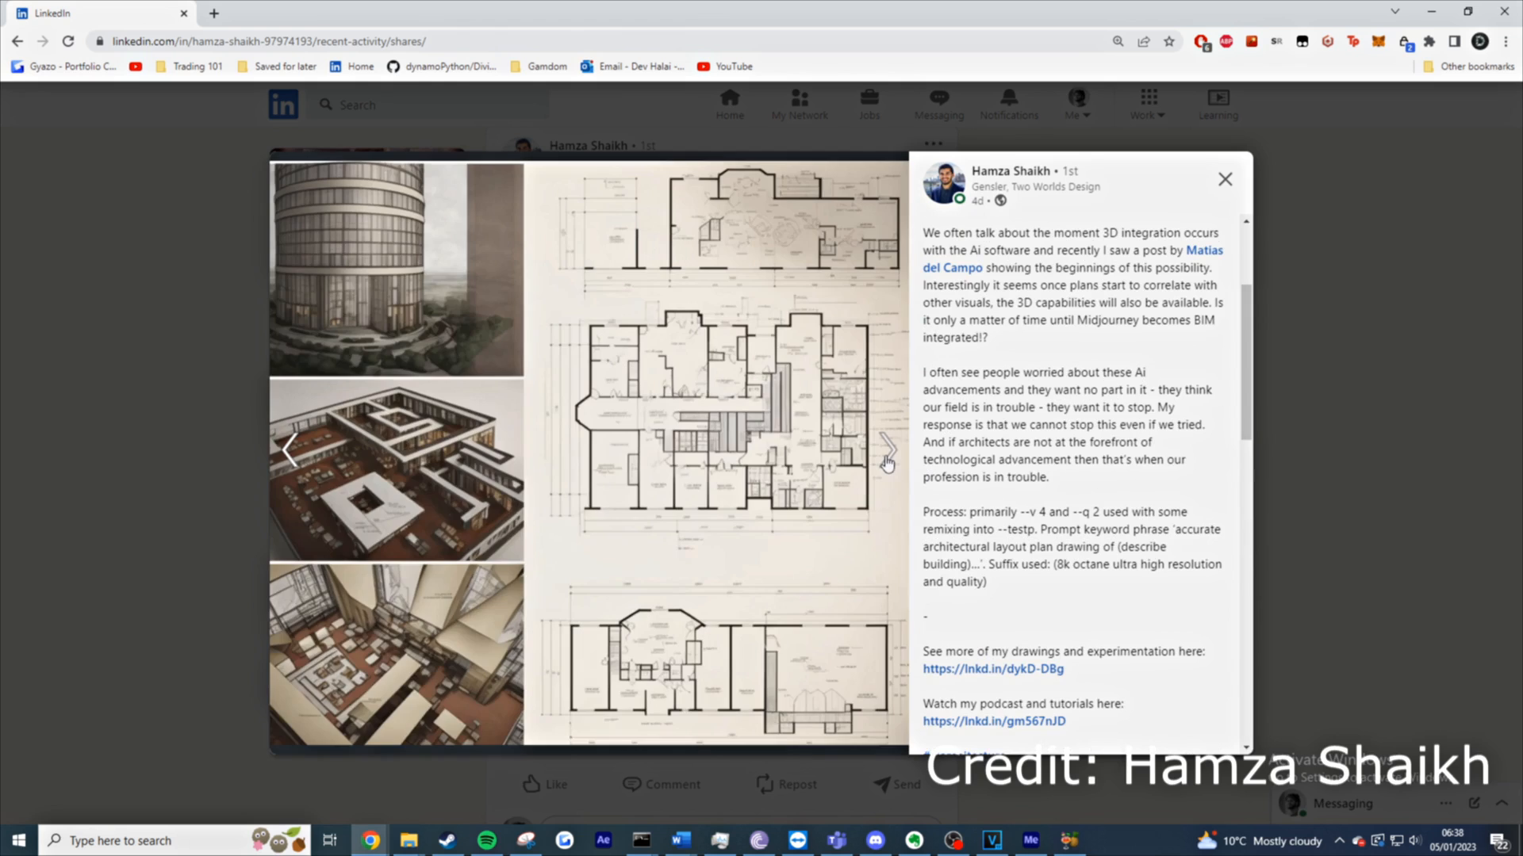
- Browse through the AI-generated floor plan and building images attached to the LinkedIn post
{"action": "left_click", "coordinate": [888, 459]}
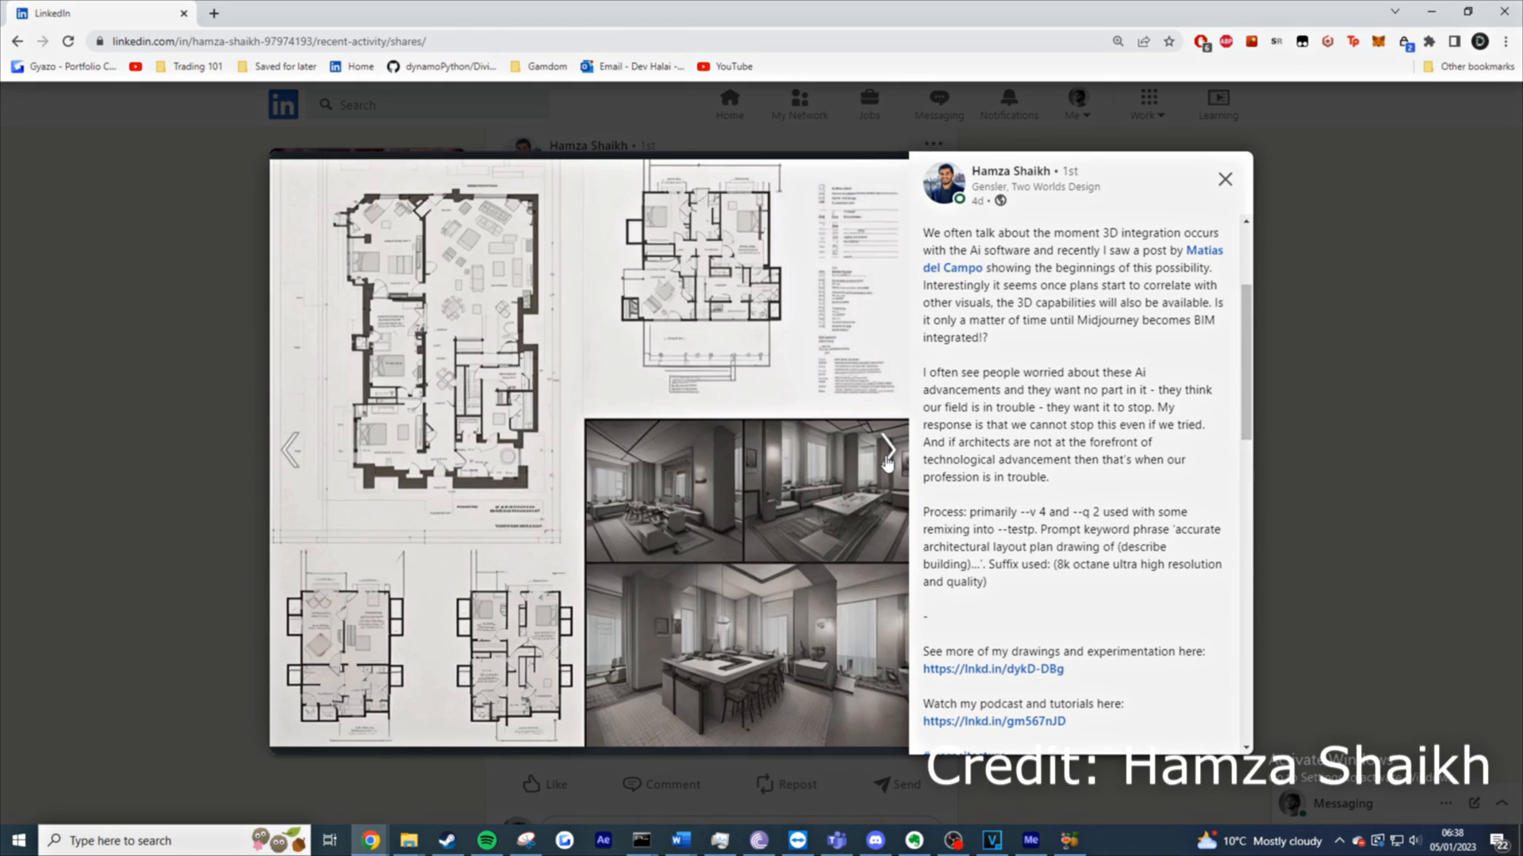
{"action": "left_click", "coordinate": [887, 459]}
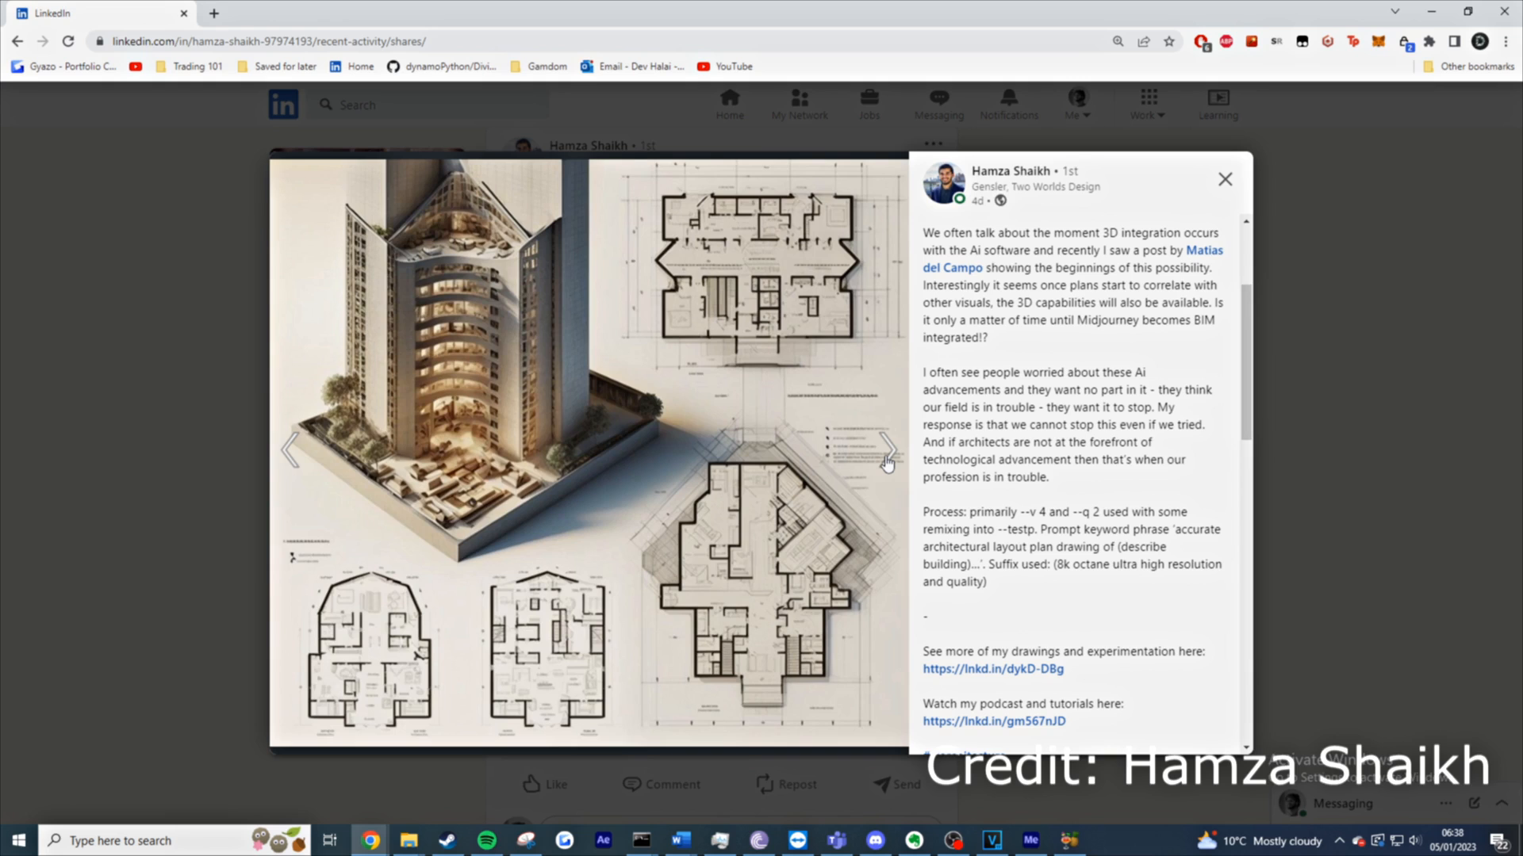
{"action": "left_click", "coordinate": [888, 458]}
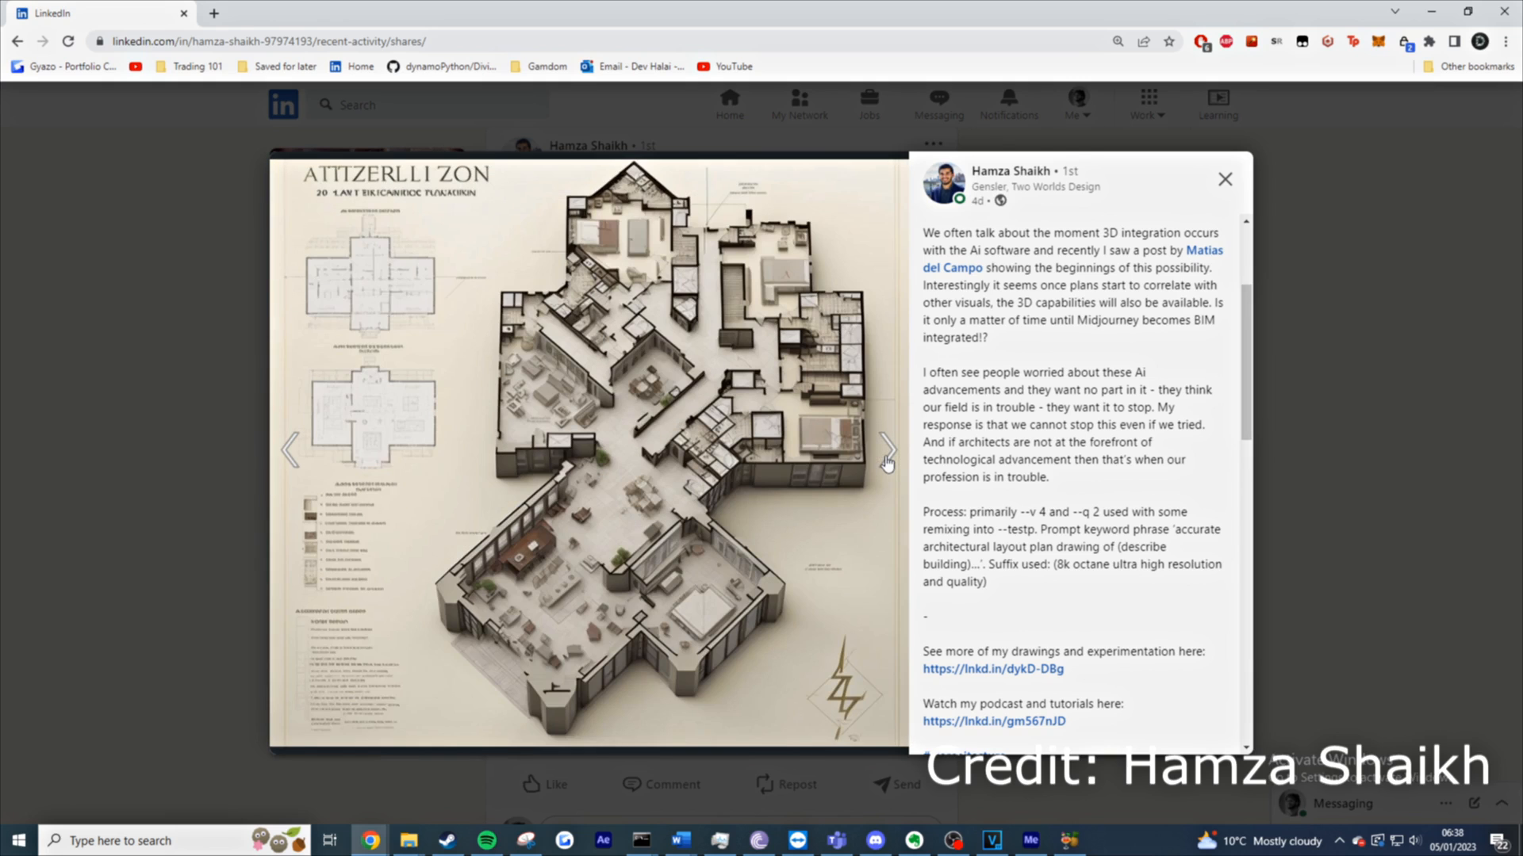
{"action": "left_click", "coordinate": [887, 458]}
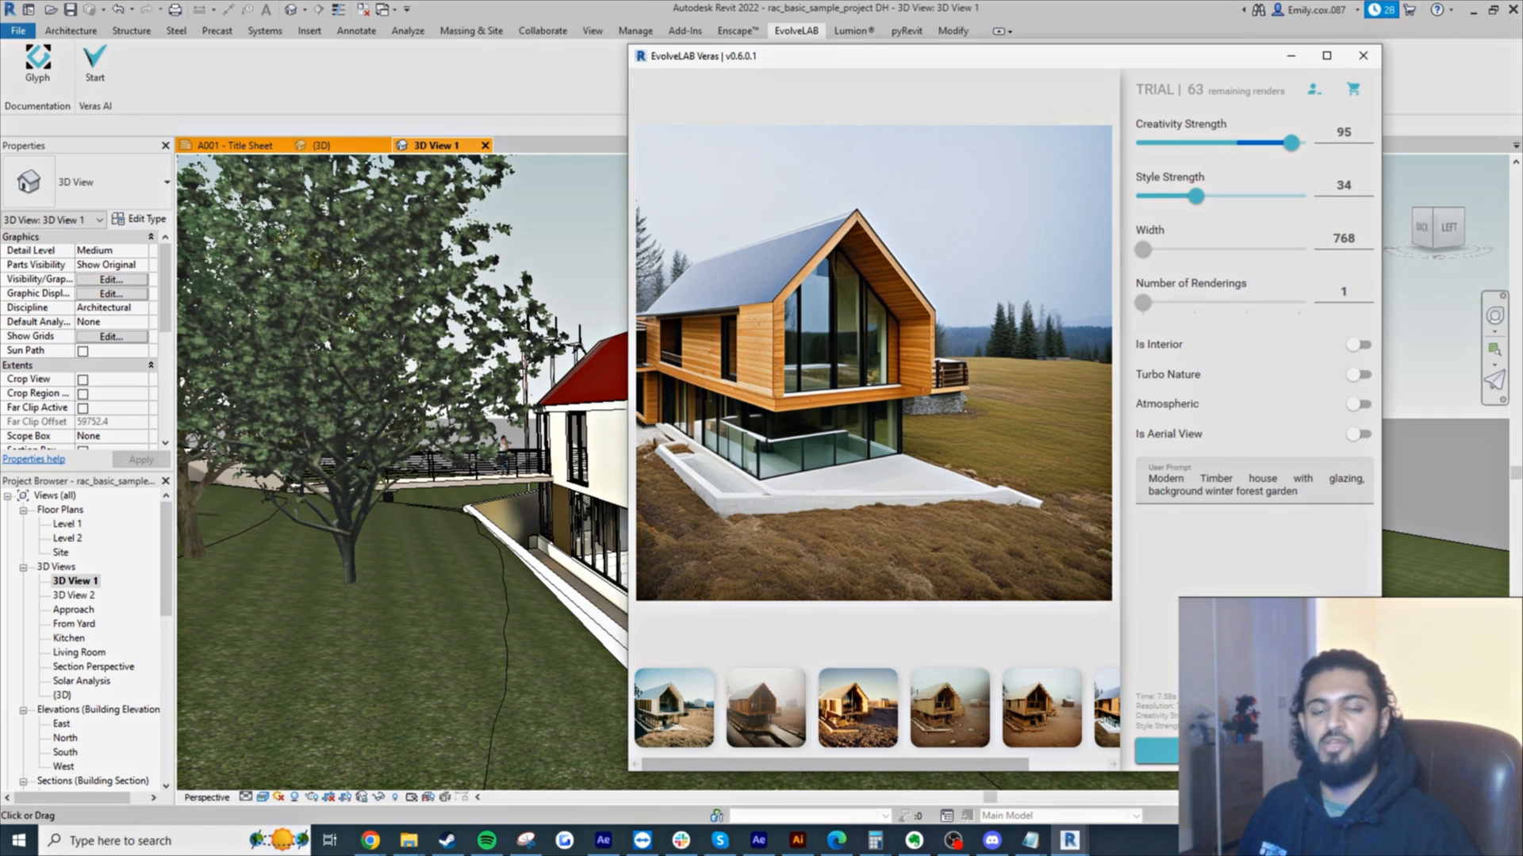
- Switch on the Atmospheric option in the Veras render settings
{"action": "left_click", "coordinate": [1358, 404]}
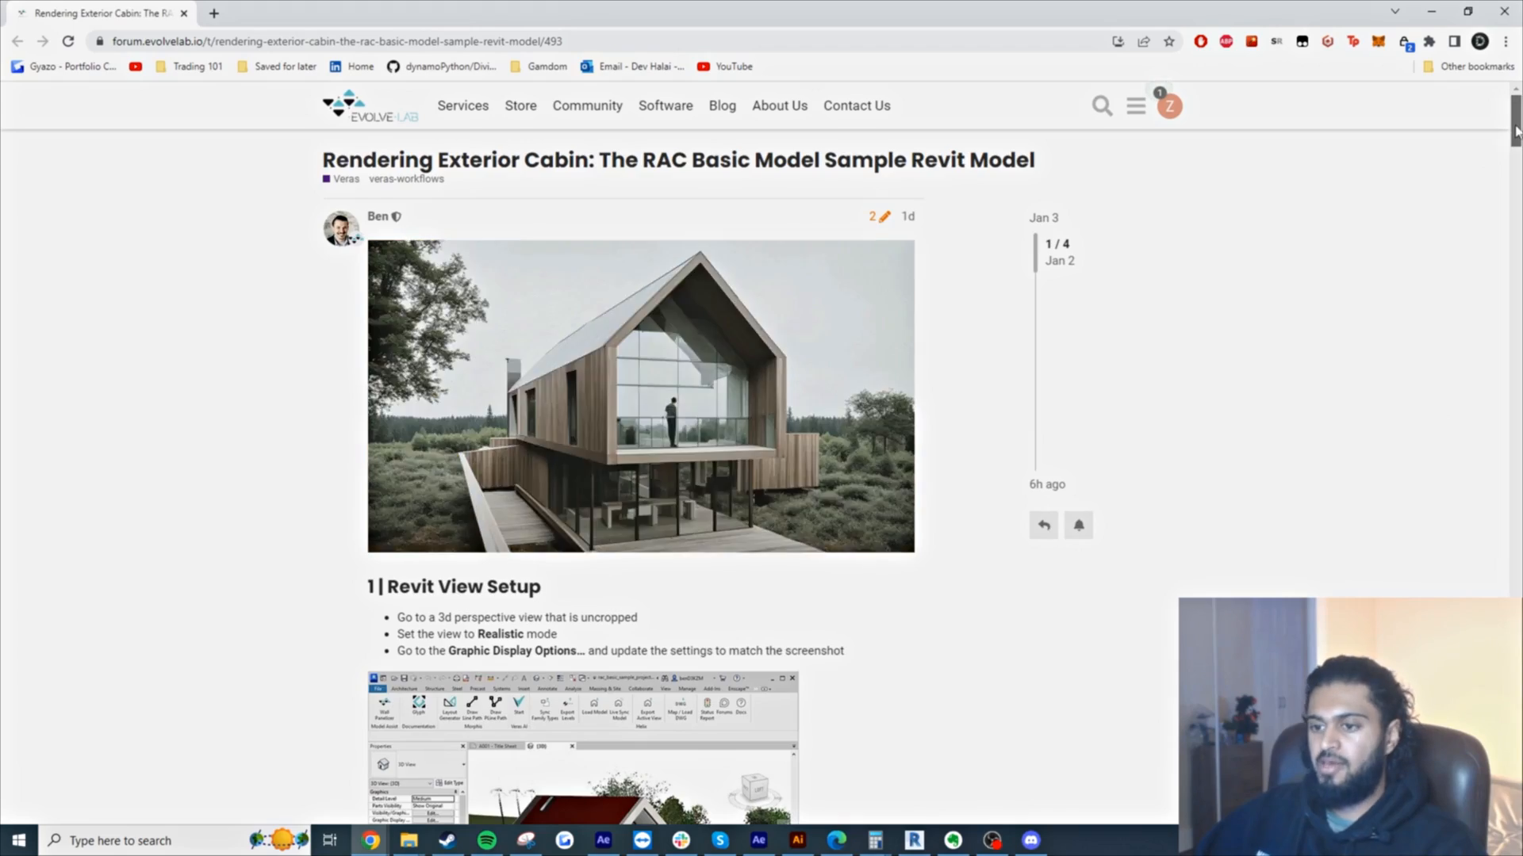
- Examine the forum article's cabin renders and prompts, from the material variations to the Environment & Weather section
{"action": "left_click_drag", "start_coordinate": [1515, 133], "coordinate": [1460, 387]}
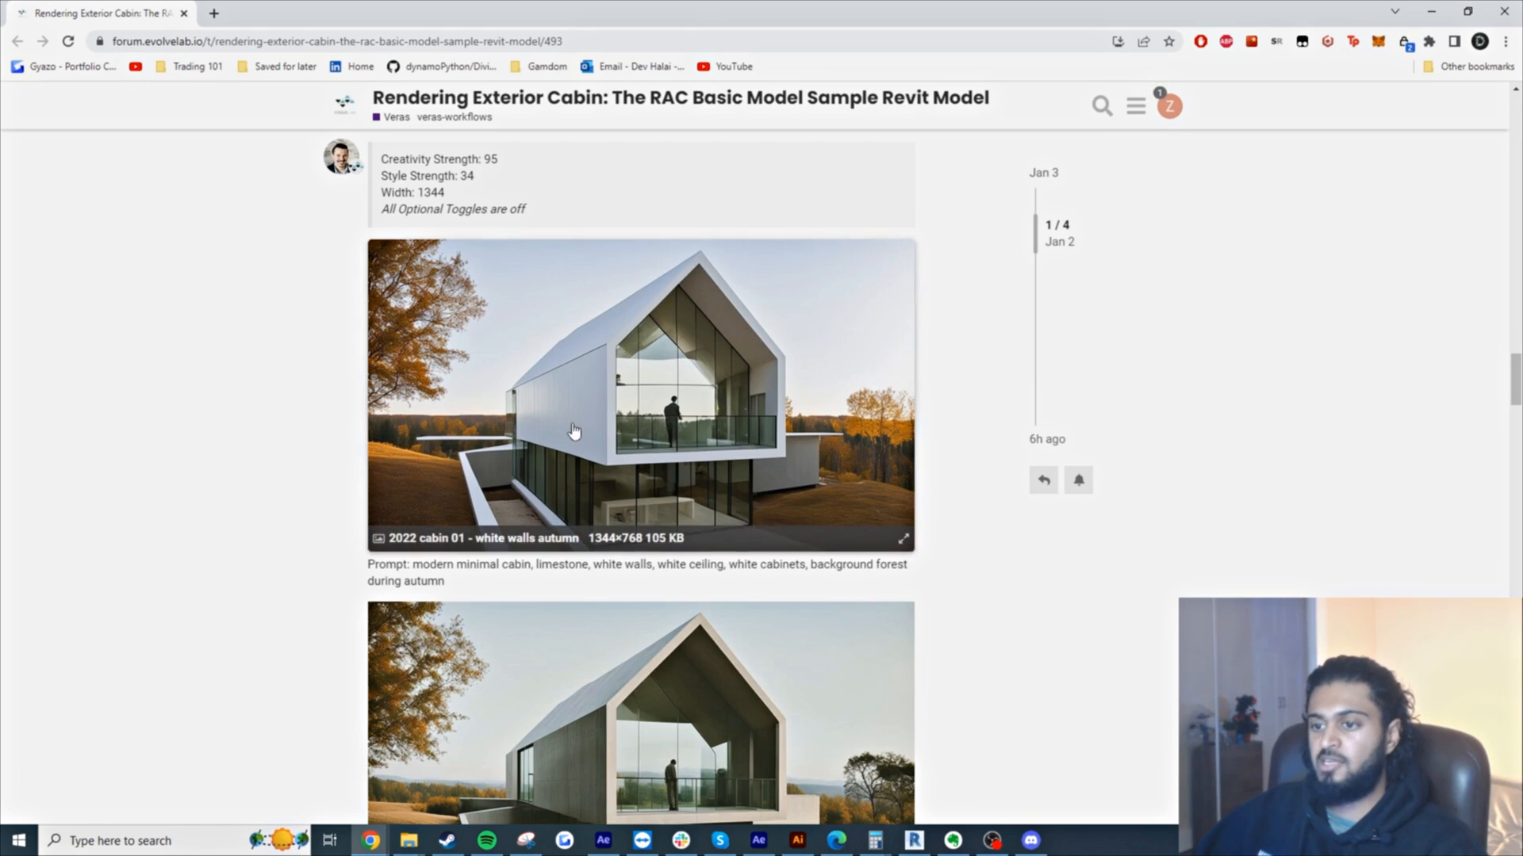
{"action": "scroll", "coordinate": [759, 442], "scroll_direction": "down", "scroll_amount": 2}
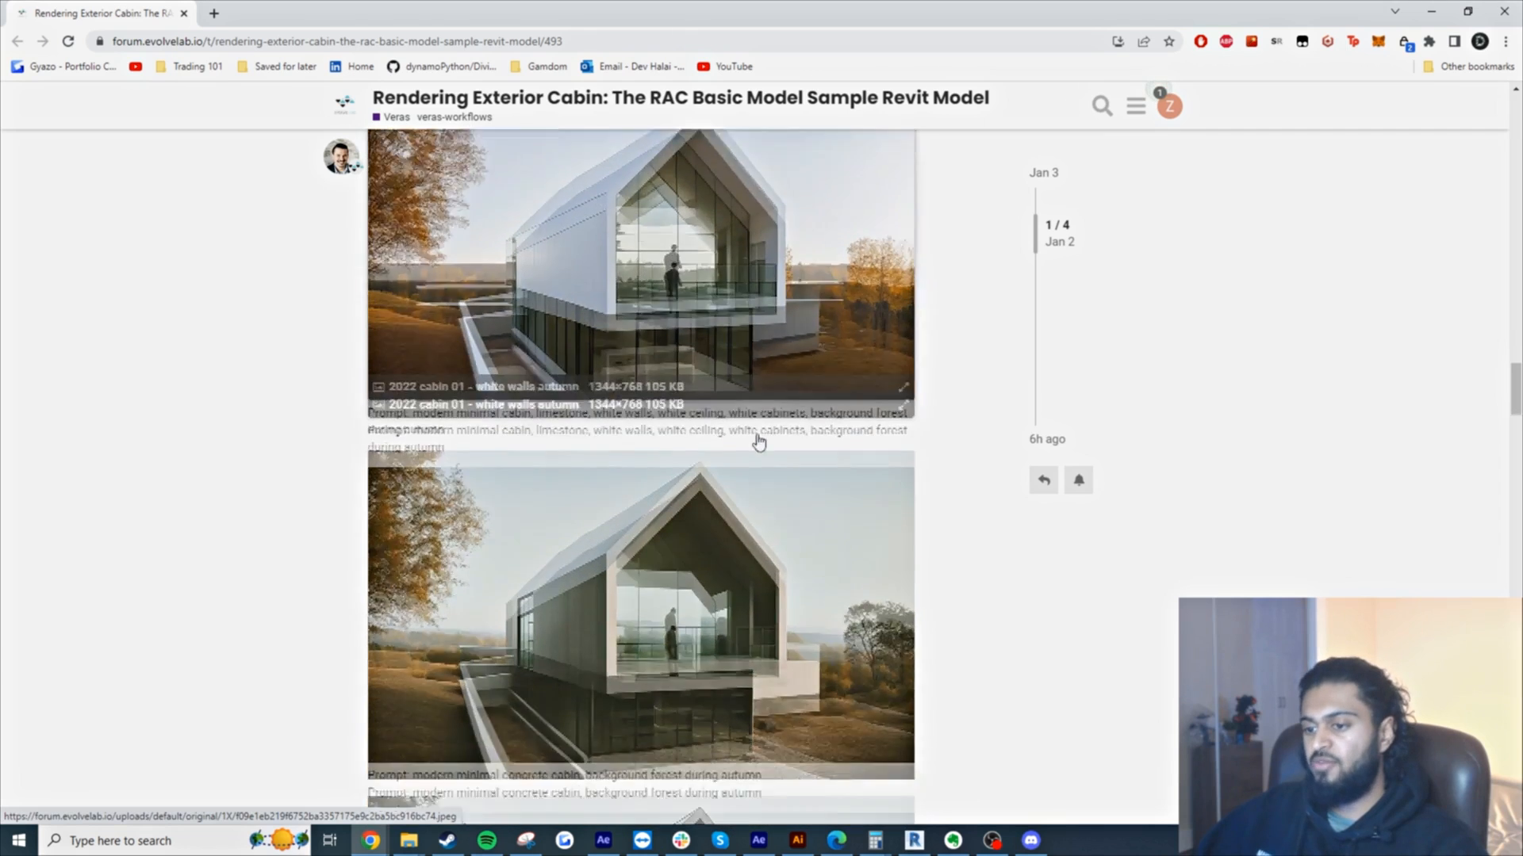
{"action": "scroll", "coordinate": [1089, 616], "scroll_direction": "down", "scroll_amount": 1}
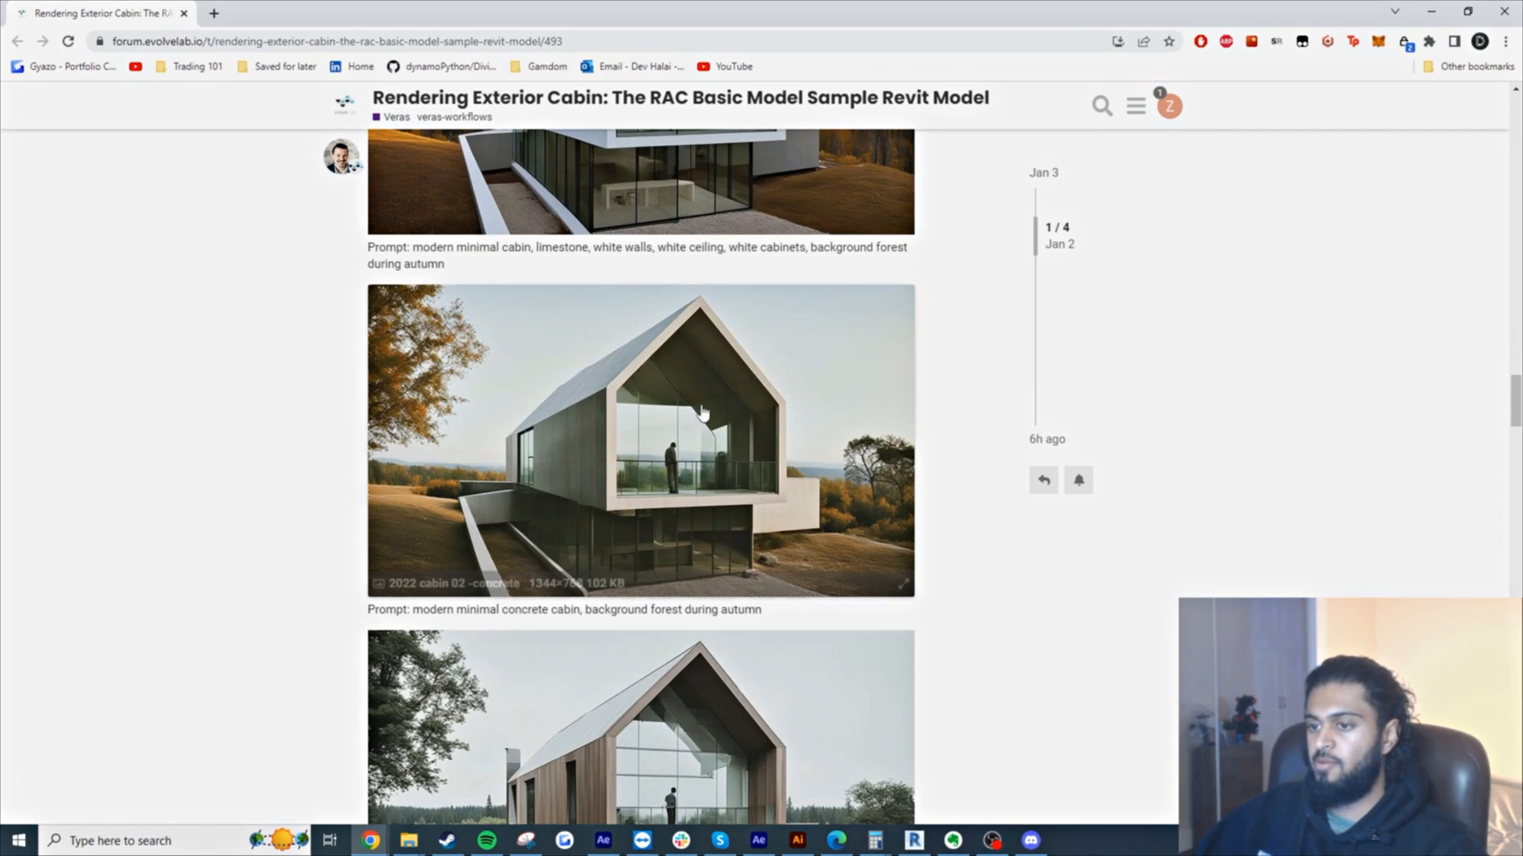
{"action": "scroll", "coordinate": [598, 471], "scroll_direction": "down", "scroll_amount": 4}
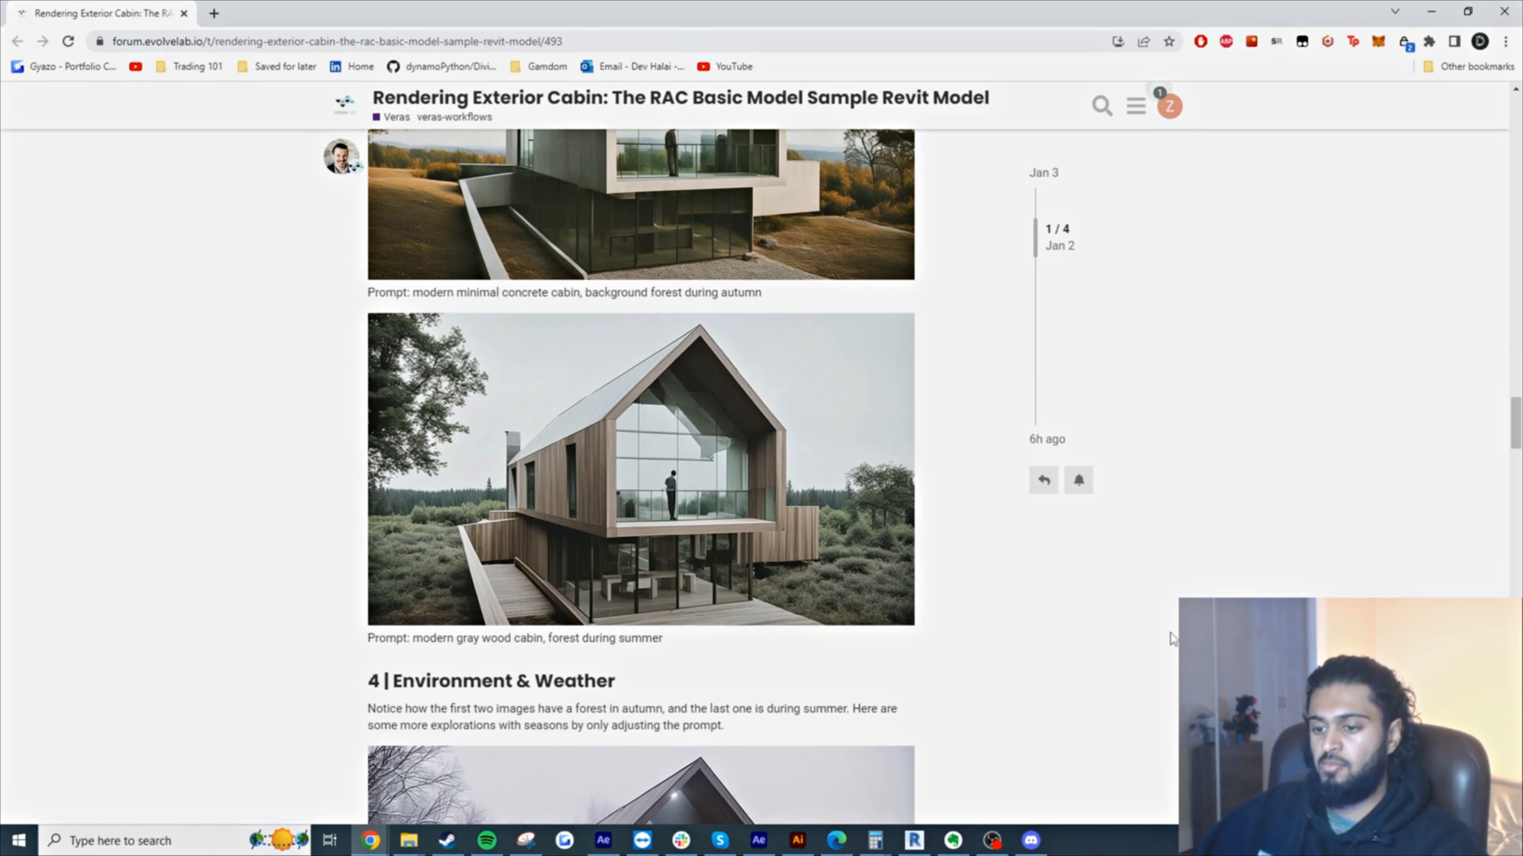
{"action": "scroll", "coordinate": [1172, 638], "scroll_direction": "down", "scroll_amount": 5}
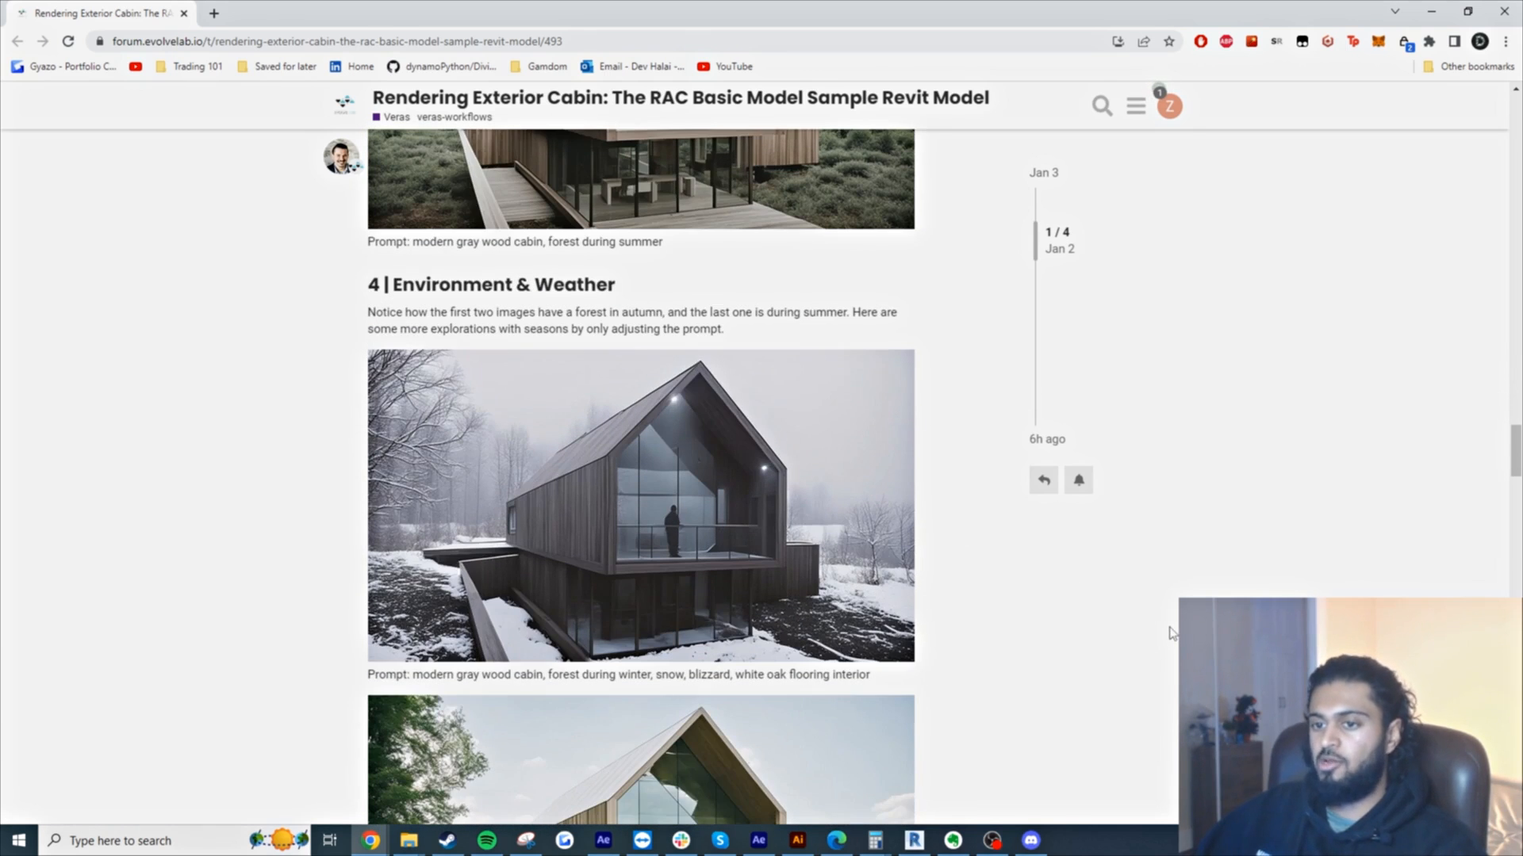
{"action": "scroll", "coordinate": [1172, 632], "scroll_direction": "down", "scroll_amount": 1}
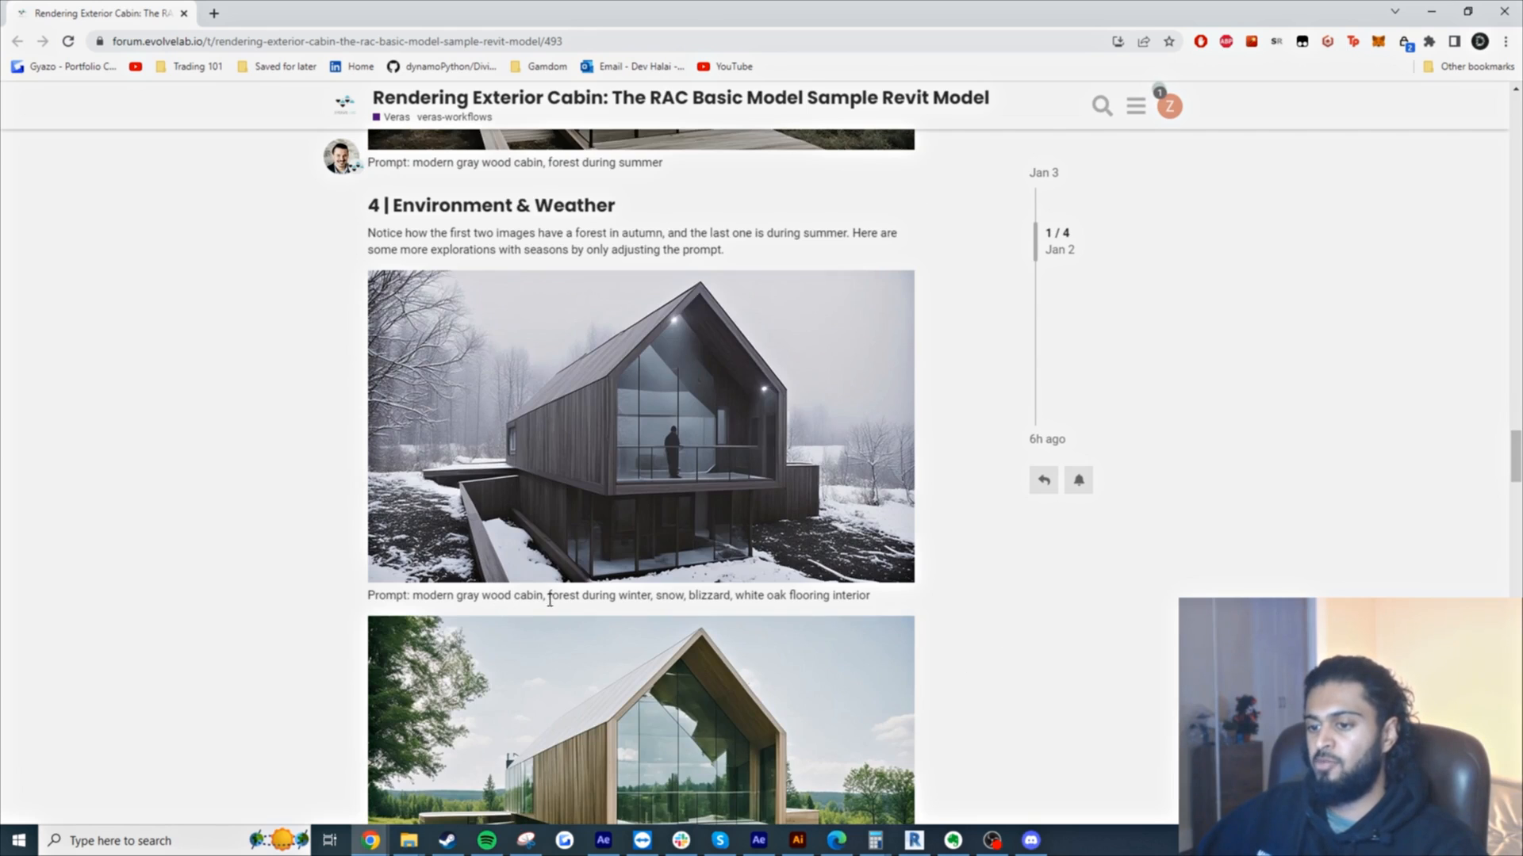
{"action": "left_click_drag", "start_coordinate": [563, 595], "coordinate": [706, 597]}
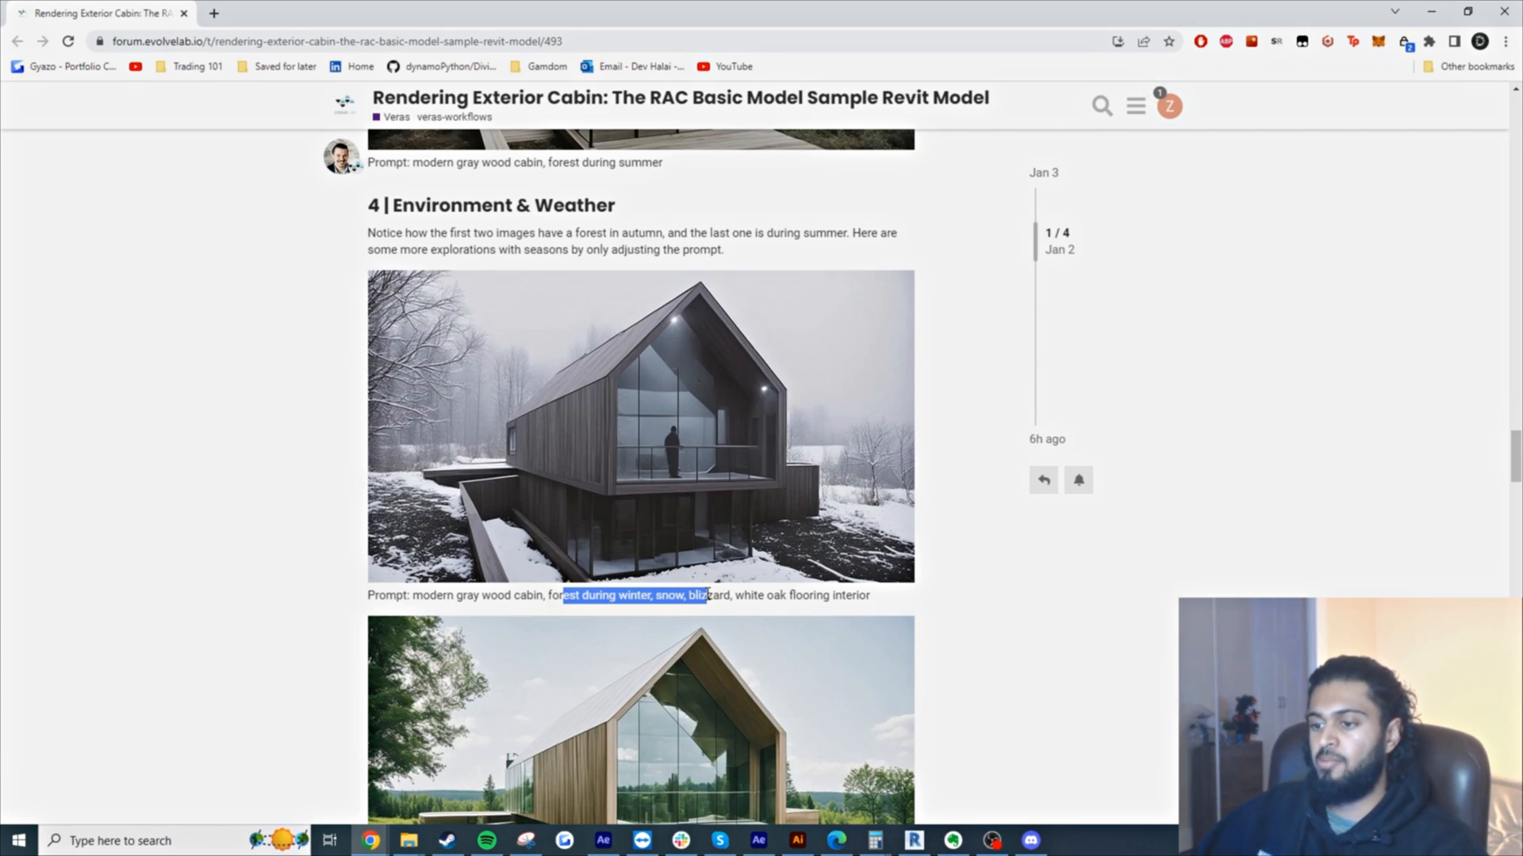
{"action": "left_click", "coordinate": [1072, 623]}
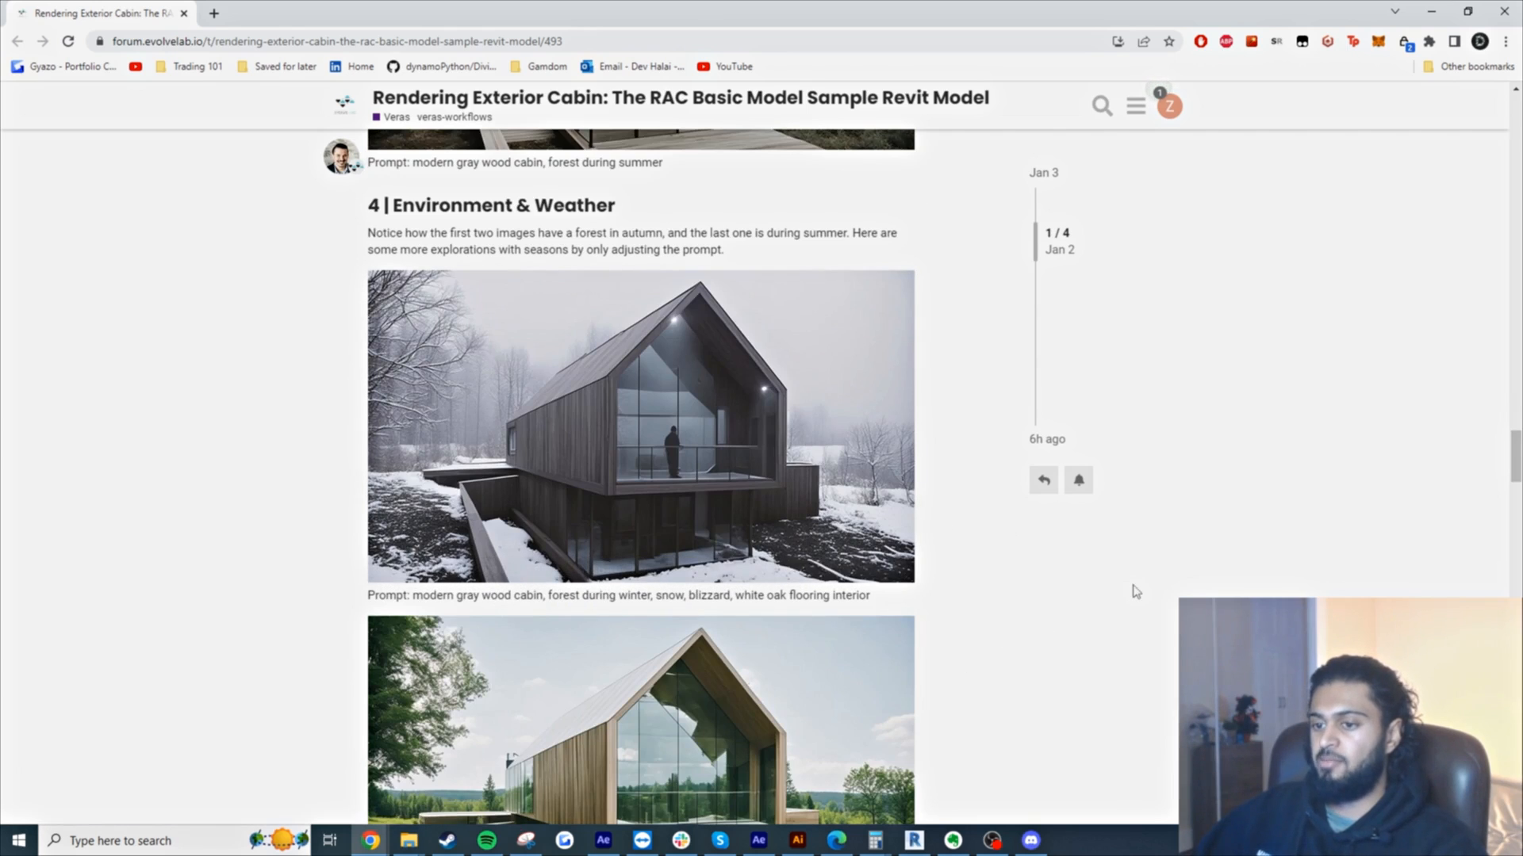
{"action": "scroll", "coordinate": [1135, 592], "scroll_direction": "down", "scroll_amount": 5}
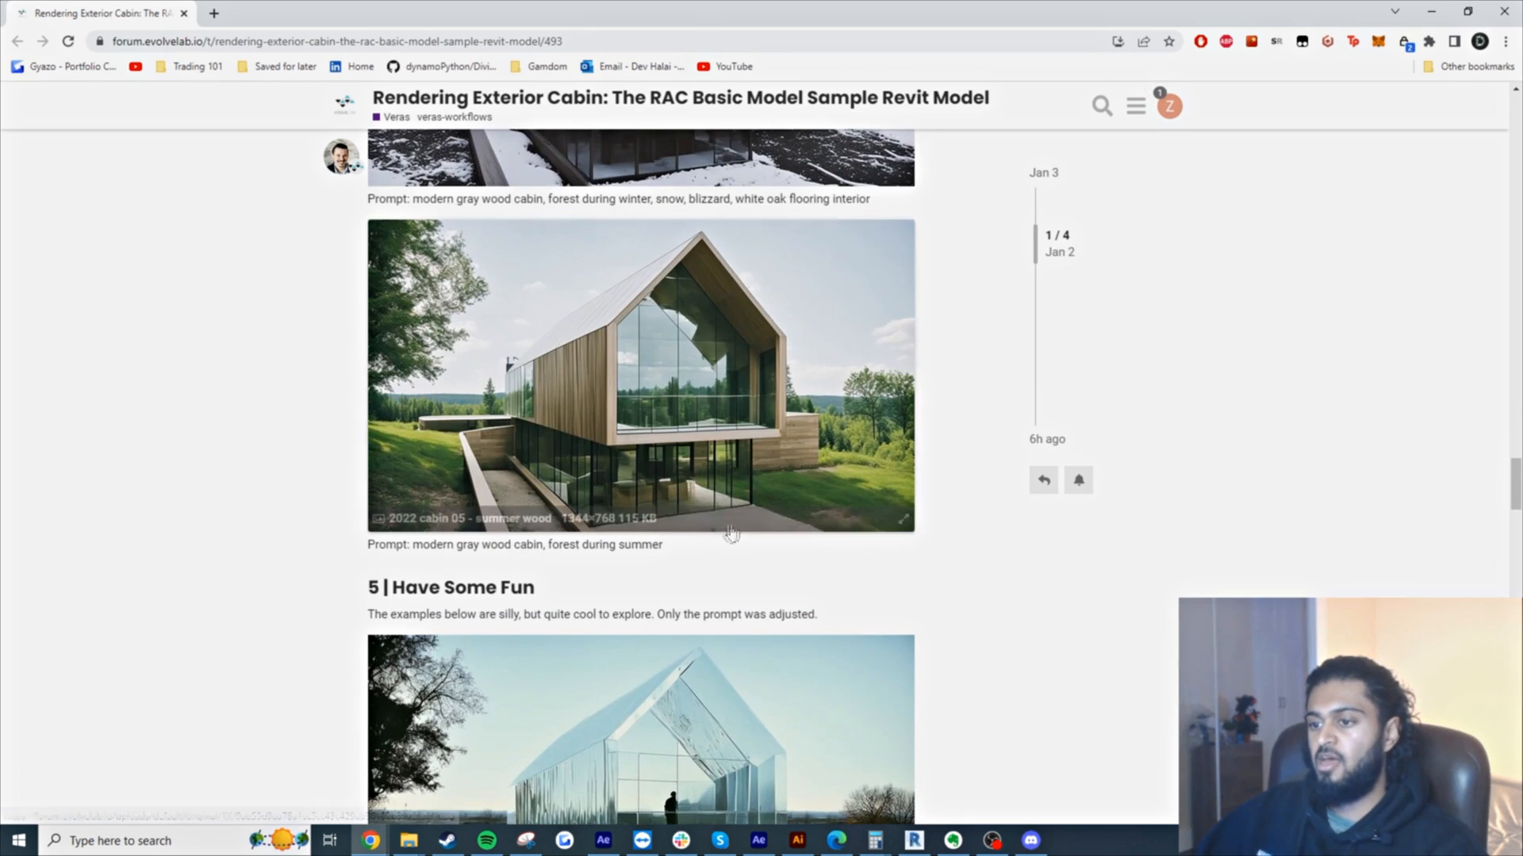
{"action": "scroll", "coordinate": [1104, 486], "scroll_direction": "up", "scroll_amount": 2}
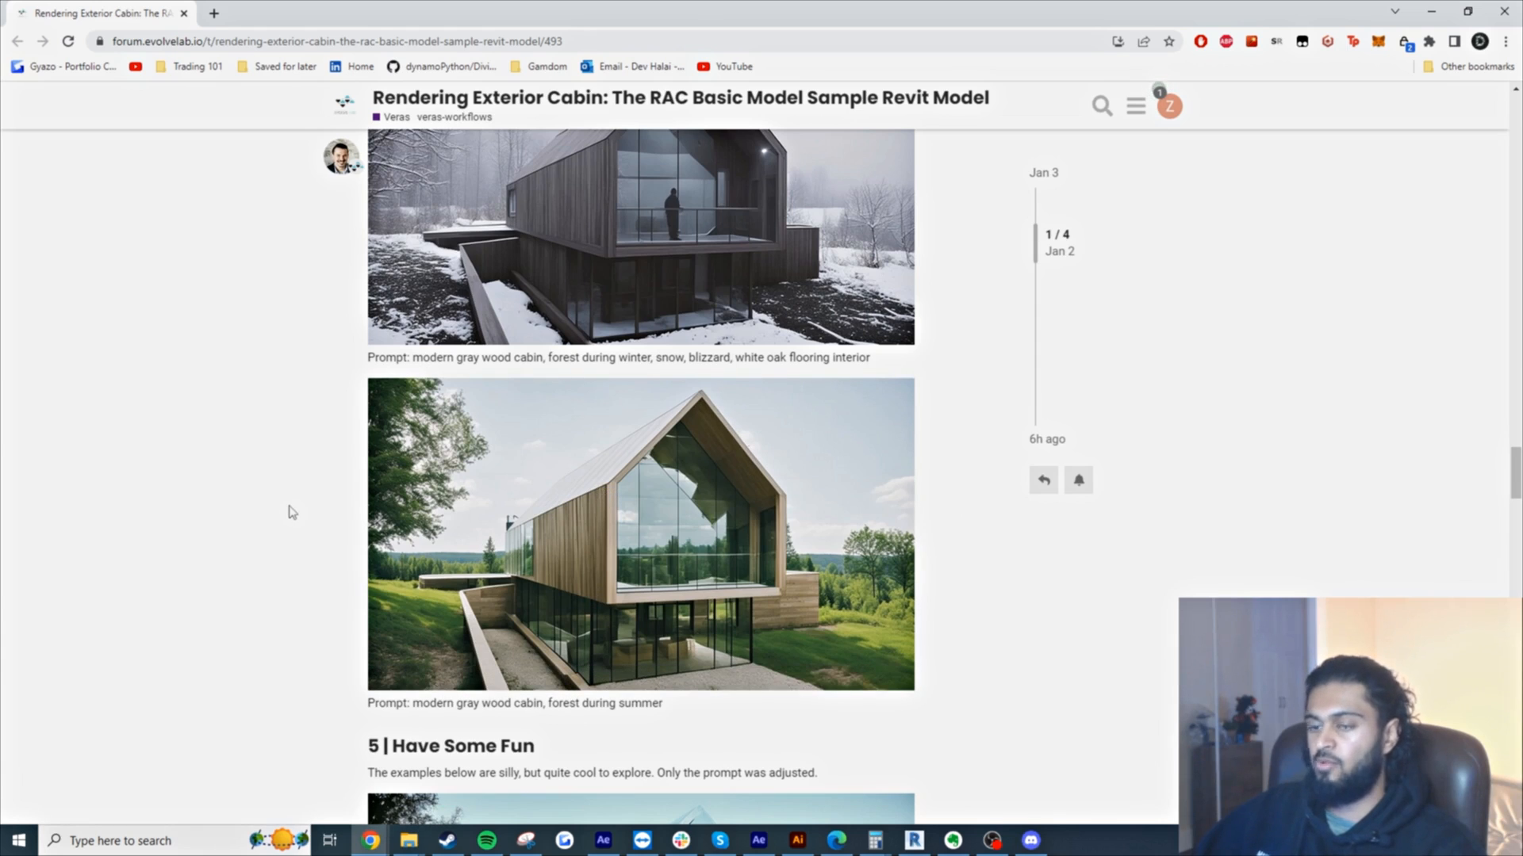
- Compare the autumn, summer and winter cabin renders again and look through the Have Some Fun examples
{"action": "scroll", "coordinate": [309, 517], "scroll_direction": "up", "scroll_amount": 8}
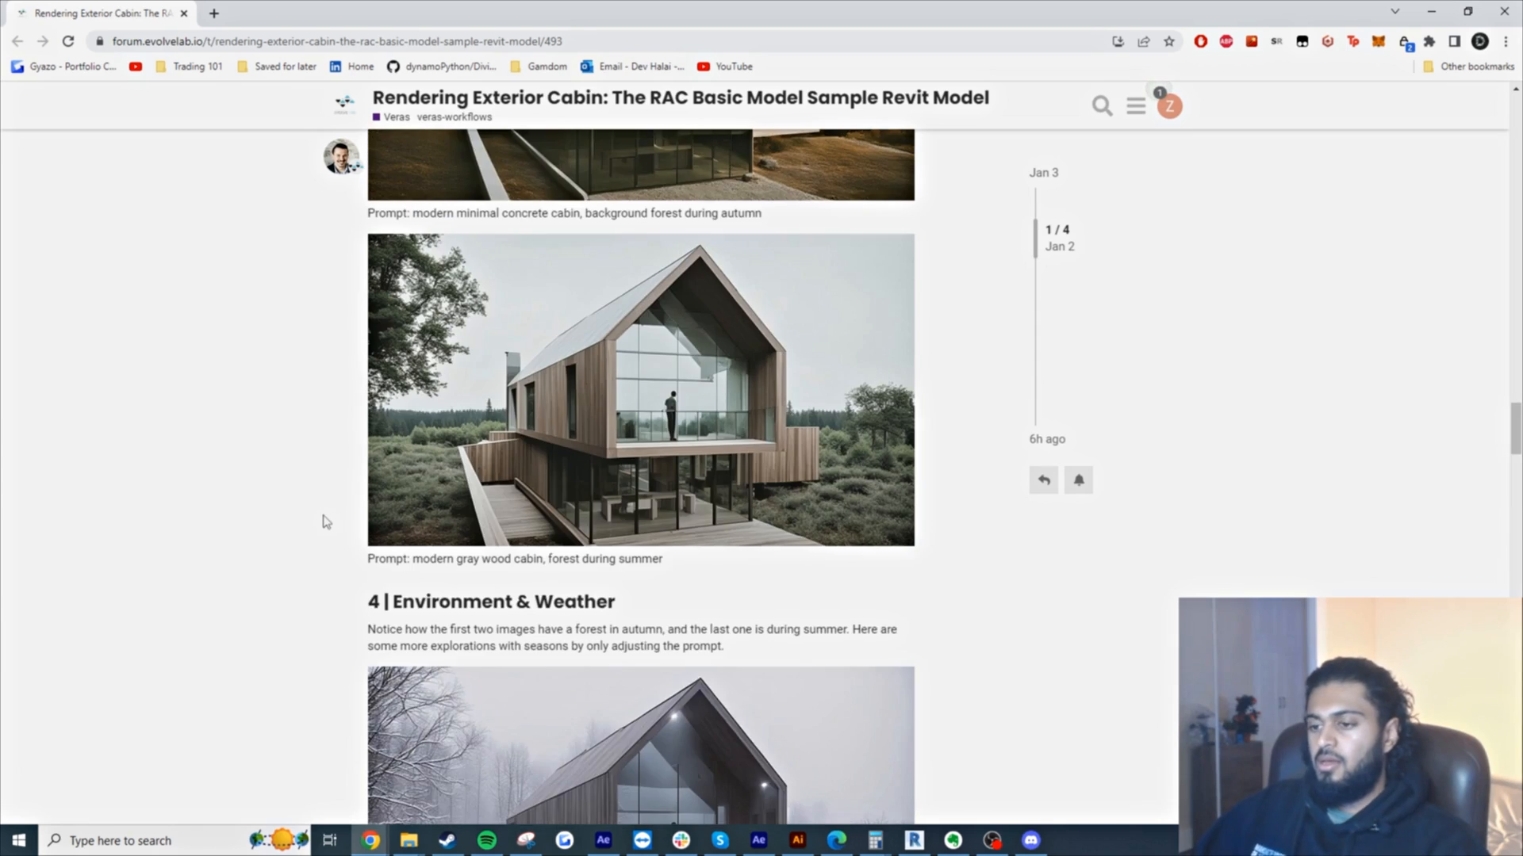
{"action": "scroll", "coordinate": [325, 521], "scroll_direction": "up", "scroll_amount": 7}
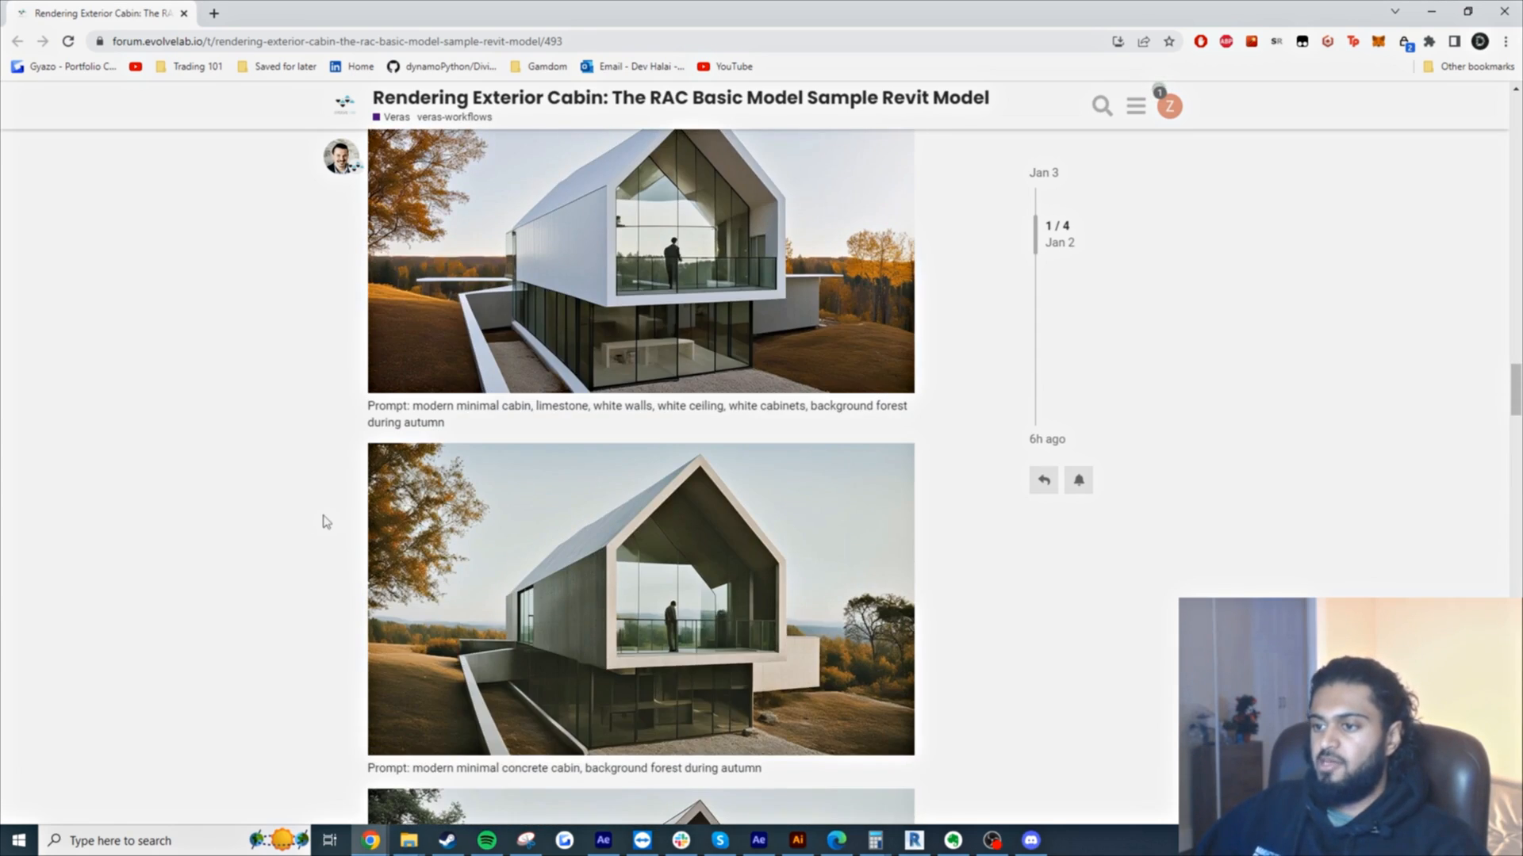
{"action": "scroll", "coordinate": [325, 521], "scroll_direction": "up", "scroll_amount": 1}
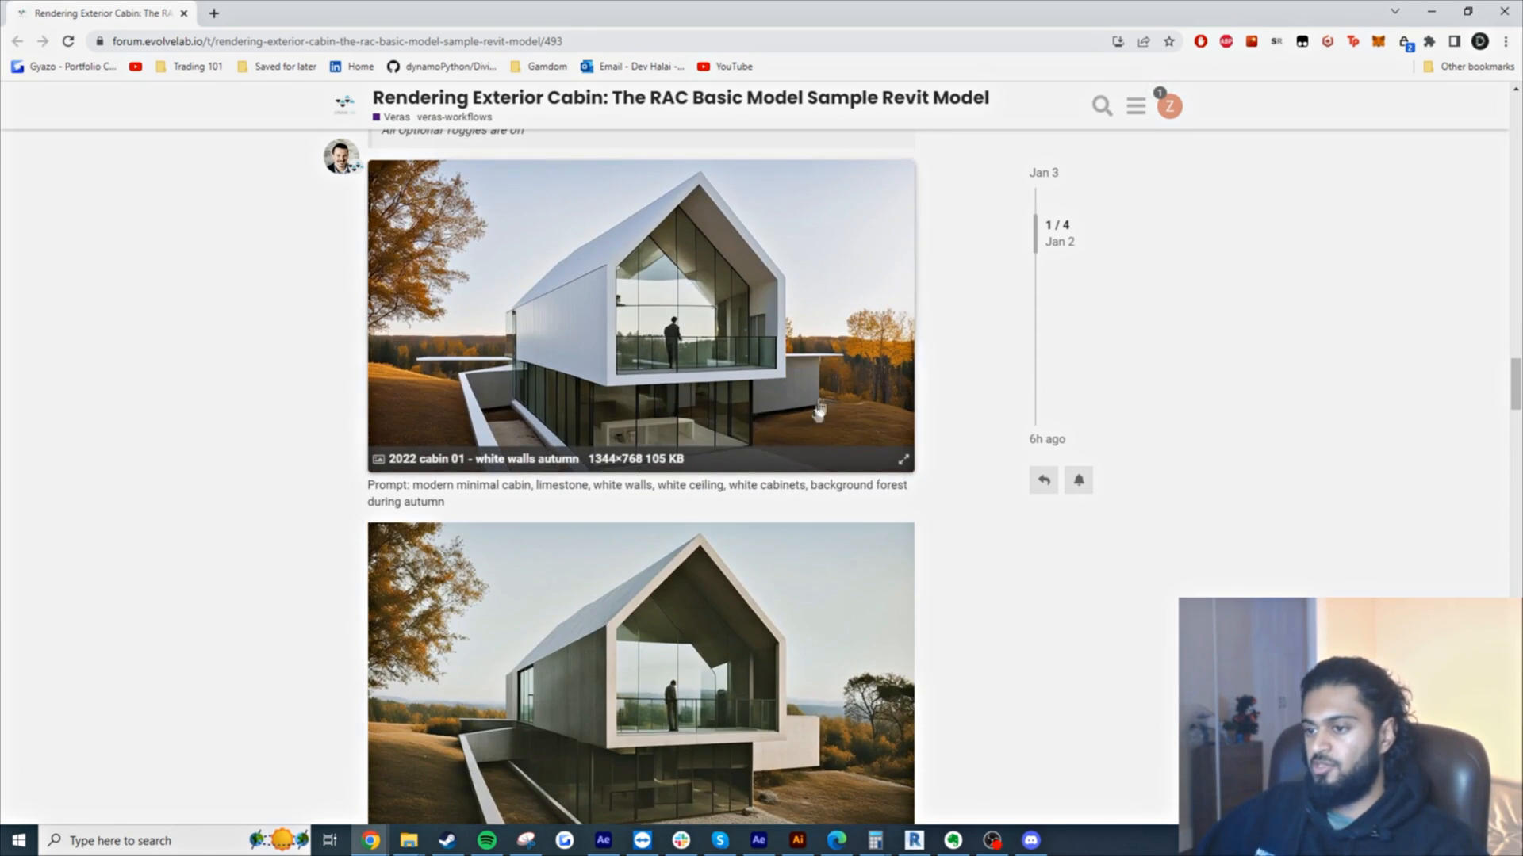
{"action": "scroll", "coordinate": [782, 418], "scroll_direction": "down", "scroll_amount": 2}
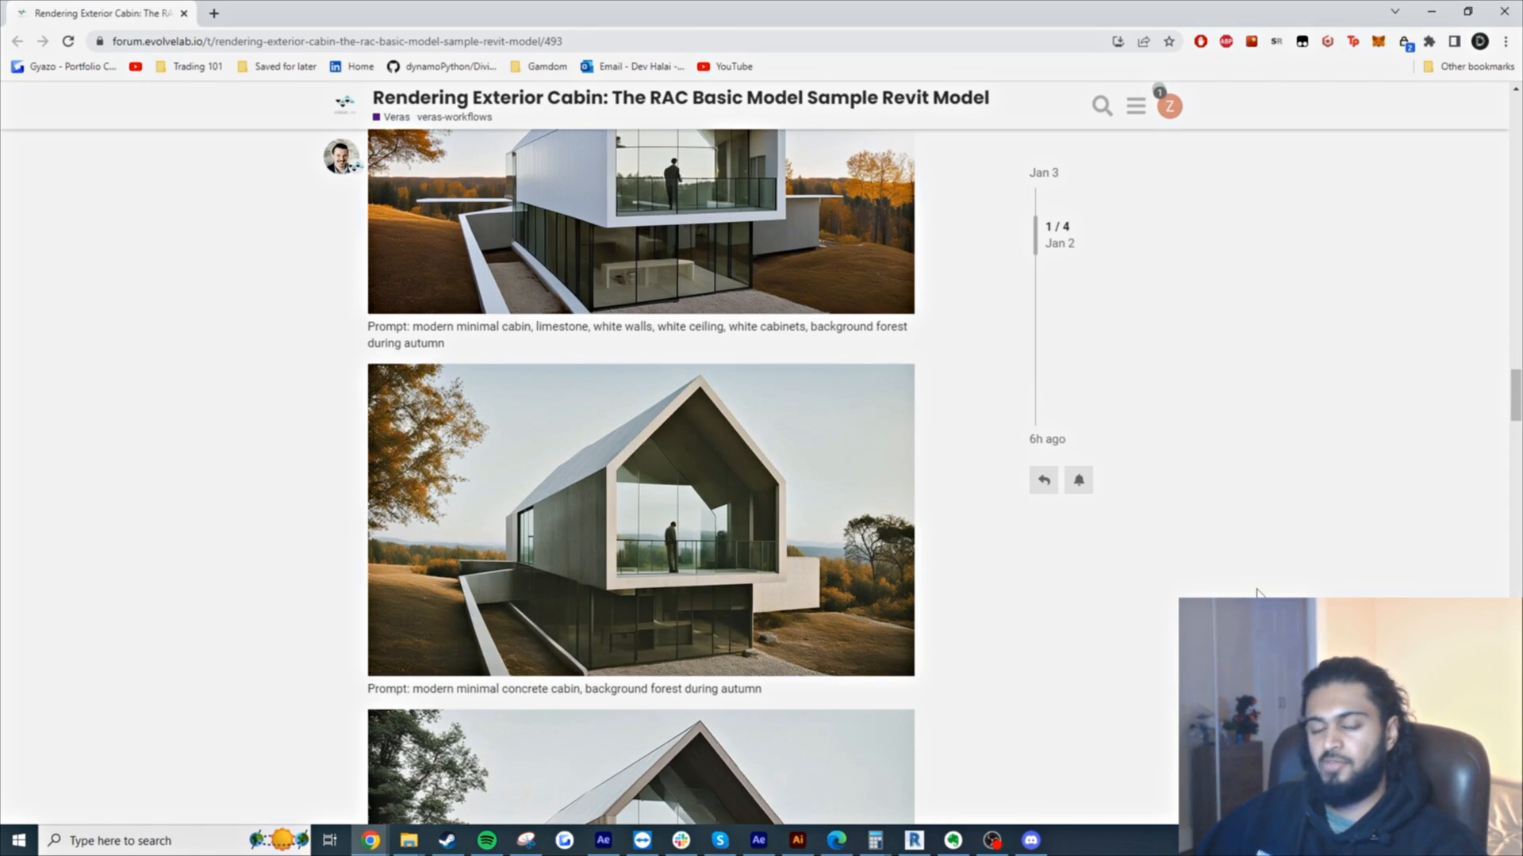
{"action": "scroll", "coordinate": [1257, 593], "scroll_direction": "down", "scroll_amount": 6}
{"action": "scroll", "coordinate": [1251, 592], "scroll_direction": "down", "scroll_amount": 2}
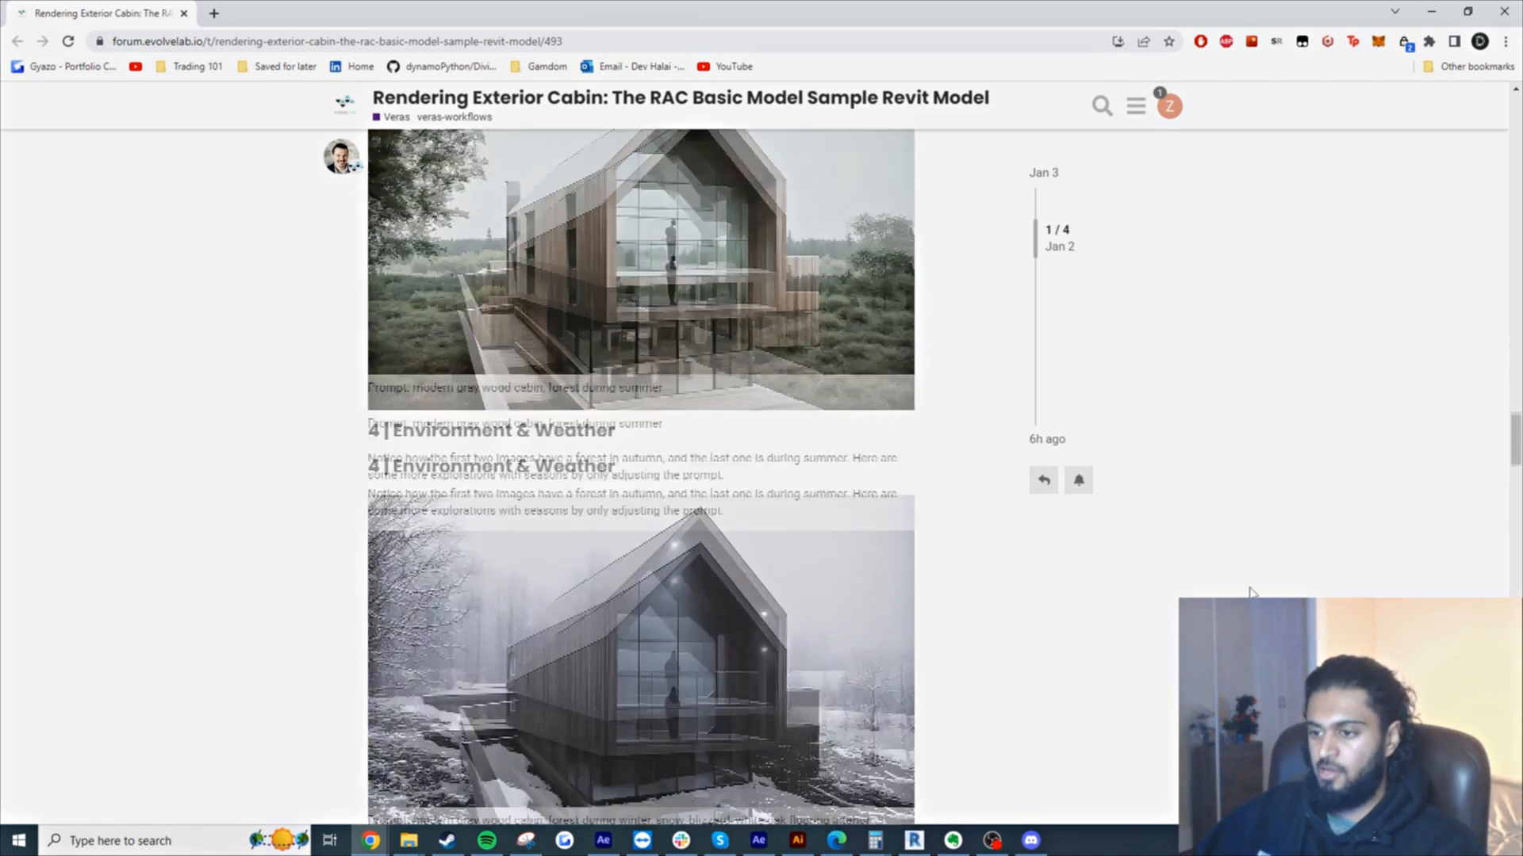
{"action": "scroll", "coordinate": [1251, 591], "scroll_direction": "down", "scroll_amount": 8}
{"action": "scroll", "coordinate": [1229, 476], "scroll_direction": "down", "scroll_amount": 6}
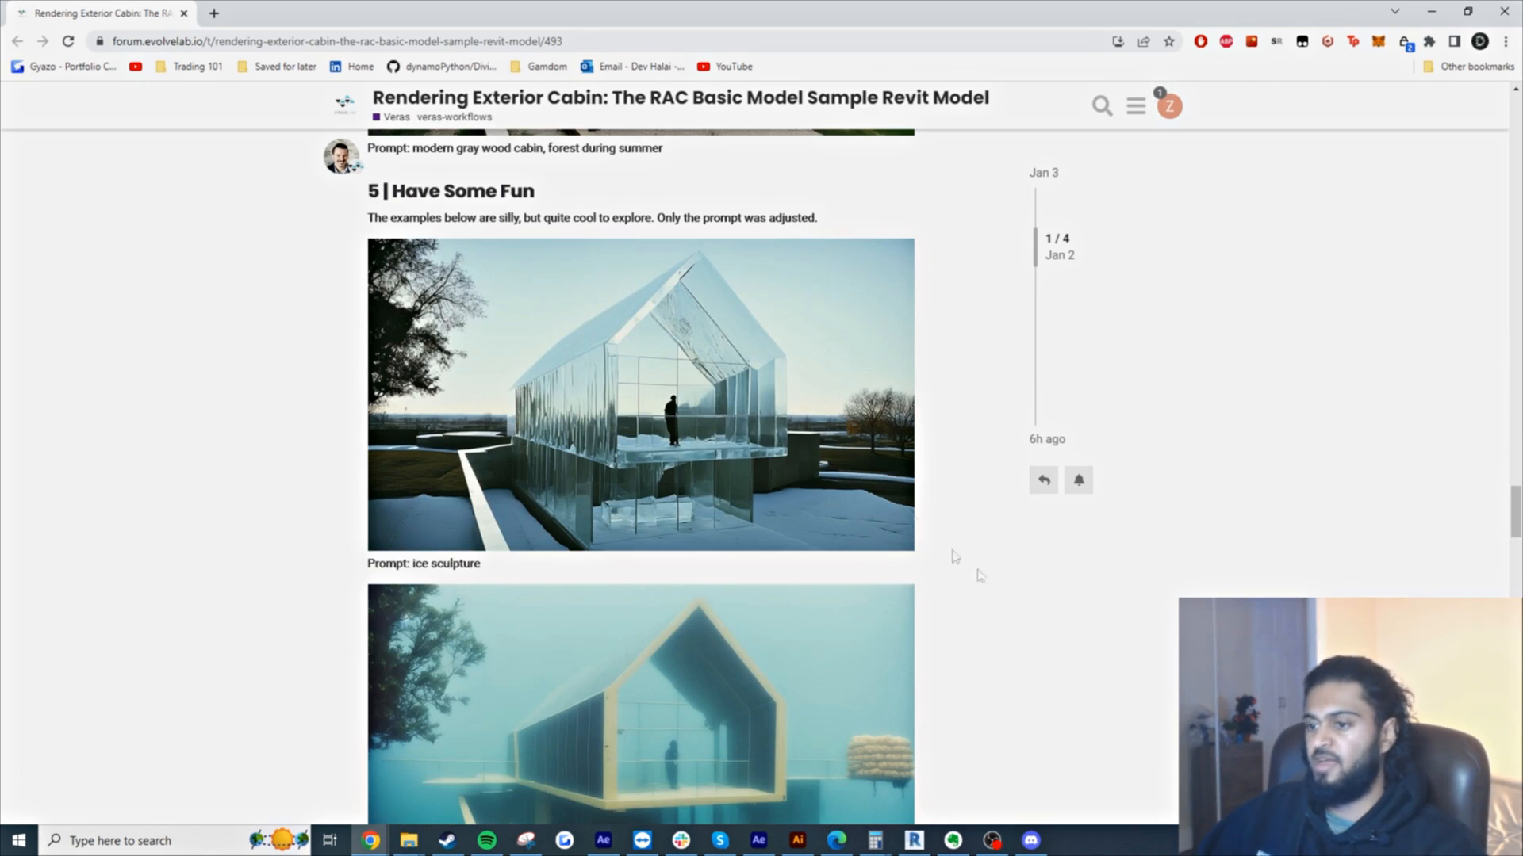
{"action": "scroll", "coordinate": [1158, 508], "scroll_direction": "down", "scroll_amount": 7}
{"action": "scroll", "coordinate": [1160, 514], "scroll_direction": "down", "scroll_amount": 2}
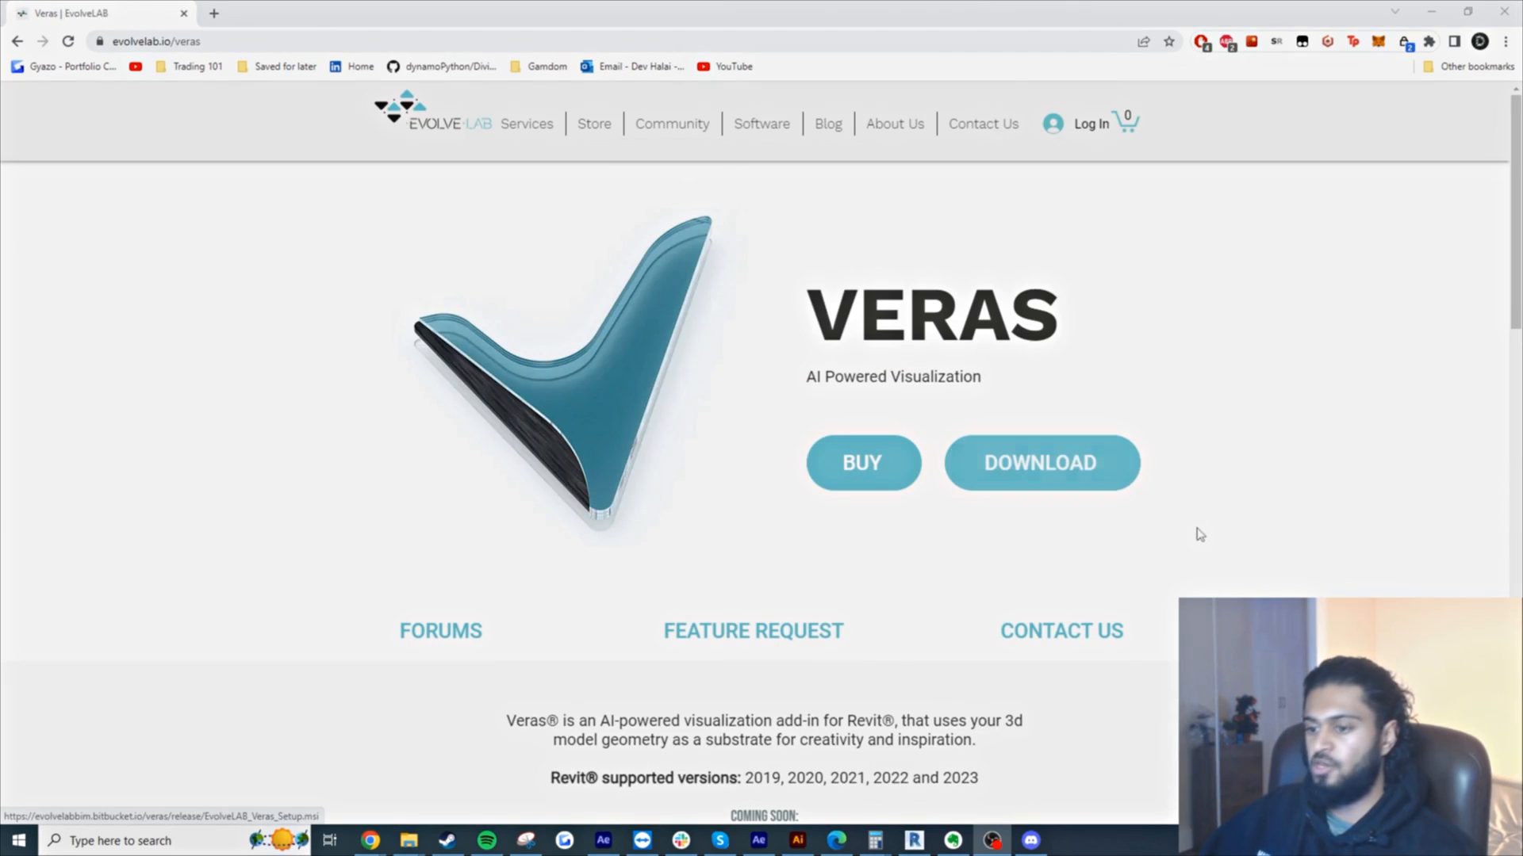
- Review the Veras product page's features, Trial and Standard subscription options, and planned Sketch-up and Rhino support
{"action": "scroll", "coordinate": [1198, 530], "scroll_direction": "down", "scroll_amount": 7}
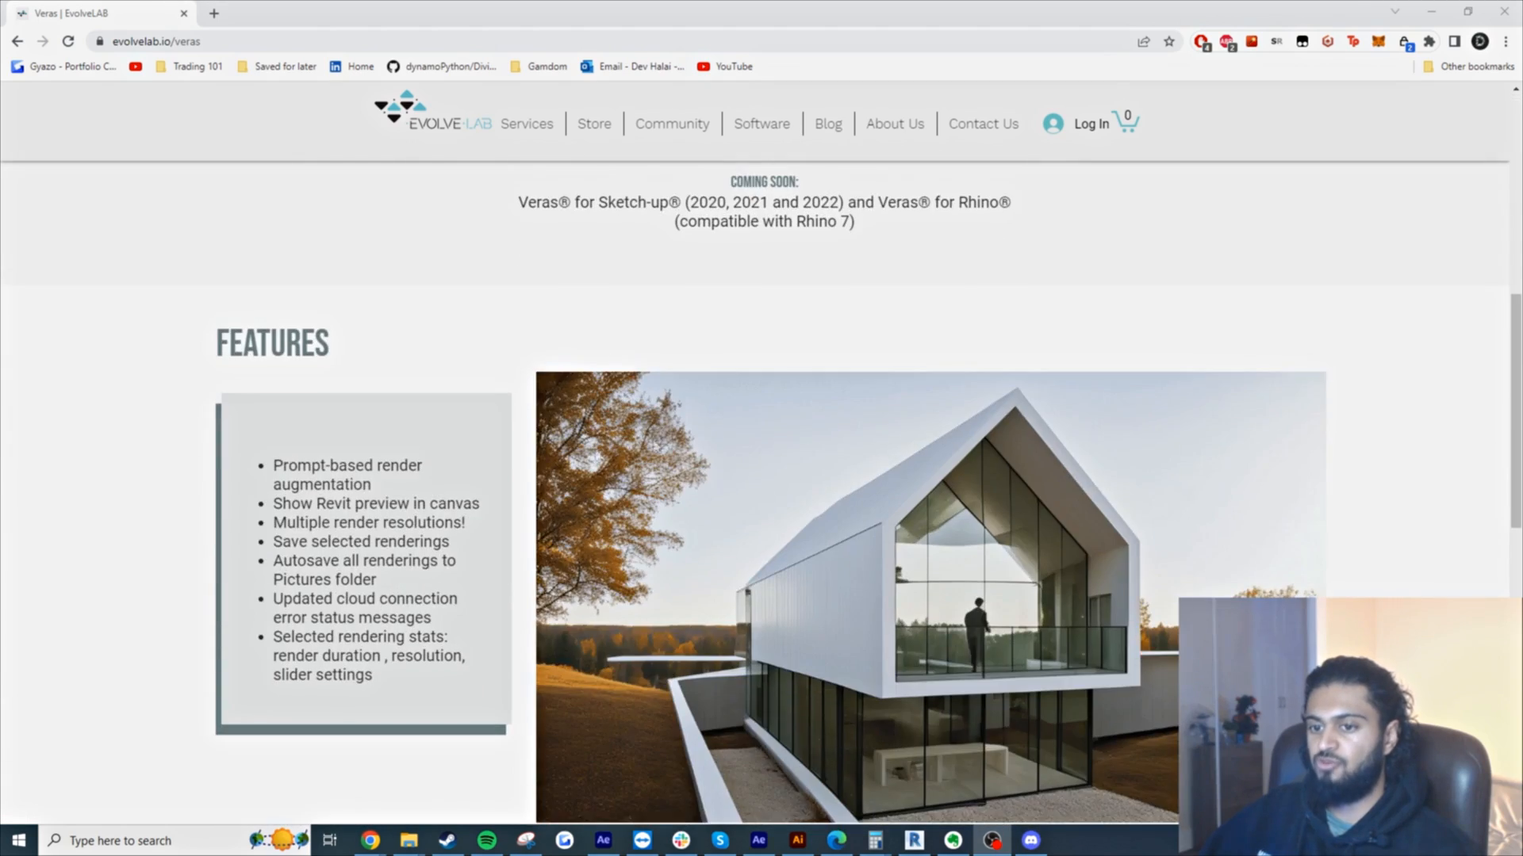
{"action": "scroll", "coordinate": [541, 461], "scroll_direction": "down", "scroll_amount": 7}
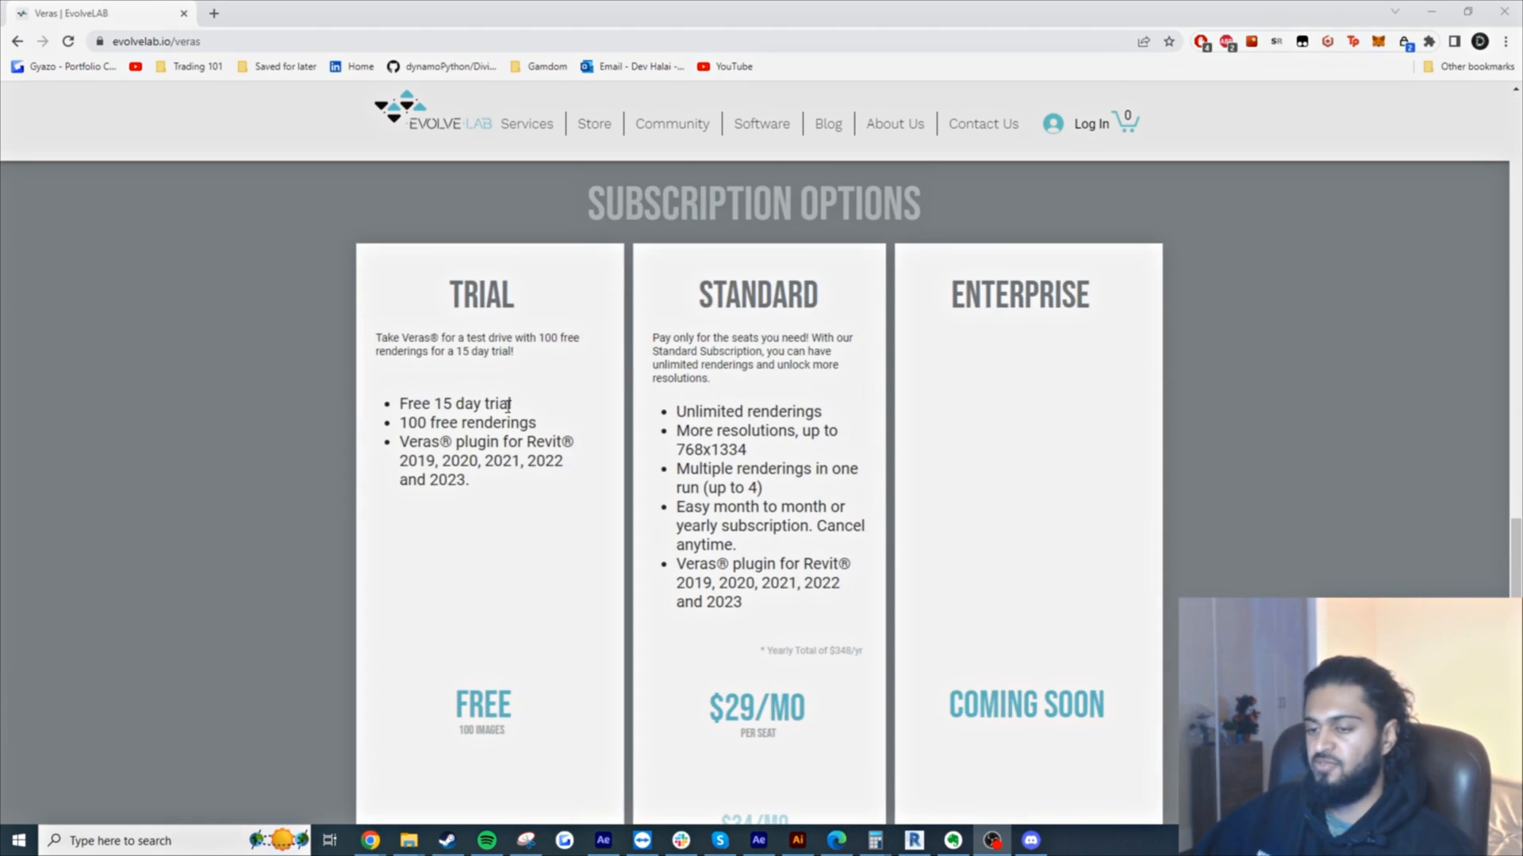
{"action": "scroll", "coordinate": [746, 383], "scroll_direction": "down", "scroll_amount": 1}
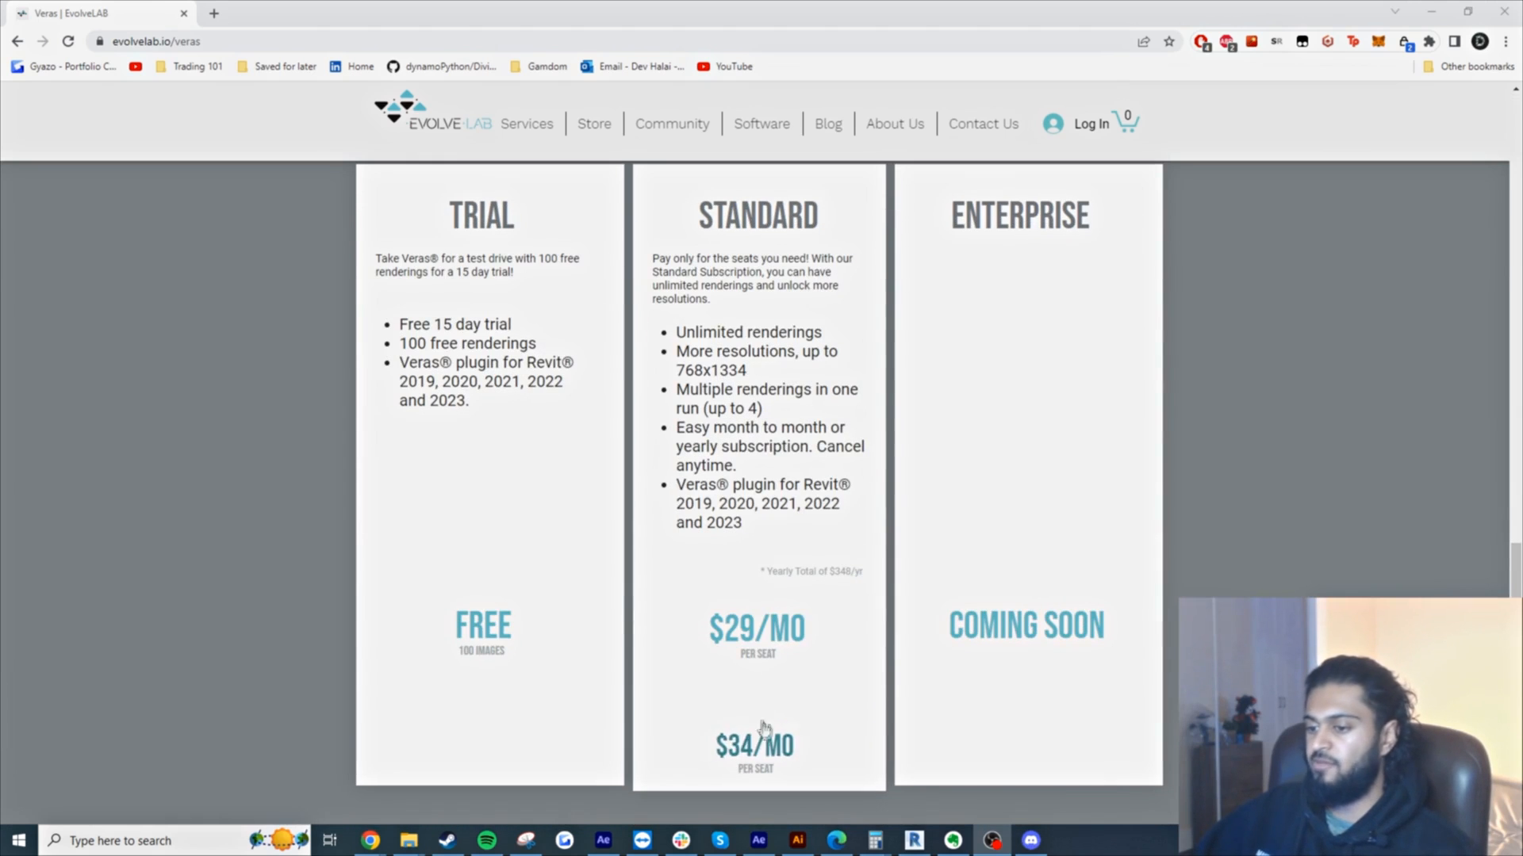
{"action": "left_click_drag", "start_coordinate": [685, 331], "coordinate": [785, 332]}
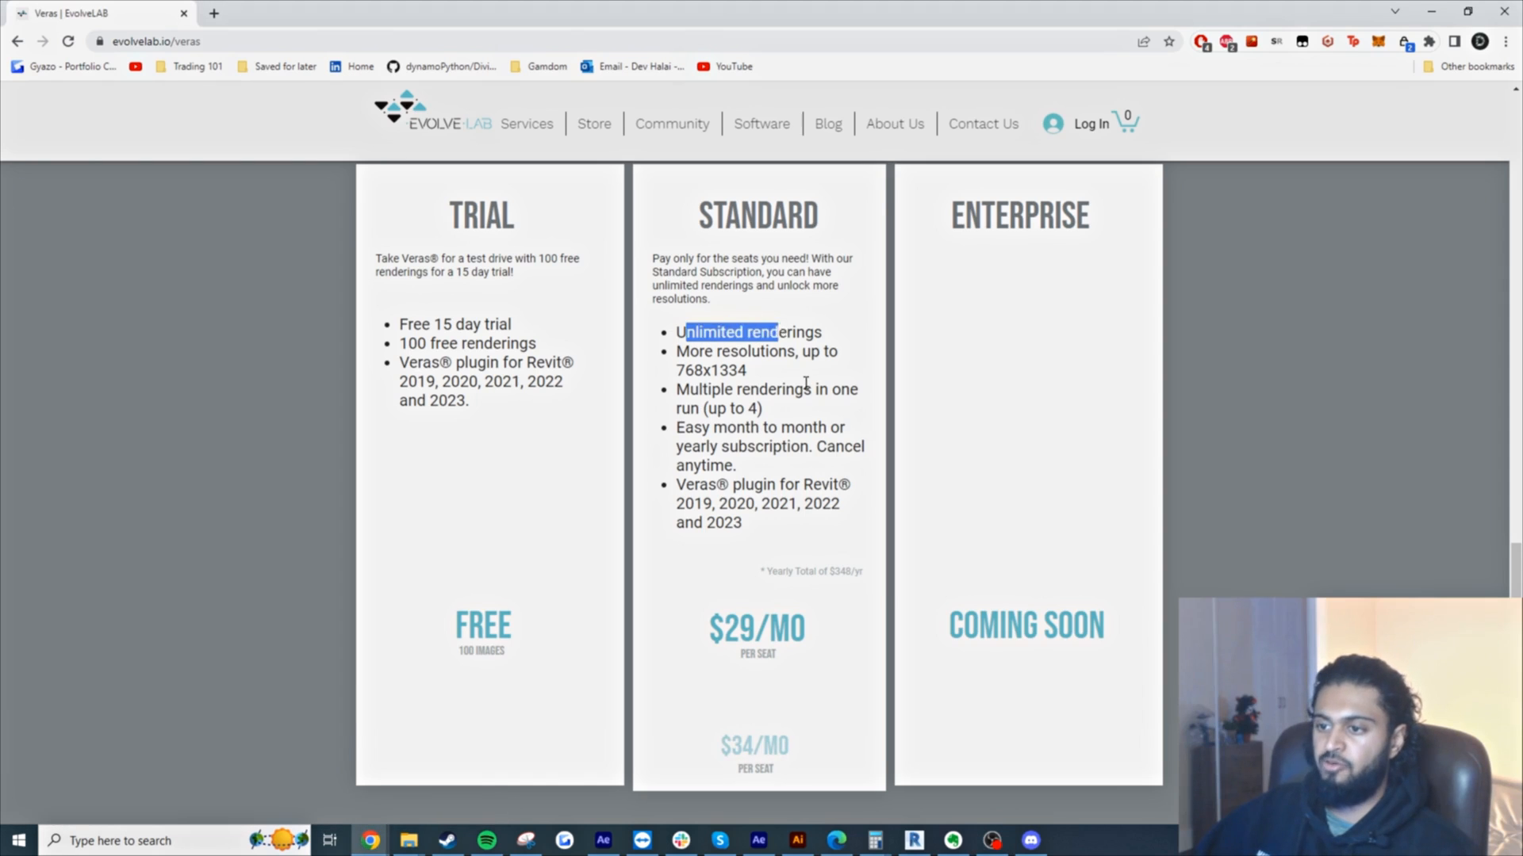
{"action": "left_click", "coordinate": [797, 379]}
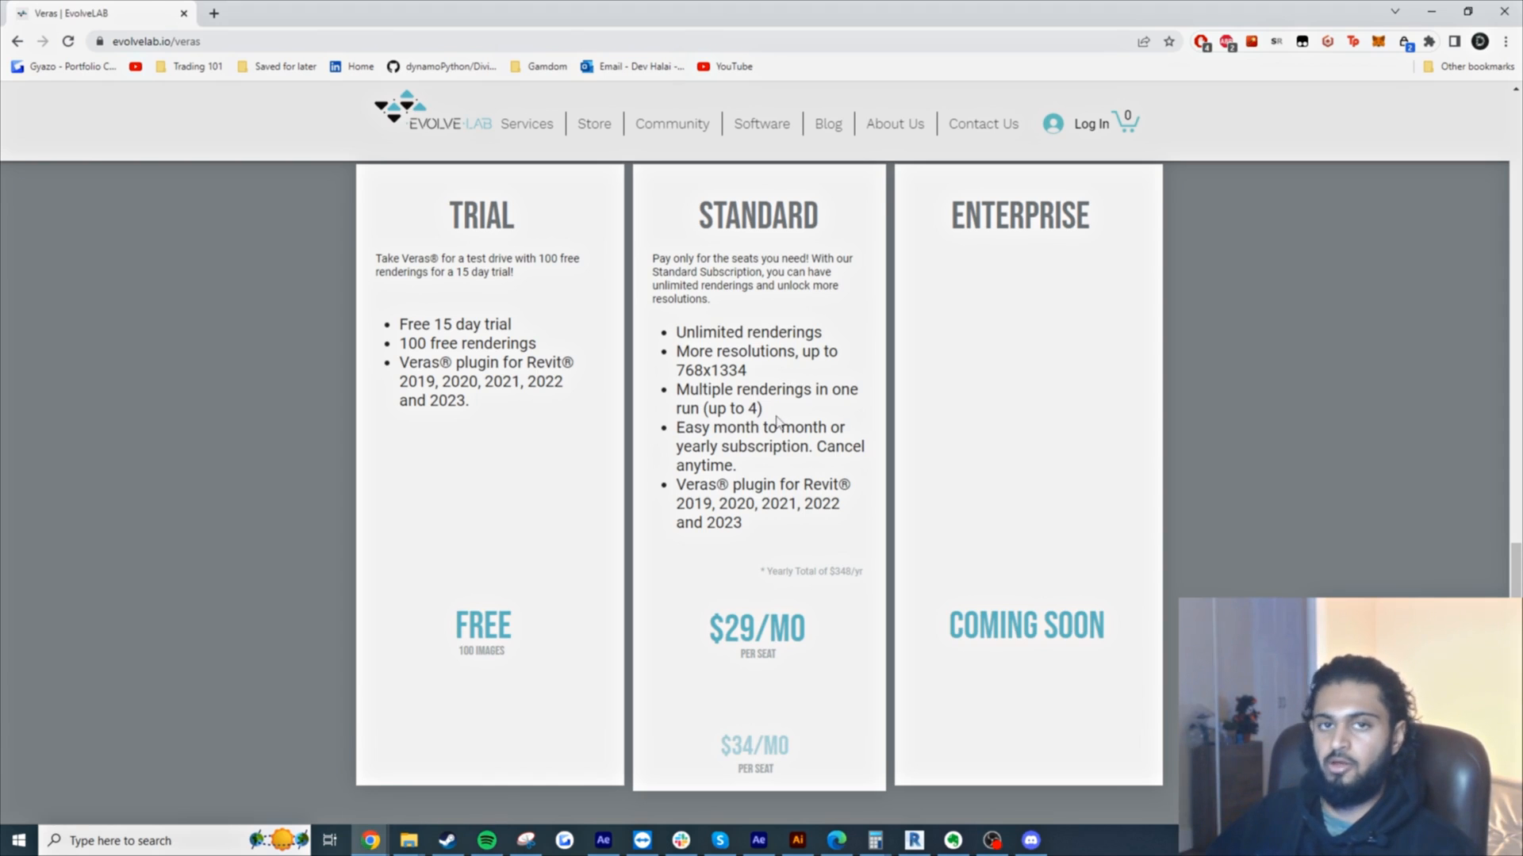
{"action": "scroll", "coordinate": [777, 420], "scroll_direction": "up", "scroll_amount": 15}
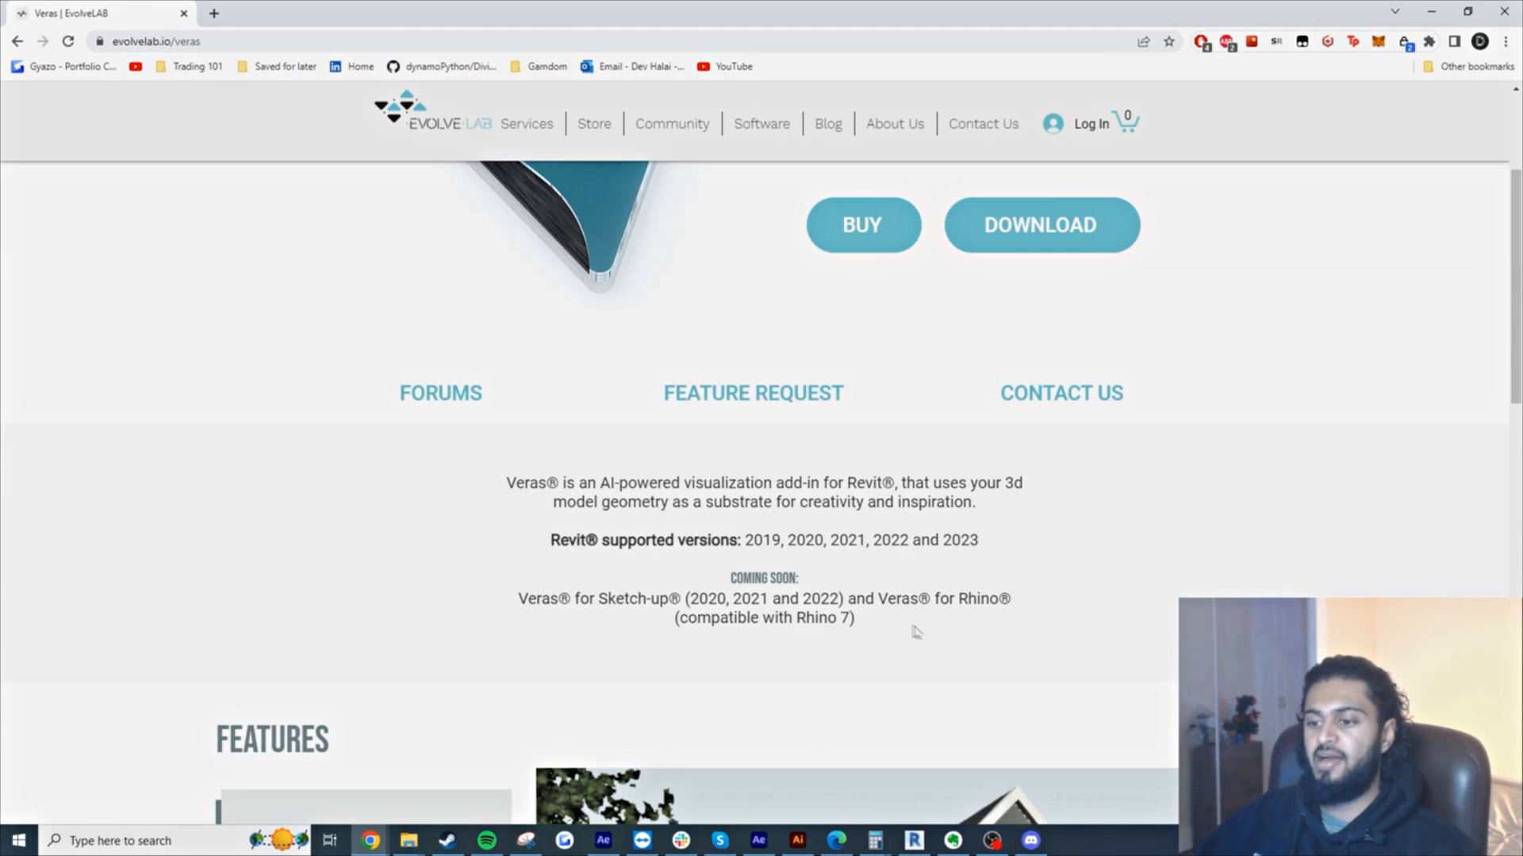
{"action": "mouse_move", "coordinate": [600, 598]}
{"action": "left_mouse_down"}
{"action": "mouse_move", "coordinate": [724, 601]}
{"action": "mouse_move", "coordinate": [672, 600]}
{"action": "left_mouse_up"}
{"action": "left_click", "coordinate": [690, 565]}
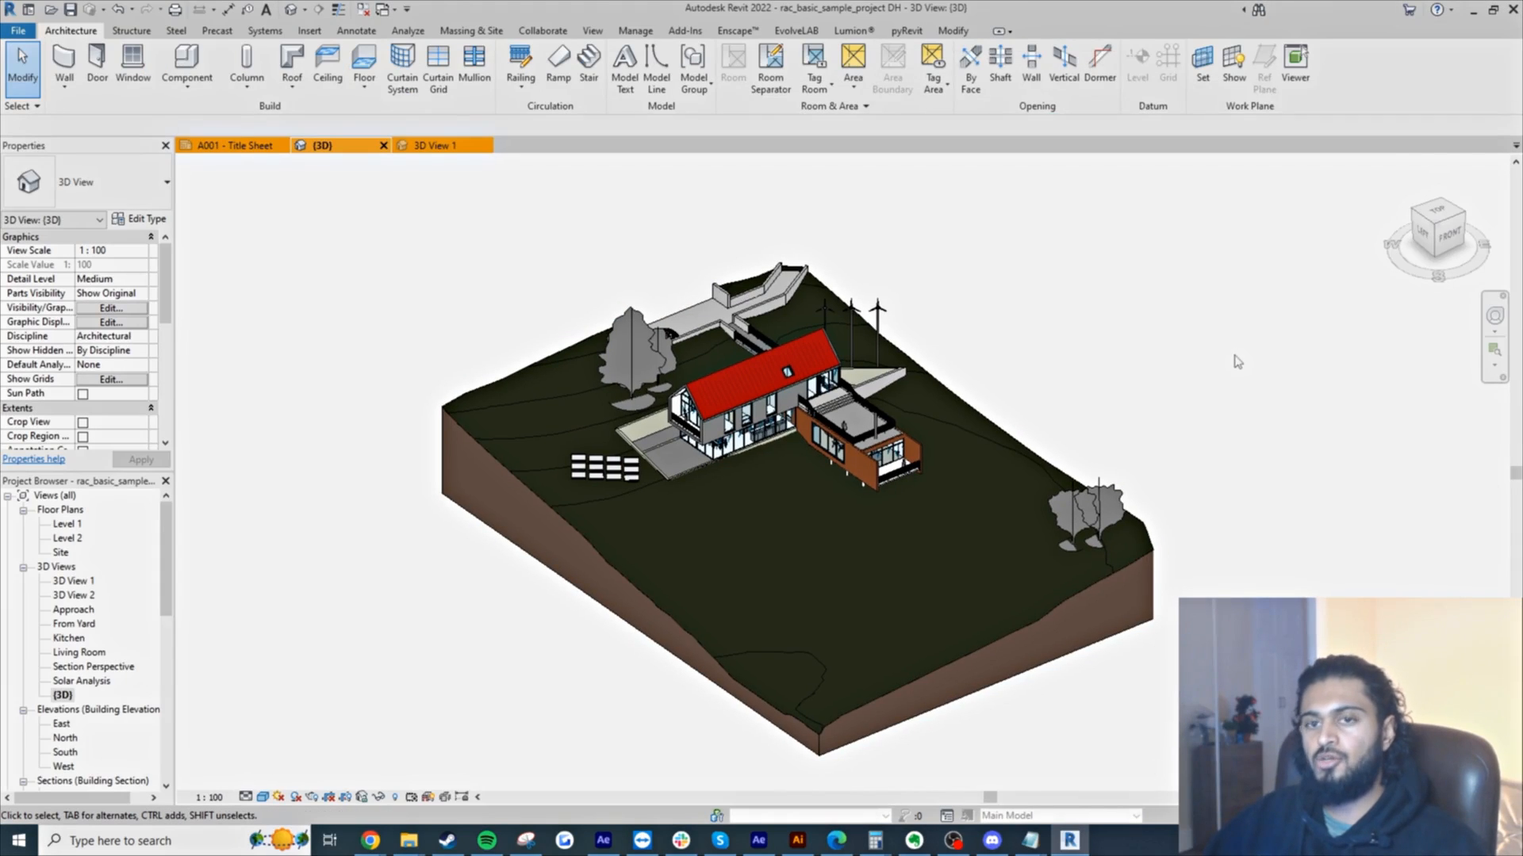
- In Revit, bring up the EvolveLAB add-in tools and open the 3D View 1 perspective
{"action": "middle_click_drag", "start_coordinate": [1239, 363], "coordinate": [1228, 363]}
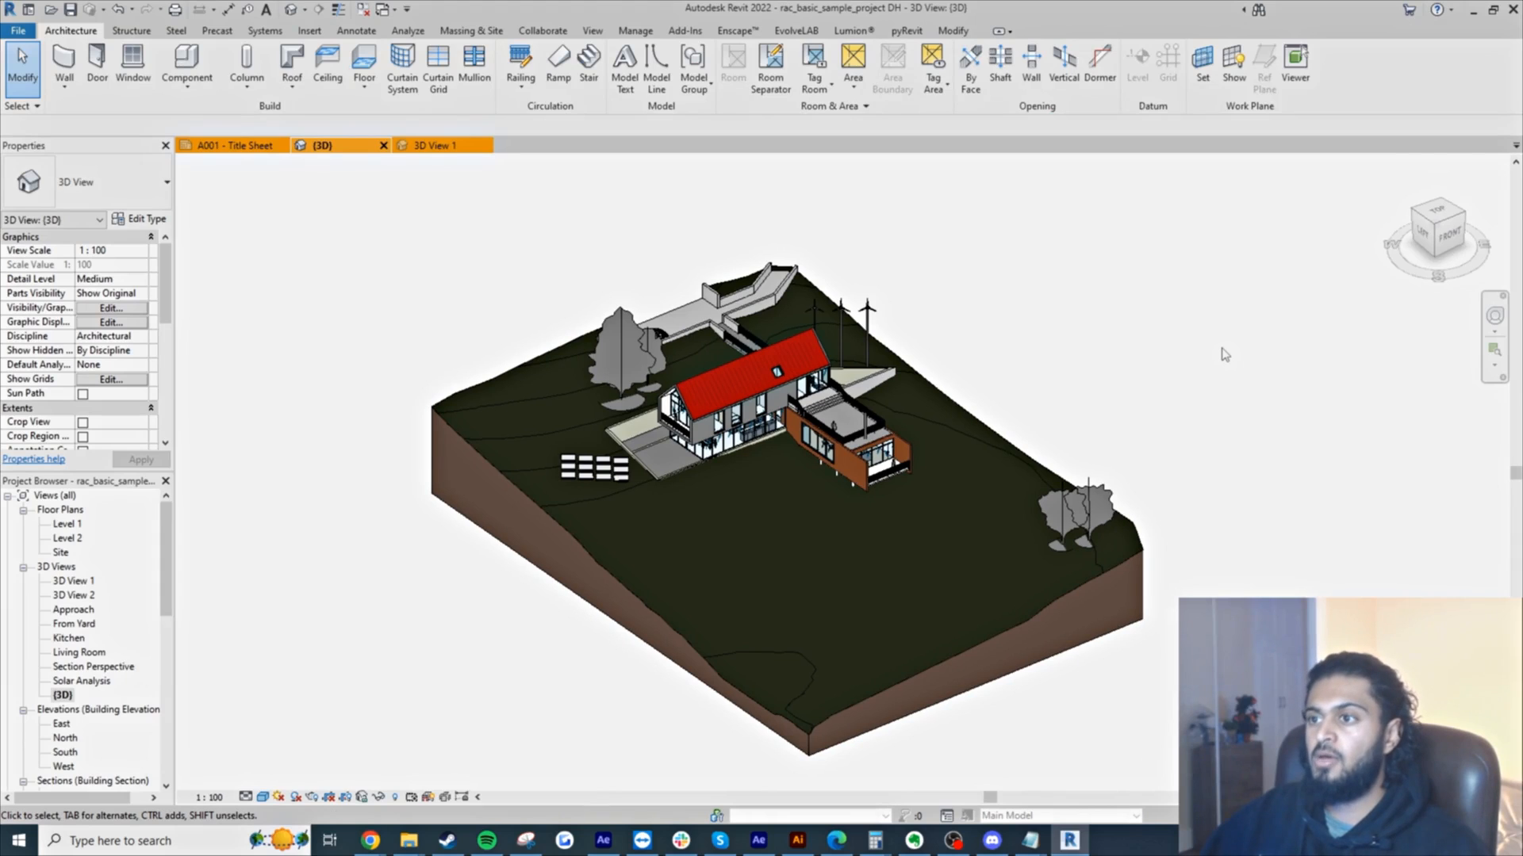
{"action": "left_click", "coordinate": [797, 31]}
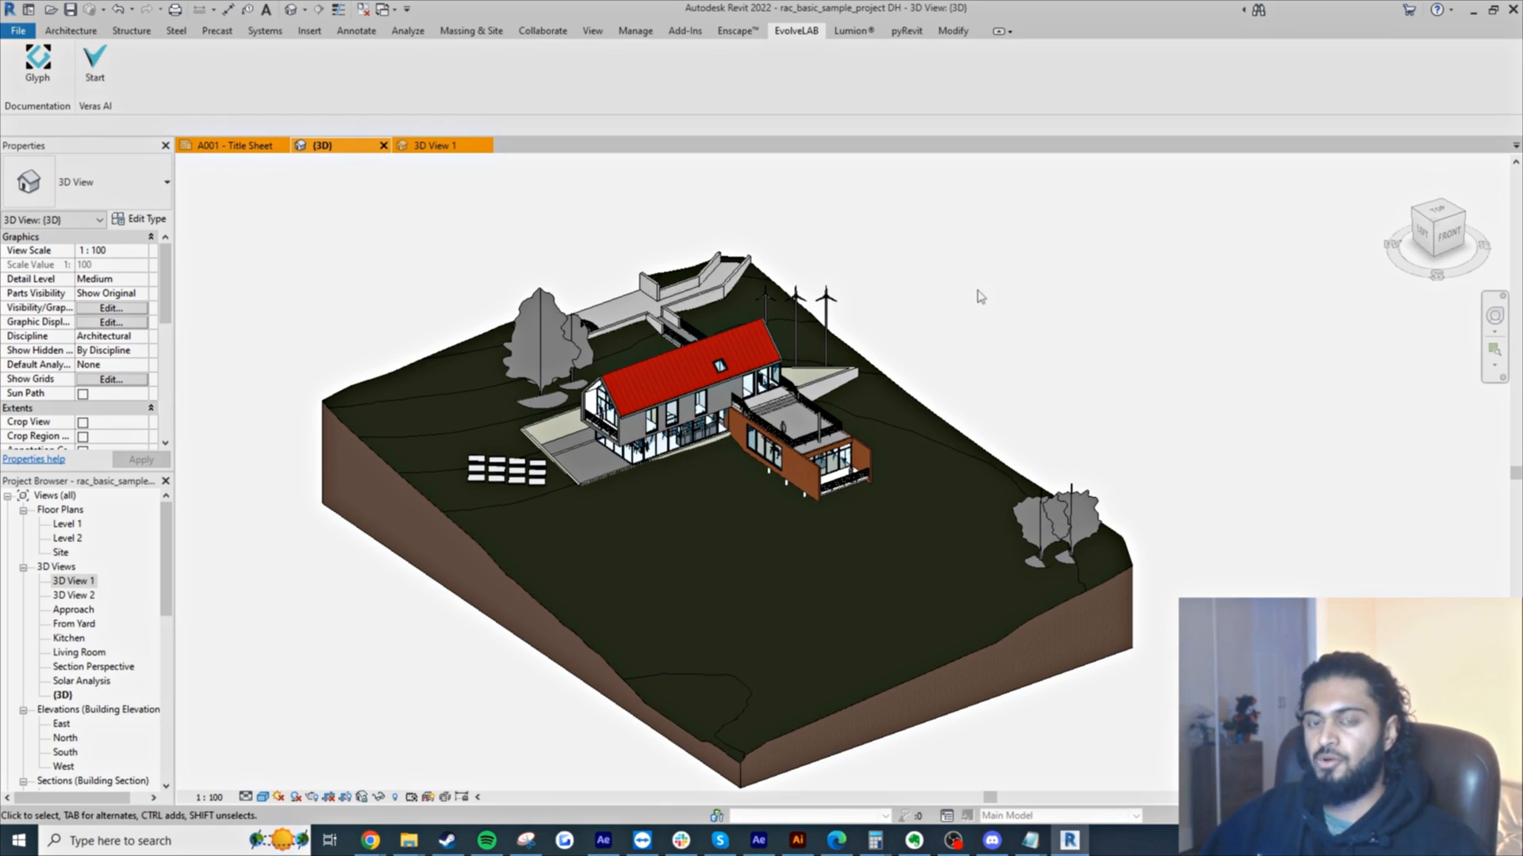
{"action": "left_click", "coordinate": [437, 147]}
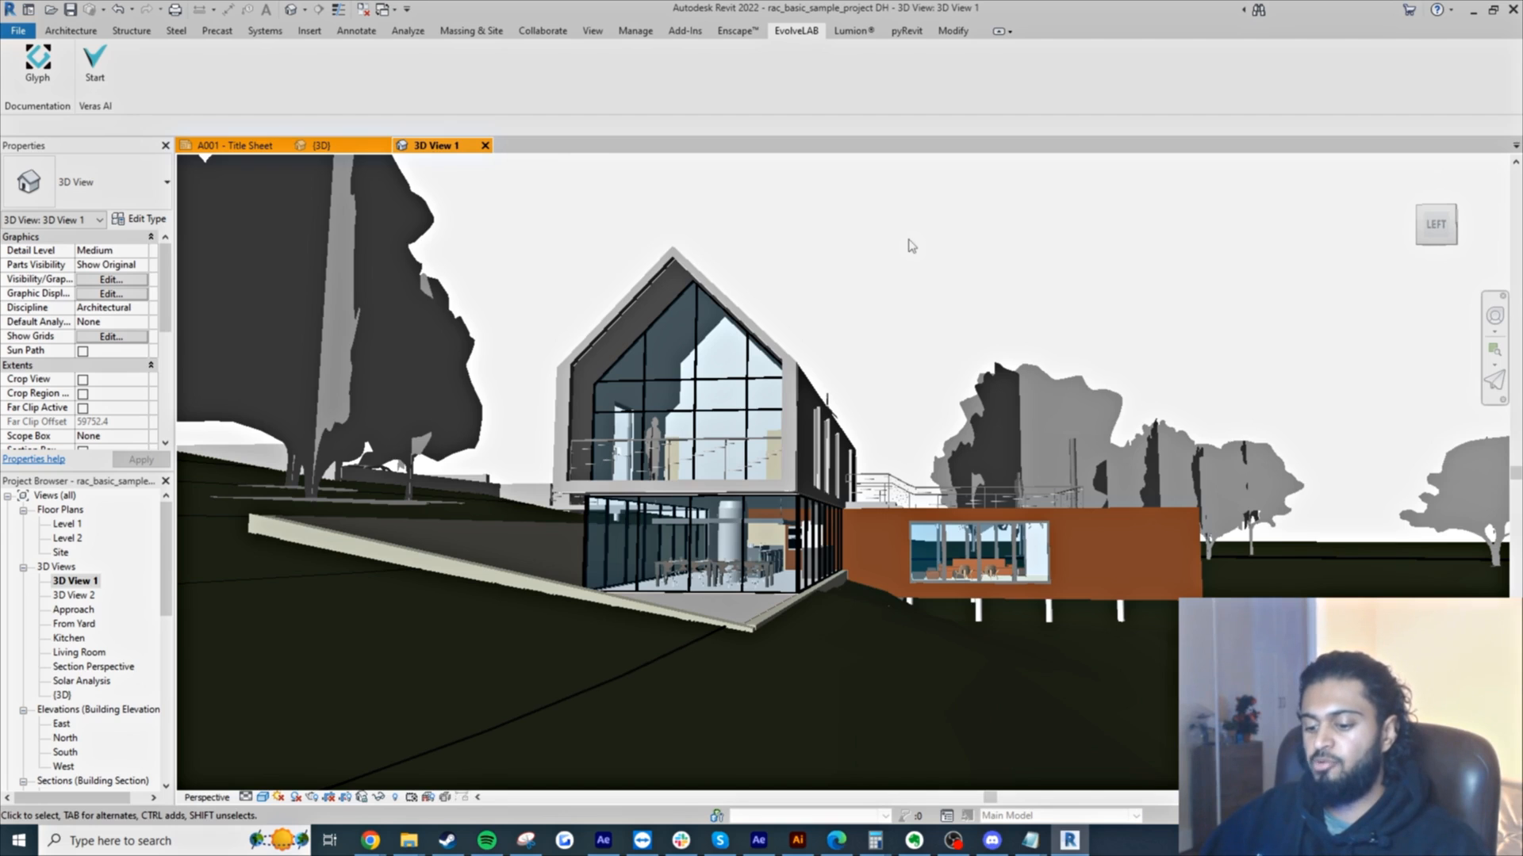
- Set 3D View 1's graphic display to the Realistic style with edges shown and cast shadows enabled
{"action": "key", "text": "g"}
{"action": "key", "text": "d"}
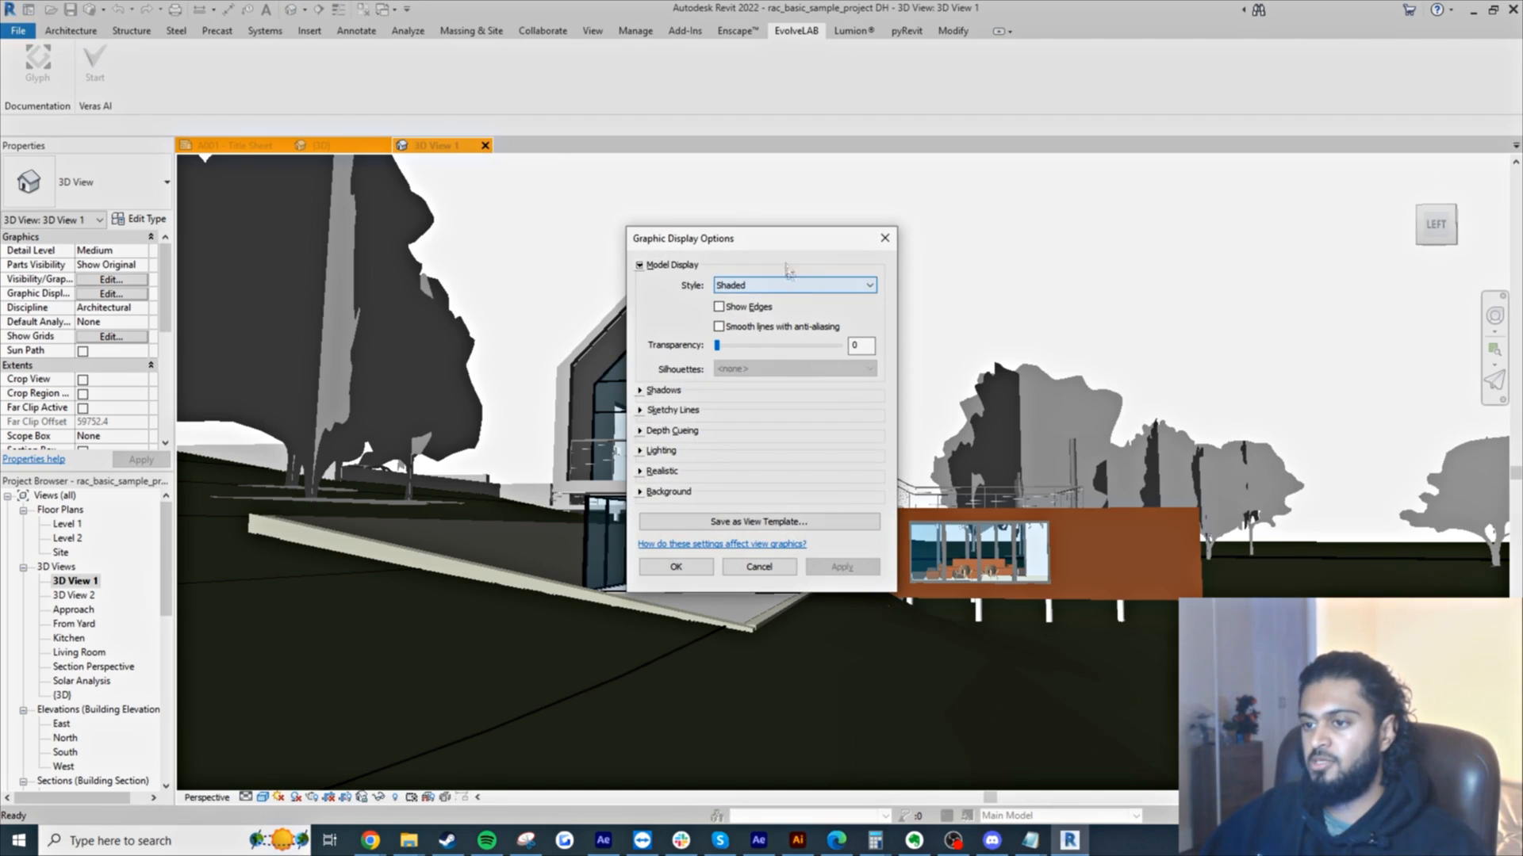
{"action": "left_click_drag", "start_coordinate": [765, 238], "coordinate": [940, 228]}
{"action": "left_click", "coordinate": [963, 275]}
{"action": "left_click", "coordinate": [917, 329]}
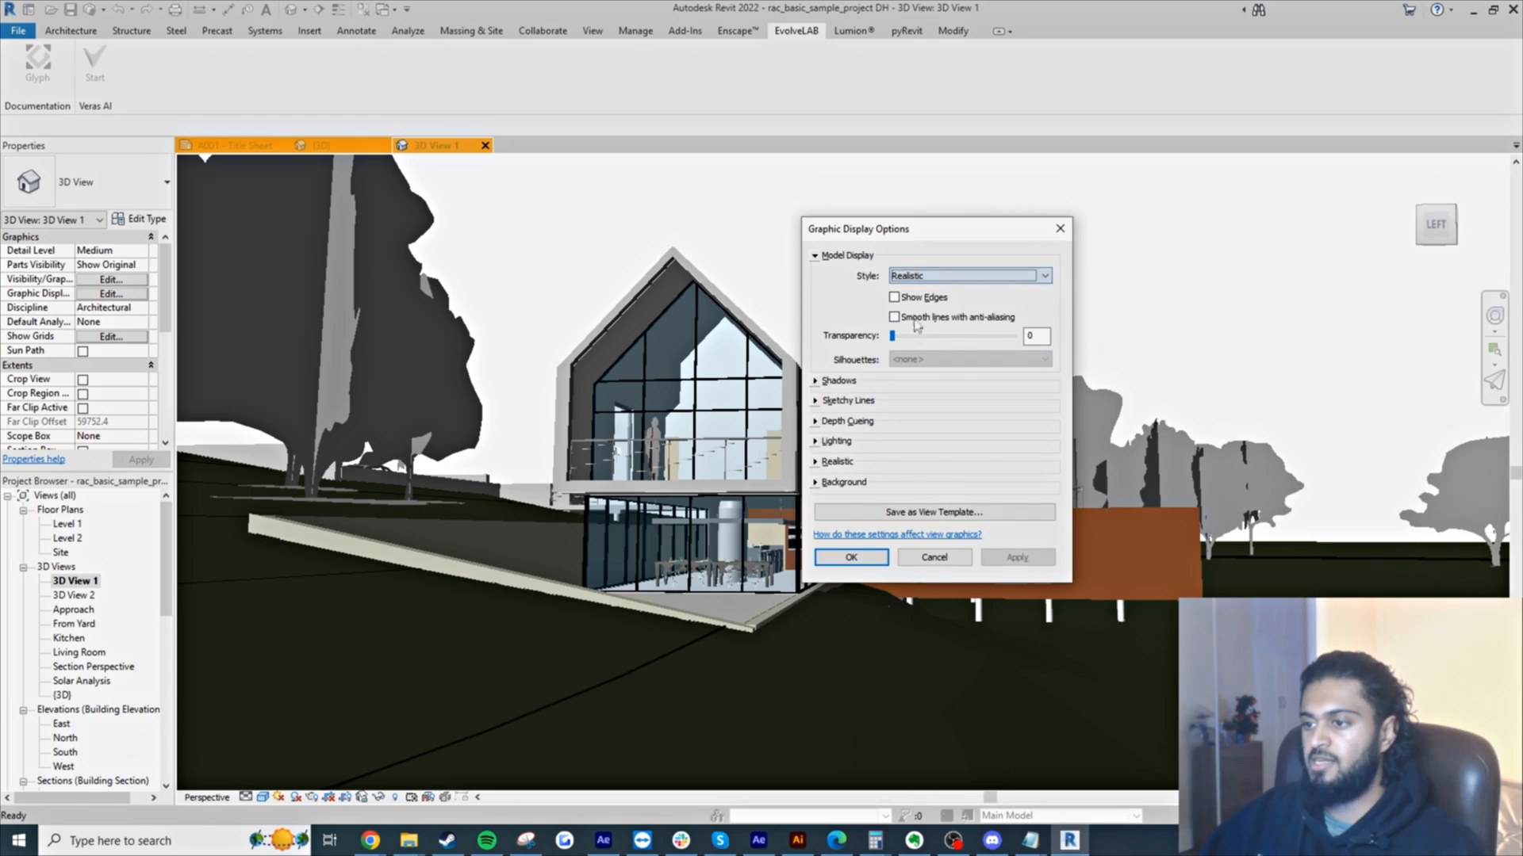
{"action": "left_click", "coordinate": [893, 297]}
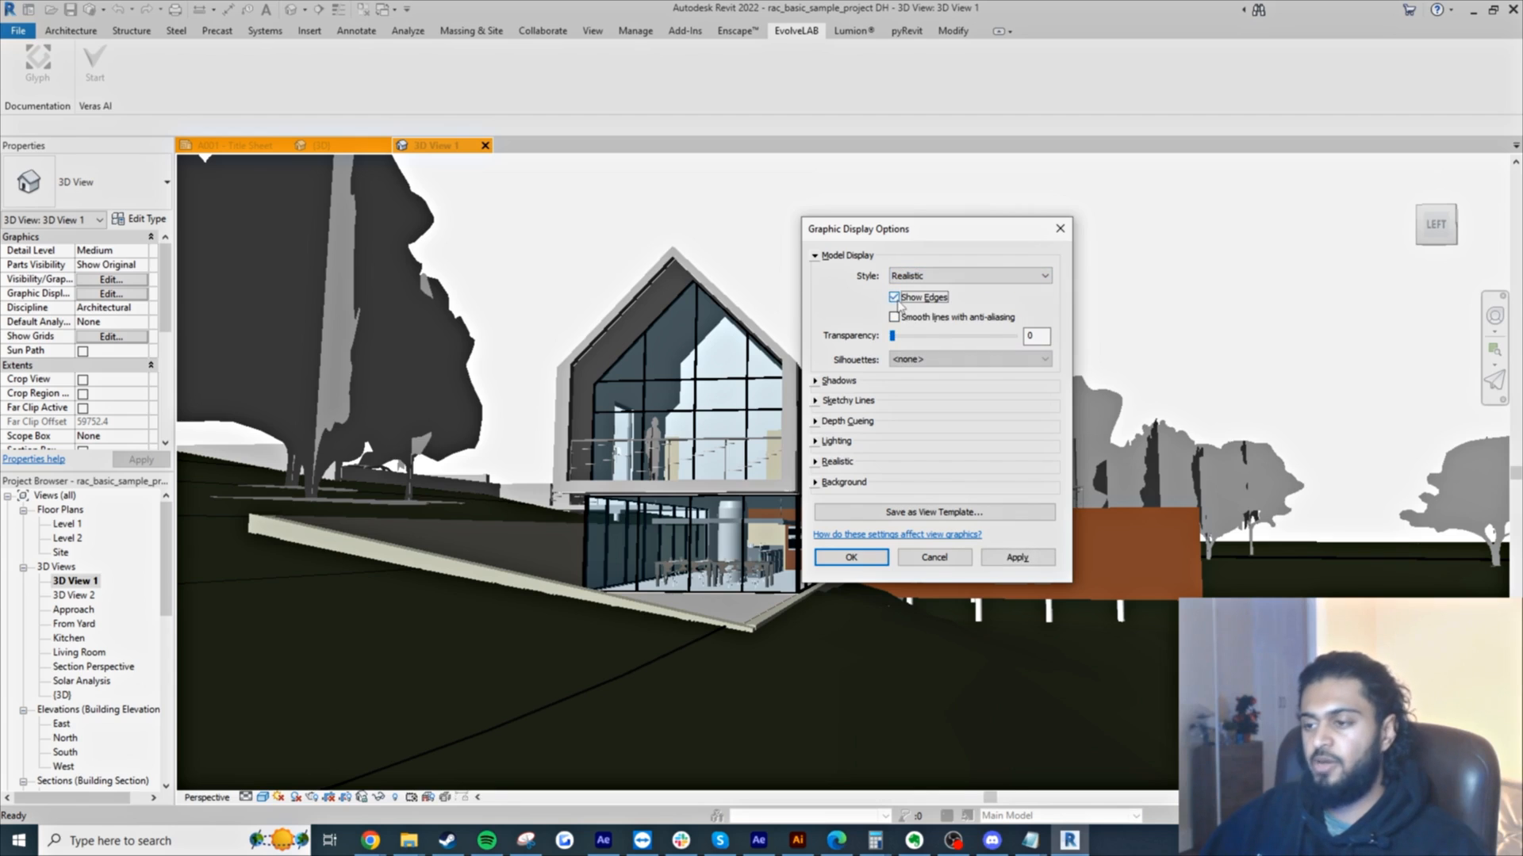
{"action": "left_click", "coordinate": [815, 381]}
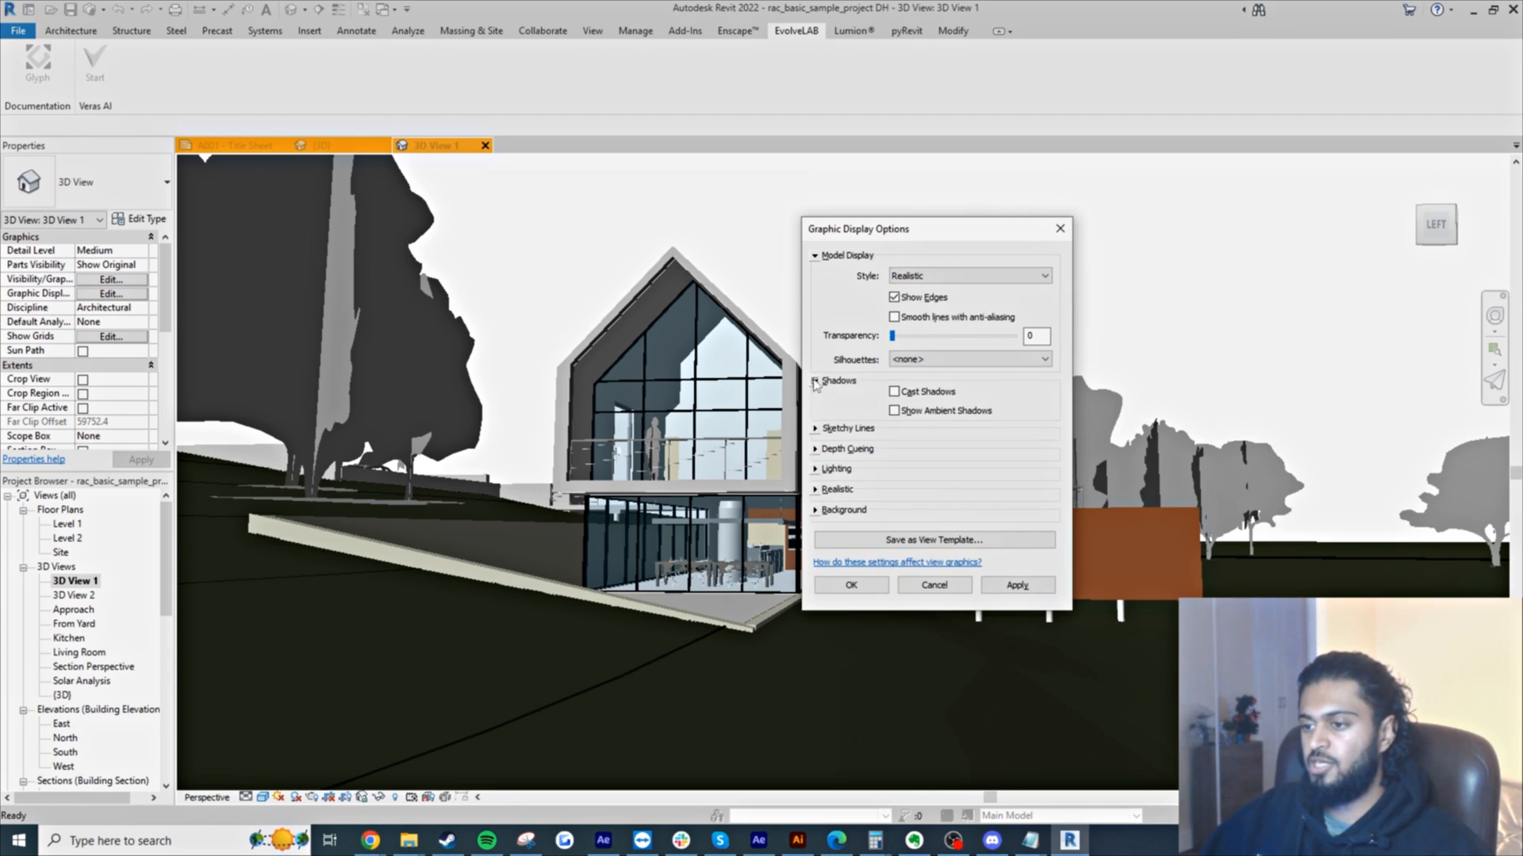
{"action": "left_click", "coordinate": [918, 396]}
- Give the view a Gradient background and accept the graphic display options
{"action": "left_click", "coordinate": [816, 509]}
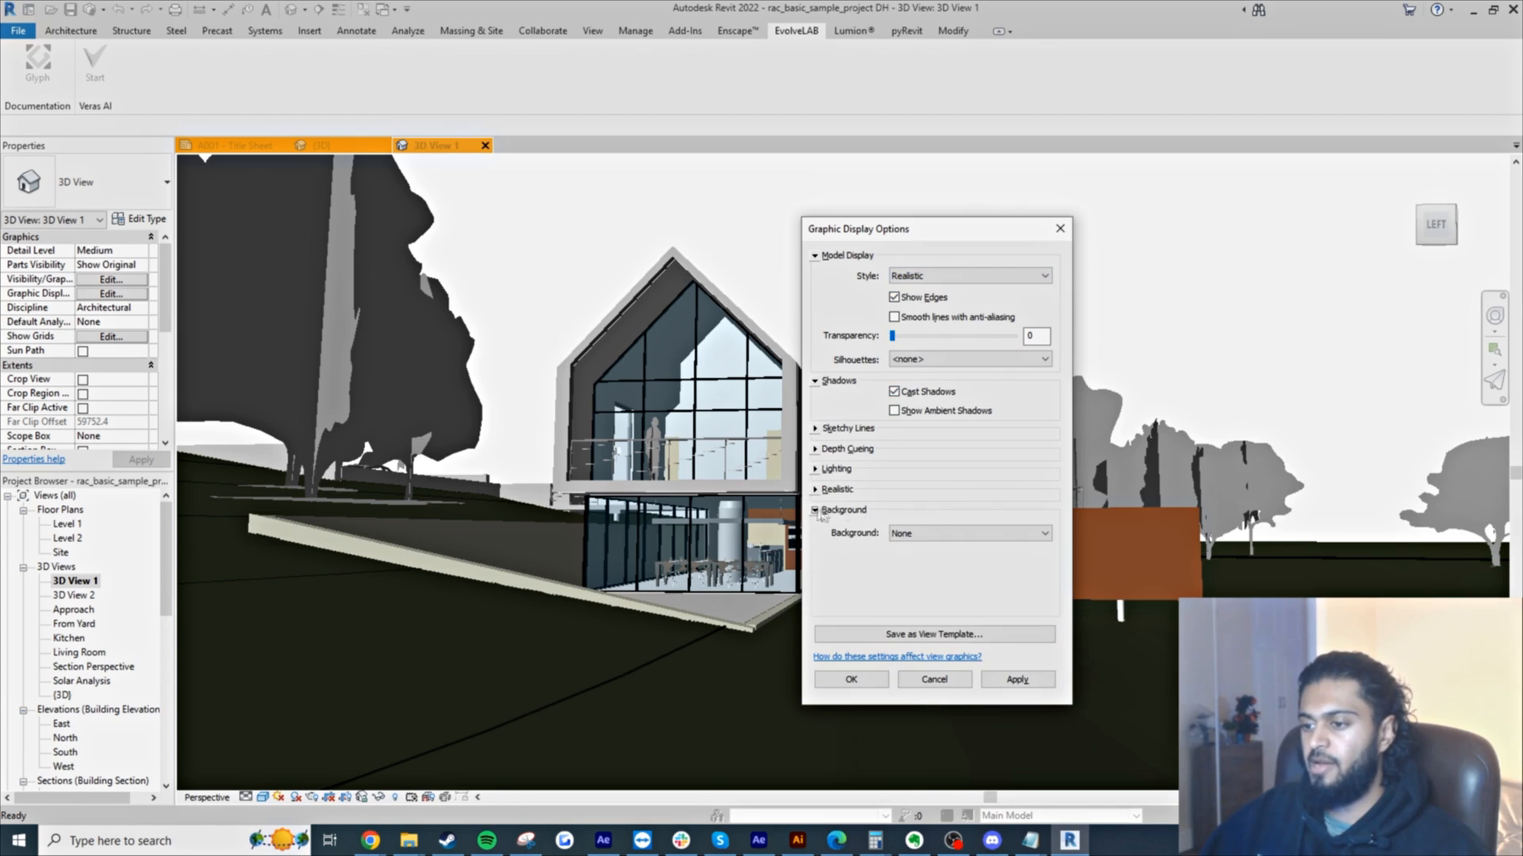
{"action": "left_click", "coordinate": [930, 532]}
{"action": "left_click", "coordinate": [951, 568]}
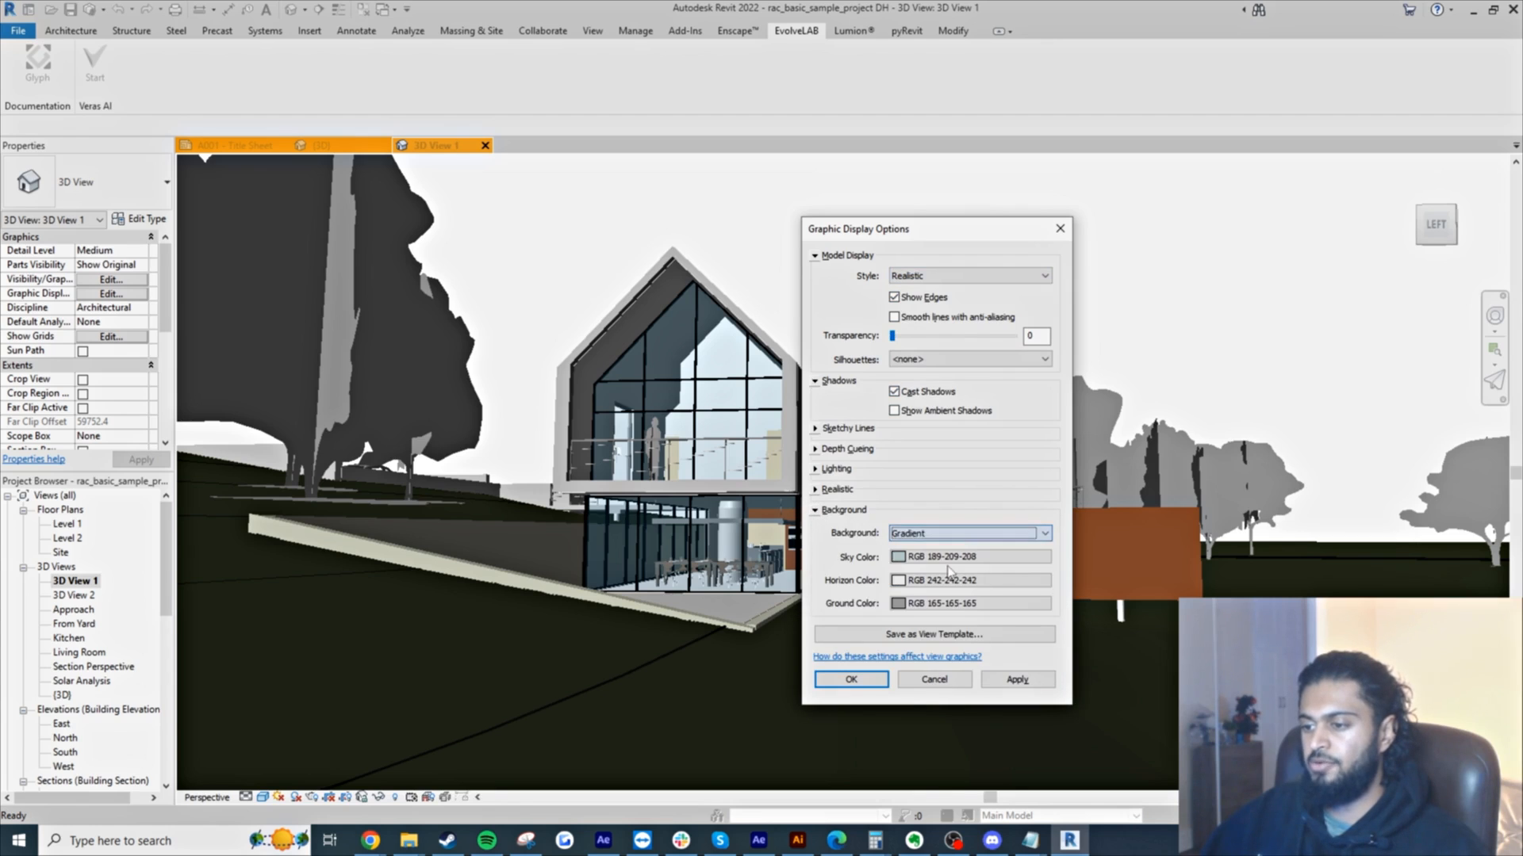
{"action": "left_click_drag", "start_coordinate": [931, 236], "coordinate": [1024, 203]}
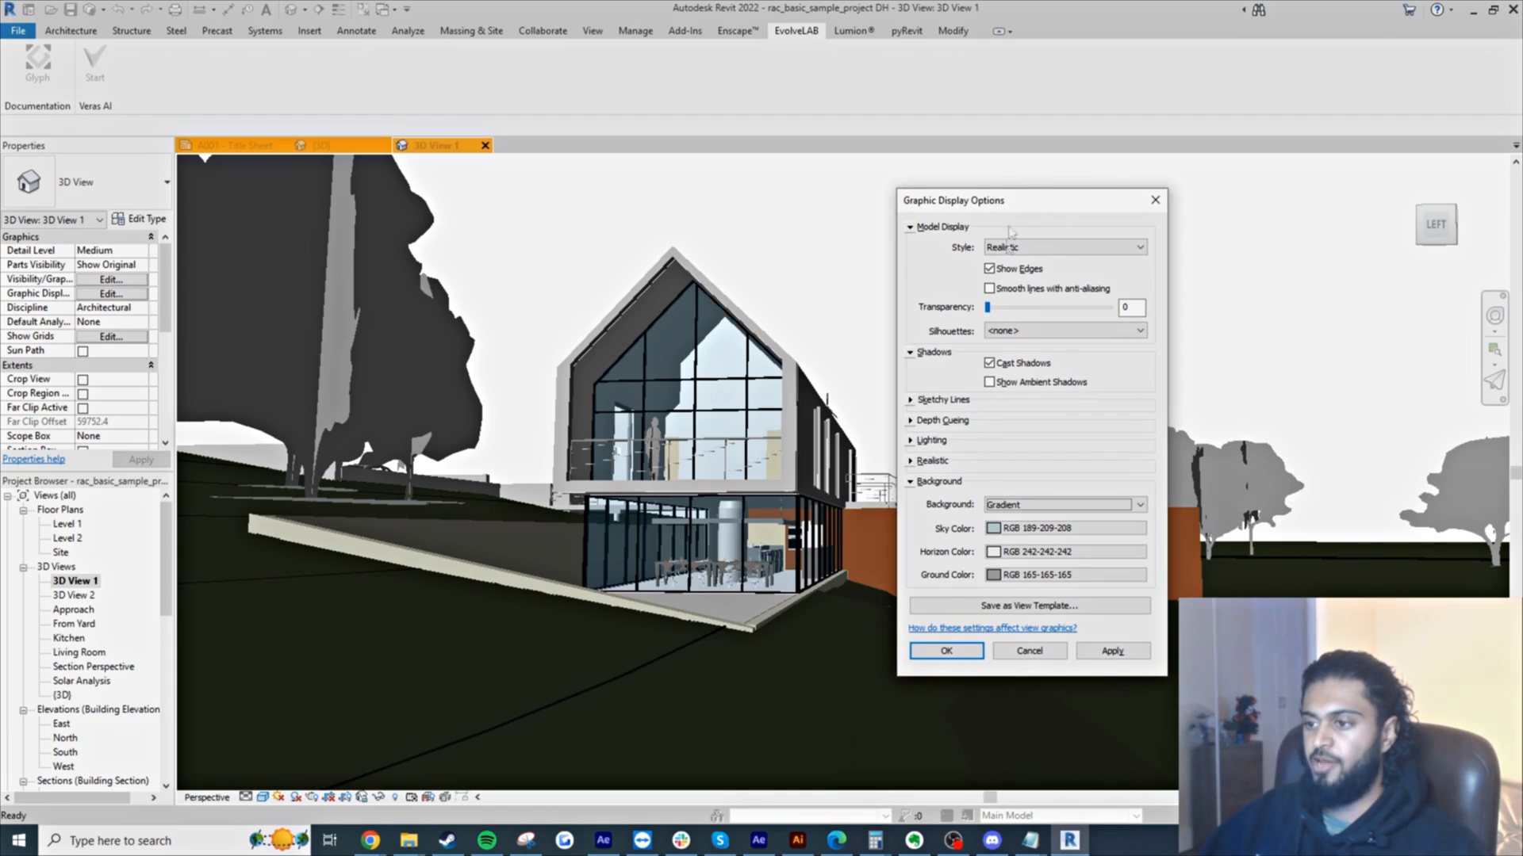
{"action": "left_click", "coordinate": [963, 650]}
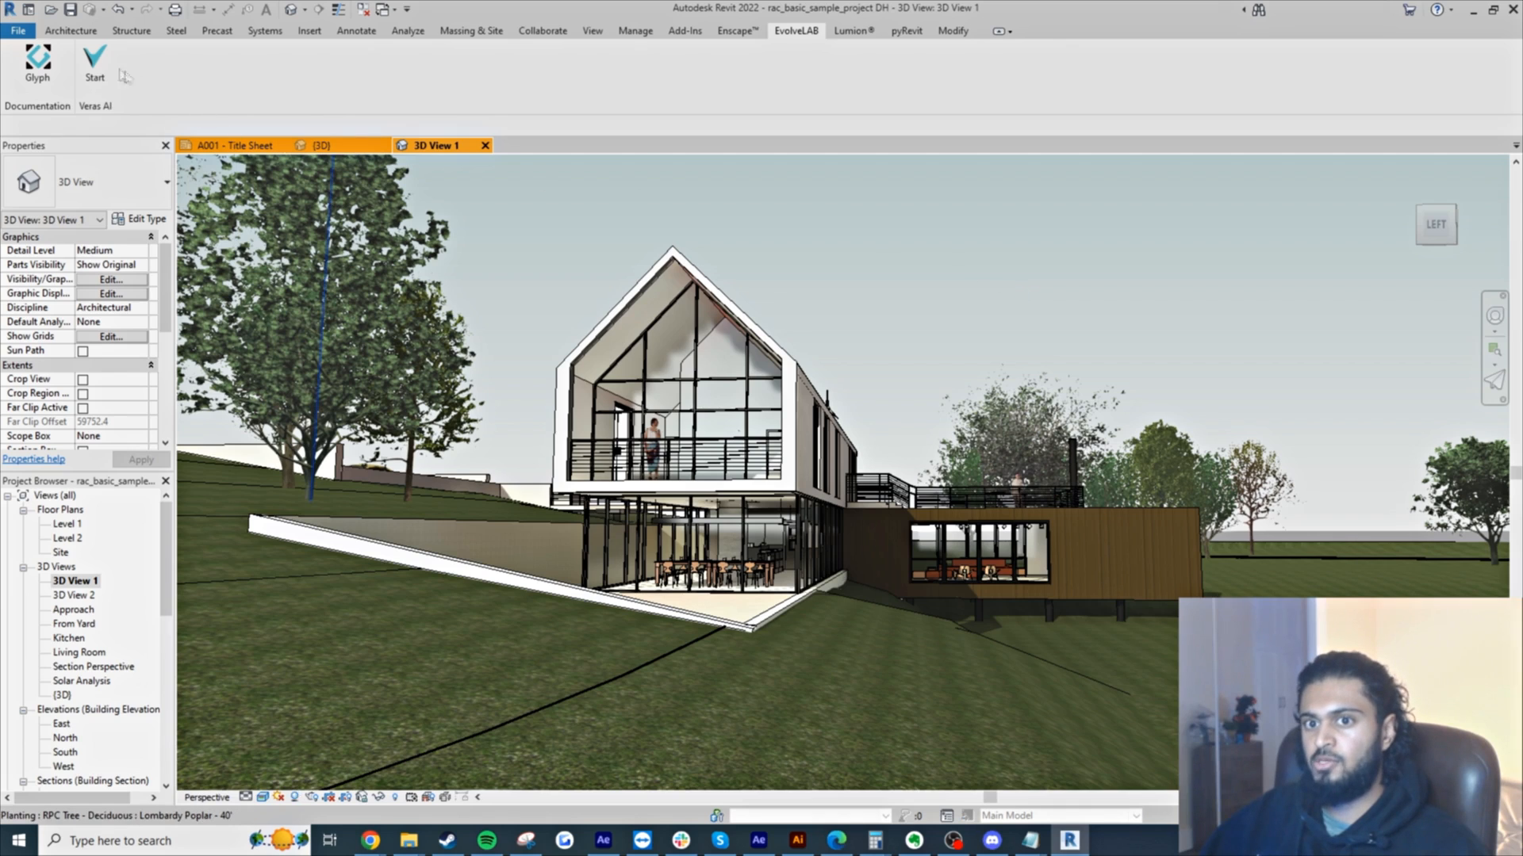
- Start Veras and load the Revit preview of the current perspective into it
{"action": "left_click", "coordinate": [94, 62]}
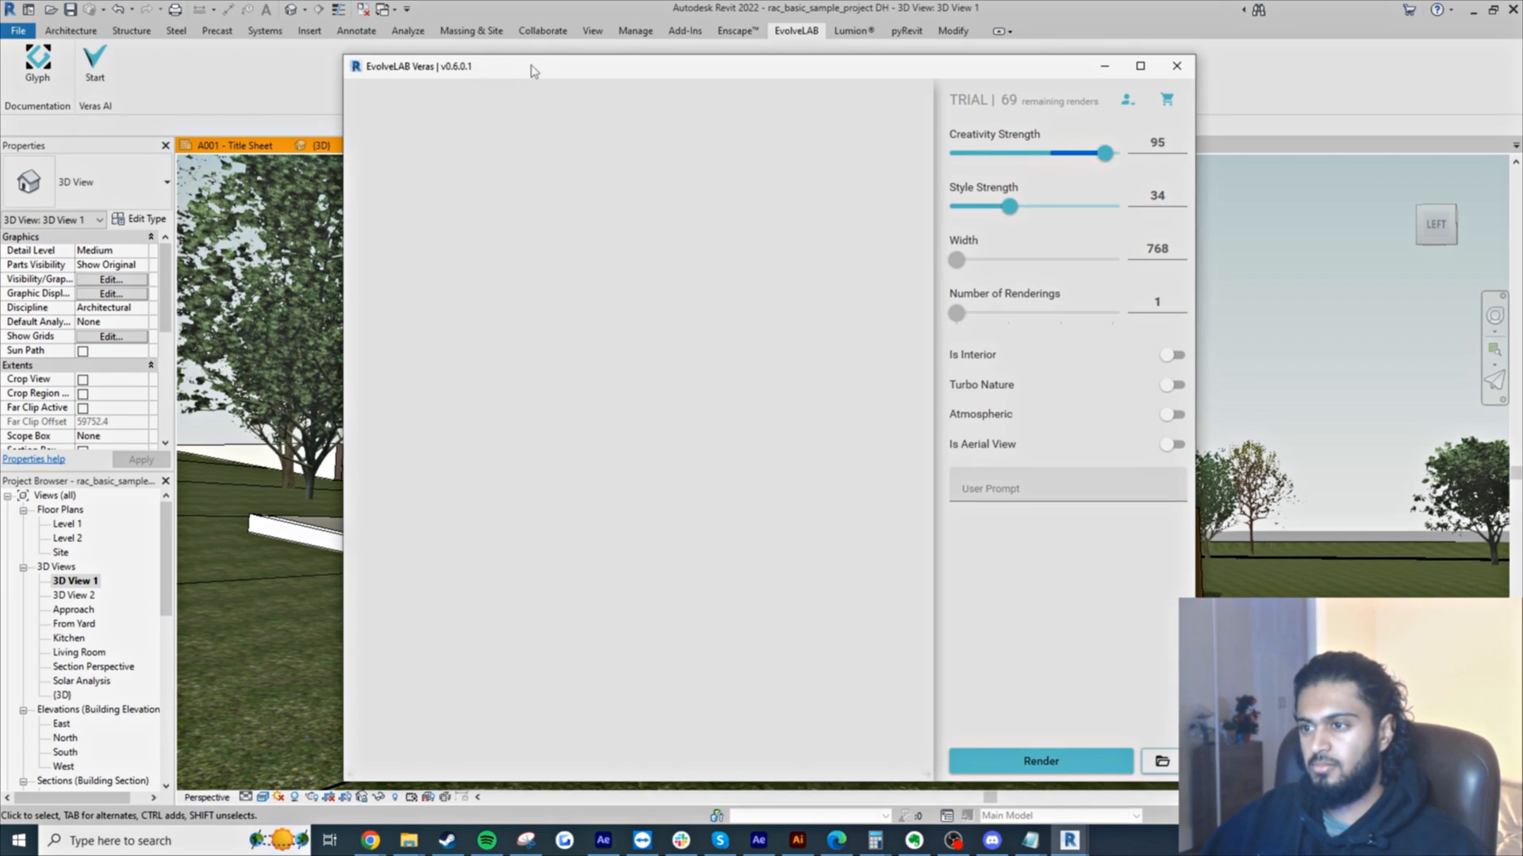
{"action": "right_click", "coordinate": [738, 405]}
{"action": "left_click", "coordinate": [841, 429]}
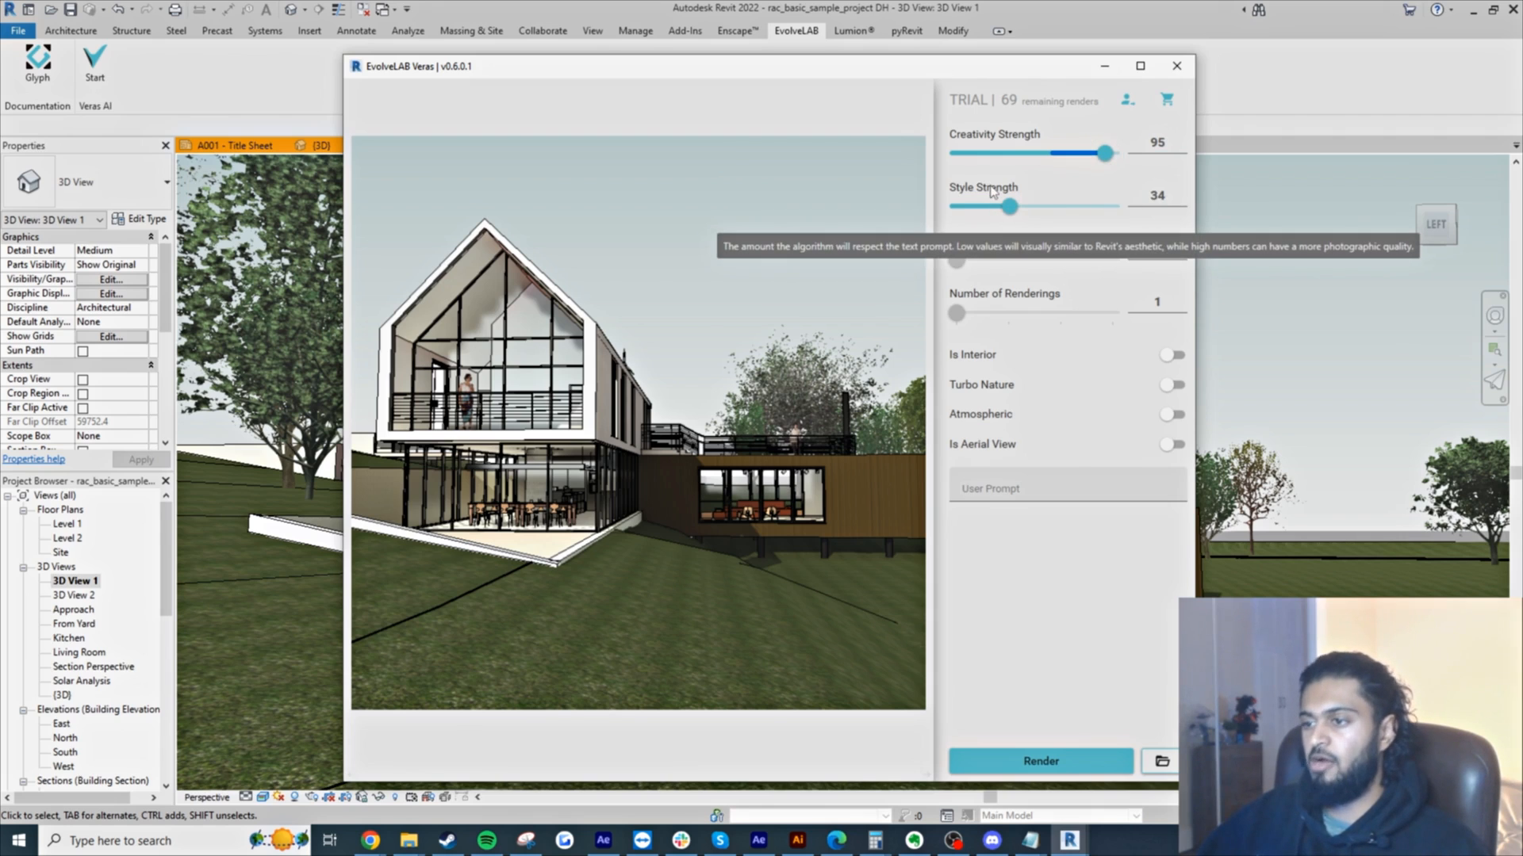
{"action": "left_click", "coordinate": [1004, 489]}
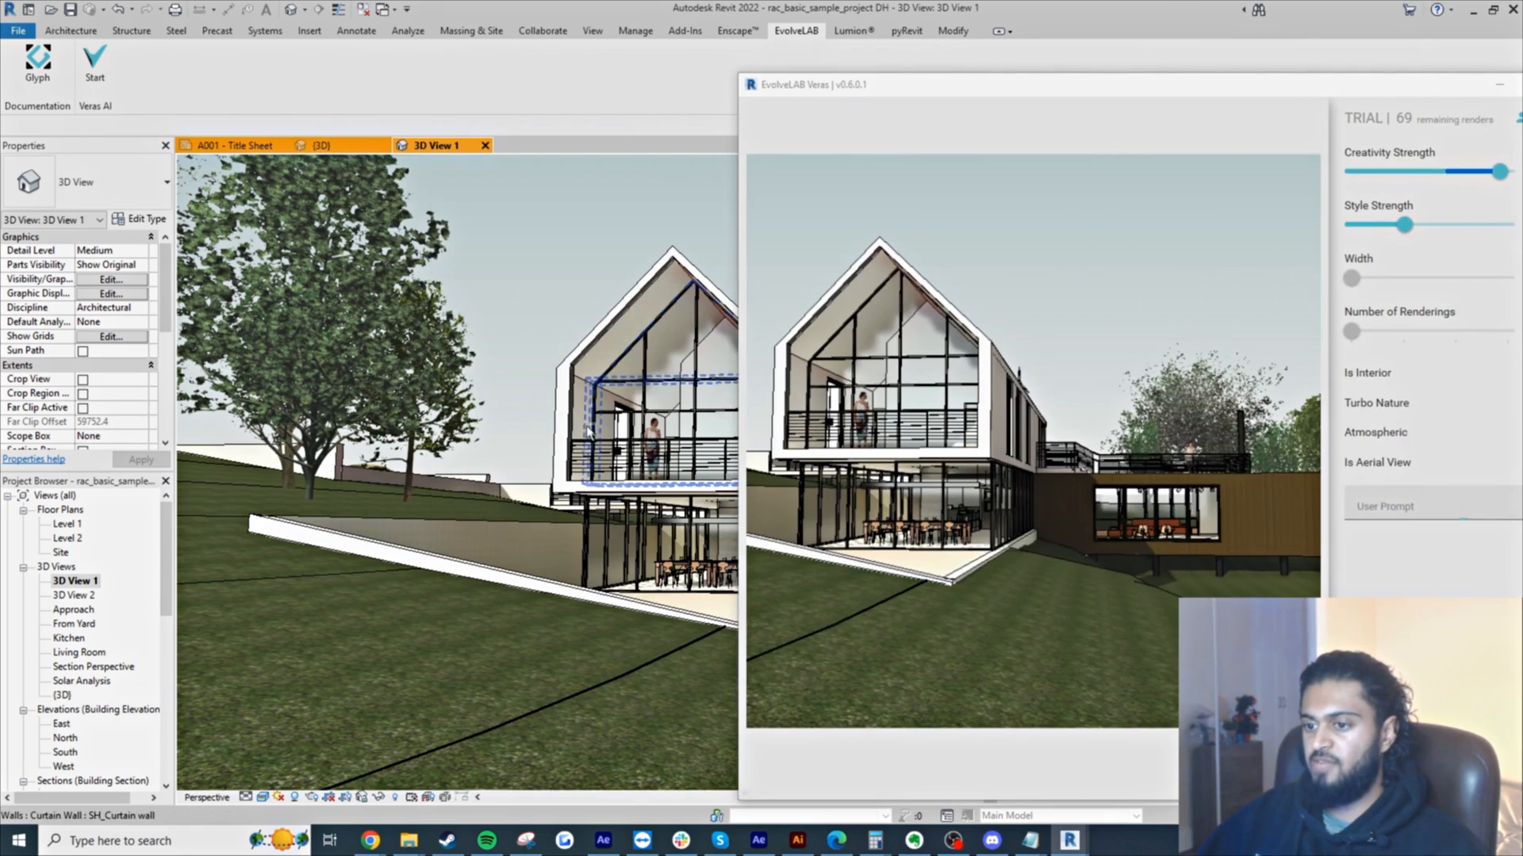
- Orbit the Revit perspective to show the house's red roof and long side wall, and refresh the Revit preview in Veras
{"action": "mouse_move", "coordinate": [555, 452]}
{"action": "middle_mouse_down", "text": "shift"}
{"action": "mouse_move", "coordinate": [735, 460]}
{"action": "mouse_move", "coordinate": [444, 404]}
{"action": "mouse_move", "coordinate": [519, 410]}
{"action": "mouse_move", "coordinate": [525, 448]}
{"action": "mouse_move", "coordinate": [559, 438]}
{"action": "middle_mouse_up", "text": "shift"}
{"action": "scroll", "coordinate": [420, 401], "scroll_direction": "down", "scroll_amount": 2}
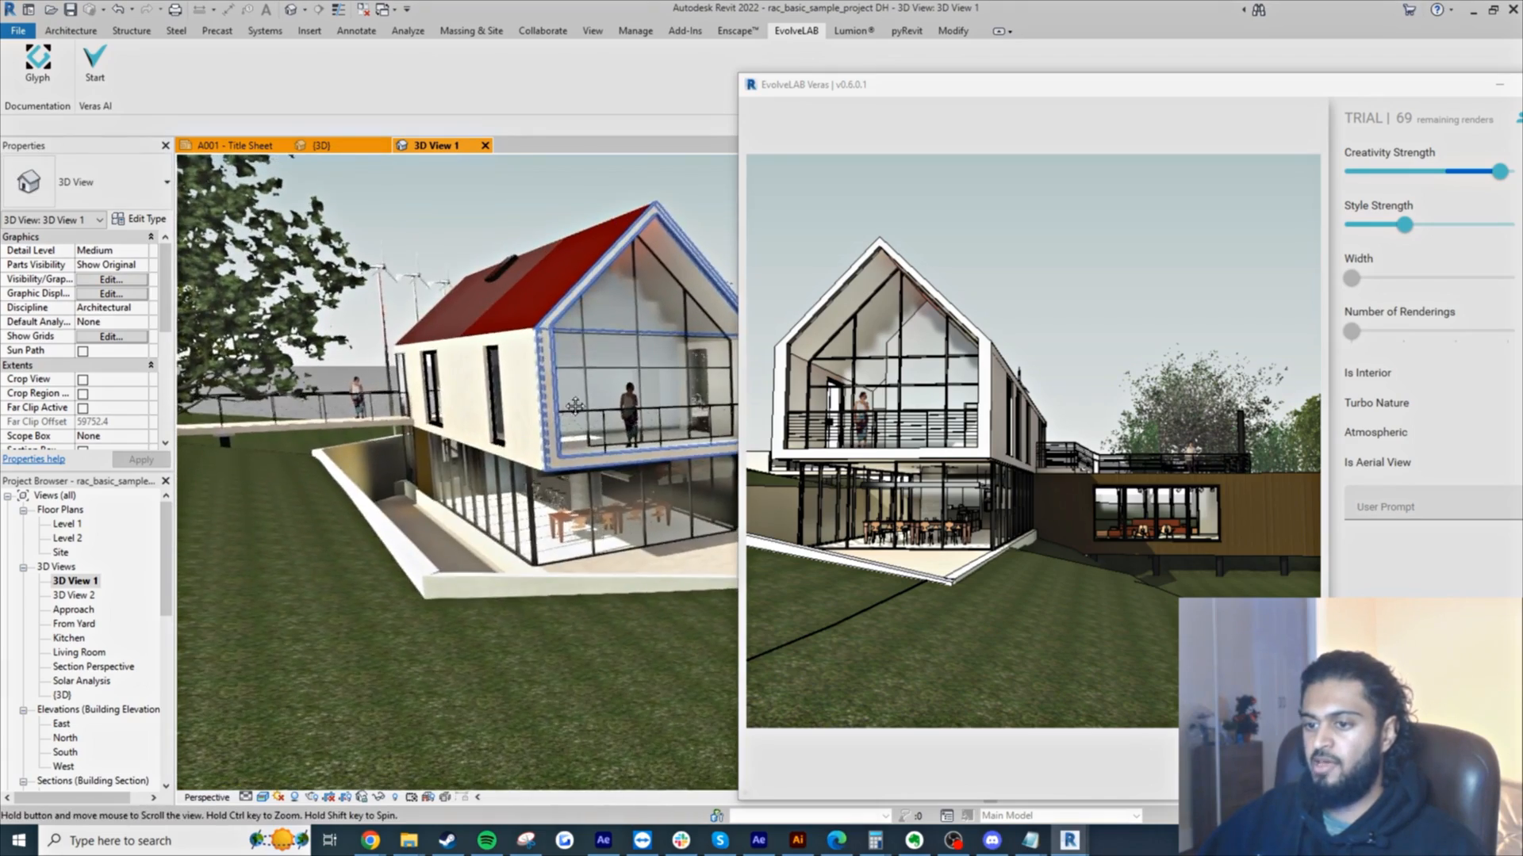
{"action": "right_click", "coordinate": [1077, 248]}
{"action": "left_click", "coordinate": [1132, 274]}
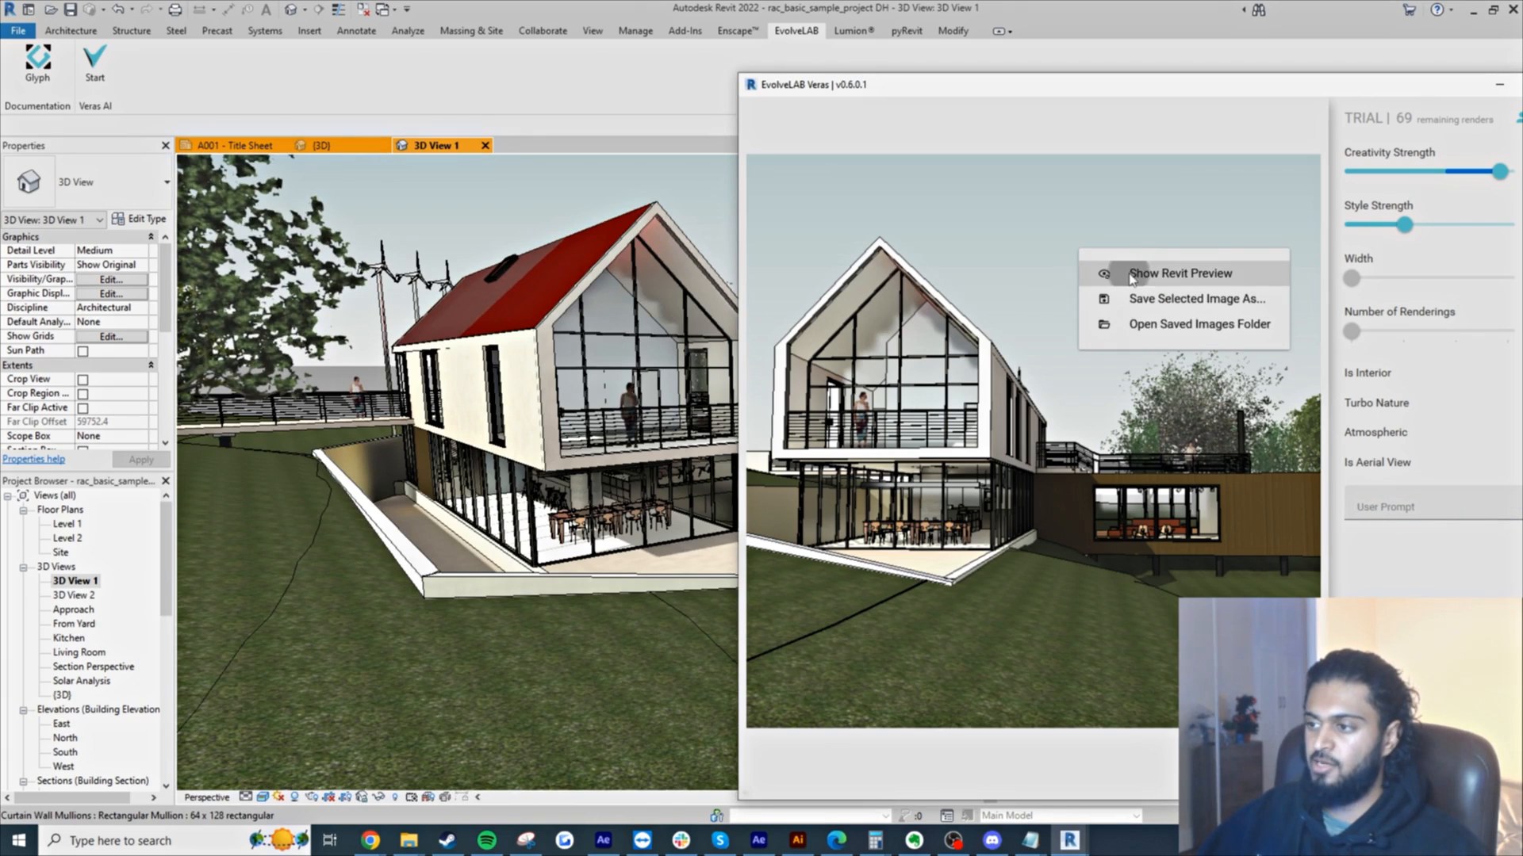
{"action": "right_click", "coordinate": [1109, 255]}
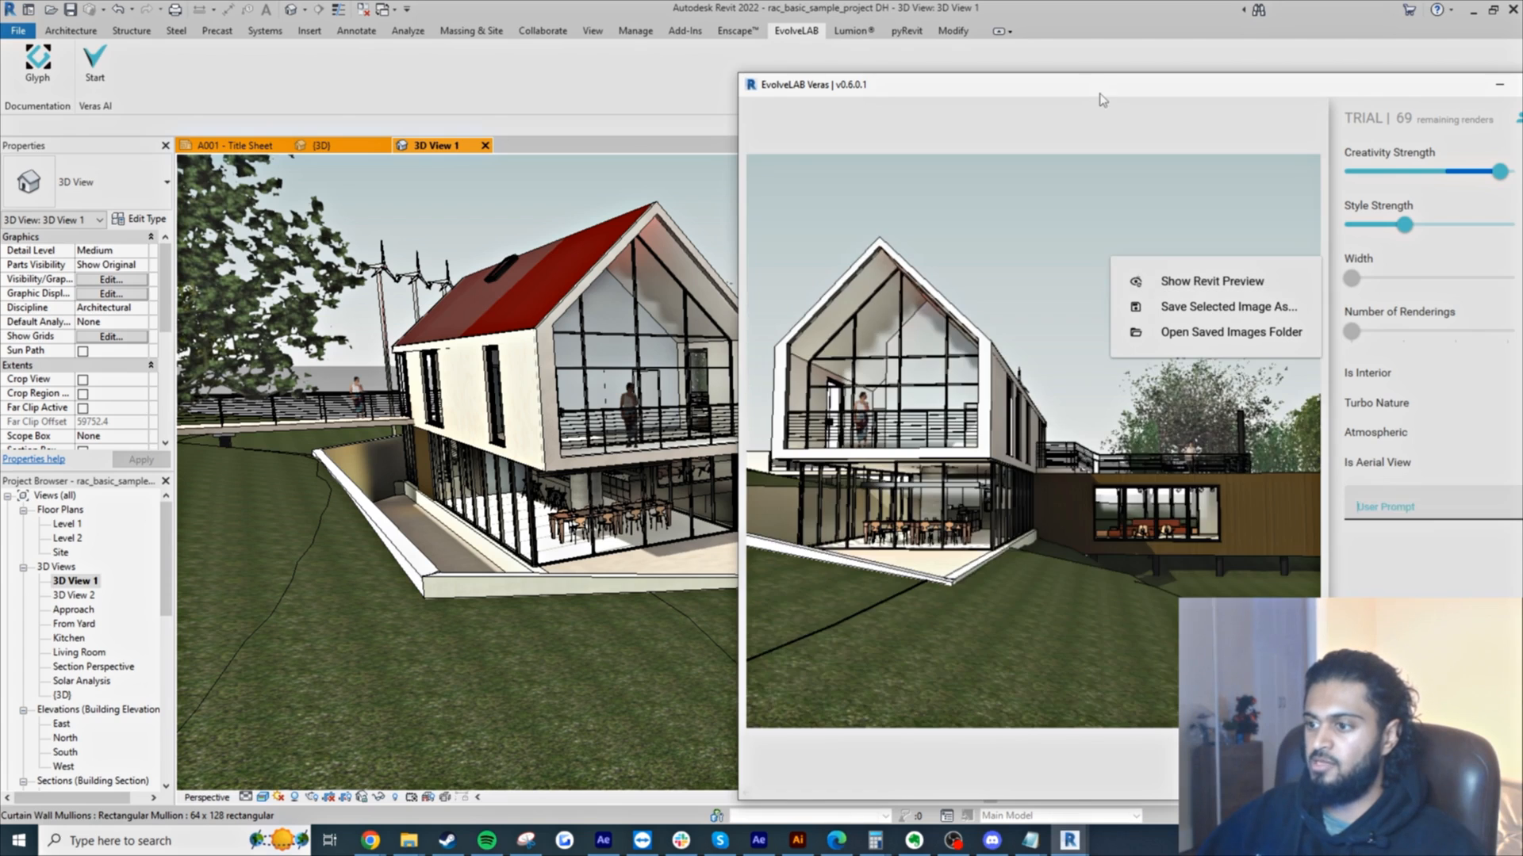
{"action": "left_click", "coordinate": [1083, 203]}
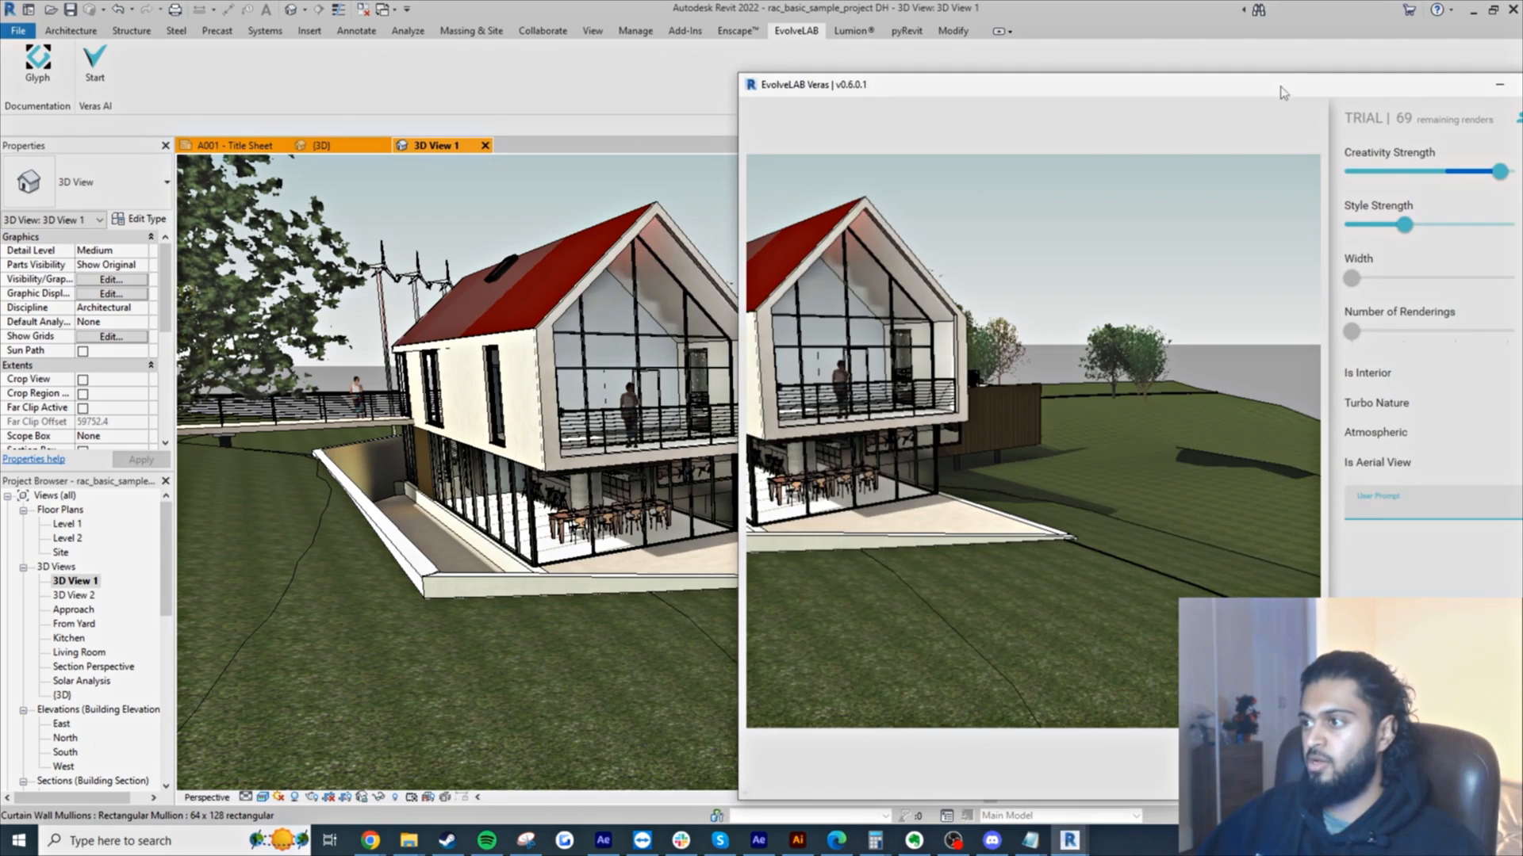
- Reframe the perspective to show the house from farther away, with Veras kept alongside, and update its Revit preview
{"action": "left_click_drag", "start_coordinate": [1283, 93], "coordinate": [1088, 91]}
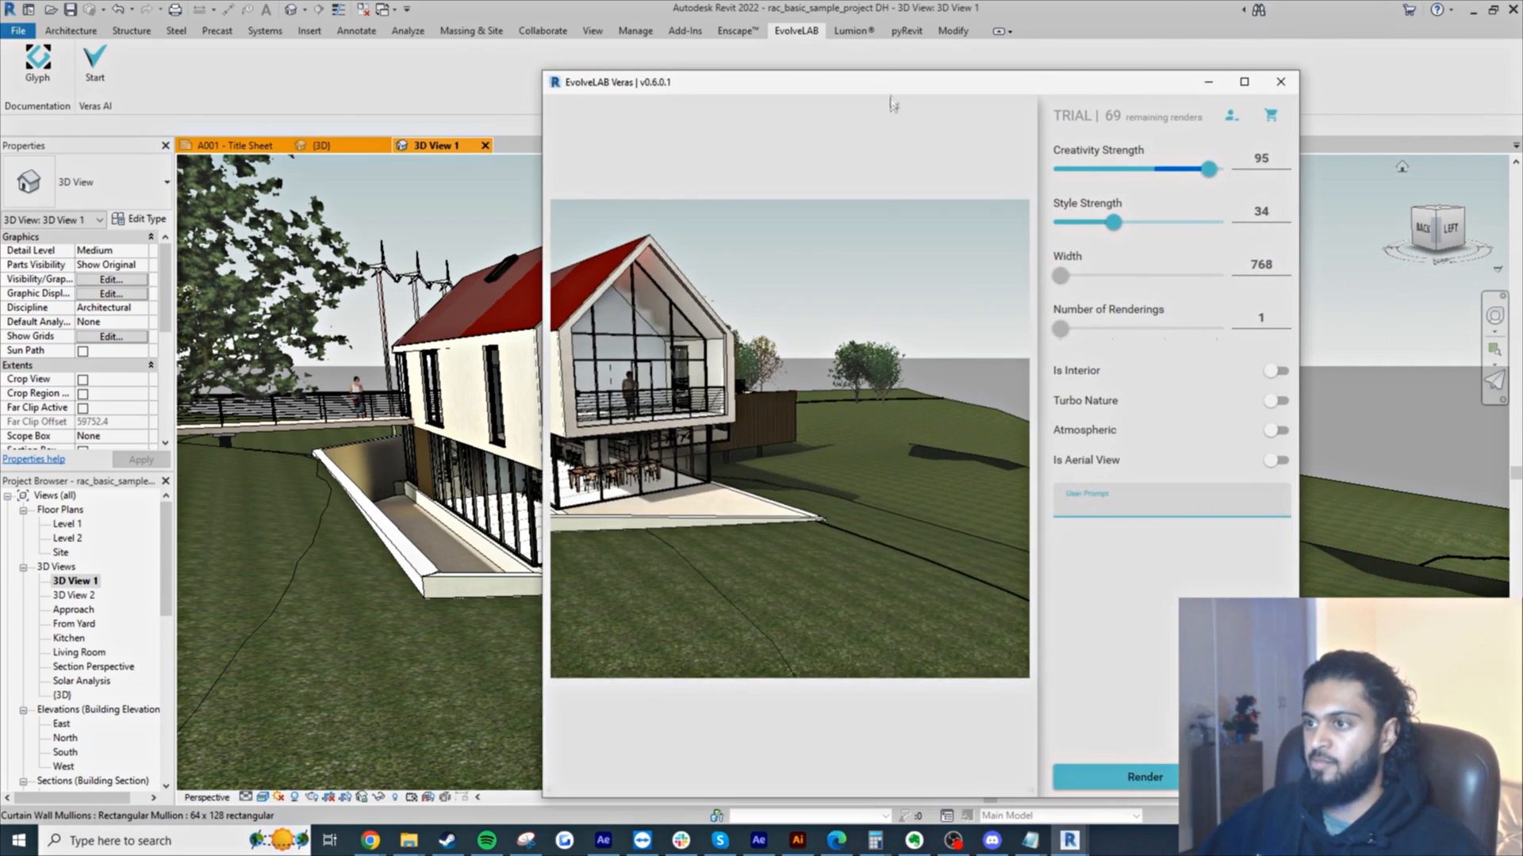
{"action": "left_click_drag", "start_coordinate": [893, 86], "coordinate": [1118, 94]}
{"action": "scroll", "coordinate": [545, 433], "scroll_direction": "down", "scroll_amount": 1}
{"action": "middle_click_drag", "start_coordinate": [545, 433], "coordinate": [698, 476], "text": "shift"}
{"action": "right_click", "coordinate": [1134, 264]}
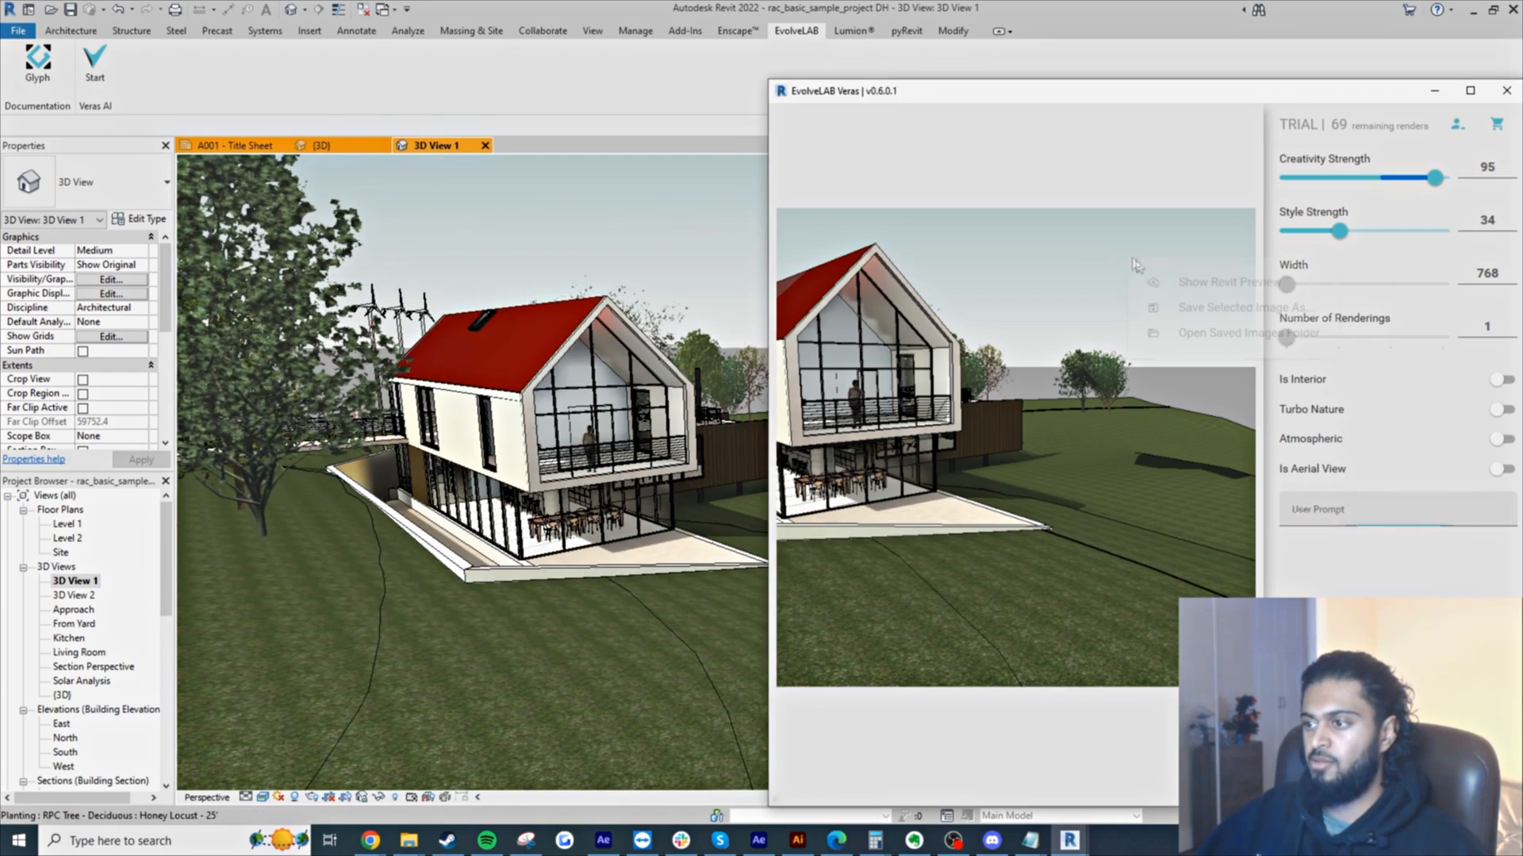
{"action": "left_click", "coordinate": [1149, 275]}
{"action": "right_click", "coordinate": [1118, 275]}
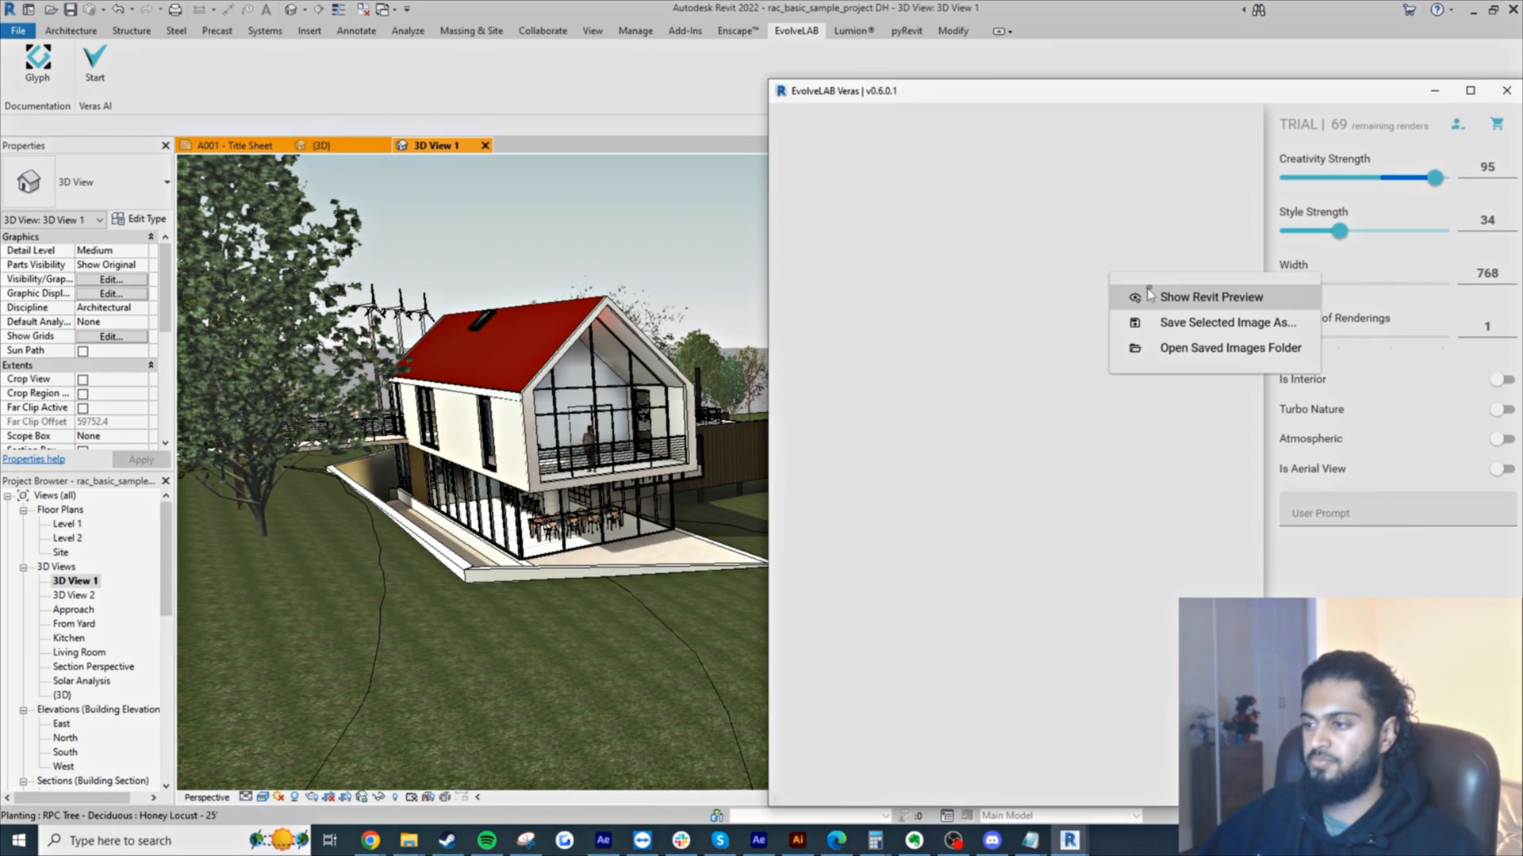
{"action": "left_click", "coordinate": [1149, 294]}
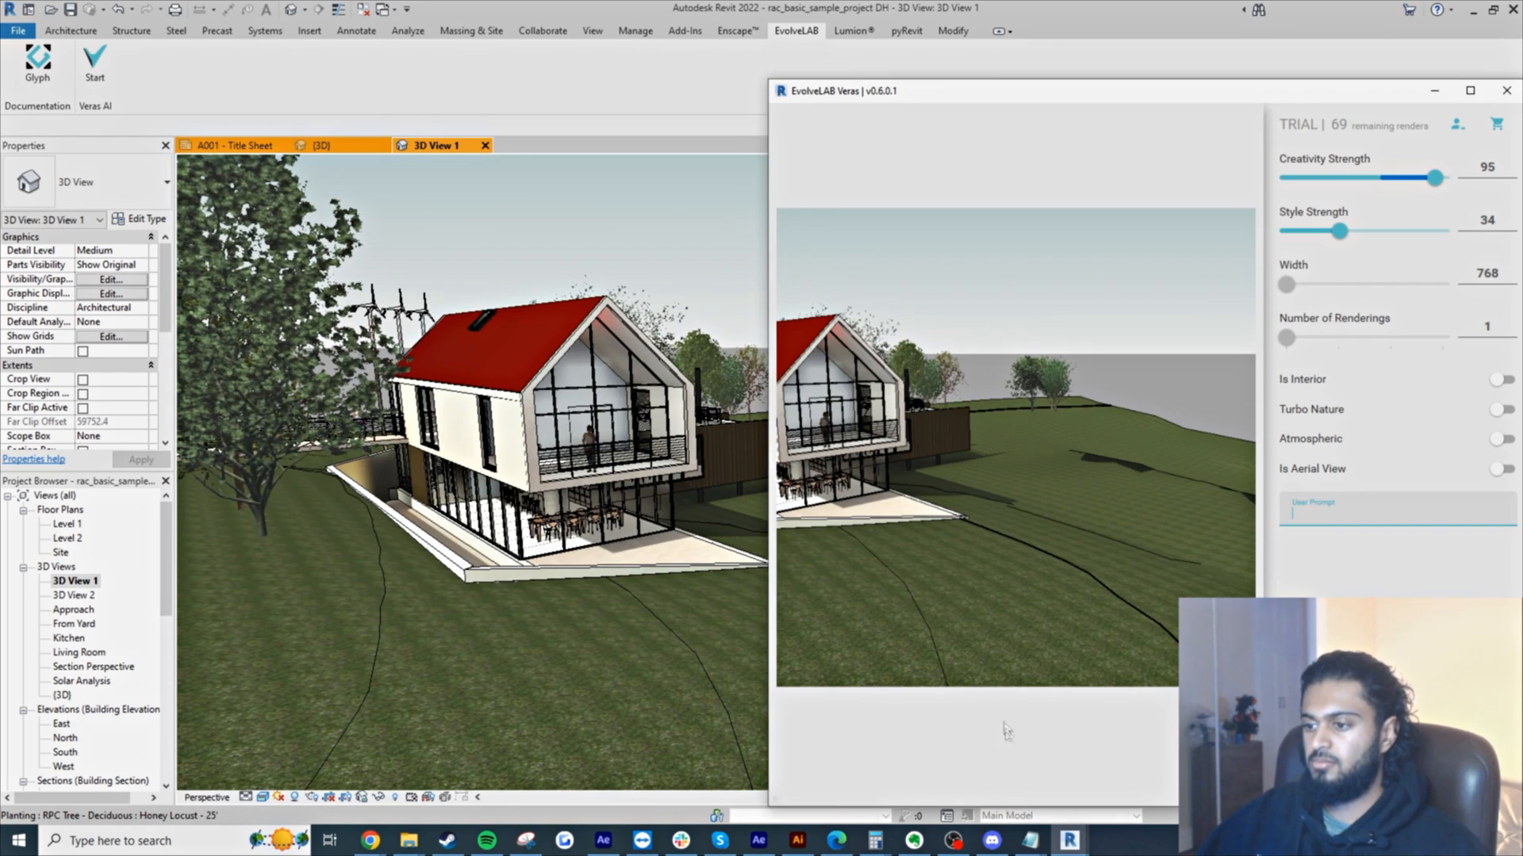
- Shift the perspective so the gabled house sits fully inside the square render frame, and reload the Revit preview
{"action": "middle_click_drag", "start_coordinate": [390, 454], "coordinate": [589, 447]}
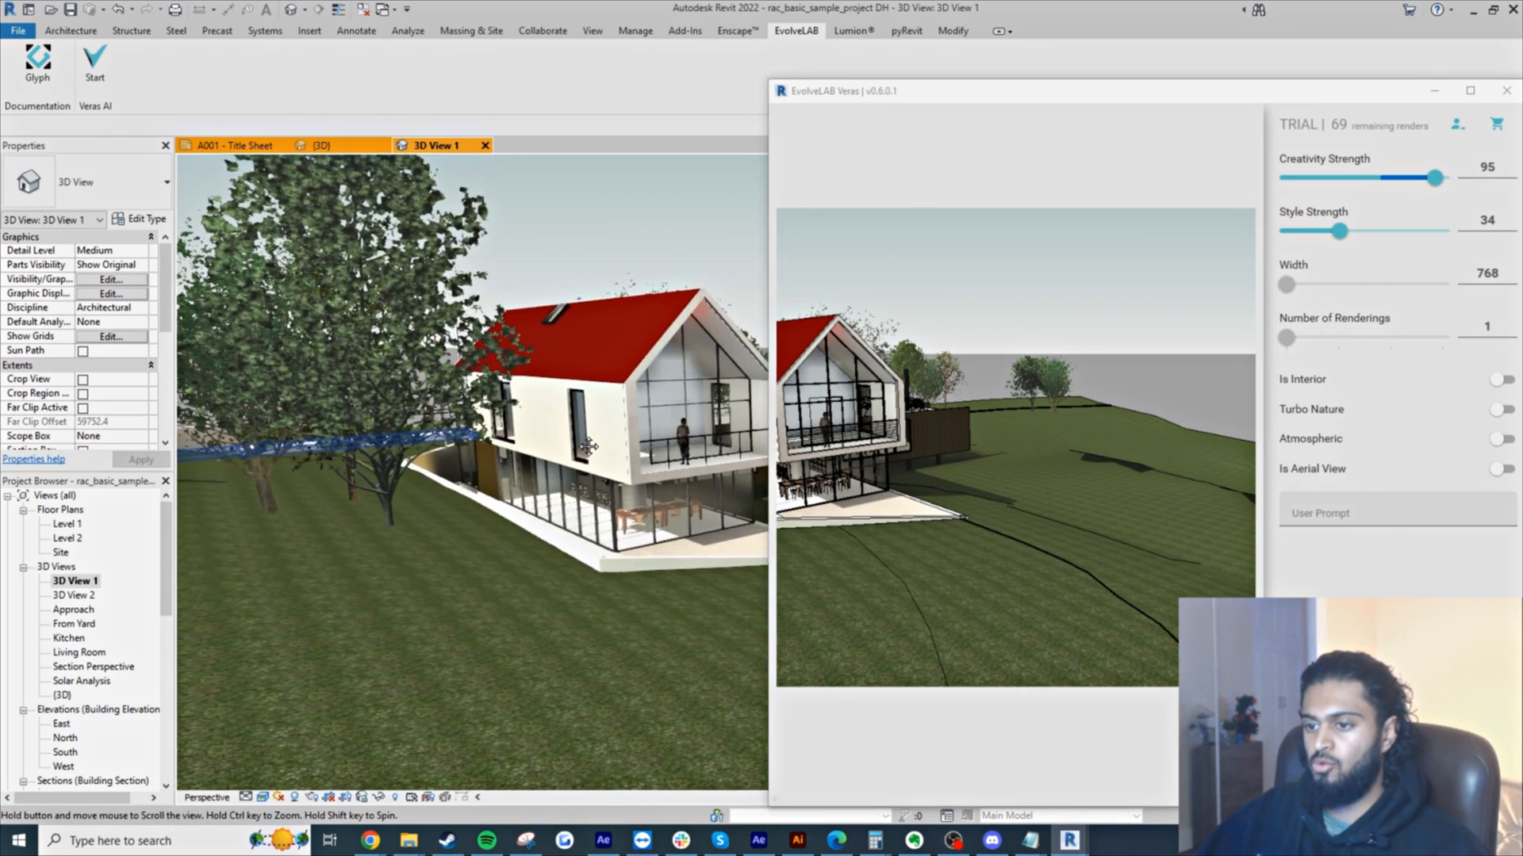
{"action": "right_click", "coordinate": [1064, 287]}
{"action": "left_click", "coordinate": [1080, 293]}
{"action": "right_click", "coordinate": [1067, 299]}
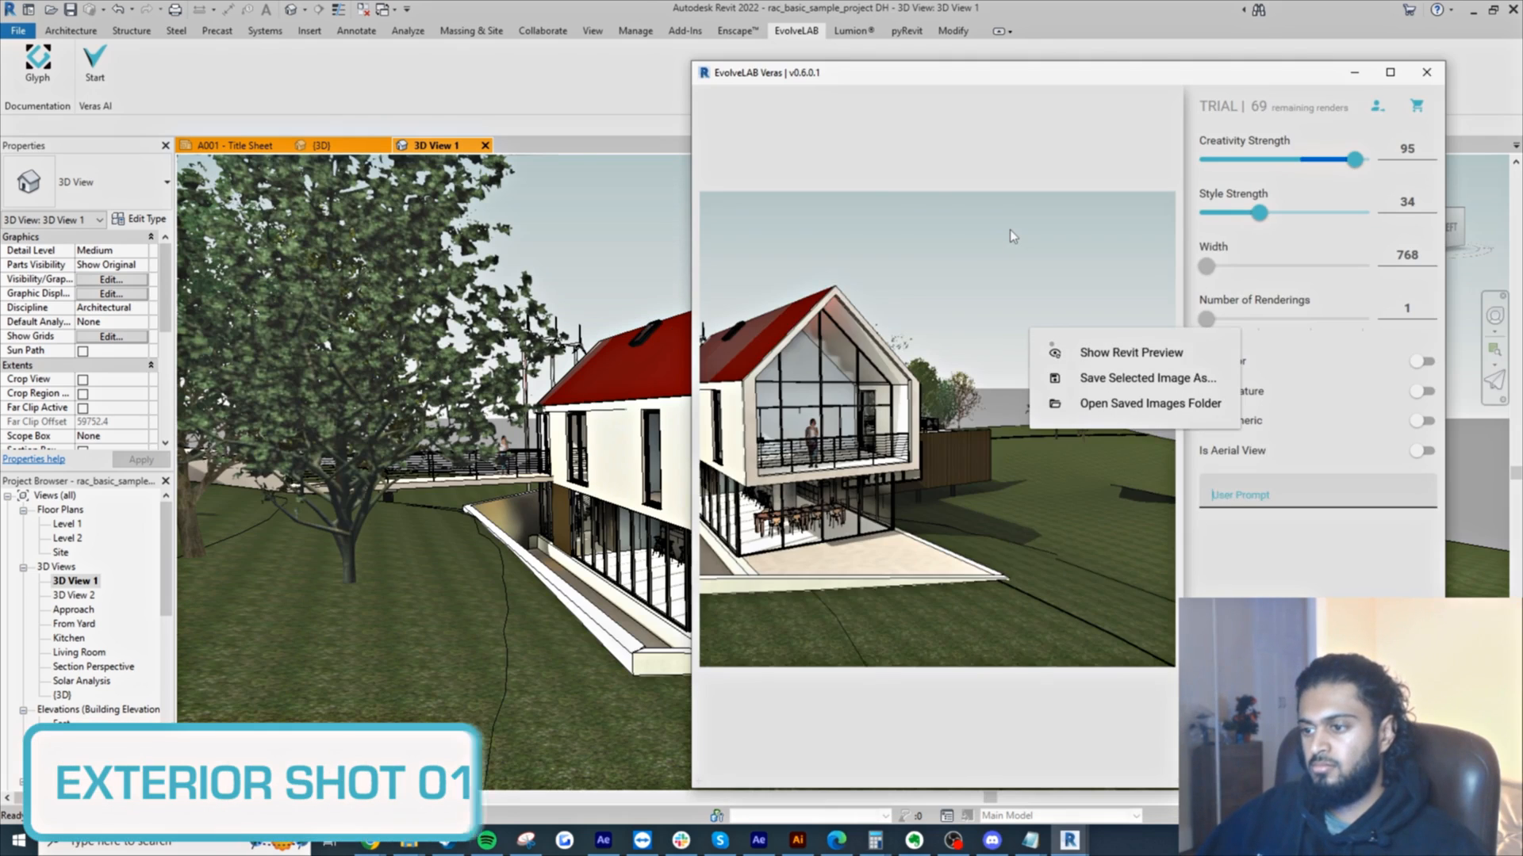
{"action": "left_click", "coordinate": [1010, 232]}
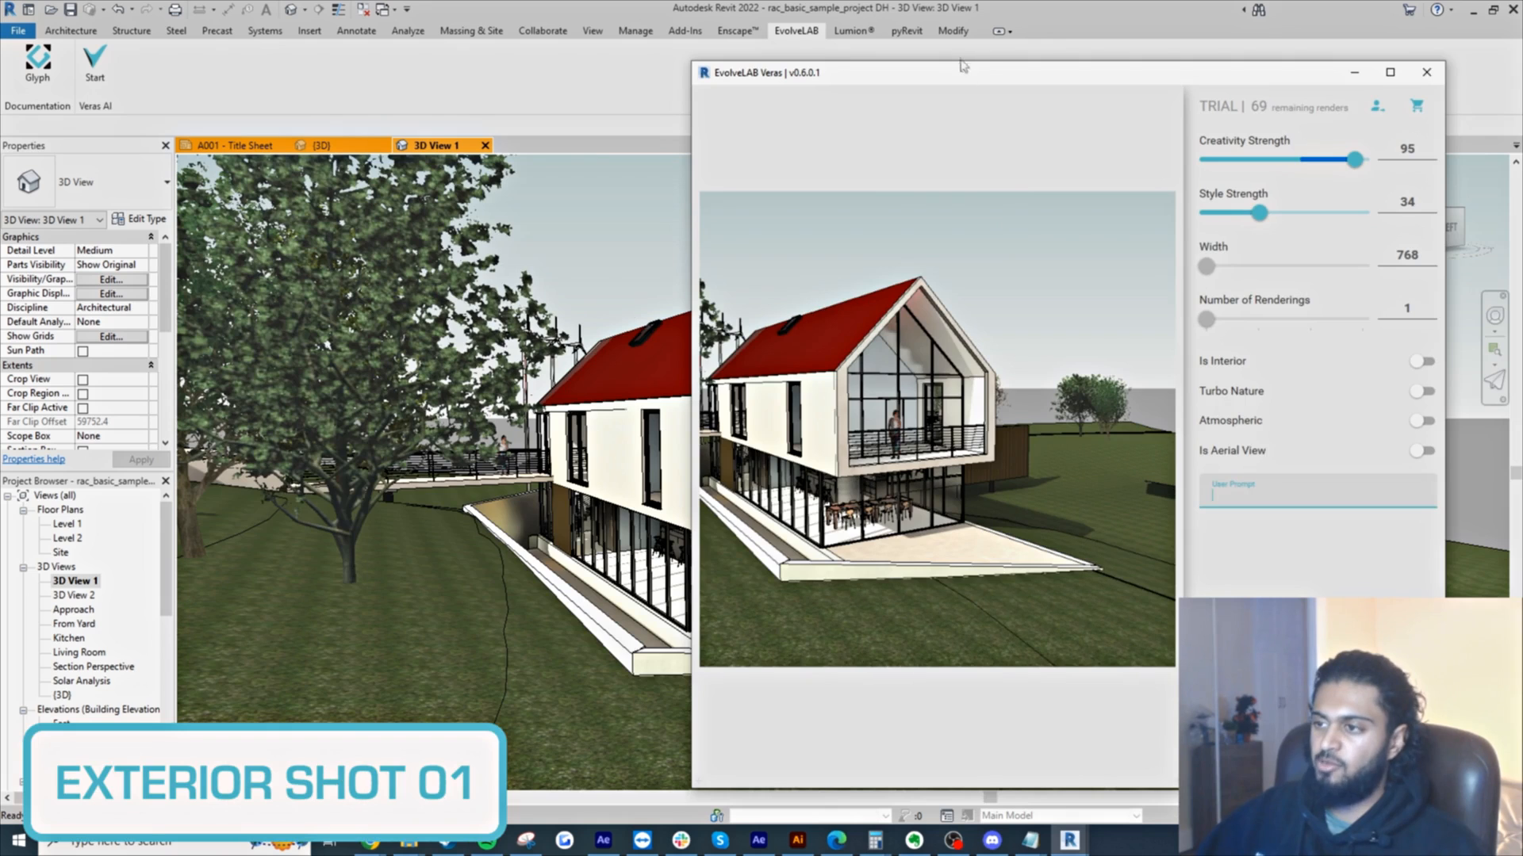
{"action": "left_click_drag", "start_coordinate": [974, 78], "coordinate": [911, 61]}
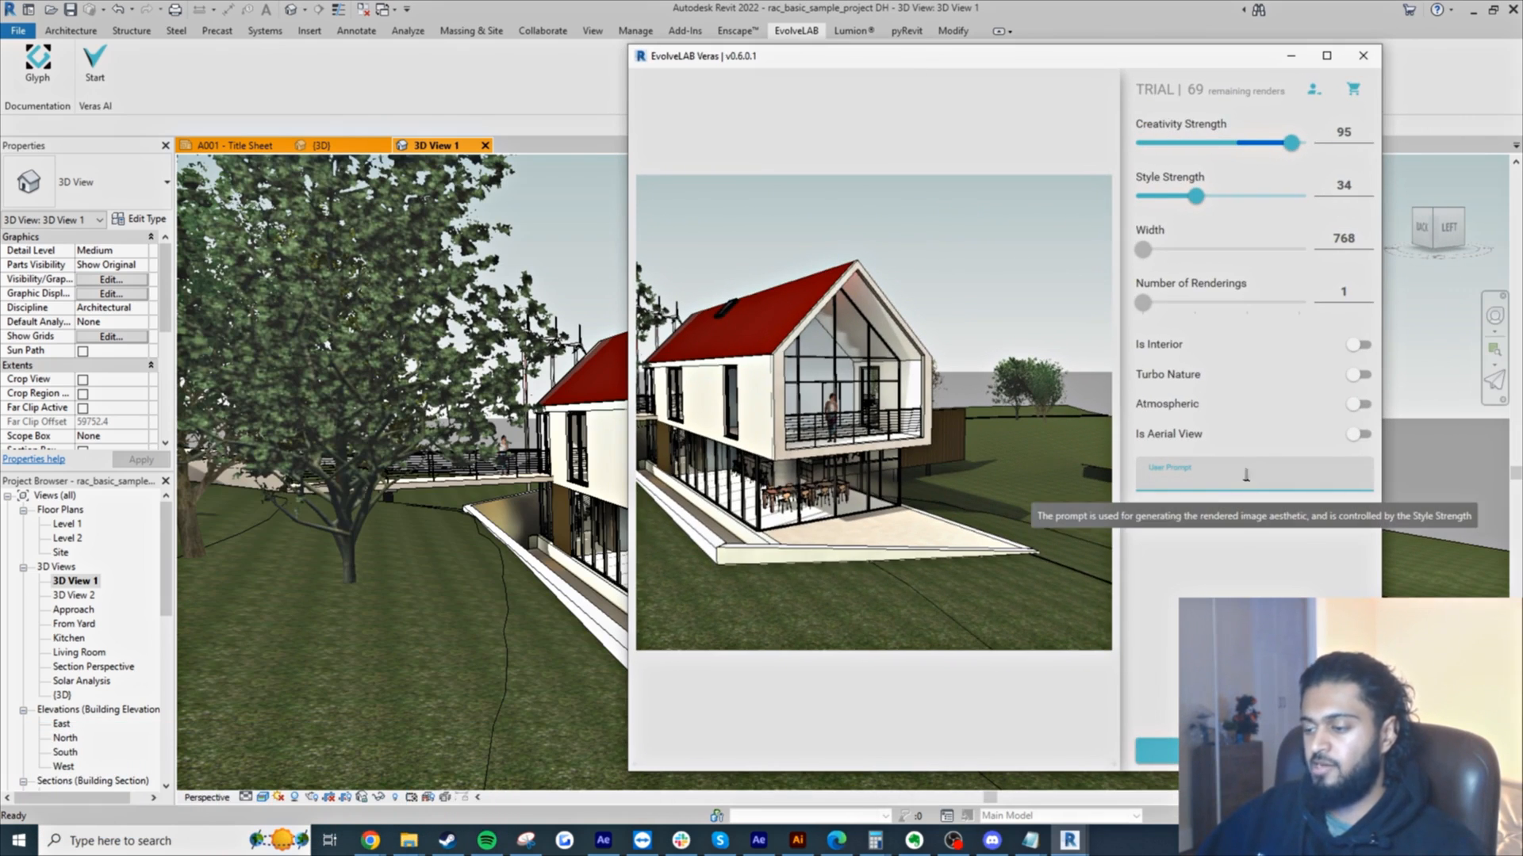
- Render the exterior without a prompt, check the saved images folder, and render again with Atmospheric enabled
{"action": "left_click", "coordinate": [1215, 751]}
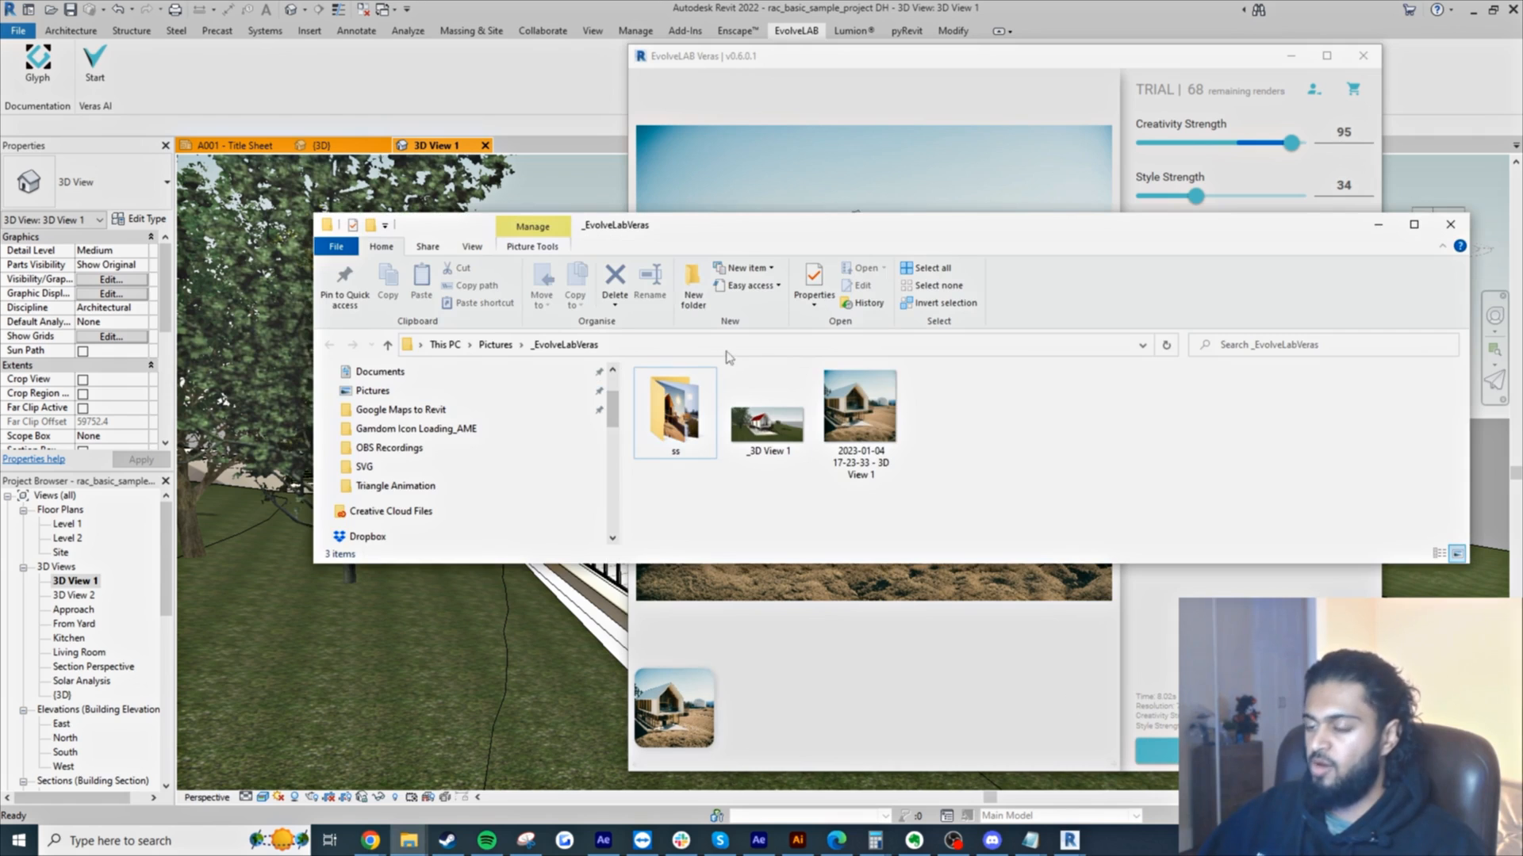
{"action": "left_click", "coordinate": [1378, 226]}
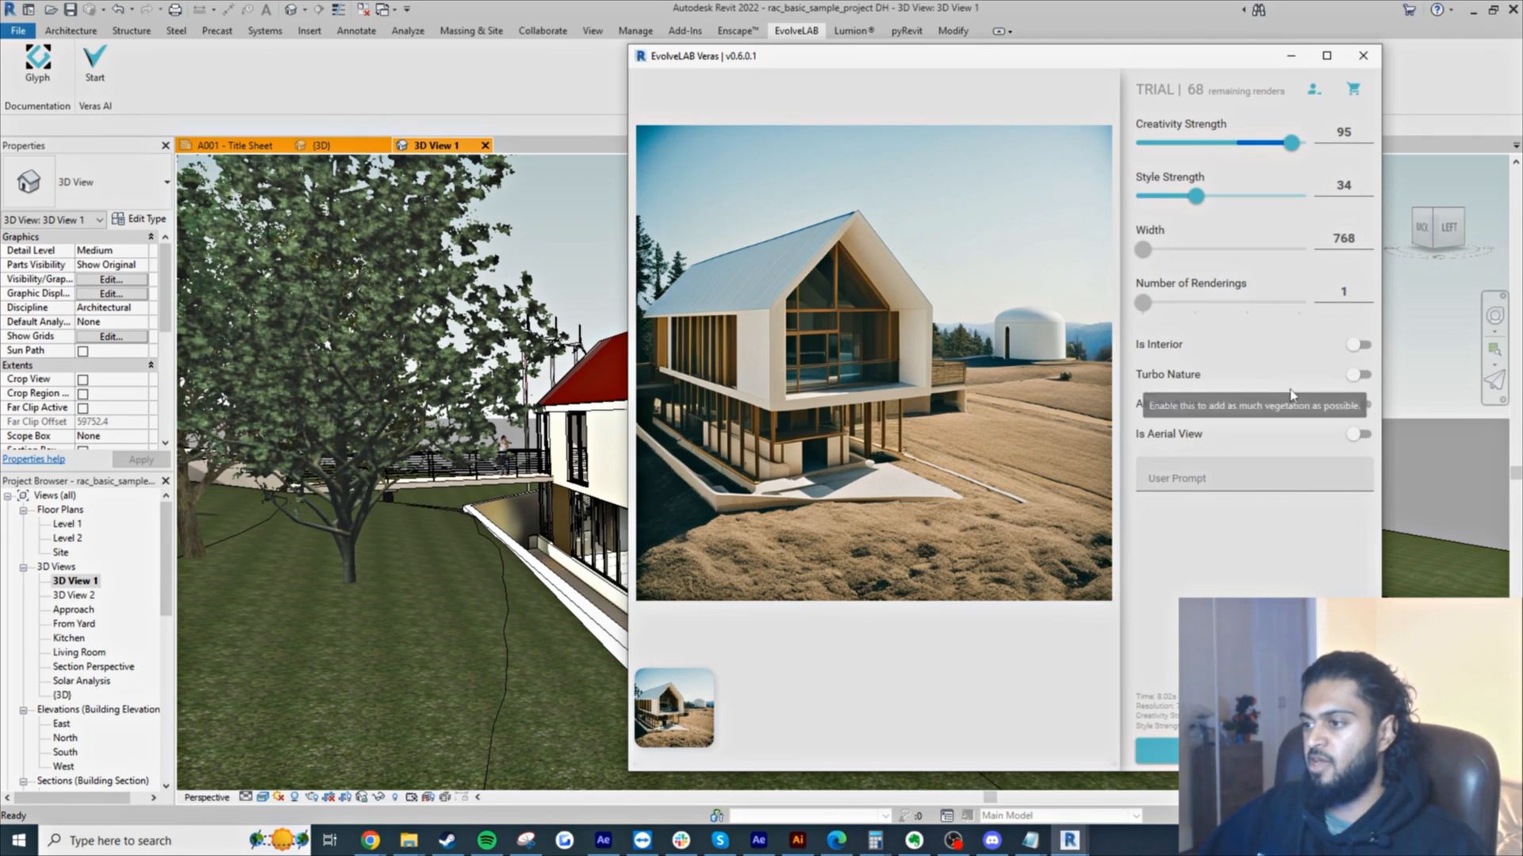
{"action": "left_click", "coordinate": [1359, 406]}
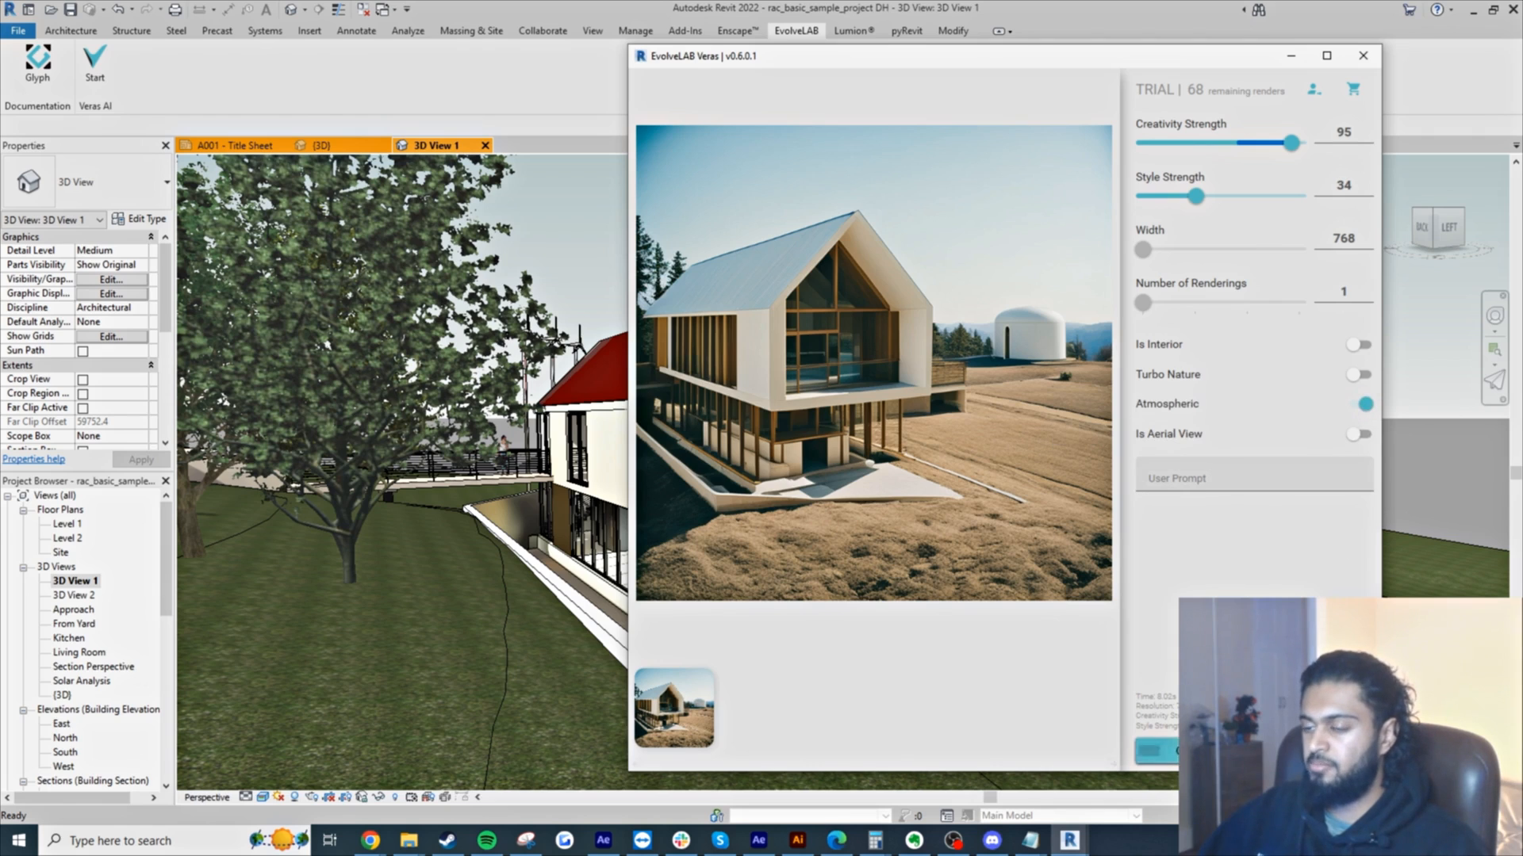
- Turn Atmospheric off and render with the prompt "Modern Beige Timber Cabin, Background Desert Arid"
{"action": "left_click", "coordinate": [1362, 406]}
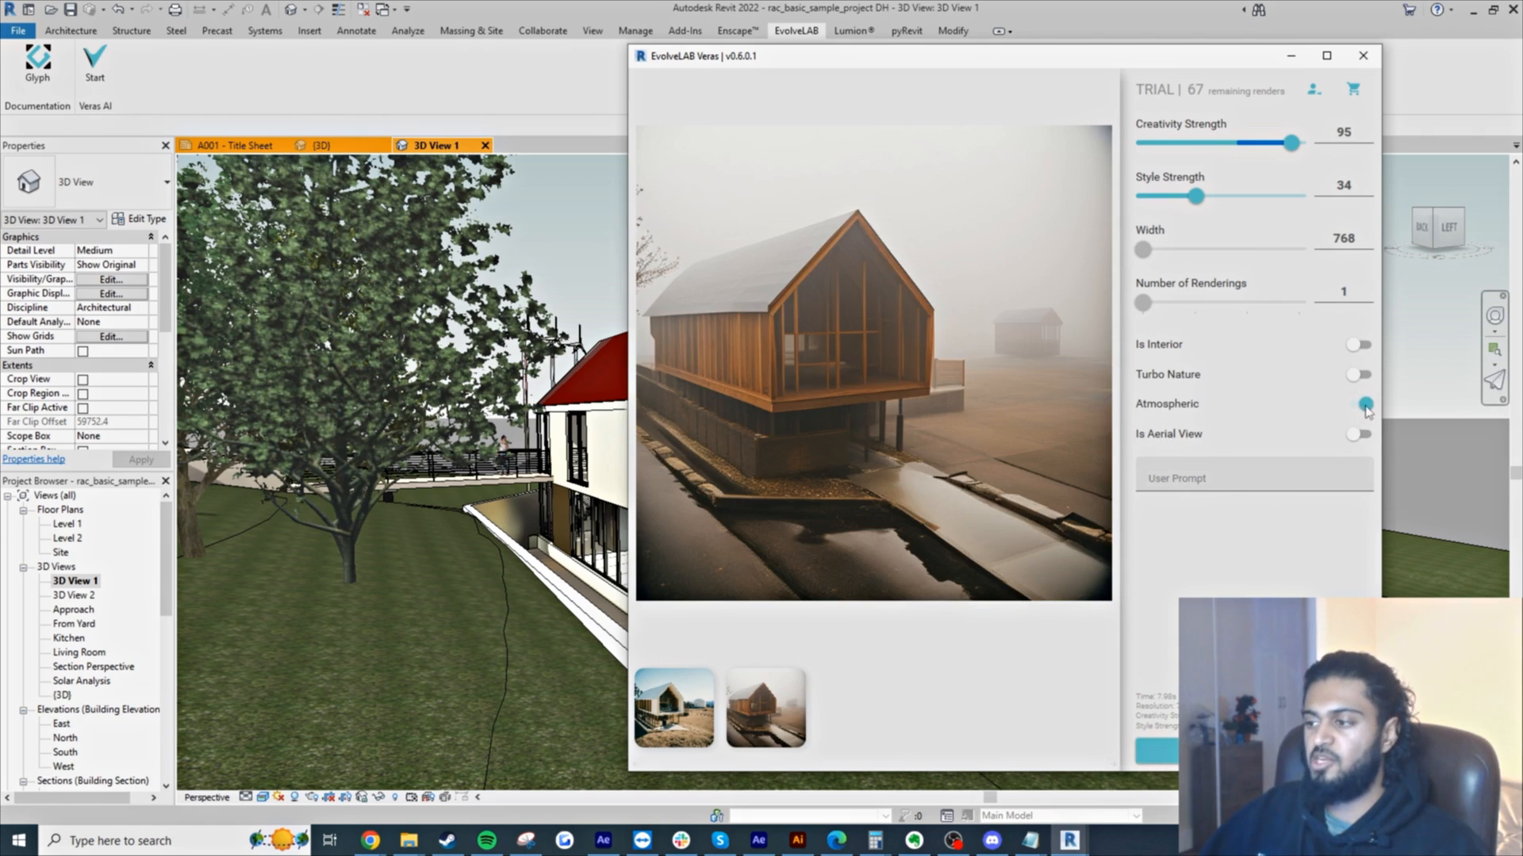
{"action": "left_click", "coordinate": [1301, 476]}
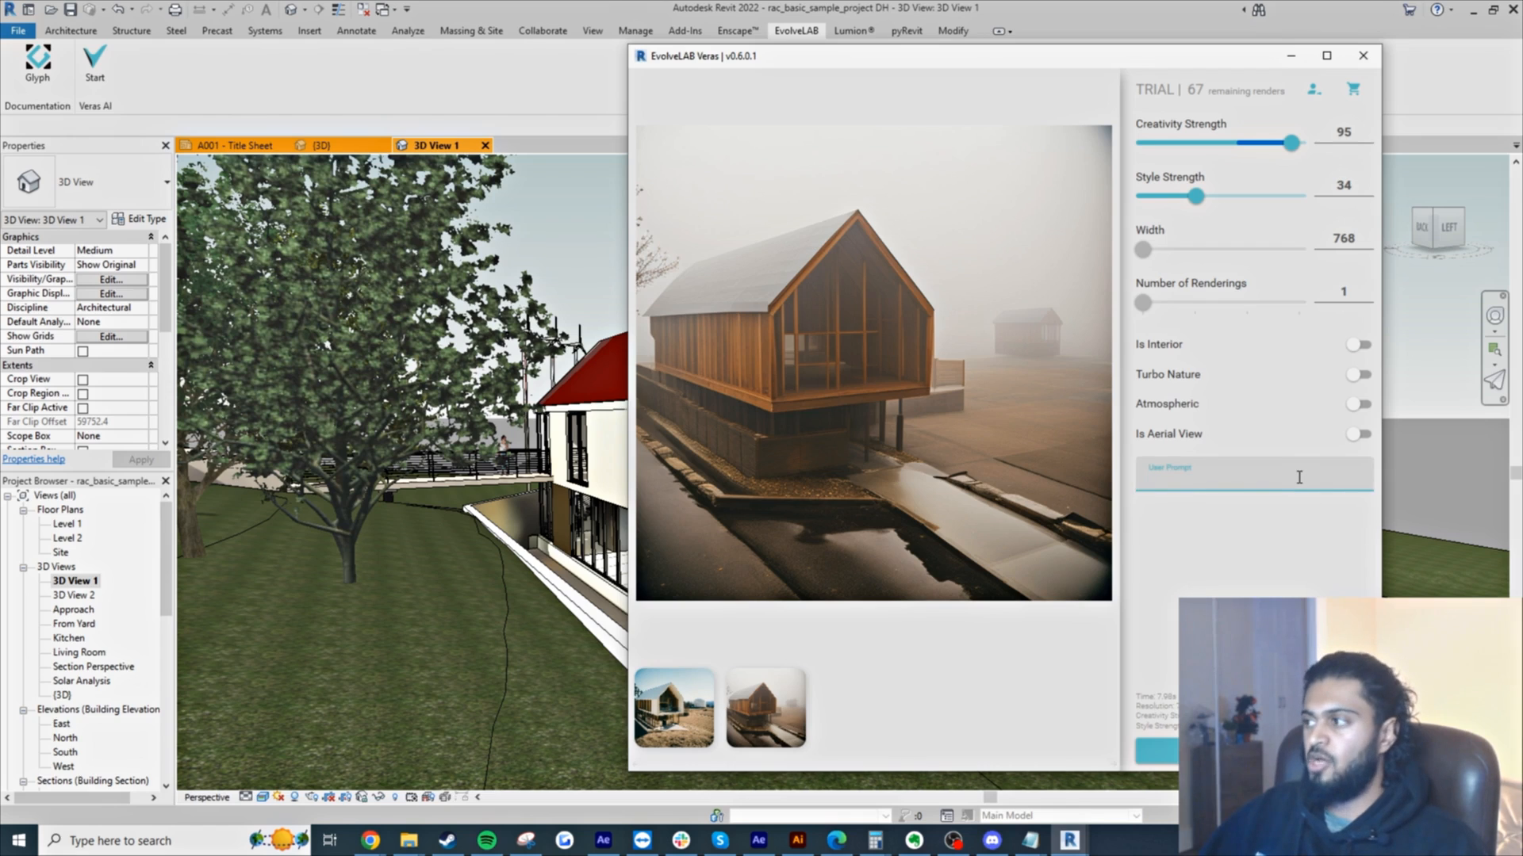
{"action": "type", "text": "Mo"}
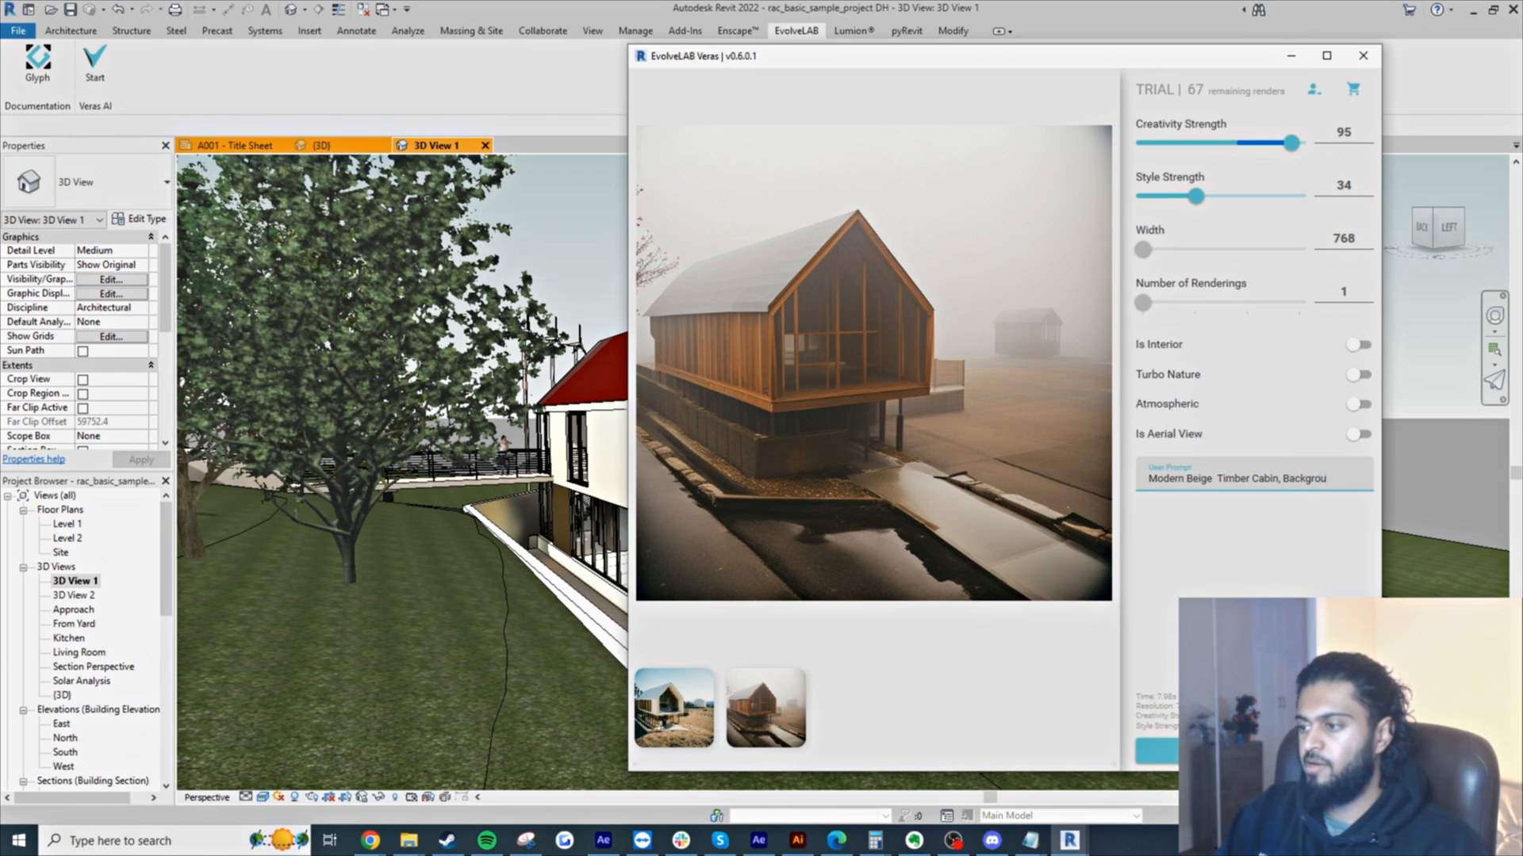
{"action": "type", "text": "sert Arid"}
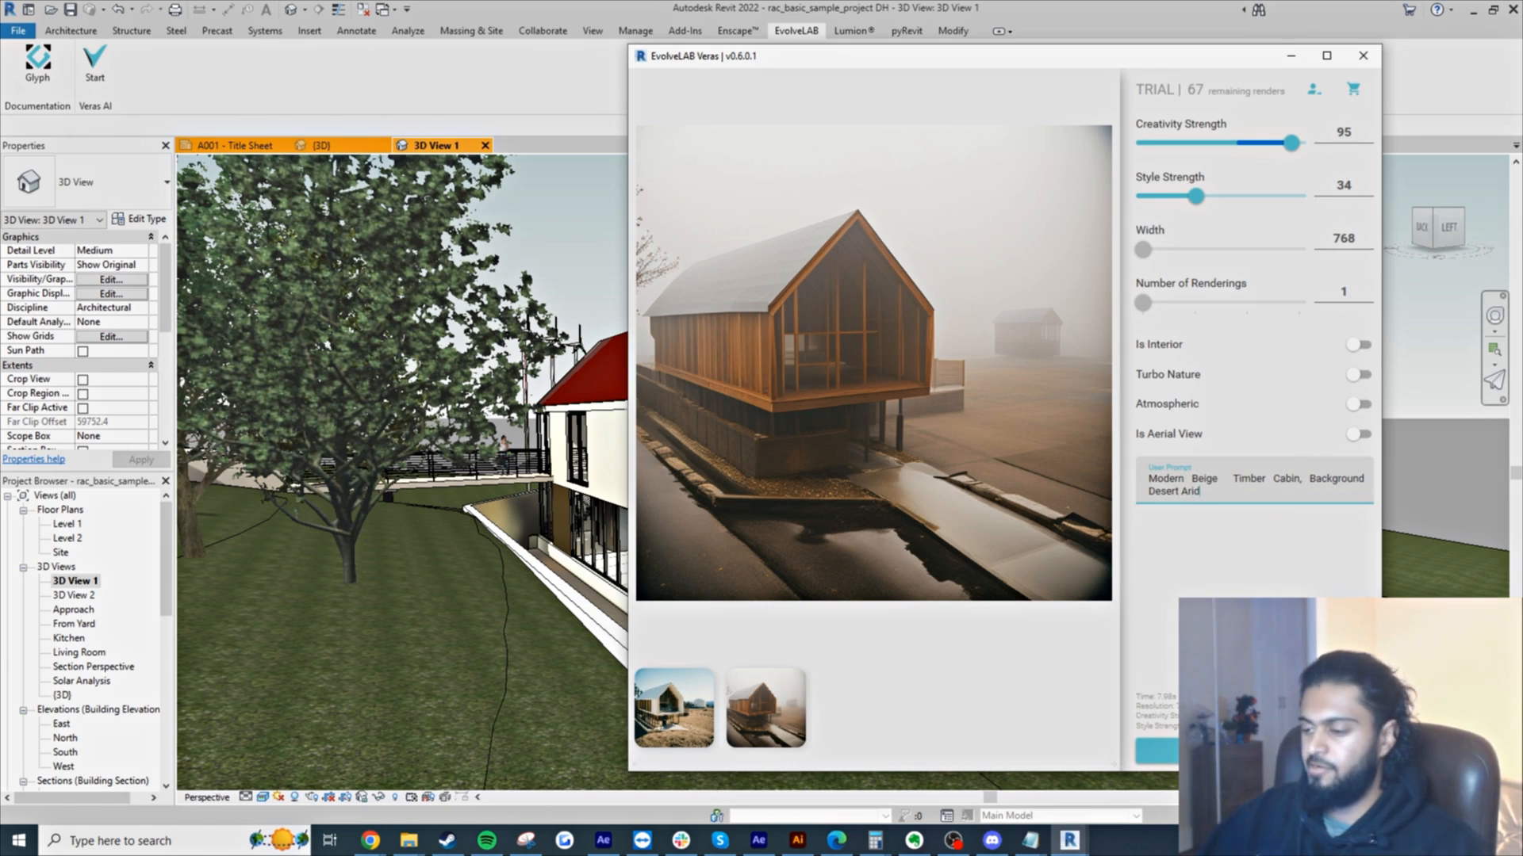
{"action": "left_click", "coordinate": [1253, 750]}
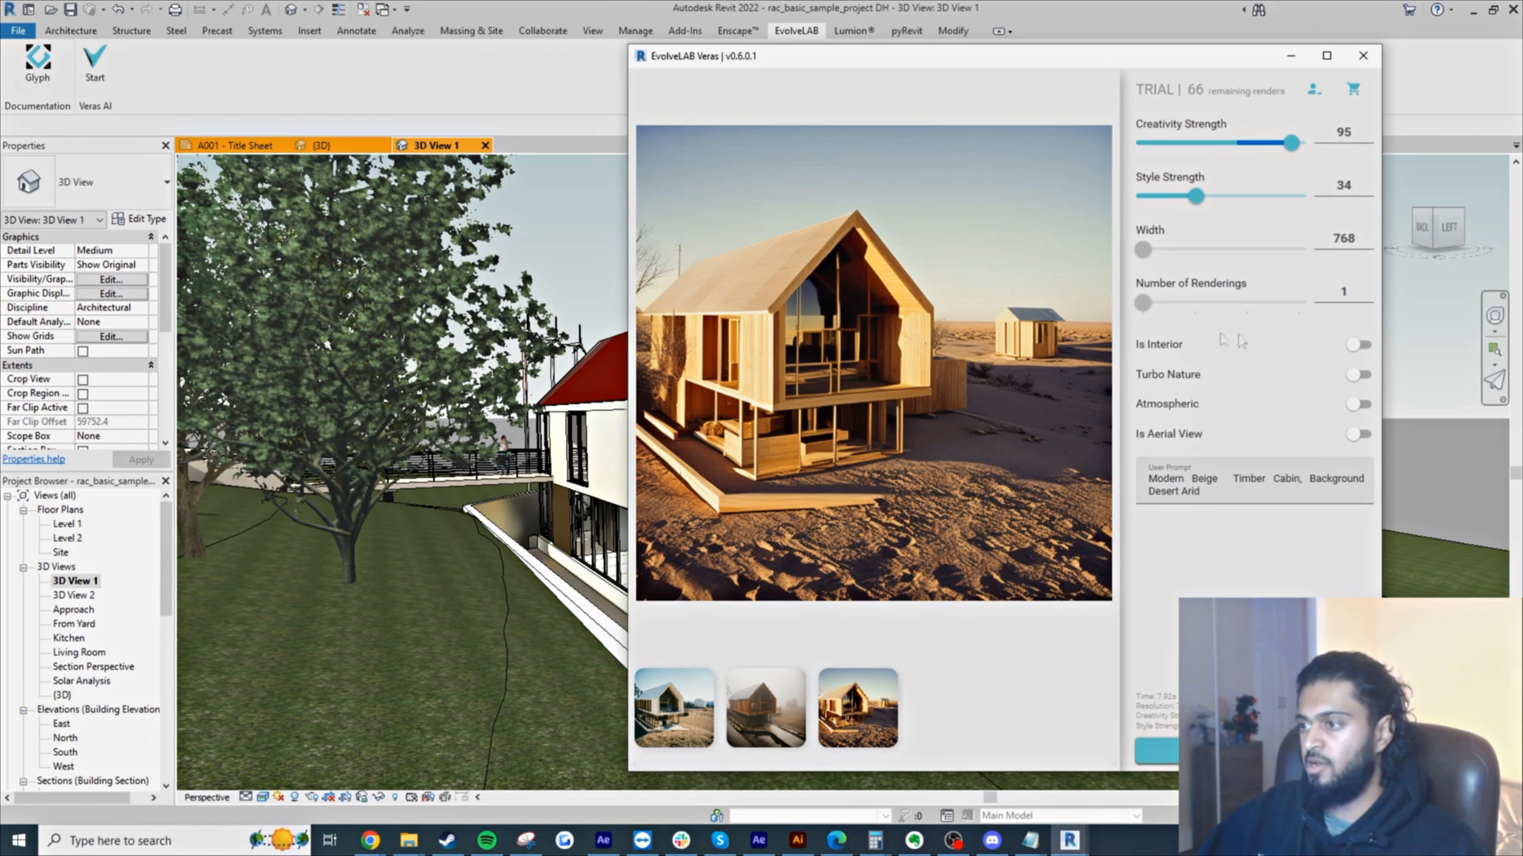
- Render the desert cabin prompt with Atmospheric enabled, and set Creativity Strength to 99 and Style Strength to 60
{"action": "left_click", "coordinate": [1358, 405]}
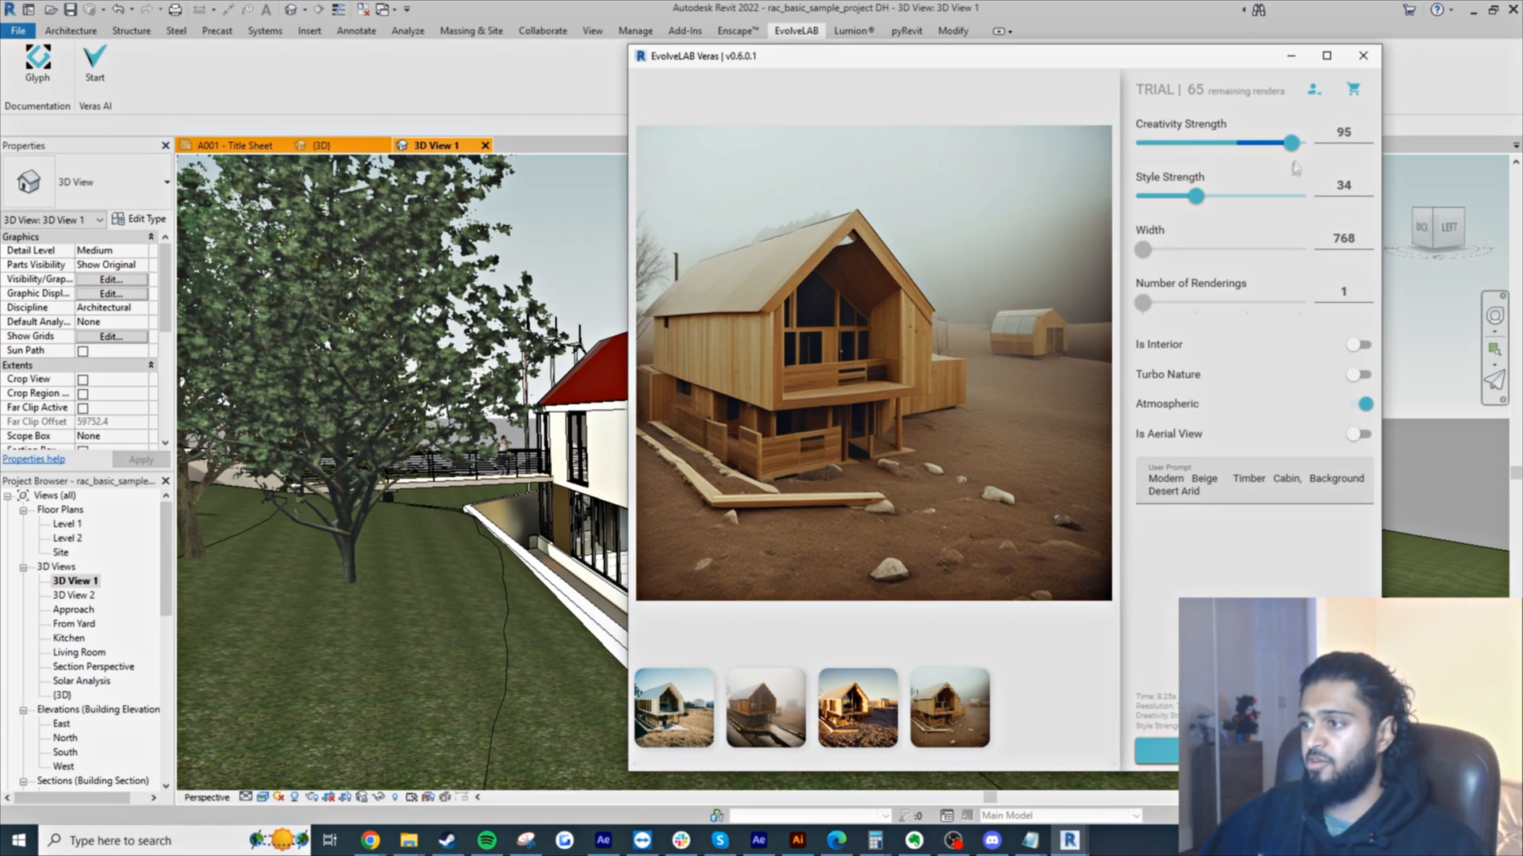
{"action": "mouse_move", "coordinate": [1293, 148]}
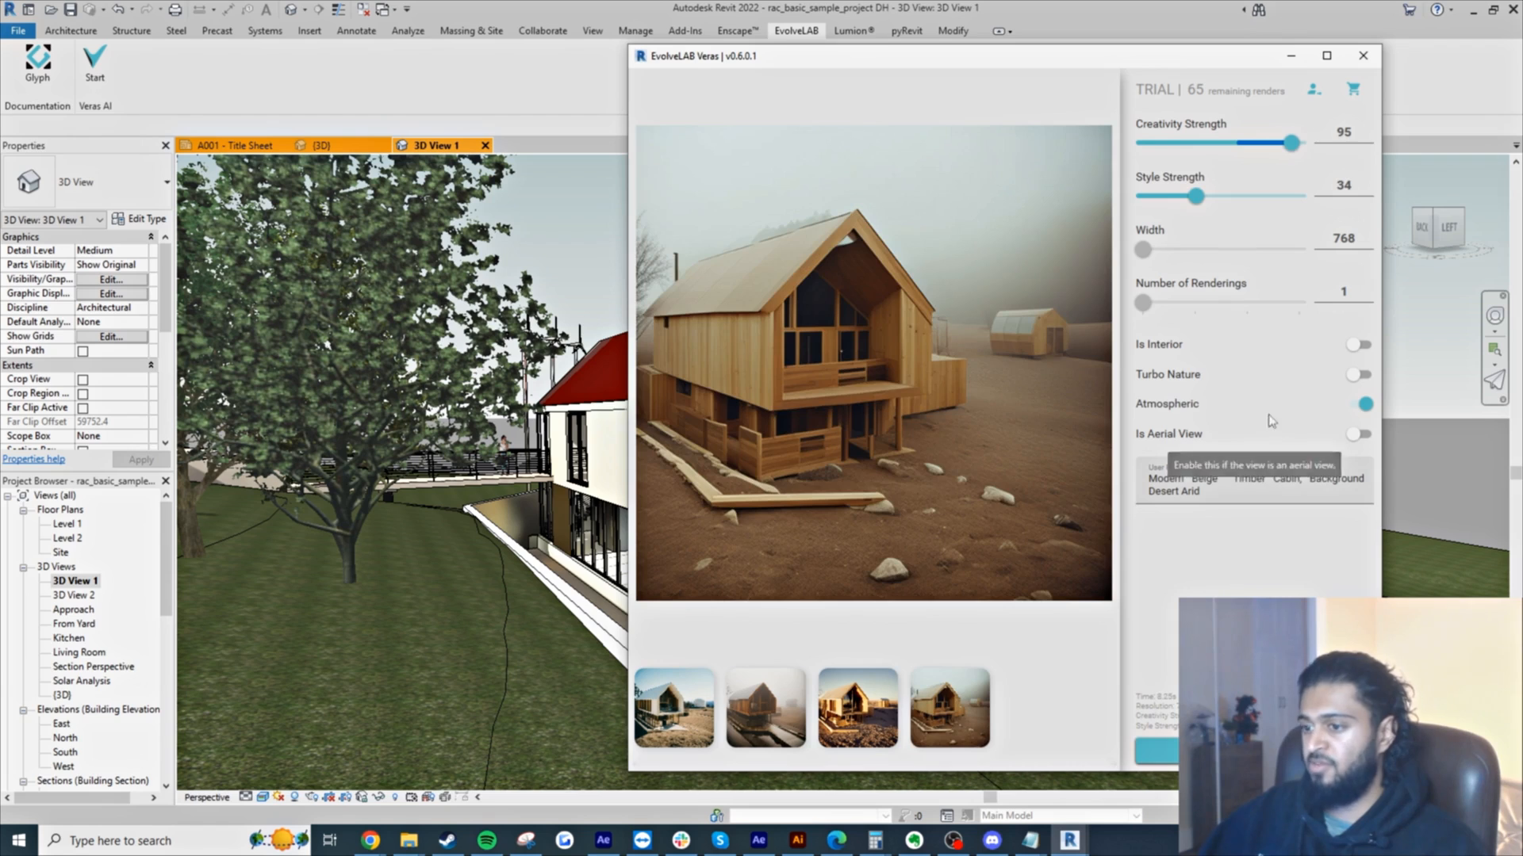
{"action": "left_click_drag", "start_coordinate": [1291, 145], "coordinate": [1306, 144]}
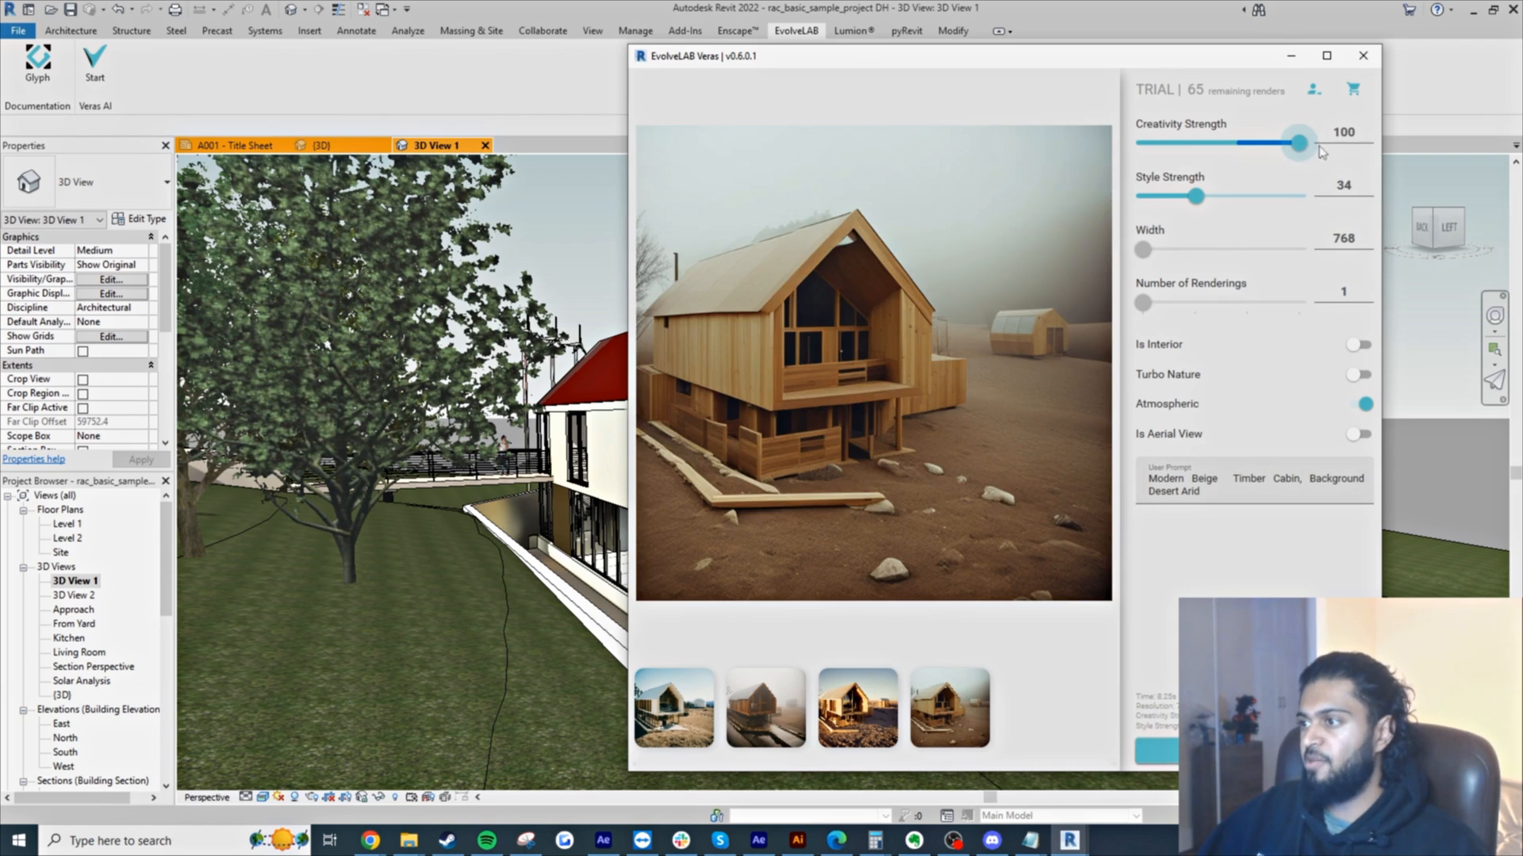
{"action": "left_click_drag", "start_coordinate": [1196, 198], "coordinate": [1238, 198]}
{"action": "left_click", "coordinate": [1298, 146]}
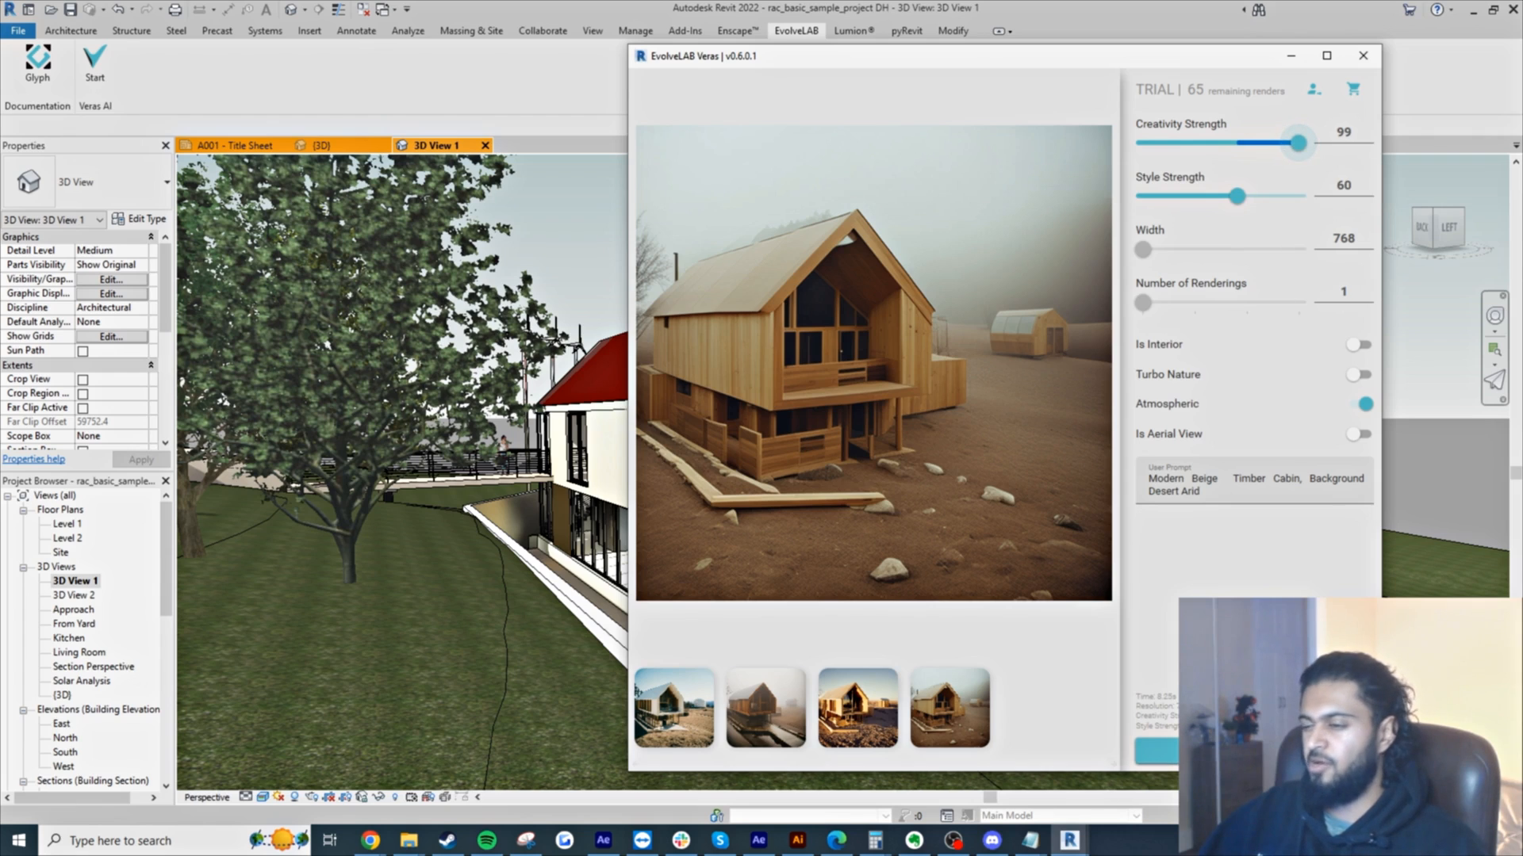
- Render the desert cabin at Creativity Strength 95 and Style Strength 34, and replace the prompt with "Modern Timber house with glazing, background winter forest garden"
{"action": "left_click", "coordinate": [1254, 751]}
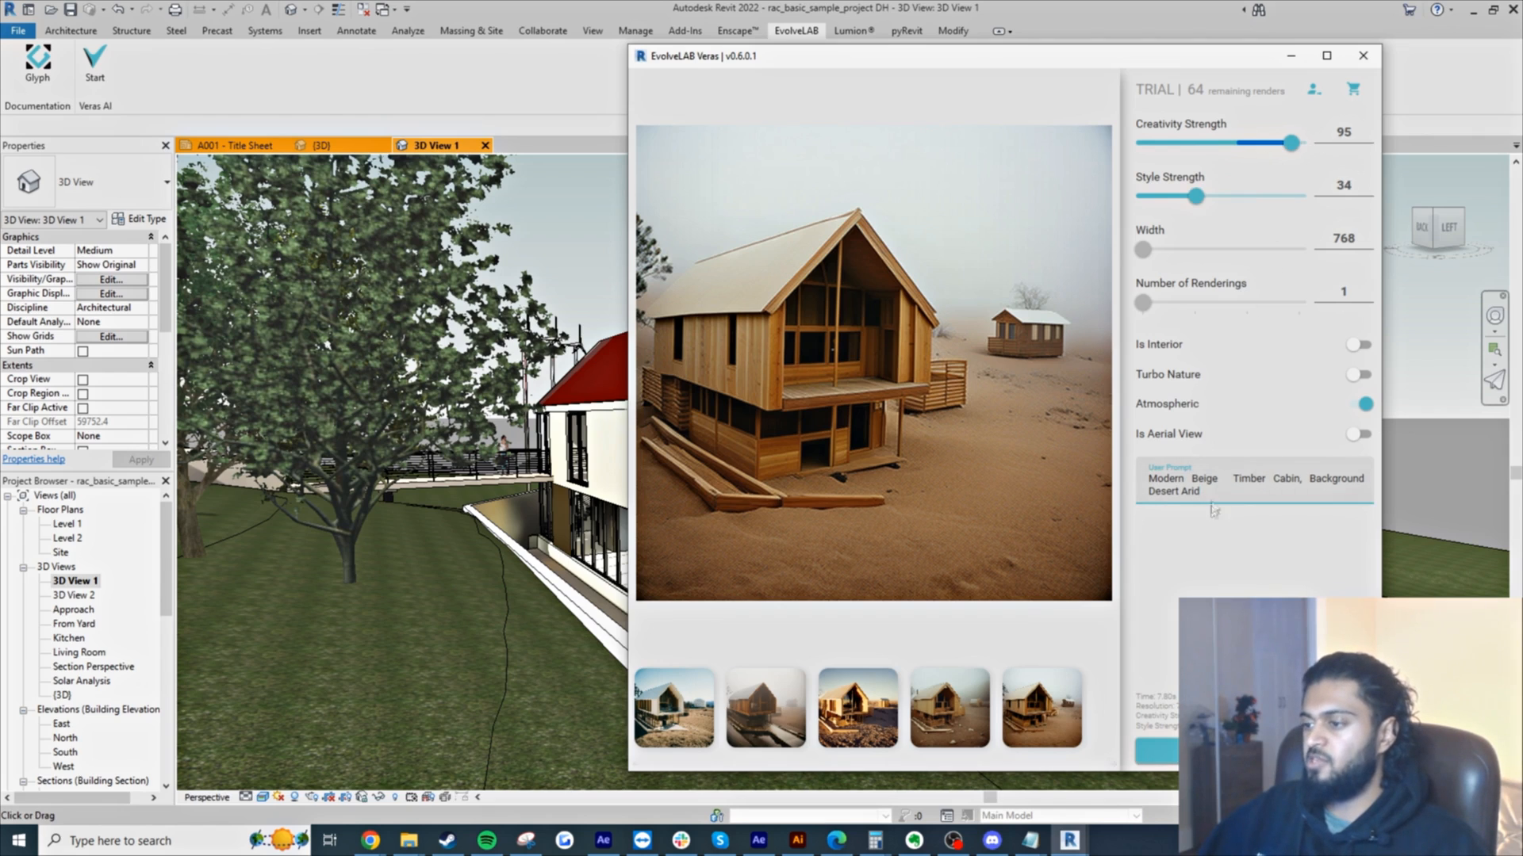
{"action": "left_click_drag", "start_coordinate": [1202, 492], "coordinate": [1155, 487]}
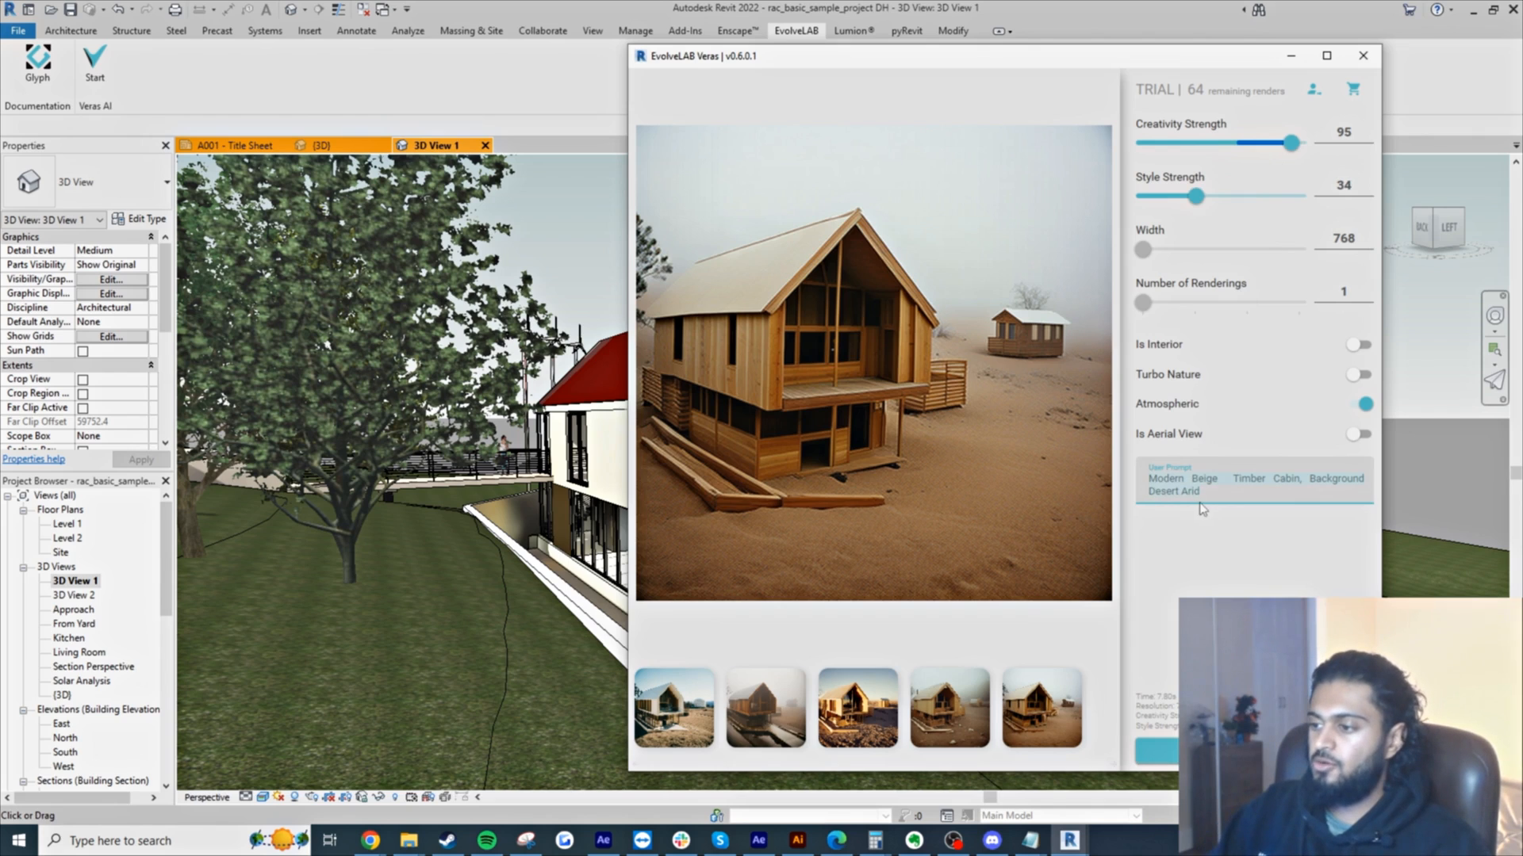
{"action": "type", "text": "Modern Timber house with glazing, ba"}
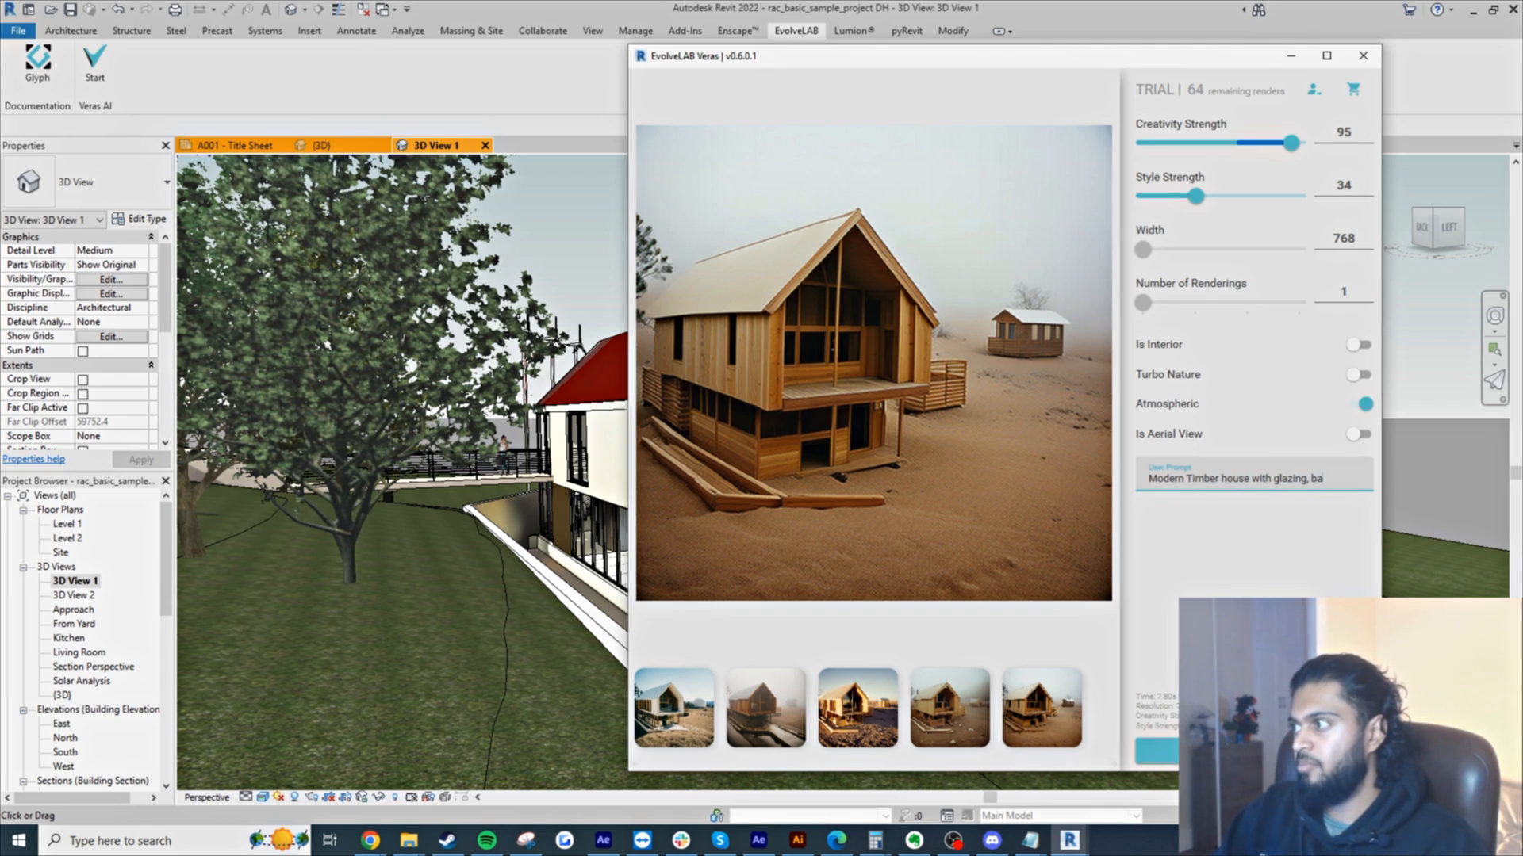
{"action": "type", "text": "ckground winter"}
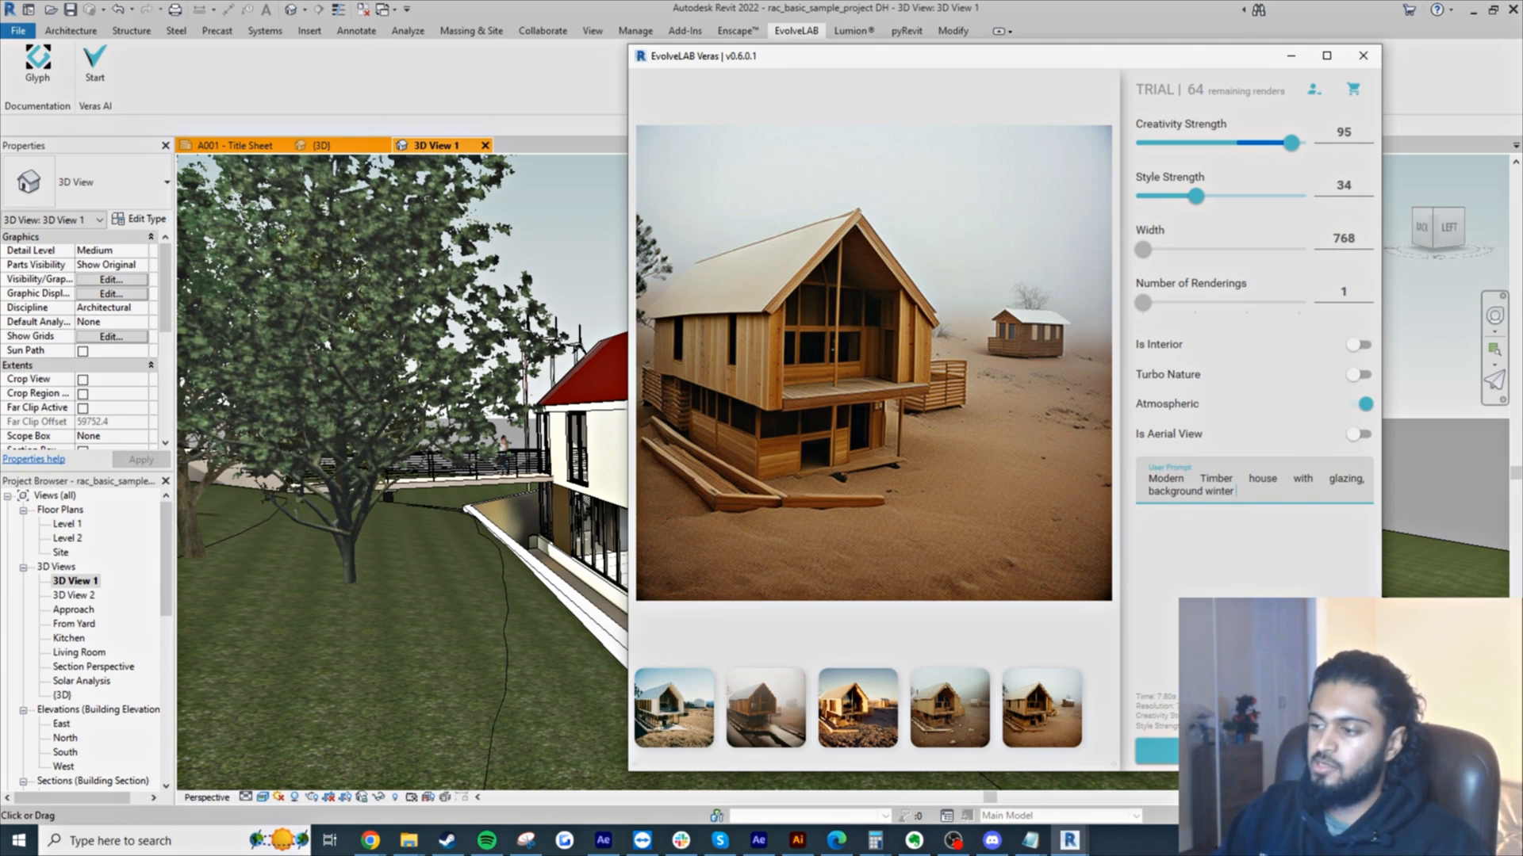
{"action": "type", "text": " forest garden"}
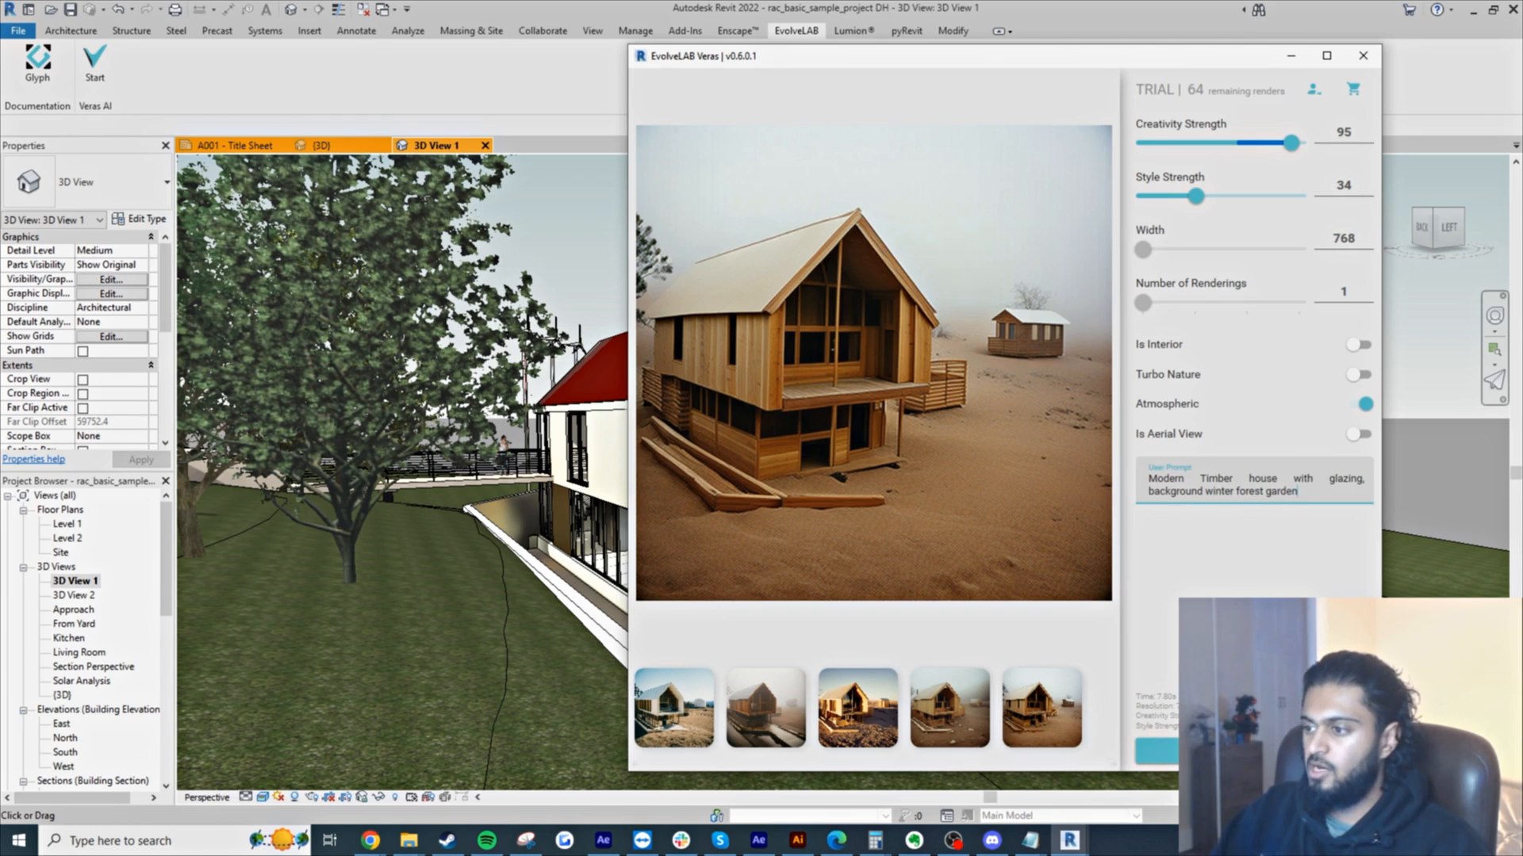
- Render the winter forest garden prompt with Atmospheric turned off, and render it again with Atmospheric enabled
{"action": "left_click", "coordinate": [1363, 404]}
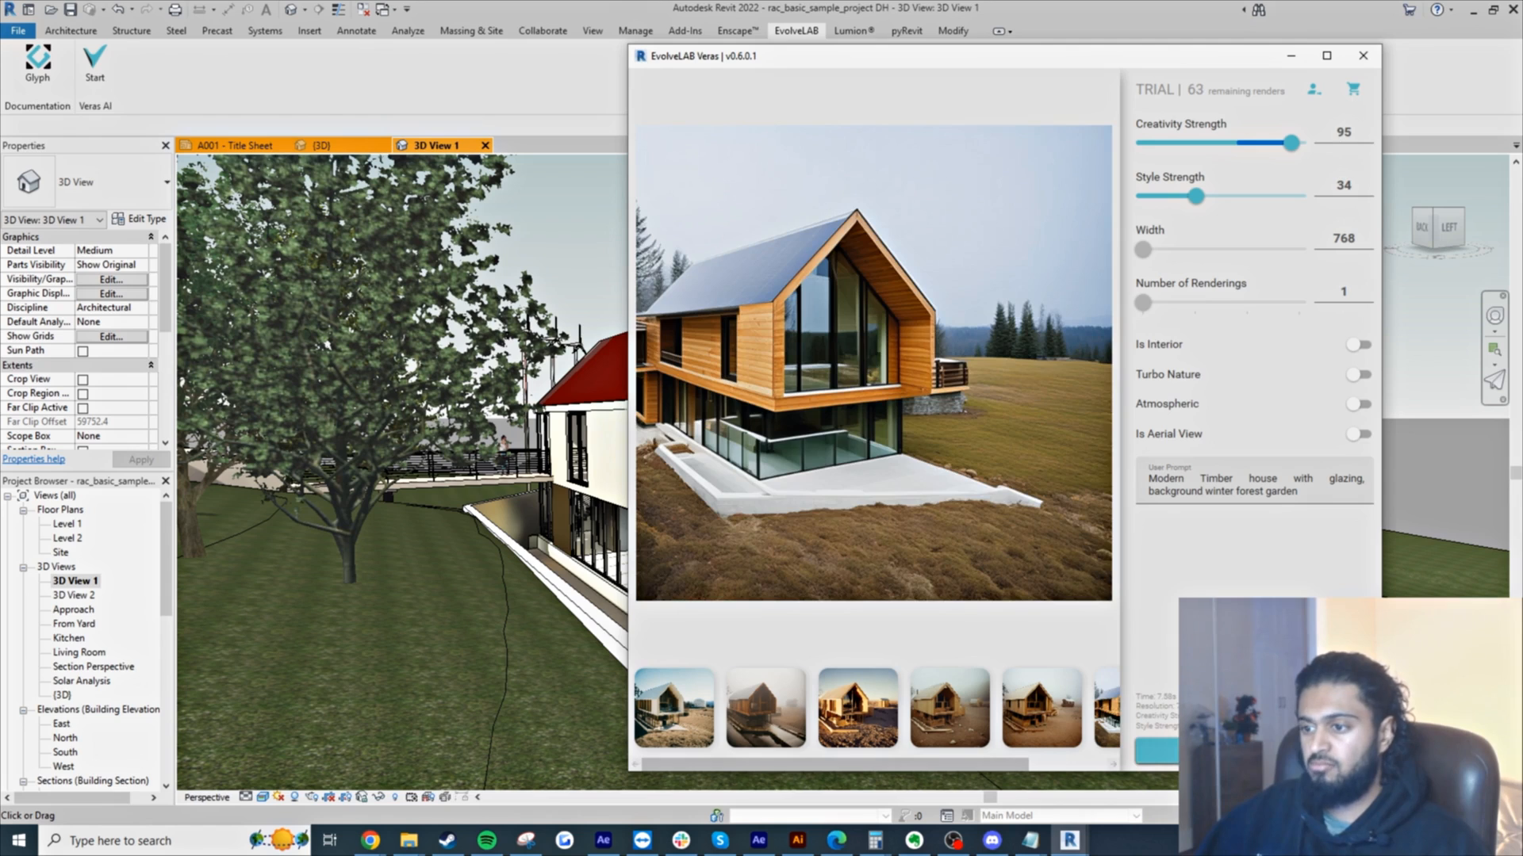
{"action": "left_click", "coordinate": [1358, 404]}
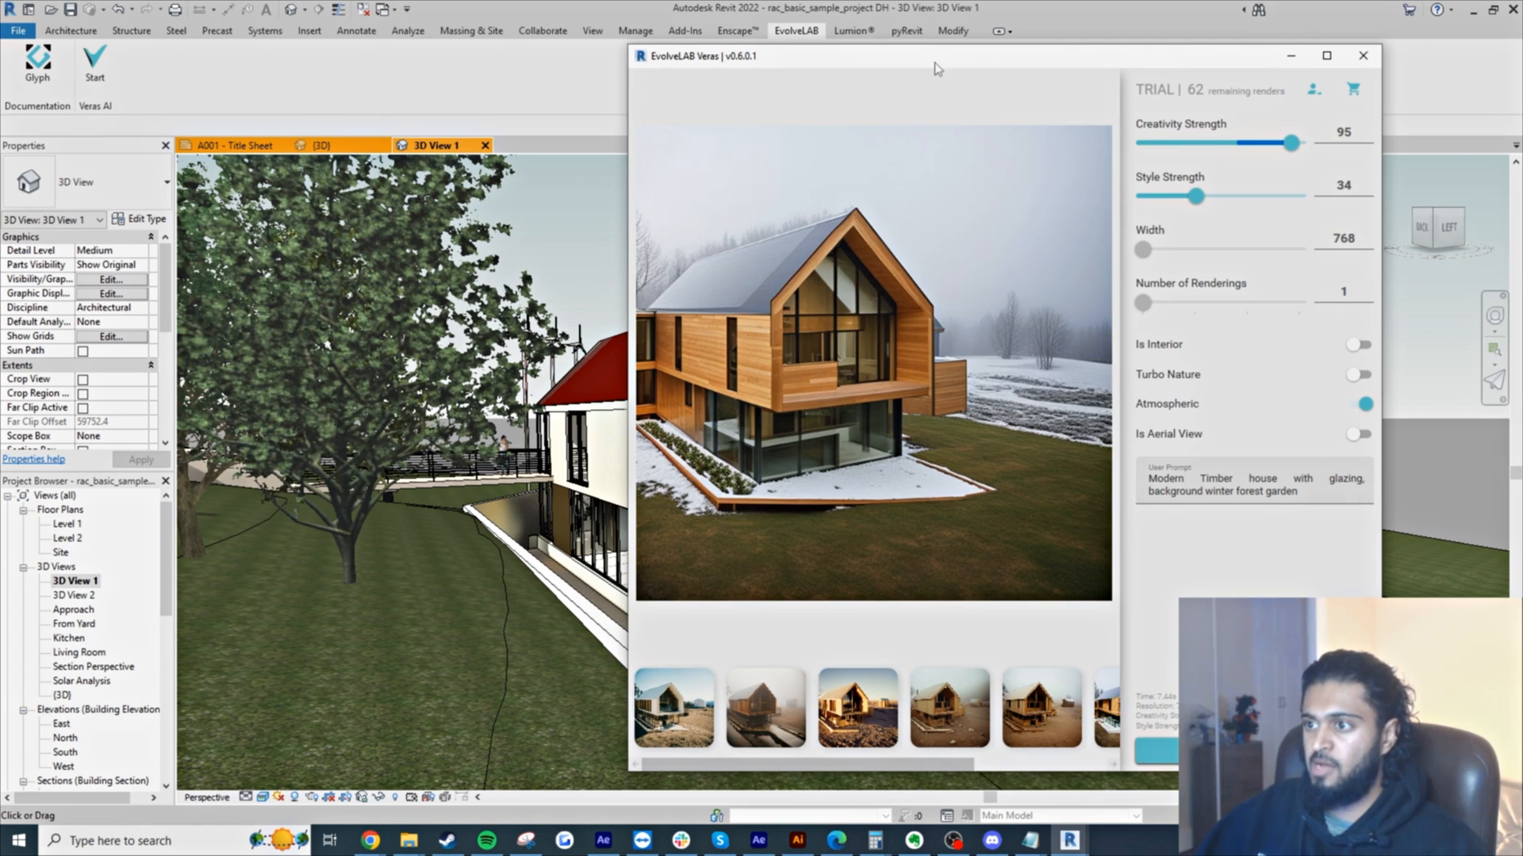
- Move the Veras window aside to compare the snowy timber house render with the original Revit model
{"action": "left_click_drag", "start_coordinate": [939, 69], "coordinate": [1209, 92]}
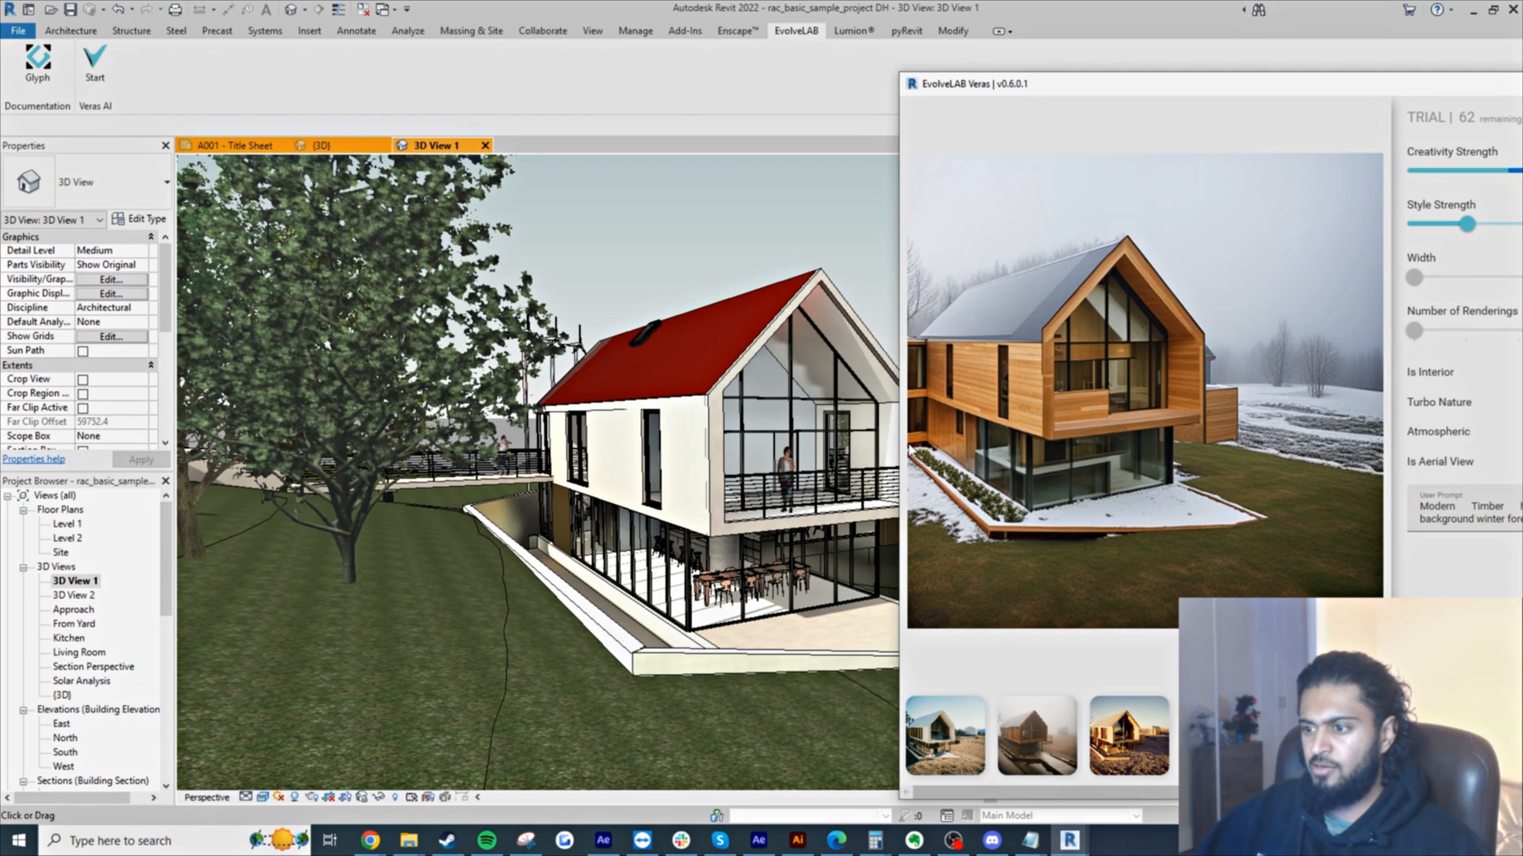
{"action": "left_click_drag", "start_coordinate": [995, 89], "coordinate": [938, 109]}
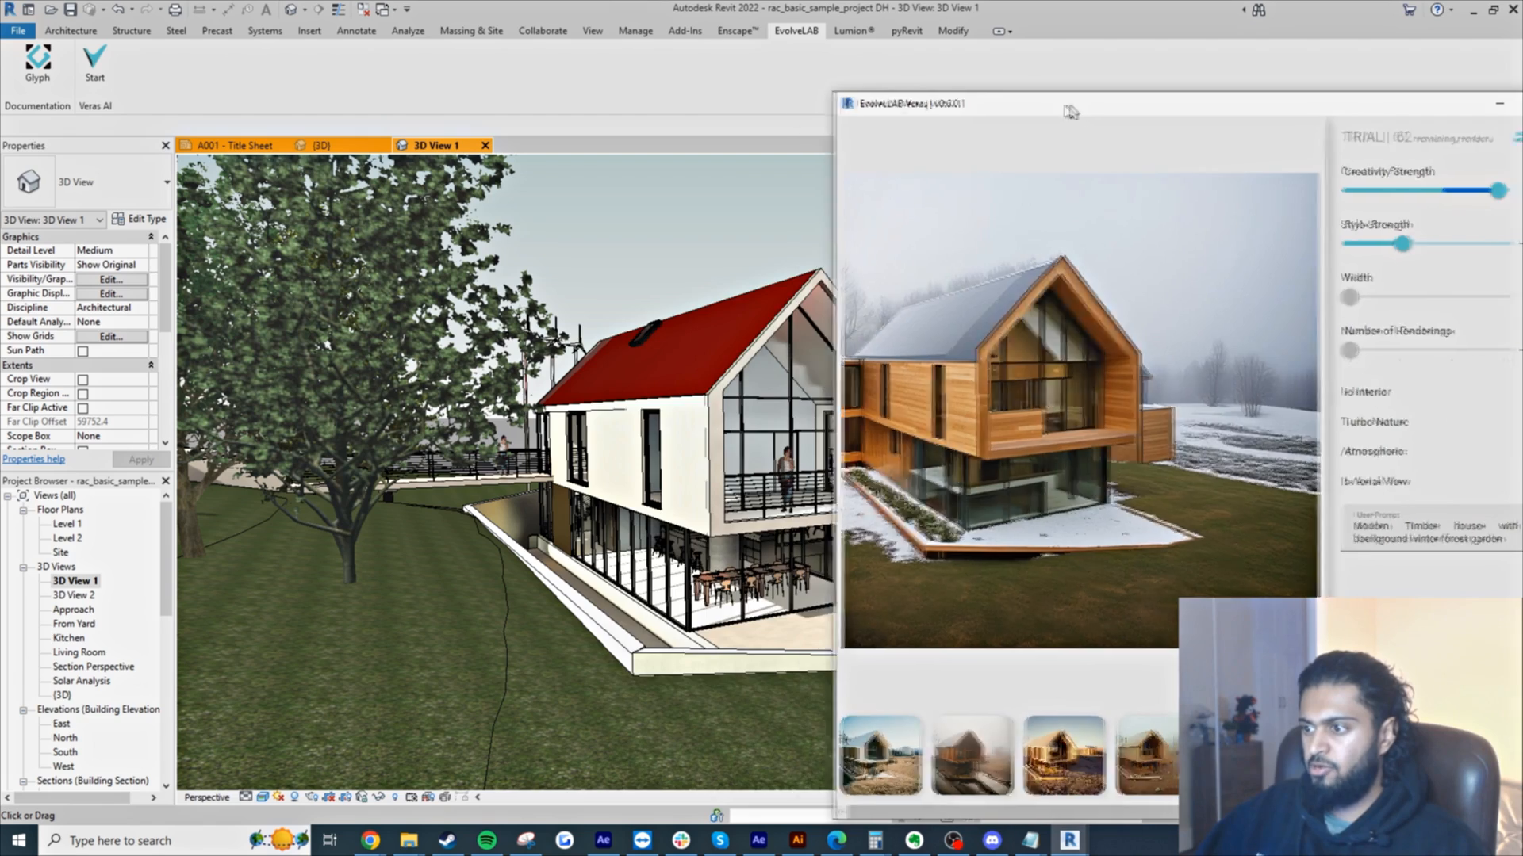
{"action": "left_click_drag", "start_coordinate": [1068, 106], "coordinate": [1009, 87]}
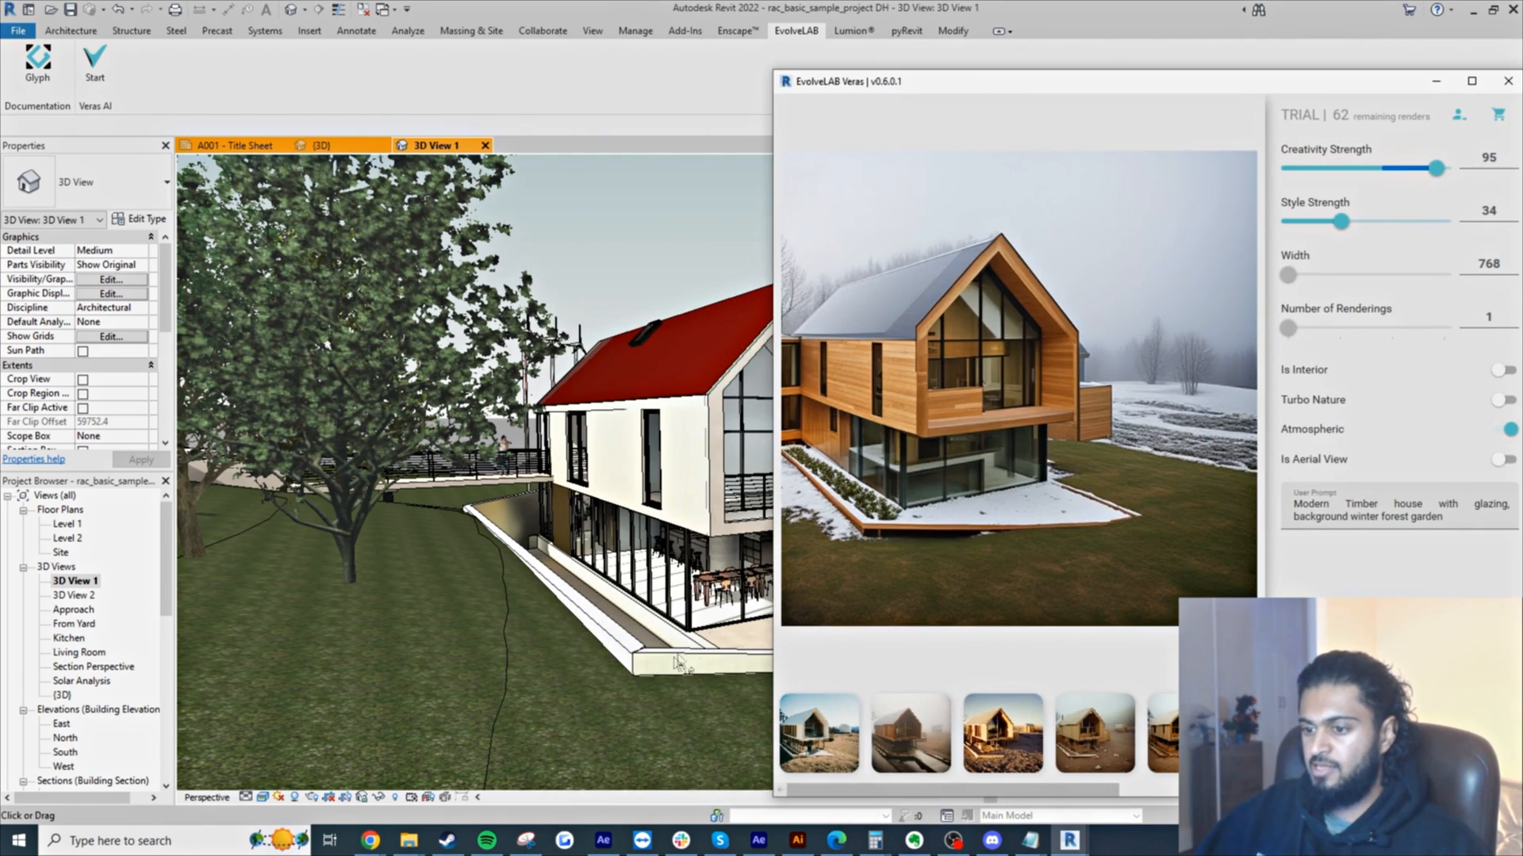
{"action": "left_click_drag", "start_coordinate": [1108, 86], "coordinate": [920, 77]}
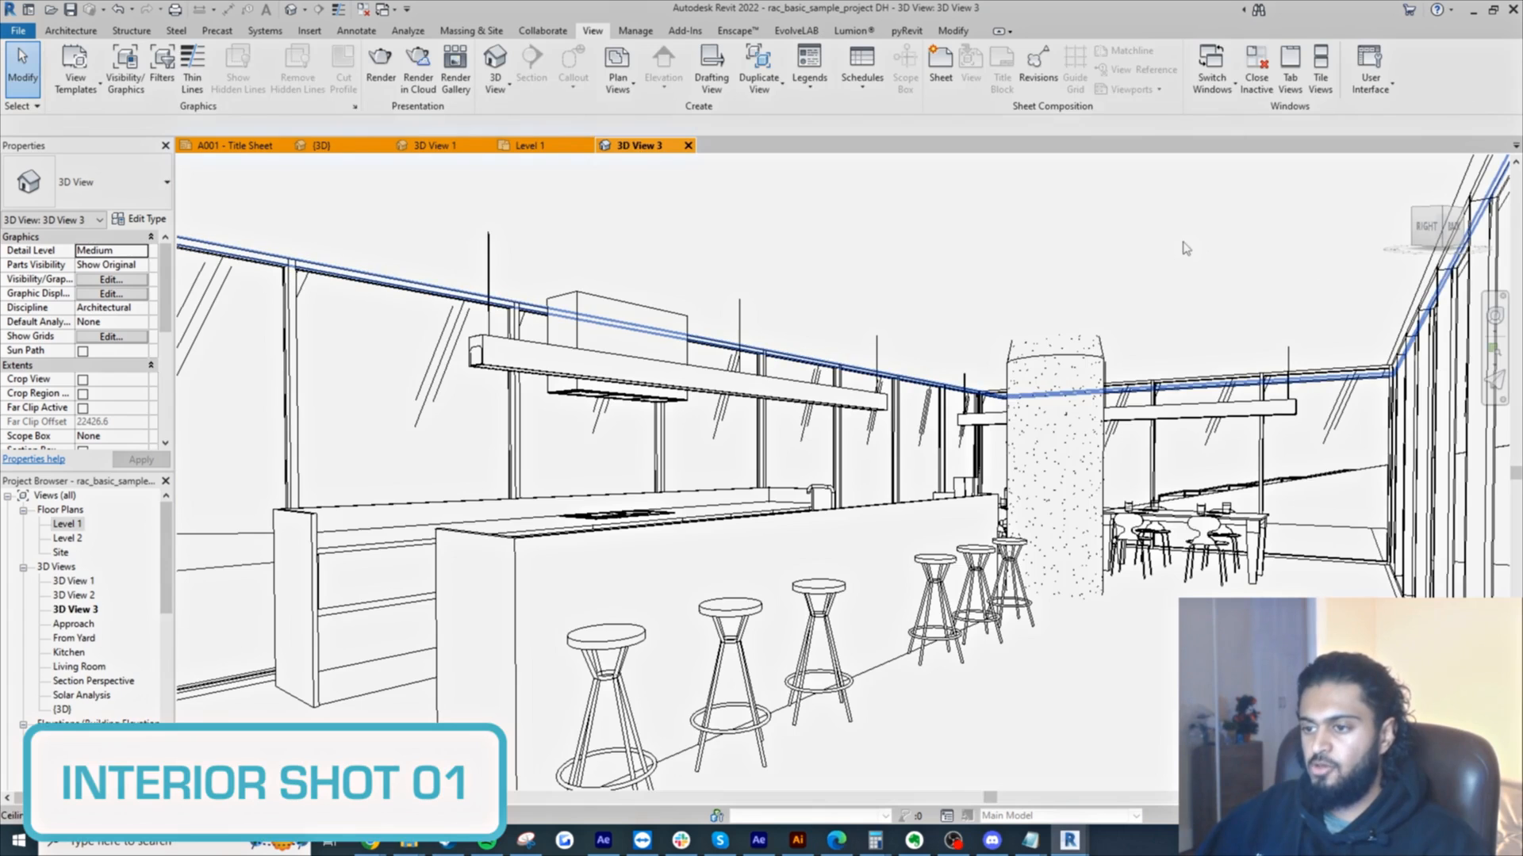
- Set the graphic display of 3D View 3 to the Realistic style with cast shadows and a Gradient background
{"action": "scroll", "coordinate": [101, 411], "scroll_direction": "down", "scroll_amount": 1}
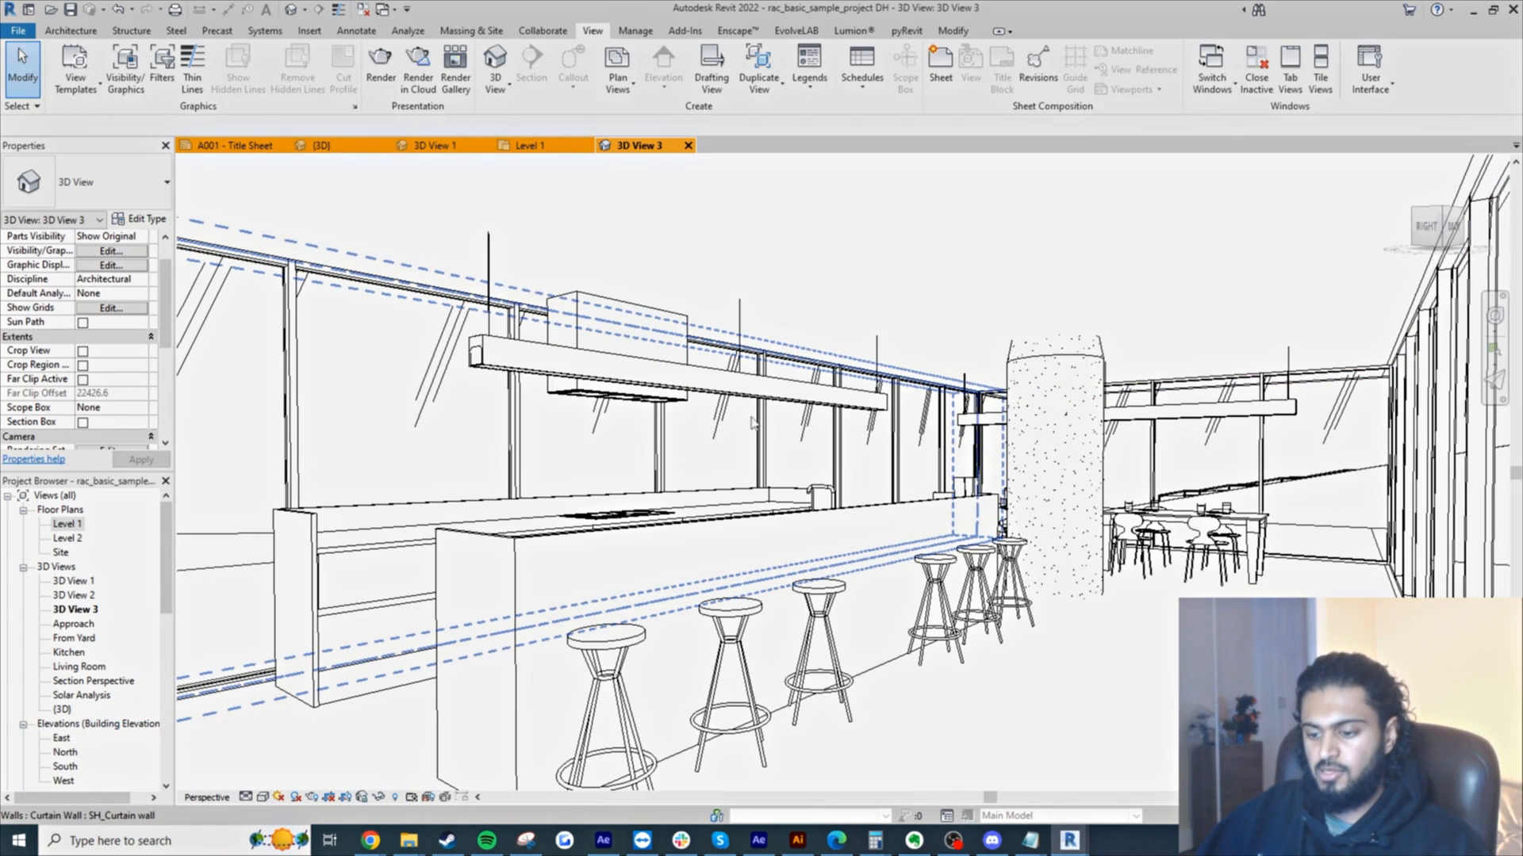
{"action": "key", "text": "g"}
{"action": "key", "text": "d"}
{"action": "left_click", "coordinate": [1051, 248]}
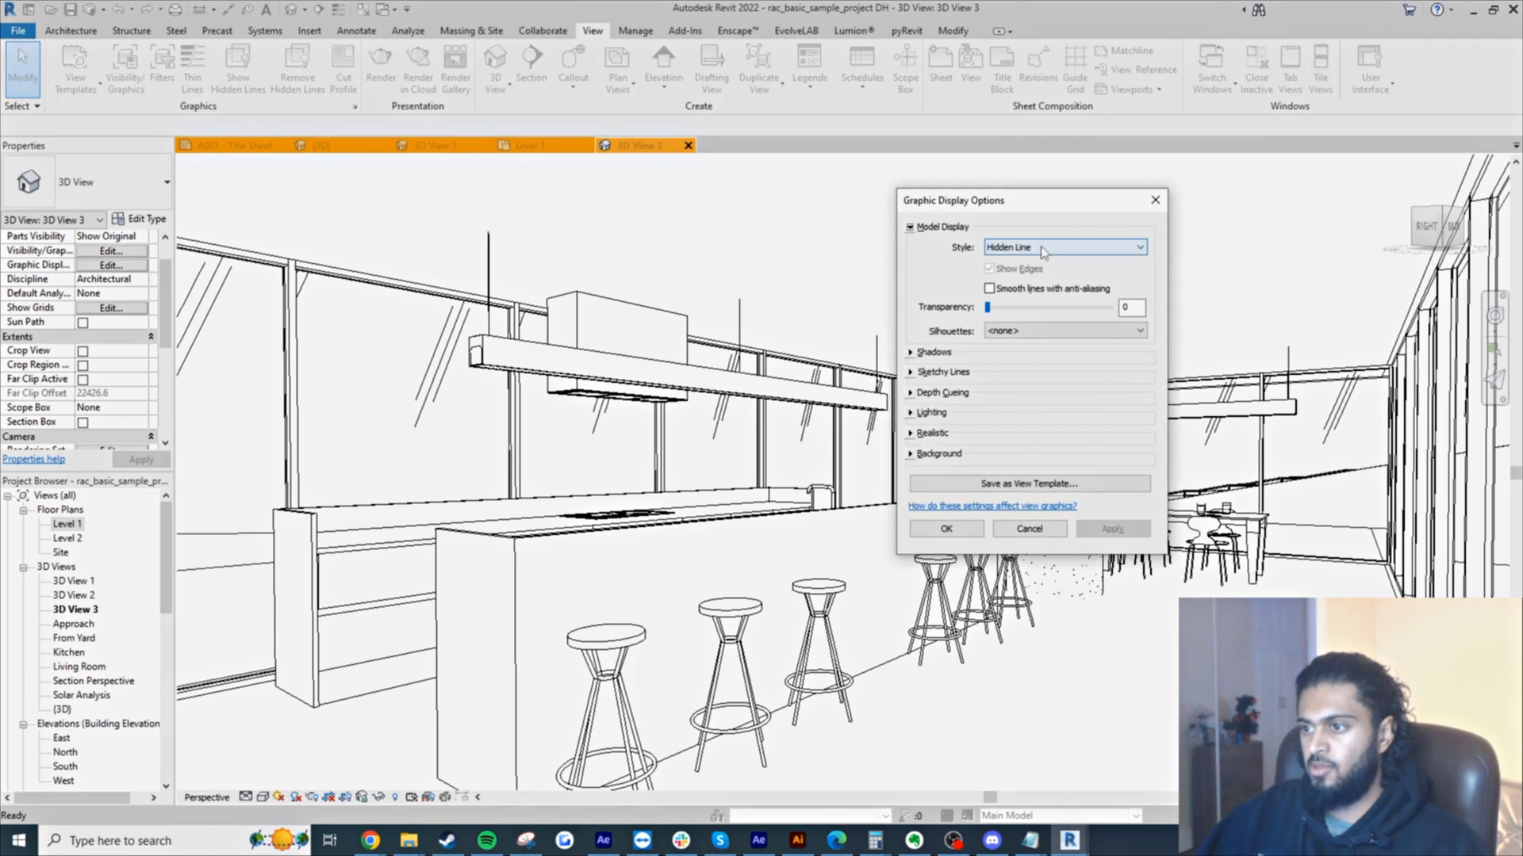
{"action": "left_click", "coordinate": [1009, 303]}
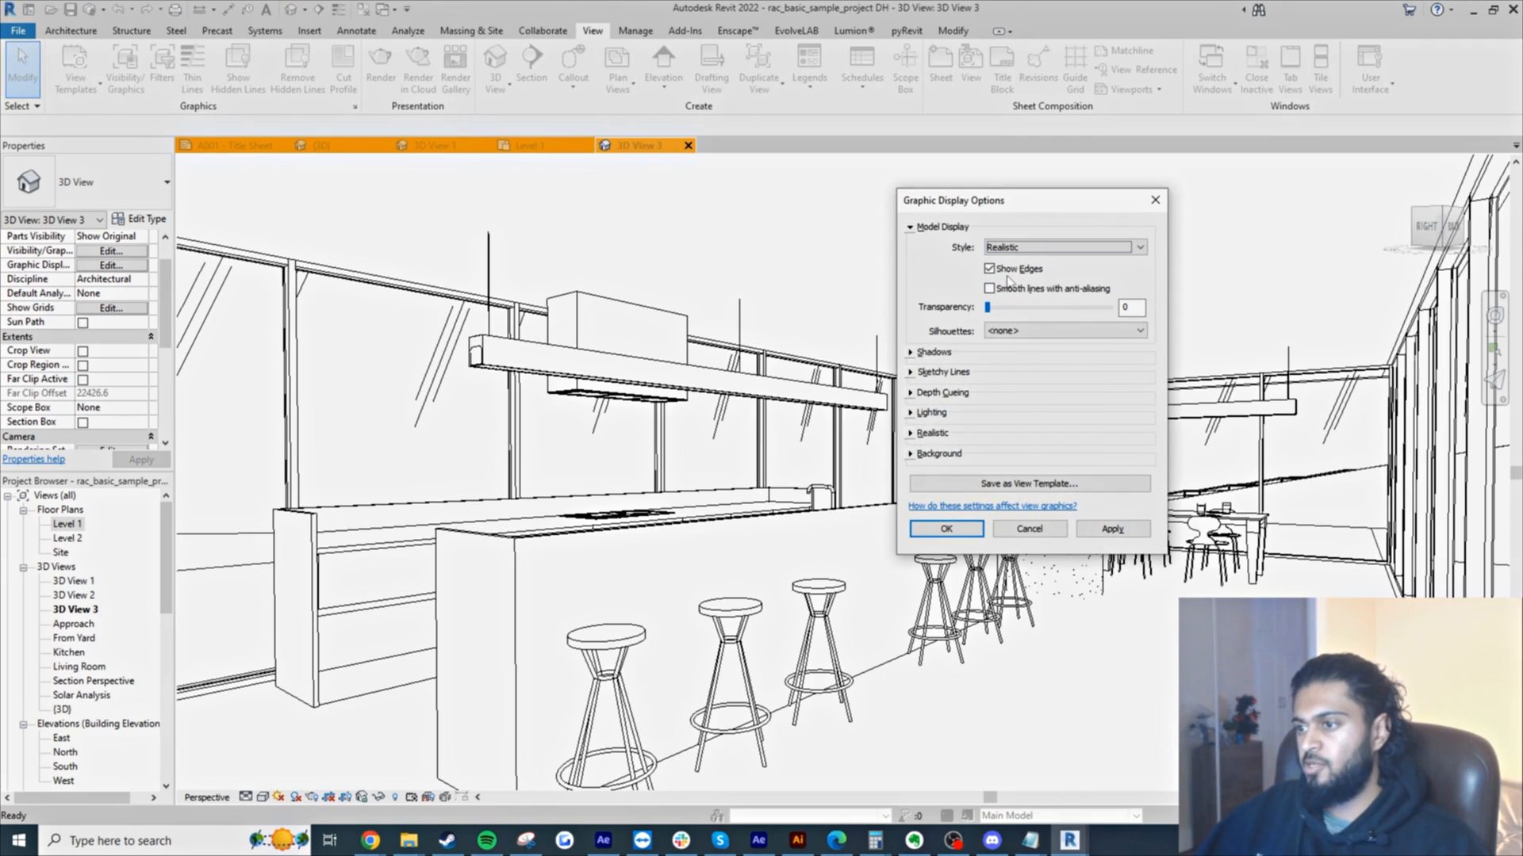
{"action": "left_click", "coordinate": [910, 352]}
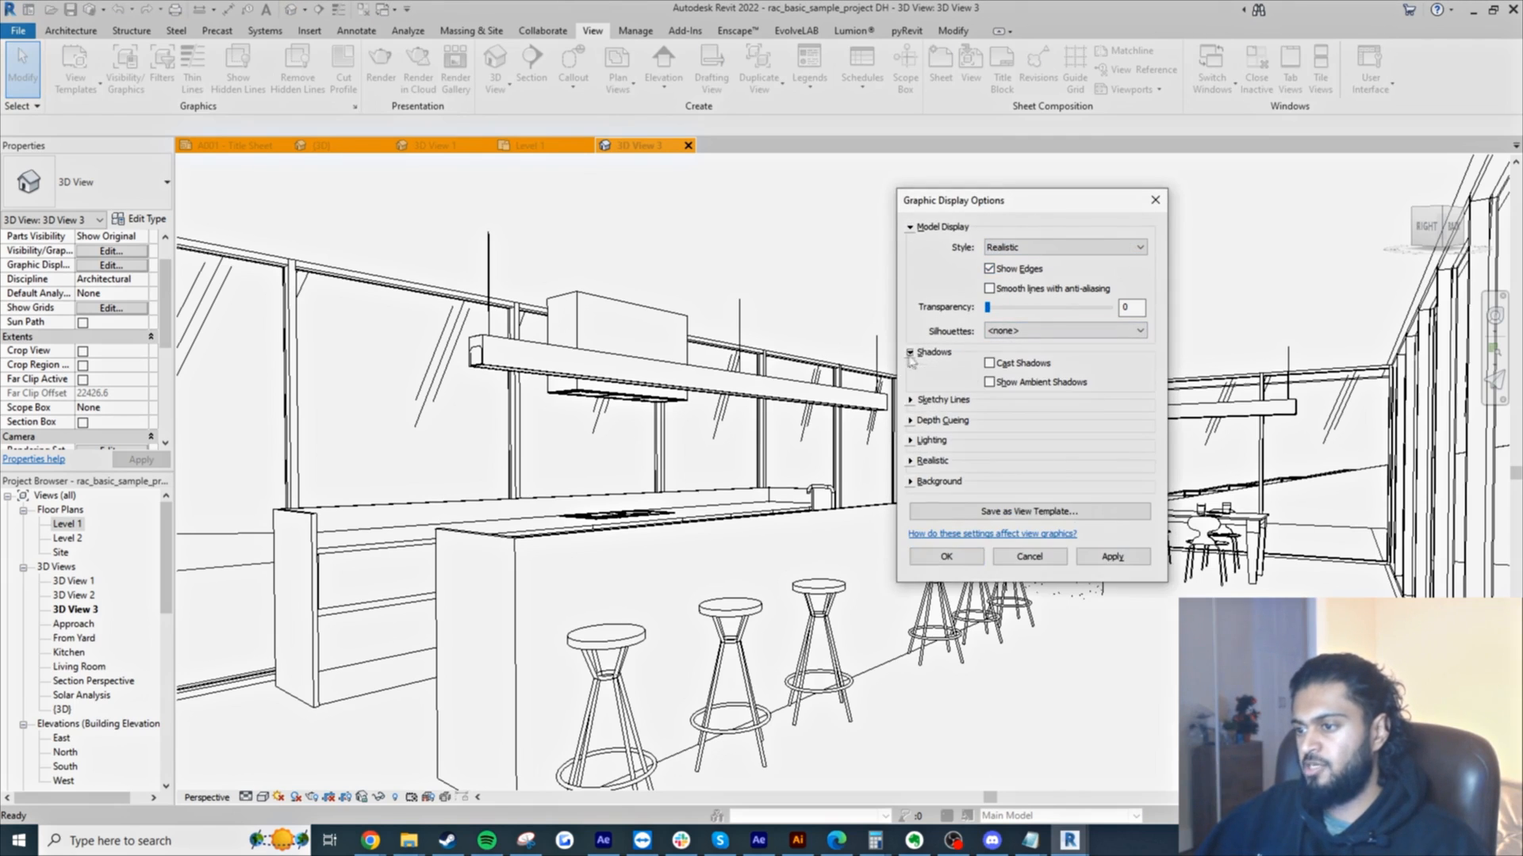
{"action": "left_click", "coordinate": [990, 363]}
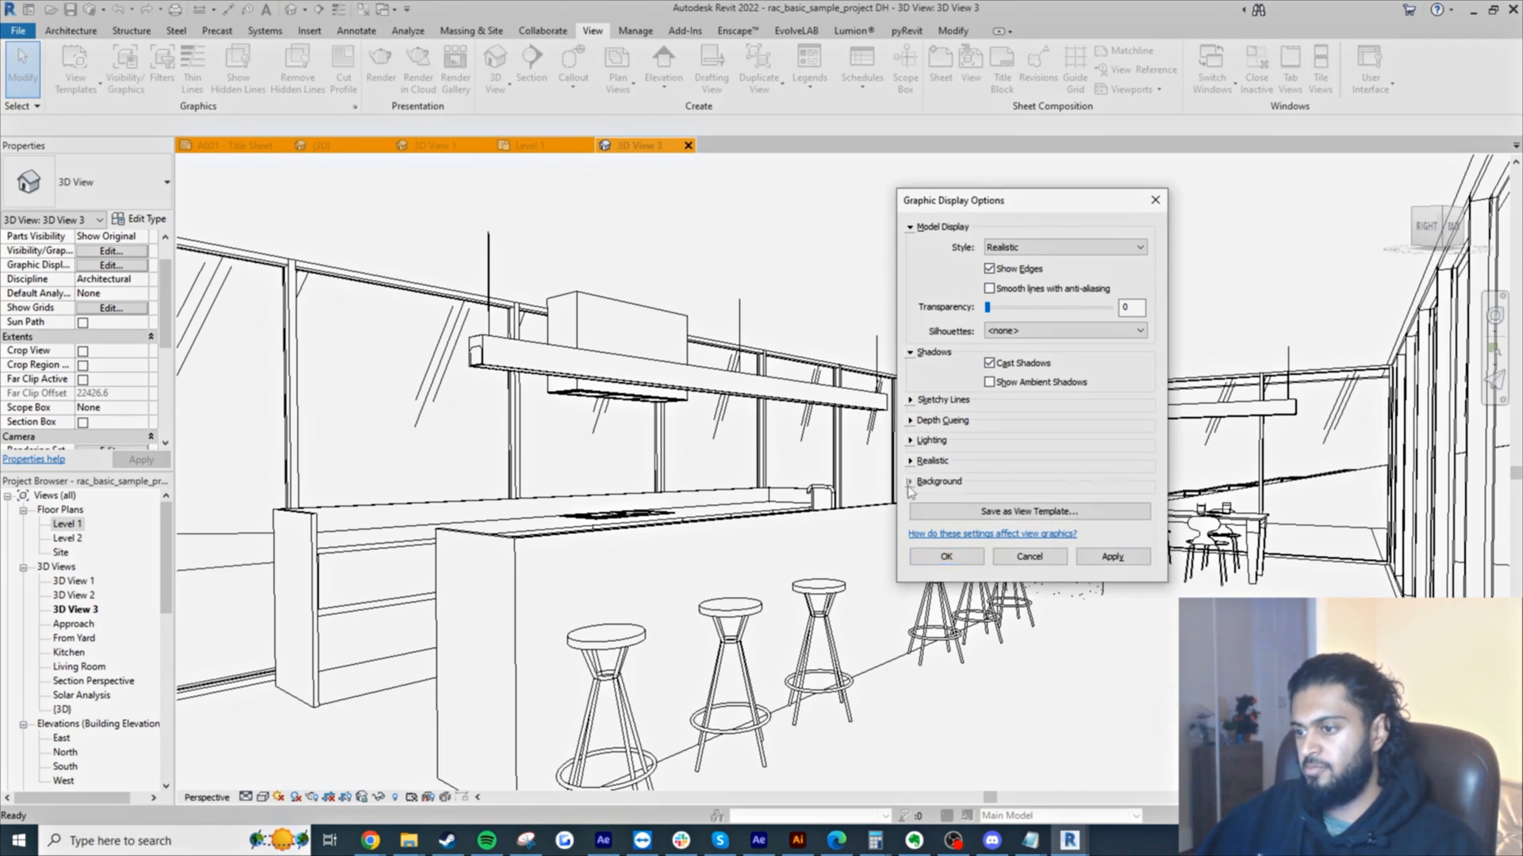
{"action": "left_click", "coordinate": [910, 482]}
{"action": "left_click", "coordinate": [1003, 528]}
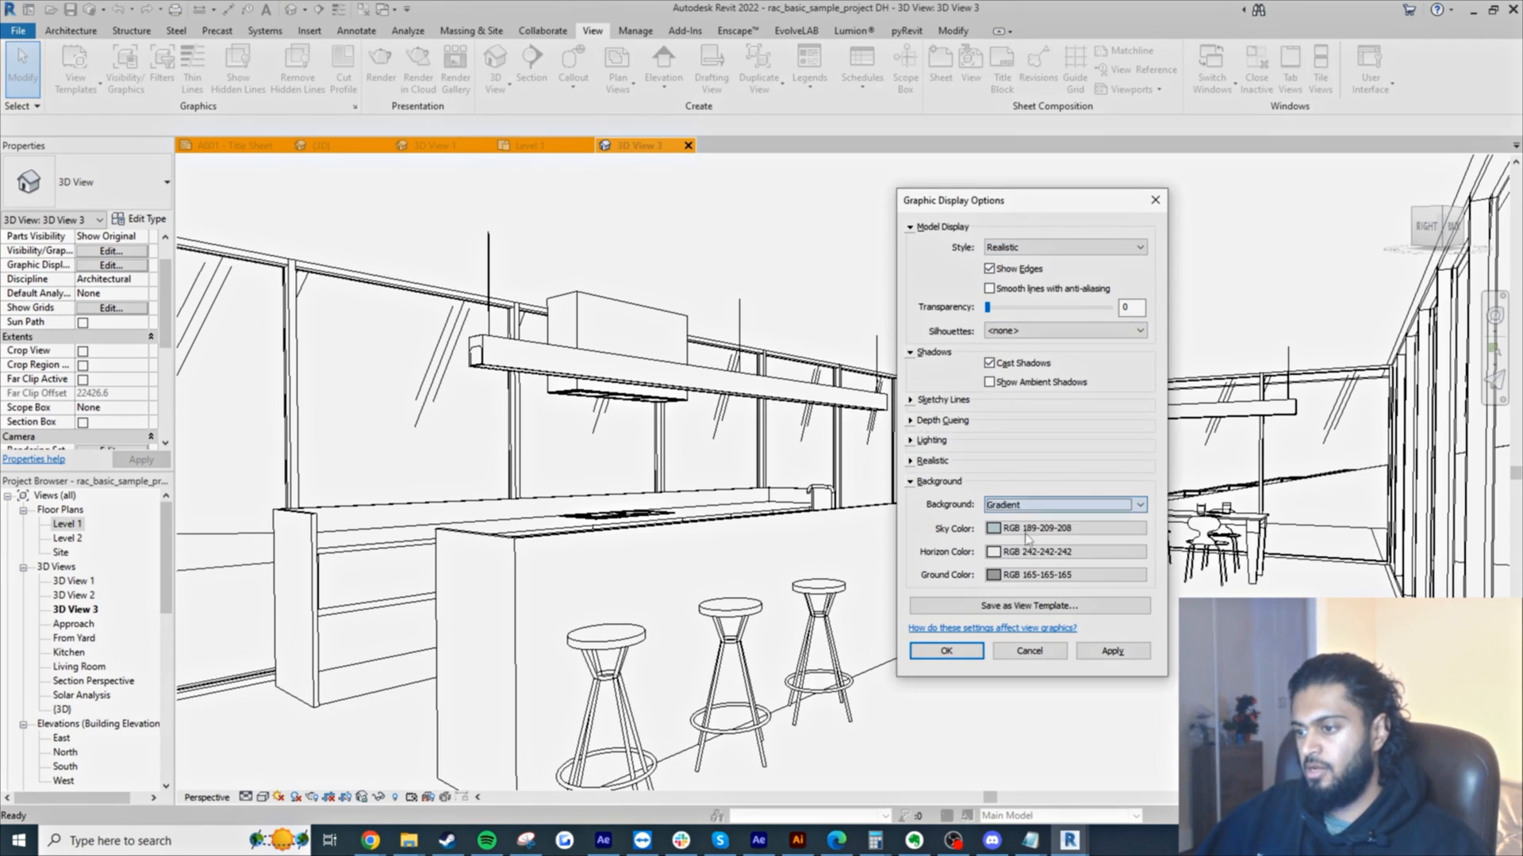
{"action": "left_click", "coordinate": [912, 440]}
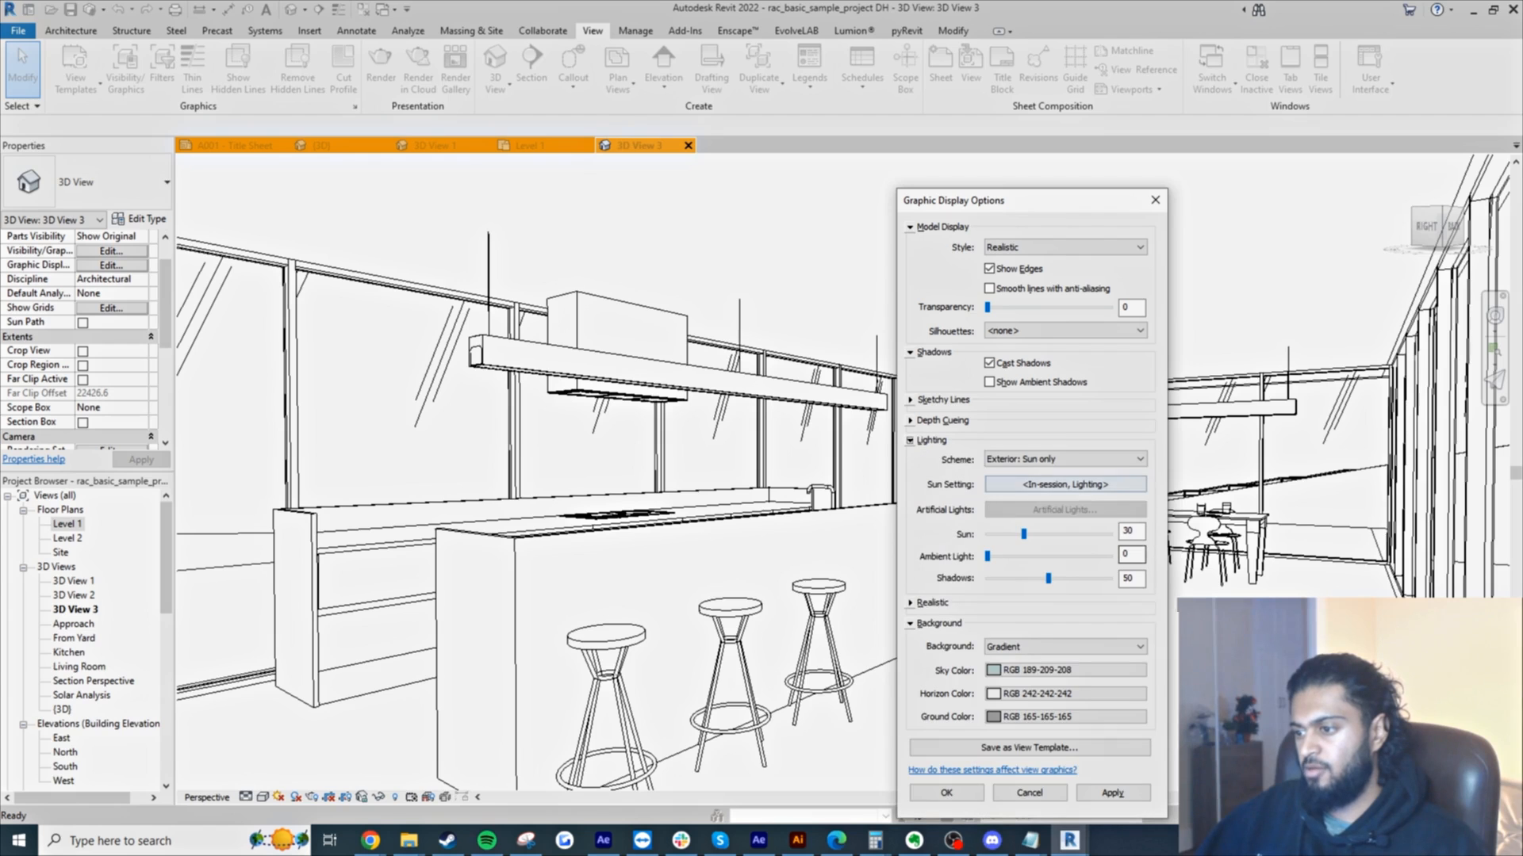
{"action": "left_click", "coordinate": [948, 793]}
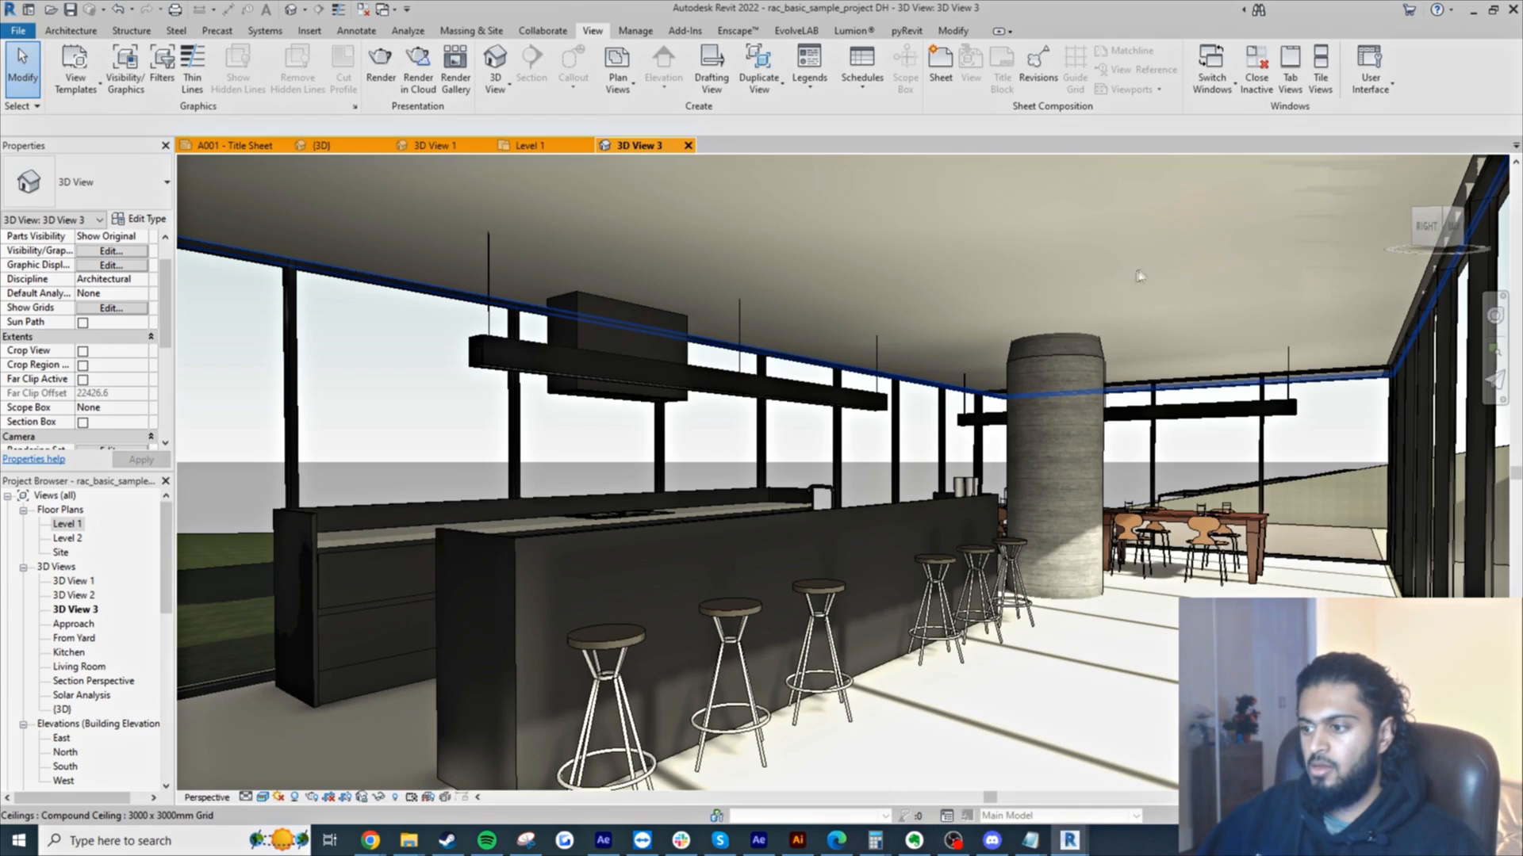
- Bring back the Veras window over the interior view and reload its preview with the kitchen scene
{"action": "scroll", "coordinate": [1011, 99], "scroll_direction": "down", "scroll_amount": 4}
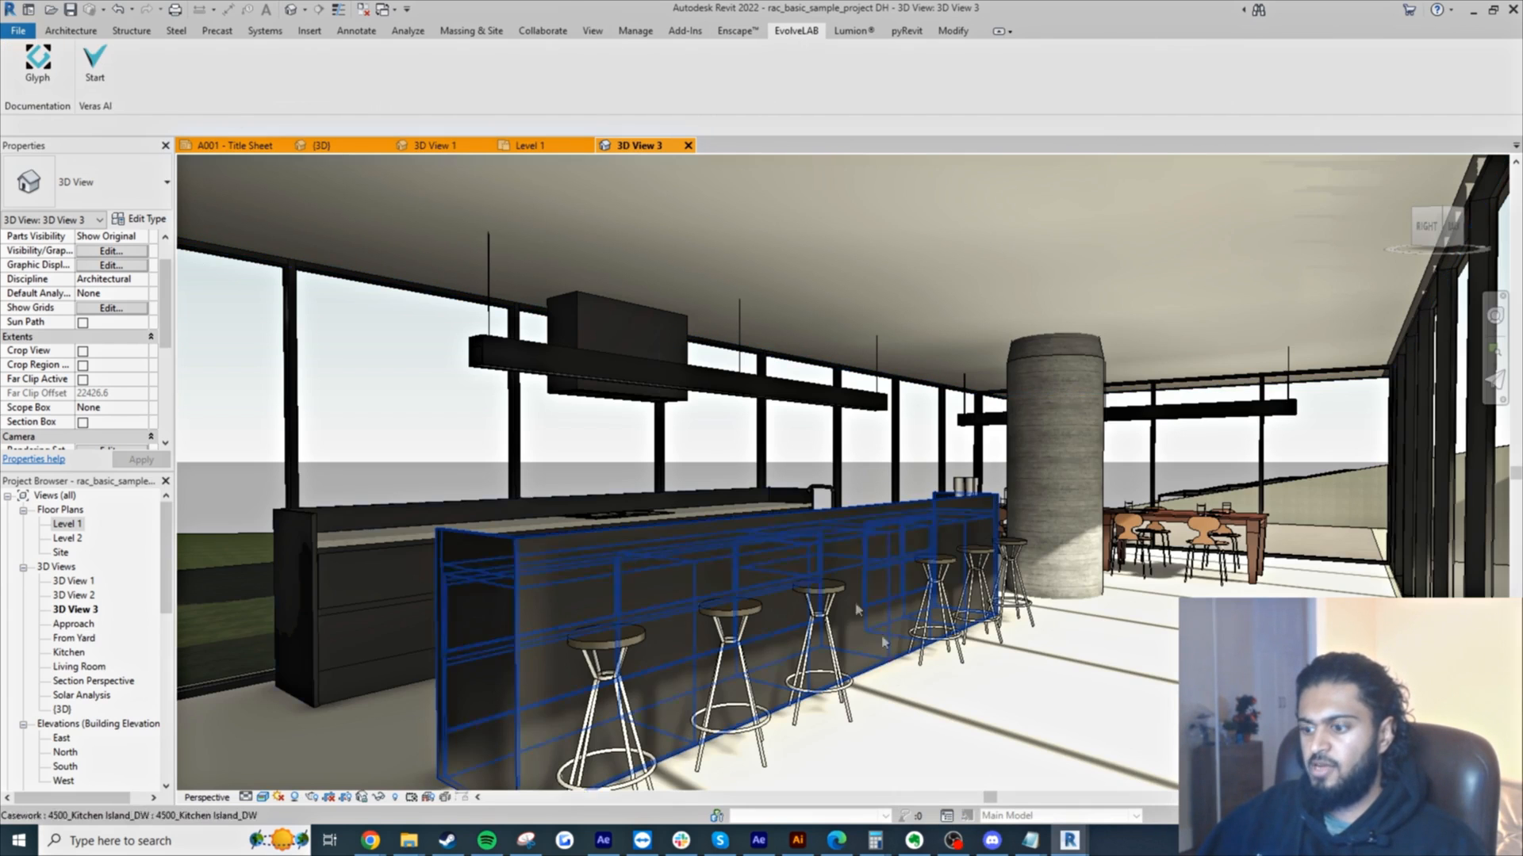
{"action": "mouse_move", "coordinate": [1063, 842]}
{"action": "left_click", "coordinate": [1148, 782]}
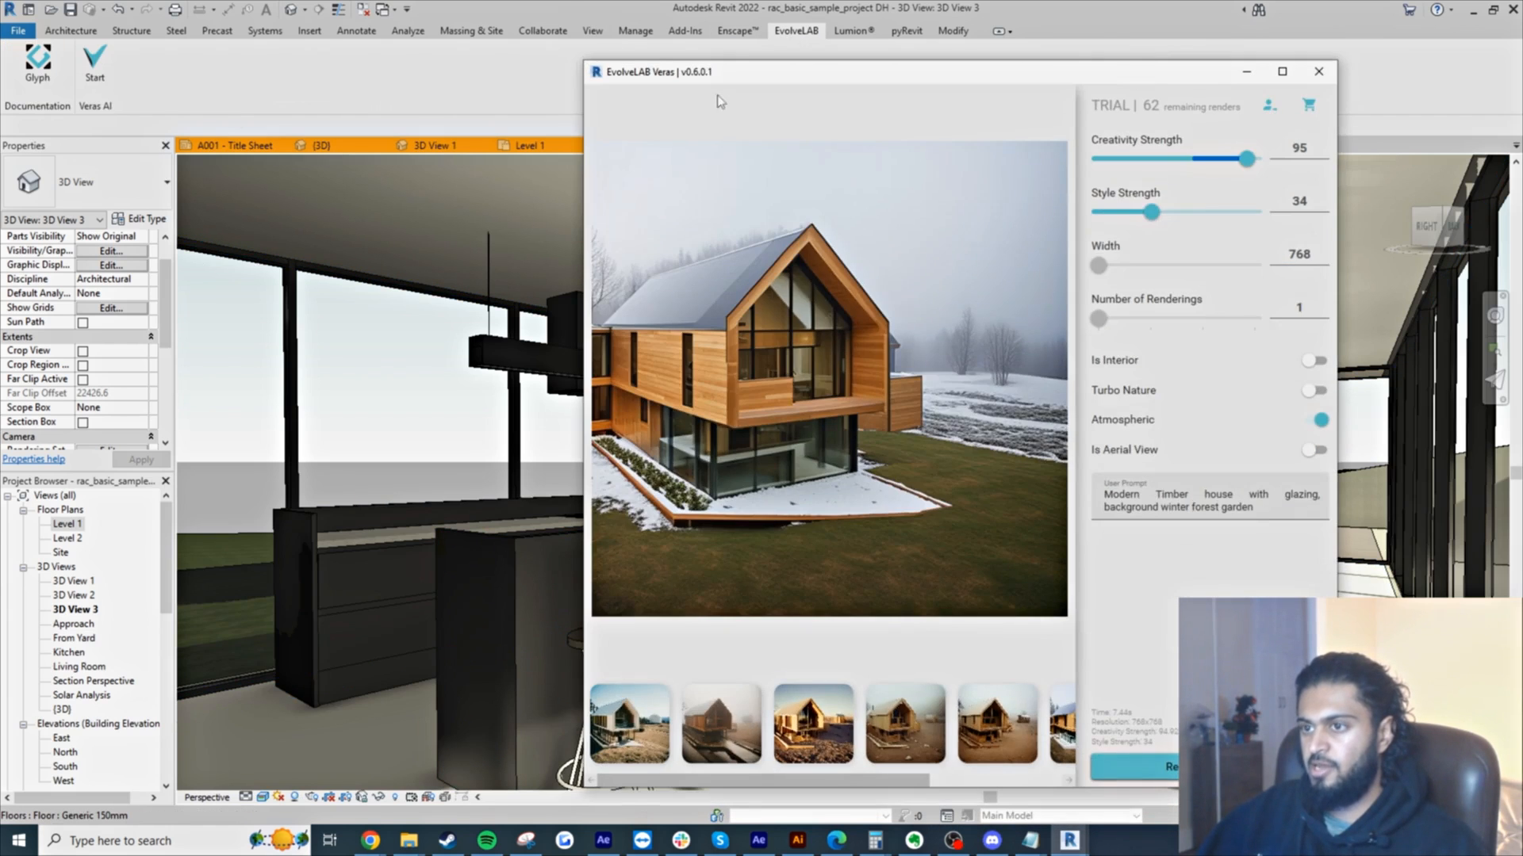
{"action": "left_click_drag", "start_coordinate": [716, 77], "coordinate": [513, 135]}
{"action": "right_click", "coordinate": [781, 303]}
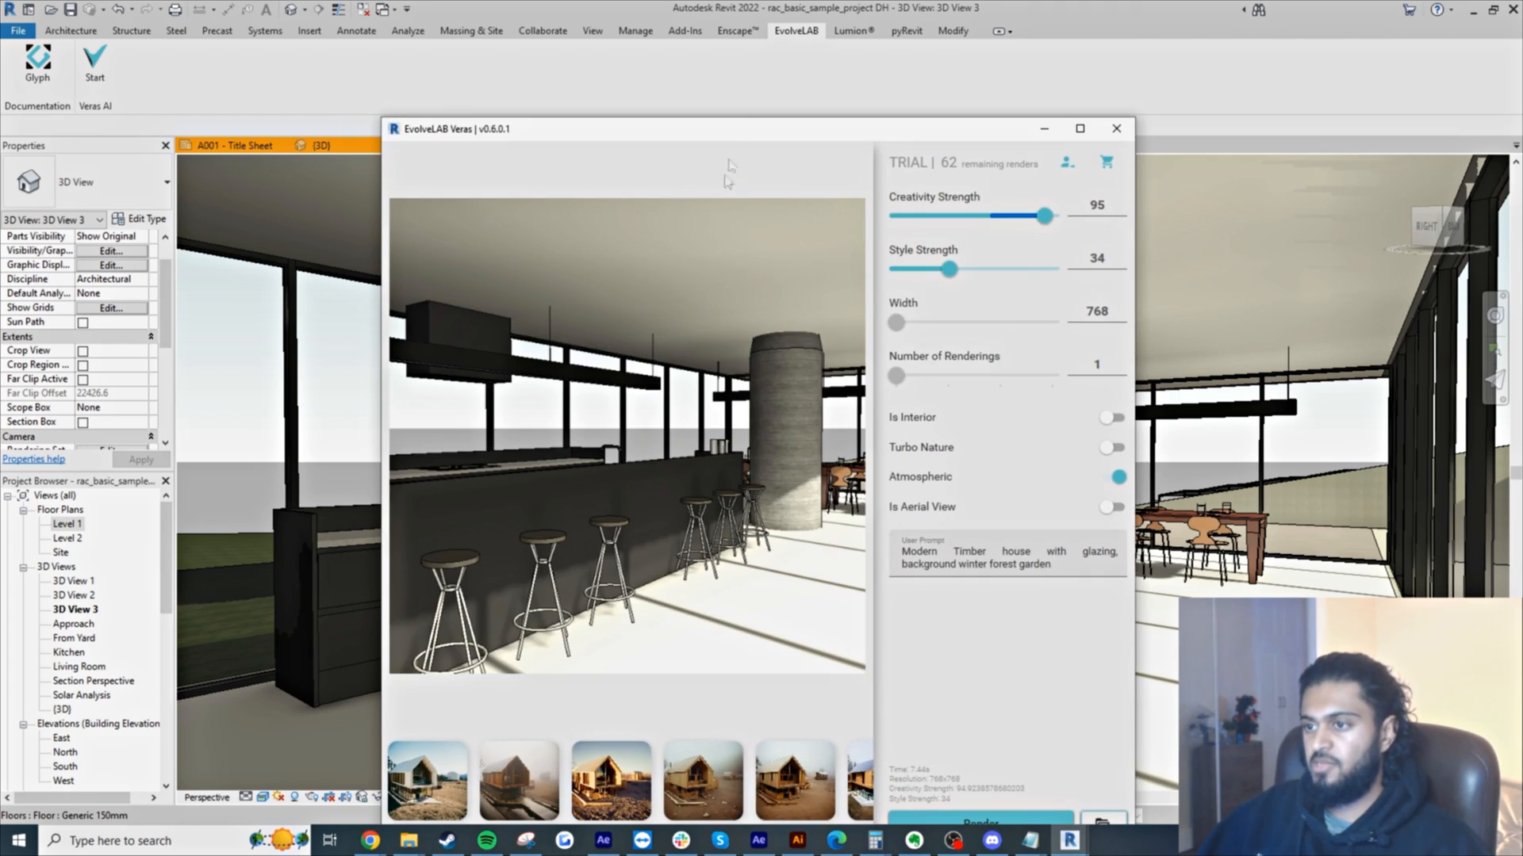
{"action": "left_click_drag", "start_coordinate": [733, 130], "coordinate": [908, 111]}
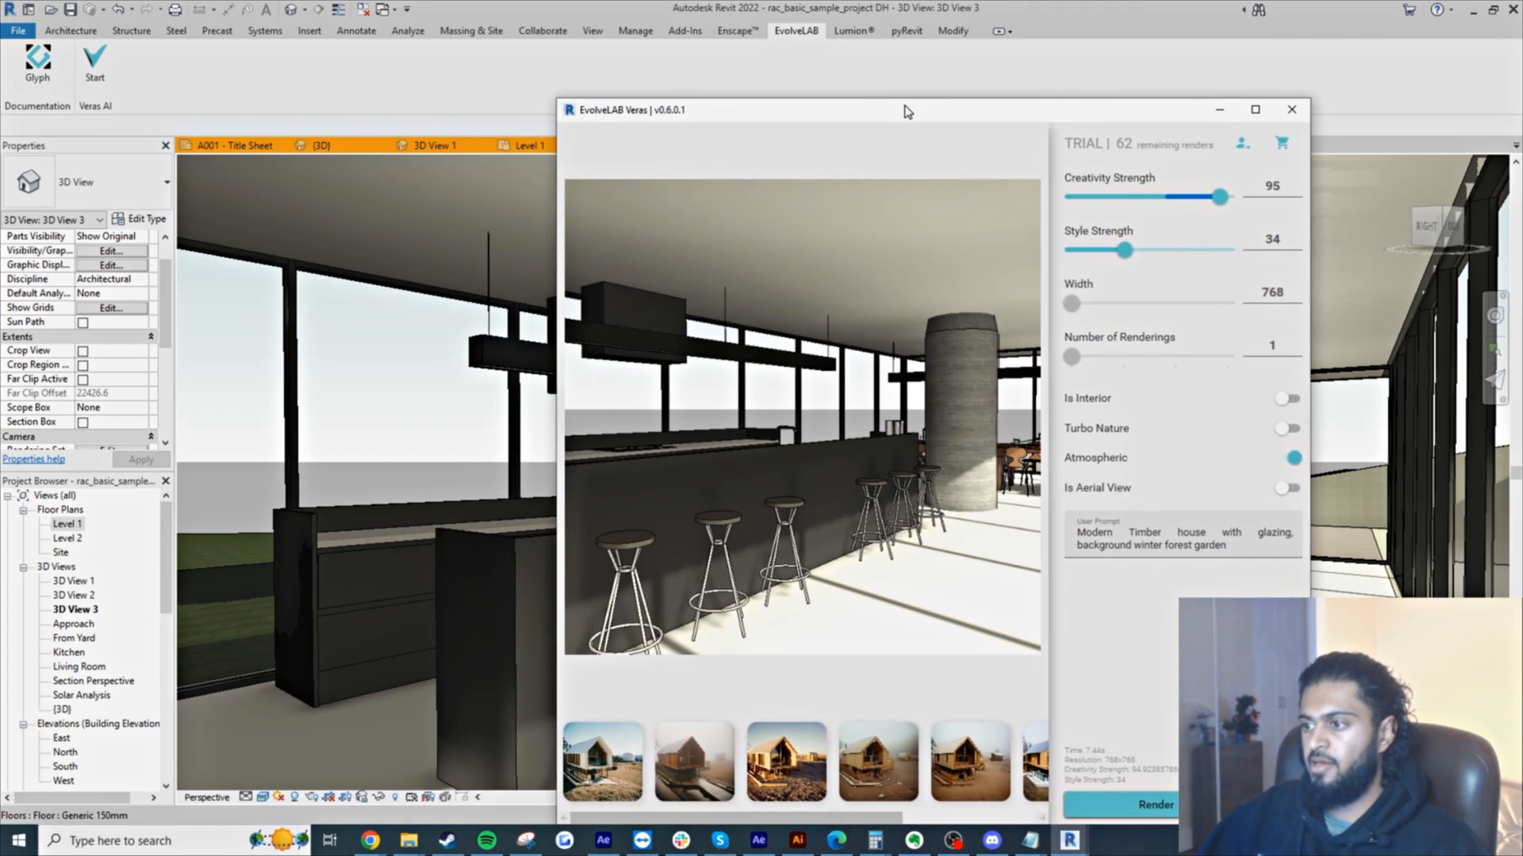
- Turn Atmospheric off and enable Is Interior for the kitchen render
{"action": "left_click", "coordinate": [1293, 459]}
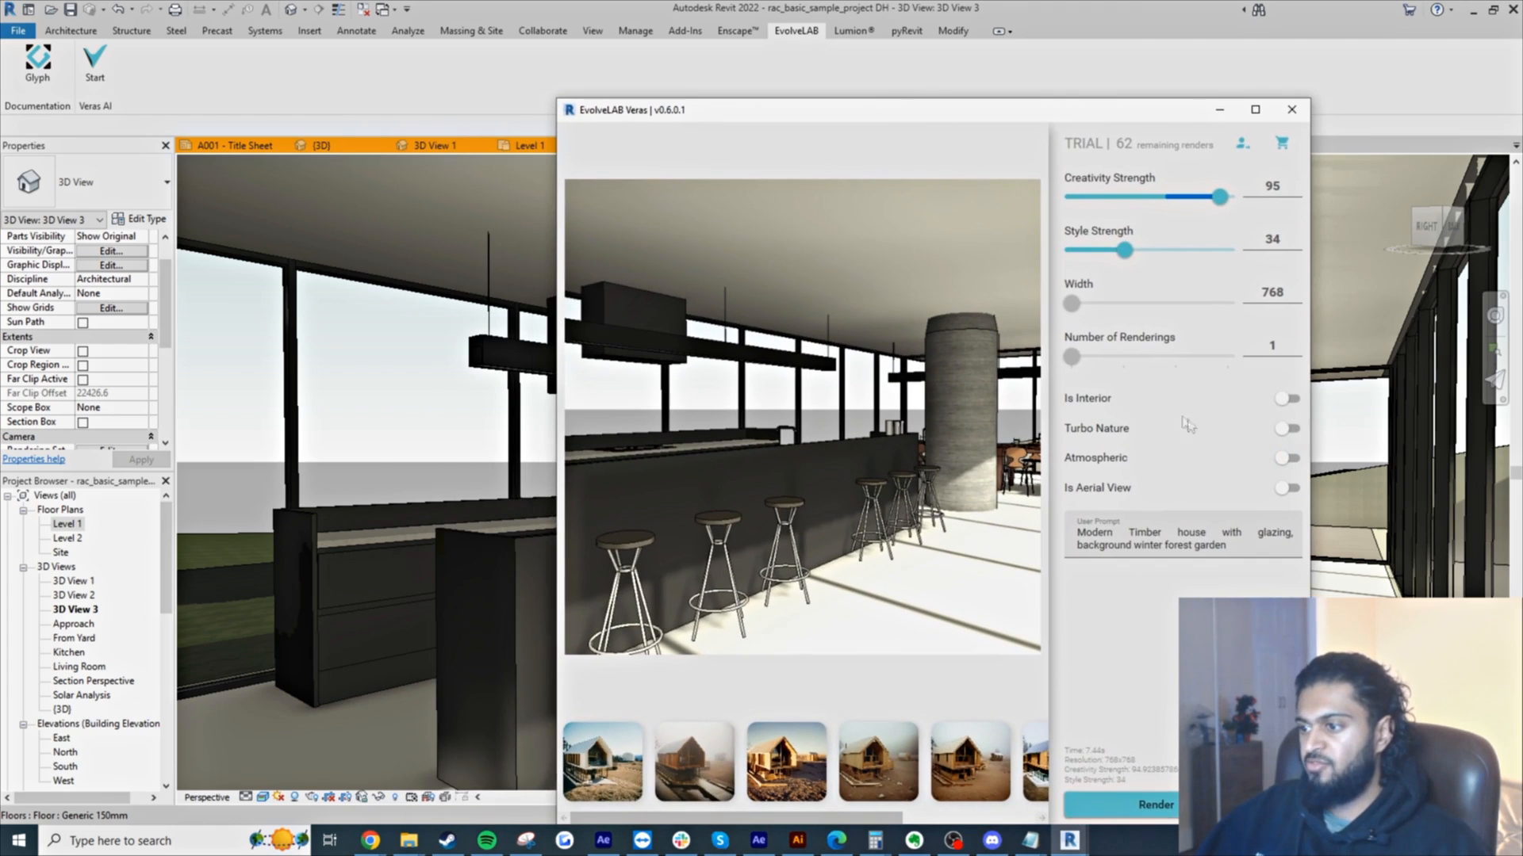
{"action": "left_click", "coordinate": [1282, 402]}
- Replace the prompt with "Modern Kitchen timber floors luxury, background night forest garden" and render the kitchen interior
{"action": "left_click_drag", "start_coordinate": [1259, 546], "coordinate": [1065, 520]}
{"action": "type", "text": "Modern K"}
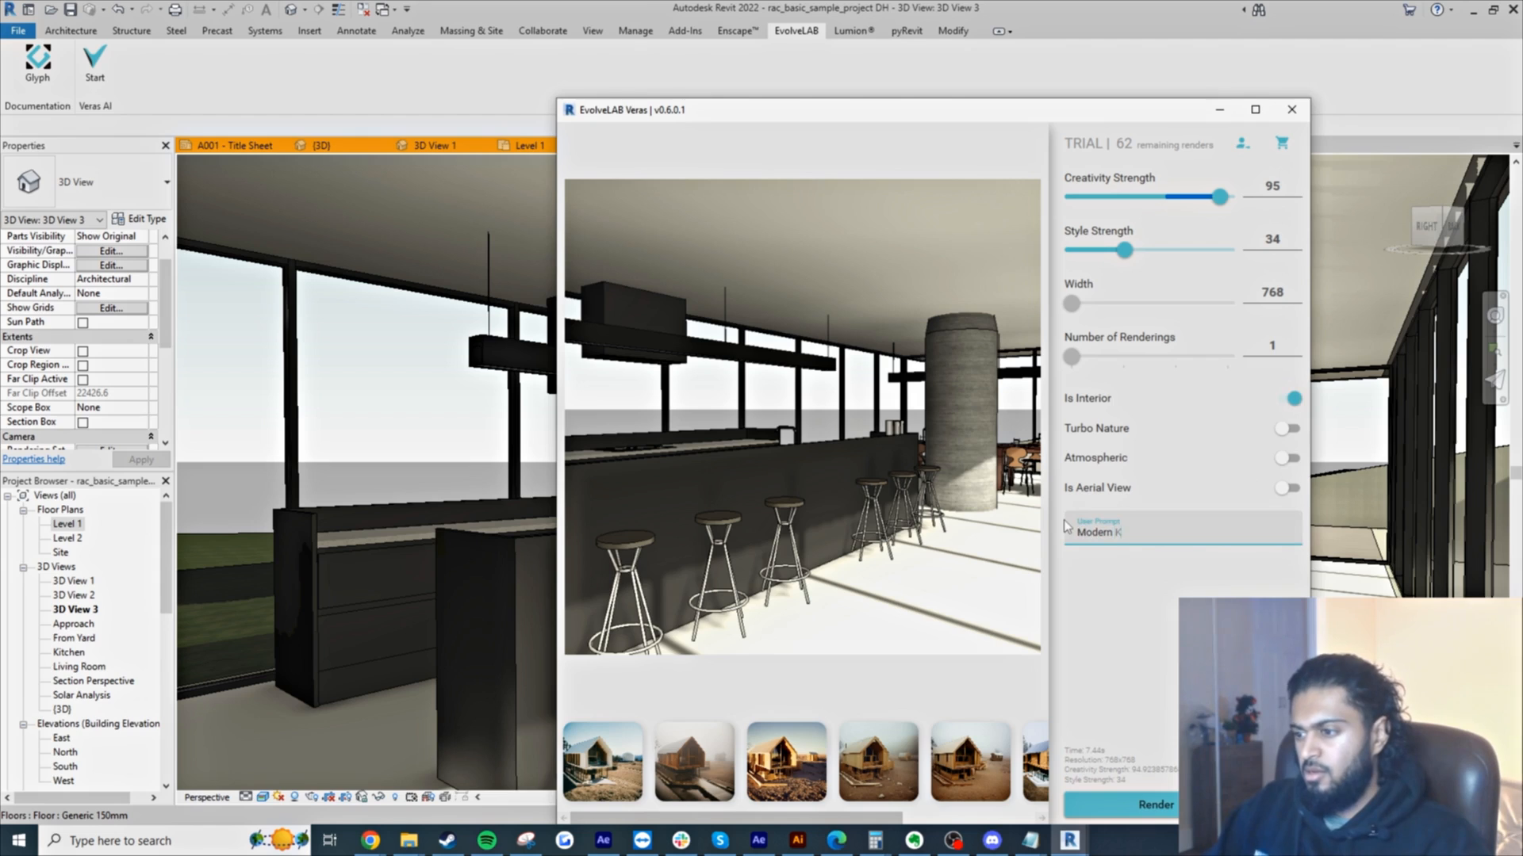
{"action": "type", "text": "itche"}
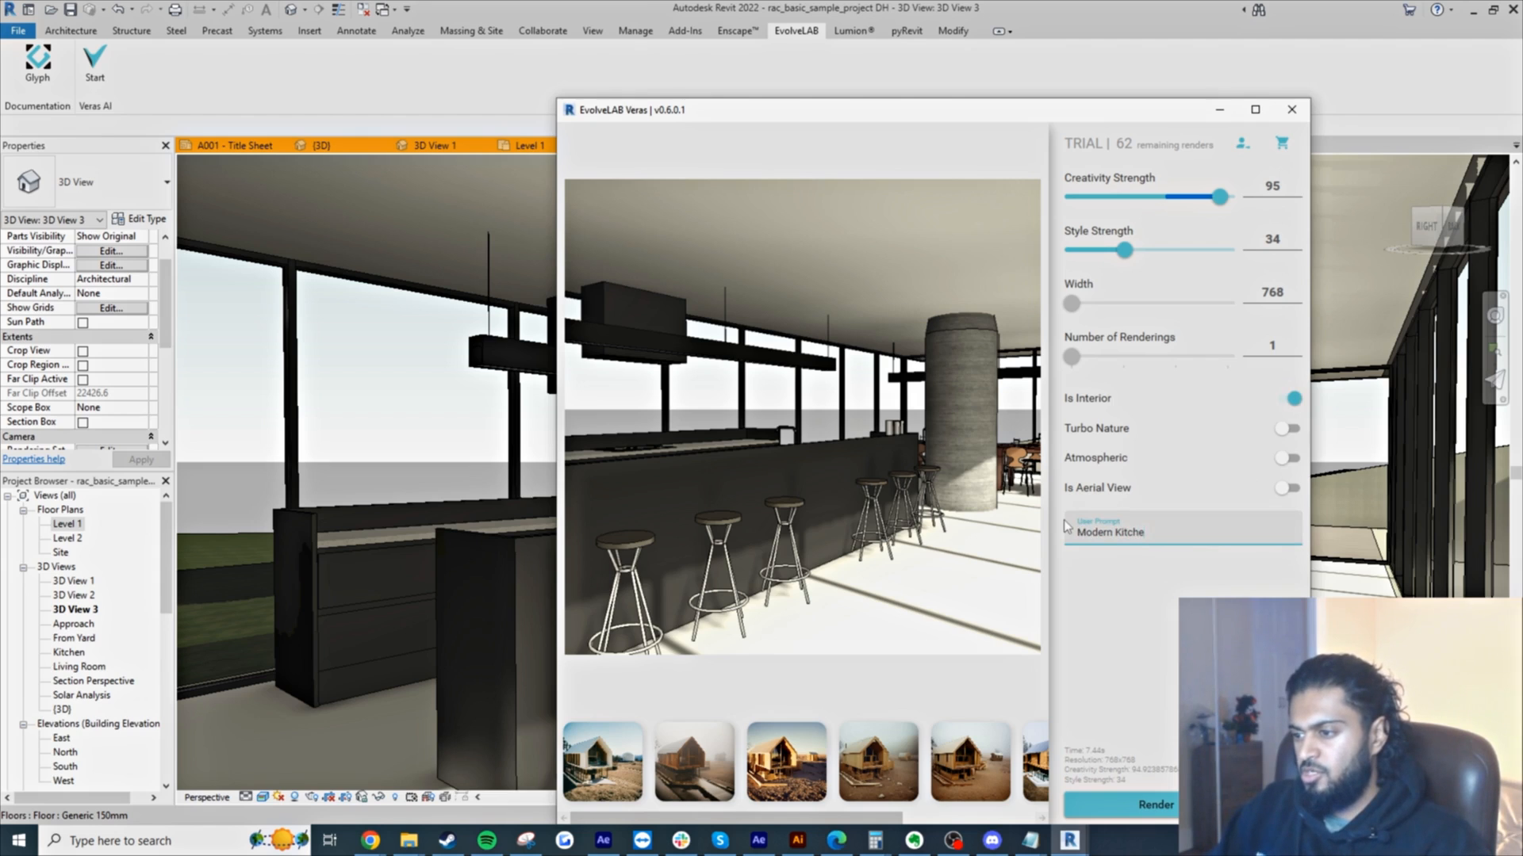
{"action": "type", "text": "n"}
{"action": "key", "text": "BackSpace"}
{"action": "key", "text": "BackSpace"}
{"action": "key", "text": "BackSpace"}
{"action": "key", "text": "BackSpace"}
{"action": "key", "text": "BackSpace"}
{"action": "key", "text": "BackSpace"}
{"action": "key", "text": "BackSpace"}
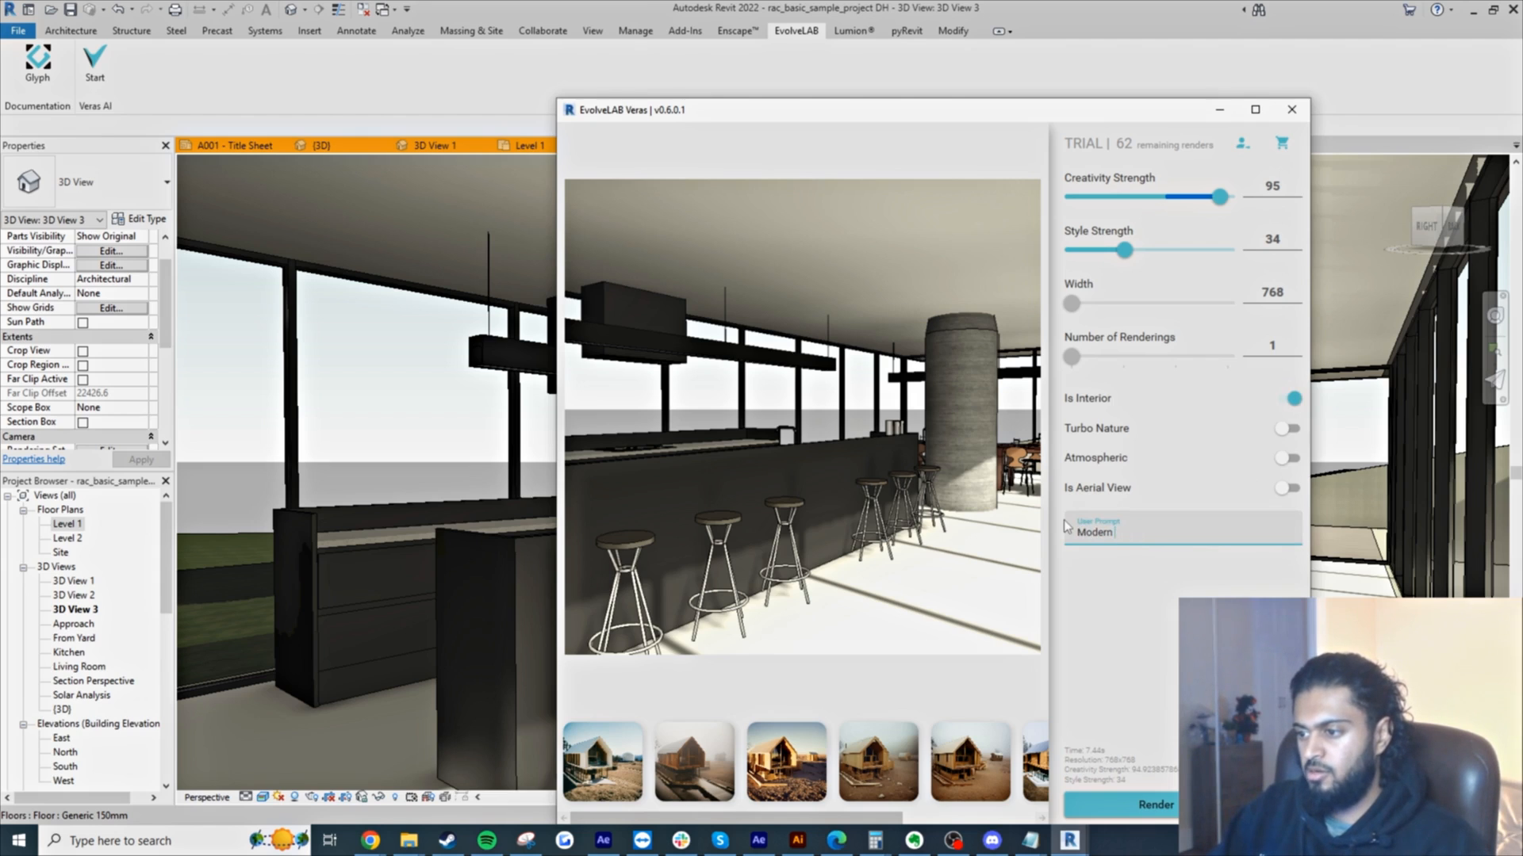
{"action": "type", "text": "Dining"}
{"action": "key", "text": "BackSpace"}
{"action": "key", "text": "BackSpace"}
{"action": "key", "text": "BackSpace"}
{"action": "key", "text": "BackSpace"}
{"action": "key", "text": "BackSpace"}
{"action": "key", "text": "BackSpace"}
{"action": "type", "text": "Kitchen"}
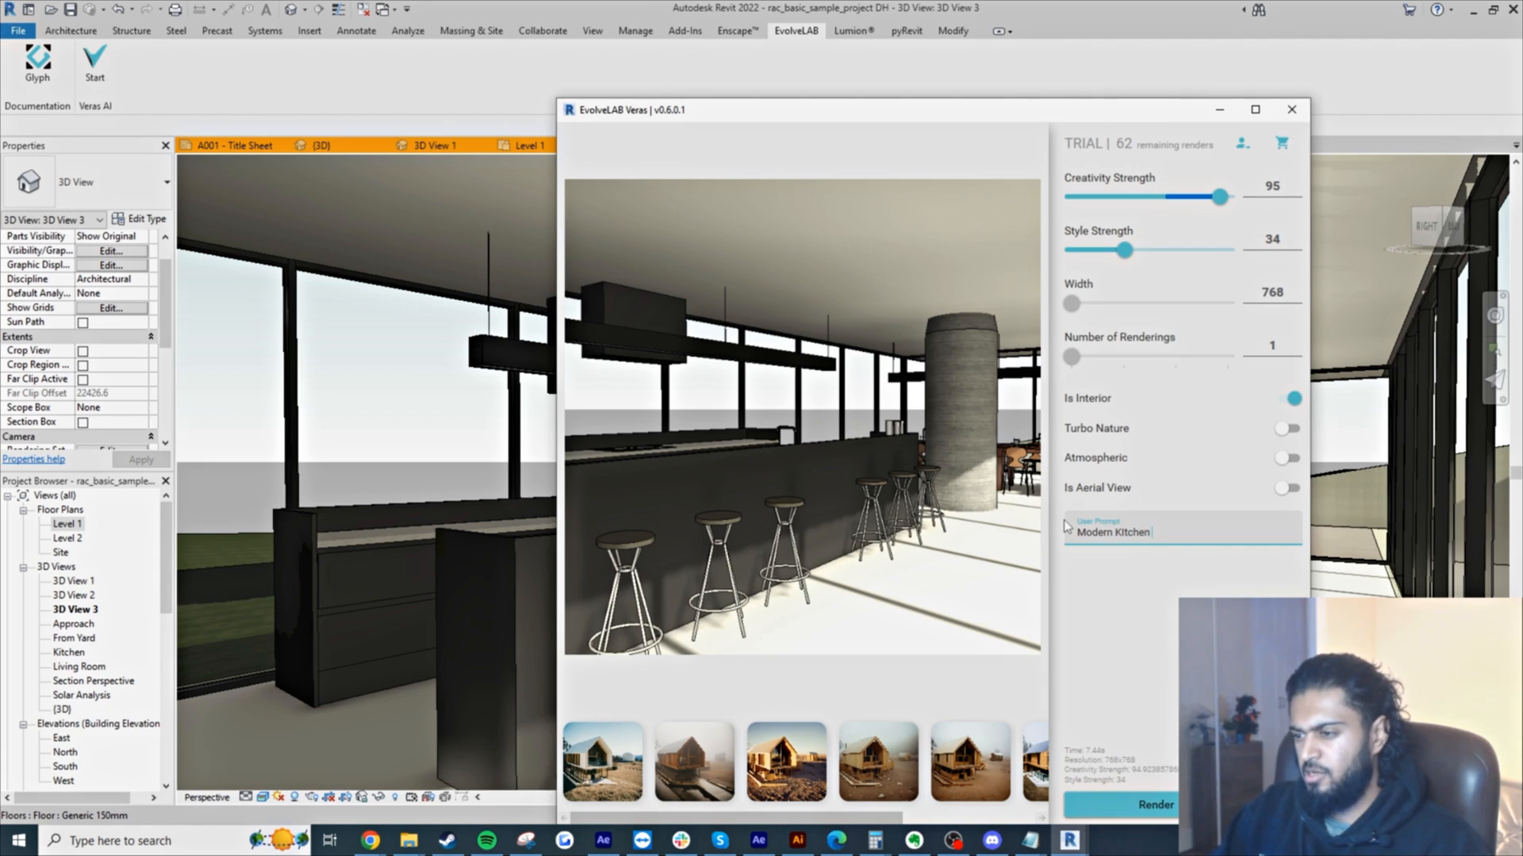
{"action": "type", "text": " timber floors"}
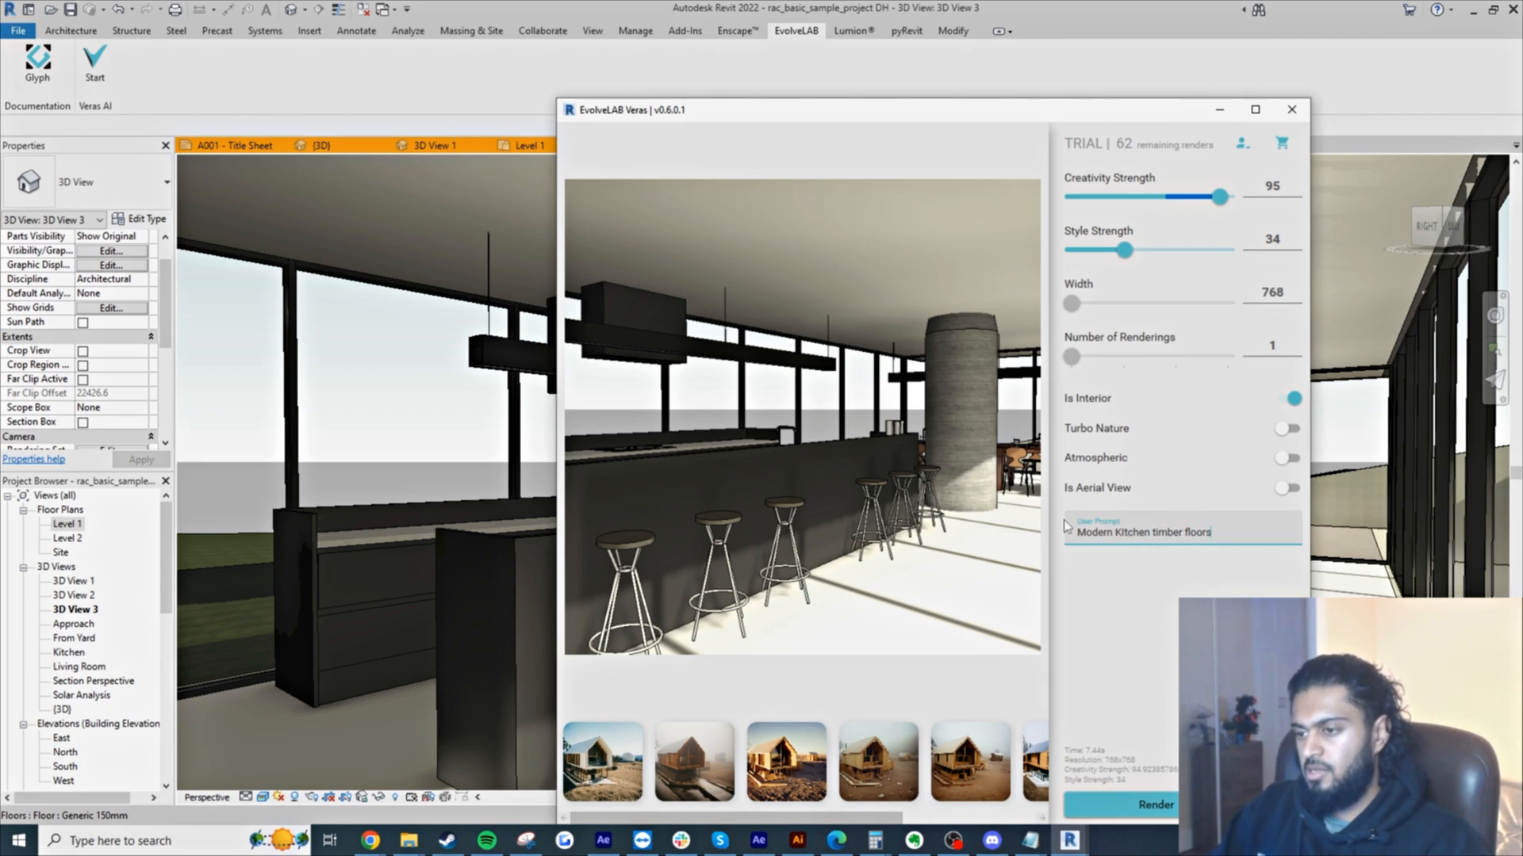
{"action": "type", "text": " luxur"}
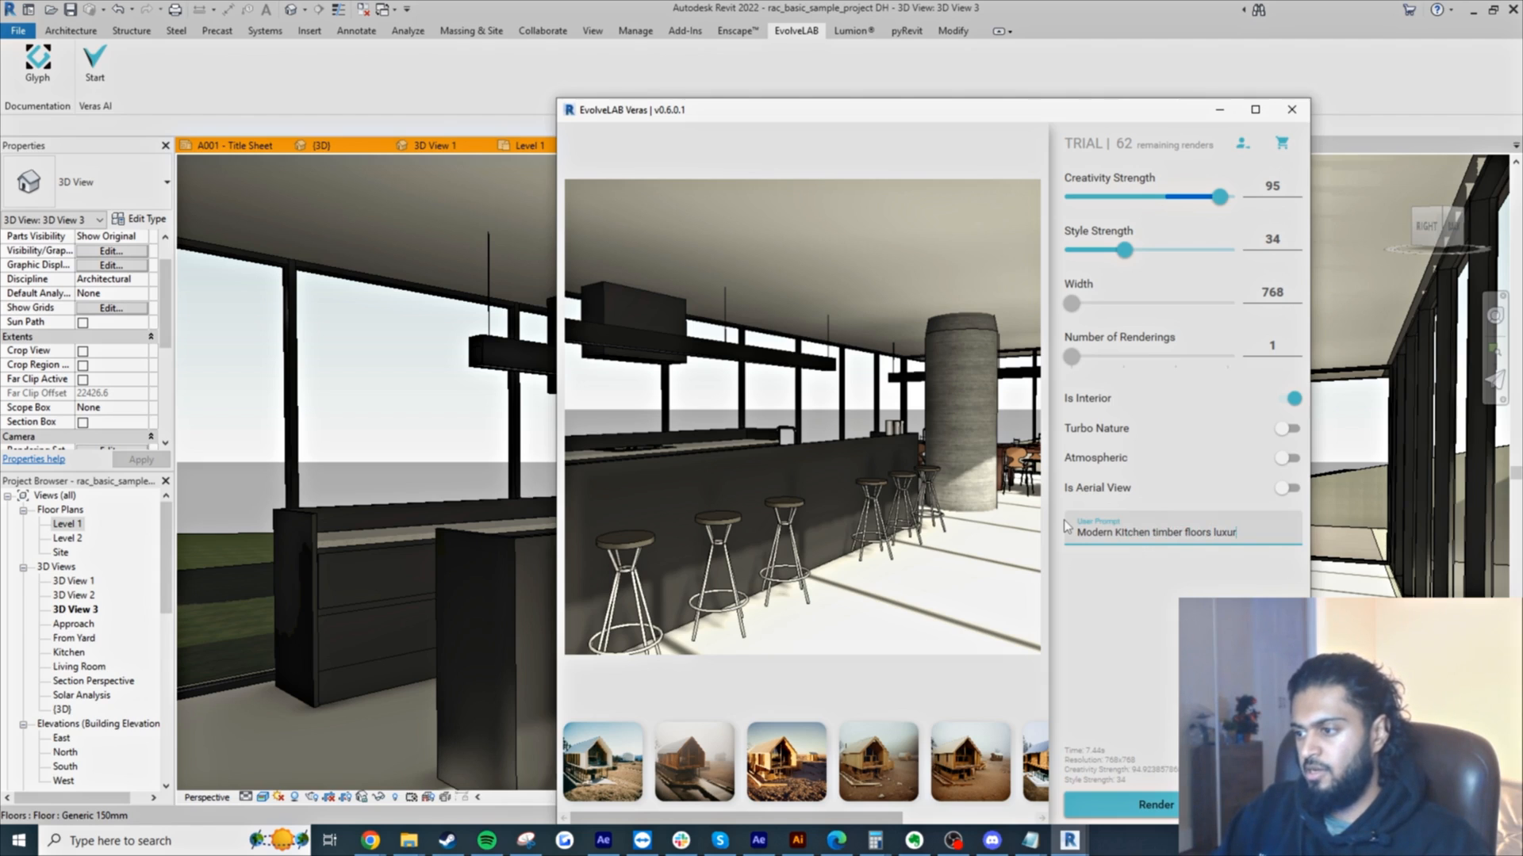
{"action": "type", "text": "y, backgrou"}
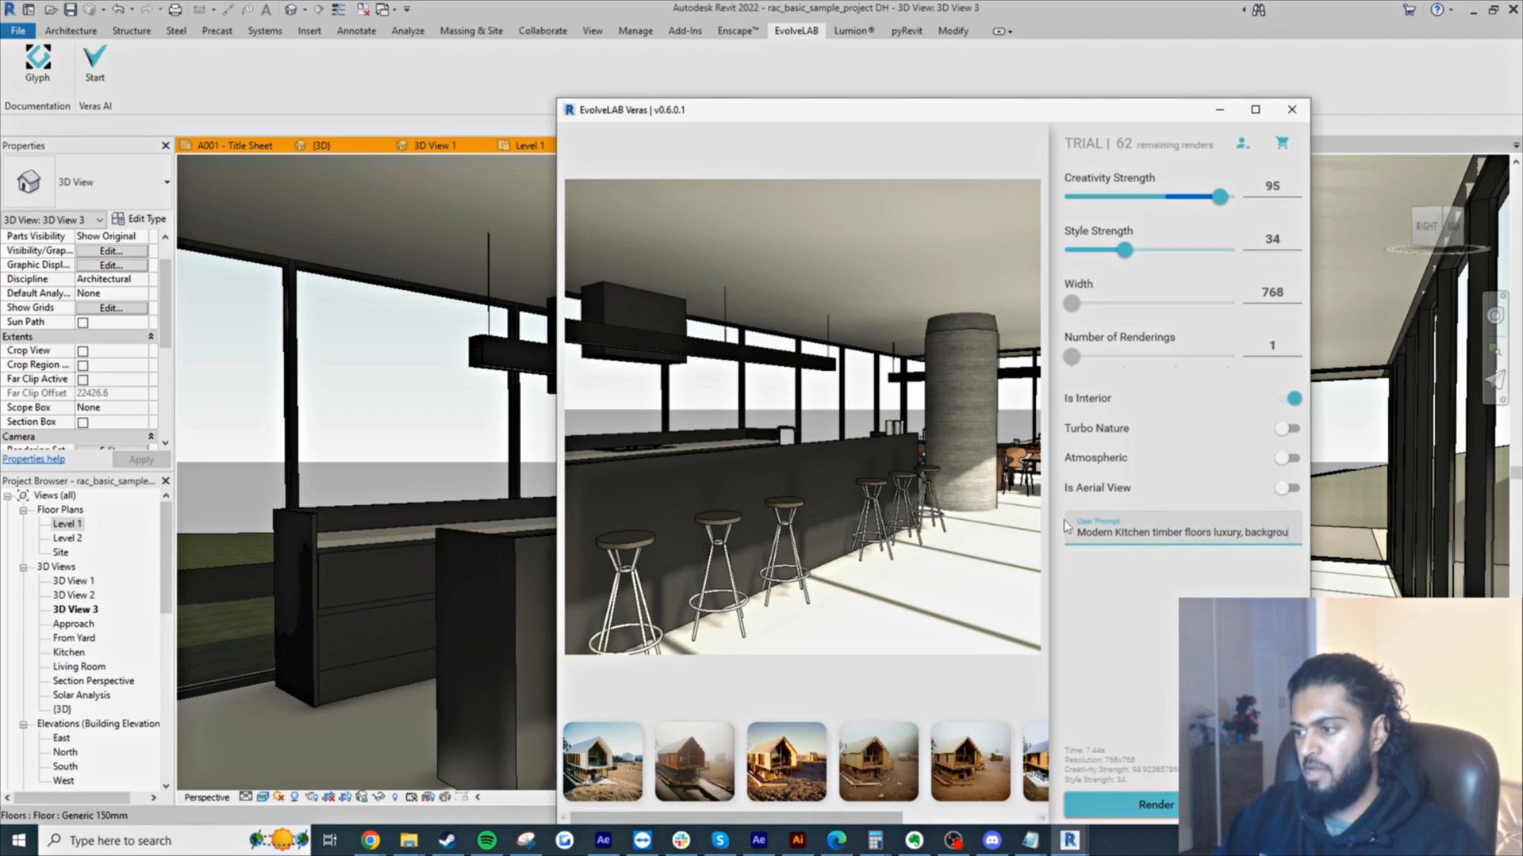
{"action": "type", "text": "nd night"}
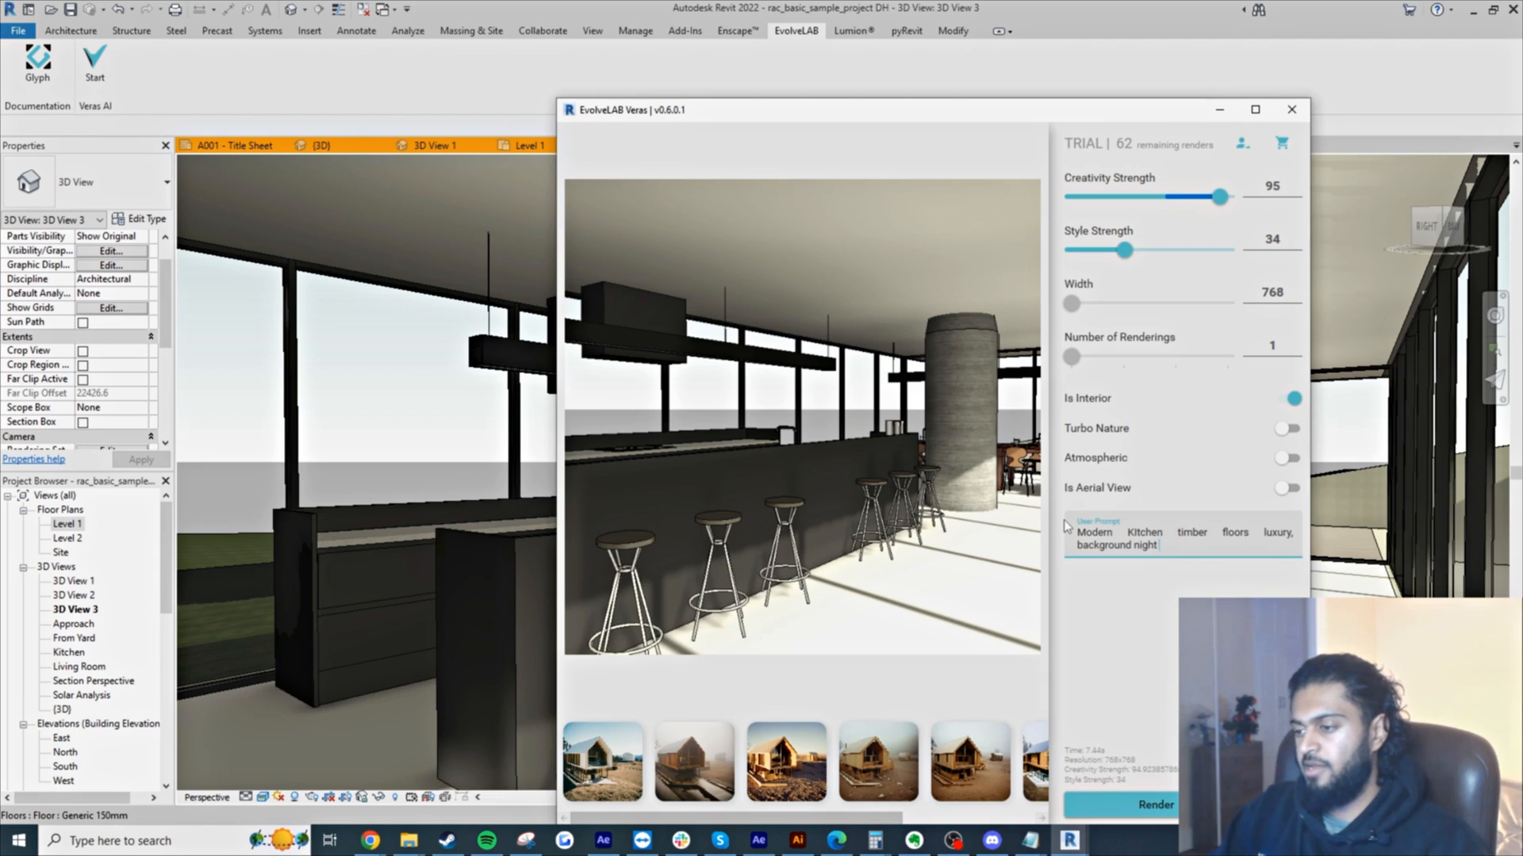
{"action": "type", "text": " forest gard"}
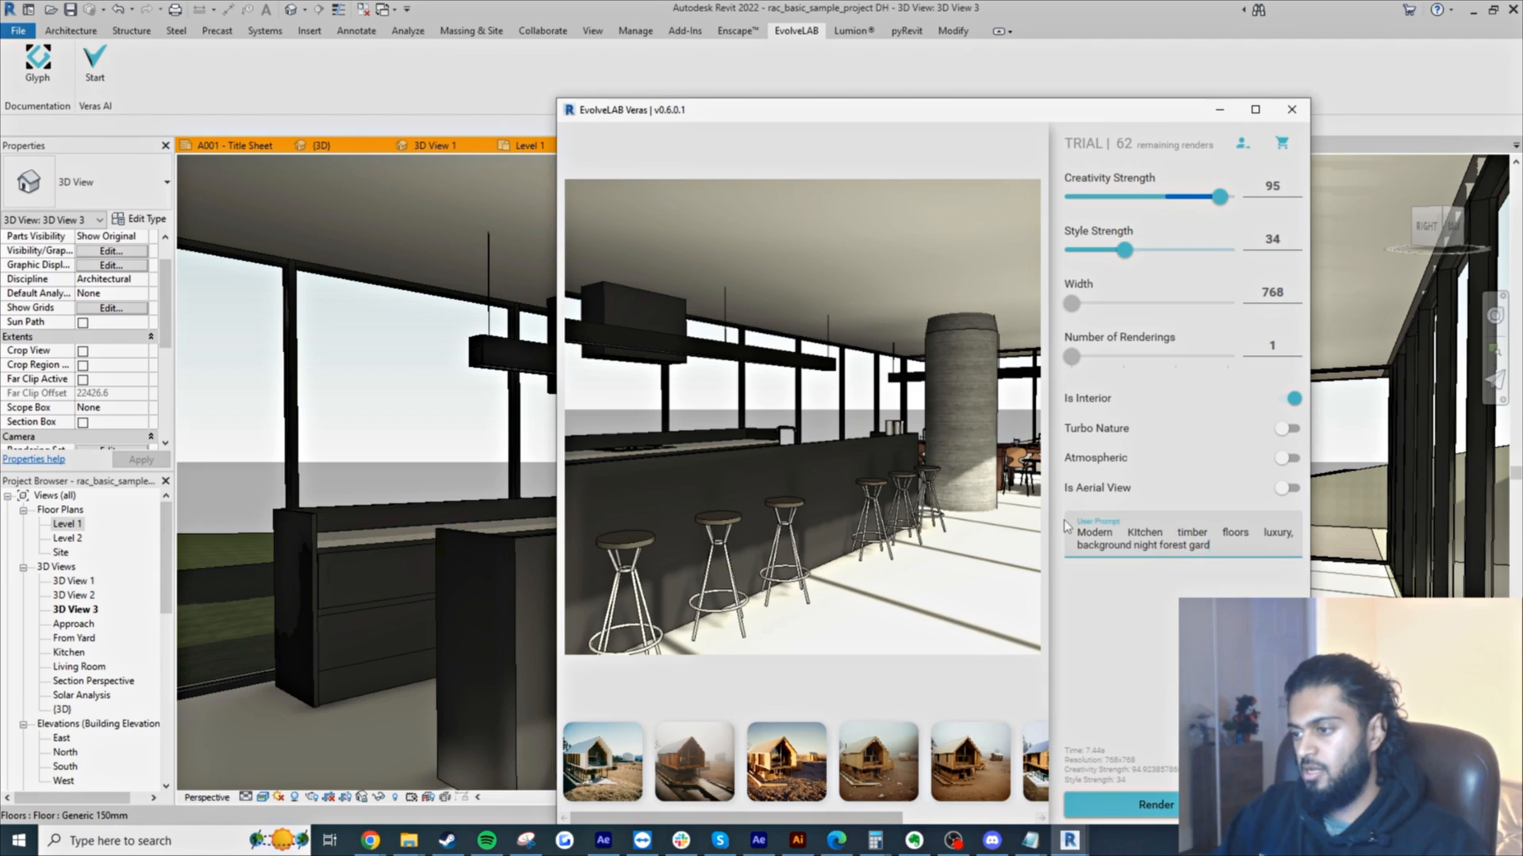
{"action": "type", "text": "en"}
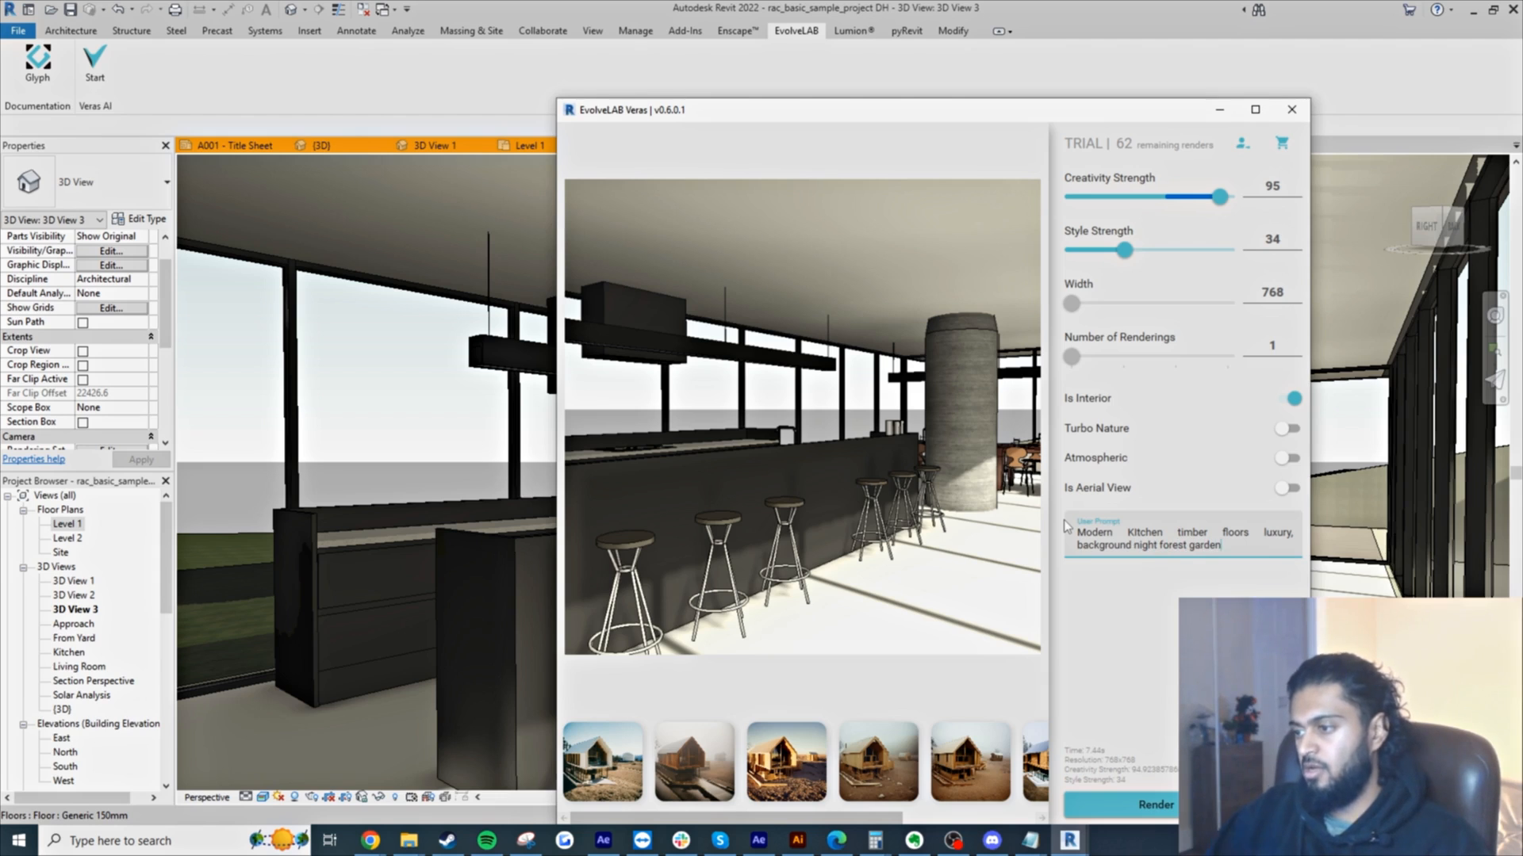
{"action": "left_click", "coordinate": [1156, 806]}
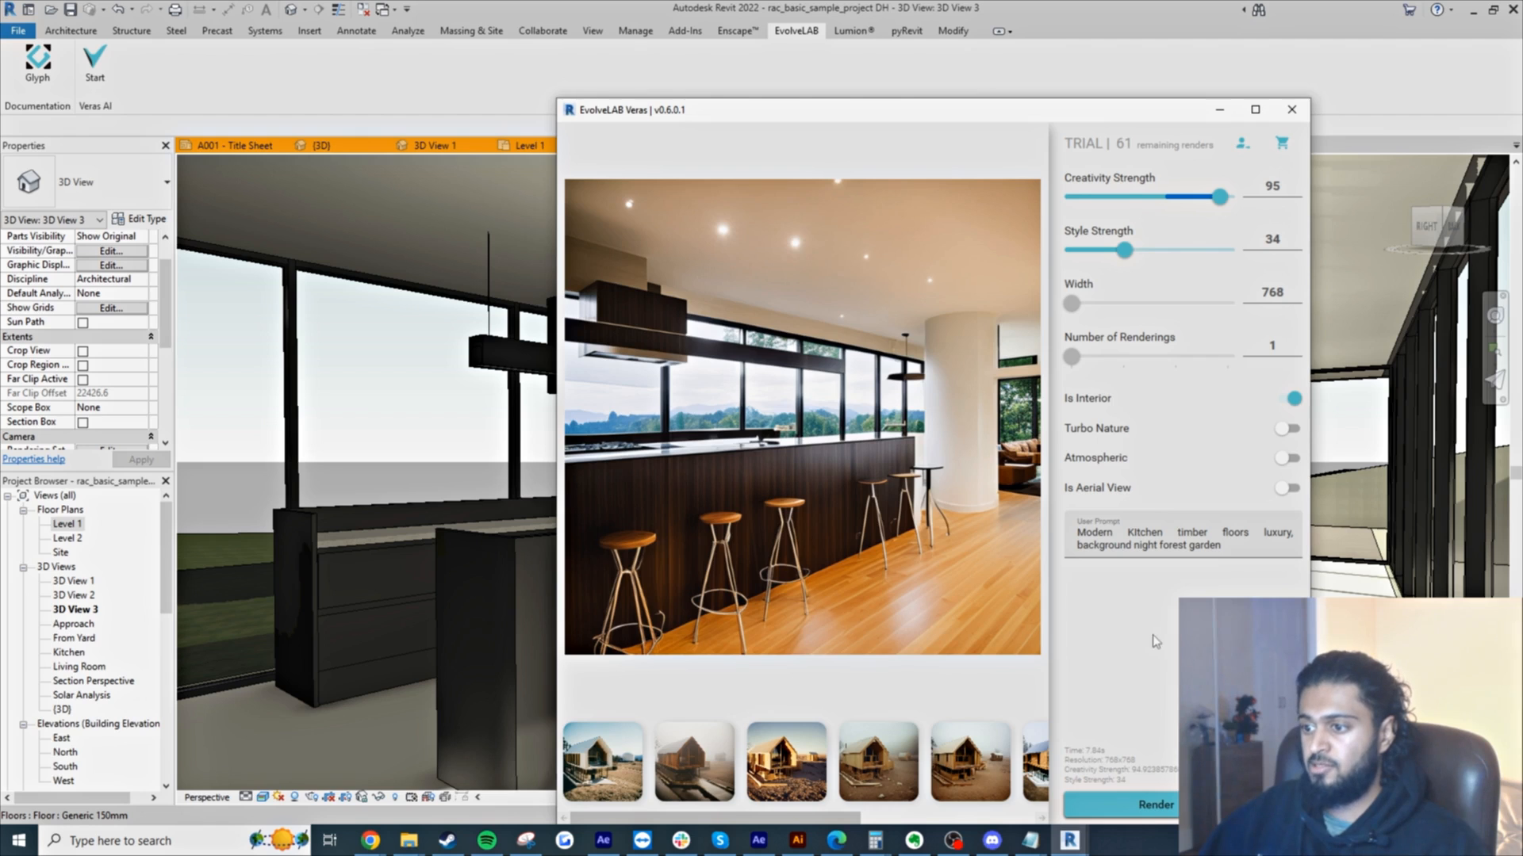
- Compare the timber-floor kitchen render with the Revit preview by switching the image back and forth
{"action": "right_click", "coordinate": [743, 361]}
{"action": "left_click", "coordinate": [805, 384]}
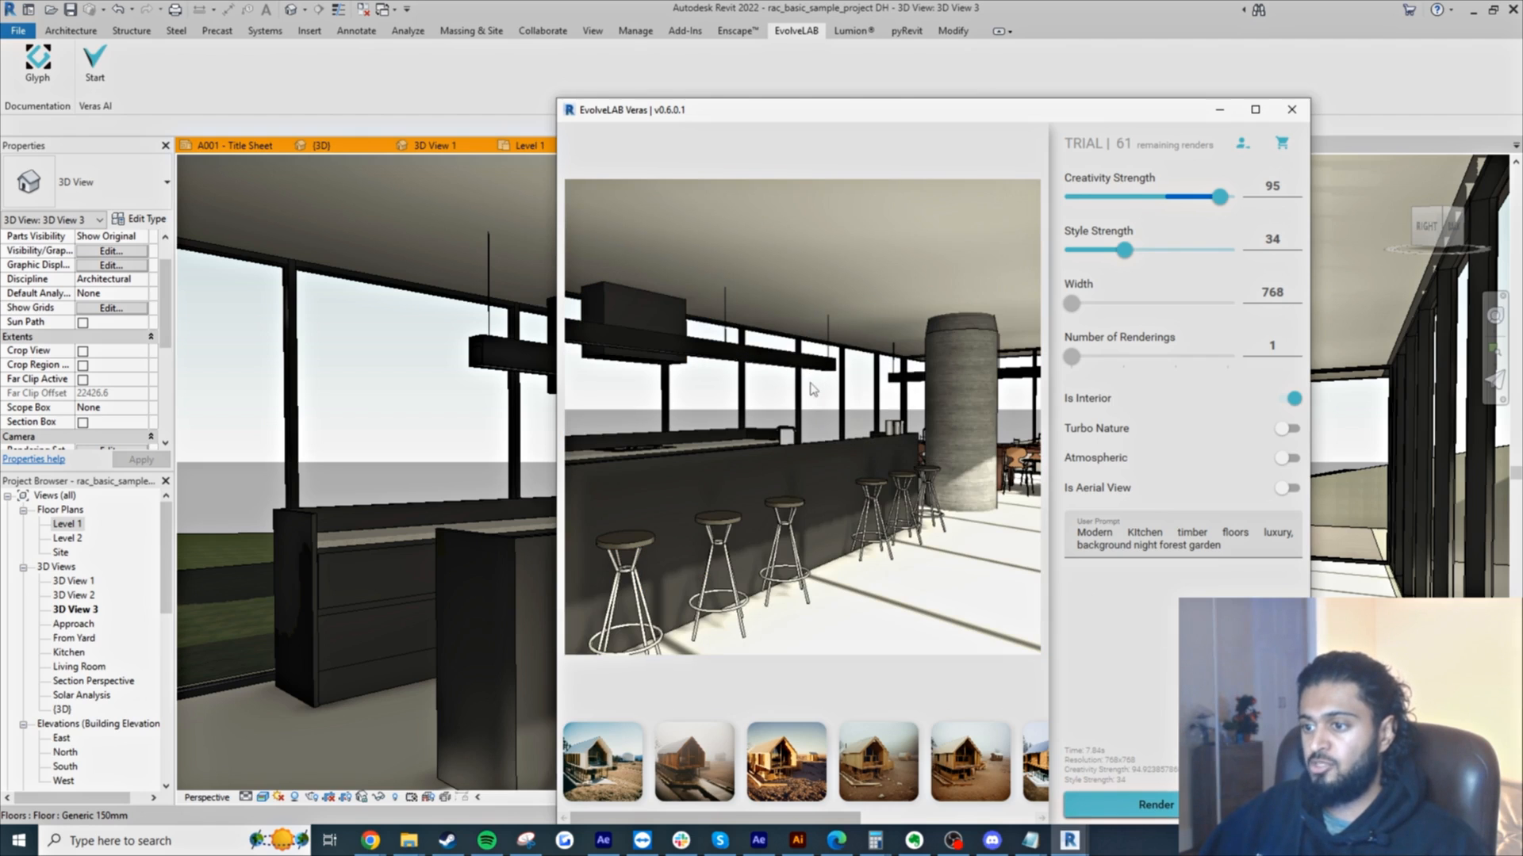
{"action": "right_click", "coordinate": [810, 388]}
{"action": "left_click", "coordinate": [824, 405]}
{"action": "right_click", "coordinate": [816, 392]}
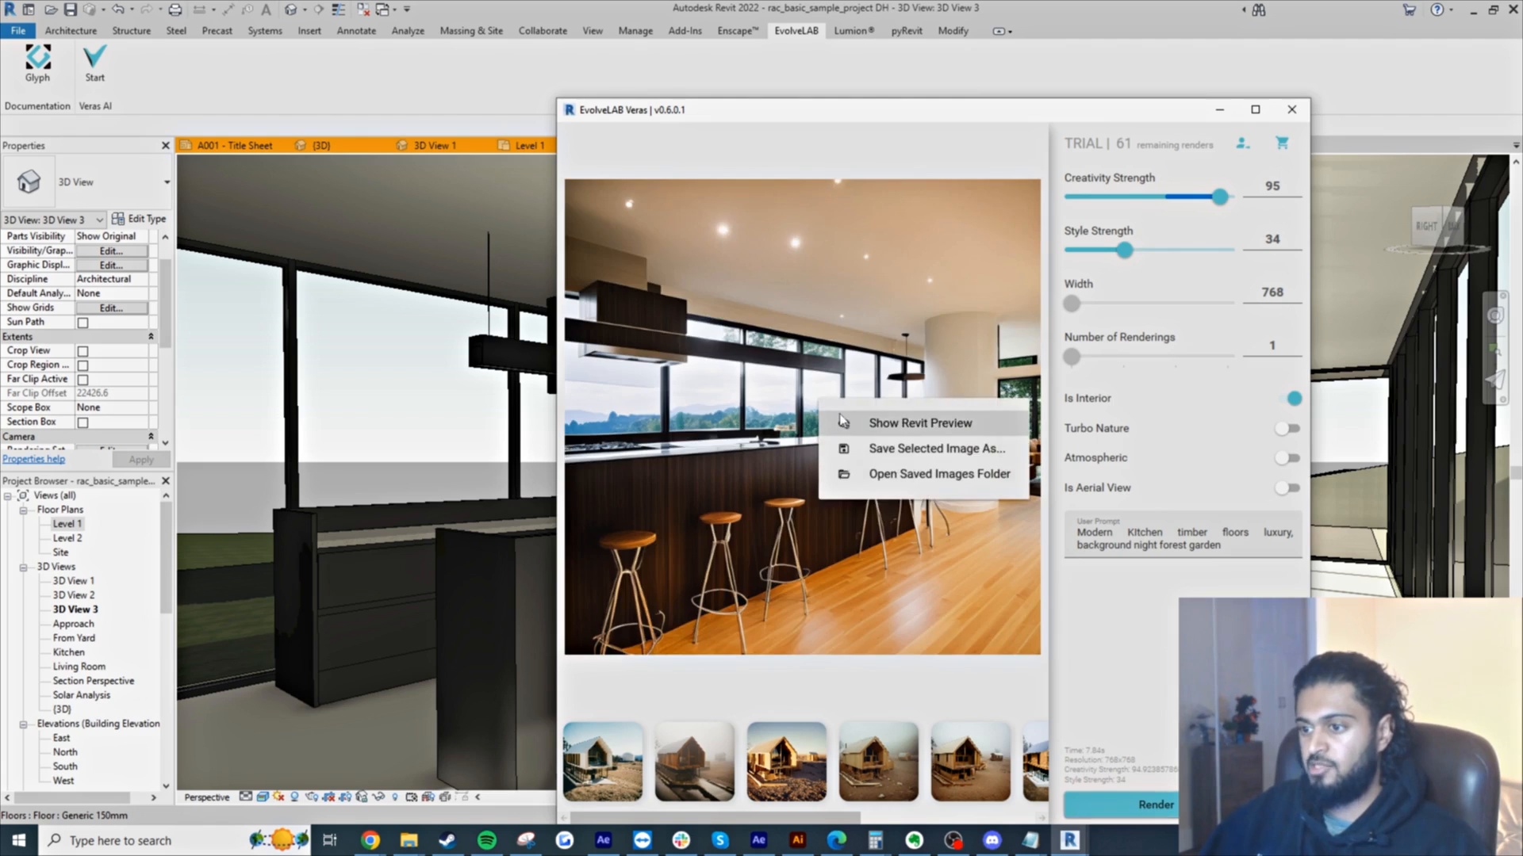
{"action": "left_click", "coordinate": [821, 407]}
{"action": "right_click", "coordinate": [819, 401]}
{"action": "left_click", "coordinate": [829, 409]}
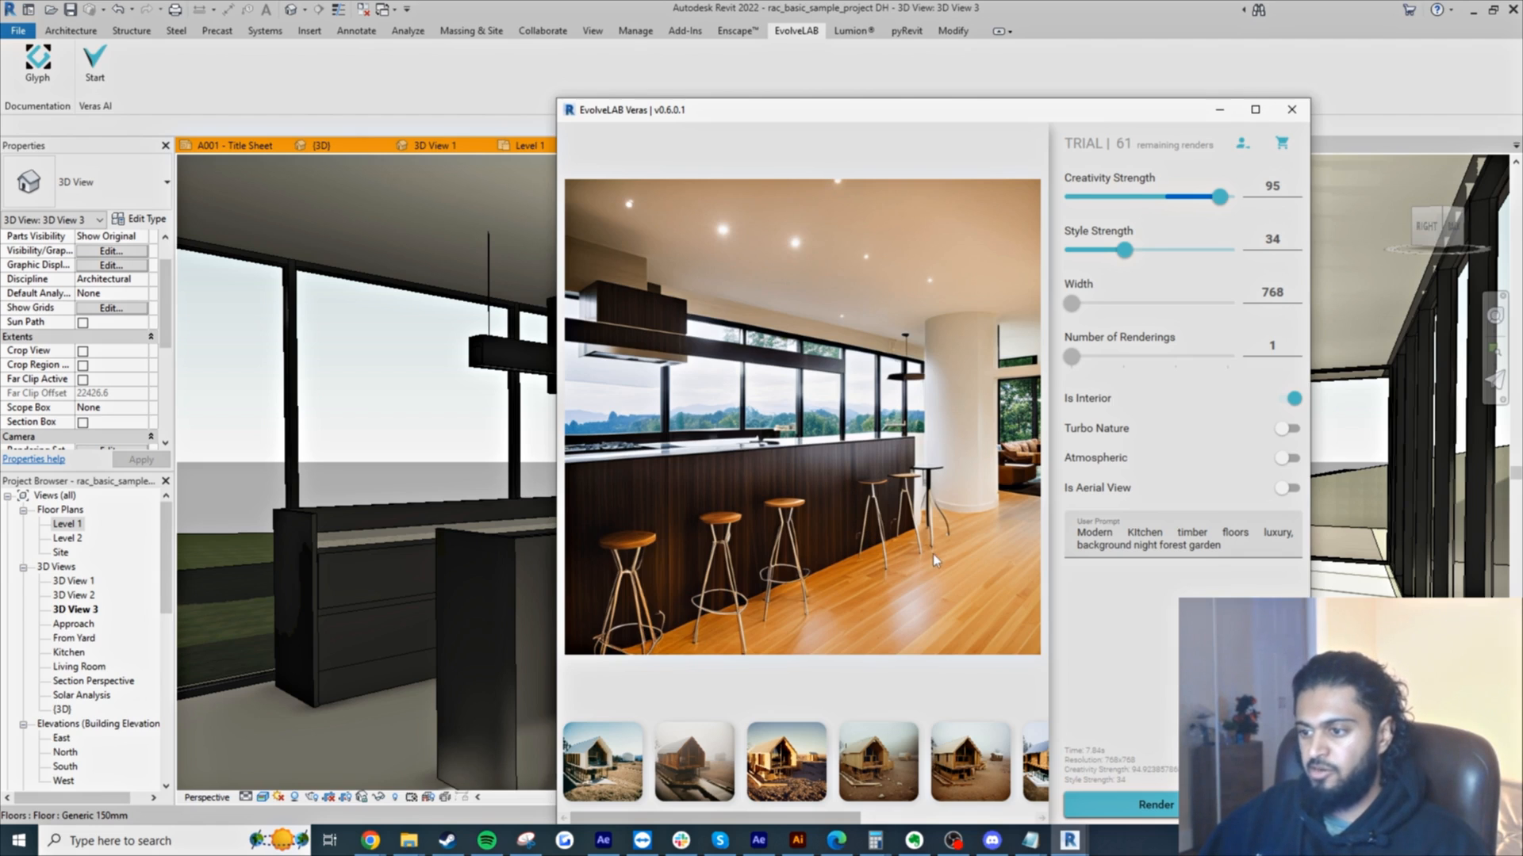
- Replace "timber floors luxury" in the prompt with "marble tiles white counter"
{"action": "left_click", "coordinate": [1221, 545]}
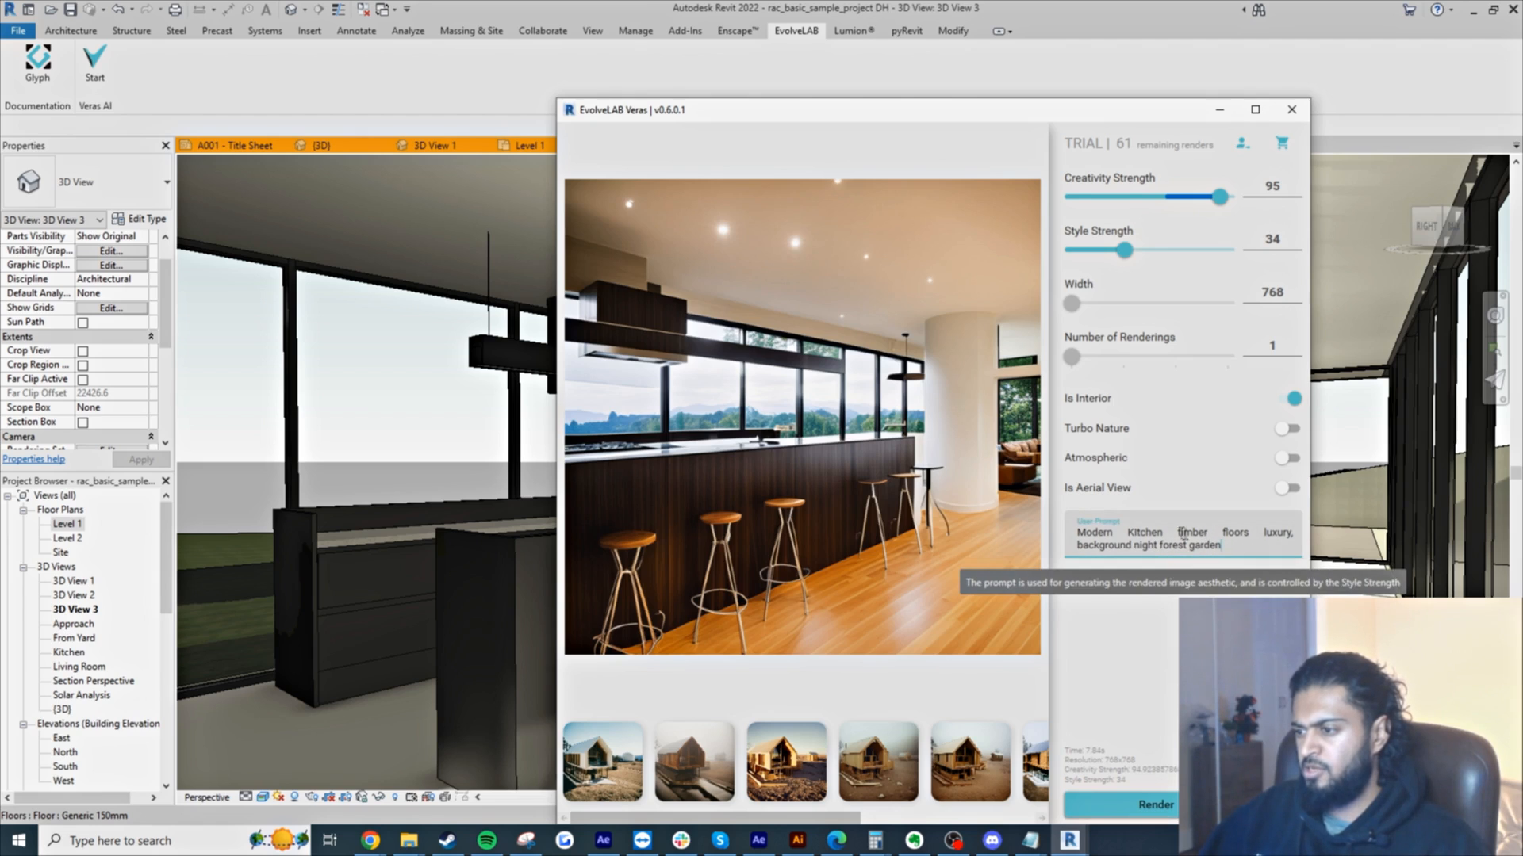
{"action": "left_click_drag", "start_coordinate": [1180, 533], "coordinate": [1253, 539]}
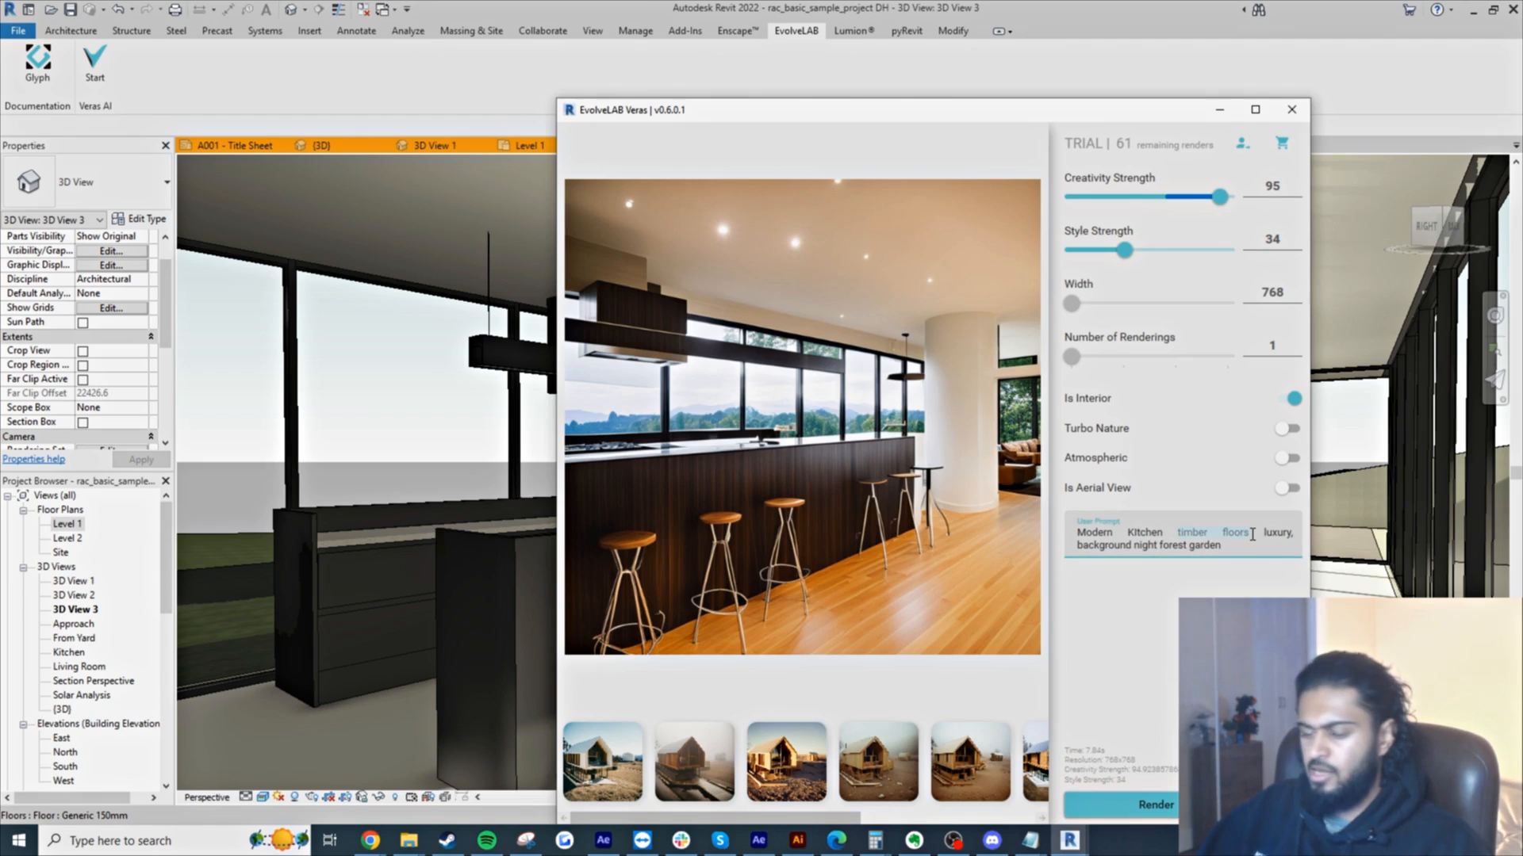
{"action": "type", "text": "marble tiles"}
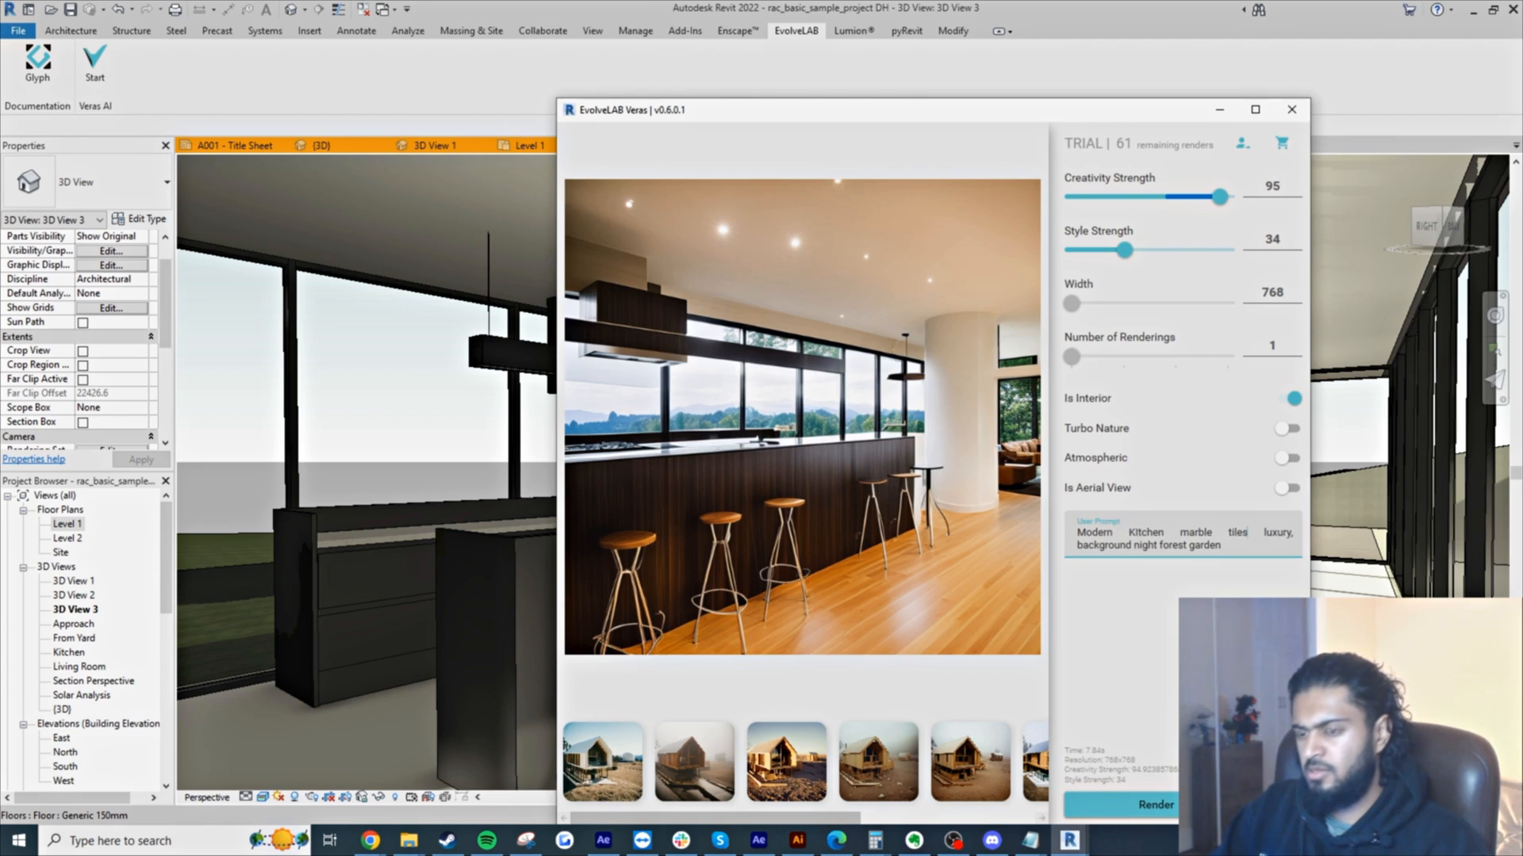
{"action": "type", "text": " white cou"}
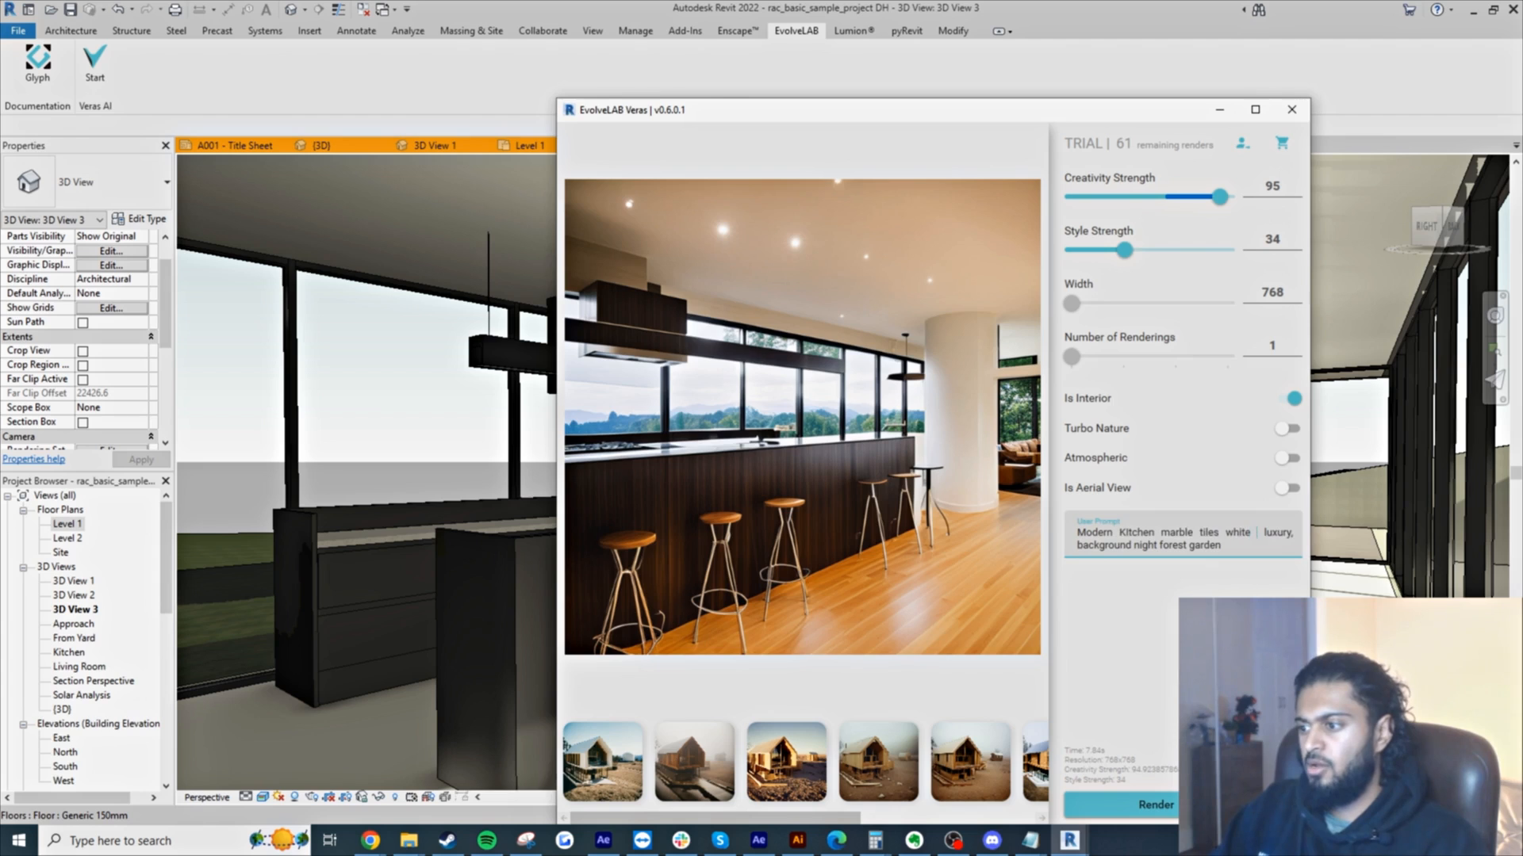
{"action": "type", "text": "nter"}
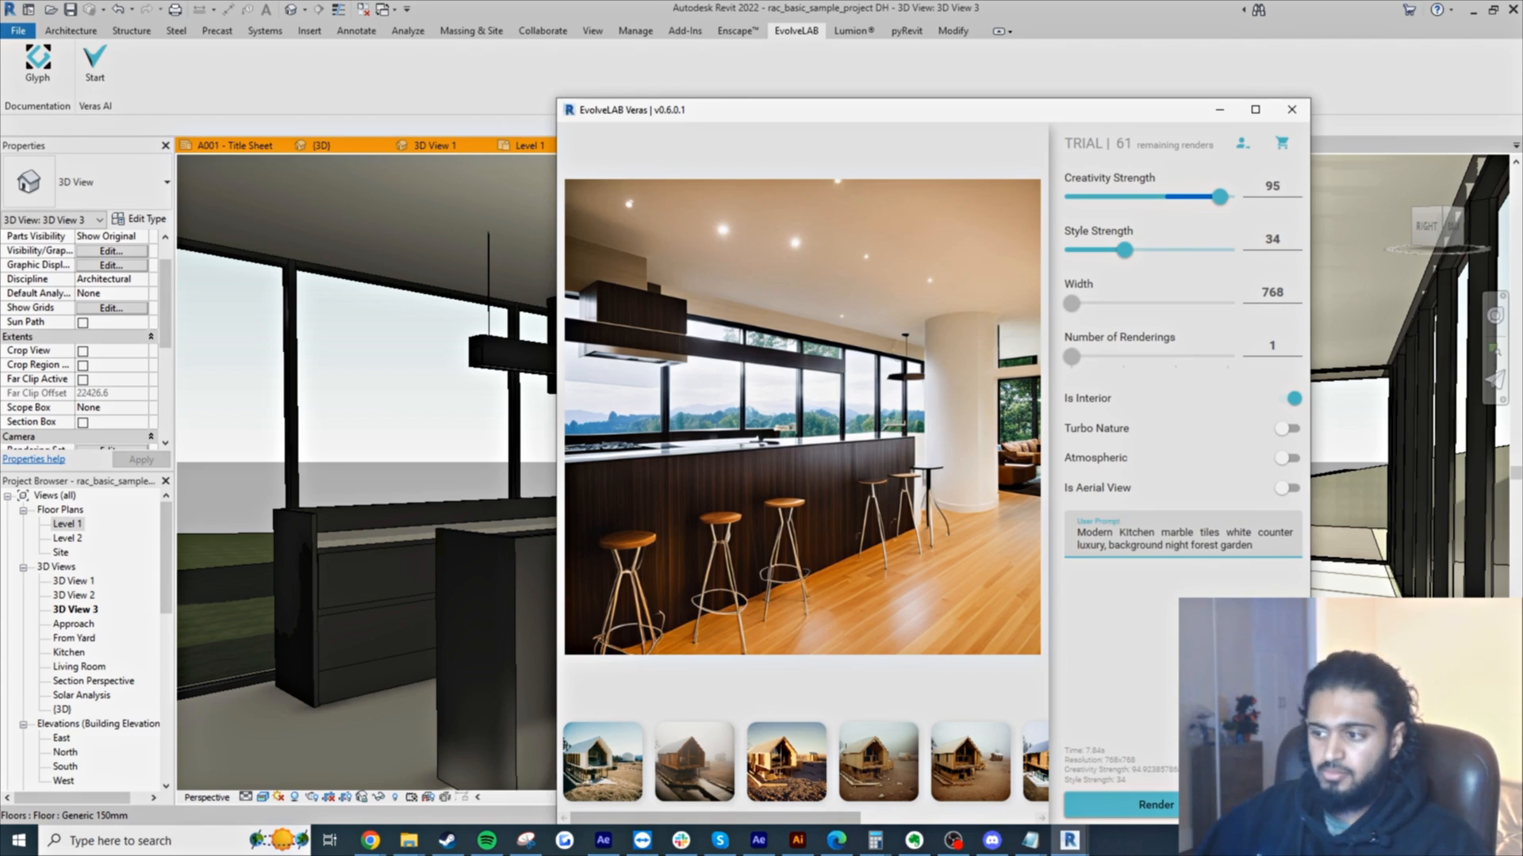
{"action": "left_click_drag", "start_coordinate": [1105, 547], "coordinate": [1085, 551]}
{"action": "key", "text": "BackSpace"}
{"action": "key", "text": "BackSpace"}
{"action": "key", "text": "BackSpace"}
{"action": "key", "text": "BackSpace"}
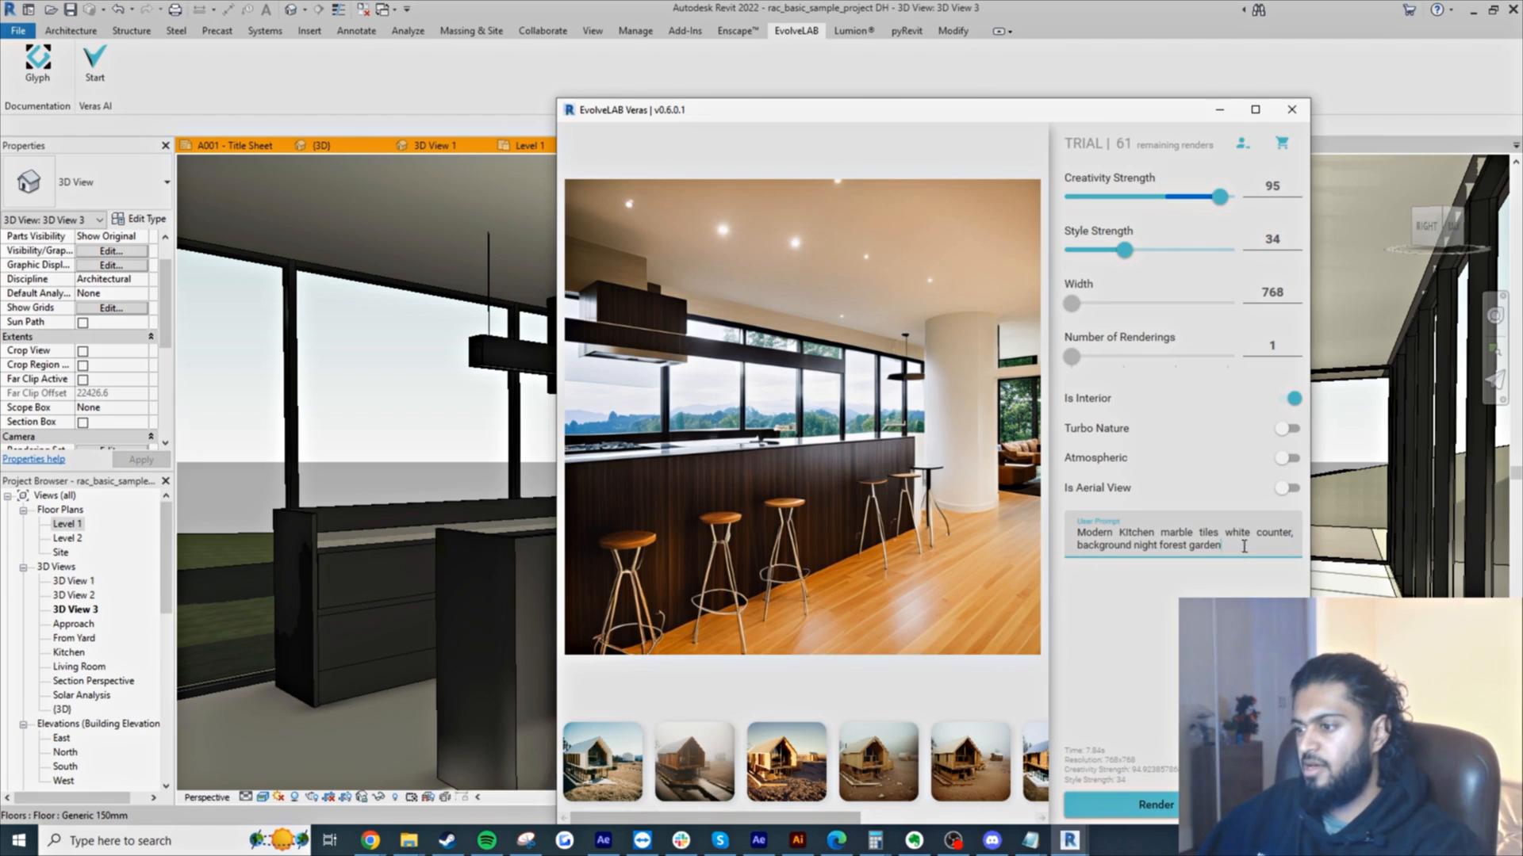
- Change the prompt's background to "snowy garden" and render the kitchen
{"action": "left_click_drag", "start_coordinate": [1223, 547], "coordinate": [1147, 547]}
{"action": "type", "text": "s"}
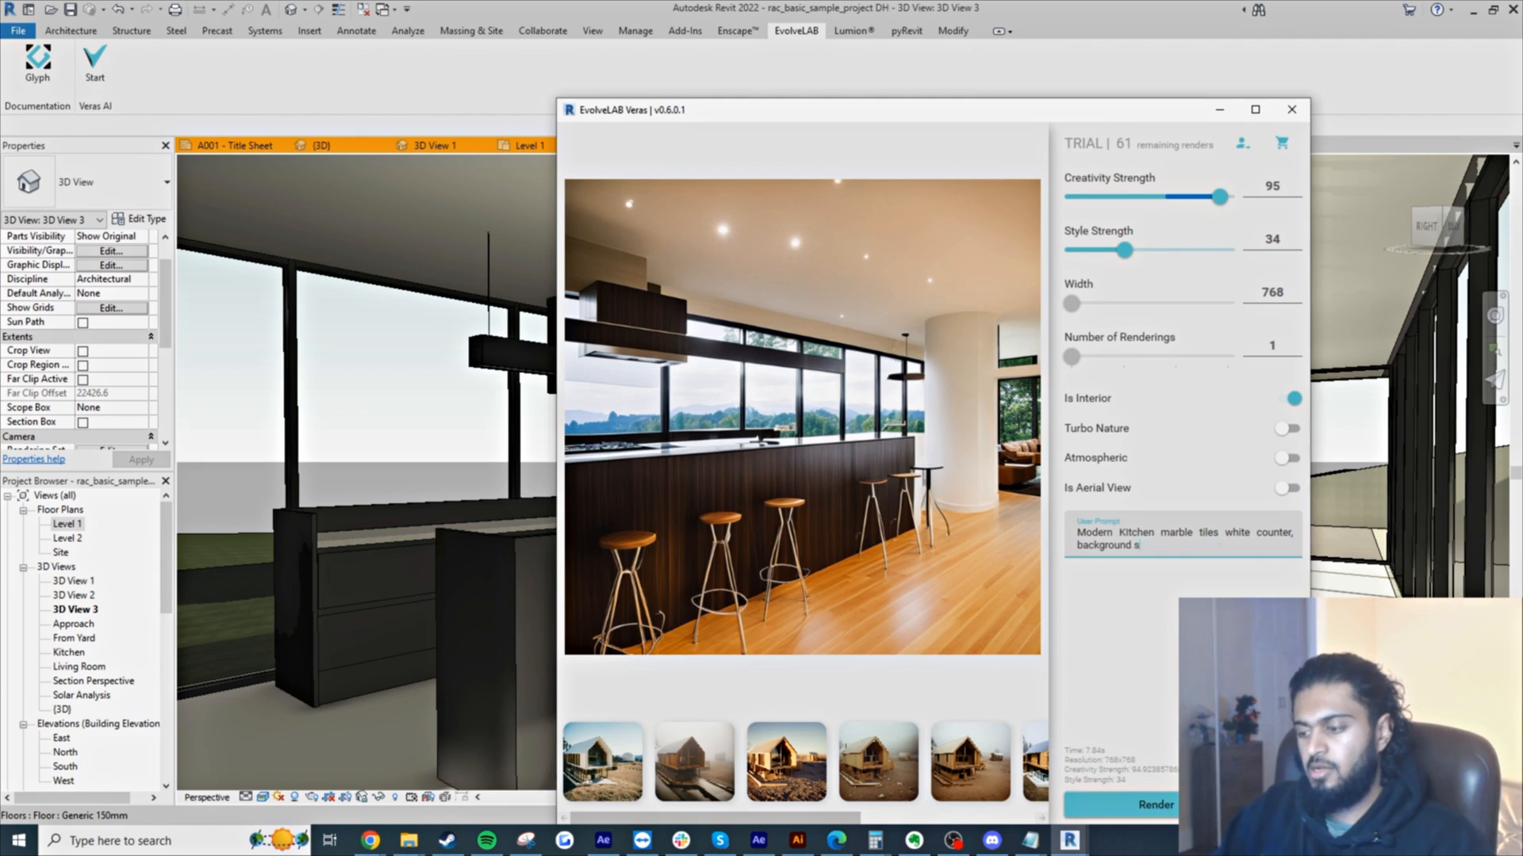
{"action": "type", "text": "nowy garde"}
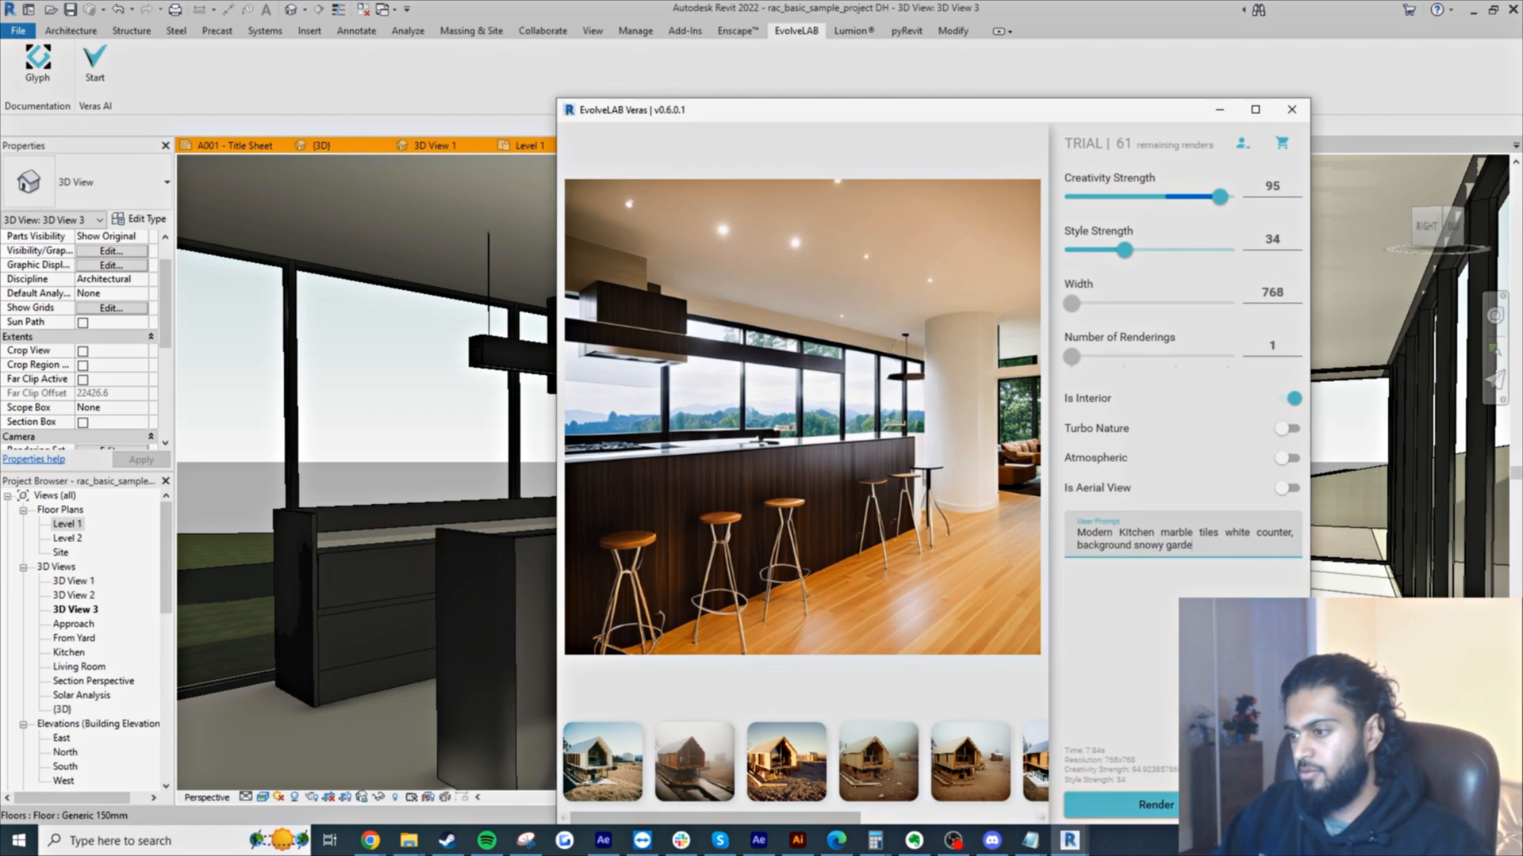
{"action": "type", "text": "n"}
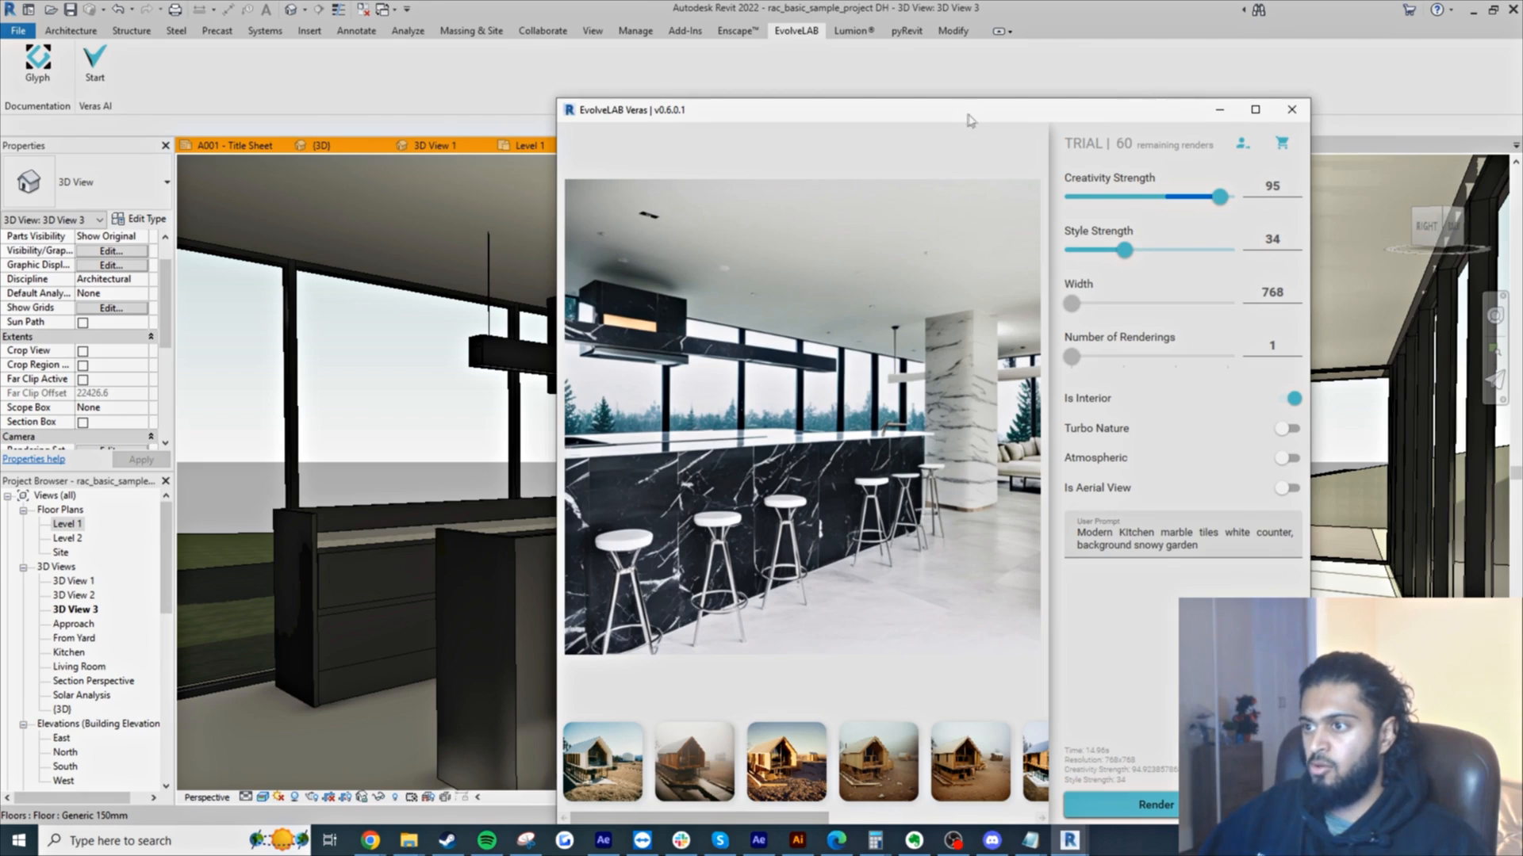
- Move the Veras window off the model and steer 3D View 3 closer along the kitchen island and bar stools
{"action": "left_click_drag", "start_coordinate": [968, 116], "coordinate": [1195, 106]}
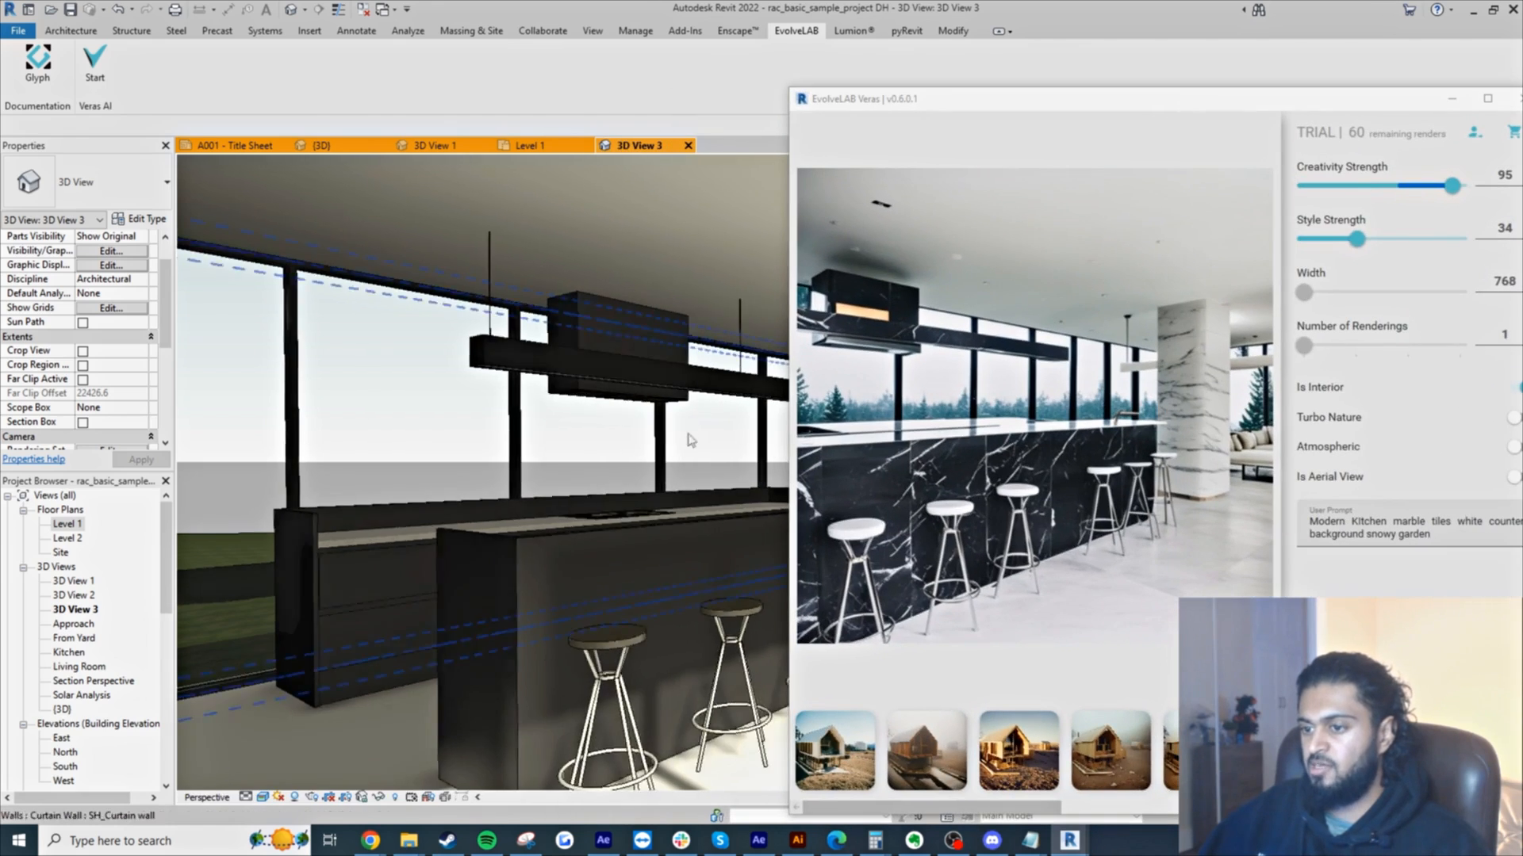
{"action": "middle_click_drag", "start_coordinate": [761, 444], "coordinate": [520, 449], "text": "shift"}
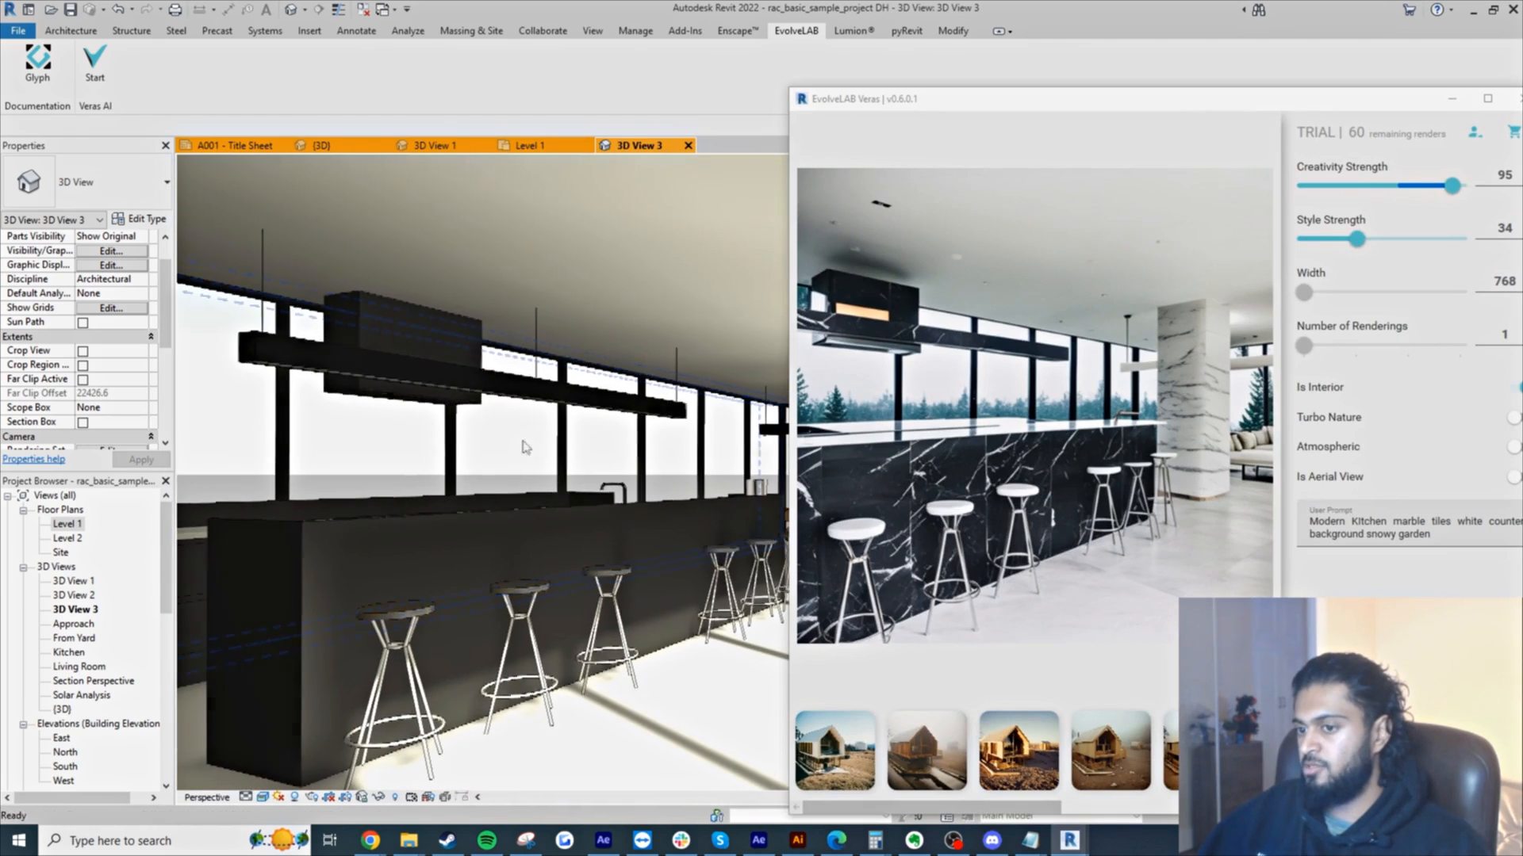
{"action": "key", "text": "shift+w"}
{"action": "left_click_drag", "start_coordinate": [555, 468], "coordinate": [594, 459]}
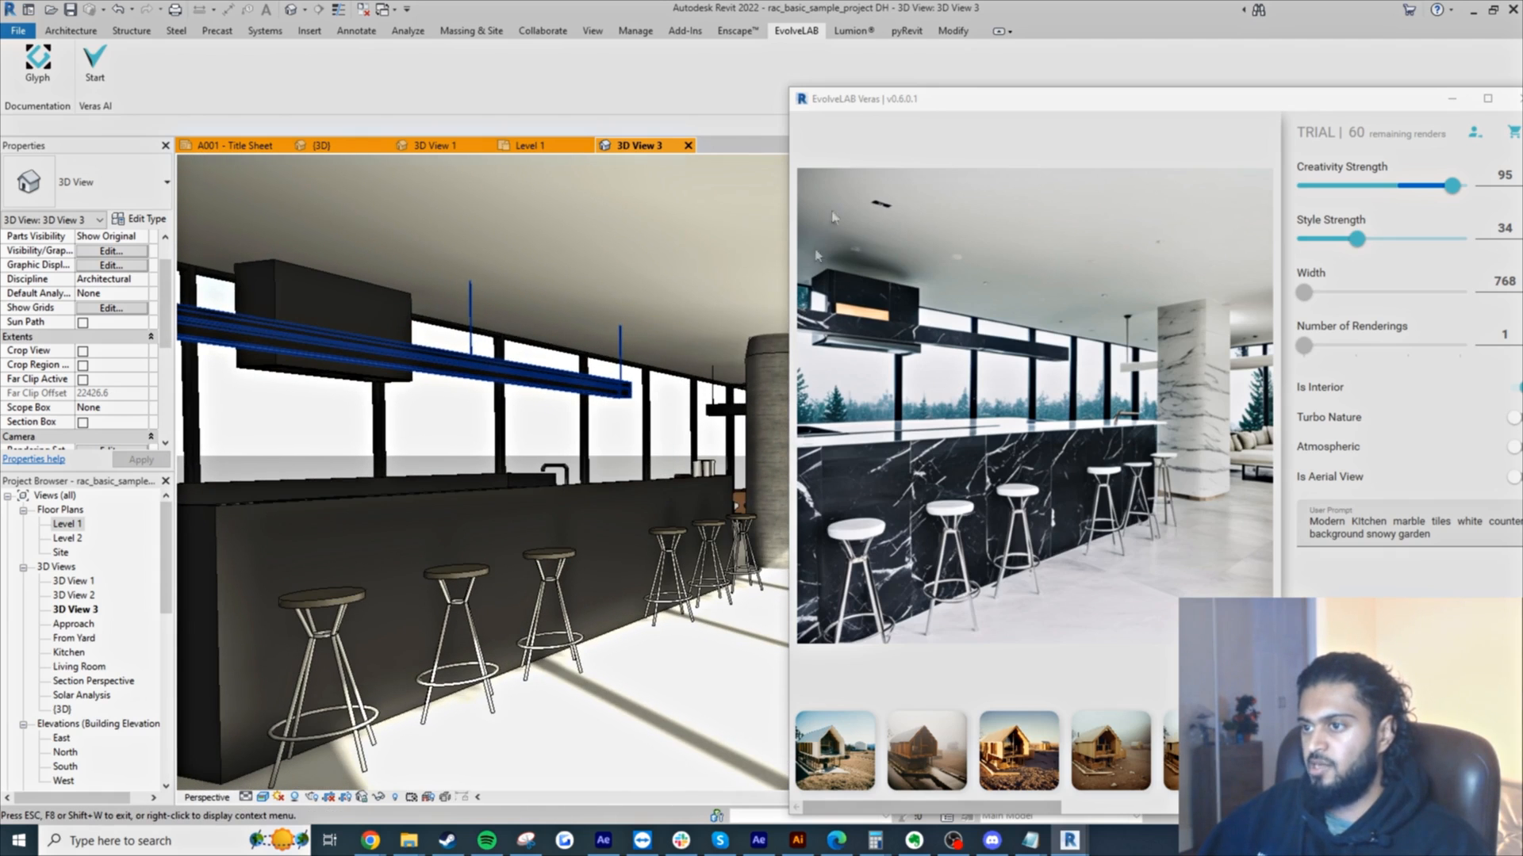
{"action": "left_click_drag", "start_coordinate": [1138, 108], "coordinate": [971, 80]}
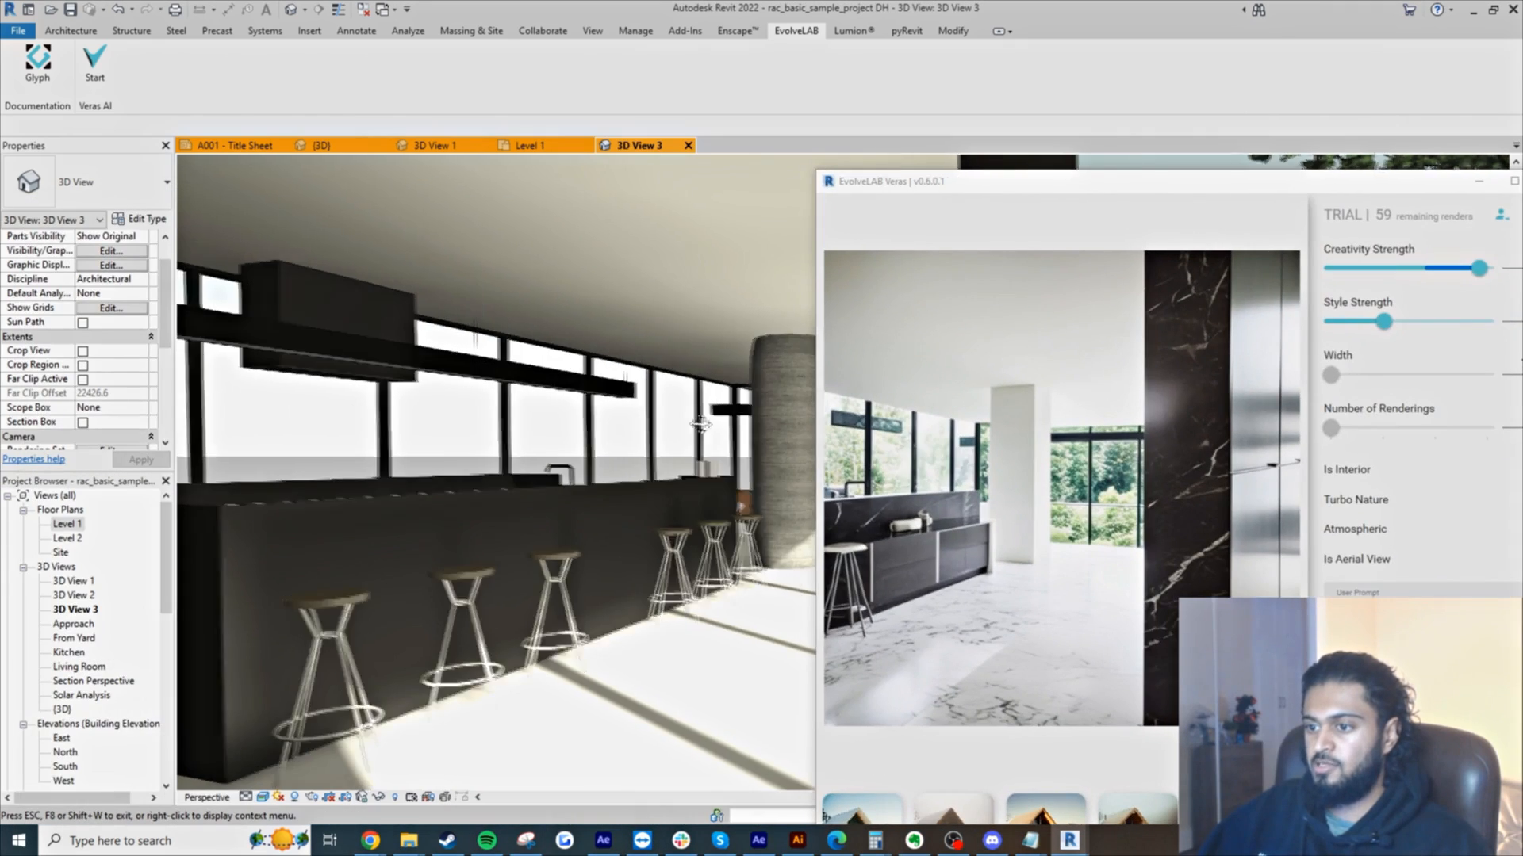
- Turn the camera towards the concrete column, dining table and glazed wall, and bring the Veras window back
{"action": "left_click_drag", "start_coordinate": [701, 424], "coordinate": [678, 424]}
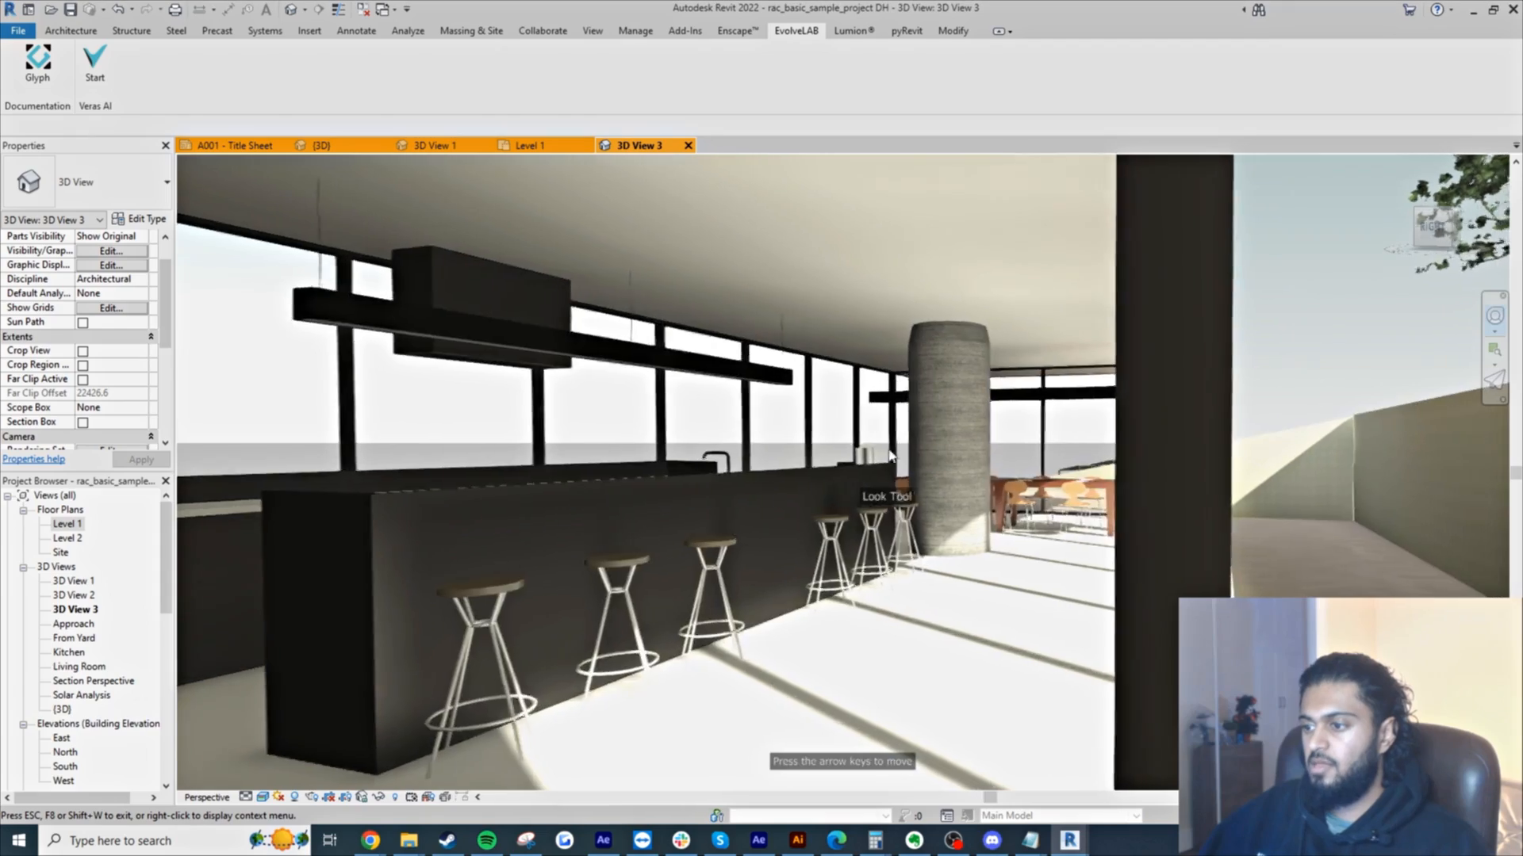
{"action": "left_click_drag", "start_coordinate": [890, 455], "coordinate": [1177, 467]}
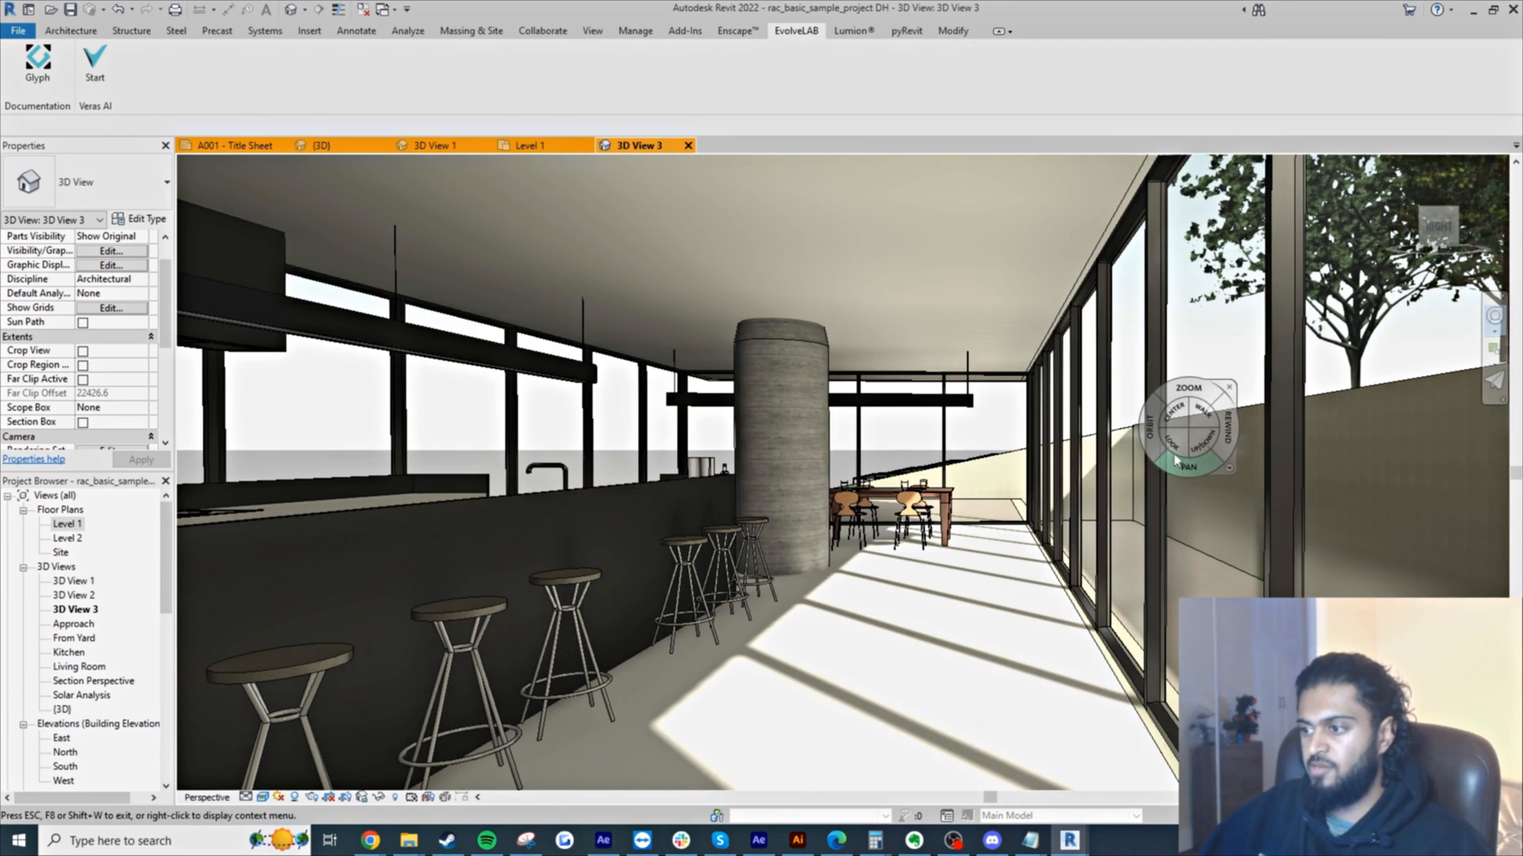
{"action": "mouse_move", "coordinate": [1069, 840]}
{"action": "left_click", "coordinate": [1134, 761]}
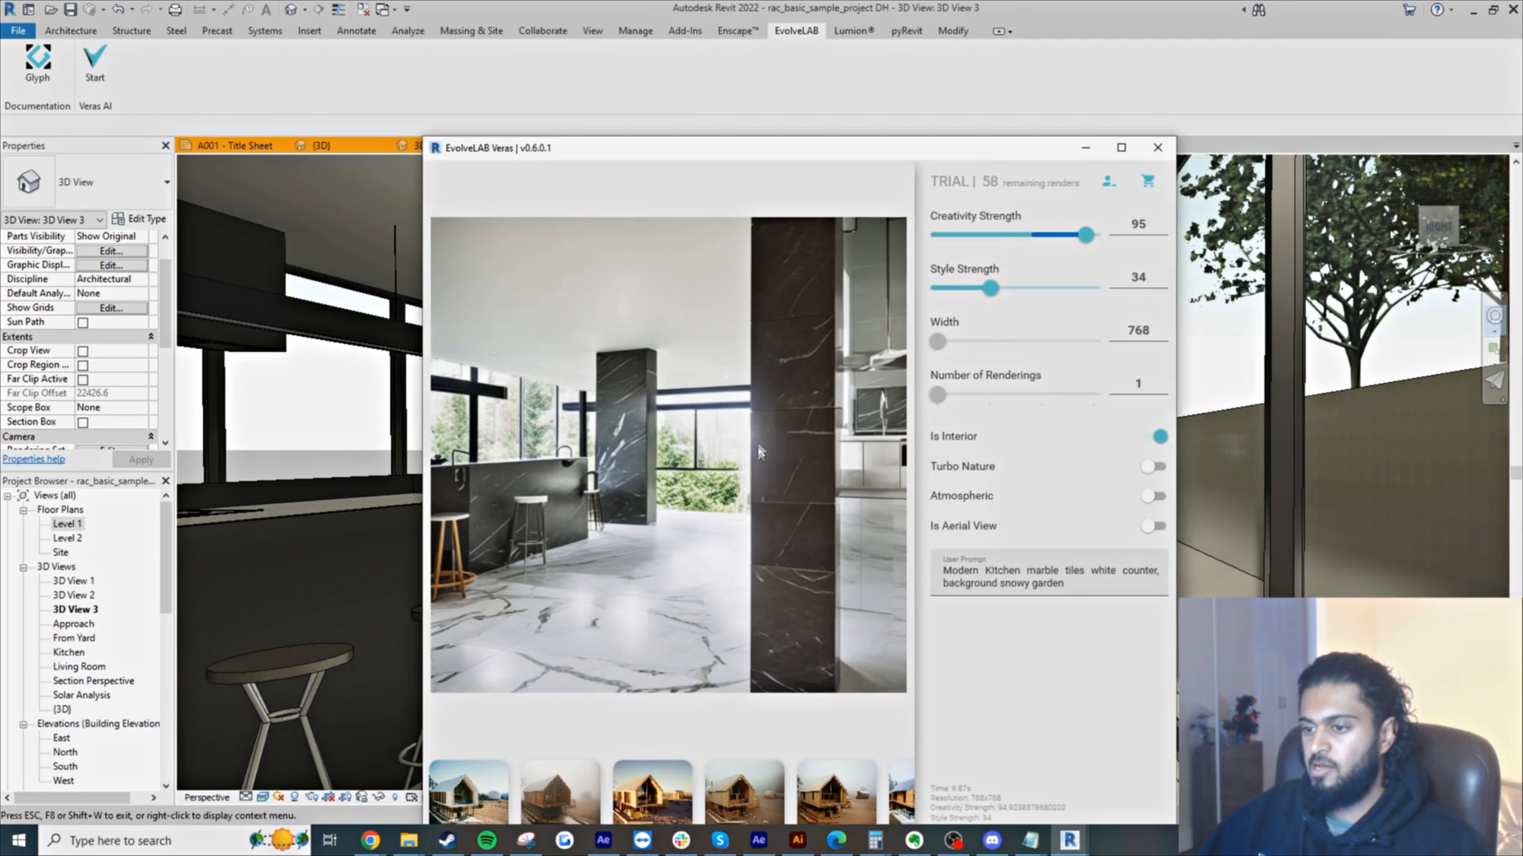
- Load the new camera angle as the Revit preview and render it with the marble kitchen prompt
{"action": "right_click", "coordinate": [775, 399]}
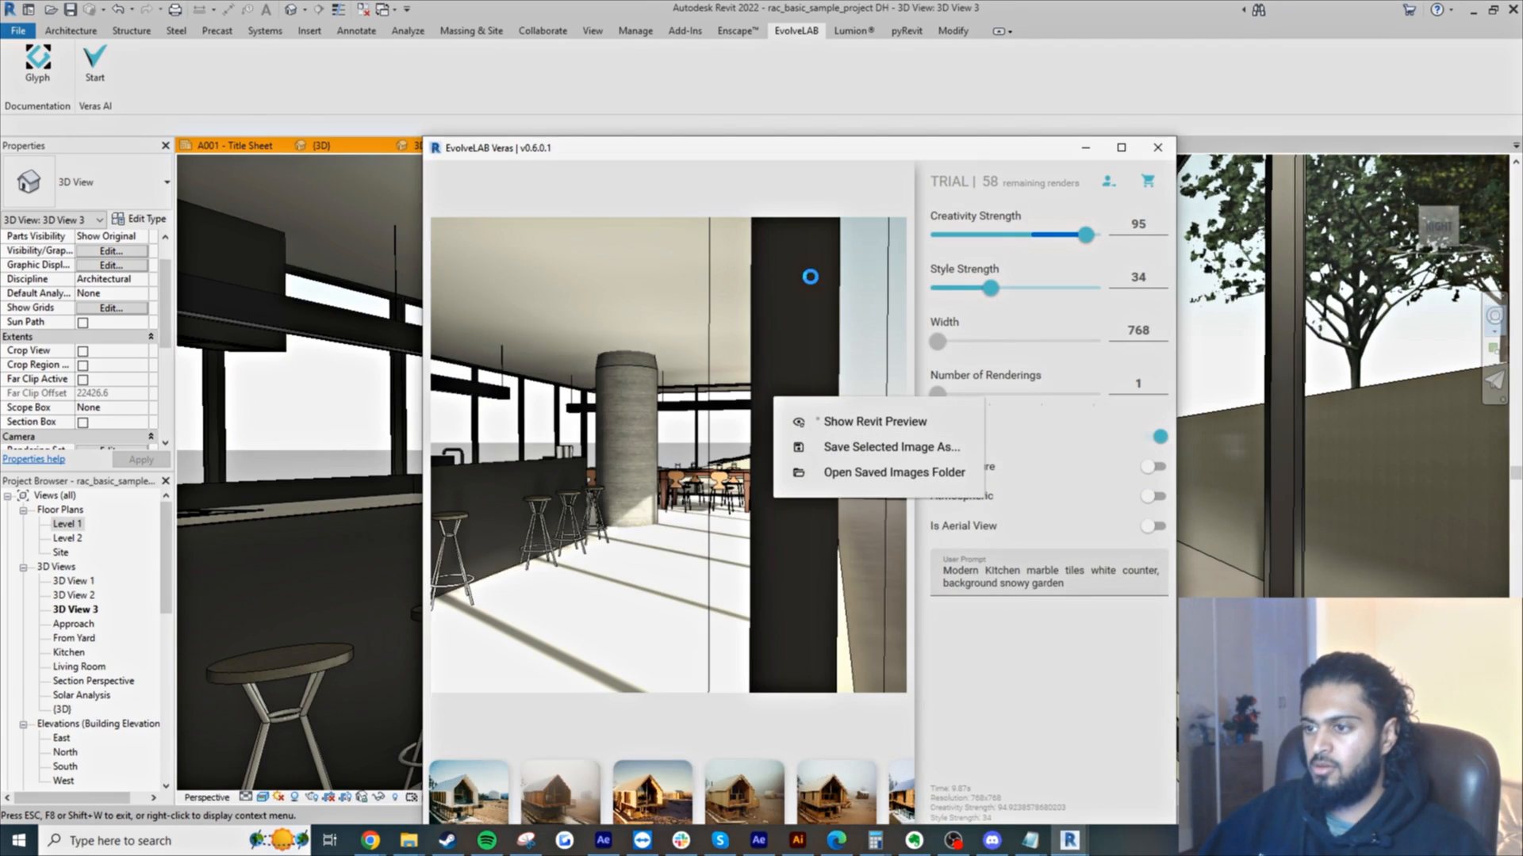
{"action": "left_click_drag", "start_coordinate": [782, 156], "coordinate": [772, 153]}
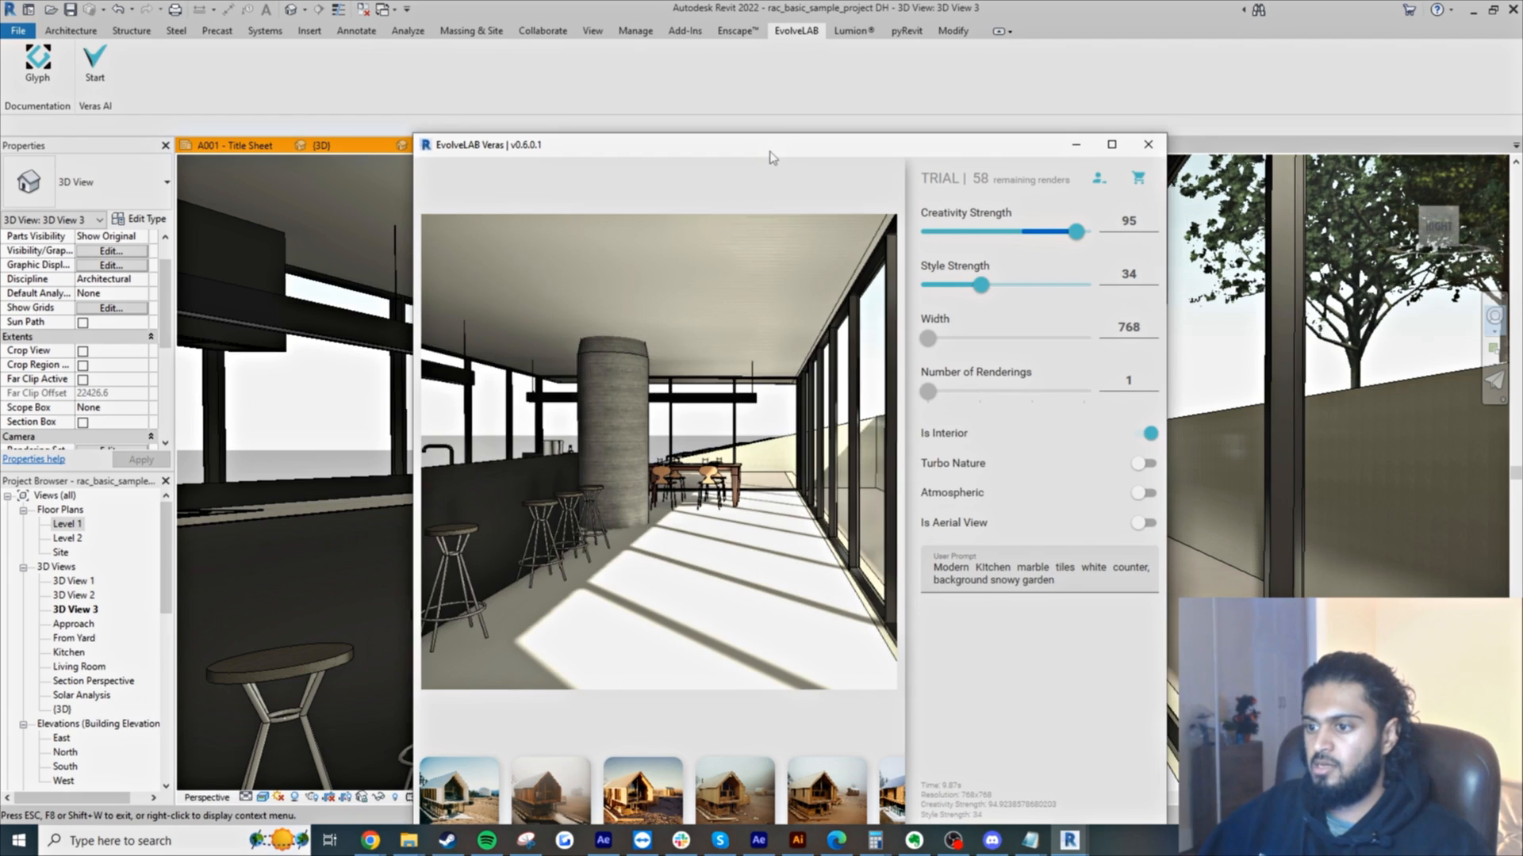
{"action": "right_click", "coordinate": [746, 441]}
{"action": "left_click", "coordinate": [791, 464]}
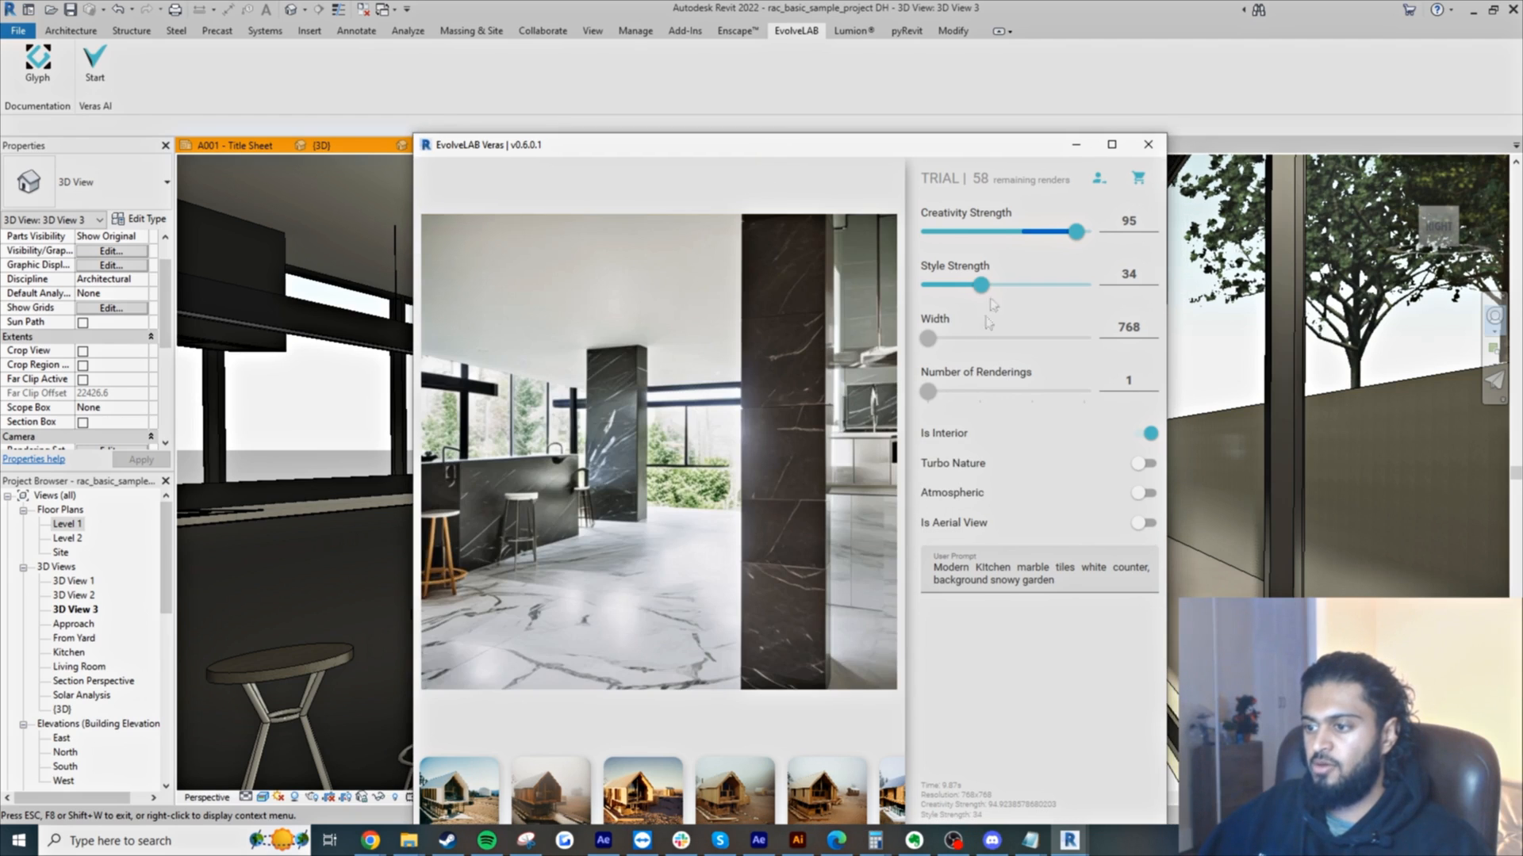
{"action": "left_click_drag", "start_coordinate": [936, 149], "coordinate": [911, 60]}
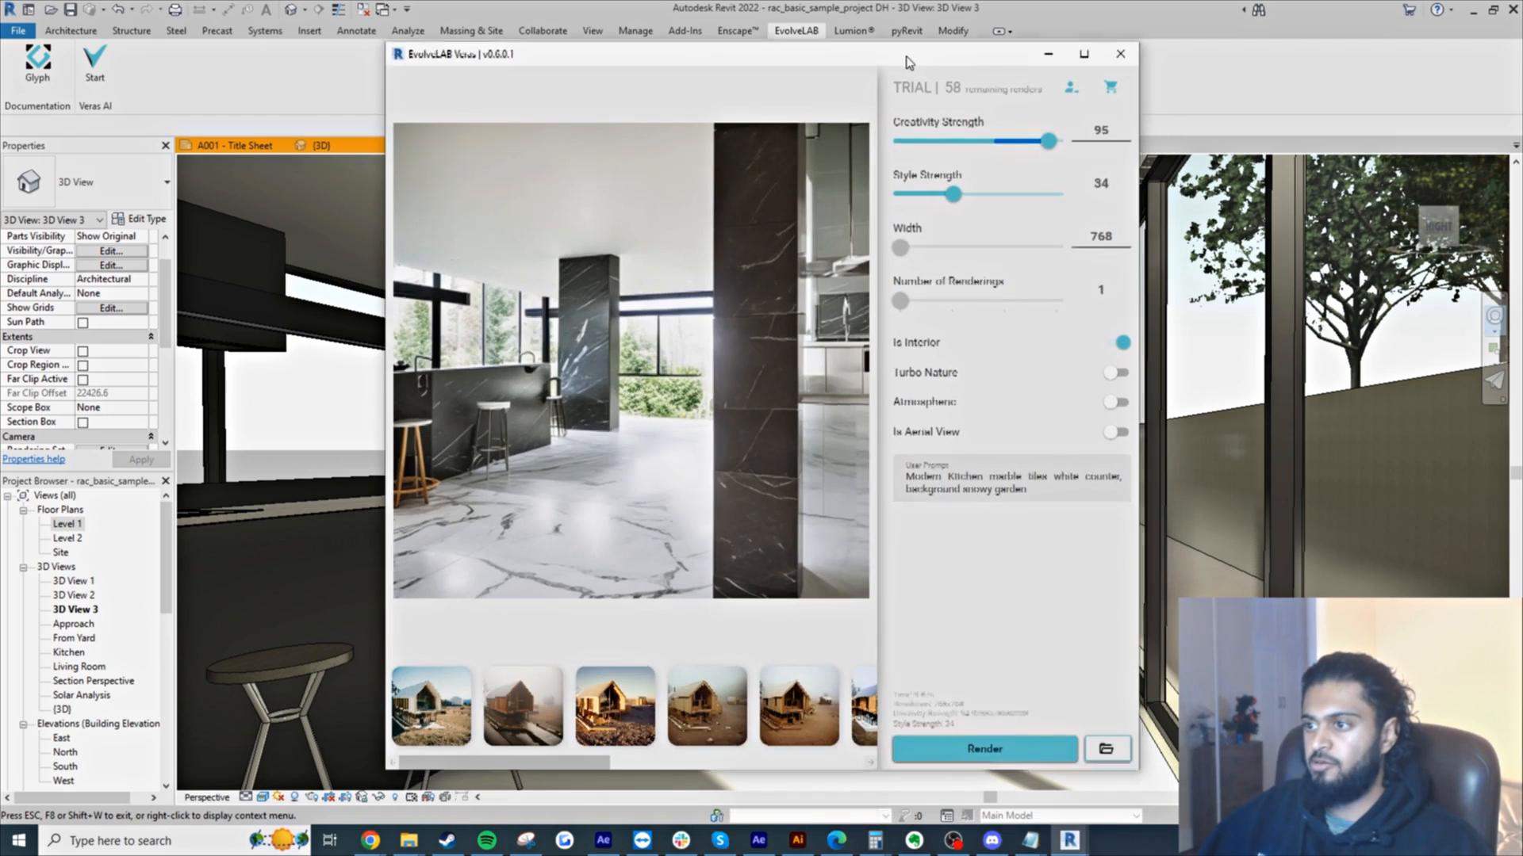
{"action": "left_click", "coordinate": [989, 750]}
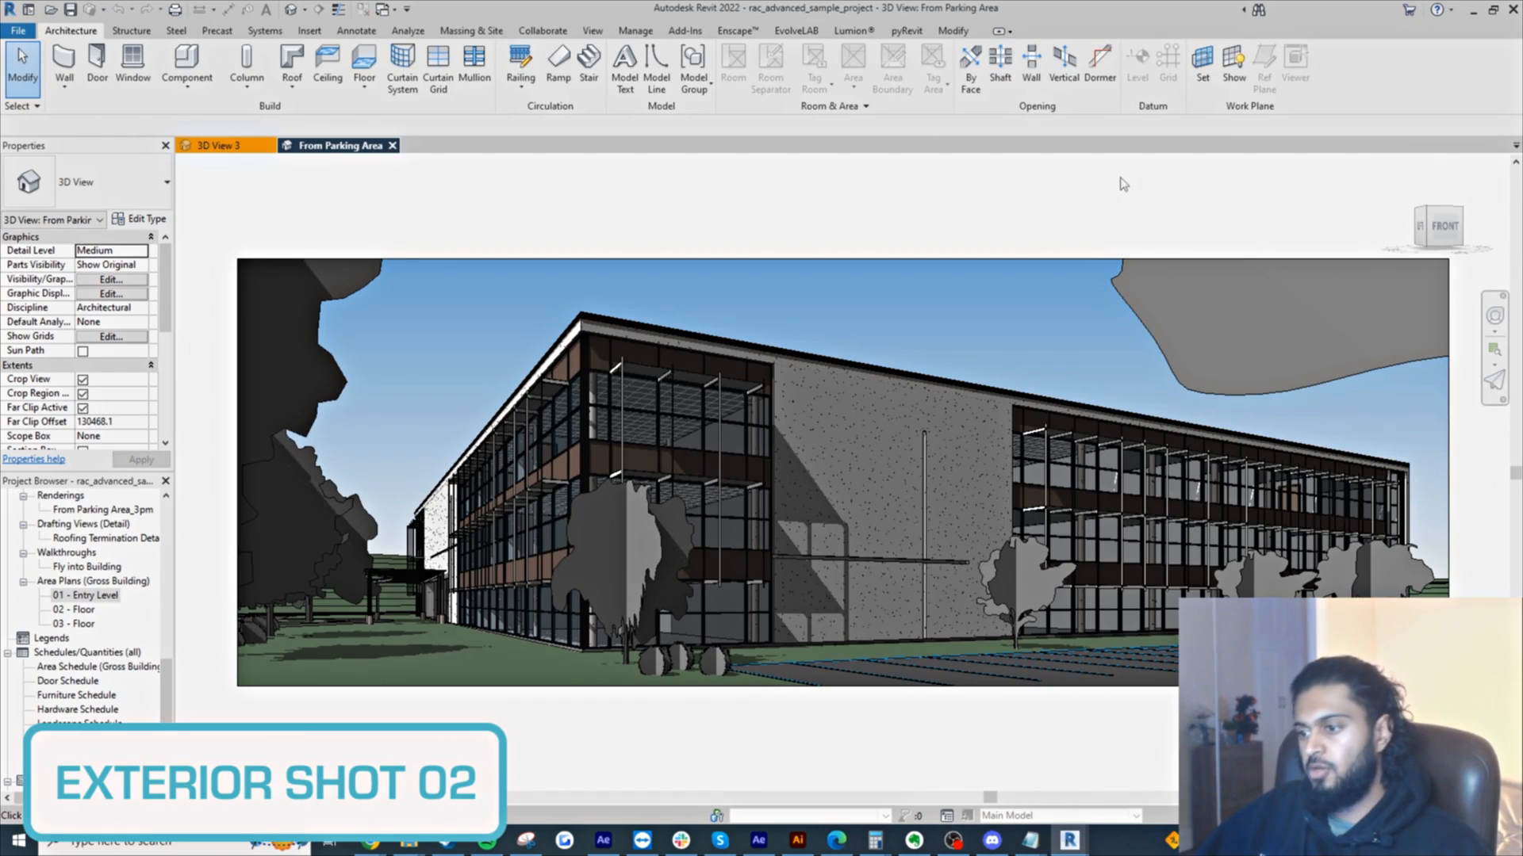
- Open the default 3D view of the advanced sample project and orbit in on the building
{"action": "left_click", "coordinate": [291, 9]}
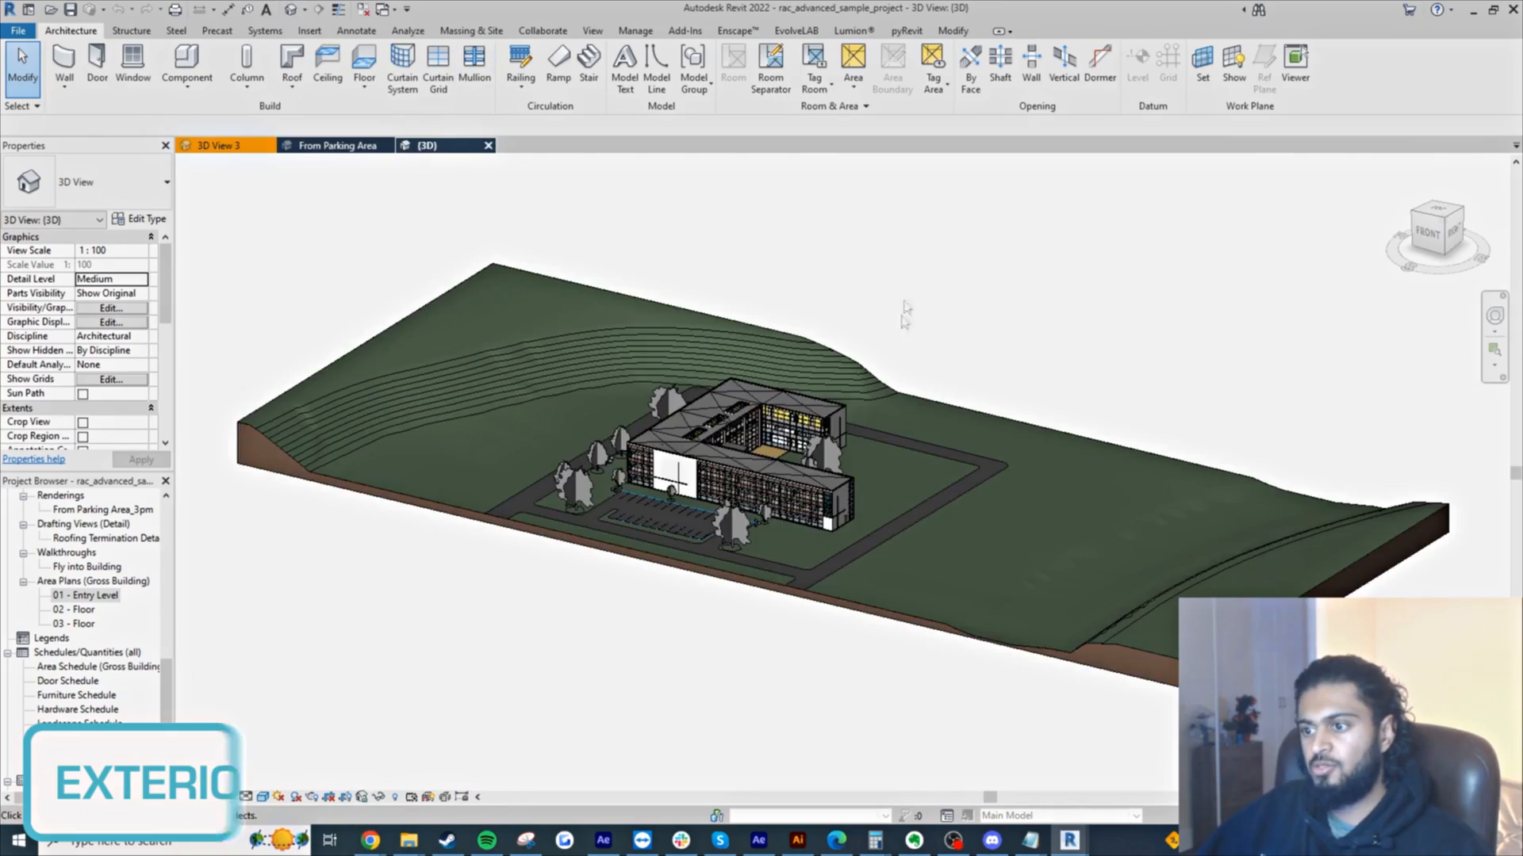
{"action": "scroll", "coordinate": [758, 498], "scroll_direction": "up", "scroll_amount": 3}
{"action": "mouse_move", "coordinate": [761, 496]}
{"action": "middle_mouse_down", "text": "shift"}
{"action": "mouse_move", "coordinate": [577, 512]}
{"action": "mouse_move", "coordinate": [753, 500]}
{"action": "middle_mouse_up", "text": "shift"}
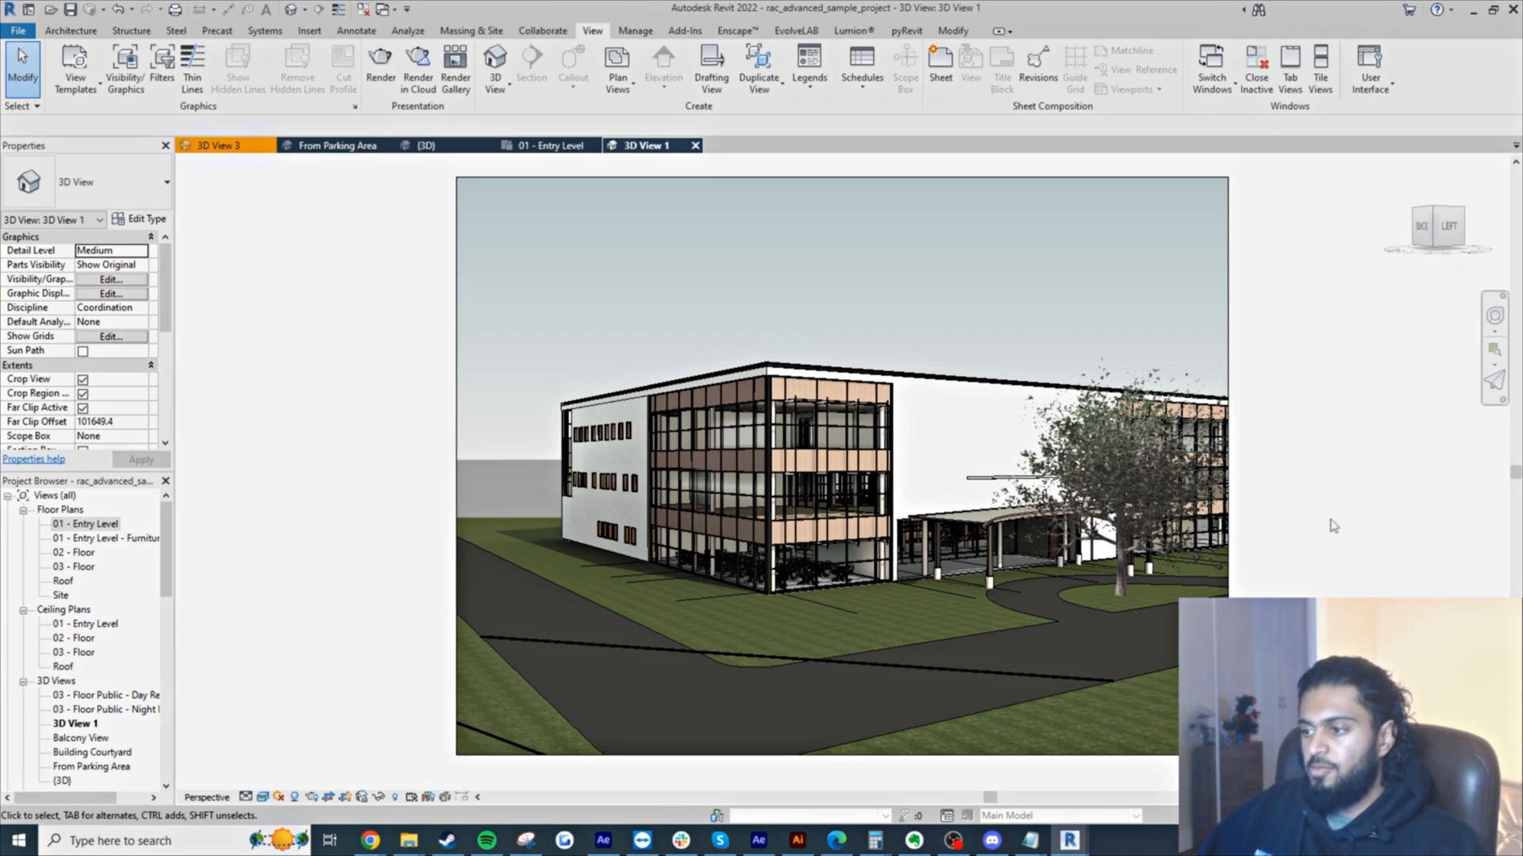
- Bring up the Veras window over 3D View 1 and show the Revit preview of the office building exterior
{"action": "mouse_move", "coordinate": [1069, 841]}
{"action": "left_click", "coordinate": [1151, 793]}
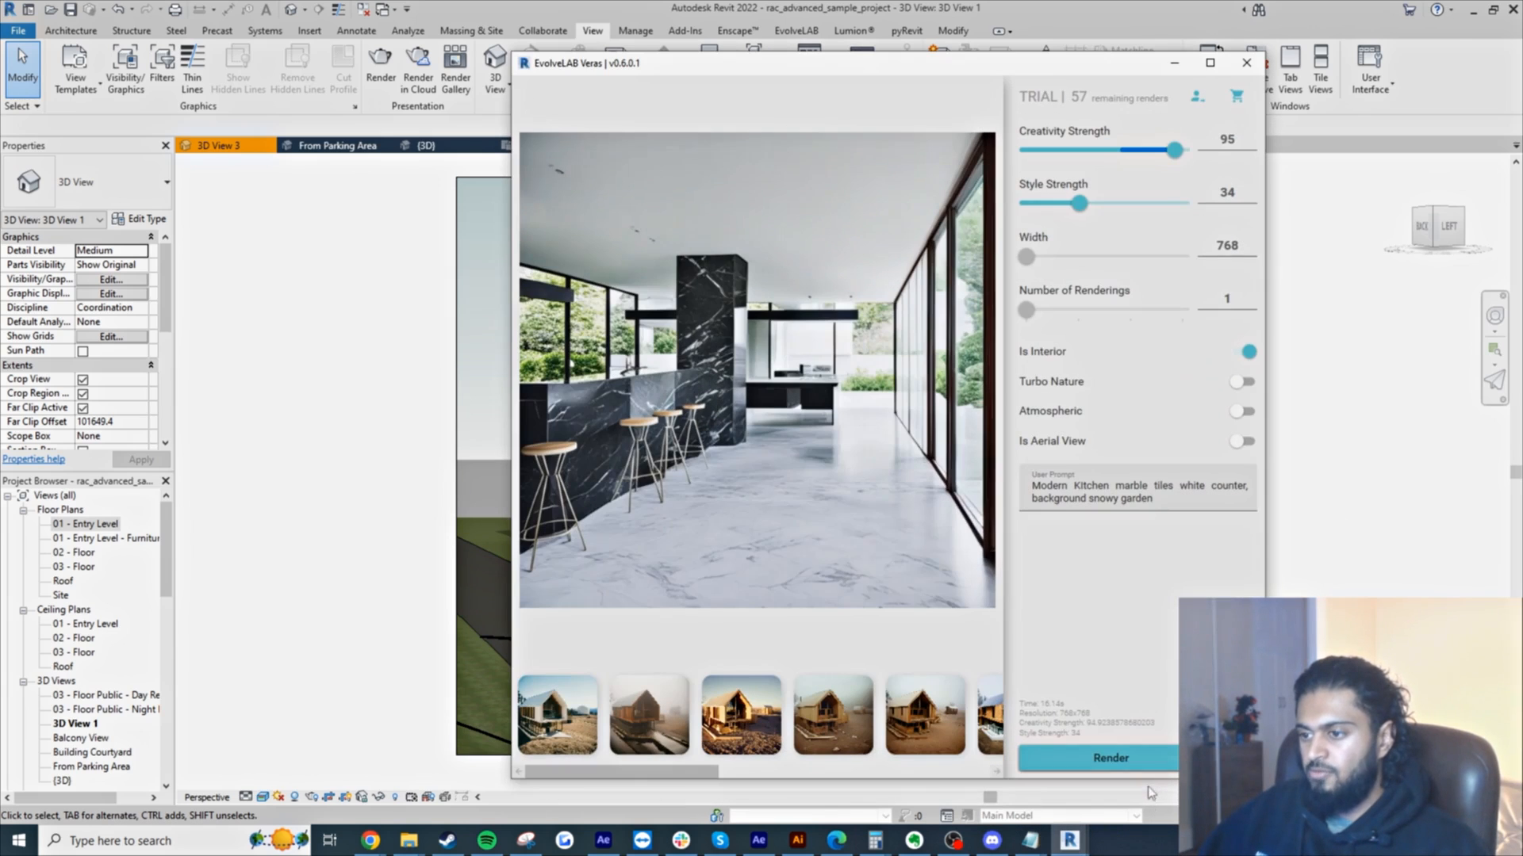
{"action": "right_click", "coordinate": [790, 434]}
{"action": "left_click", "coordinate": [805, 451]}
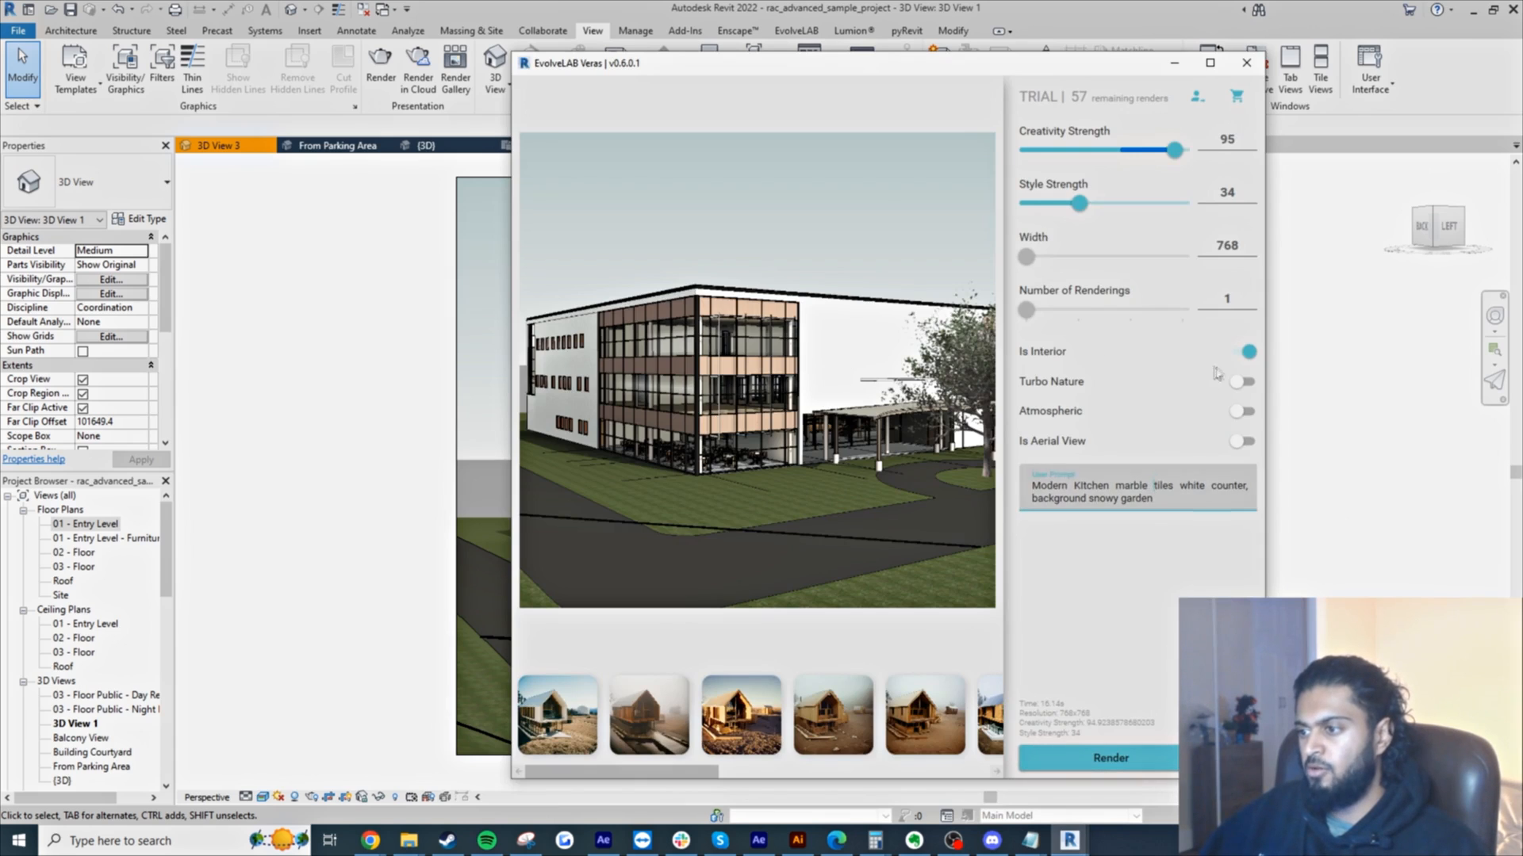
- Replace the prompt with "Modern Office building concrete wide glazing, background city car park winter" and start rendering
{"action": "left_click", "coordinate": [1199, 500]}
{"action": "key", "text": "ctrl+a"}
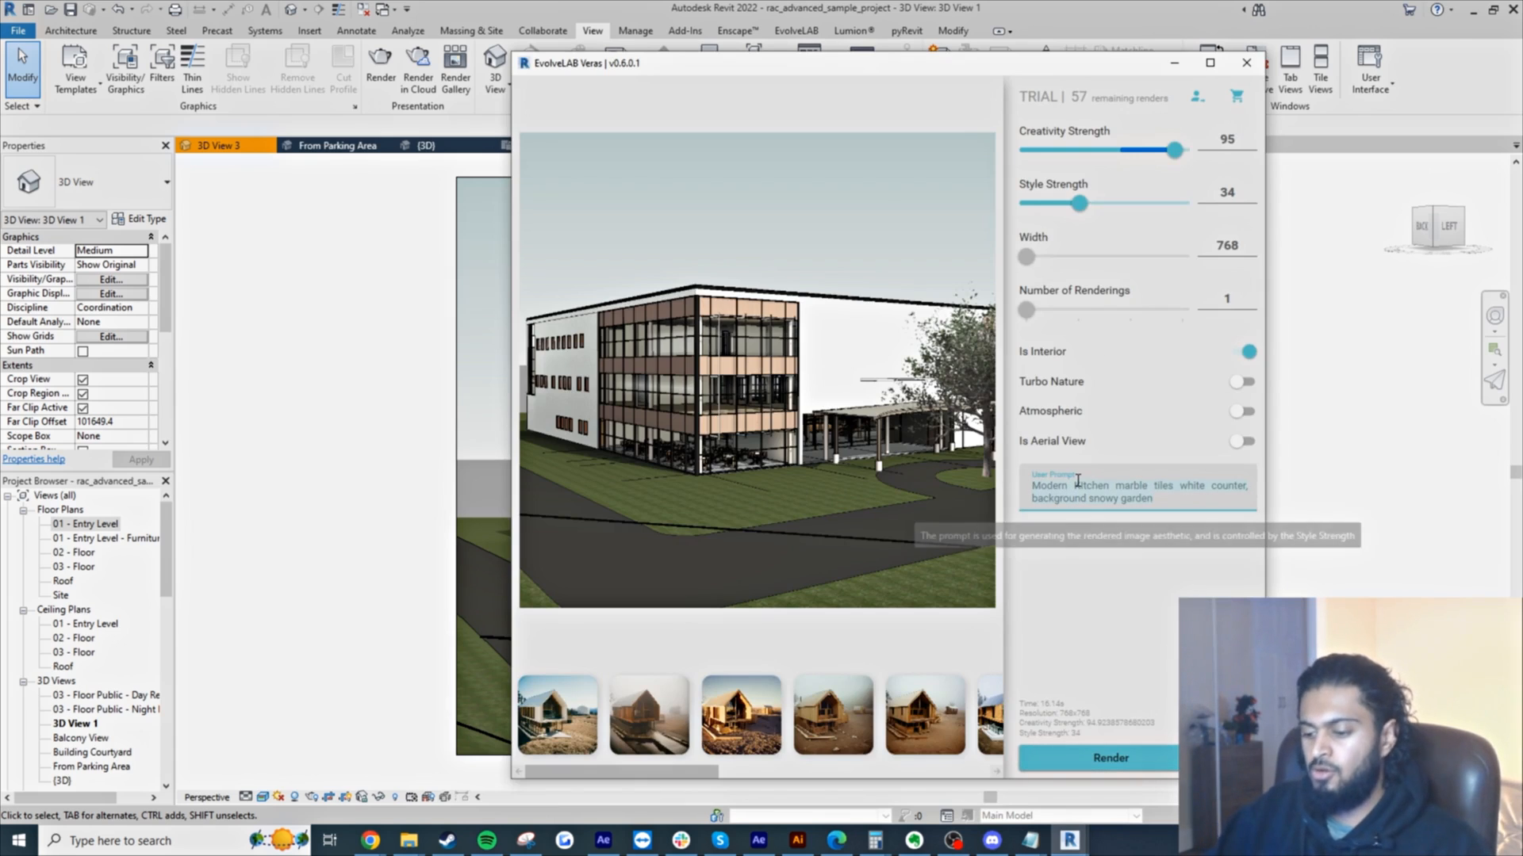
{"action": "type", "text": "Modern Office building concrete wide glaz"}
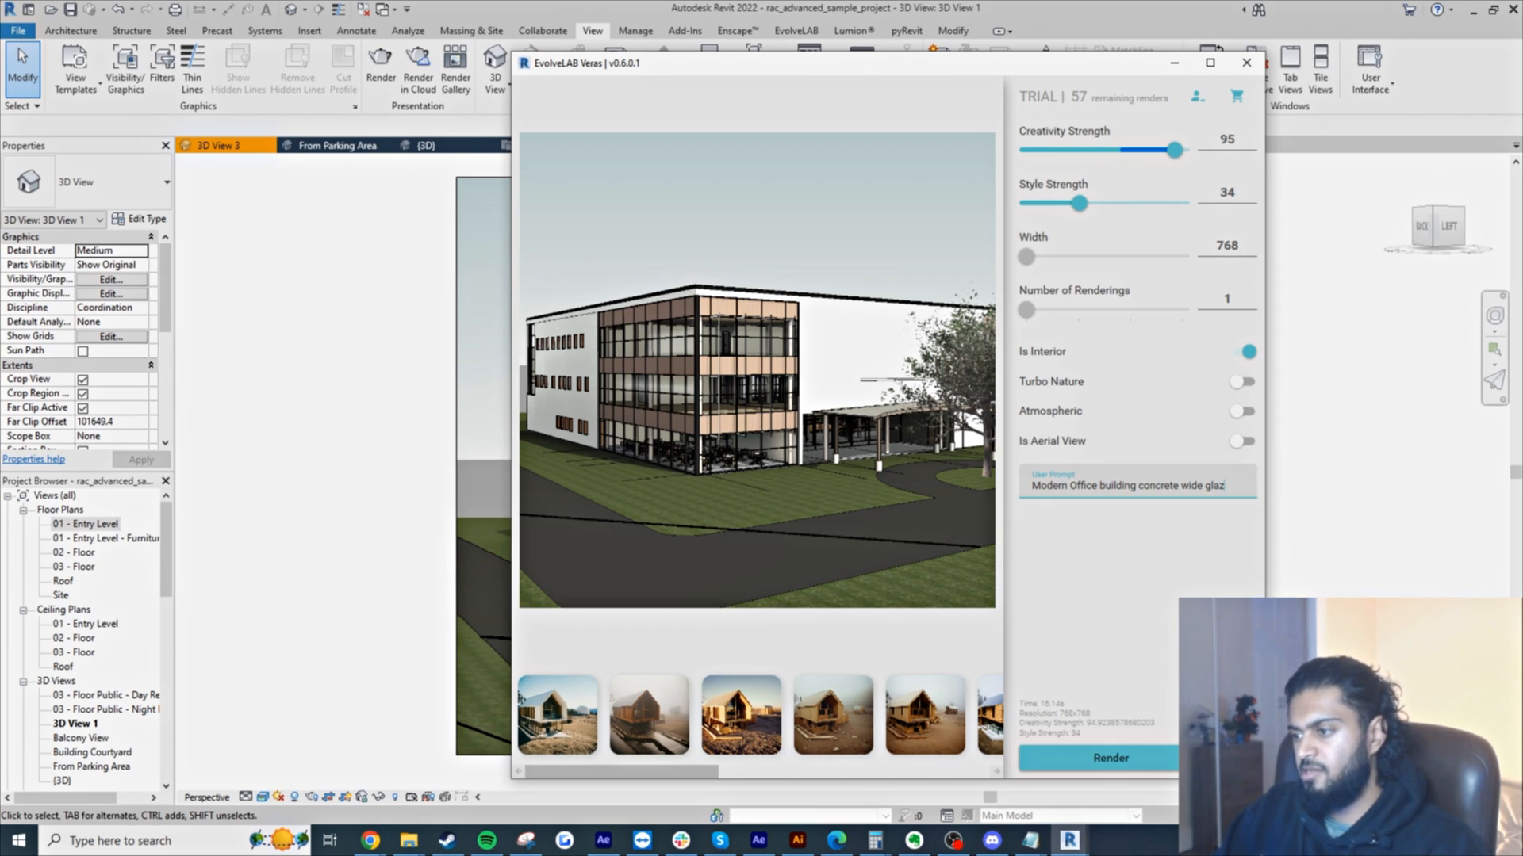
{"action": "type", "text": "ing, background city car park"}
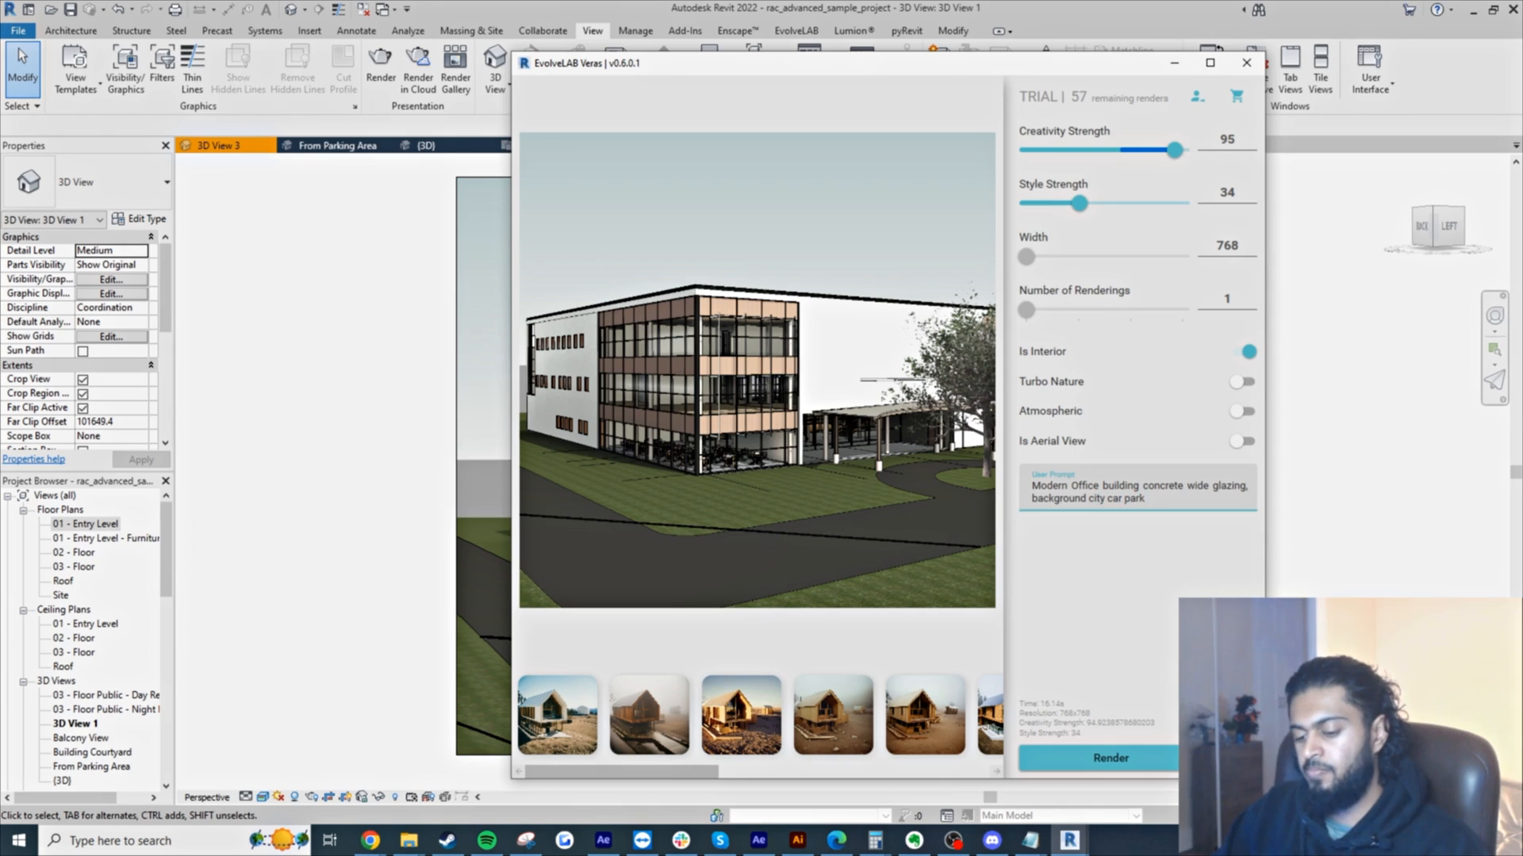
{"action": "type", "text": "inter"}
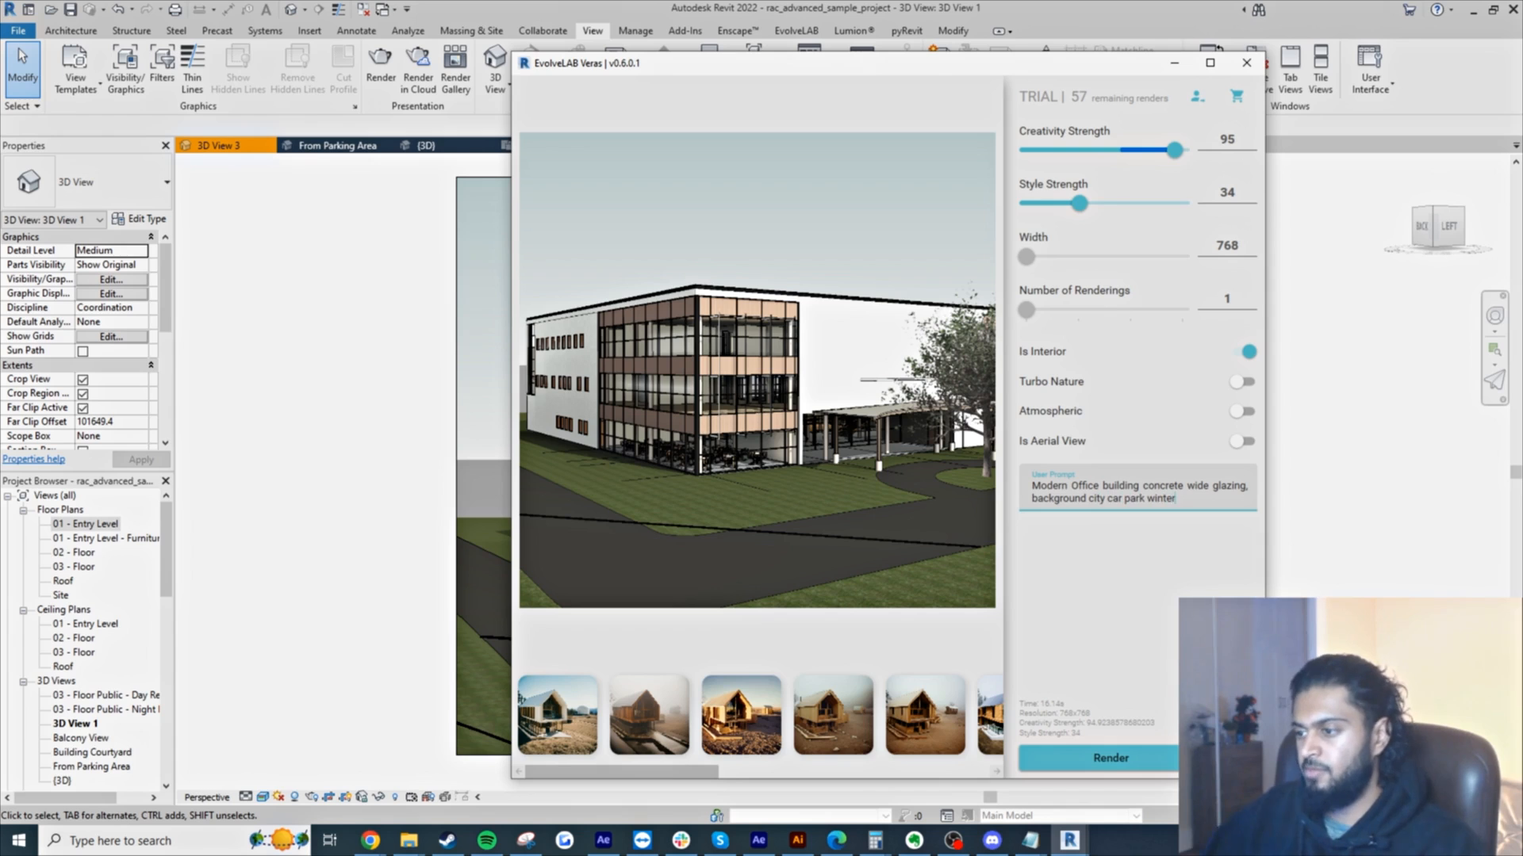
{"action": "left_click", "coordinate": [1102, 758]}
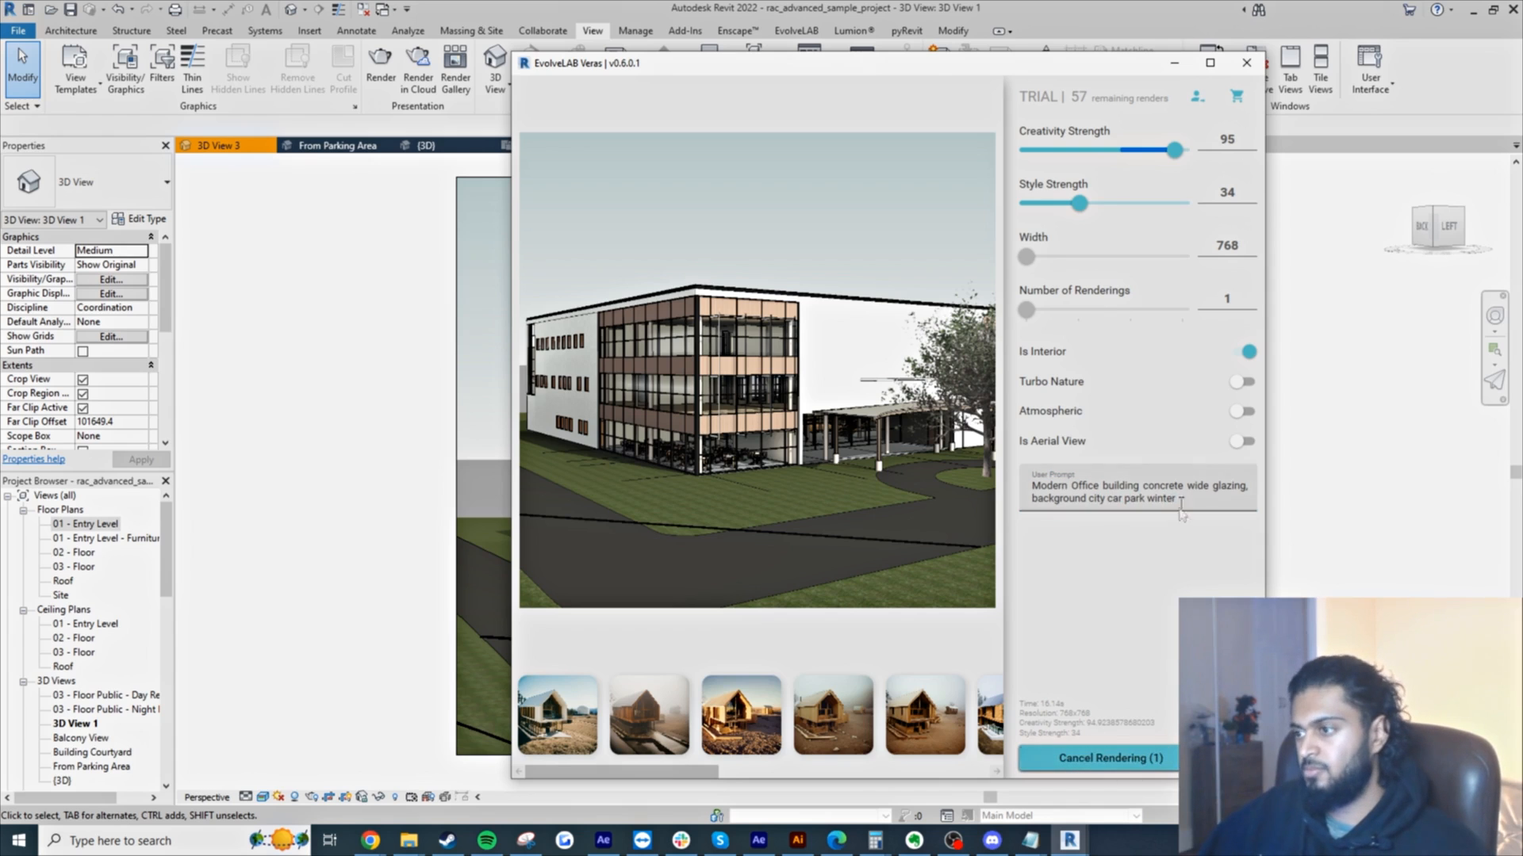
- Turn Is Interior off and render two variations of the office building exterior
{"action": "left_click", "coordinate": [1139, 758]}
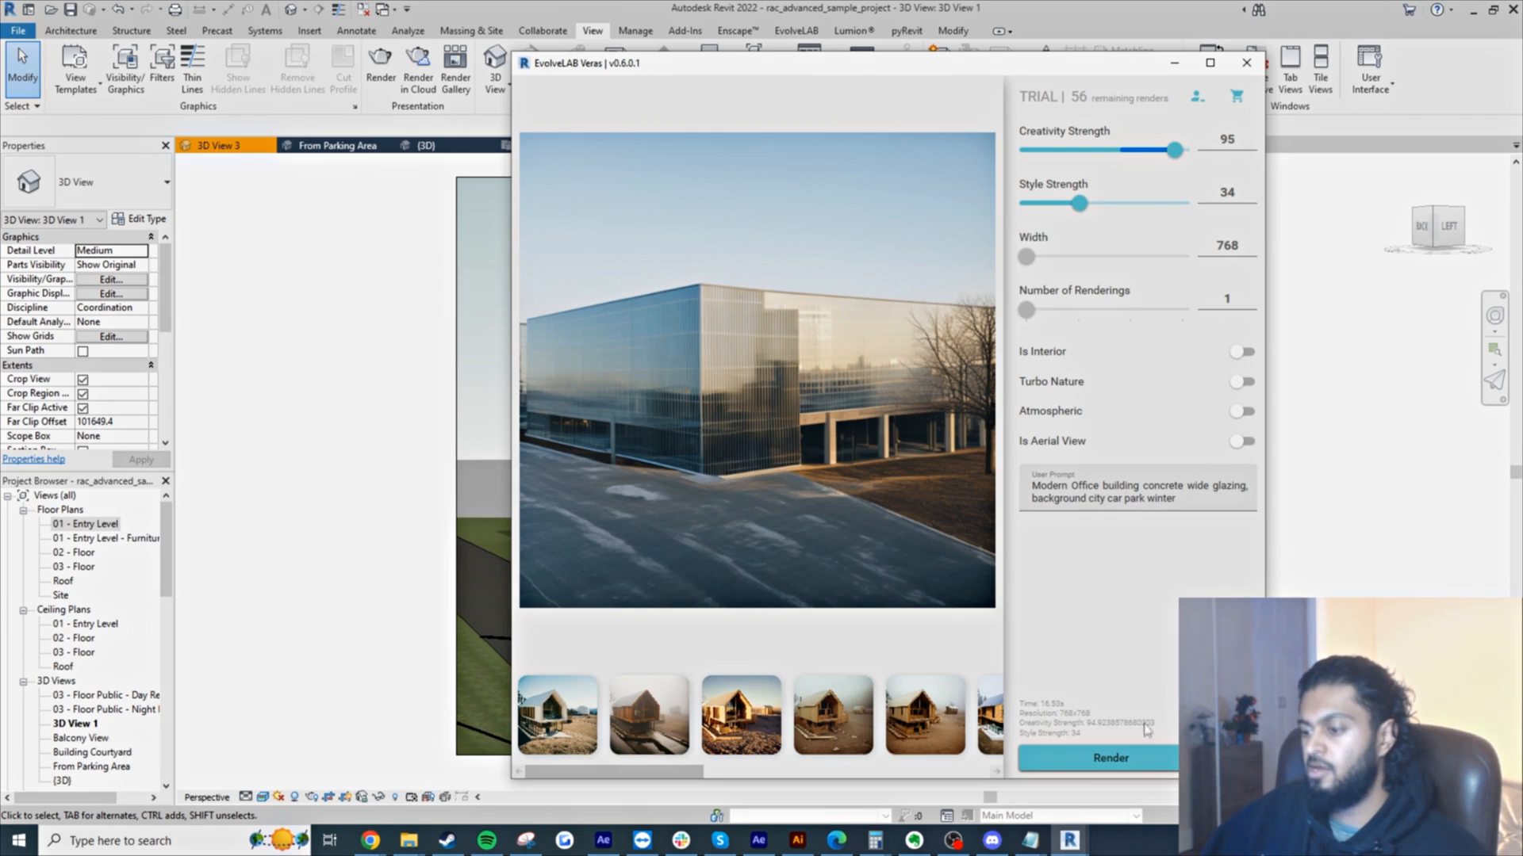
{"action": "left_click", "coordinate": [1133, 759]}
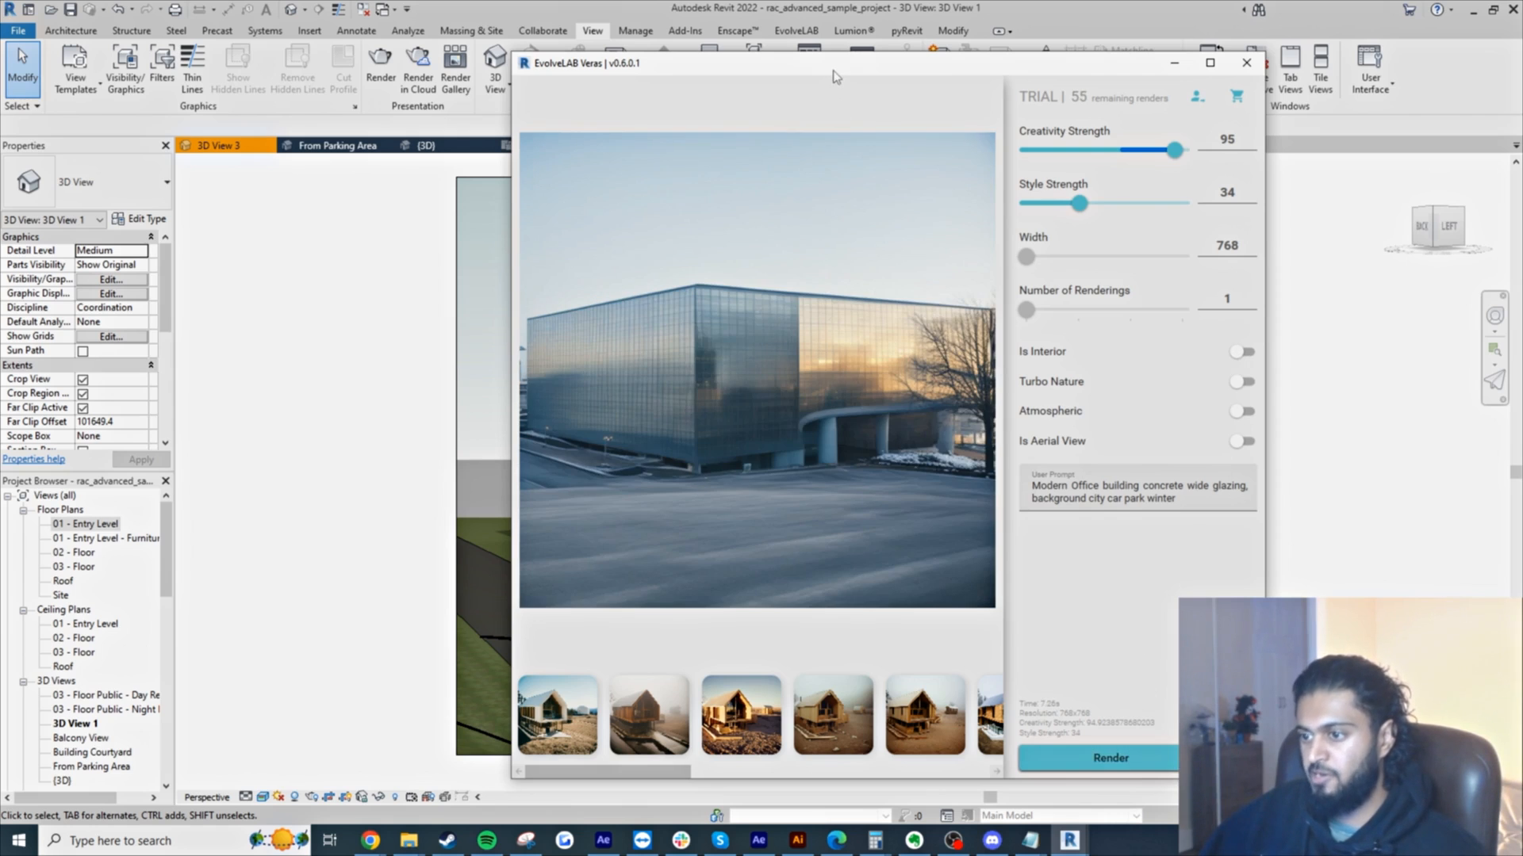
- Replace the prompt's background wording "city car park winter" with "winter grass"
{"action": "mouse_move", "coordinate": [835, 77]}
{"action": "left_mouse_down"}
{"action": "mouse_move", "coordinate": [1121, 96]}
{"action": "mouse_move", "coordinate": [818, 66]}
{"action": "left_mouse_up"}
{"action": "left_click", "coordinate": [1077, 490]}
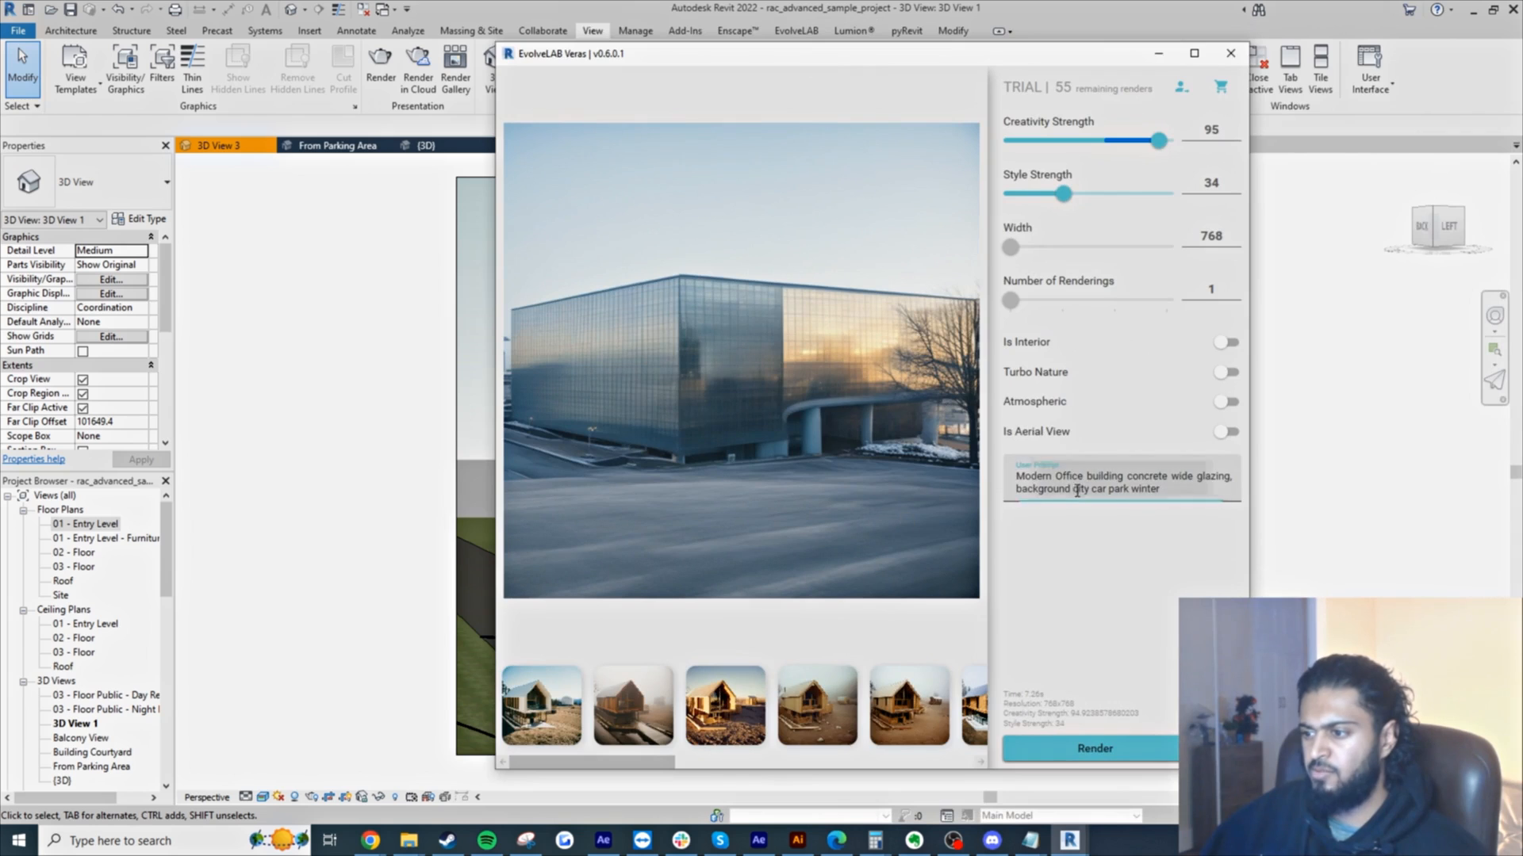
{"action": "left_click_drag", "start_coordinate": [1075, 490], "coordinate": [1195, 508]}
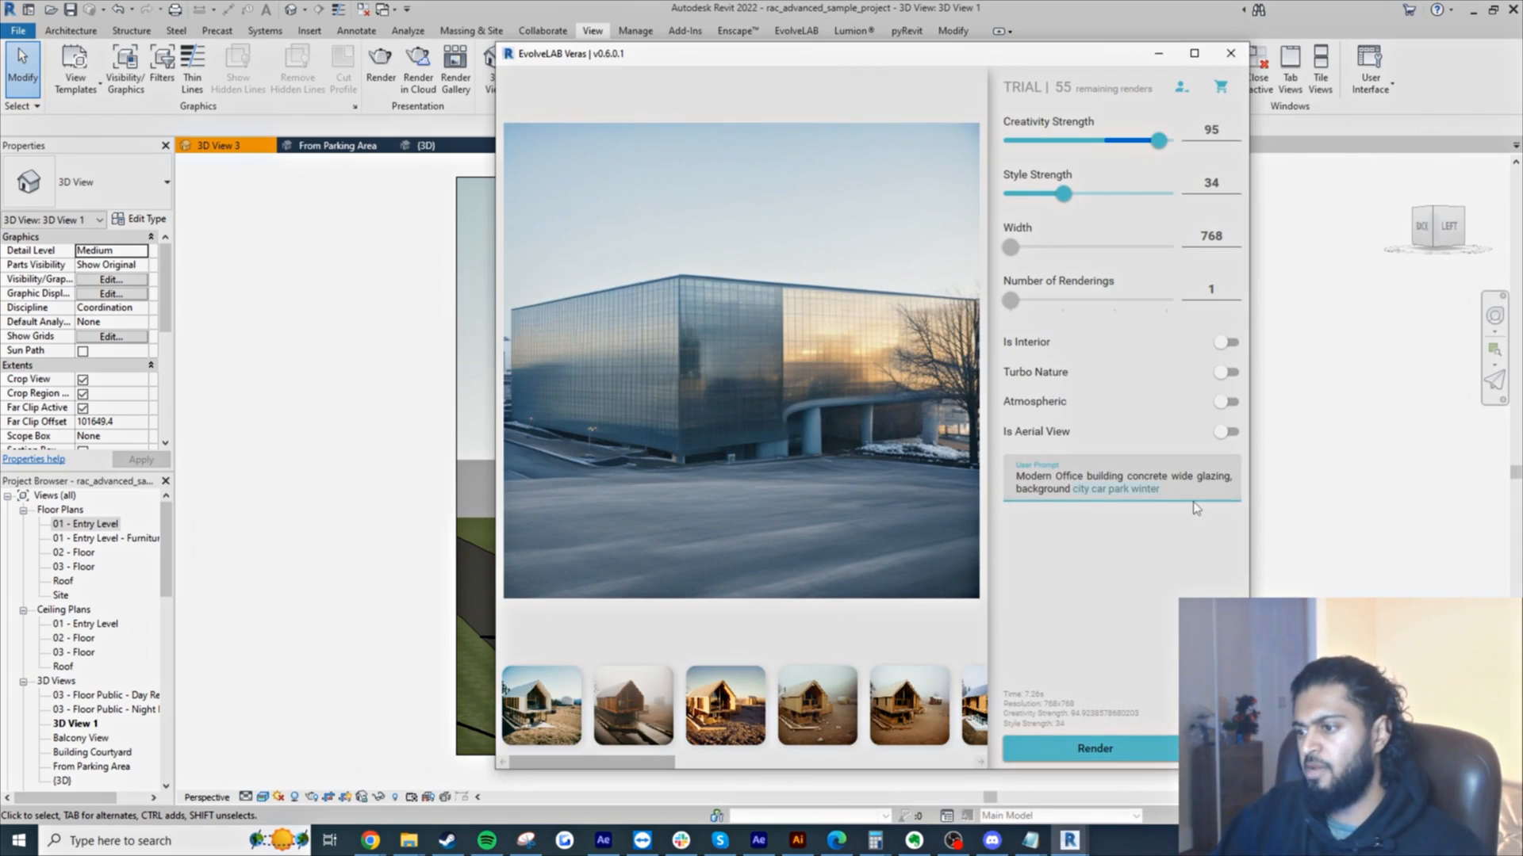
{"action": "key", "text": "BackSpace"}
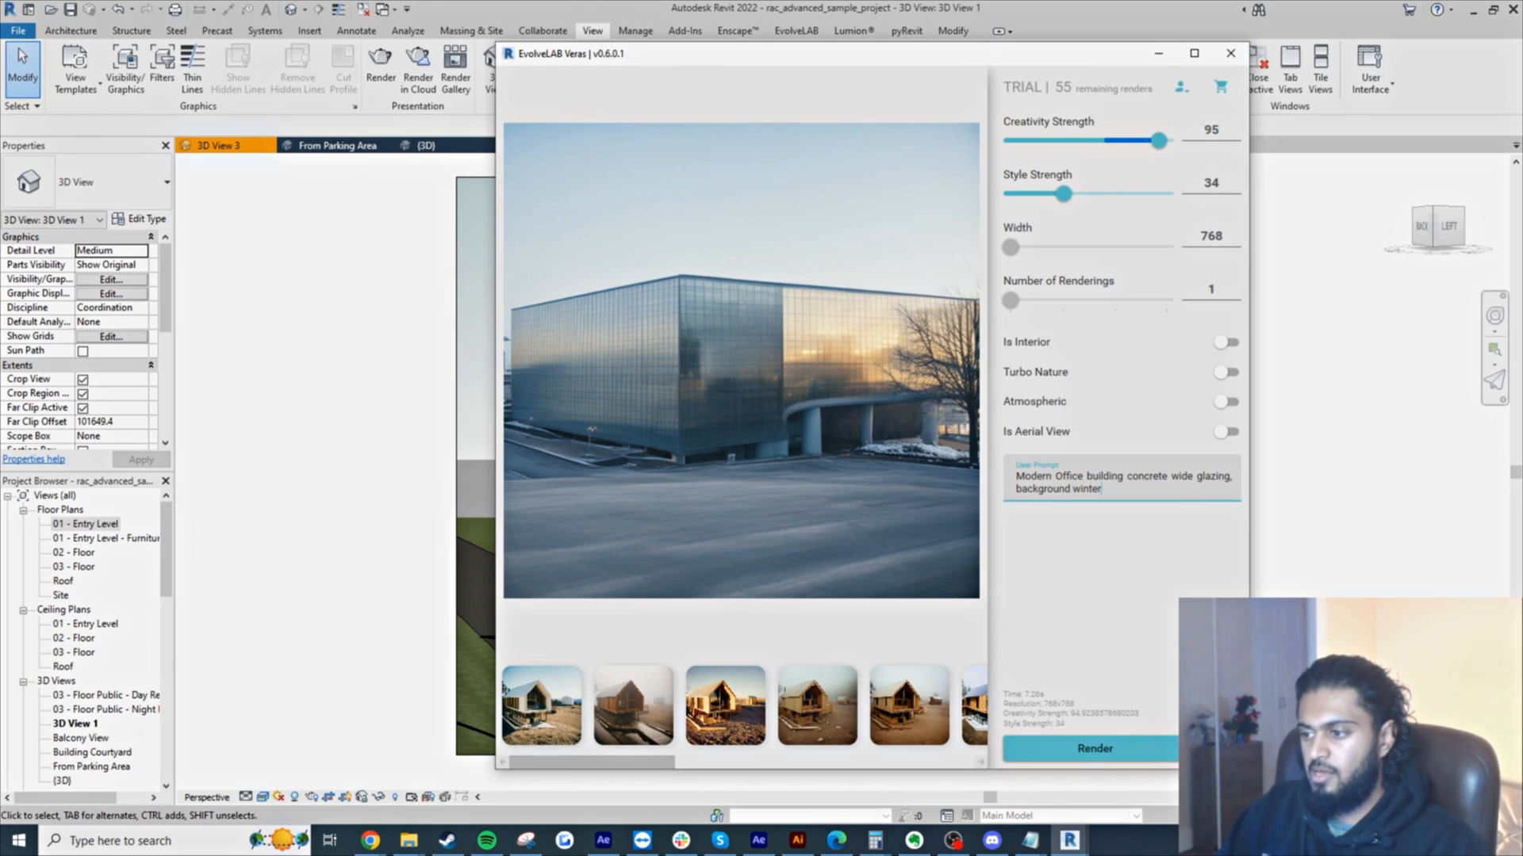
{"action": "type", "text": "winter grass"}
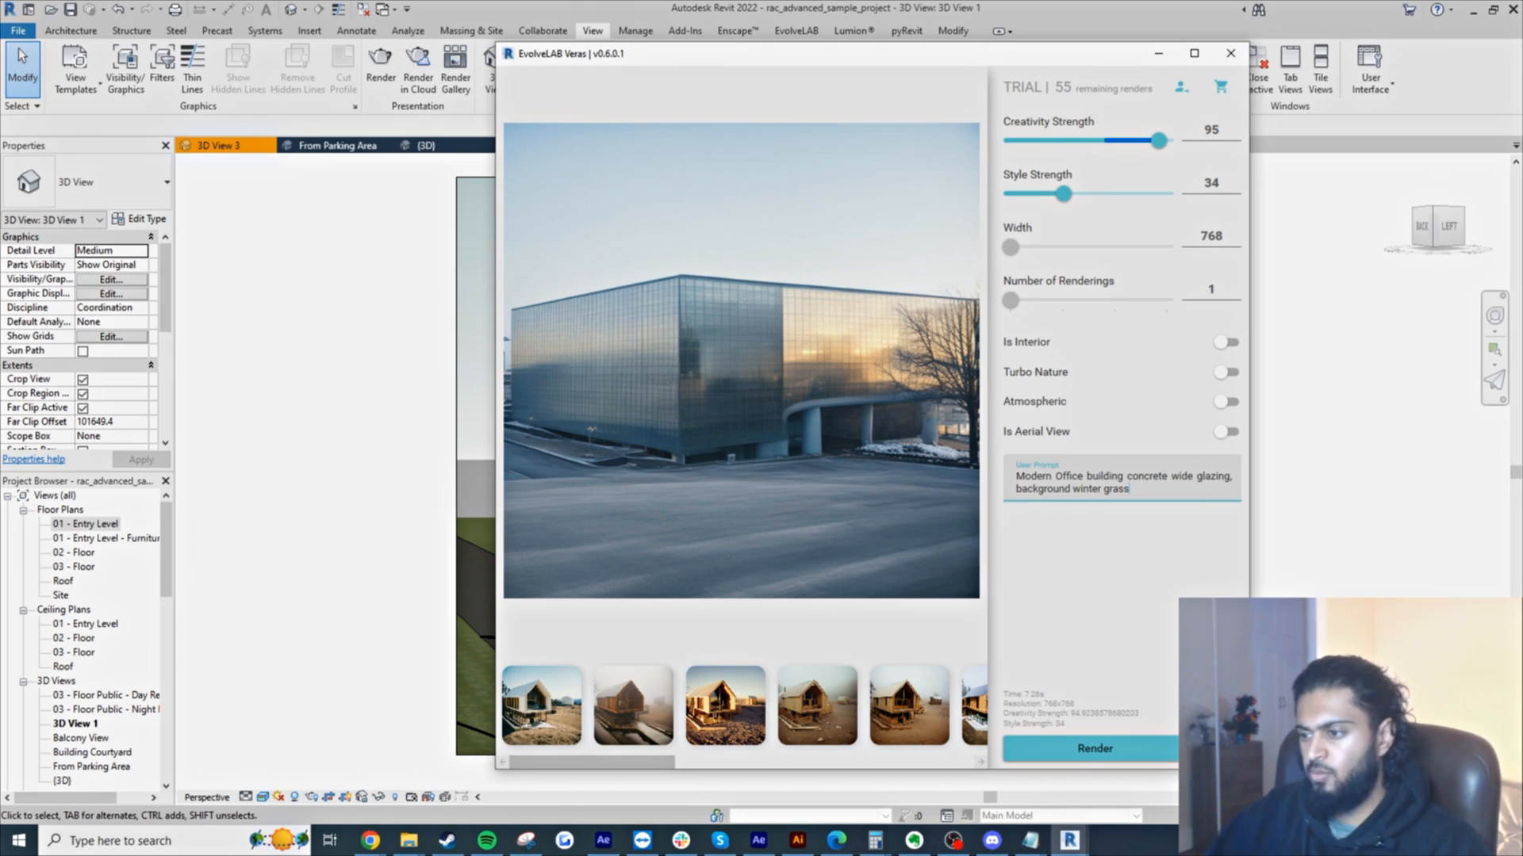
- Replace "concrete wide glazing" in the prompt with "timber panels" and render the office building
{"action": "double_click", "coordinate": [1183, 476]}
{"action": "key", "text": "BackSpace"}
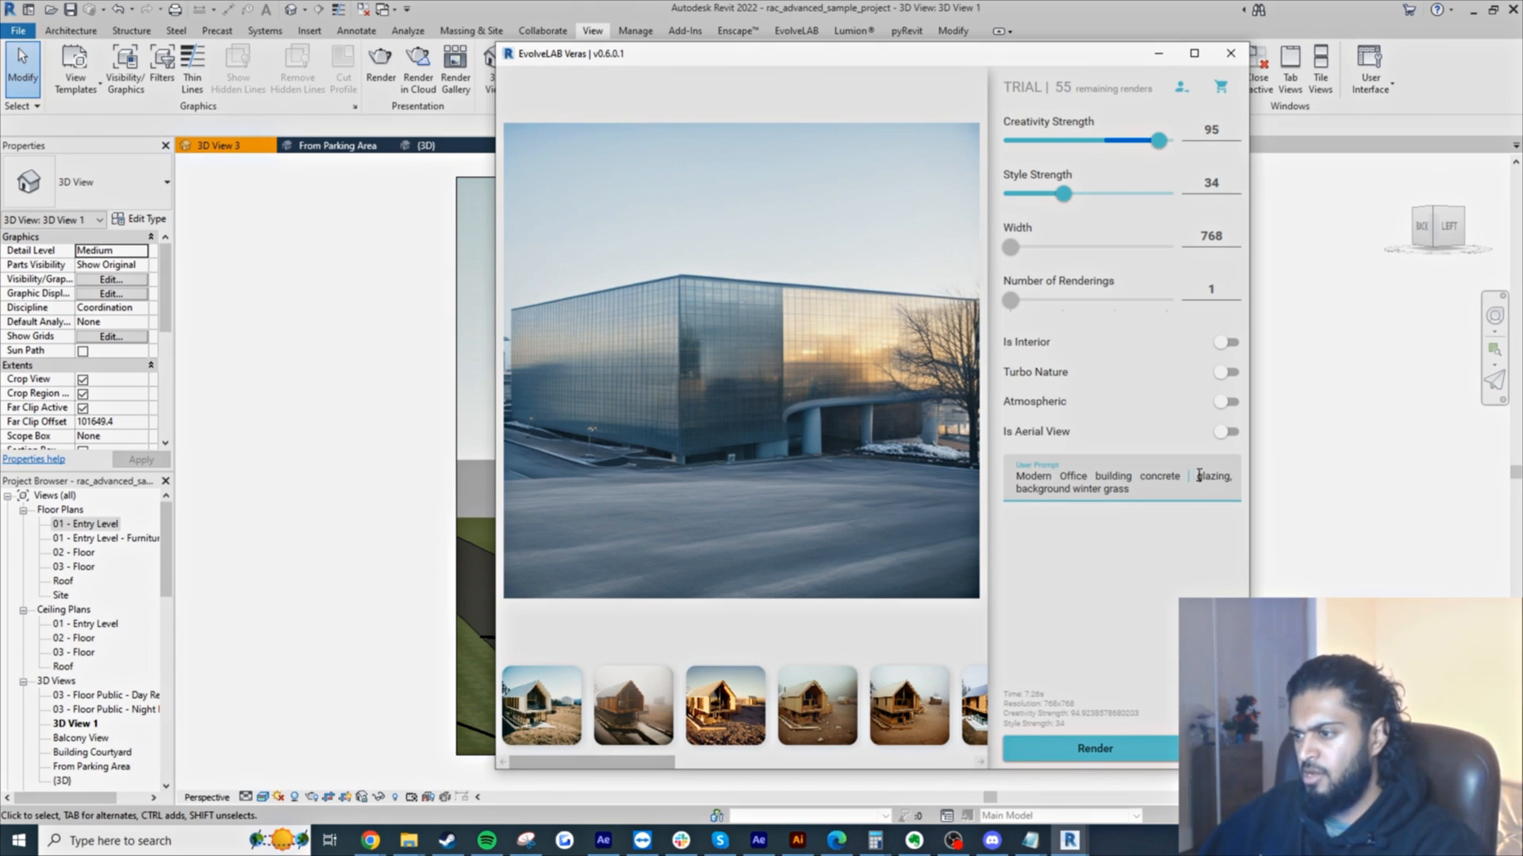
{"action": "double_click", "coordinate": [1199, 476]}
{"action": "key", "text": "BackSpace"}
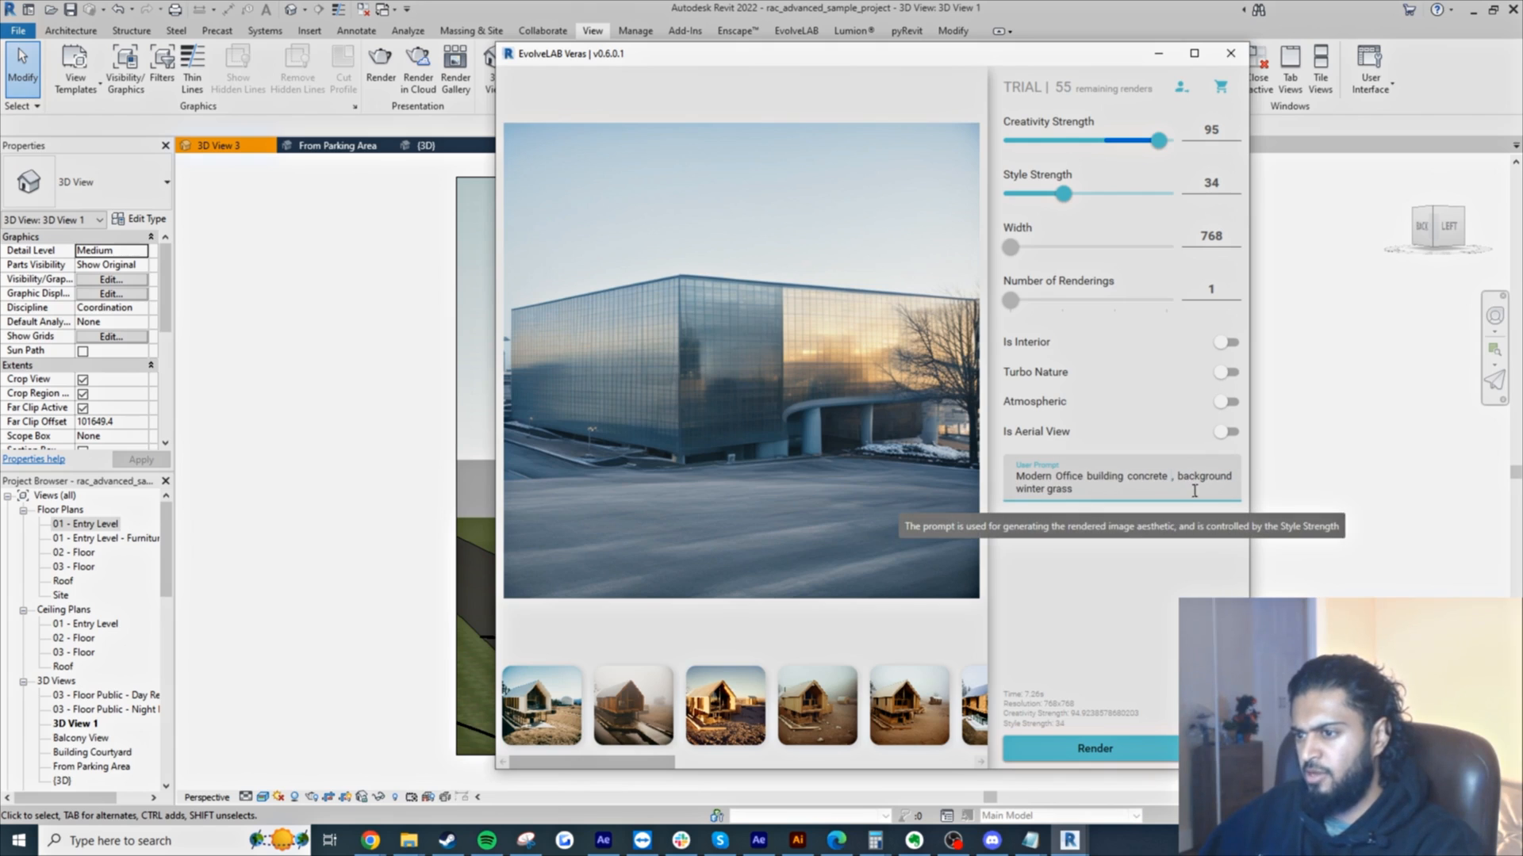
{"action": "left_click", "coordinate": [1170, 480]}
{"action": "key", "text": "BackSpace"}
{"action": "key", "text": "BackSpace"}
{"action": "key", "text": "BackSpace"}
{"action": "key", "text": "BackSpace"}
{"action": "key", "text": "BackSpace"}
{"action": "key", "text": "BackSpace"}
{"action": "key", "text": "BackSpace"}
{"action": "key", "text": "BackSpace"}
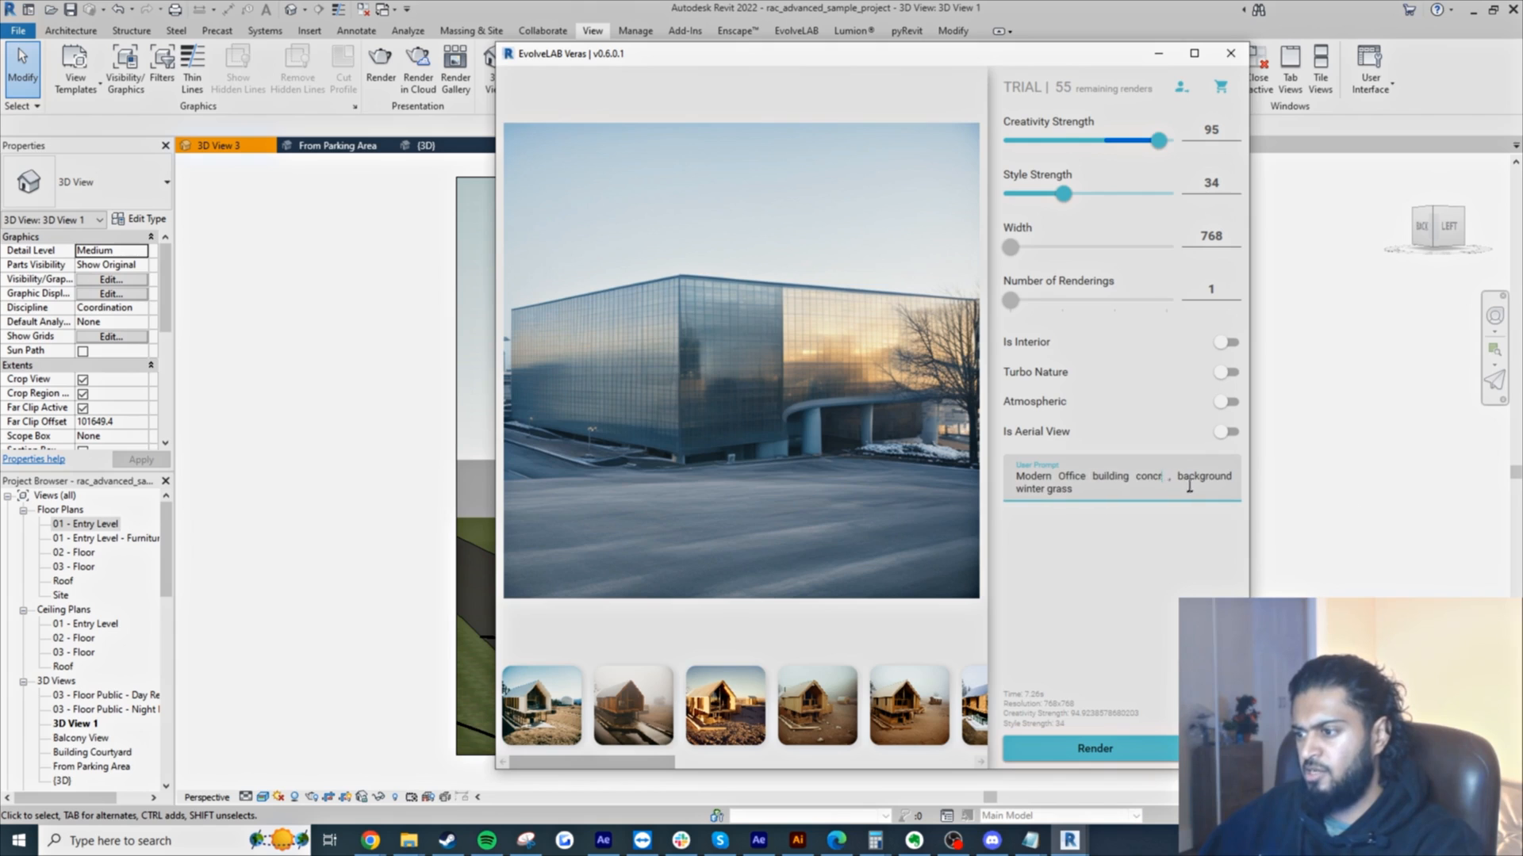
{"action": "type", "text": "timber panels"}
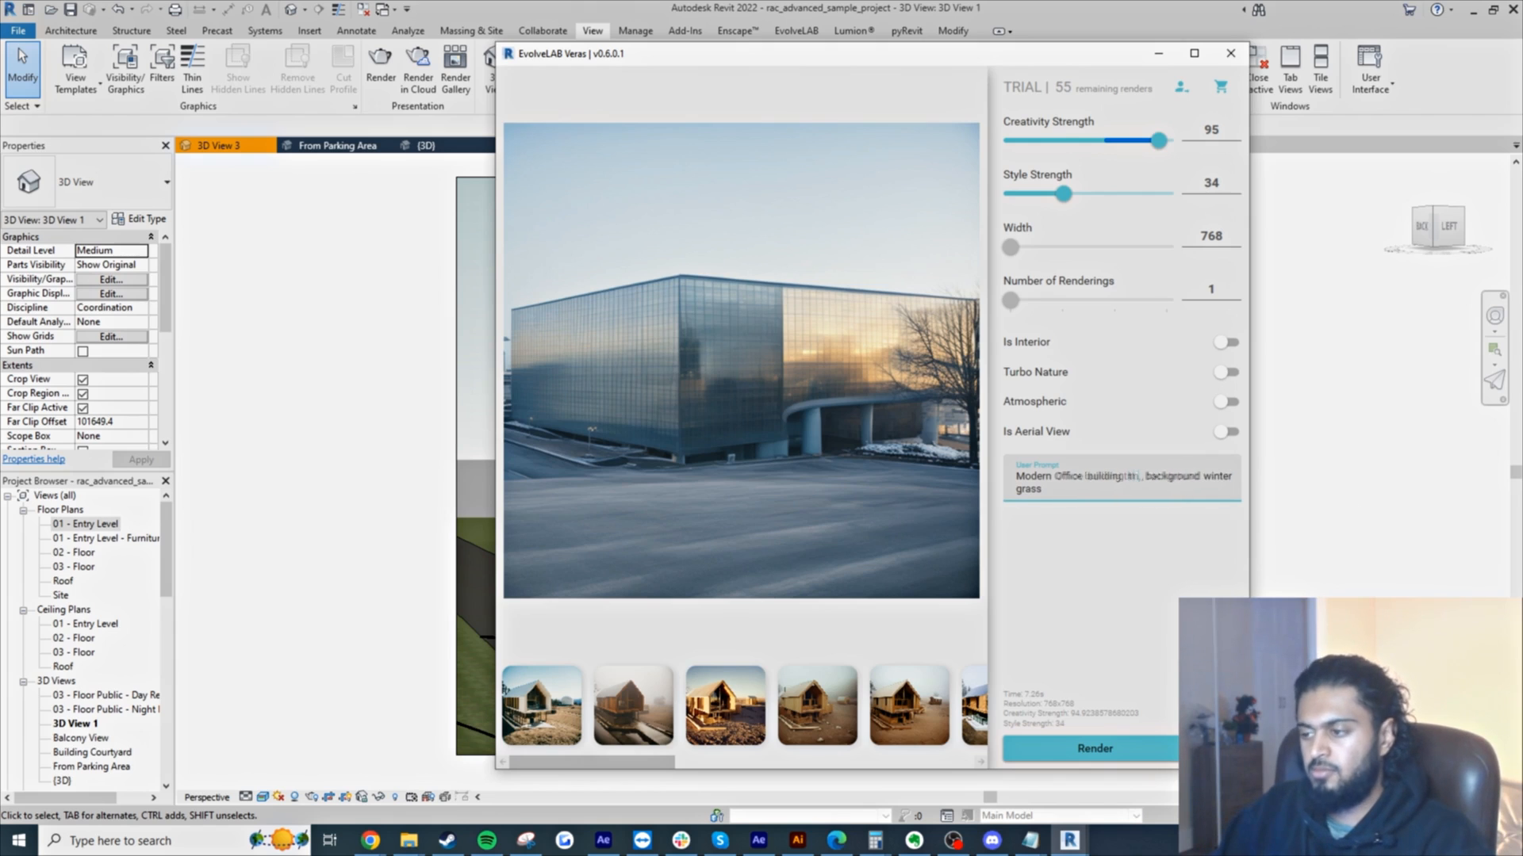
{"action": "left_click", "coordinate": [1083, 745]}
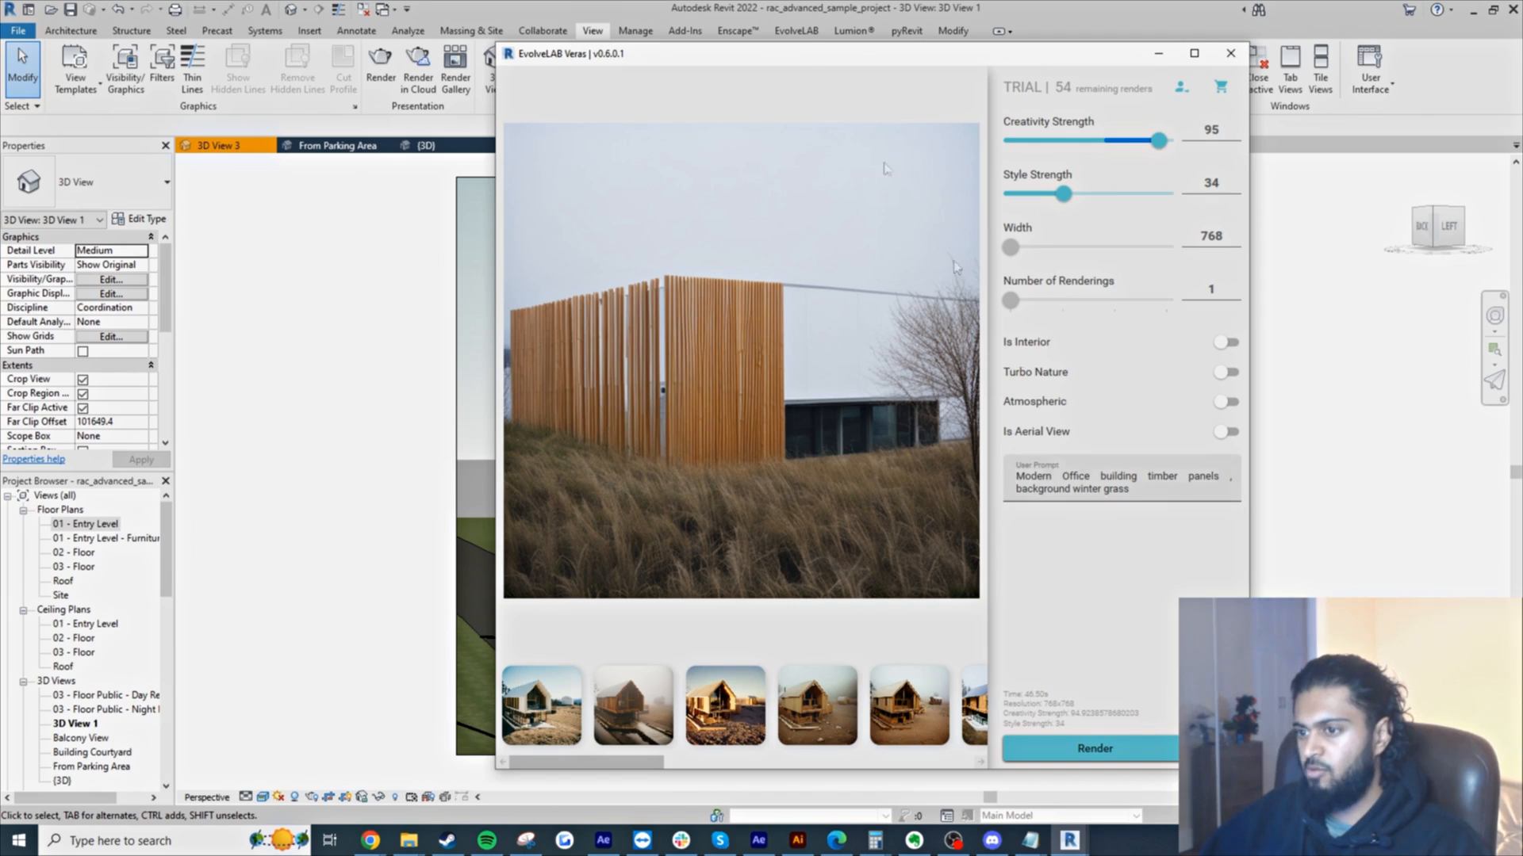
- Move the Veras window aside and minimize it to reveal the Revit 3D view
{"action": "left_click_drag", "start_coordinate": [820, 53], "coordinate": [486, 182]}
{"action": "left_click", "coordinate": [1175, 270]}
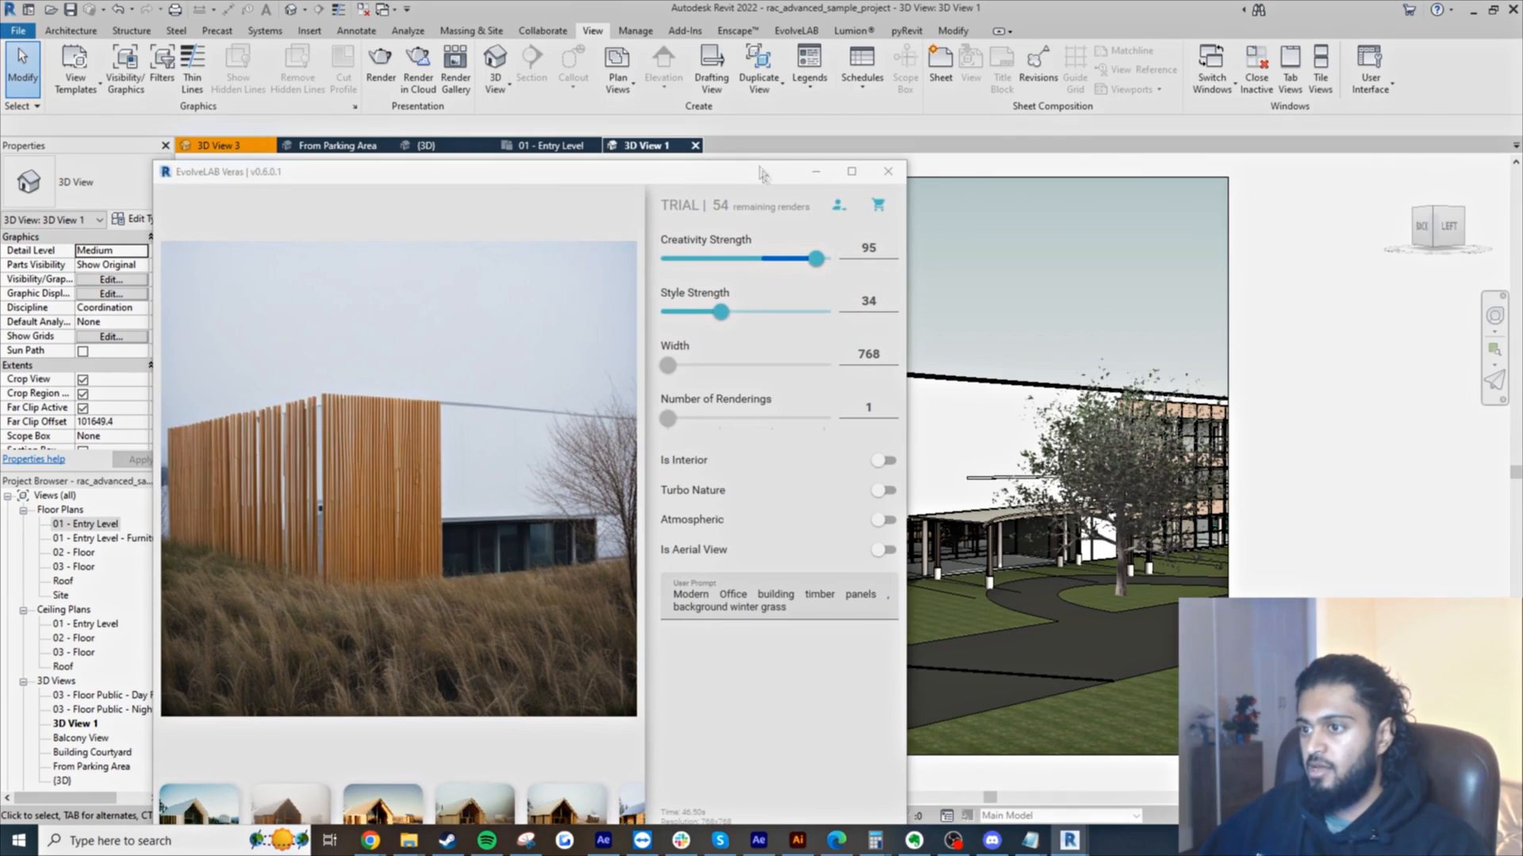
{"action": "left_click", "coordinate": [817, 175]}
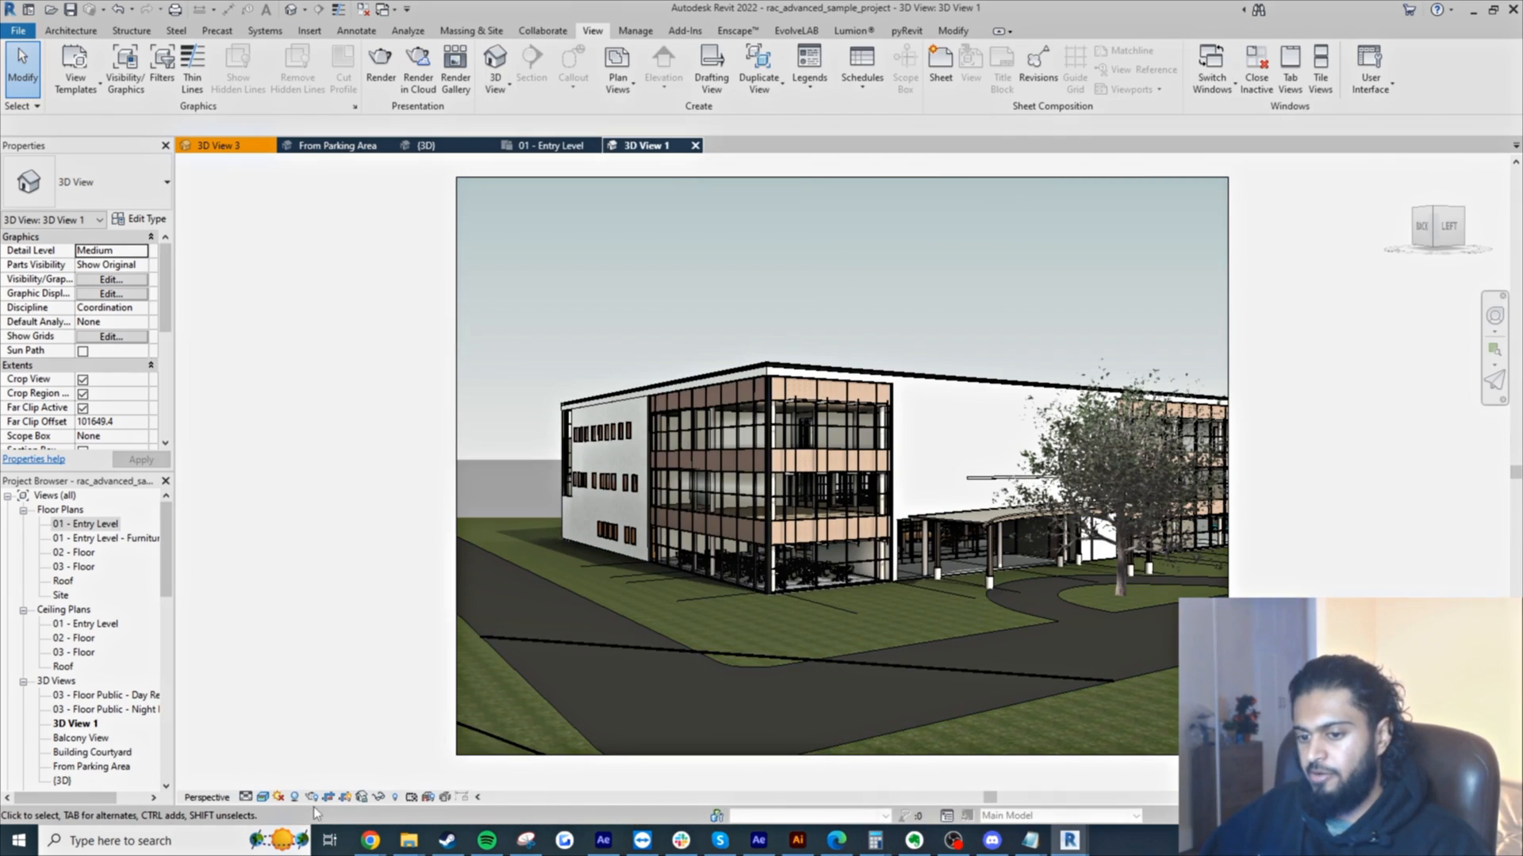
- Set the sun azimuth of 3D View 1 to 215° in the Sun Settings
{"action": "left_click", "coordinate": [279, 797]}
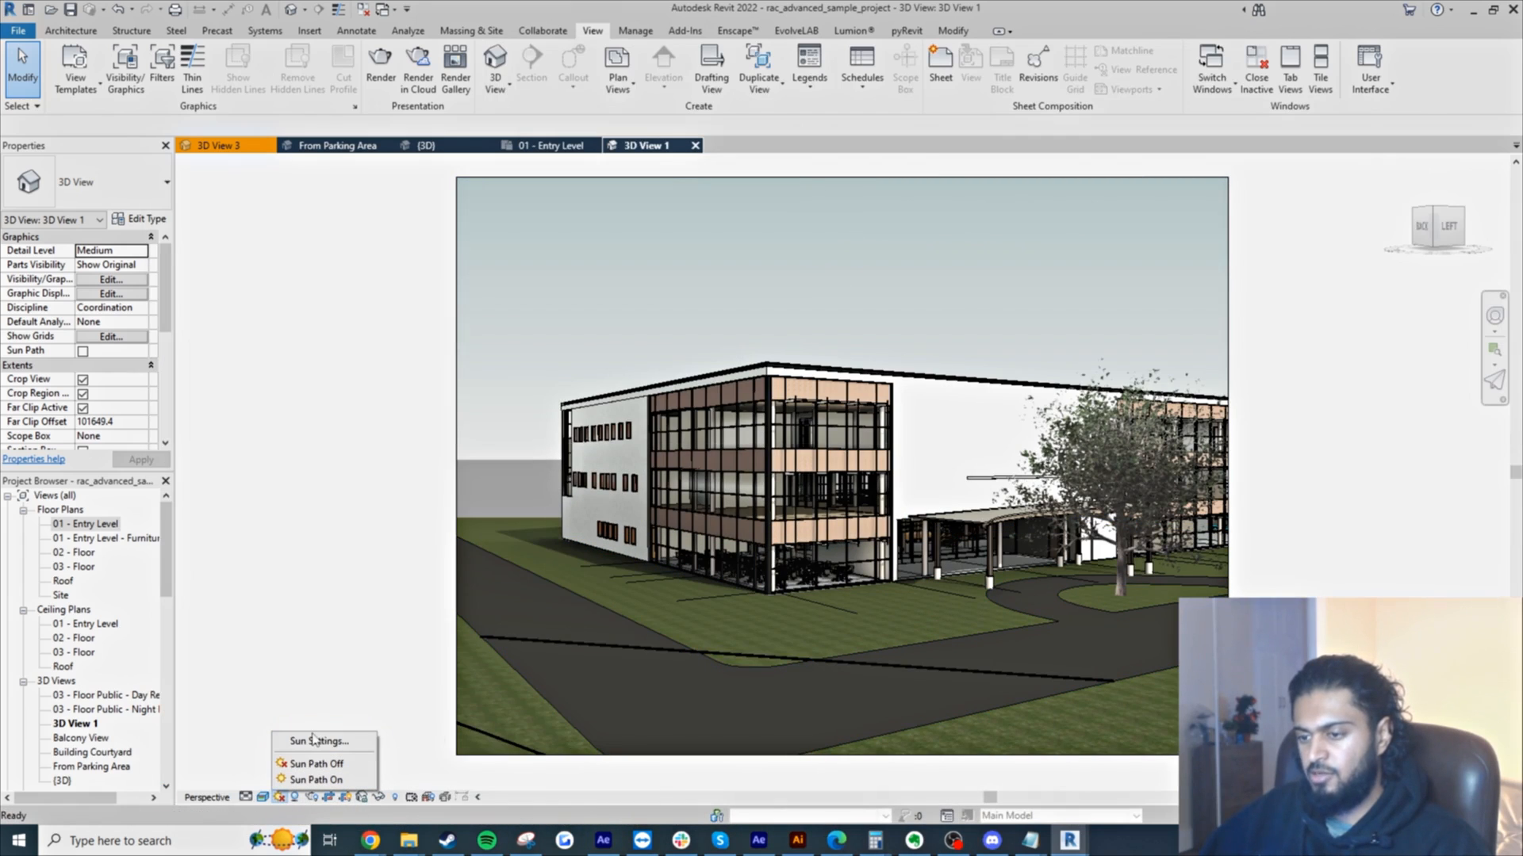
{"action": "left_click", "coordinate": [314, 740]}
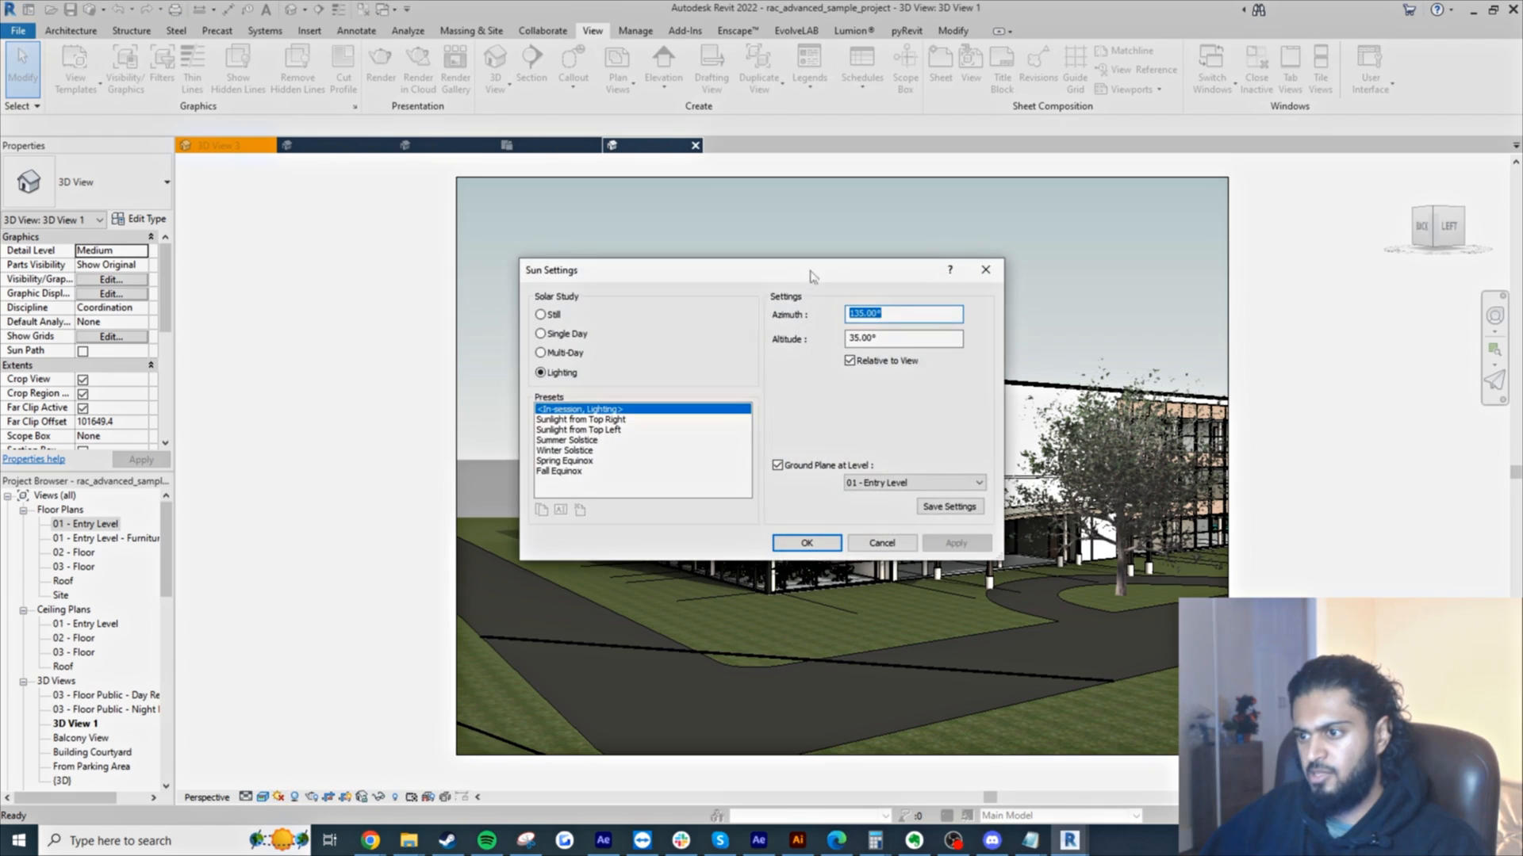
{"action": "left_click_drag", "start_coordinate": [811, 275], "coordinate": [398, 310]}
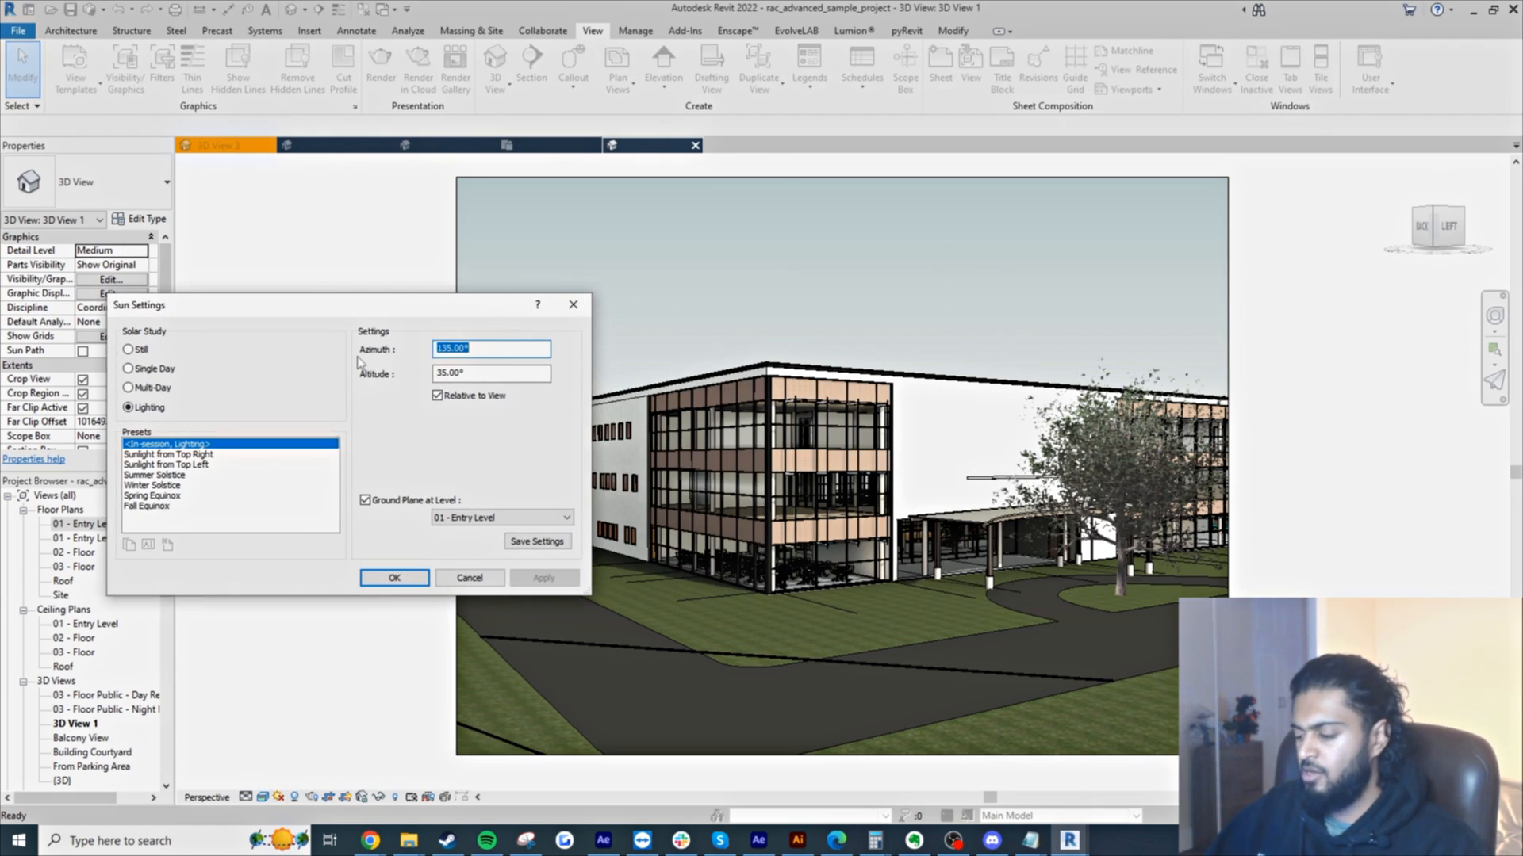
{"action": "type", "text": "215"}
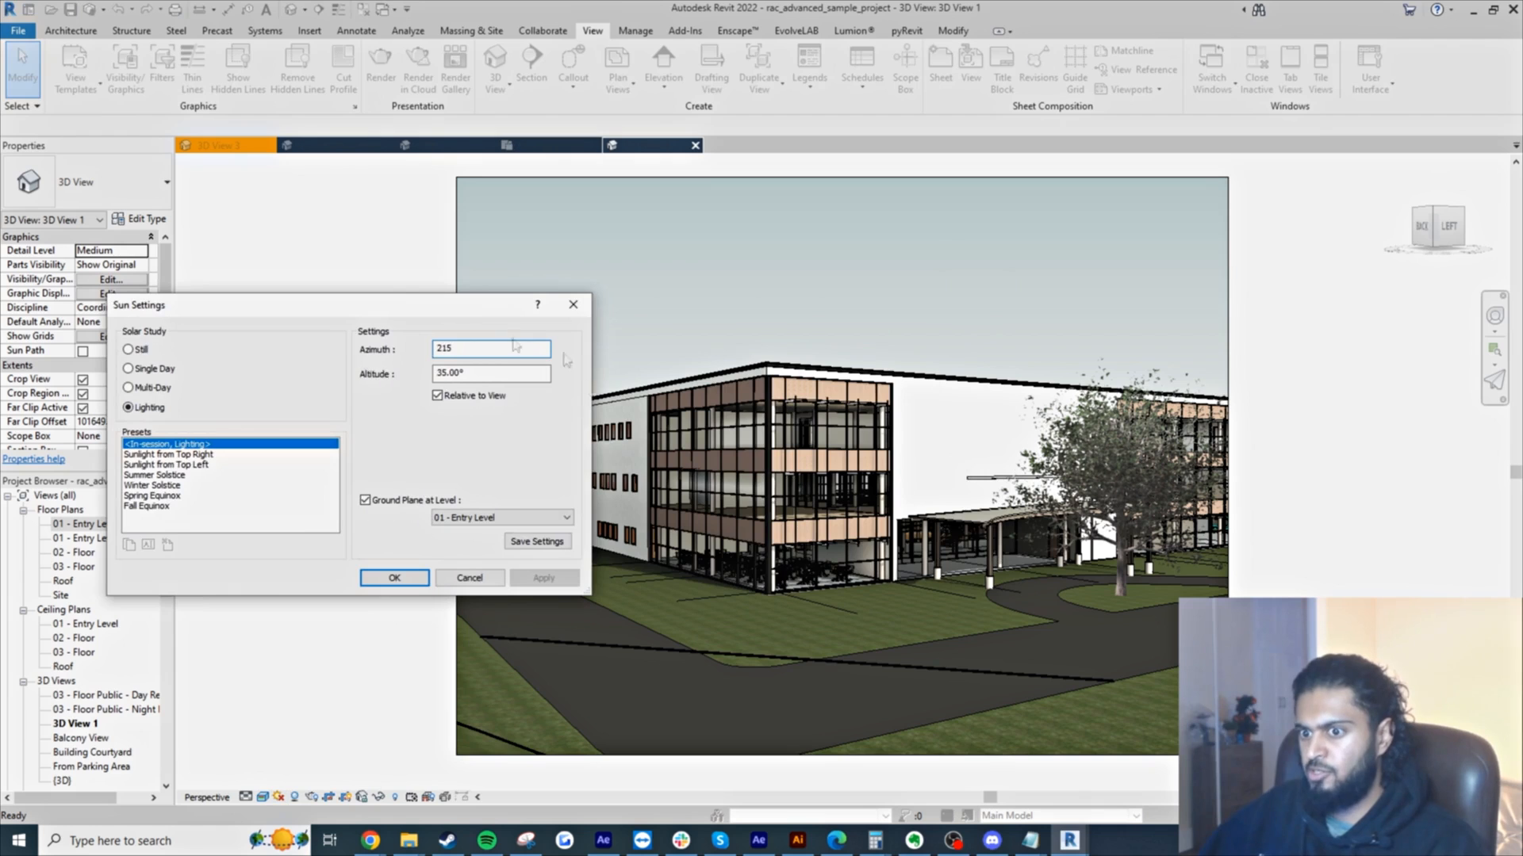
{"action": "left_click", "coordinate": [394, 578]}
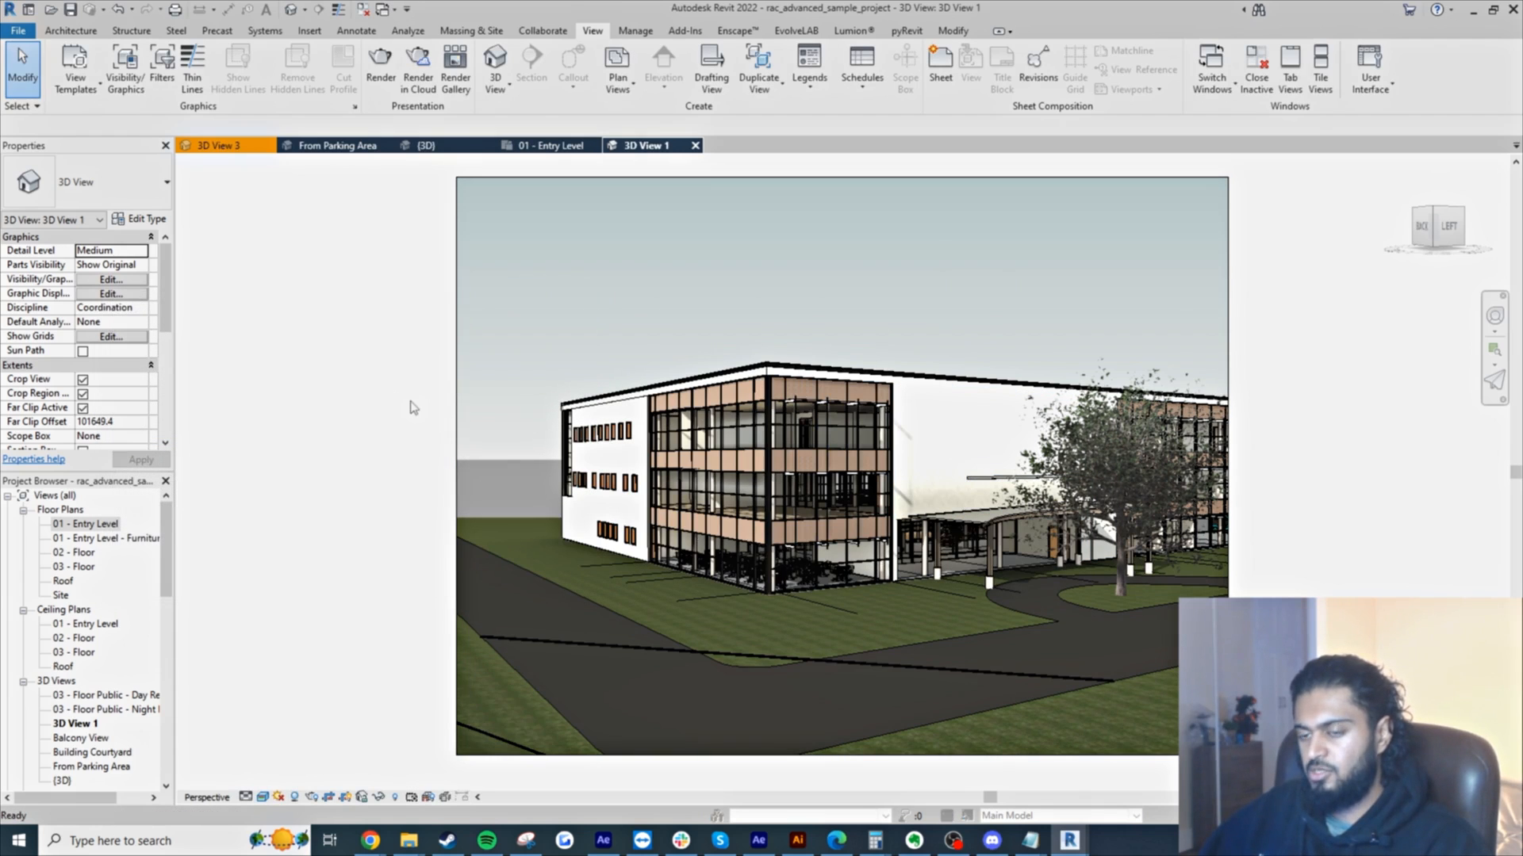
{"action": "key", "text": "g"}
{"action": "key", "text": "d"}
{"action": "left_click", "coordinate": [924, 356]}
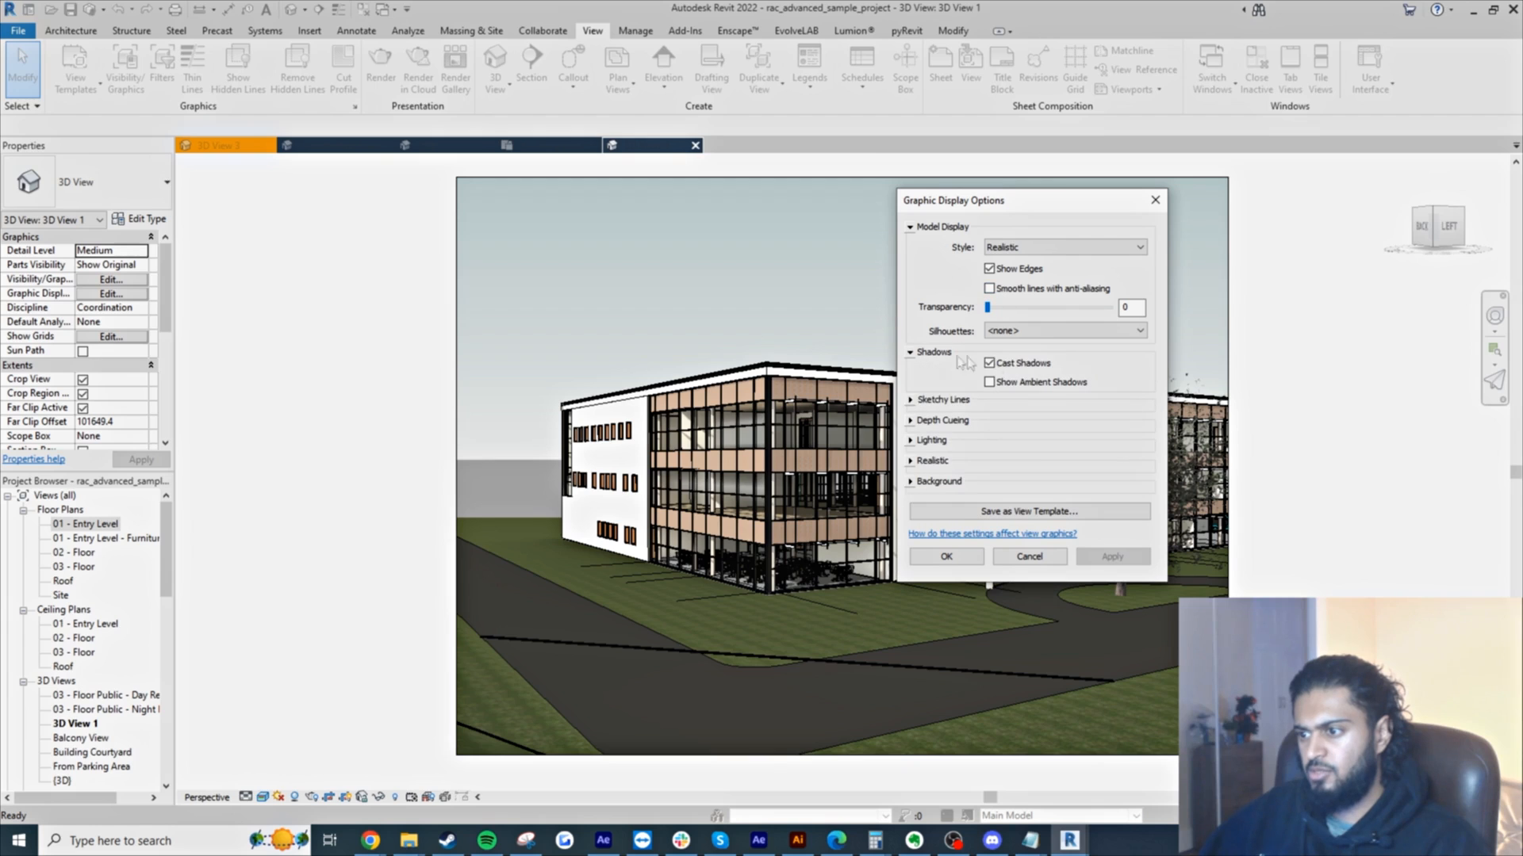
{"action": "left_click", "coordinate": [1051, 561]}
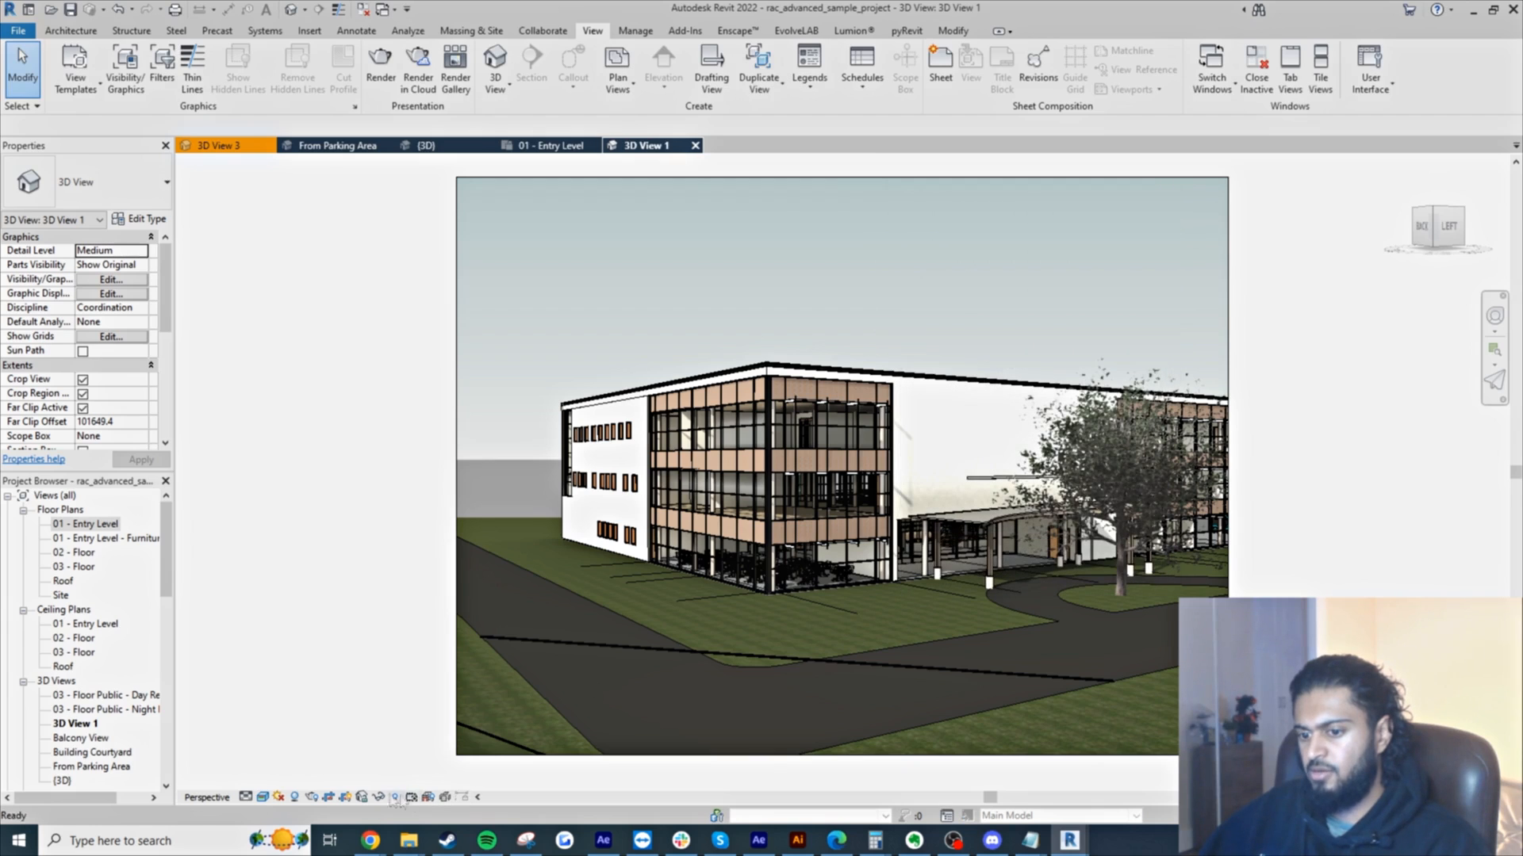
- Reopen the Sun Settings and apply a sun azimuth of 280° to the view
{"action": "left_click", "coordinate": [279, 797]}
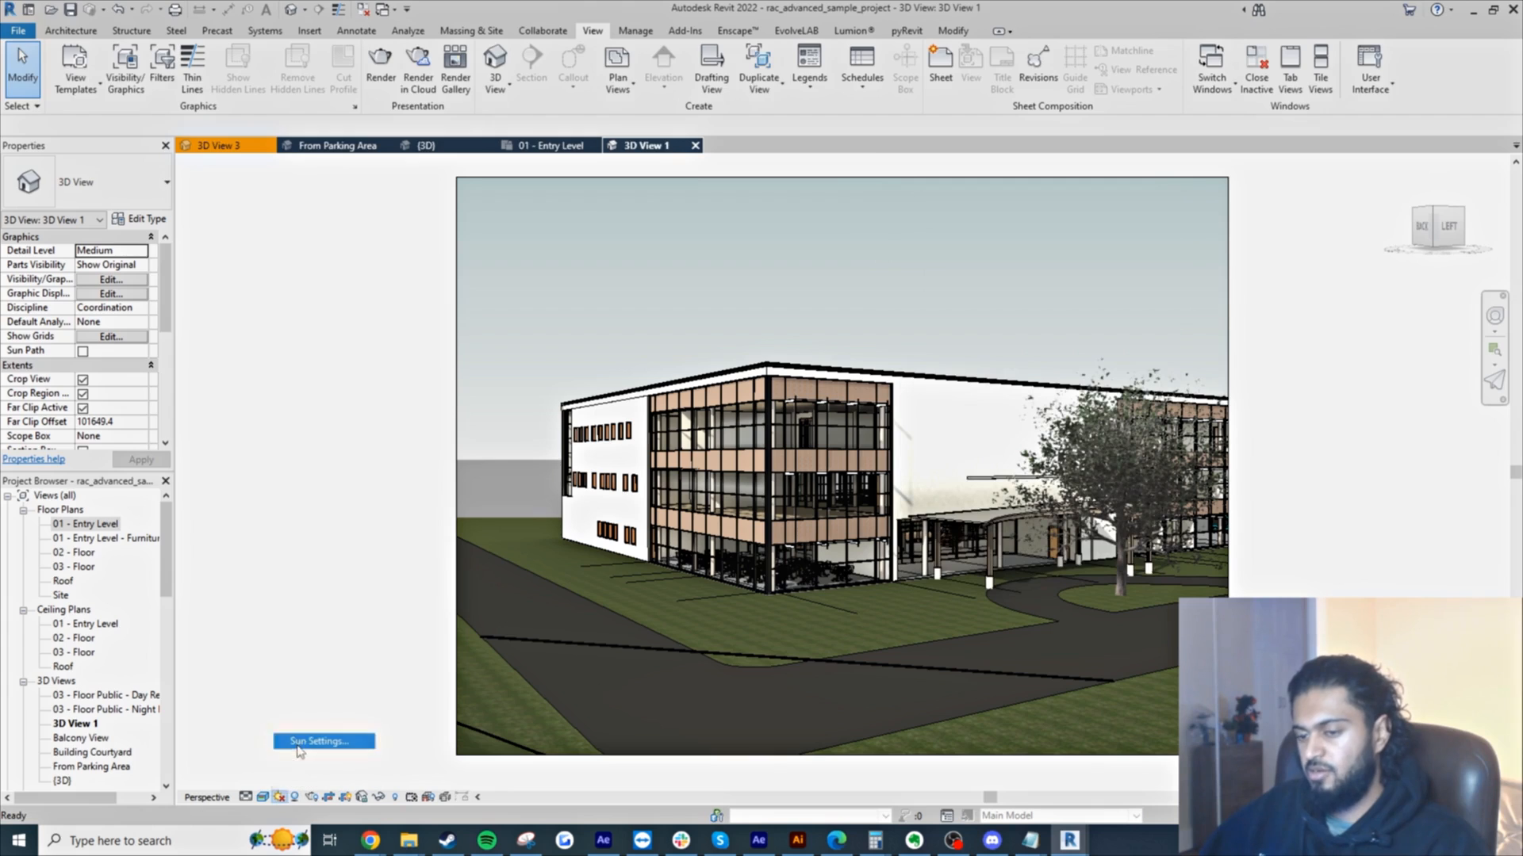
{"action": "left_click", "coordinate": [316, 736]}
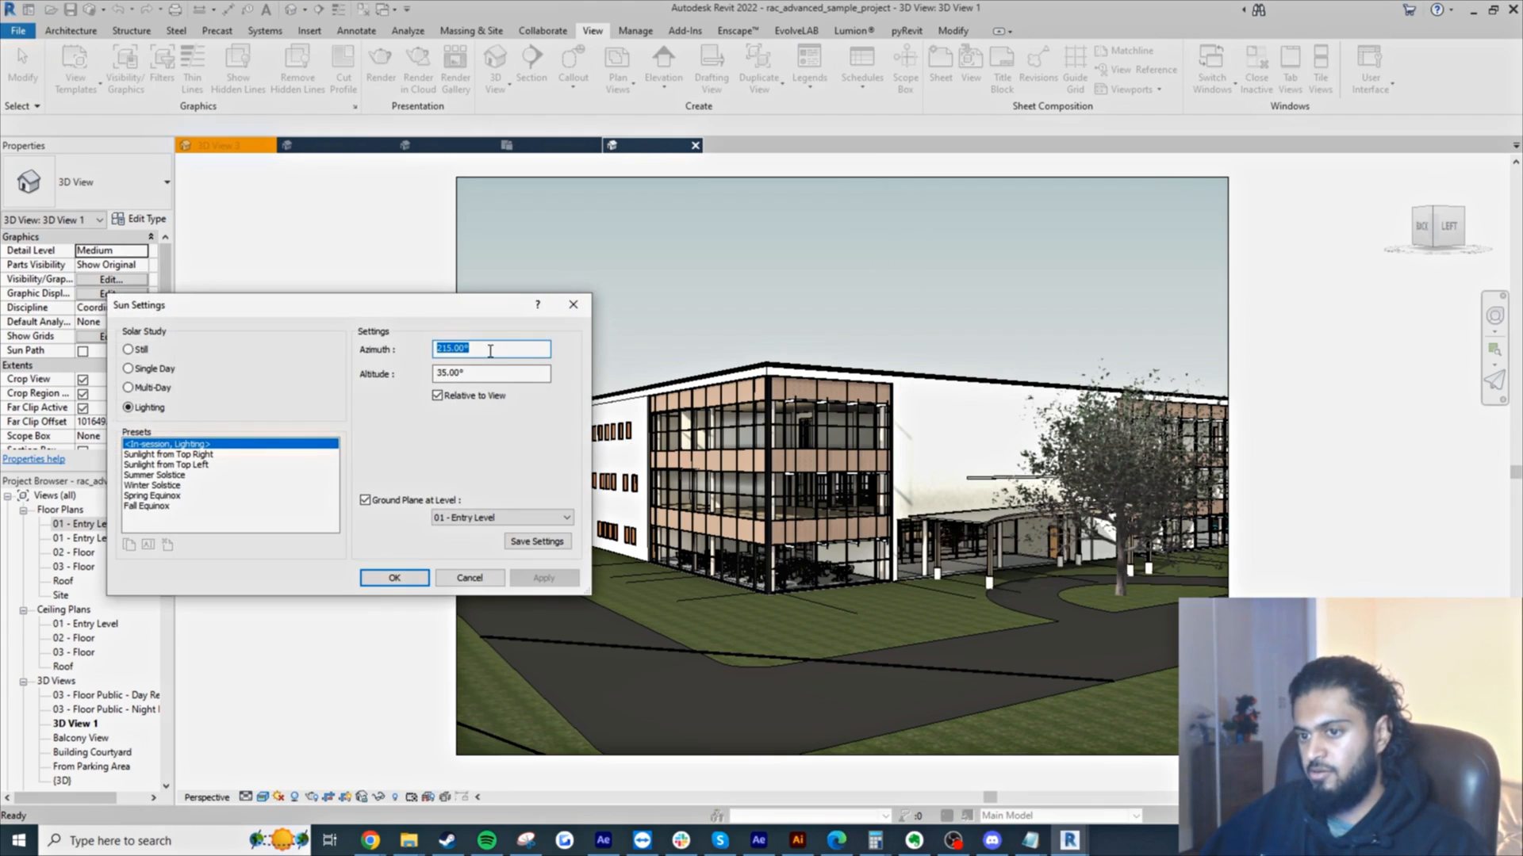
{"action": "type", "text": "280"}
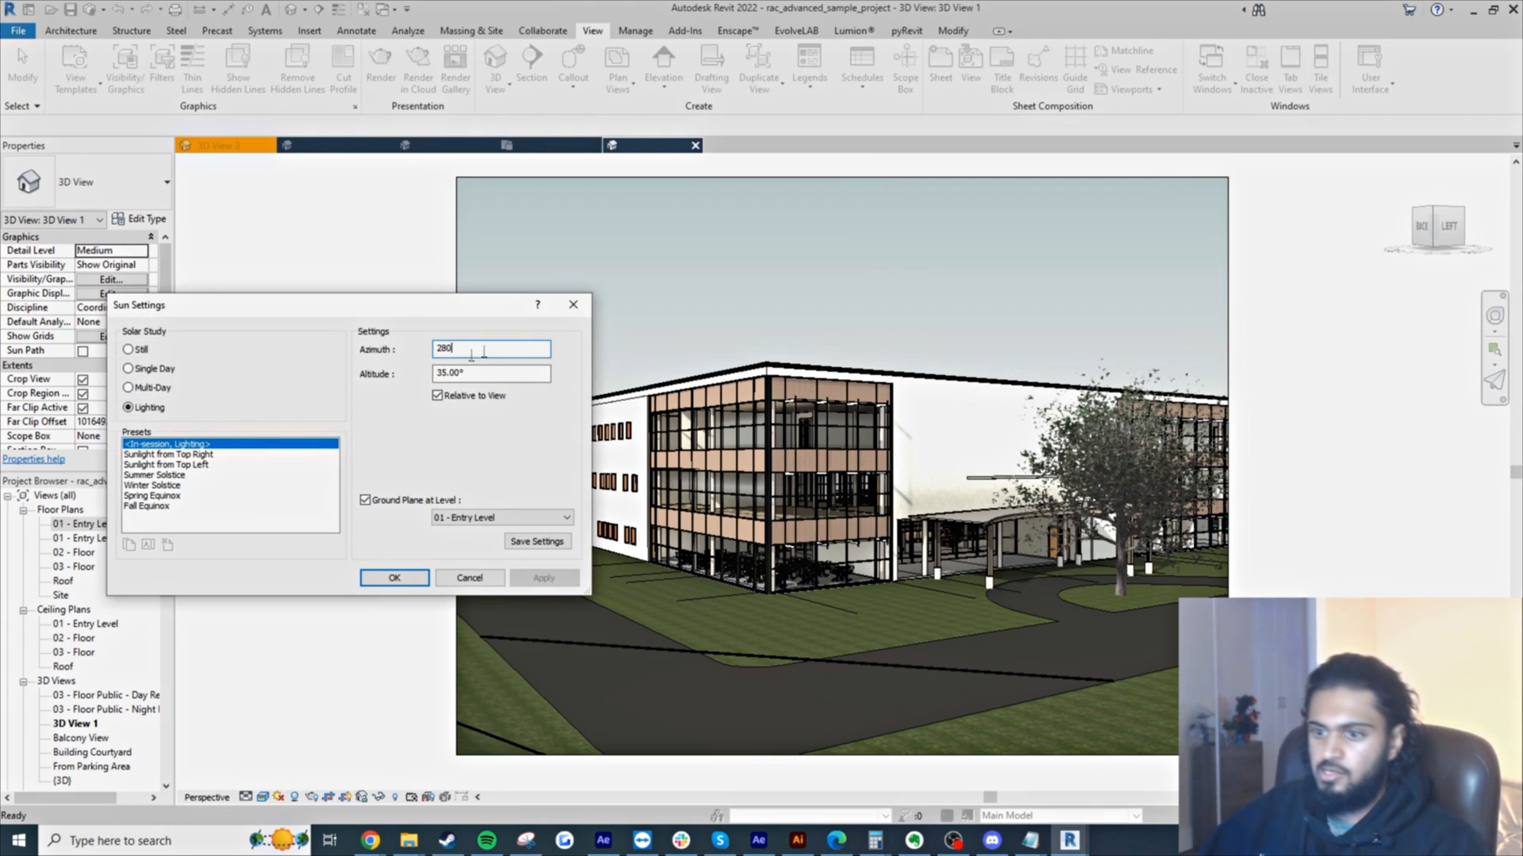
{"action": "left_click", "coordinate": [502, 378]}
{"action": "left_click", "coordinate": [542, 580]}
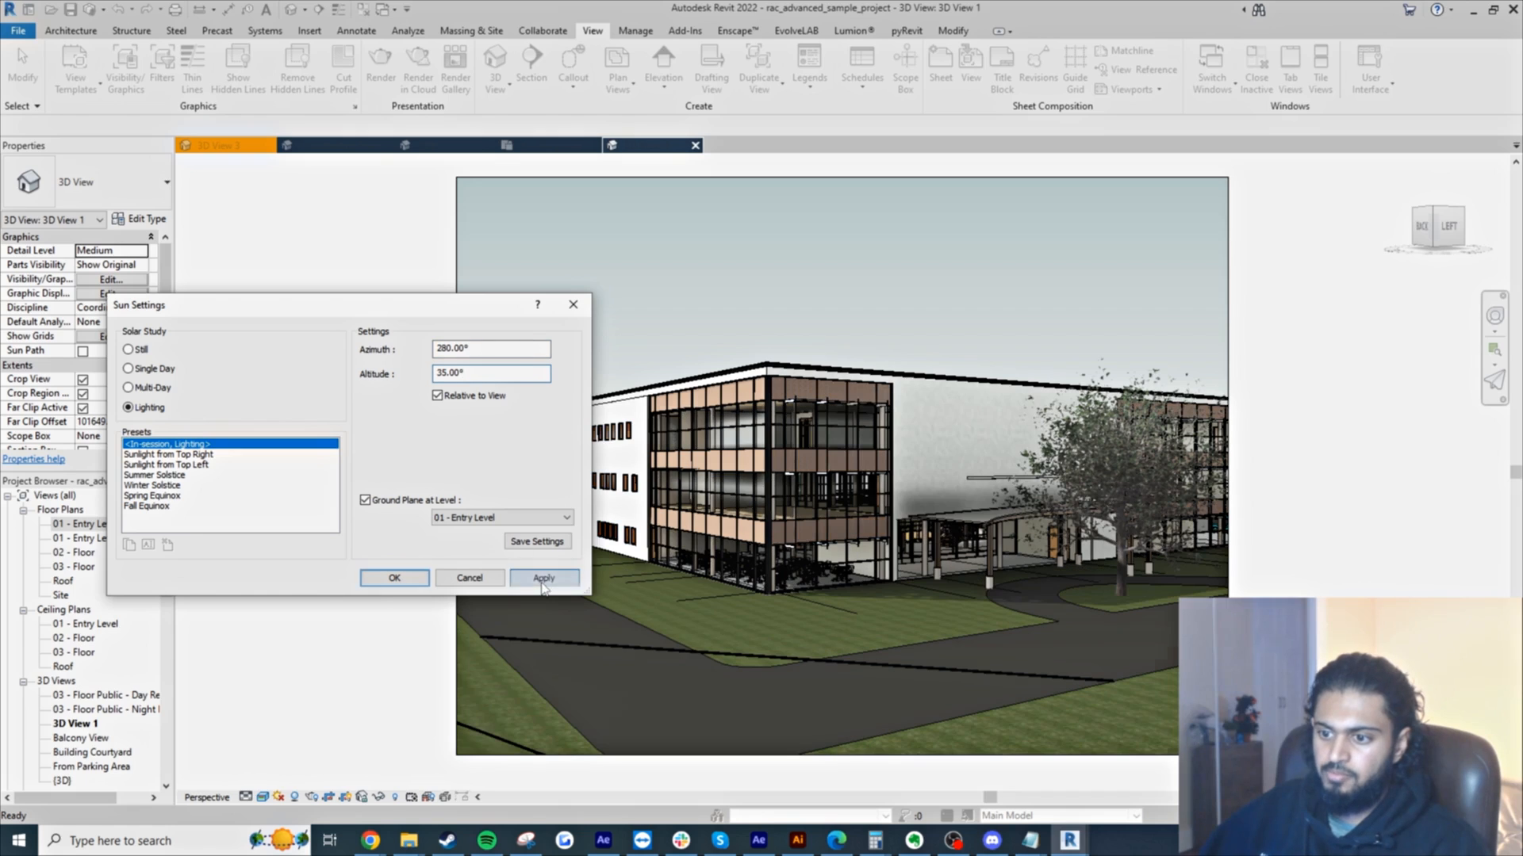
- Set the sun azimuth to 70°, apply it to the view and close the Sun Settings
{"action": "left_click_drag", "start_coordinate": [493, 350], "coordinate": [352, 347]}
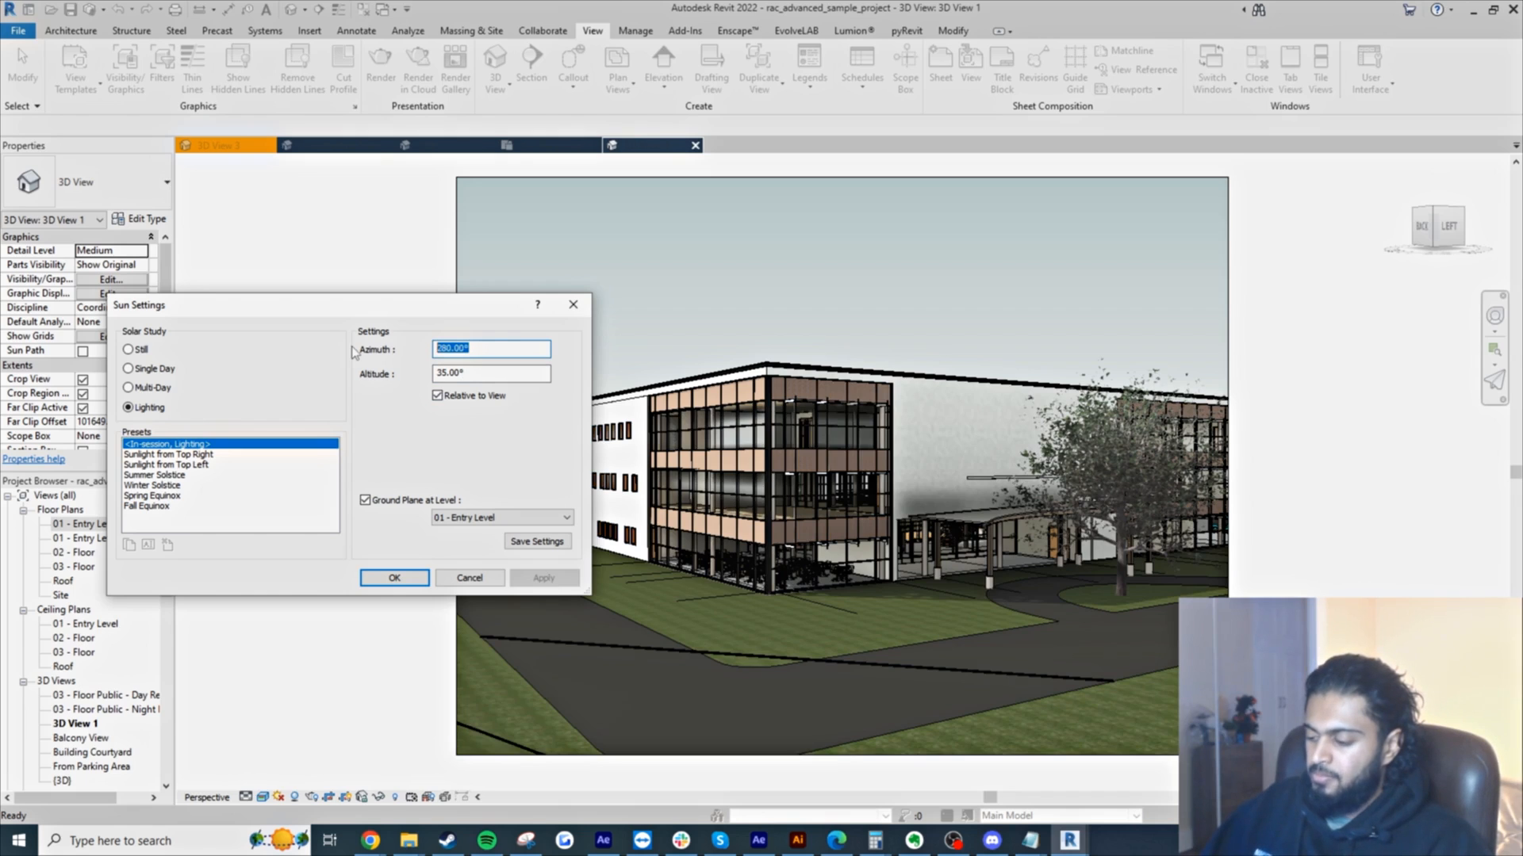
{"action": "type", "text": "70"}
{"action": "left_click", "coordinate": [500, 374]}
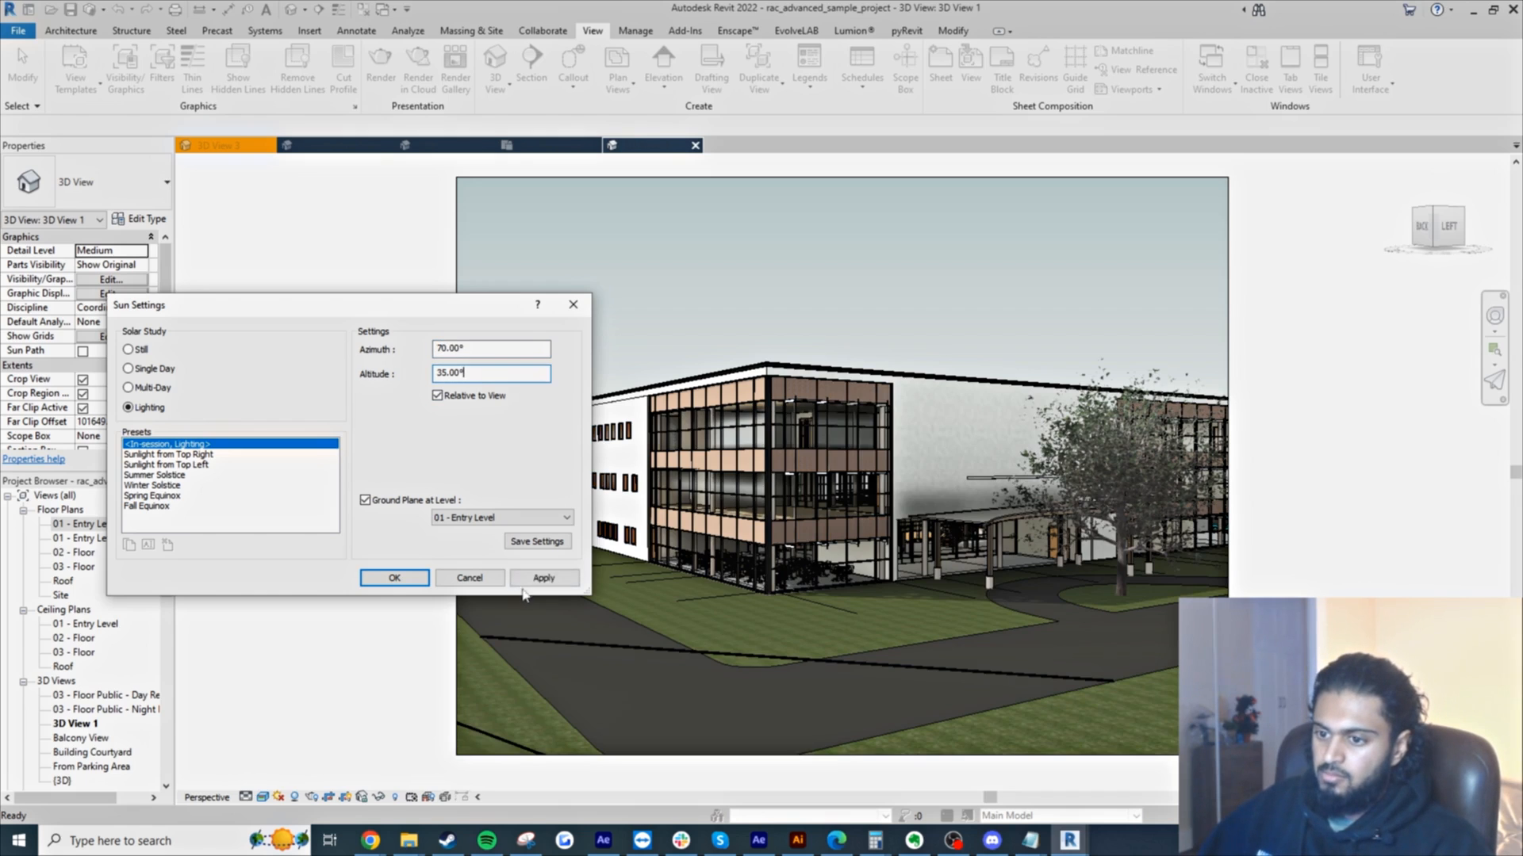
{"action": "left_click", "coordinate": [525, 585]}
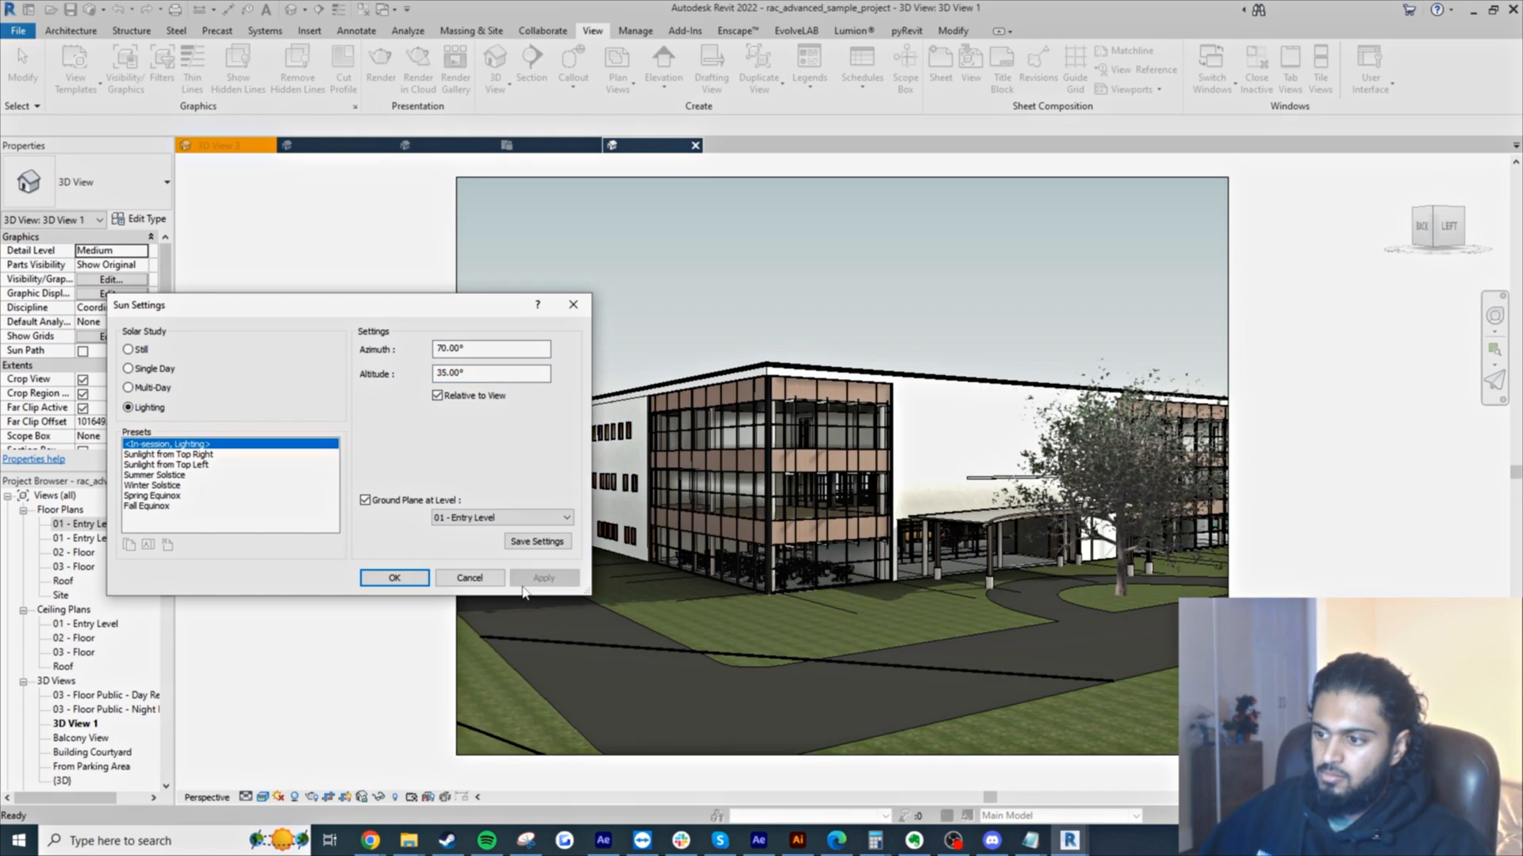
{"action": "left_click", "coordinate": [394, 579]}
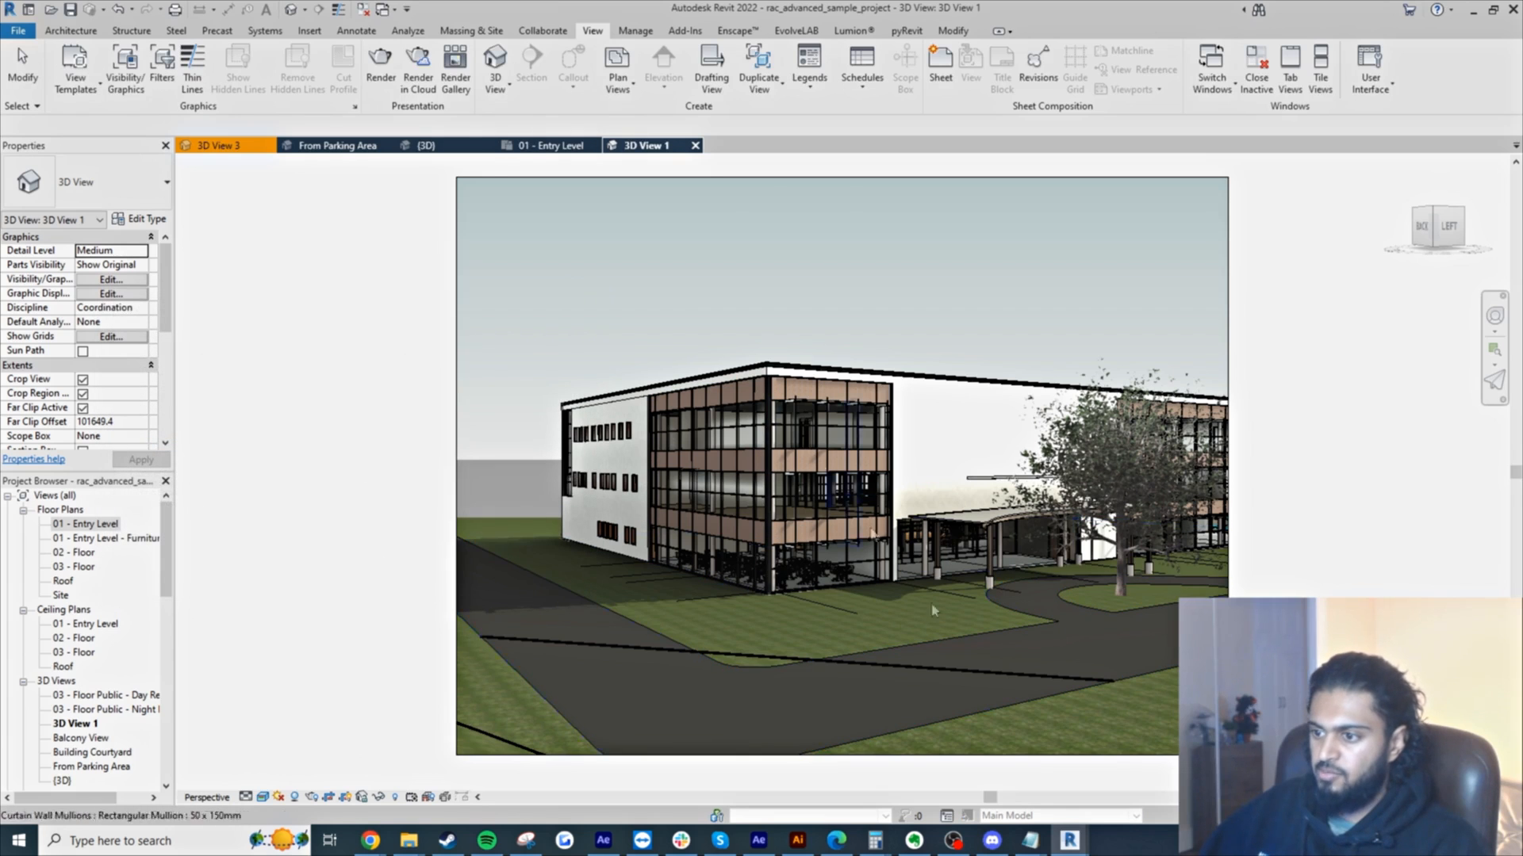
- Bring back the Veras window and replace "Office building timber panels" in the prompt with "metalic panels grey"
{"action": "left_click", "coordinate": [1069, 840]}
{"action": "left_click", "coordinate": [1142, 794]}
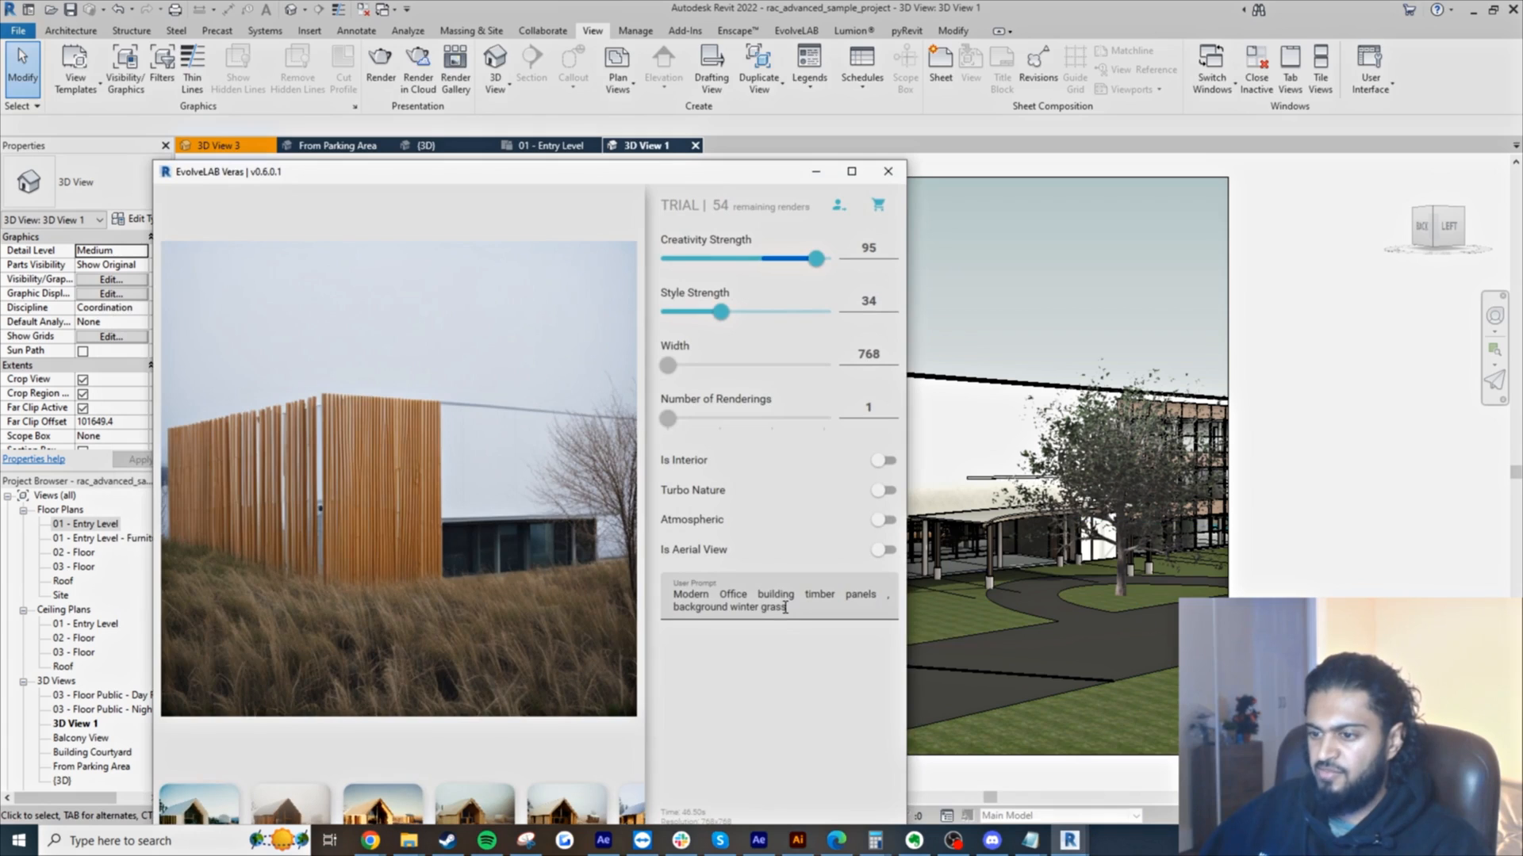
{"action": "left_click", "coordinate": [721, 595]}
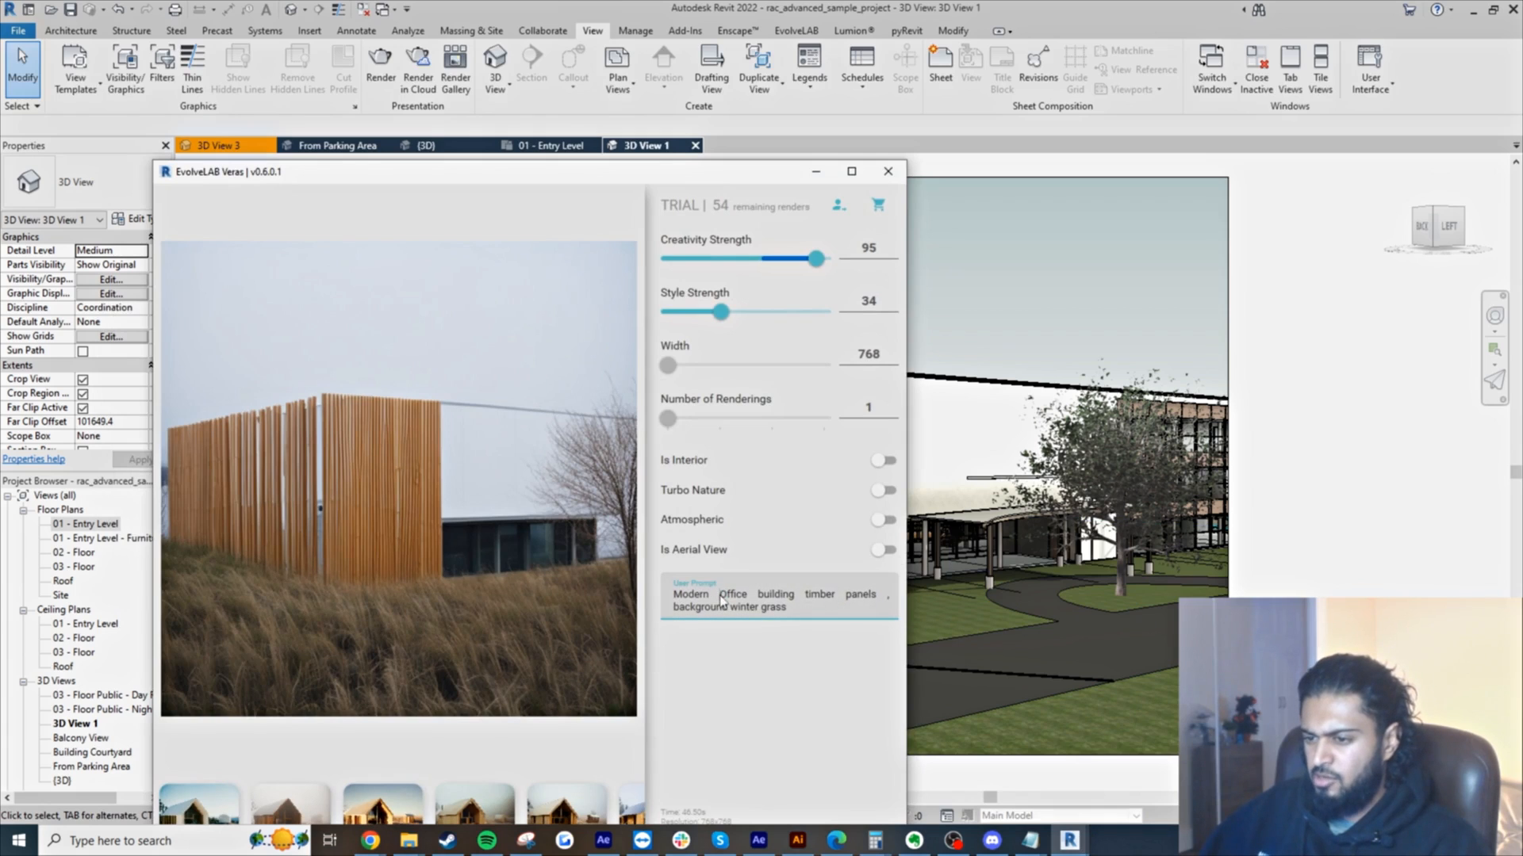
{"action": "left_click_drag", "start_coordinate": [719, 597], "coordinate": [753, 598]}
{"action": "key", "text": "BackSpace"}
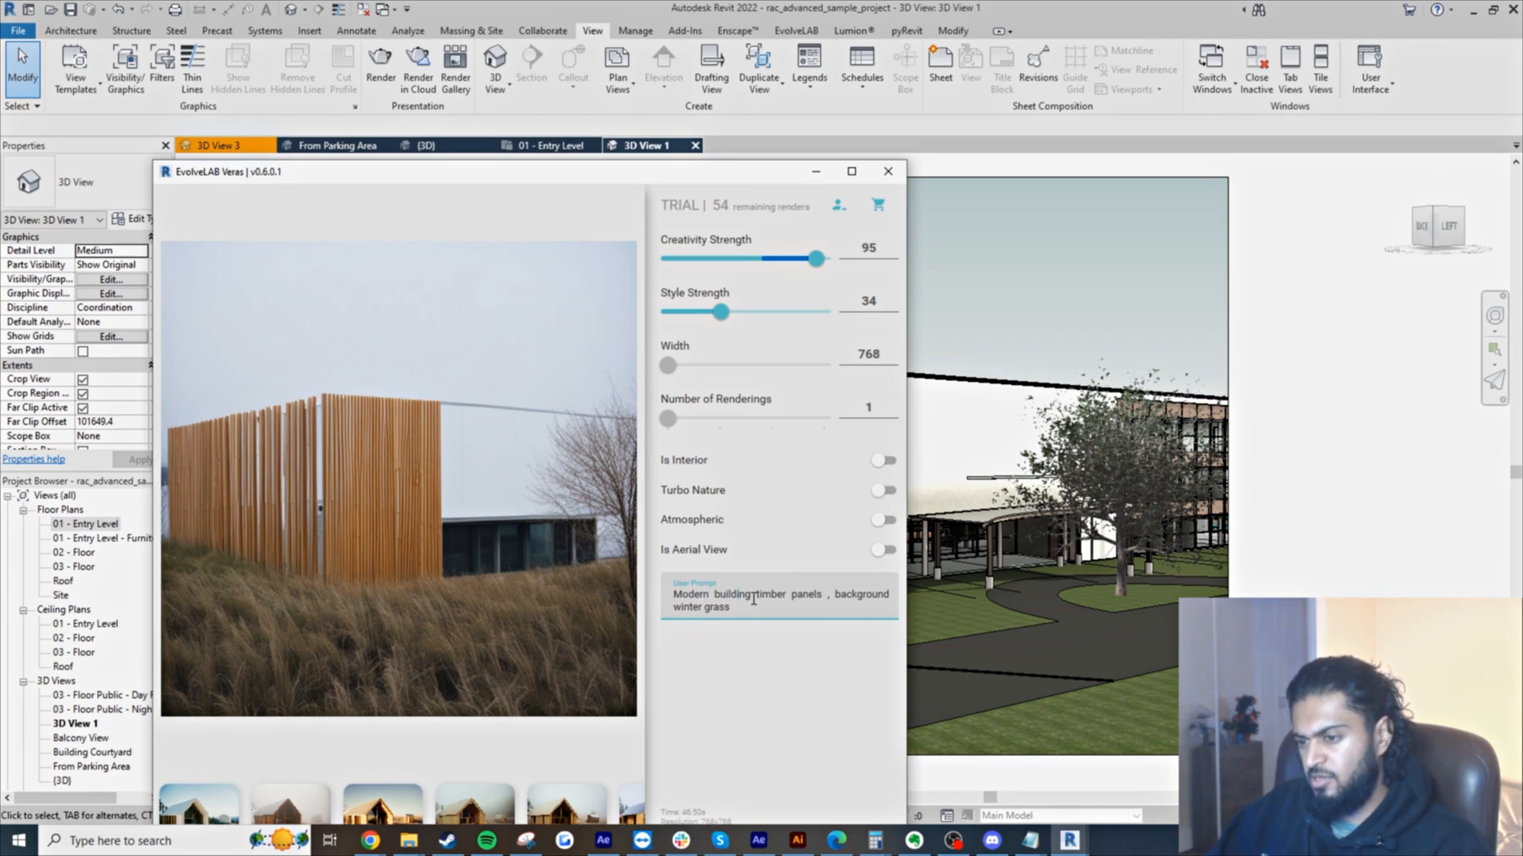
{"action": "key", "text": "BackSpace"}
{"action": "key", "text": "BackSpace"}
{"action": "key", "text": "BackSpace"}
{"action": "key", "text": "BackSpace"}
{"action": "key", "text": "BackSpace"}
{"action": "key", "text": "BackSpace"}
{"action": "key", "text": "BackSpace"}
{"action": "key", "text": "BackSpace"}
{"action": "key", "text": "BackSpace"}
{"action": "key", "text": "BackSpace"}
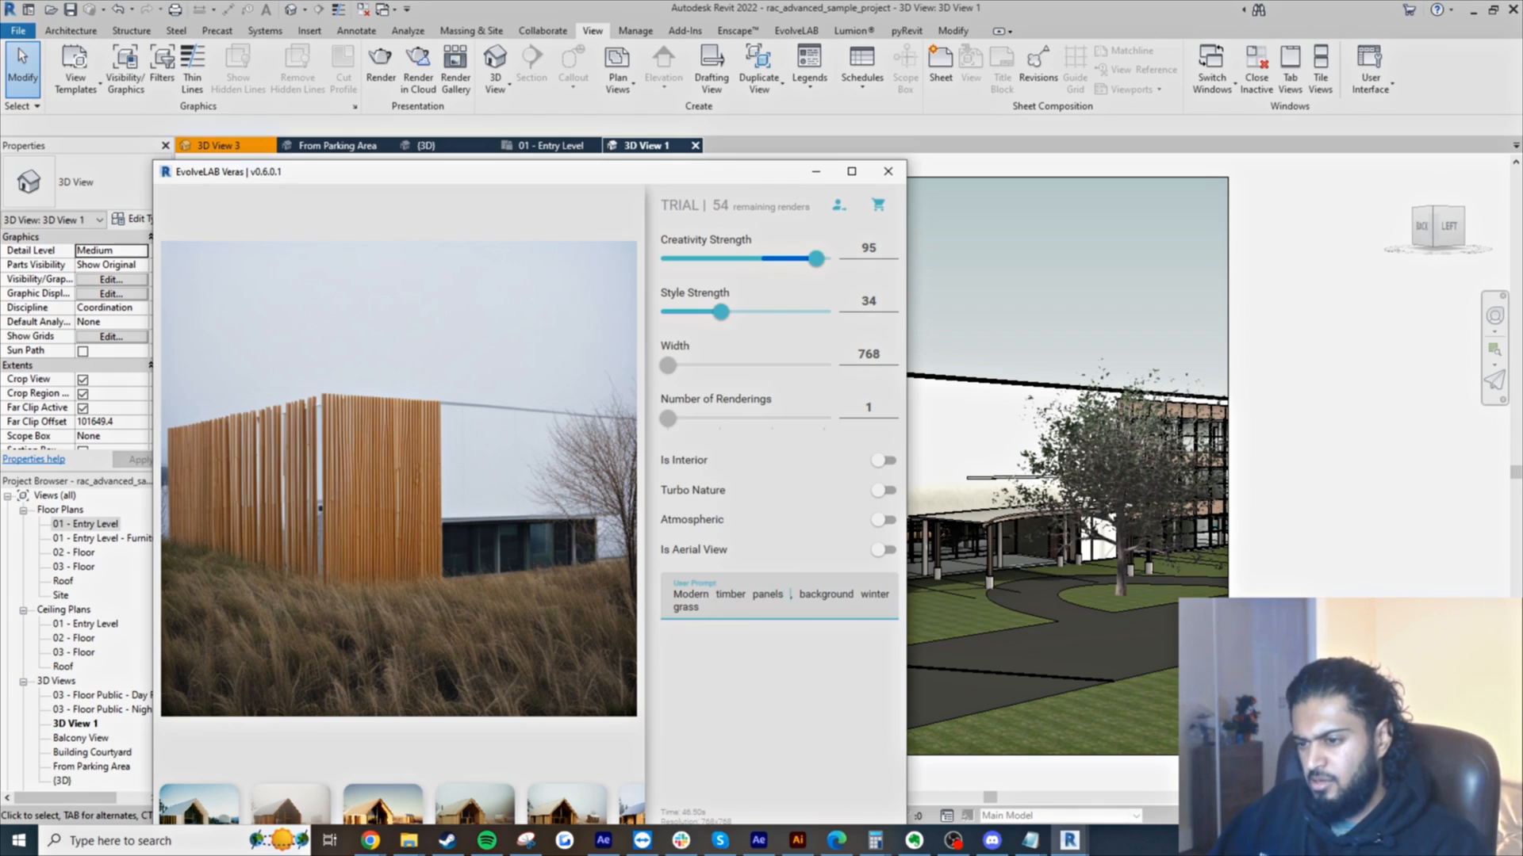
{"action": "key", "text": "BackSpace"}
{"action": "key", "text": "BackSpace"}
{"action": "key", "text": "BackSpace"}
{"action": "key", "text": "BackSpace"}
{"action": "key", "text": "BackSpace"}
{"action": "key", "text": "BackSpace"}
{"action": "key", "text": "BackSpace"}
{"action": "key", "text": "BackSpace"}
{"action": "key", "text": "BackSpace"}
{"action": "key", "text": "BackSpace"}
{"action": "key", "text": "BackSpace"}
{"action": "key", "text": "BackSpace"}
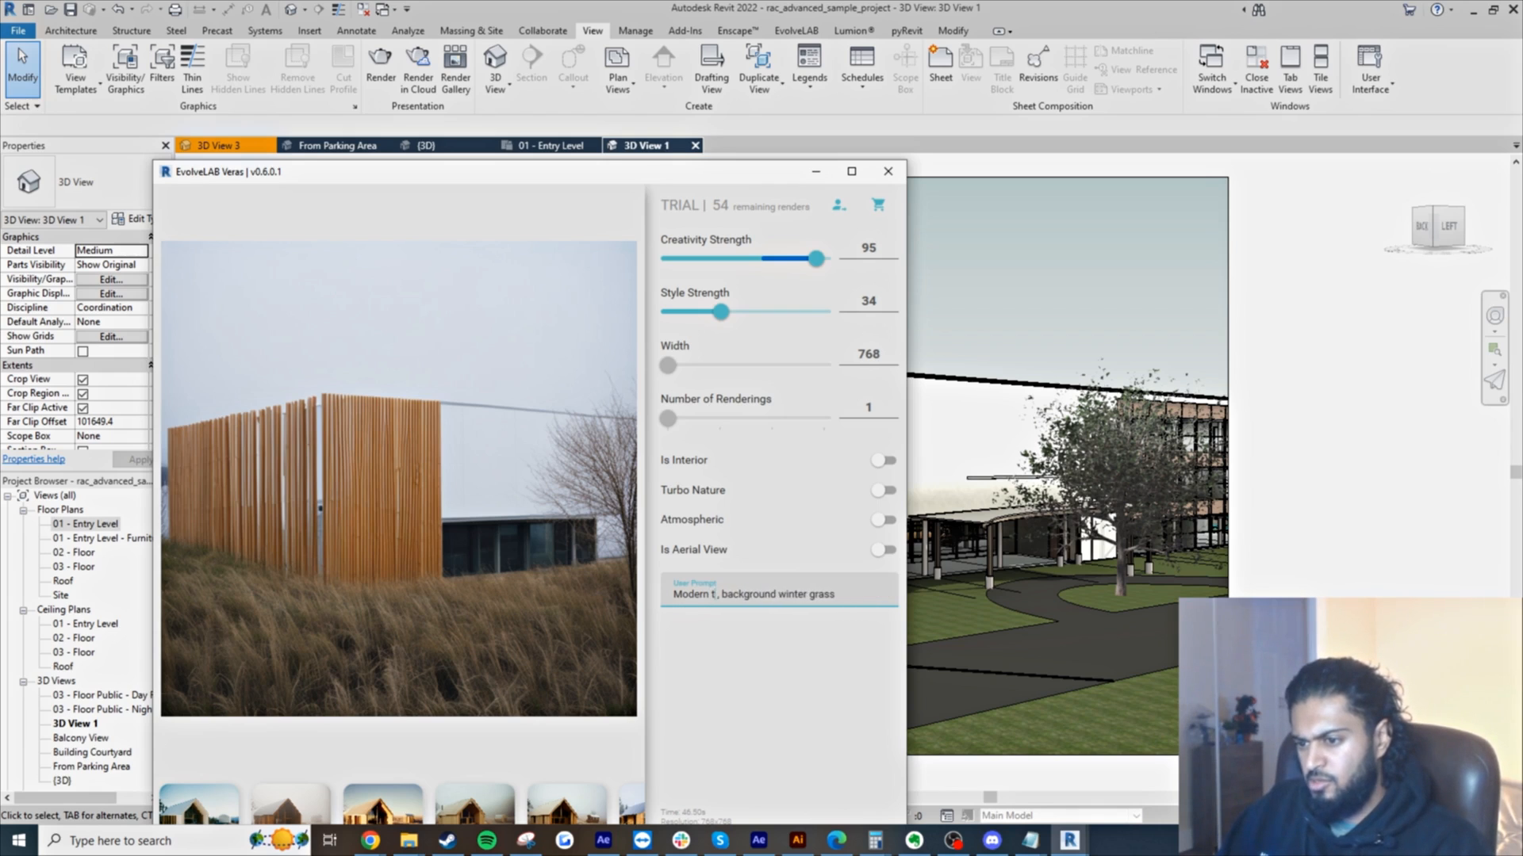
{"action": "key", "text": "BackSpace"}
{"action": "type", "text": "metalic panels"}
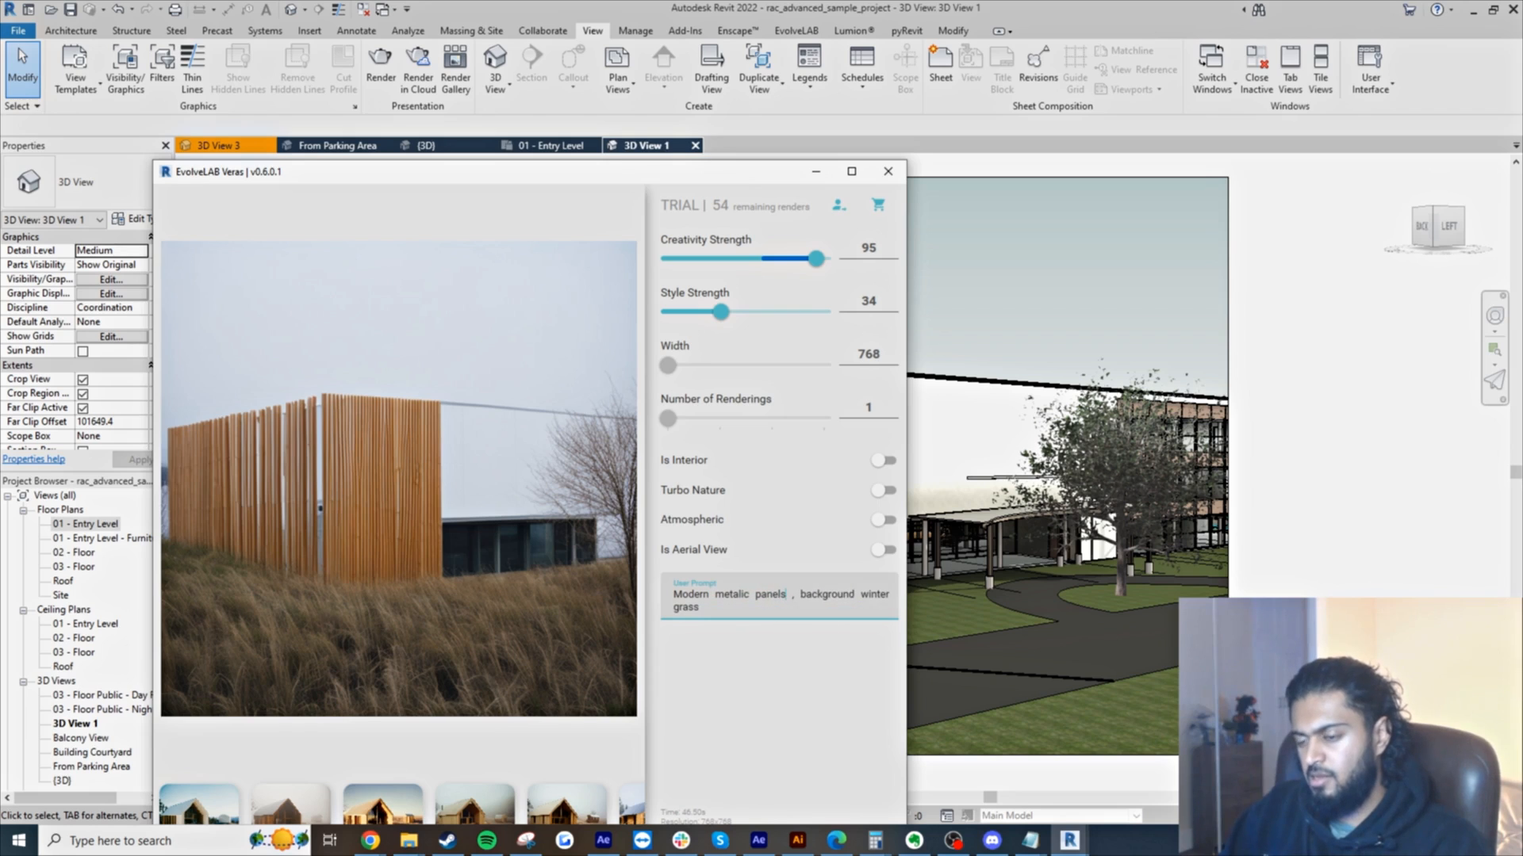
{"action": "type", "text": " grey"}
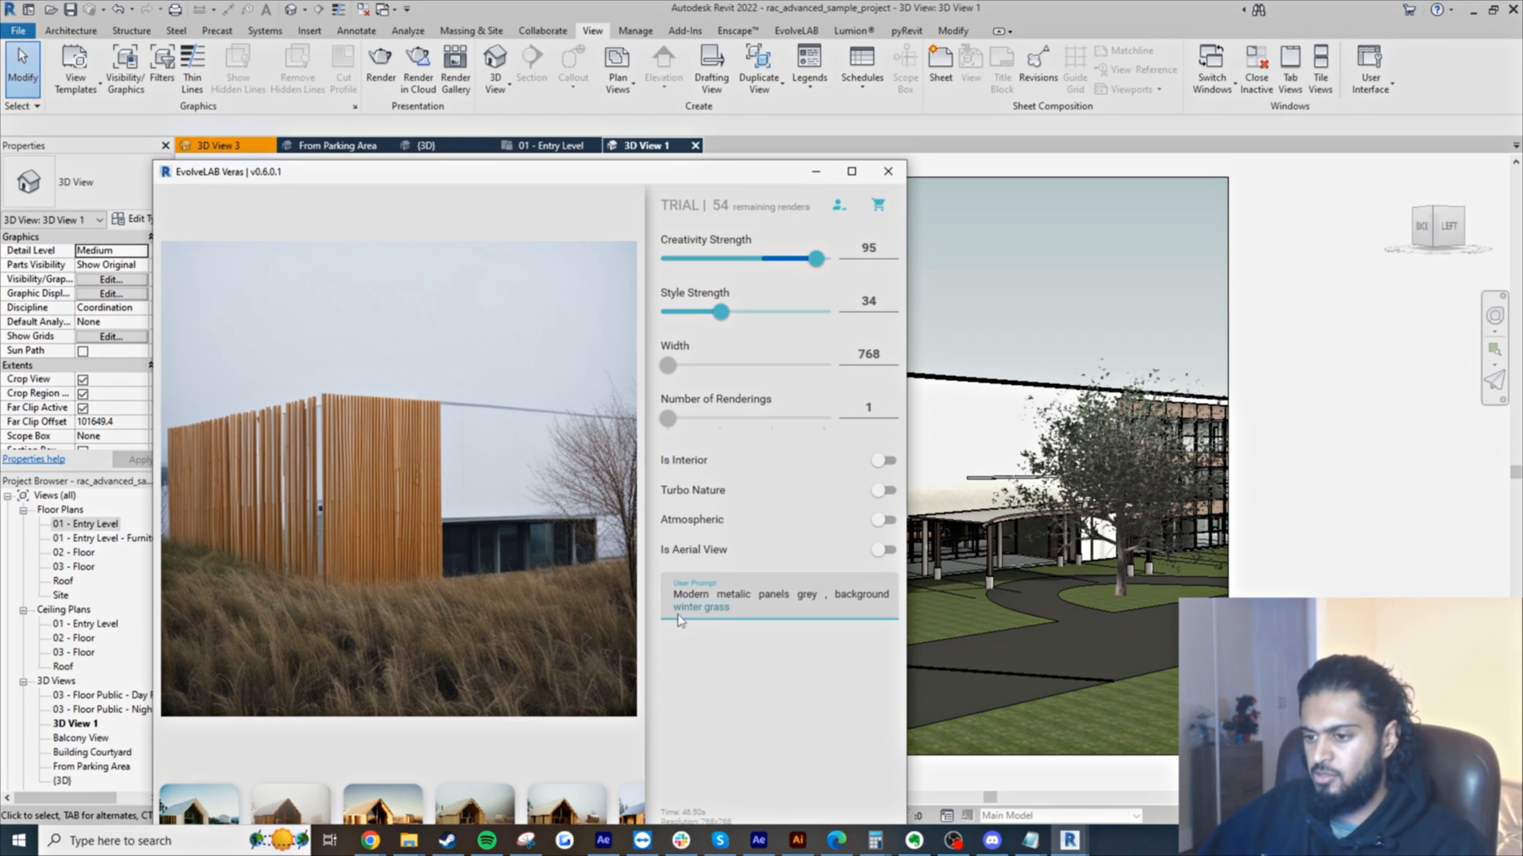
- Change the prompt's background wording from "winter grass" to "summer city"
{"action": "key", "text": "BackSpace"}
{"action": "type", "text": "summer"}
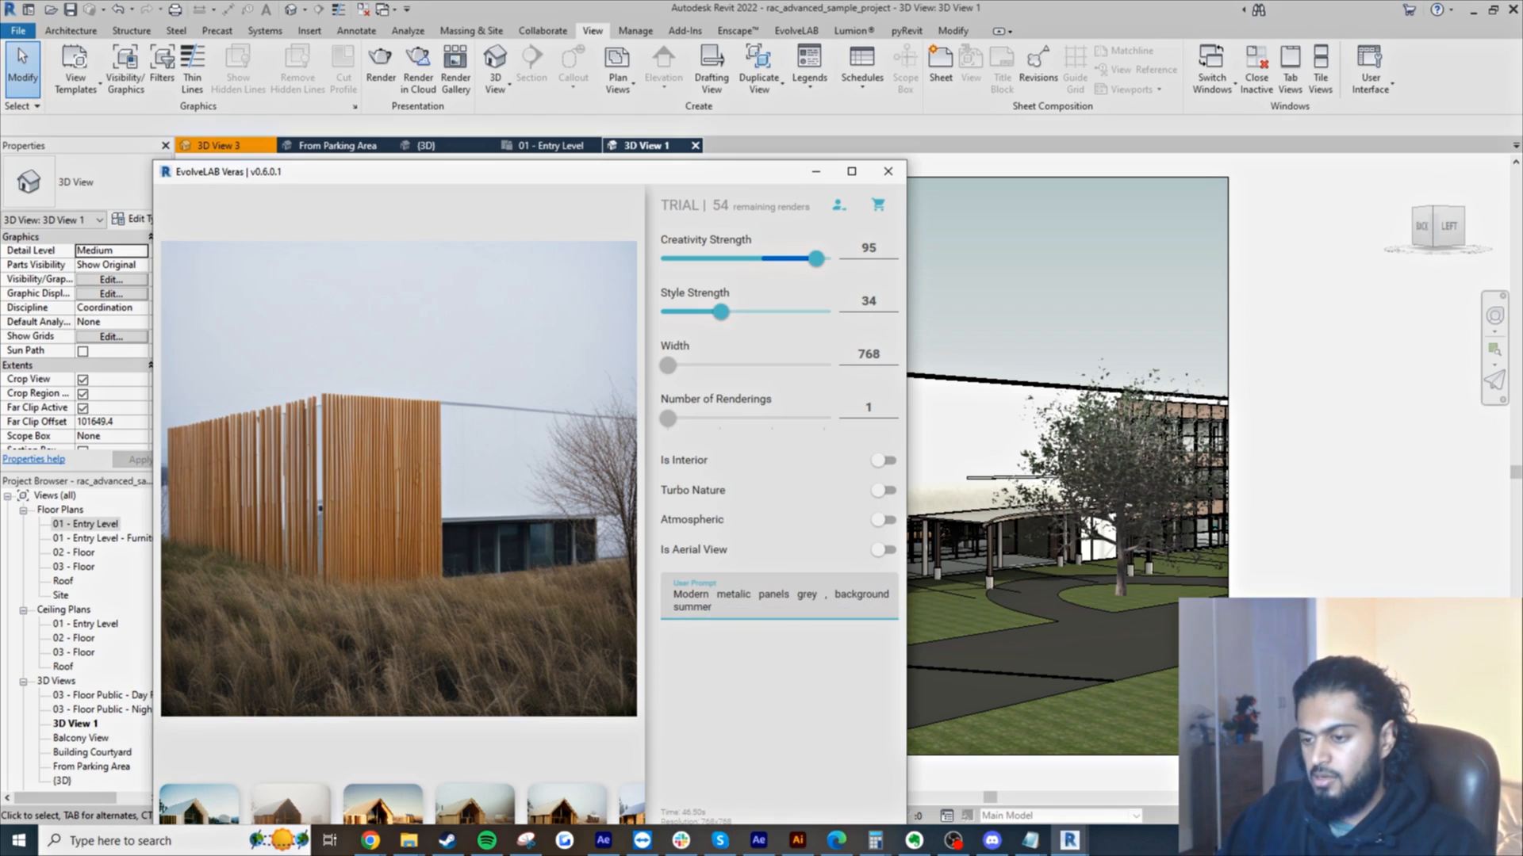
{"action": "type", "text": " city"}
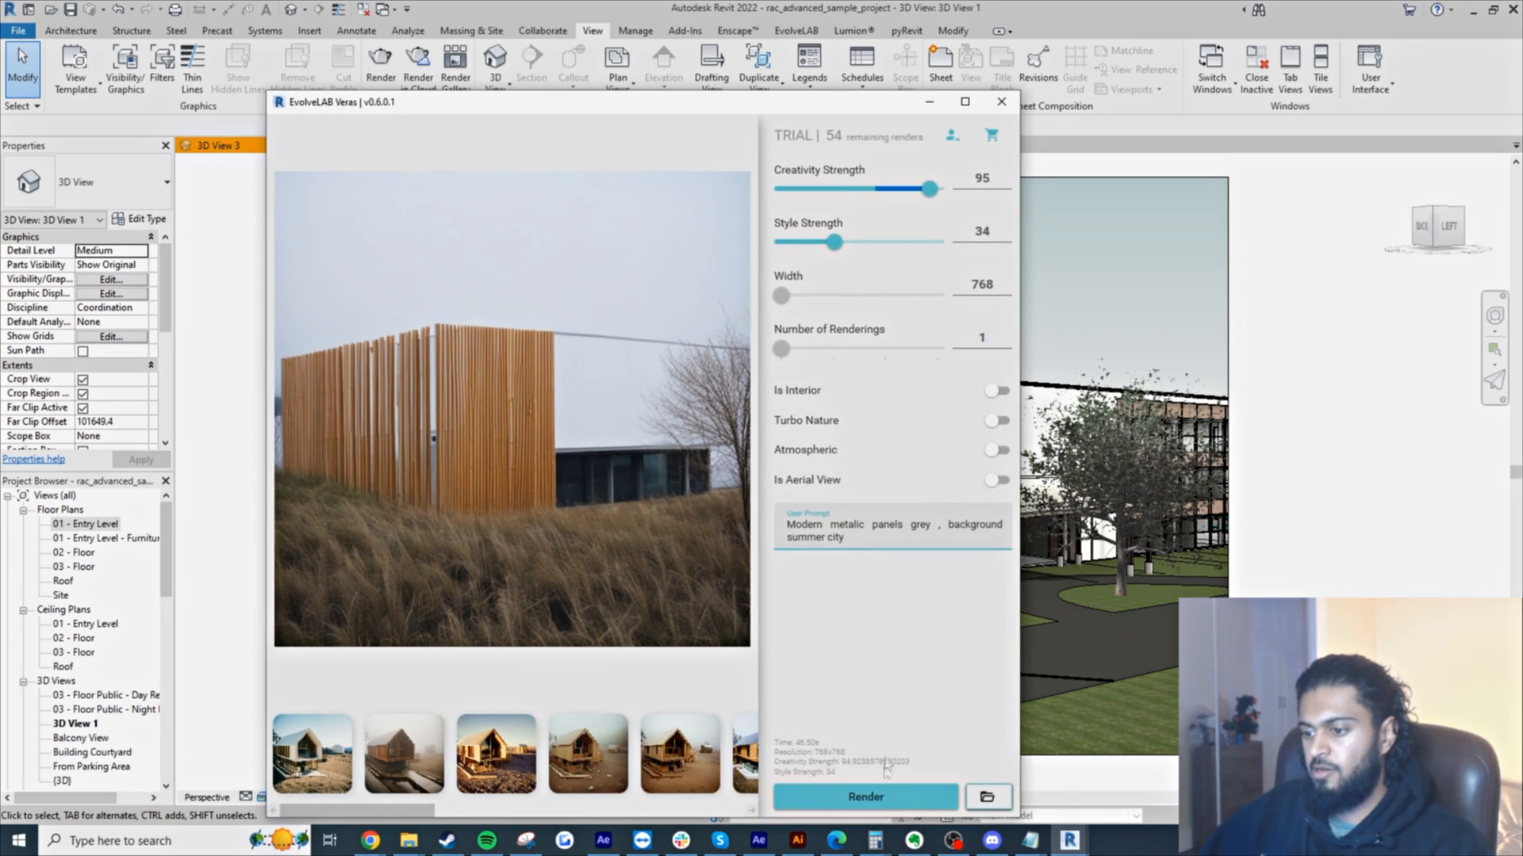
- Render the current view with the grey metallic panels and summer city prompt, and minimize the Veras window
{"action": "left_click", "coordinate": [885, 796]}
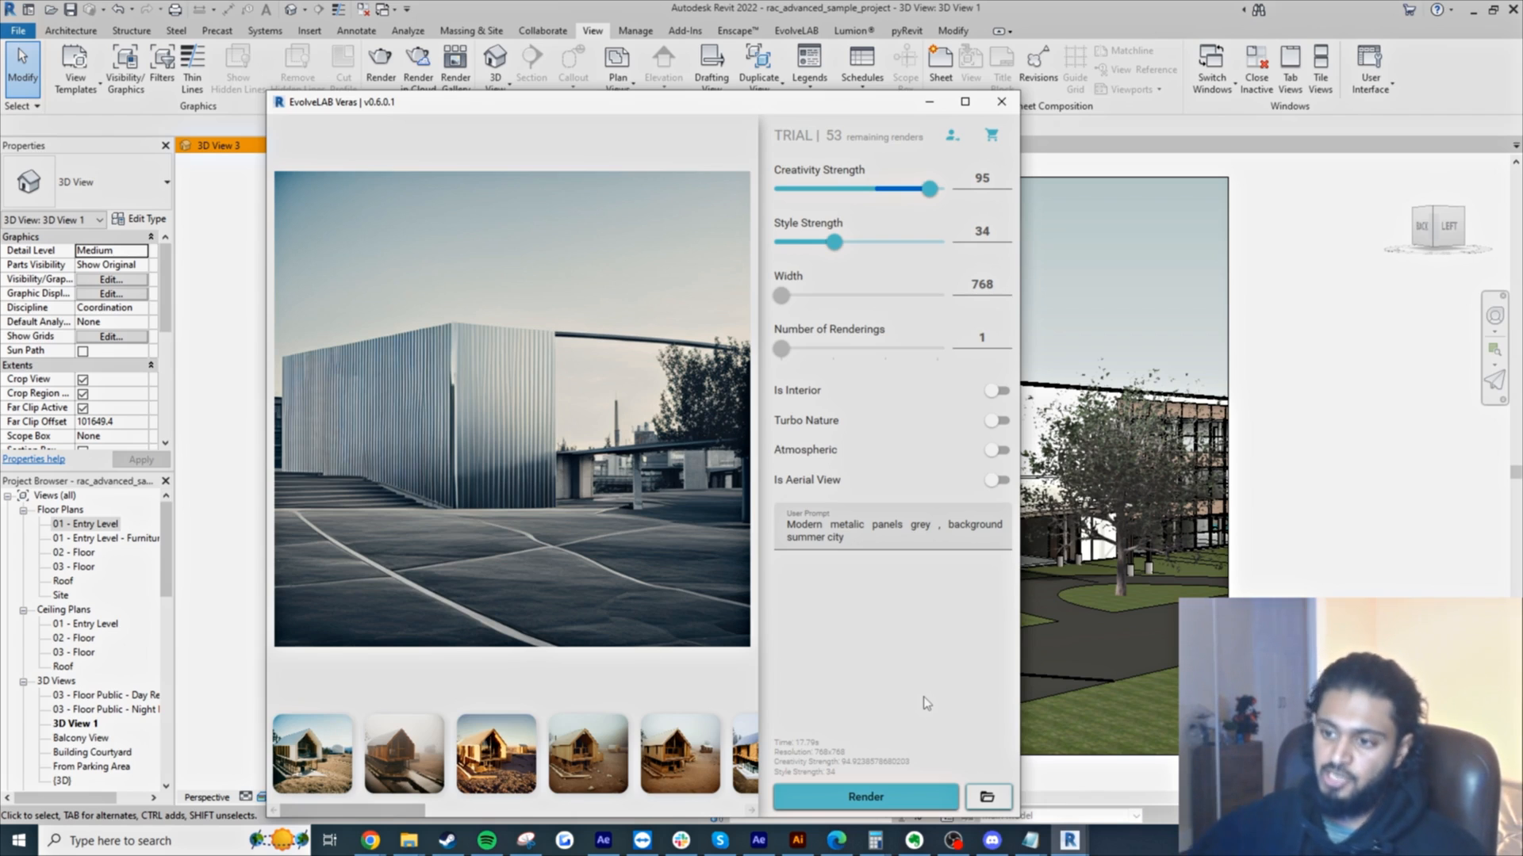
{"action": "left_click", "coordinate": [928, 103]}
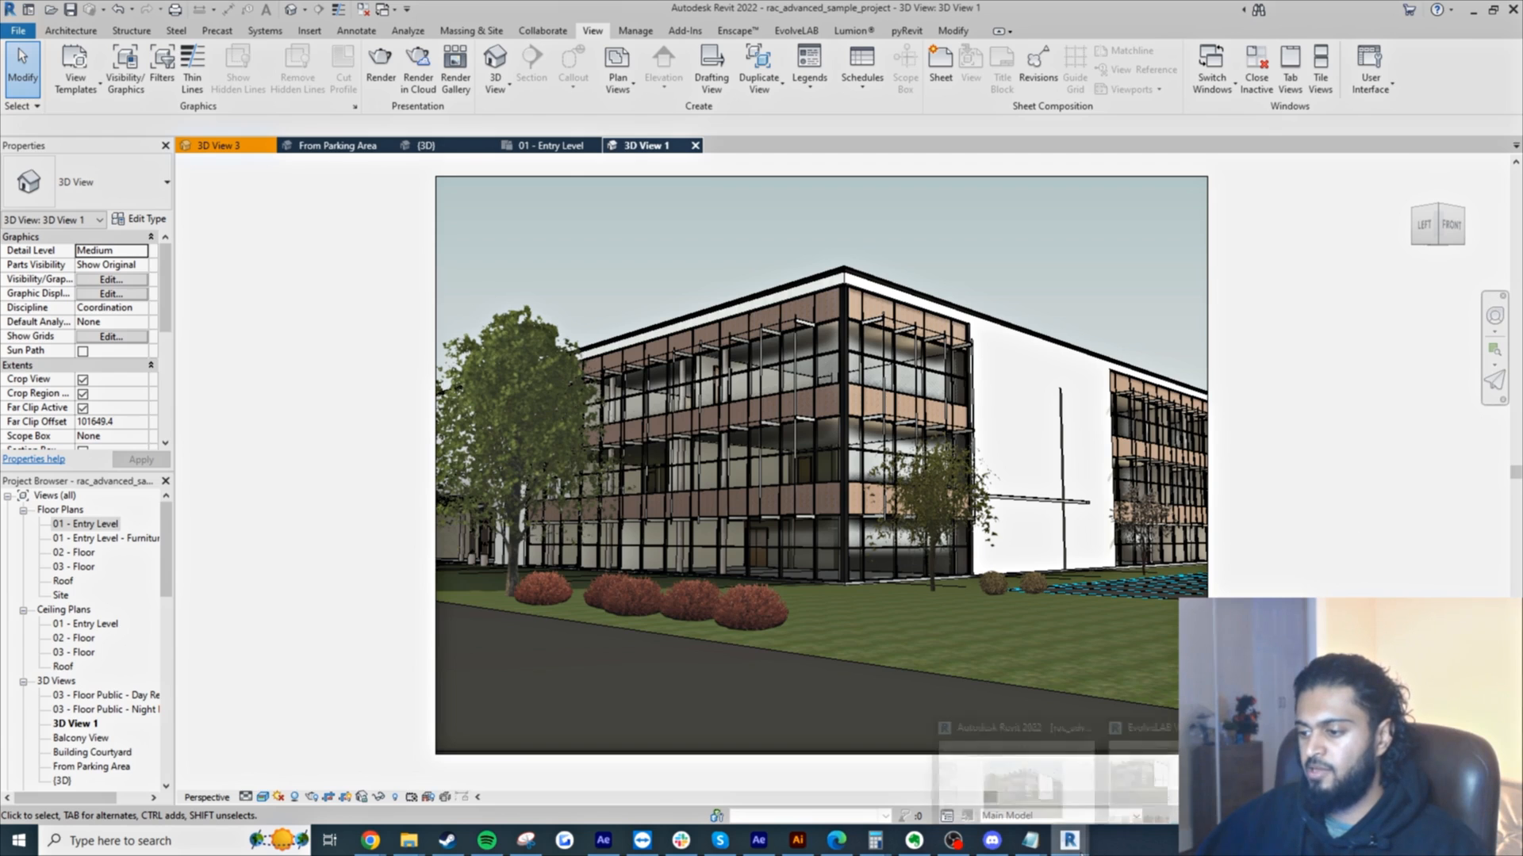
- Restore the Veras window and show the Revit preview of the reoriented building corner view
{"action": "mouse_move", "coordinate": [1071, 842]}
{"action": "left_click", "coordinate": [1138, 766]}
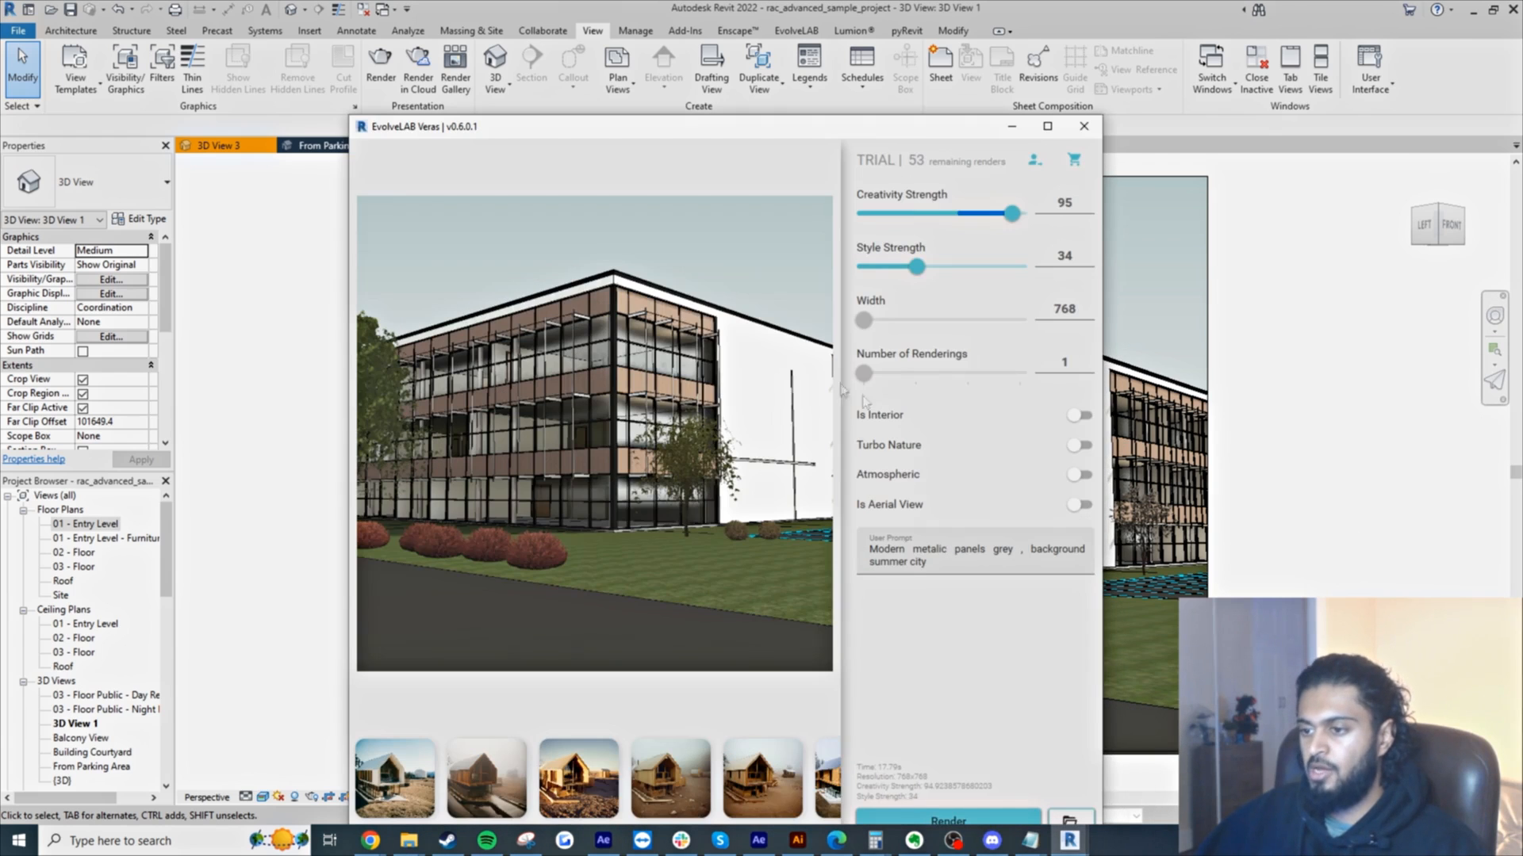
{"action": "right_click", "coordinate": [687, 394]}
{"action": "left_click_drag", "start_coordinate": [820, 133], "coordinate": [824, 116]}
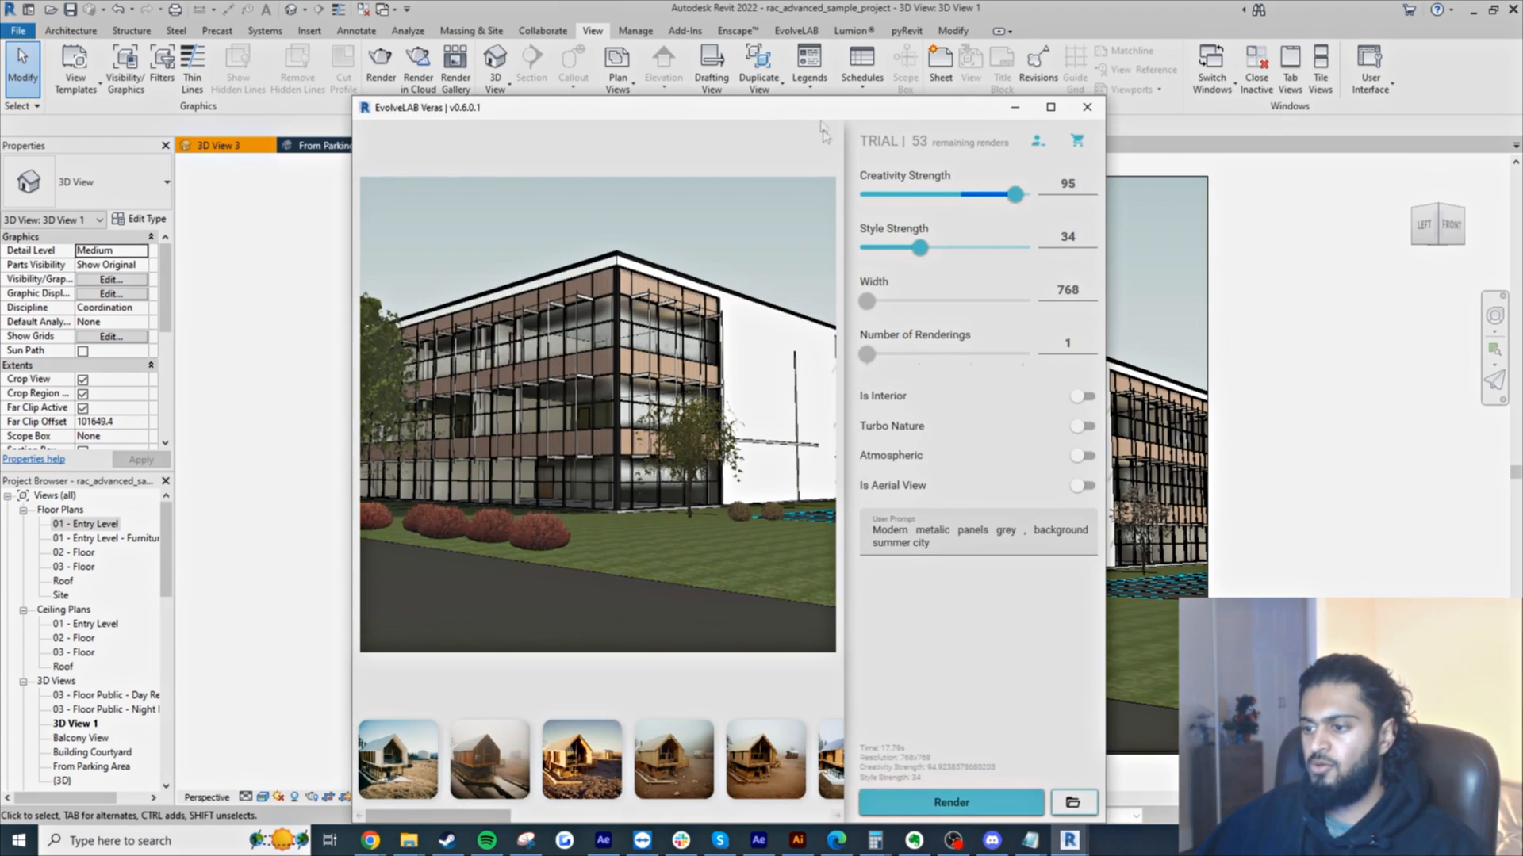
{"action": "left_click", "coordinate": [960, 540]}
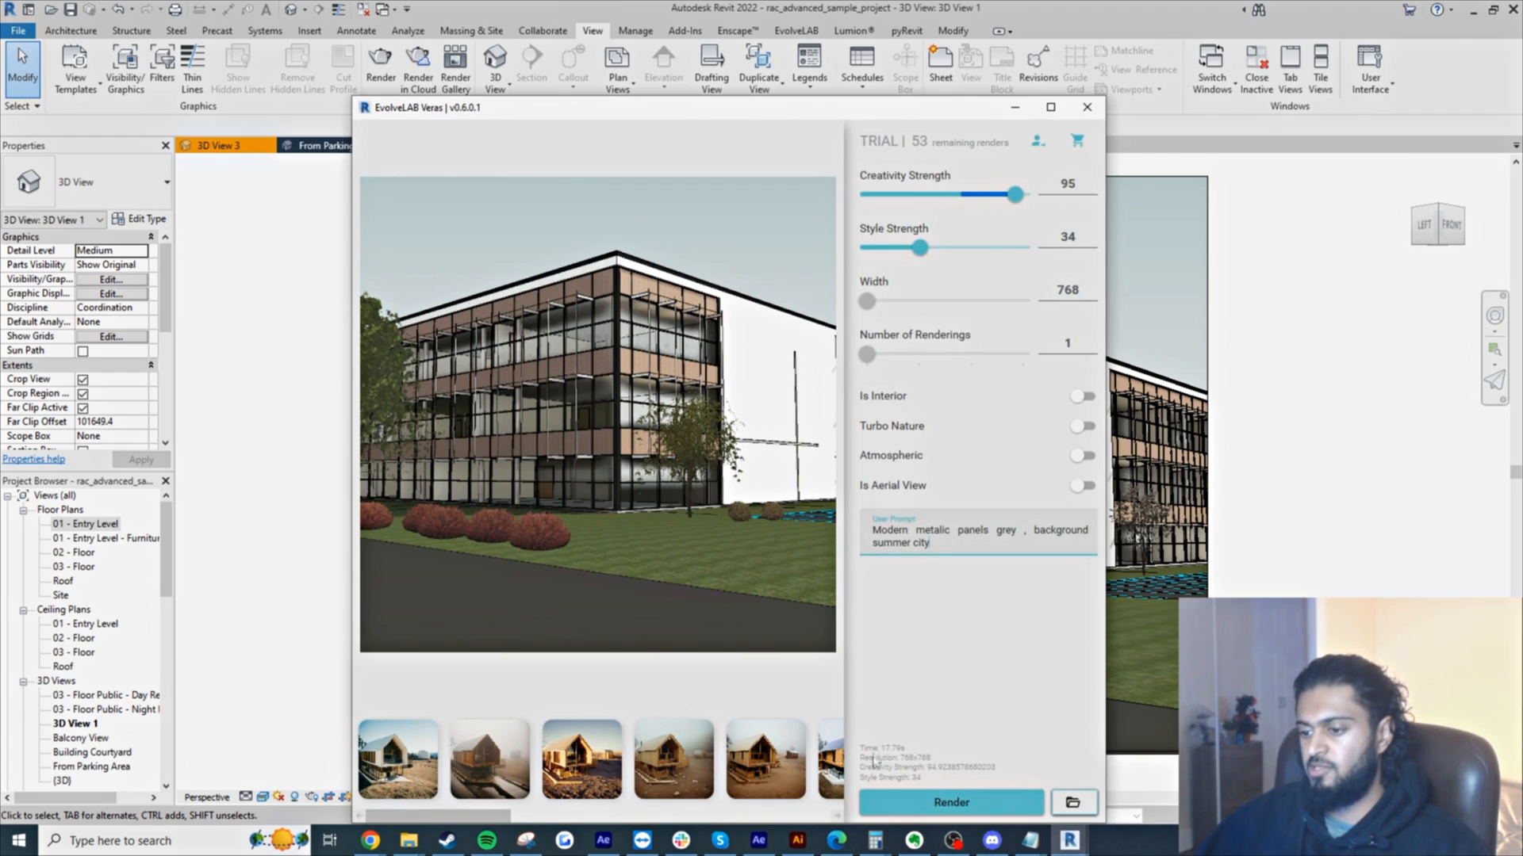
- Compare the previous render with the Revit preview, and render the corner view with the same prompt
{"action": "right_click", "coordinate": [749, 530]}
{"action": "left_click", "coordinate": [759, 544]}
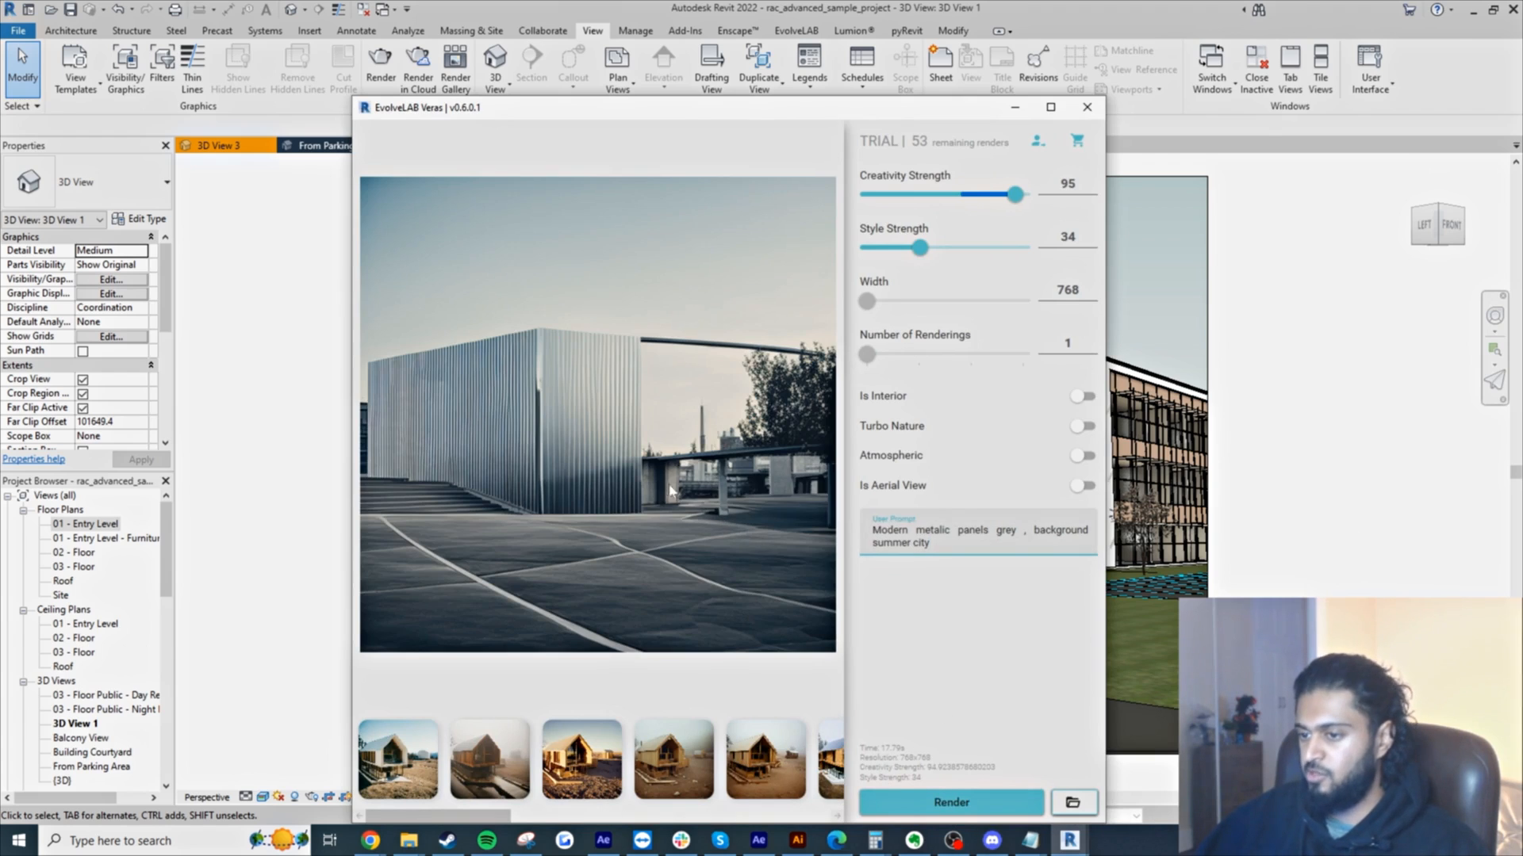
{"action": "right_click", "coordinate": [682, 498]}
{"action": "left_click", "coordinate": [722, 512]}
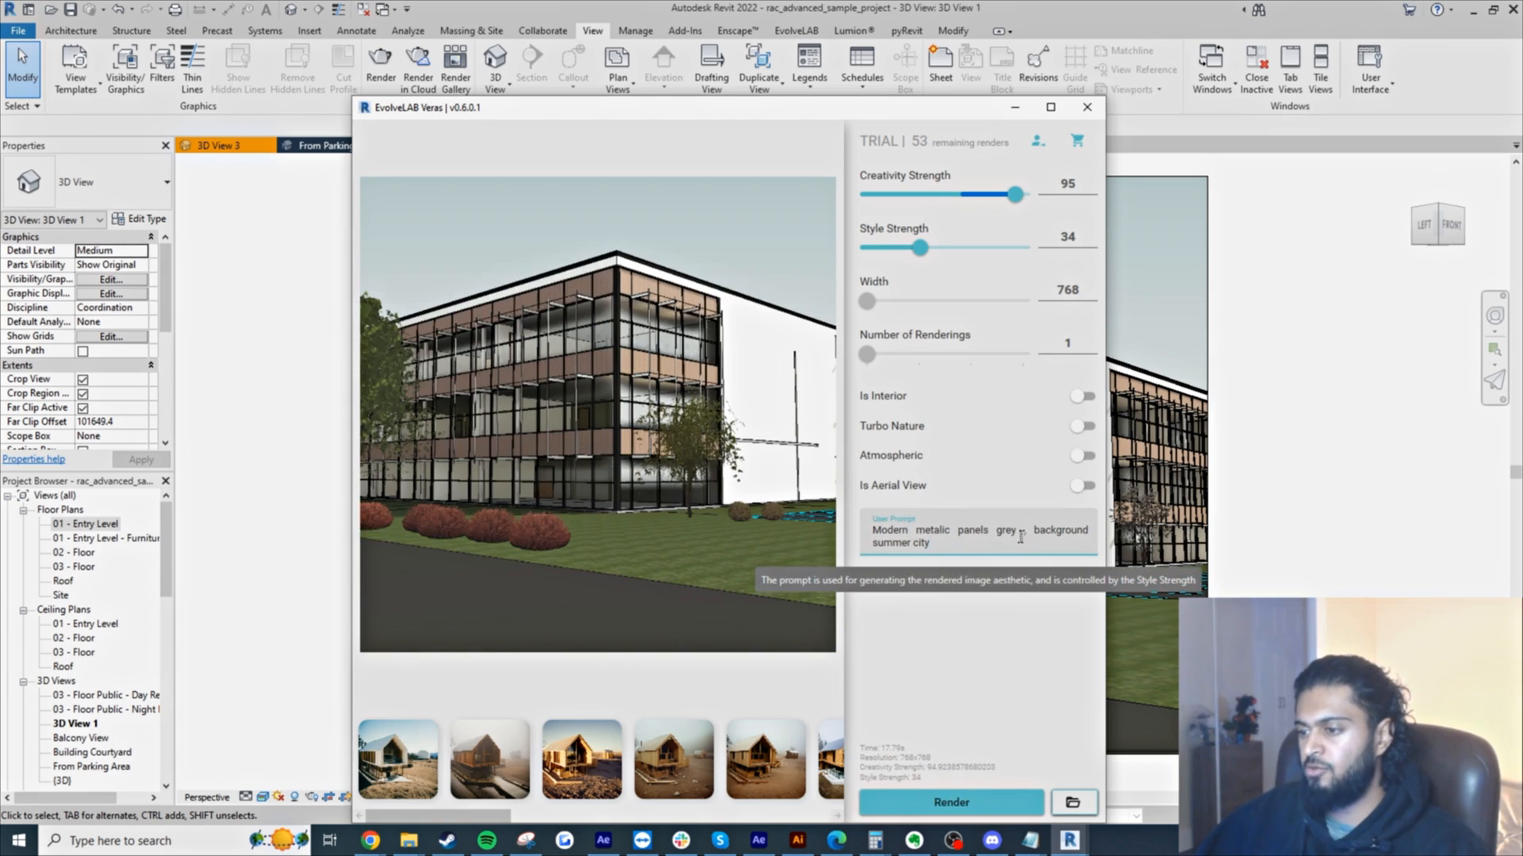
{"action": "left_click", "coordinate": [952, 801]}
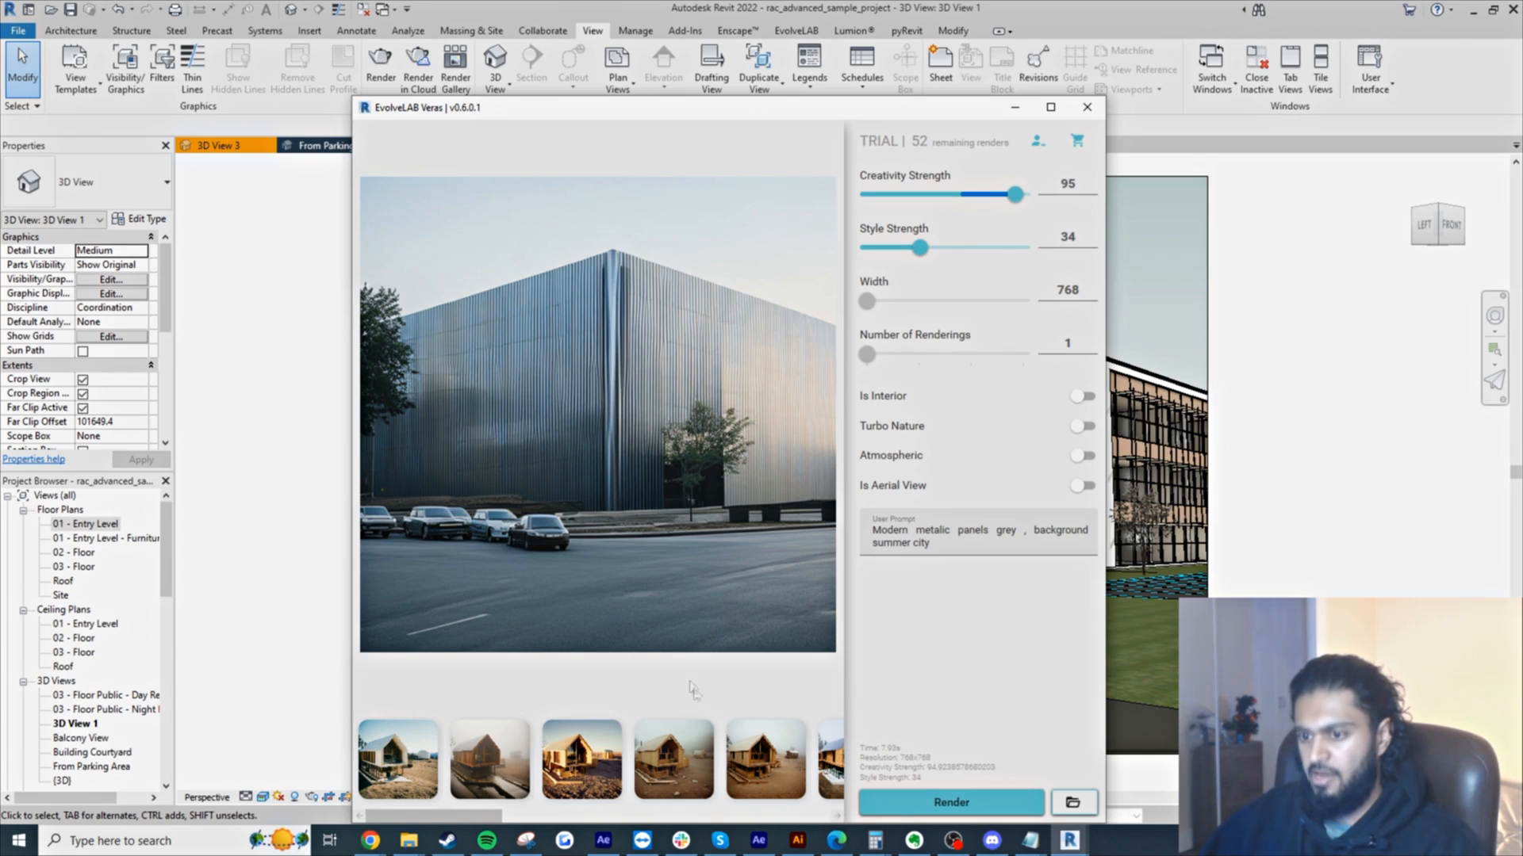
- Hide the Parking and Planting categories in the visibility overrides of 3D View 1
{"action": "left_click_drag", "start_coordinate": [732, 113], "coordinate": [1254, 212]}
{"action": "left_click", "coordinate": [664, 627]}
{"action": "left_click", "coordinate": [687, 604]}
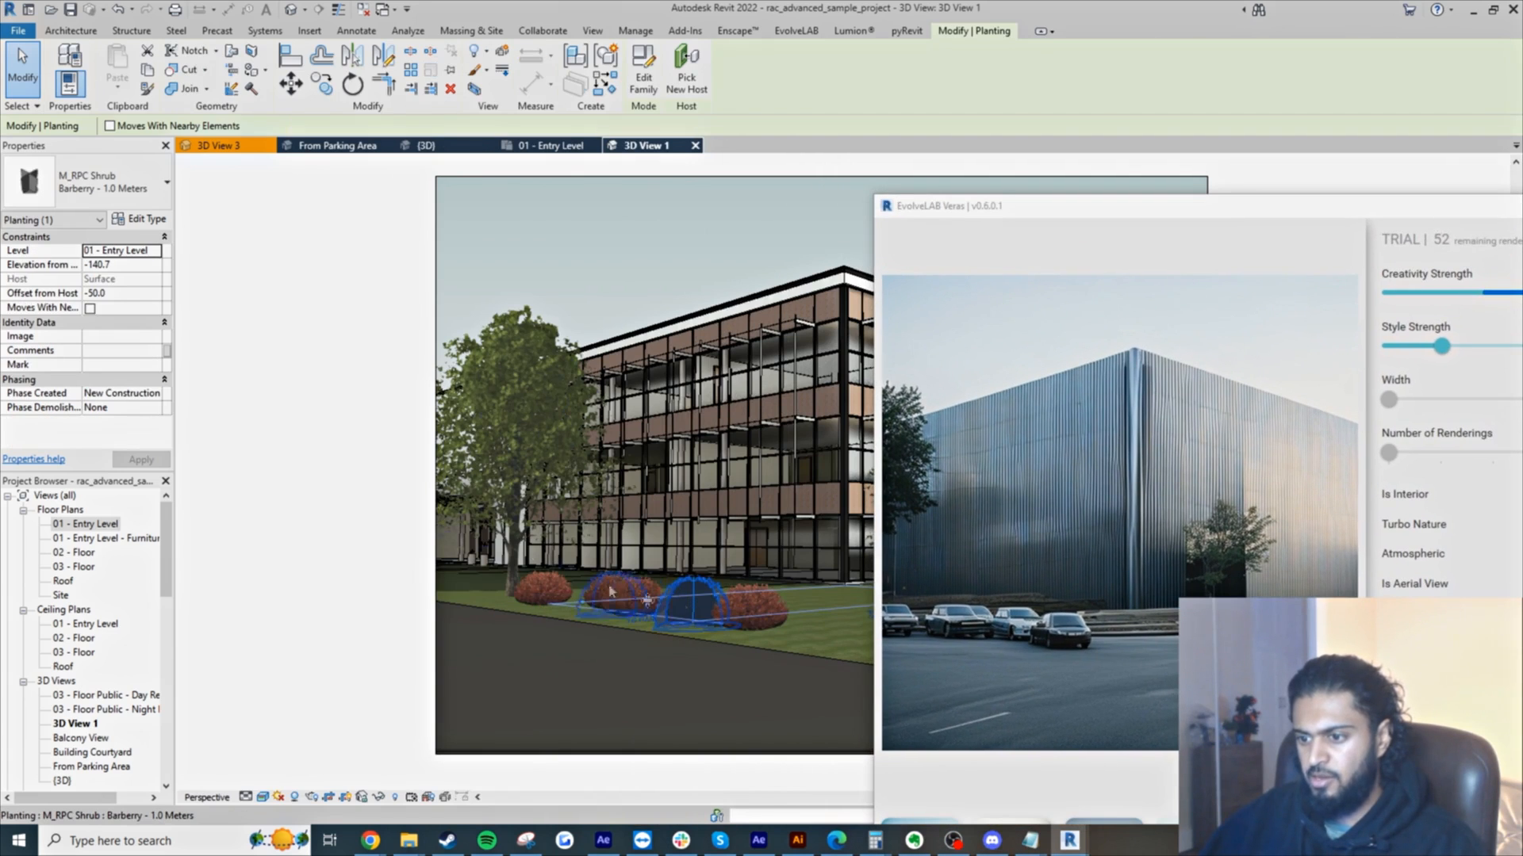
{"action": "key", "text": "v"}
{"action": "key", "text": "v"}
{"action": "left_click", "coordinate": [334, 428]}
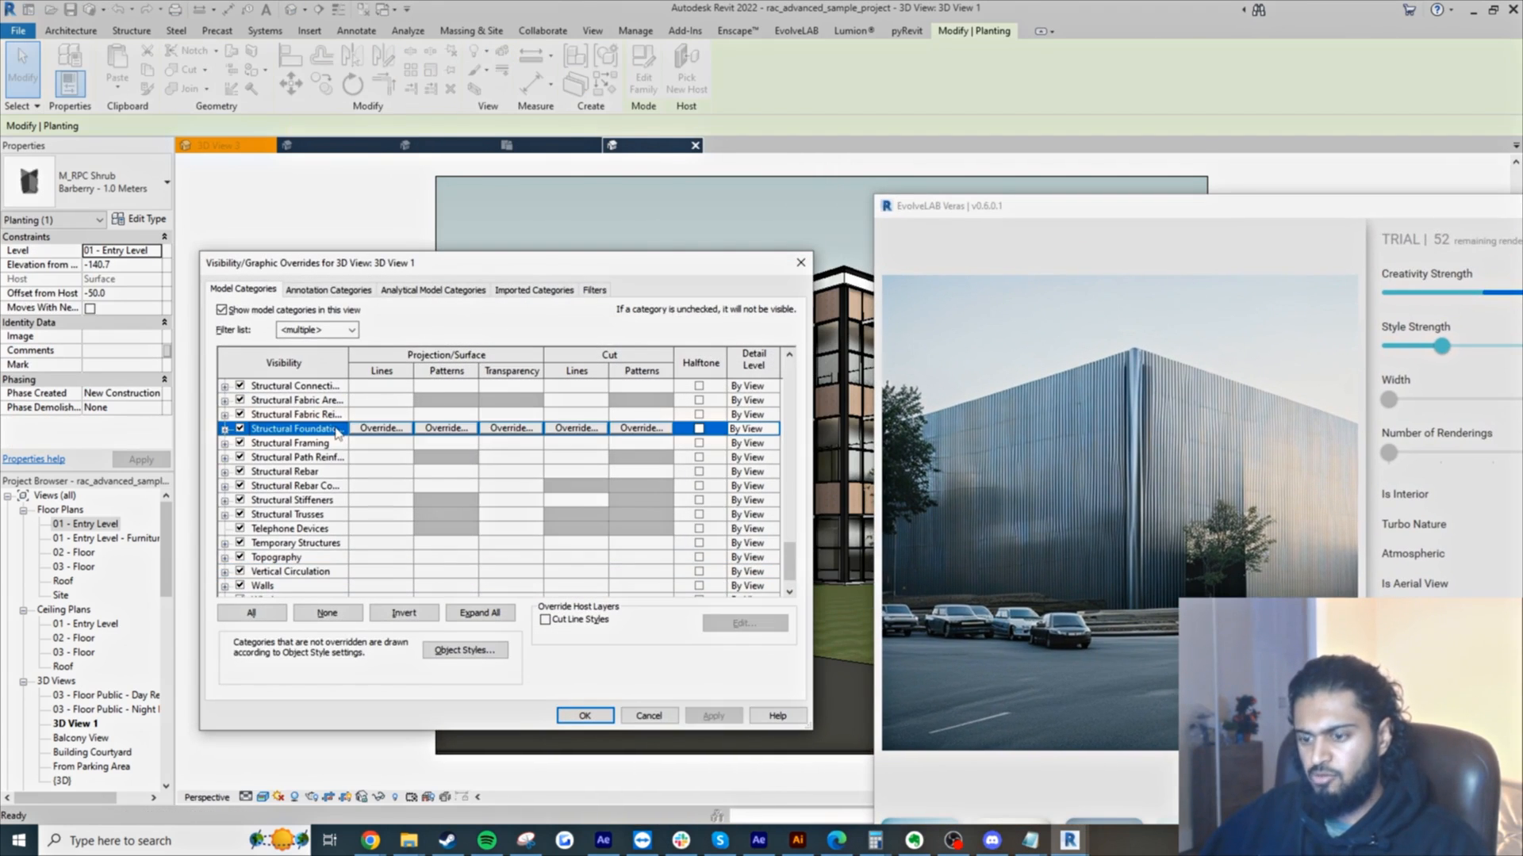
{"action": "key", "text": "p"}
{"action": "key", "text": "l"}
{"action": "left_click", "coordinate": [242, 402]}
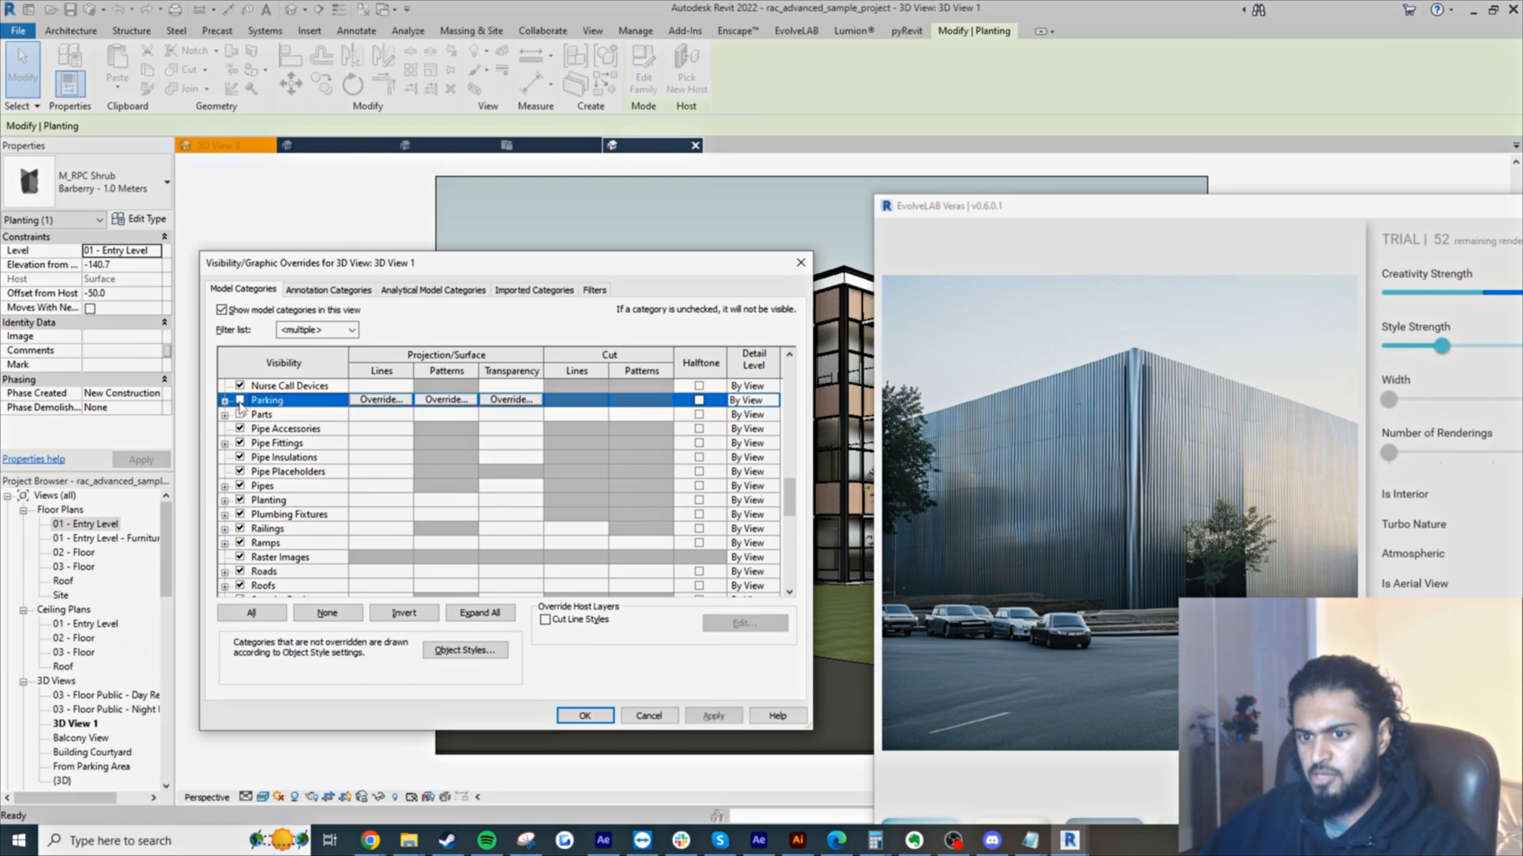
{"action": "left_click", "coordinate": [240, 500]}
{"action": "left_click", "coordinate": [584, 715]}
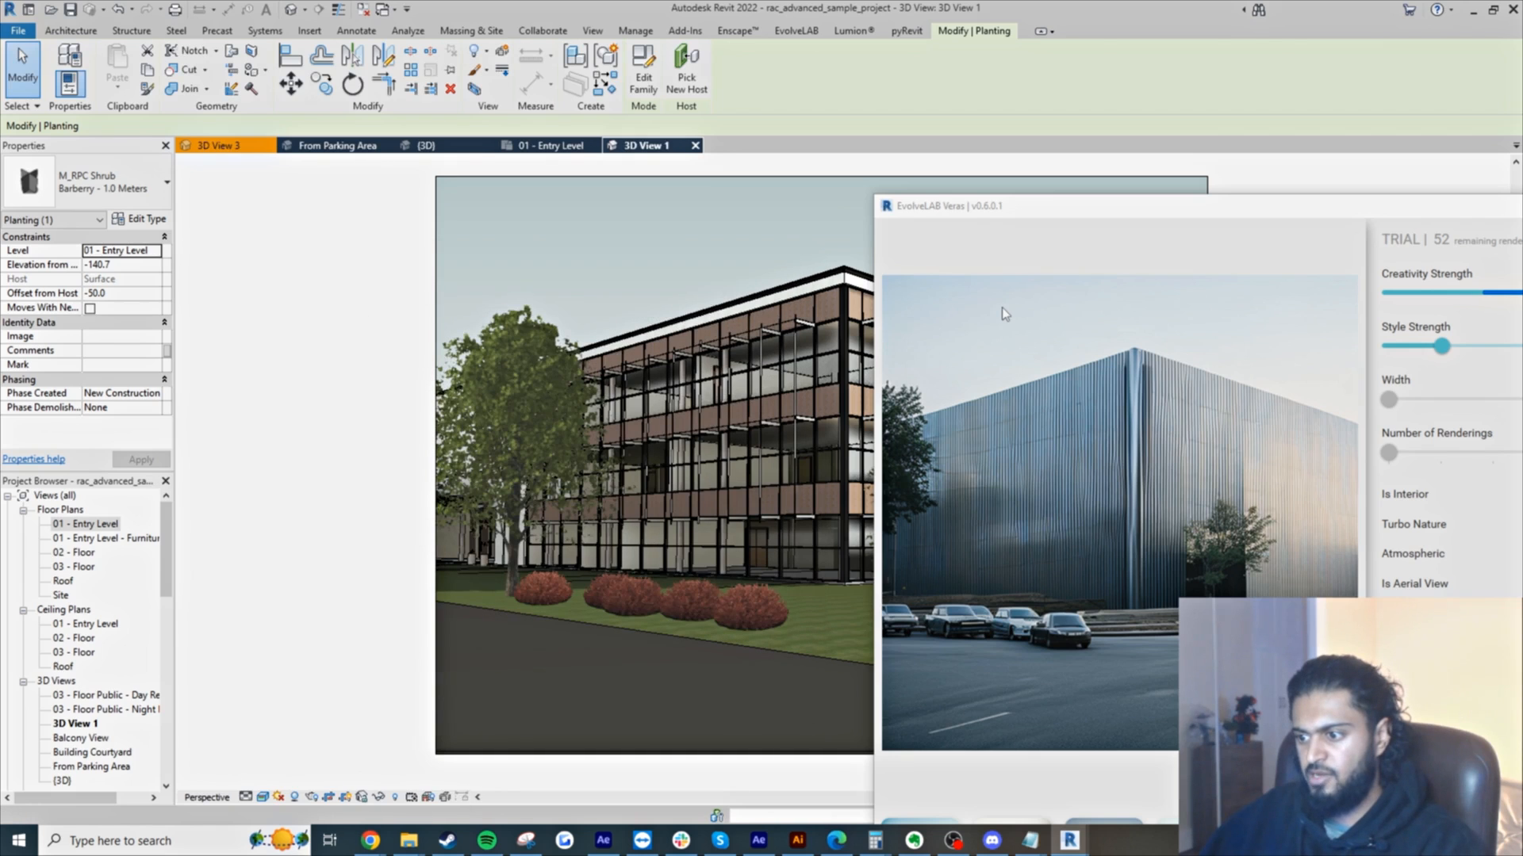
- Replace "Modern metalic panels grey" in the Veras prompt with "Metal panels with glazing"
{"action": "left_click_drag", "start_coordinate": [1066, 219], "coordinate": [465, 89]}
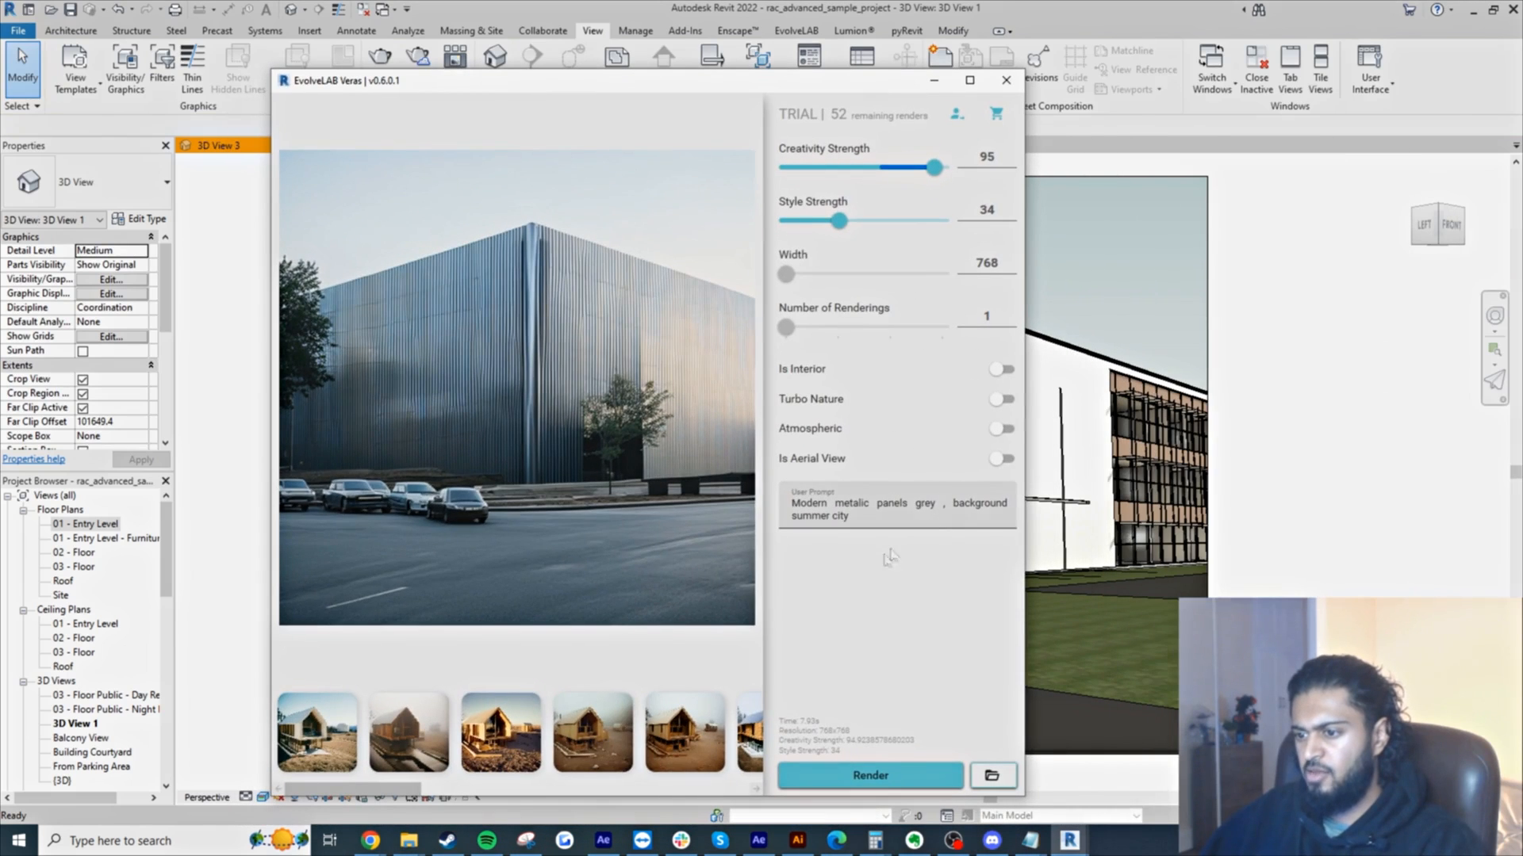
{"action": "left_click", "coordinate": [933, 506]}
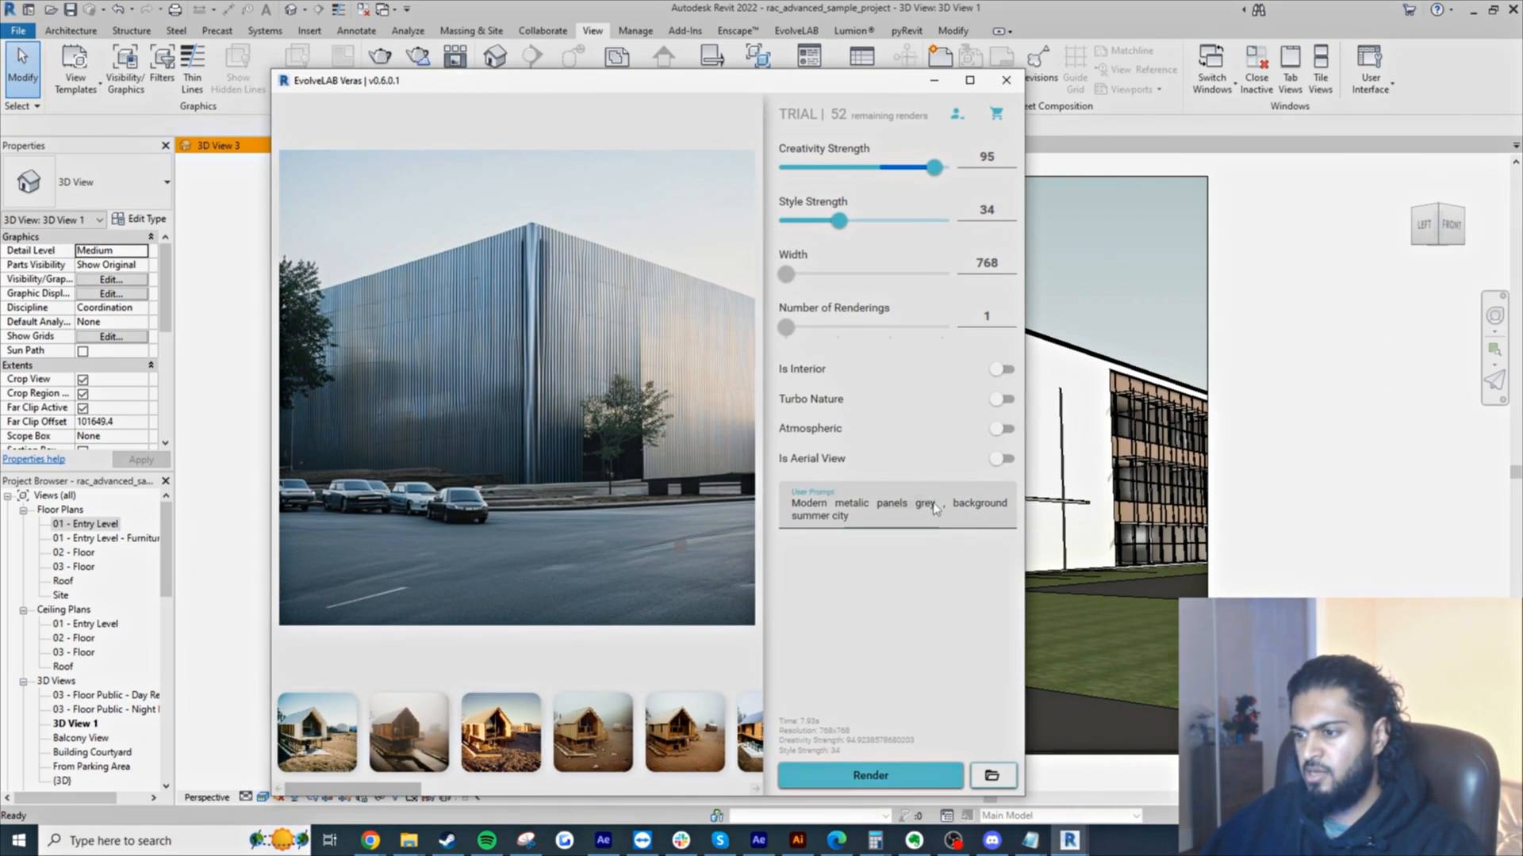
{"action": "left_click_drag", "start_coordinate": [932, 504], "coordinate": [848, 514]}
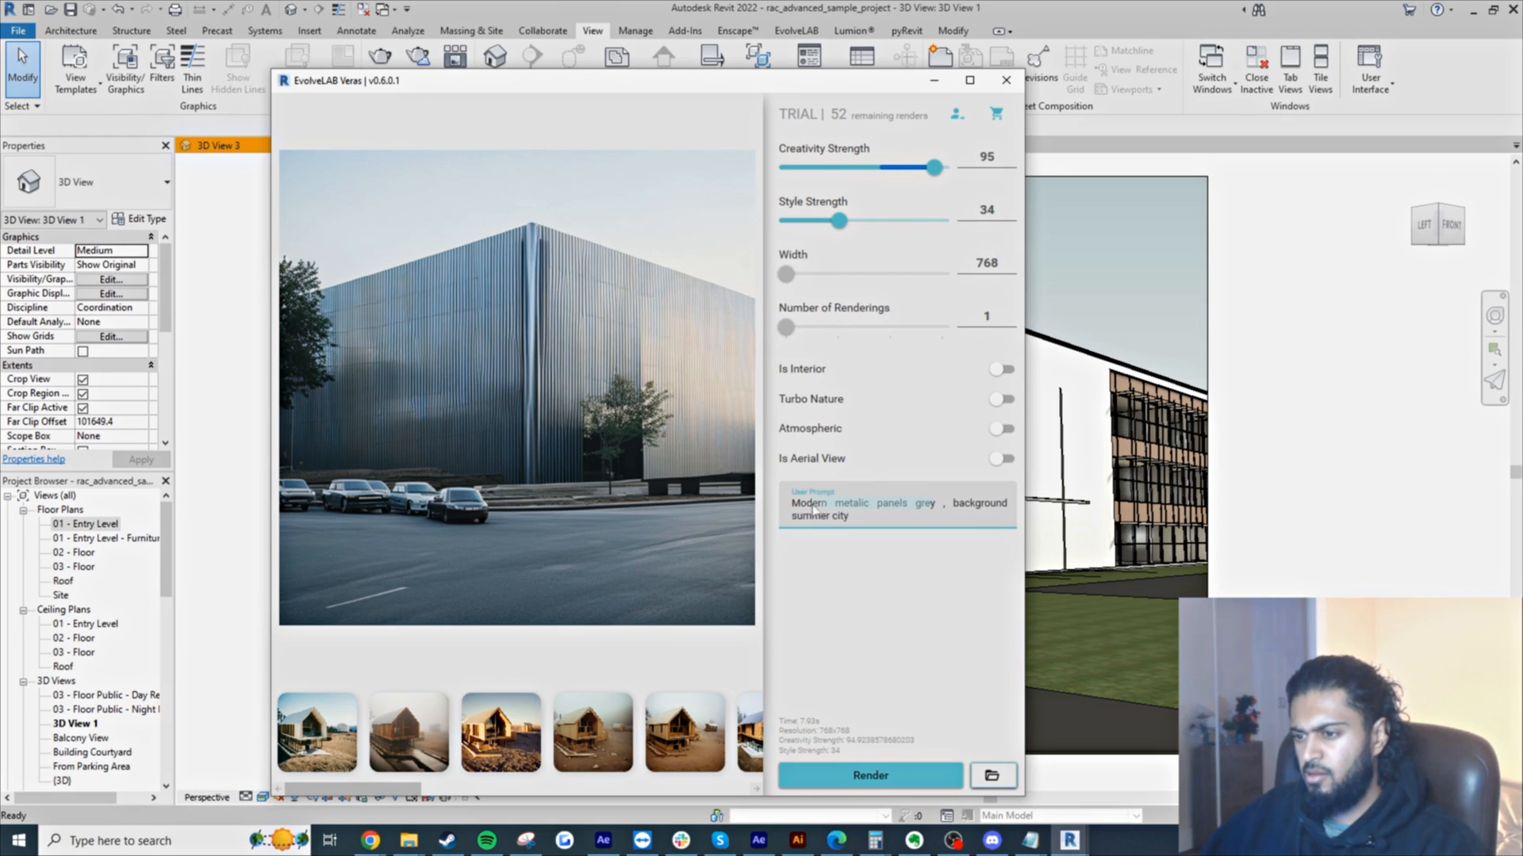
{"action": "type", "text": "Metal p"}
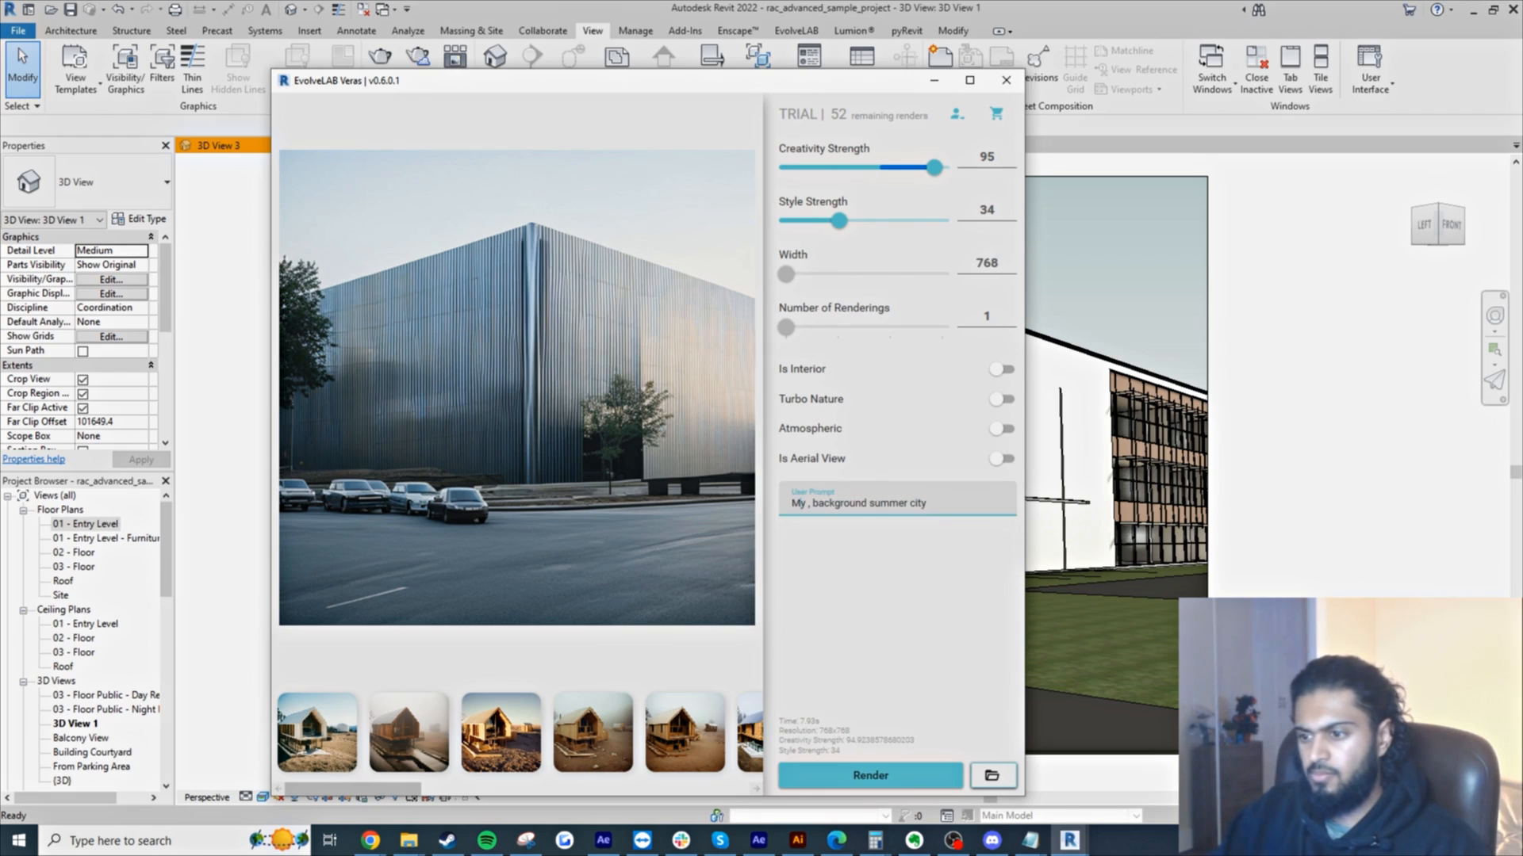
{"action": "type", "text": "anels with g"}
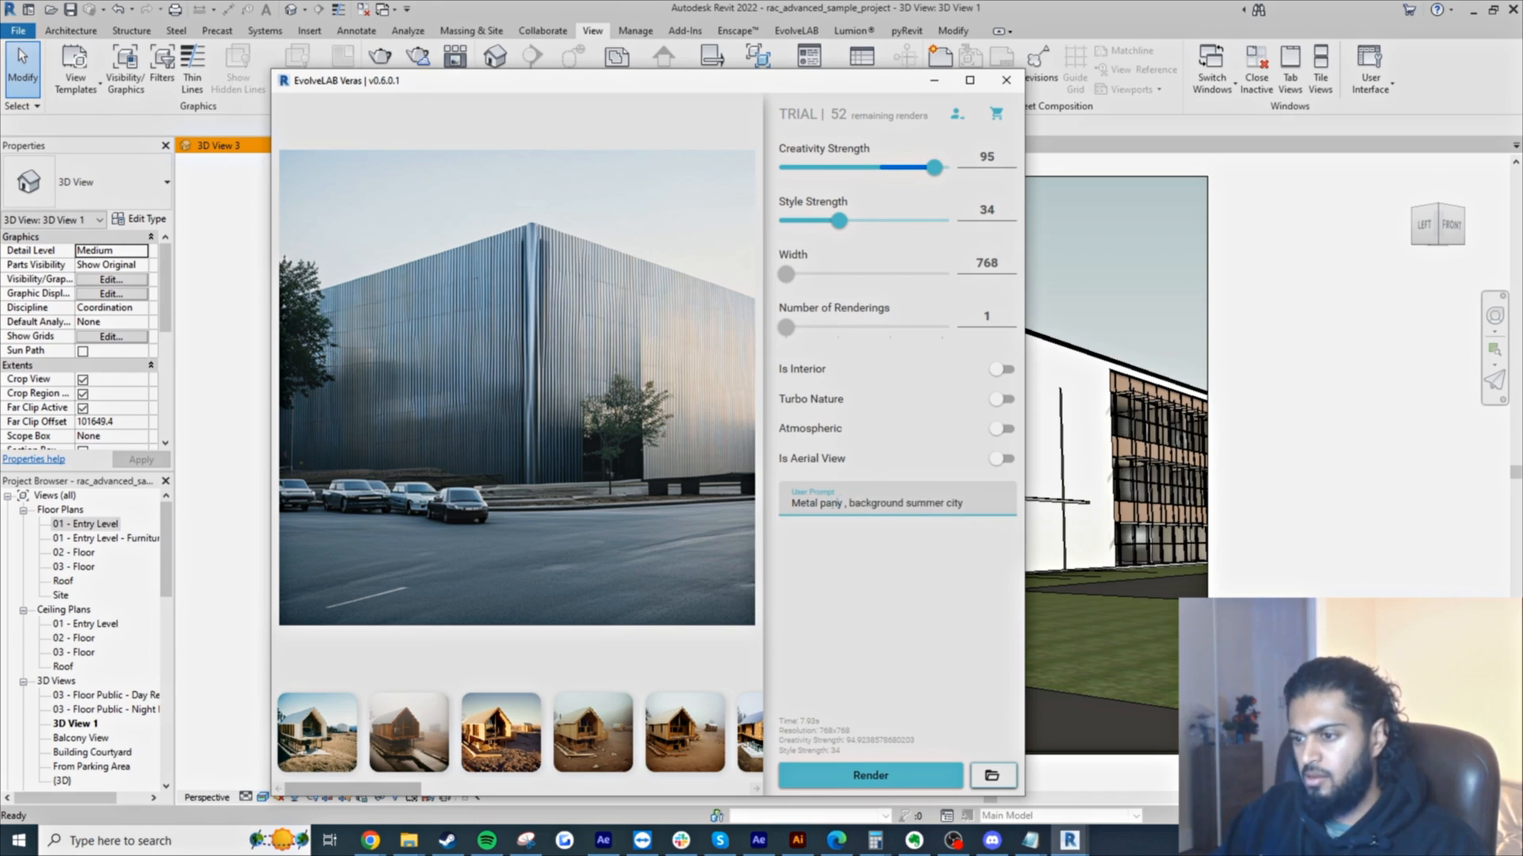
{"action": "type", "text": "lazing"}
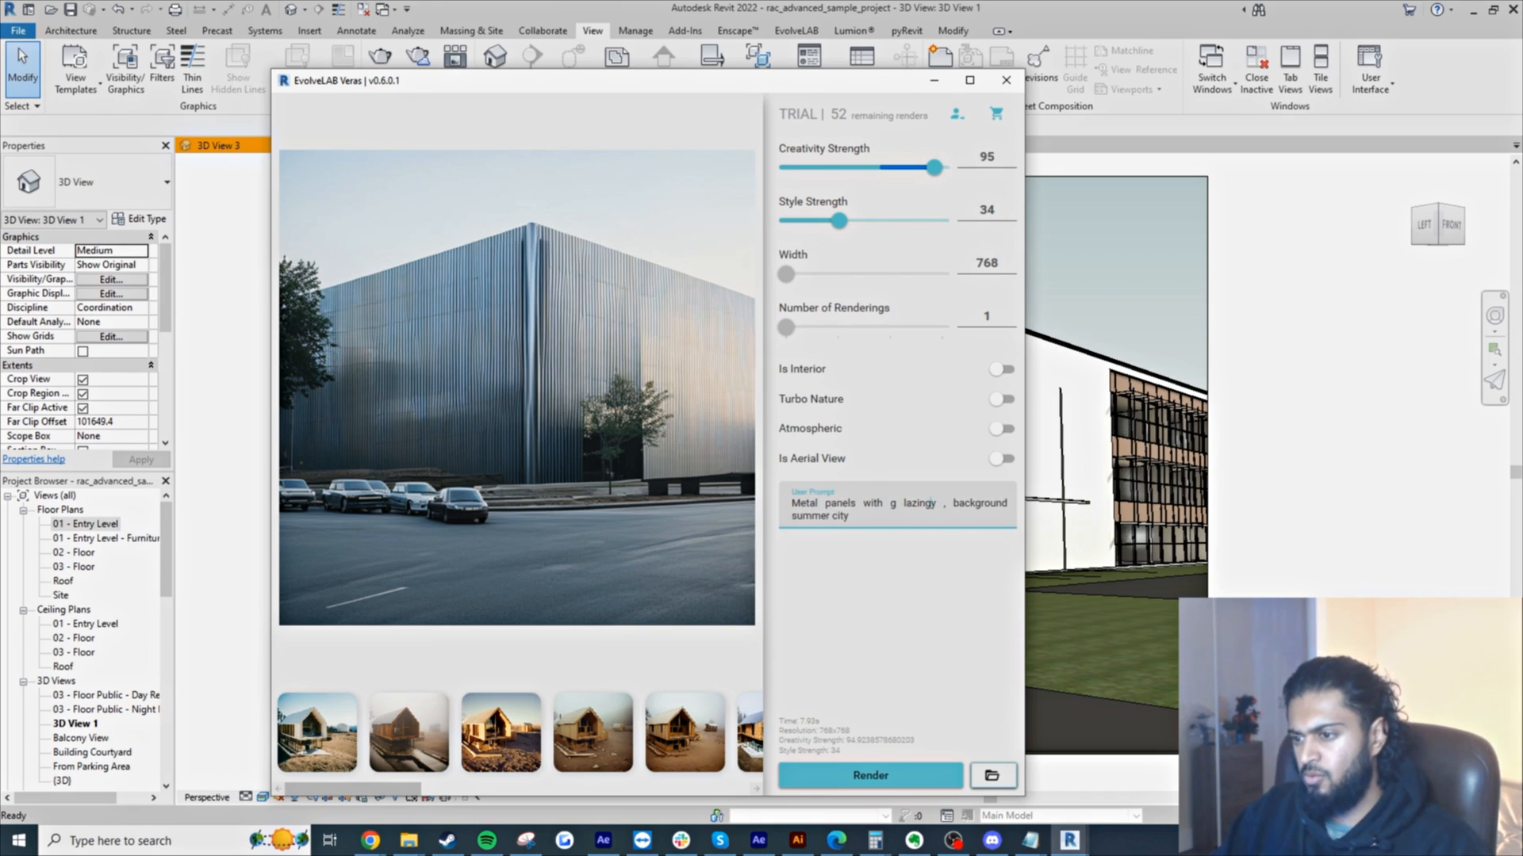
{"action": "type", "text": "lazing"}
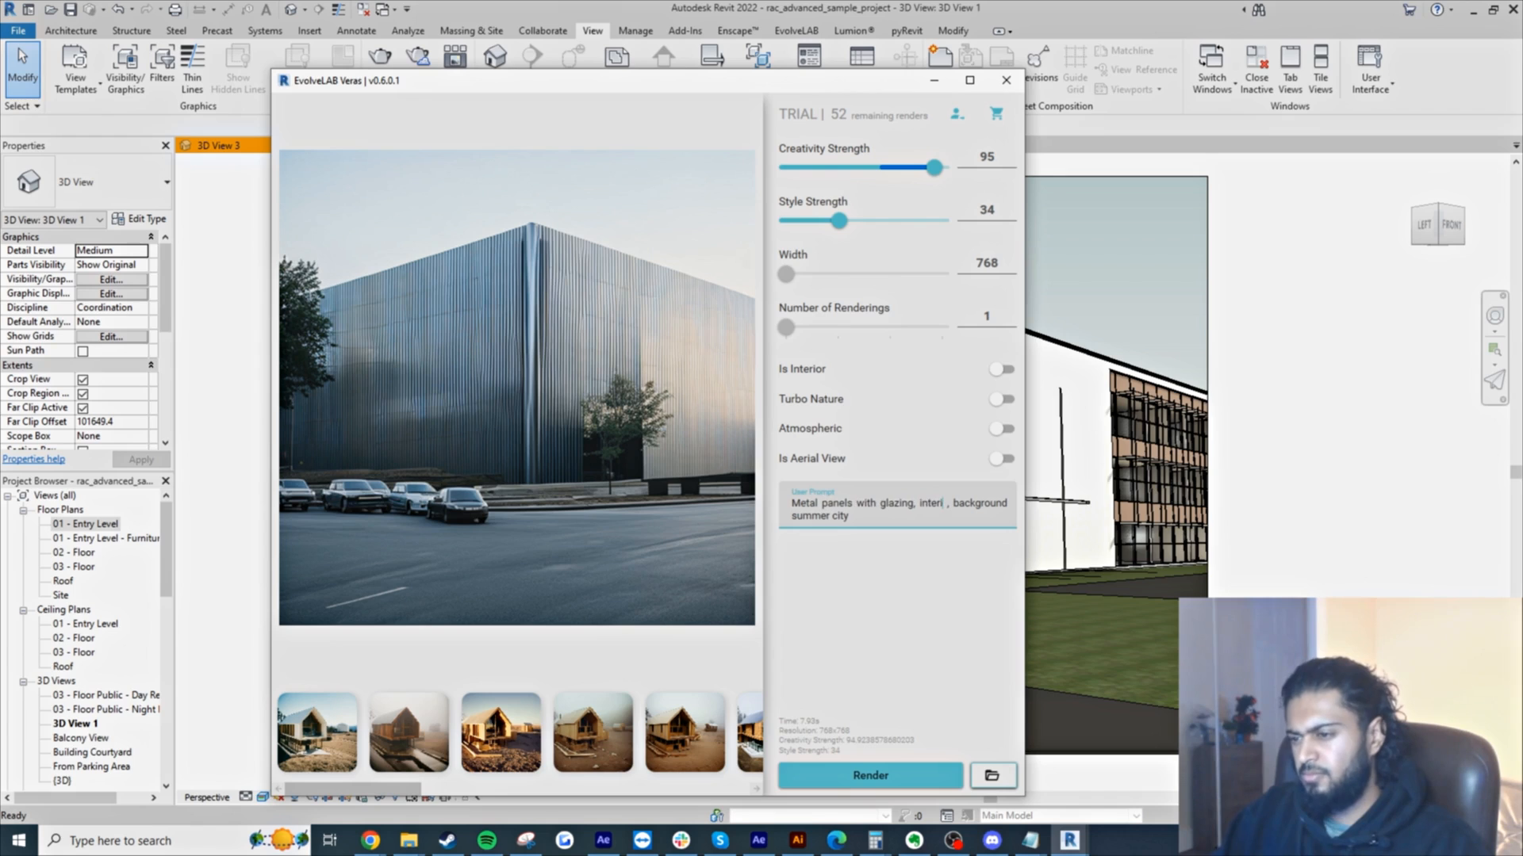
- Correct the prompt's ending before the background part so that it reads "glazing interior lights"
{"action": "key", "text": "BackSpace"}
{"action": "key", "text": "BackSpace"}
{"action": "key", "text": "BackSpace"}
{"action": "key", "text": "BackSpace"}
{"action": "key", "text": "BackSpace"}
{"action": "key", "text": "BackSpace"}
{"action": "key", "text": "BackSpace"}
{"action": "key", "text": "BackSpace"}
{"action": "key", "text": "BackSpace"}
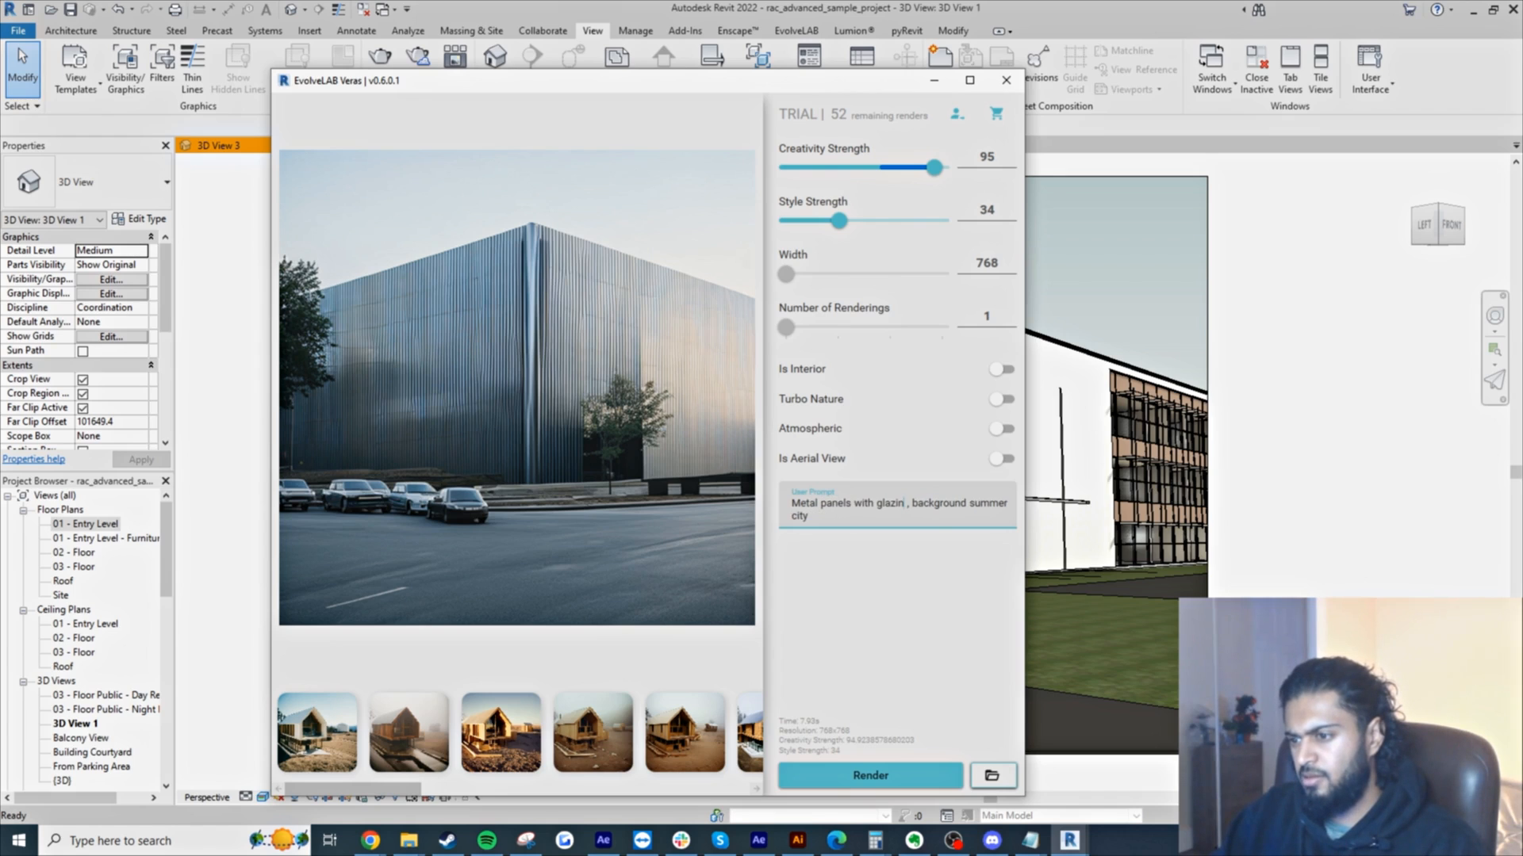
{"action": "type", "text": "g interior ligh"}
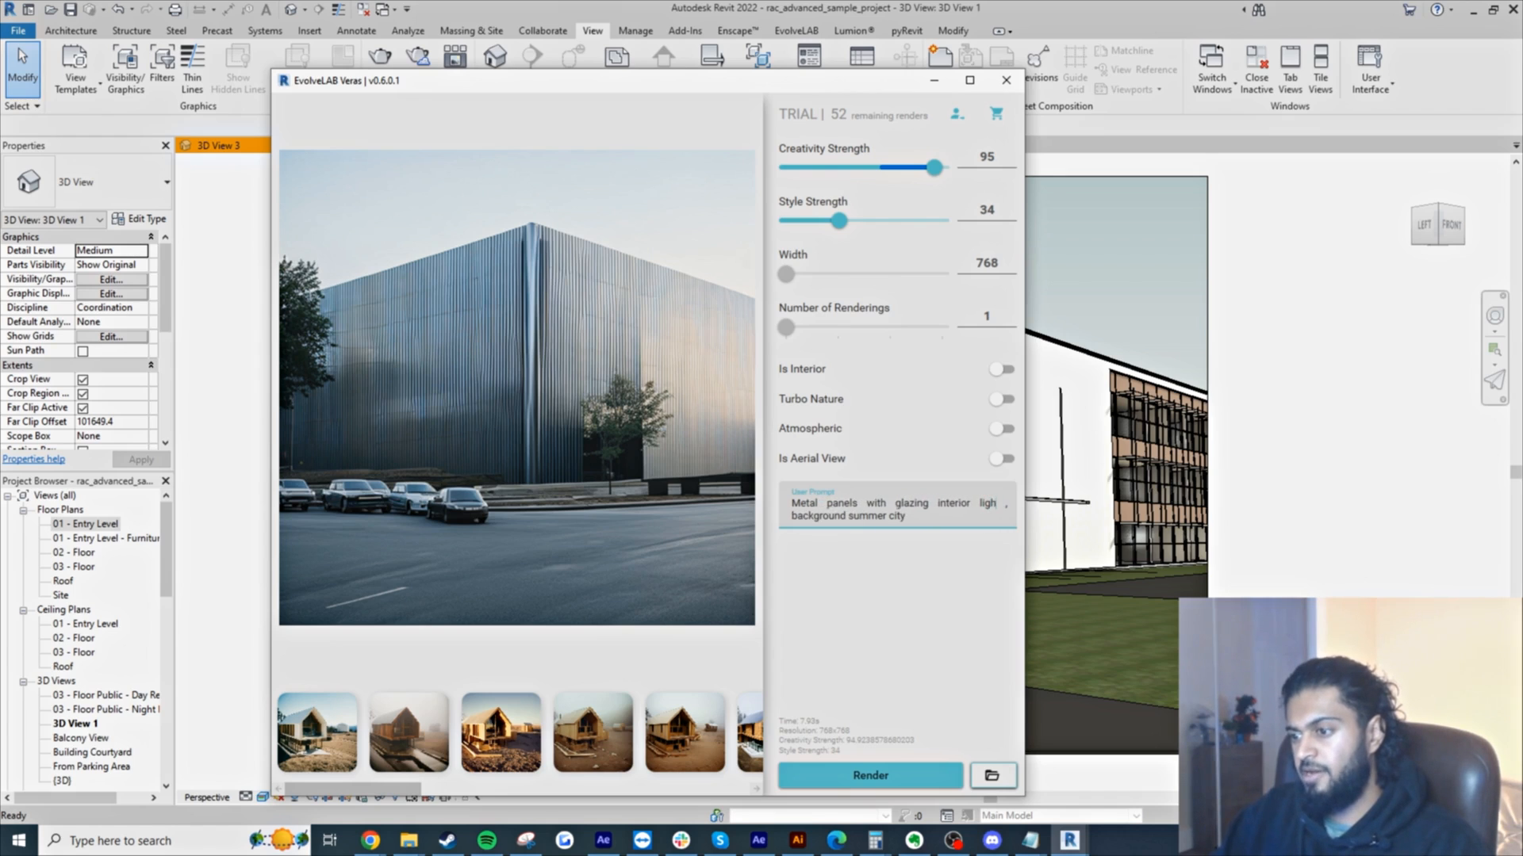
{"action": "type", "text": "ts"}
- Change the prompt's background wording from "summer city" to "autumn" and render the view
{"action": "left_click_drag", "start_coordinate": [905, 516], "coordinate": [857, 526]}
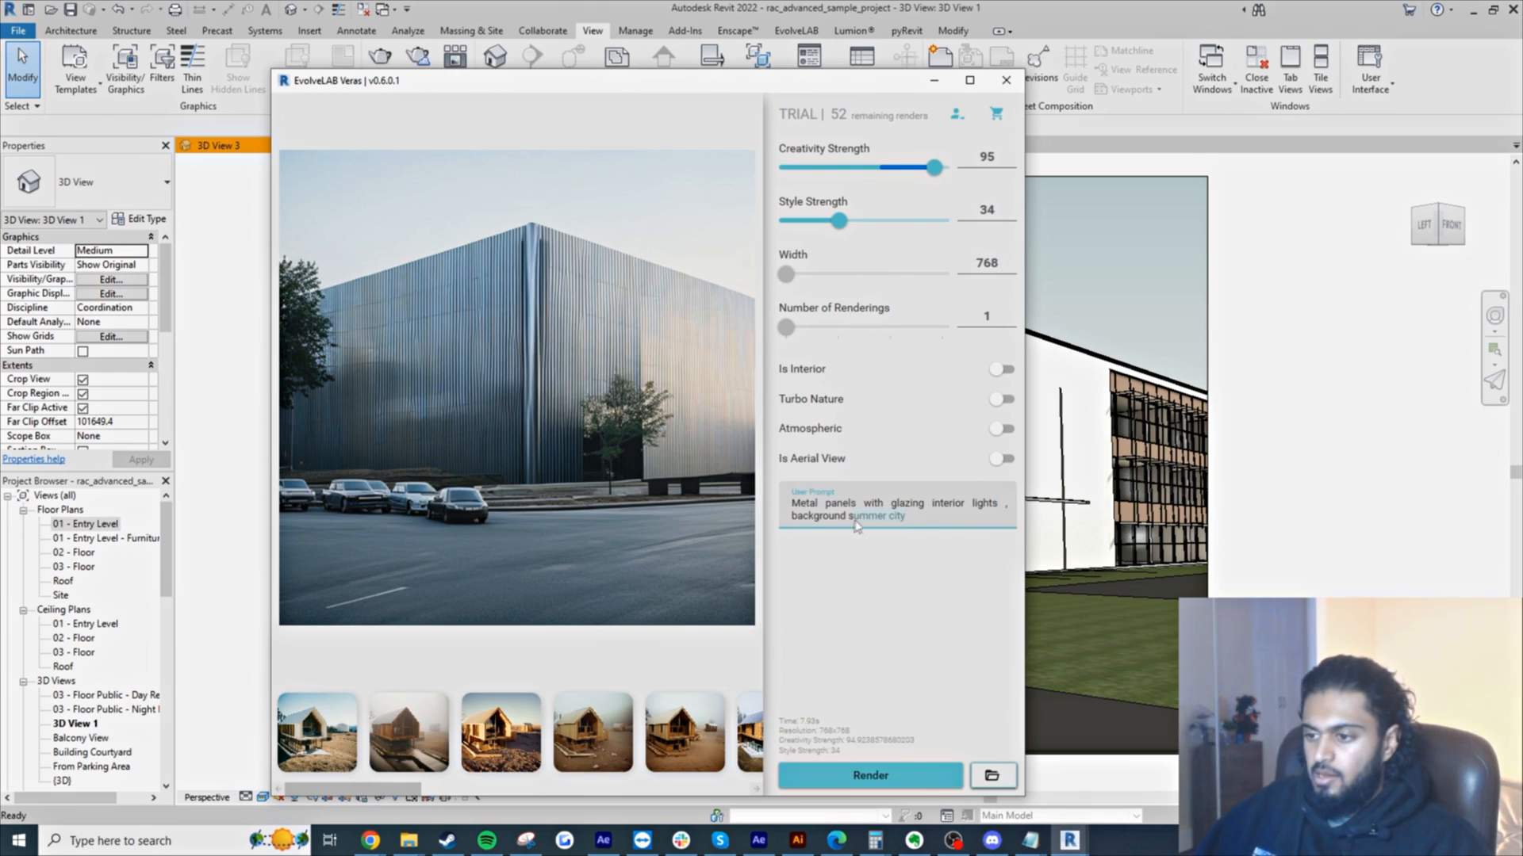
{"action": "type", "text": "autumn"}
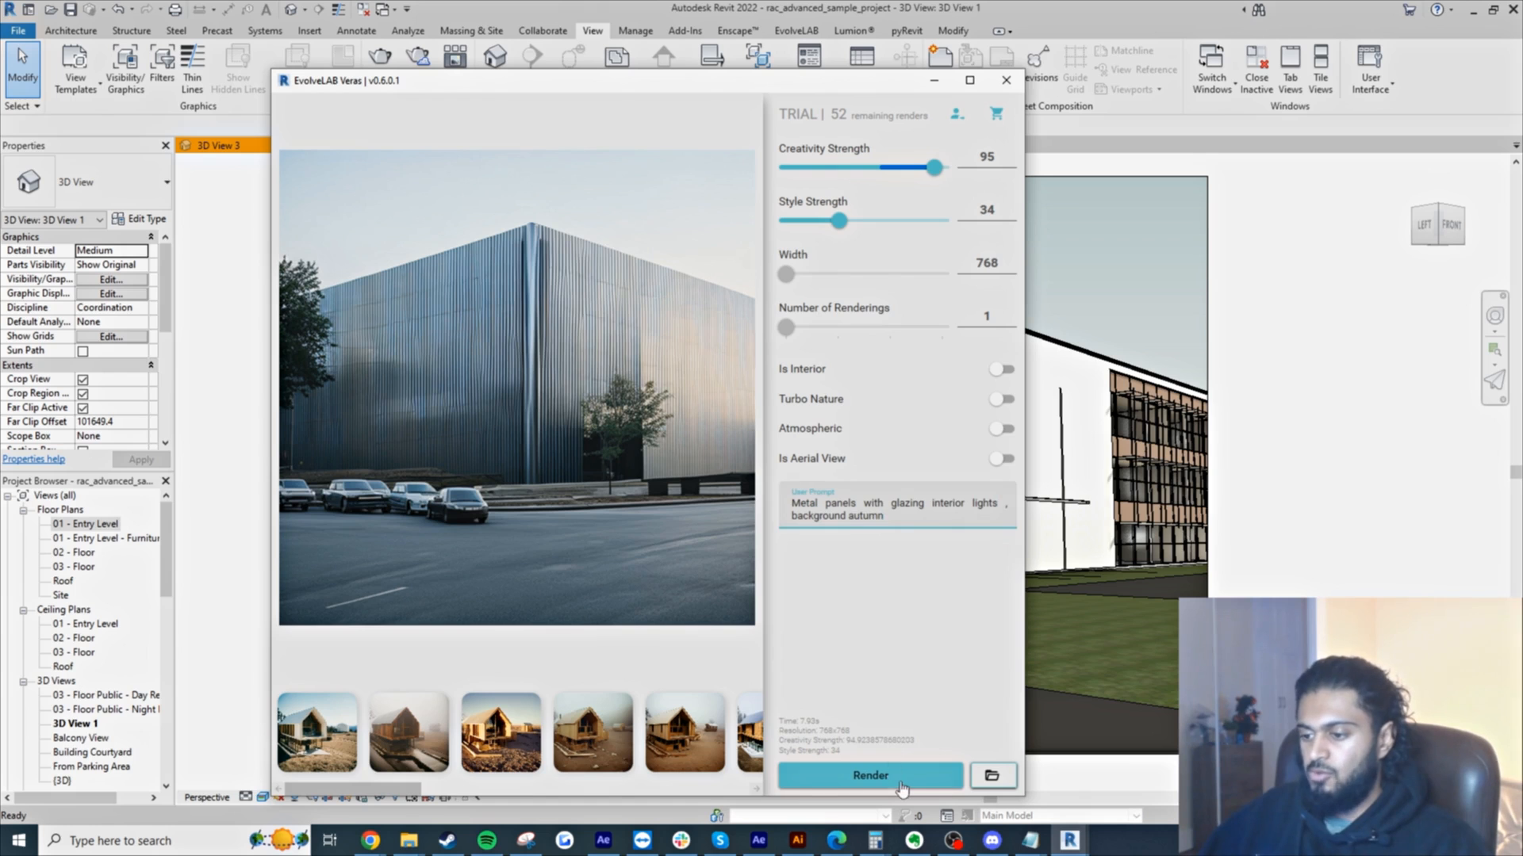
{"action": "left_click", "coordinate": [871, 777]}
- Place the Veras window beside the 3D view and fit the building view next to it for comparison
{"action": "left_click_drag", "start_coordinate": [766, 73], "coordinate": [1275, 93]}
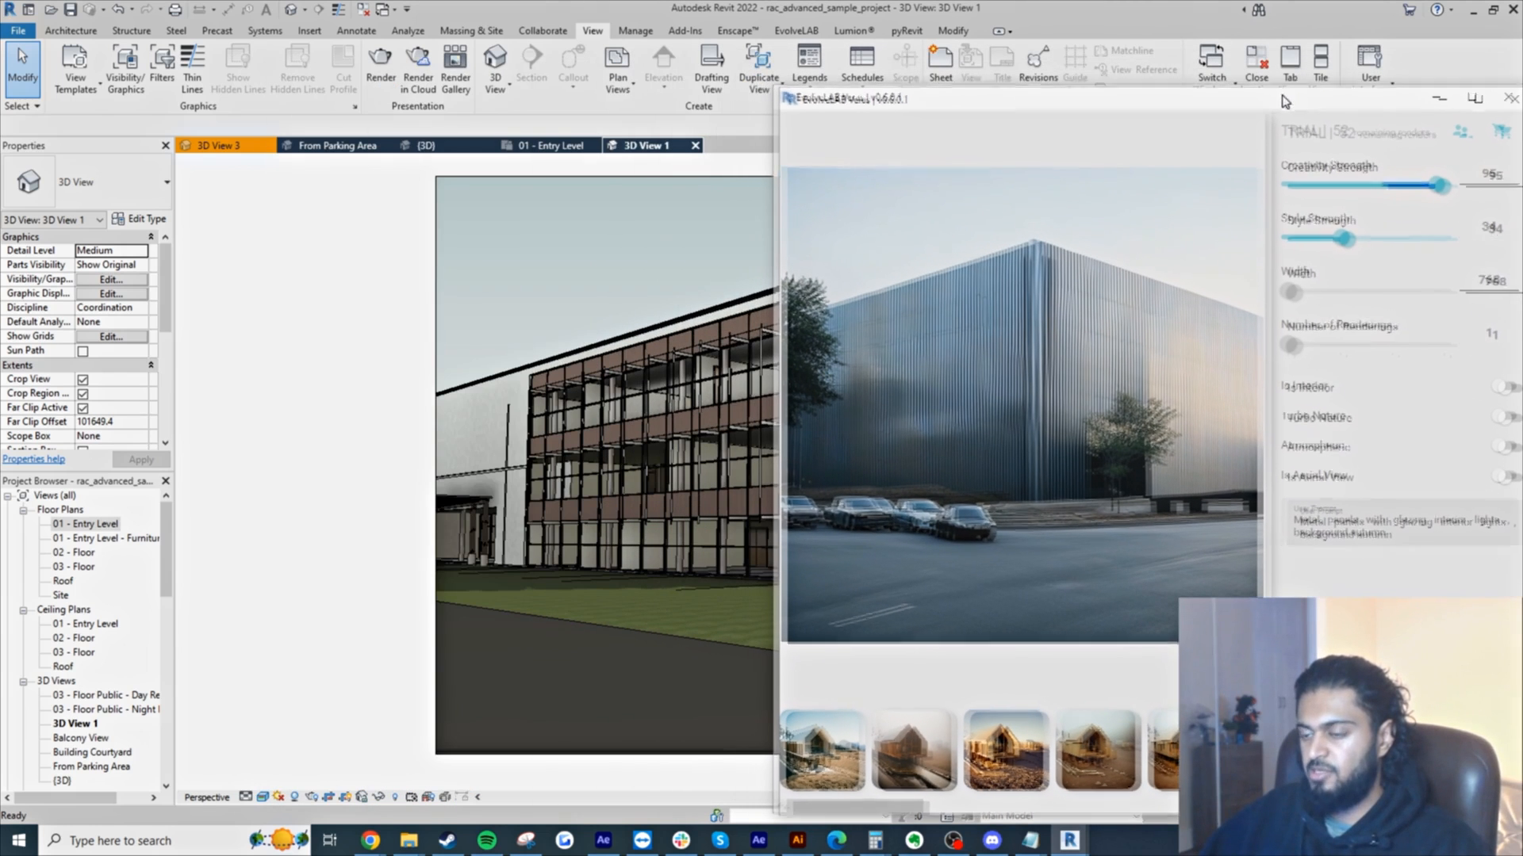
{"action": "left_click", "coordinate": [299, 380]}
{"action": "middle_click_drag", "start_coordinate": [343, 391], "coordinate": [86, 368]}
{"action": "scroll", "coordinate": [388, 361], "scroll_direction": "down", "scroll_amount": 1}
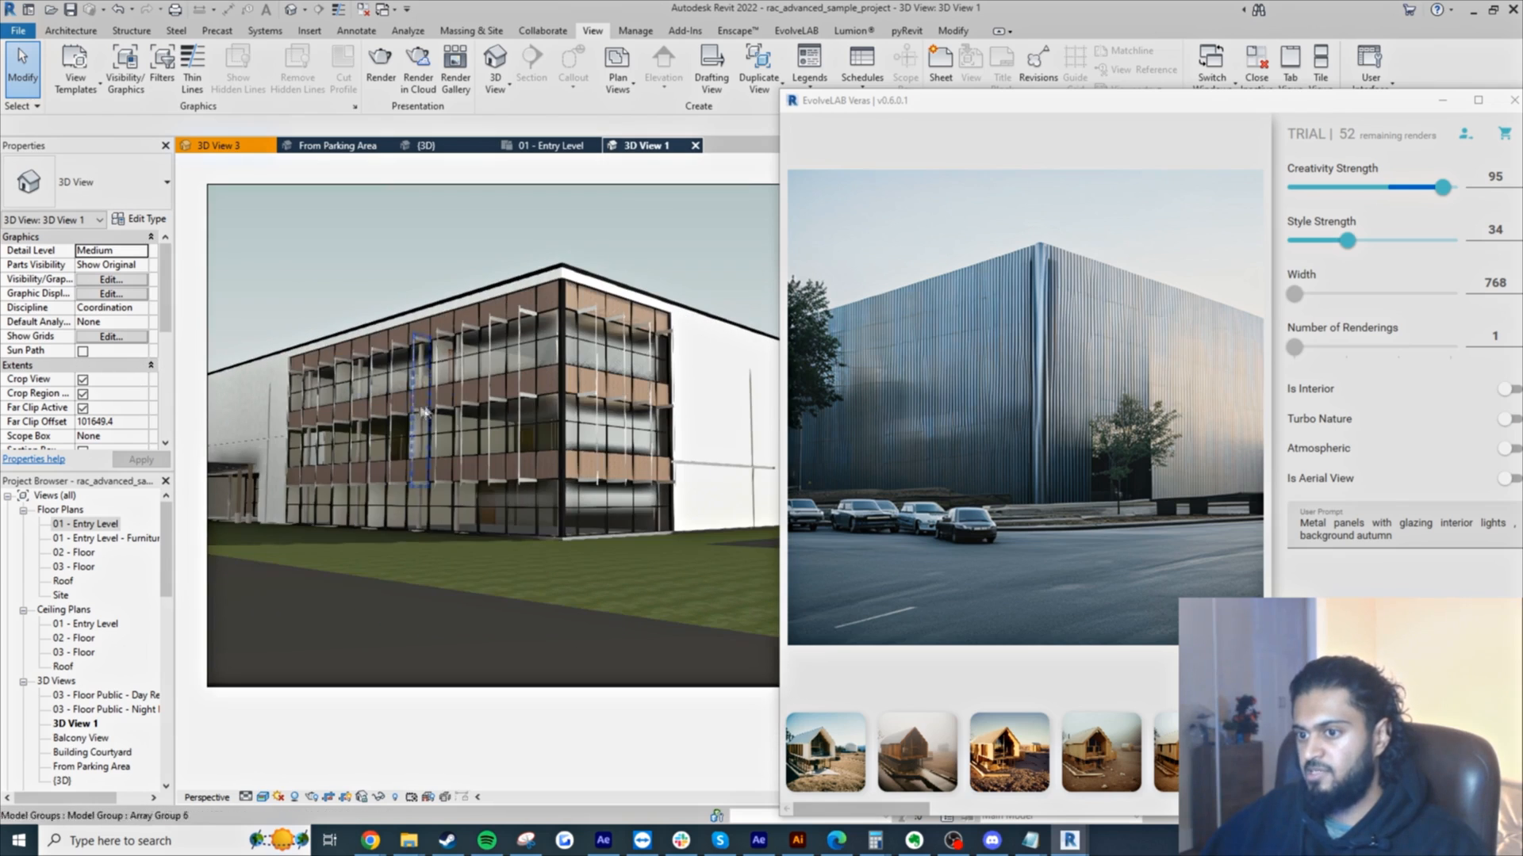
{"action": "middle_click_drag", "start_coordinate": [630, 766], "coordinate": [552, 744]}
{"action": "scroll", "coordinate": [577, 762], "scroll_direction": "down", "scroll_amount": 1}
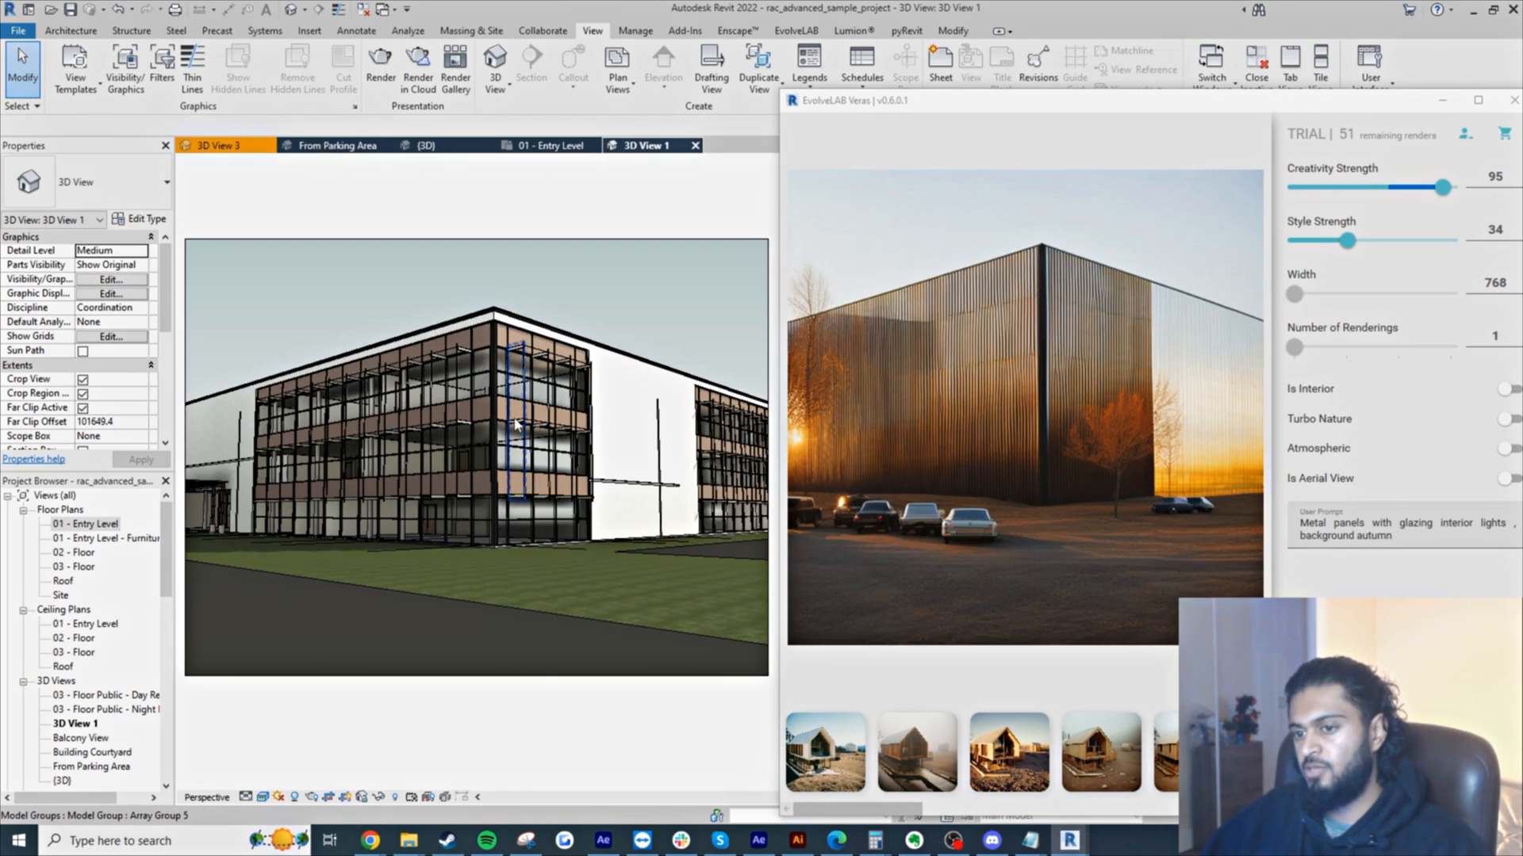
{"action": "left_click_drag", "start_coordinate": [1388, 100], "coordinate": [1380, 136]}
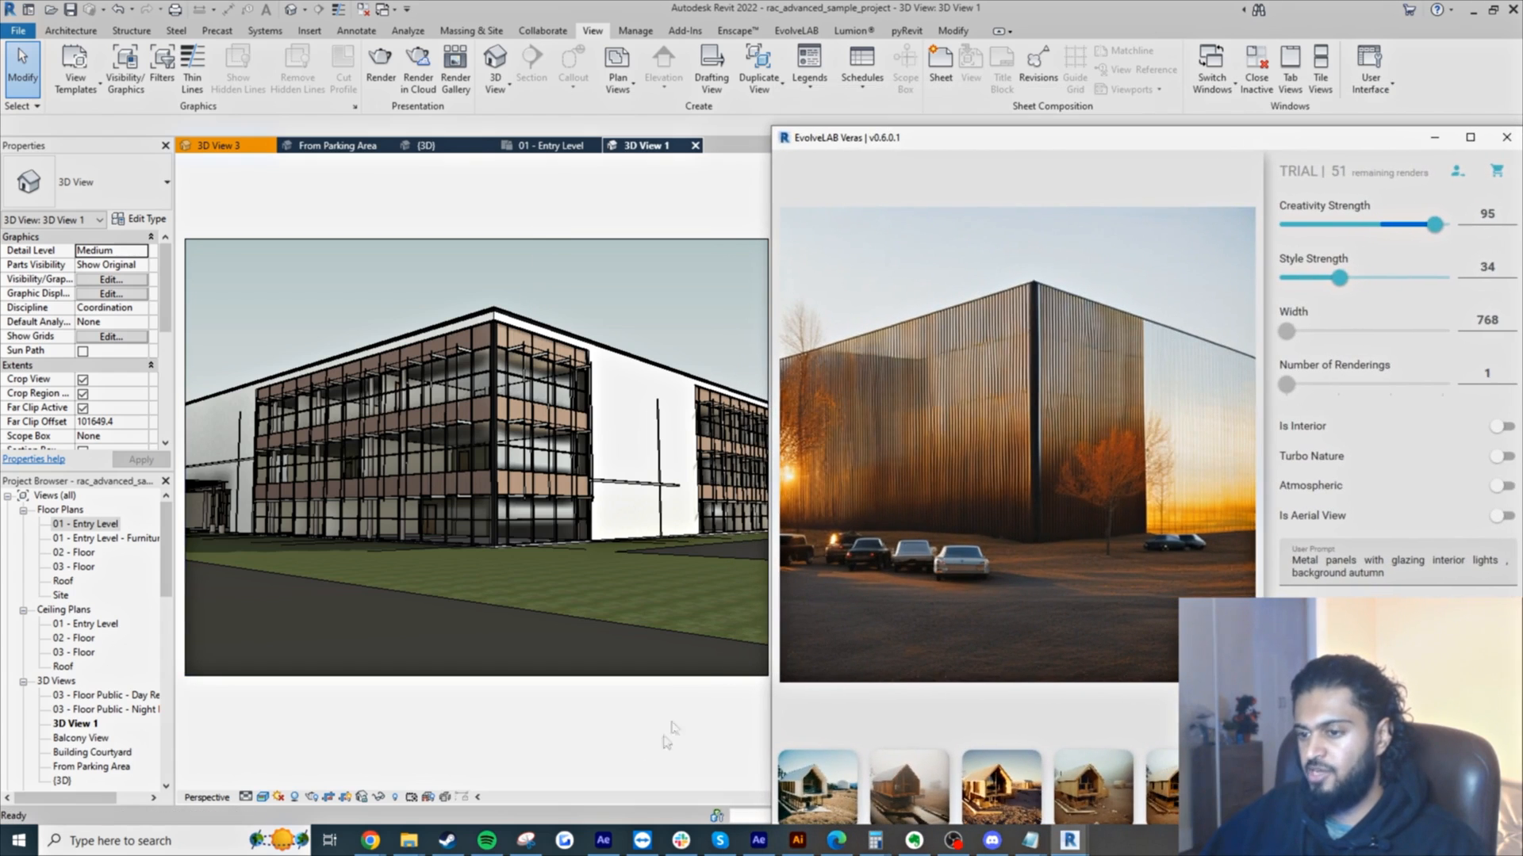
{"action": "left_click", "coordinate": [600, 764]}
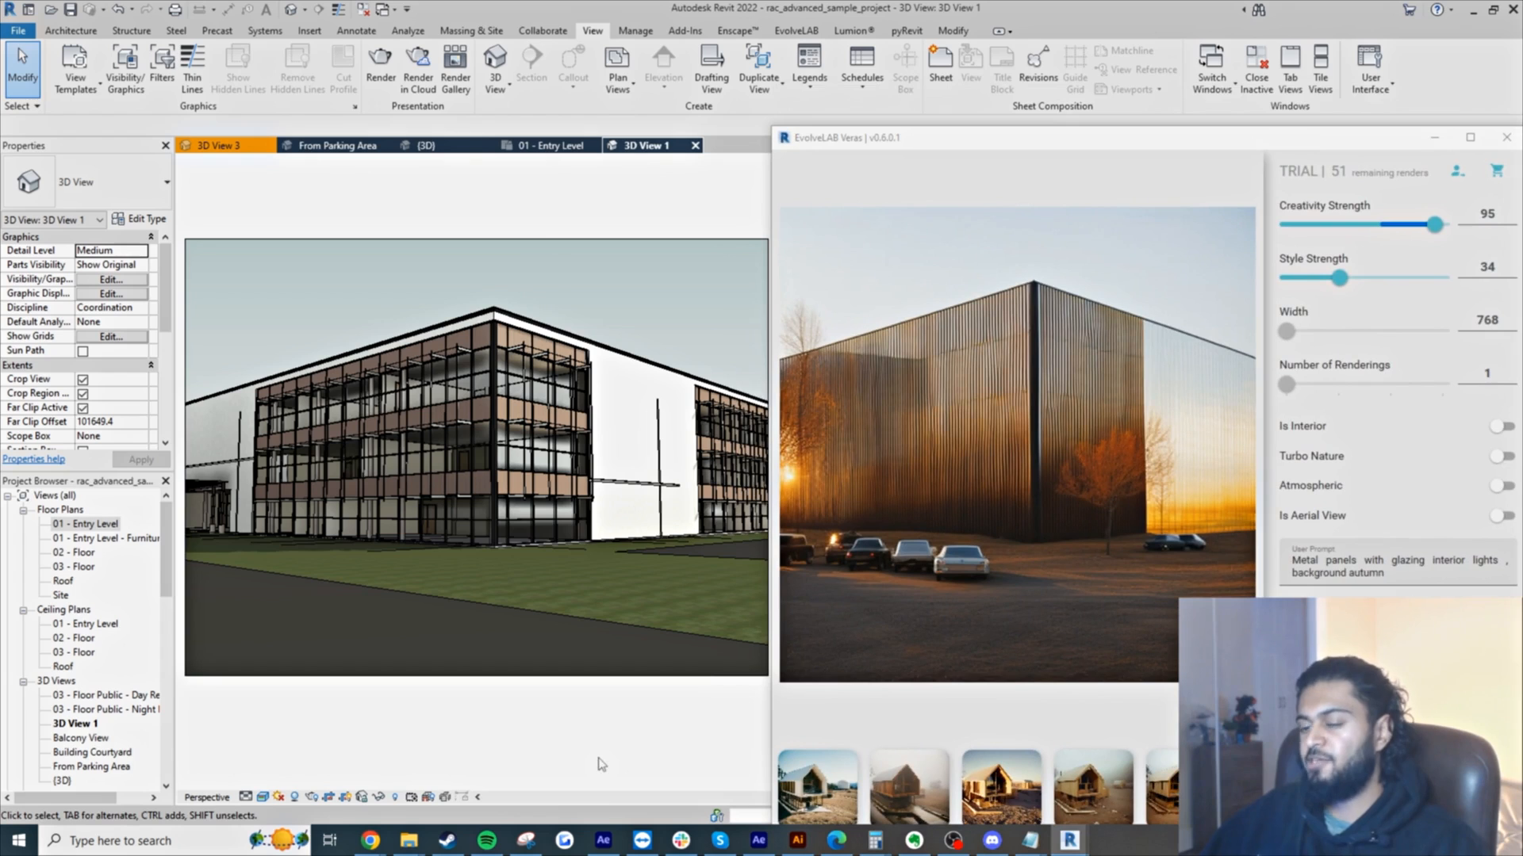
- Toggle the Revit preview on and off in Veras to compare it with the autumn render
{"action": "left_click", "coordinate": [869, 450]}
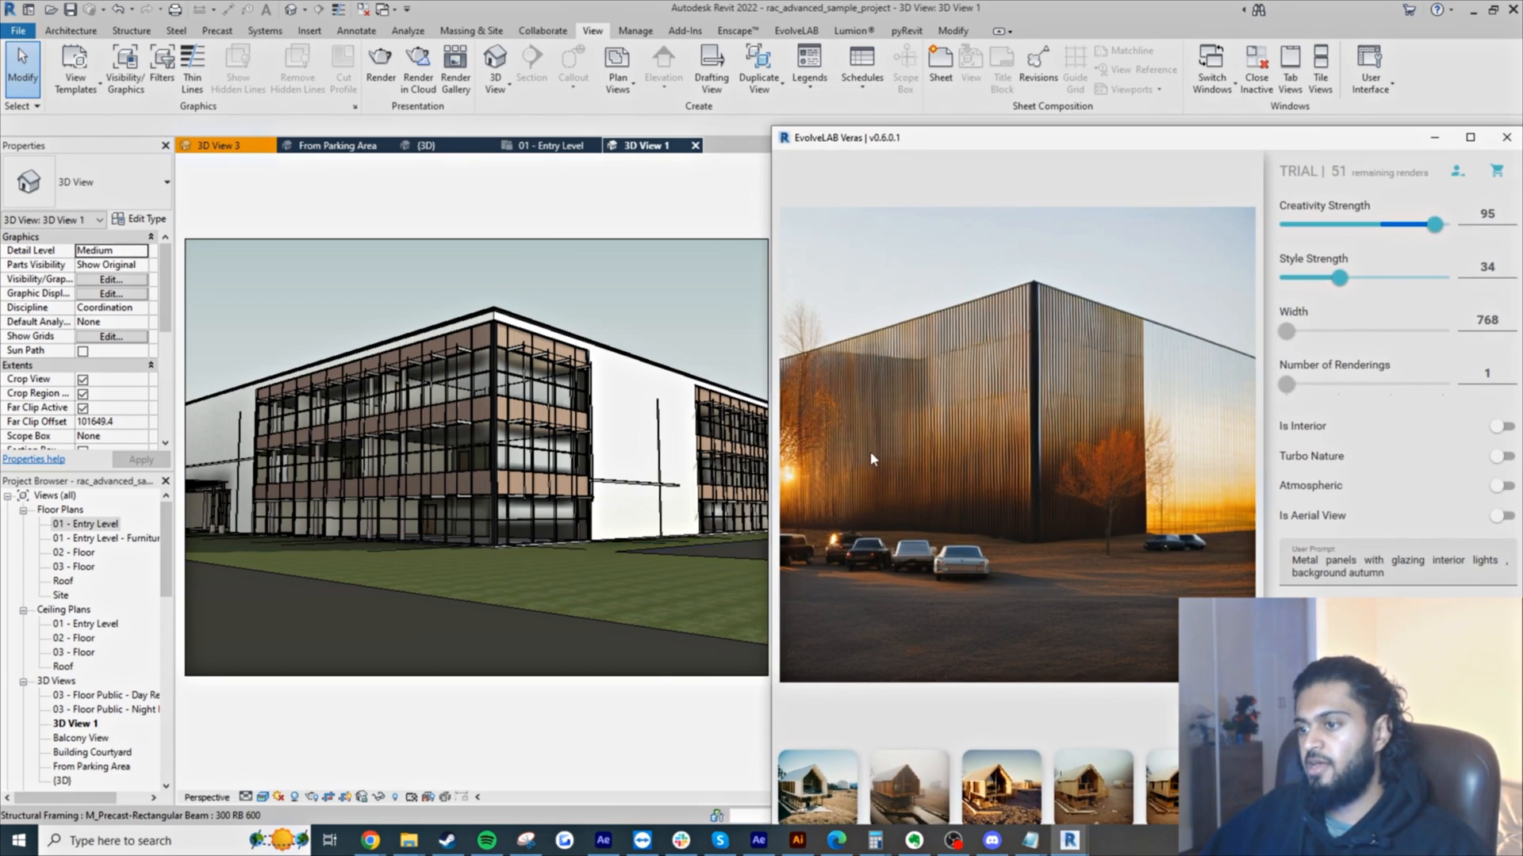
{"action": "right_click", "coordinate": [869, 451]}
{"action": "left_click", "coordinate": [904, 479]}
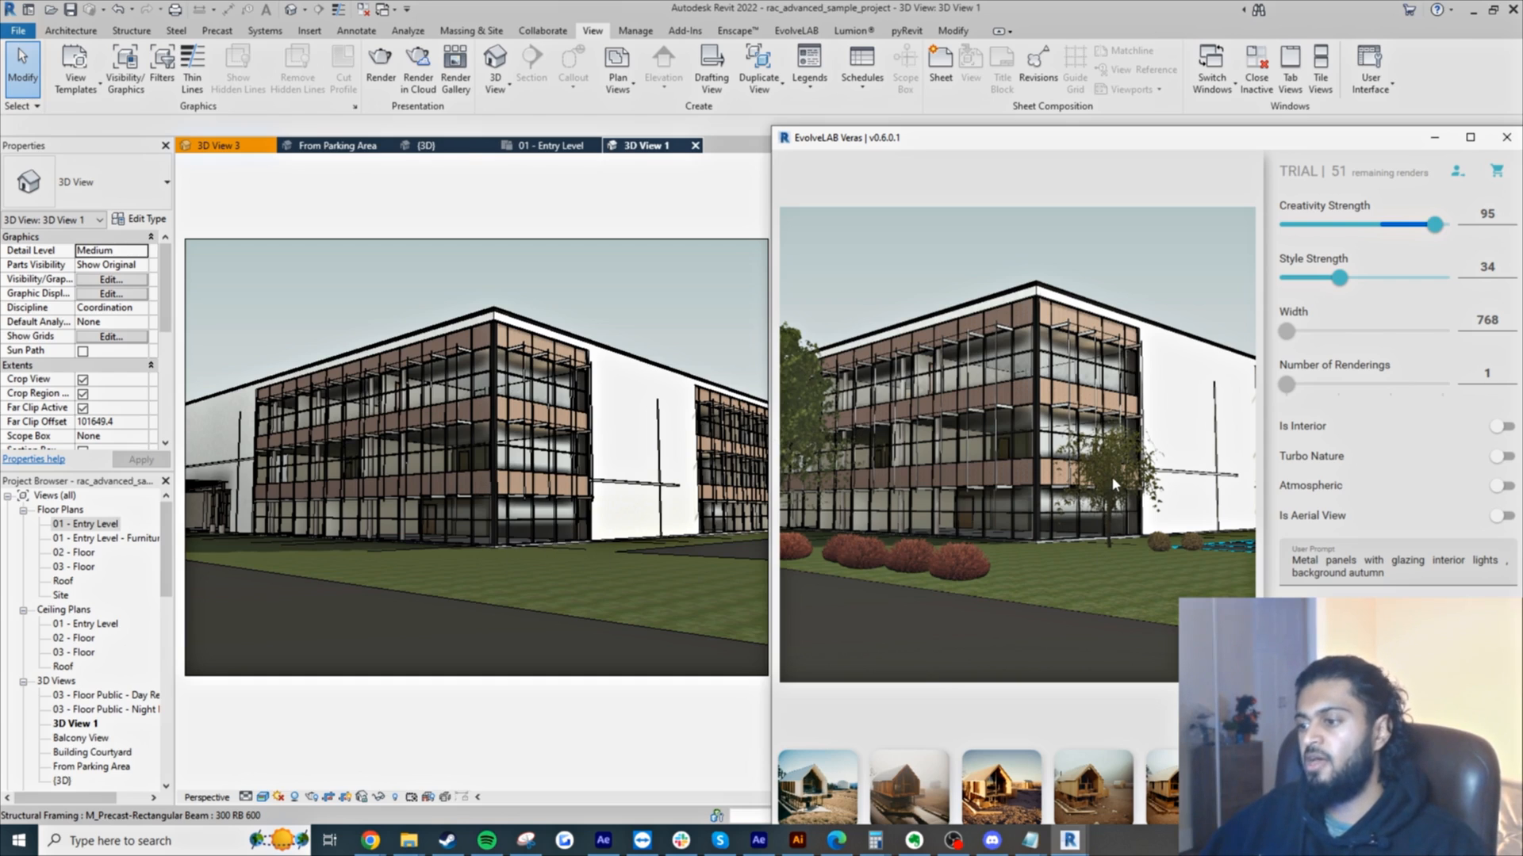
{"action": "right_click", "coordinate": [1079, 414]}
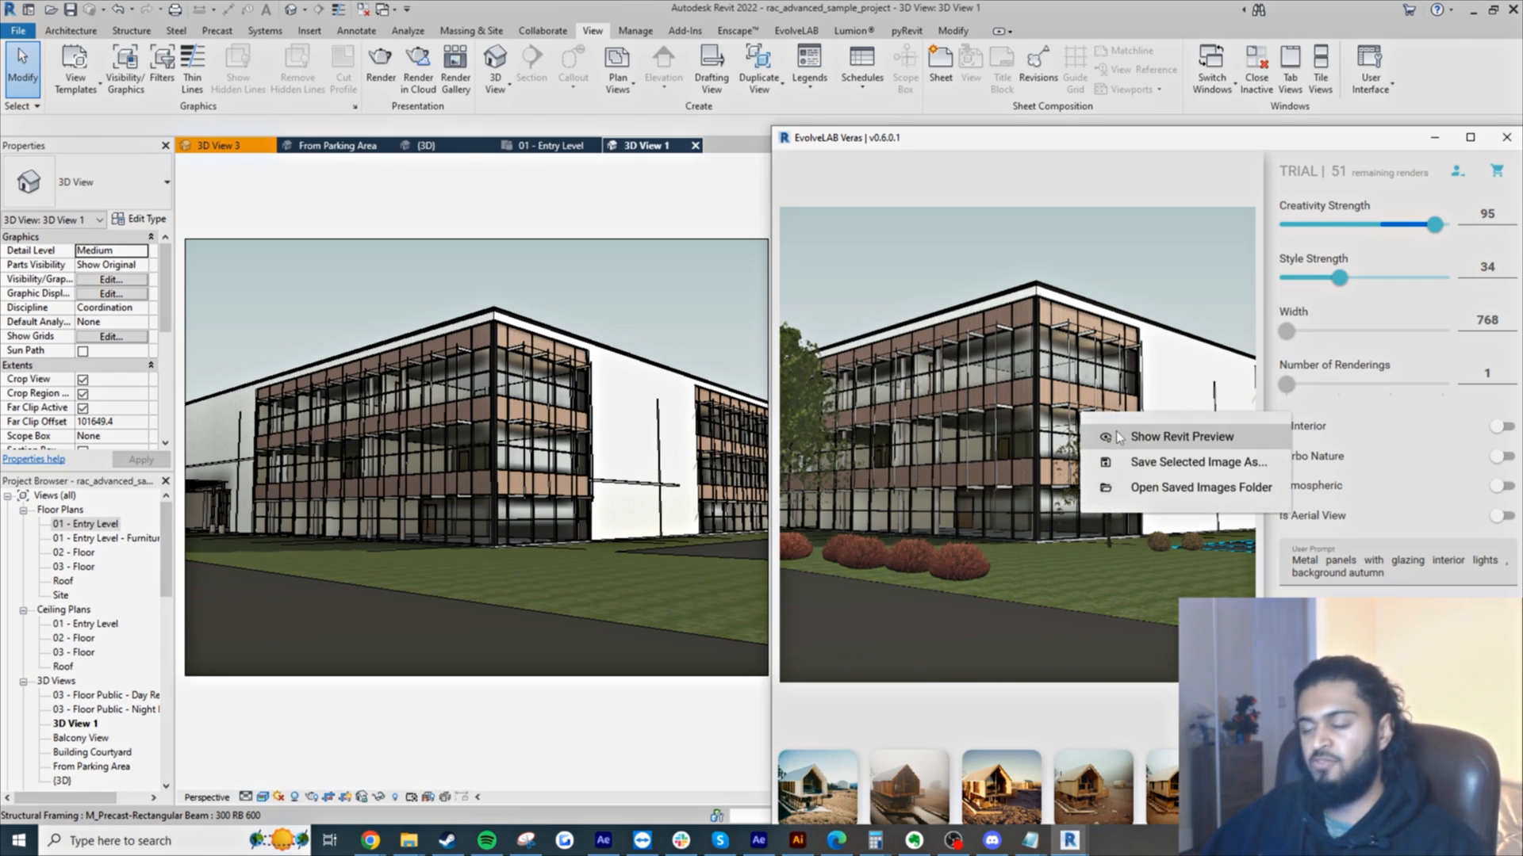
{"action": "left_click", "coordinate": [1118, 436]}
- Replace the entire prompt with "Modern Office building" and render the view
{"action": "left_click", "coordinate": [1287, 563]}
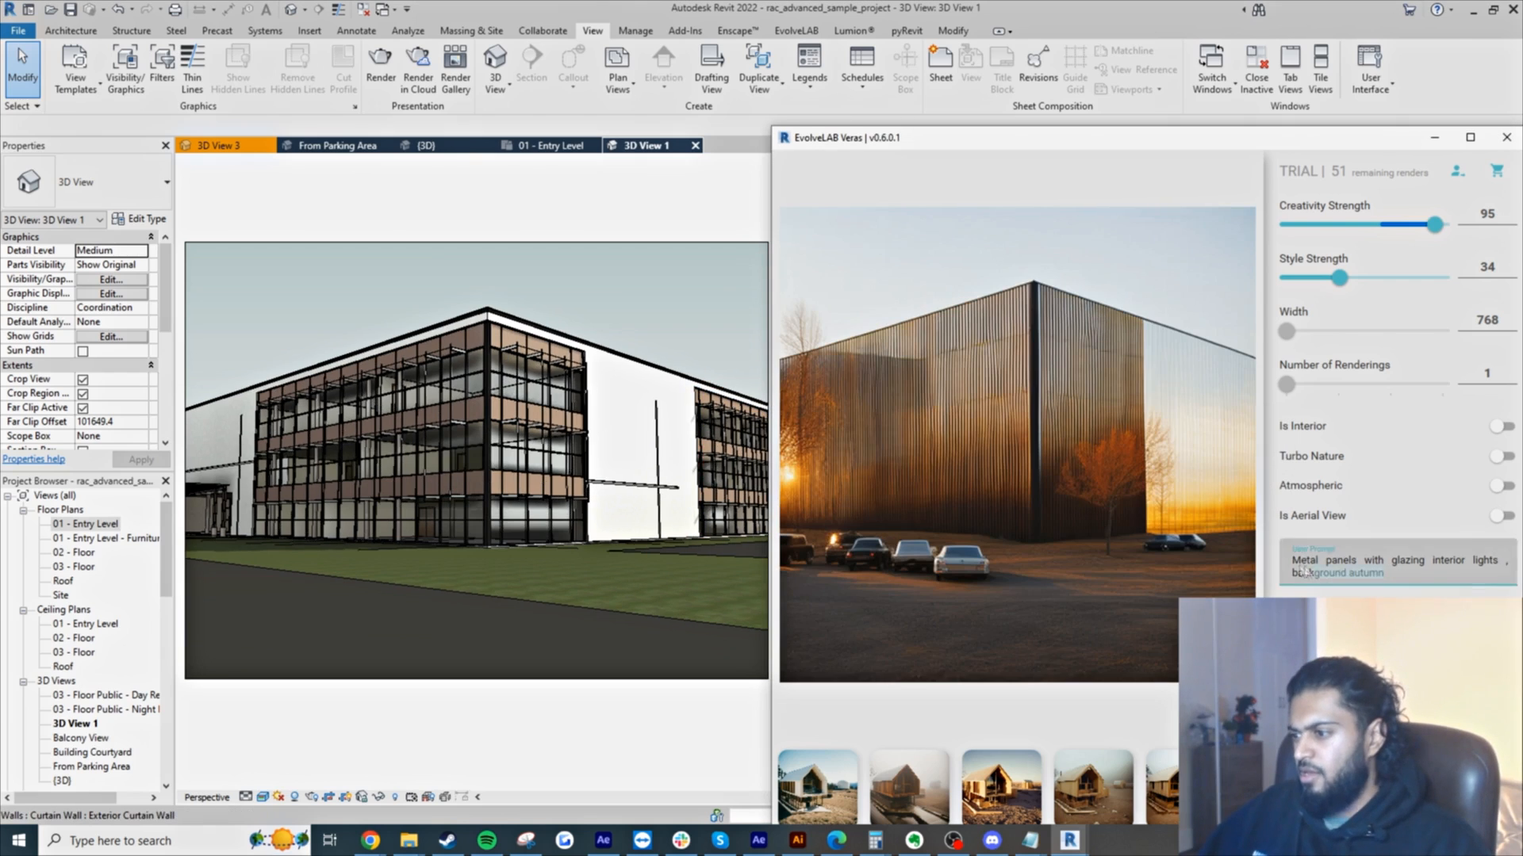
{"action": "key", "text": "ctrl+a"}
{"action": "type", "text": "Modern"}
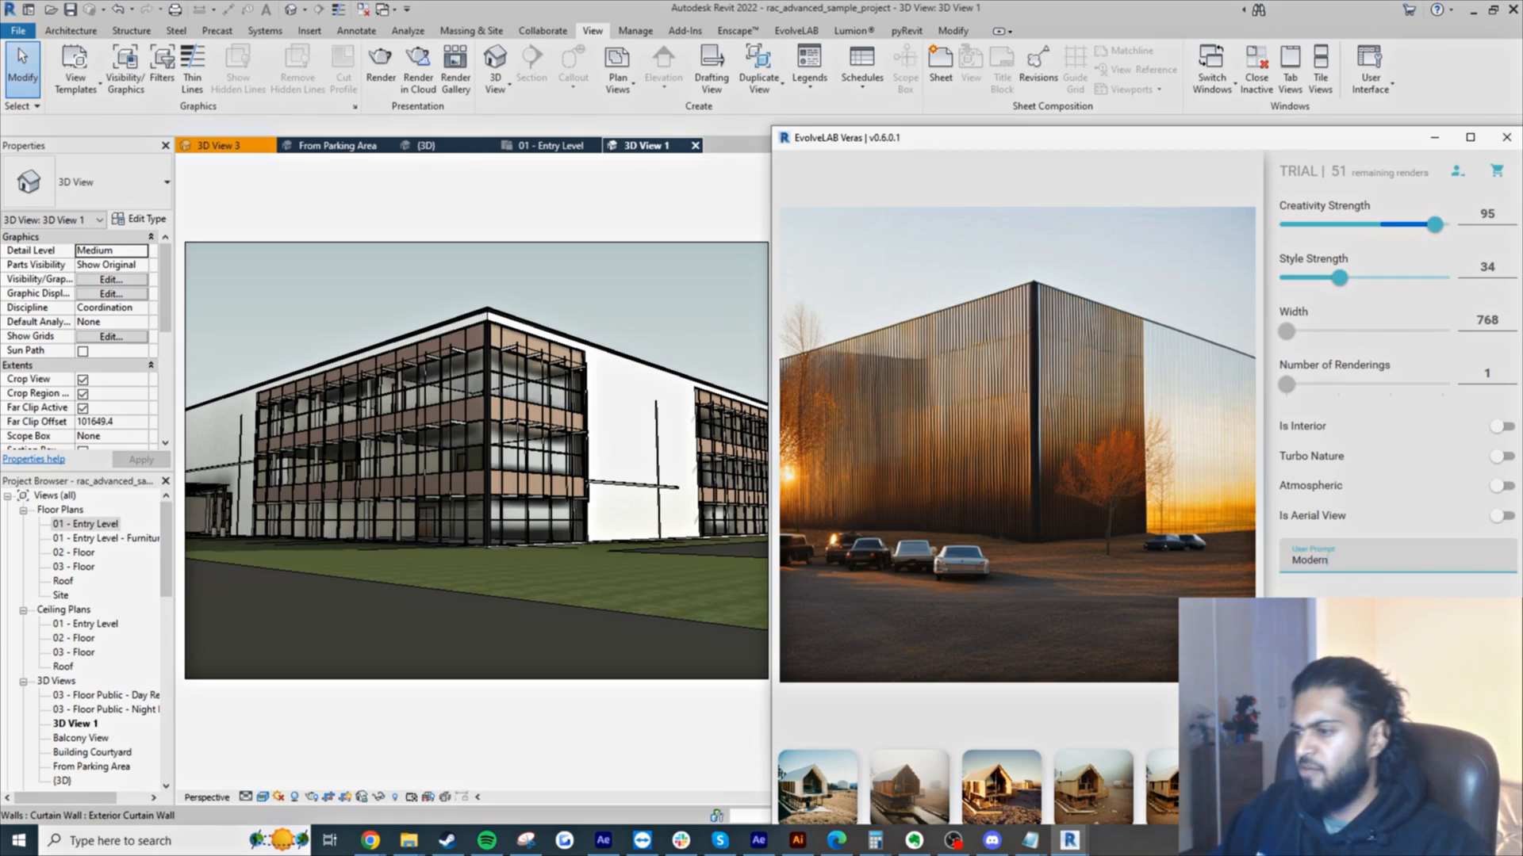
{"action": "type", "text": " Office buildi"}
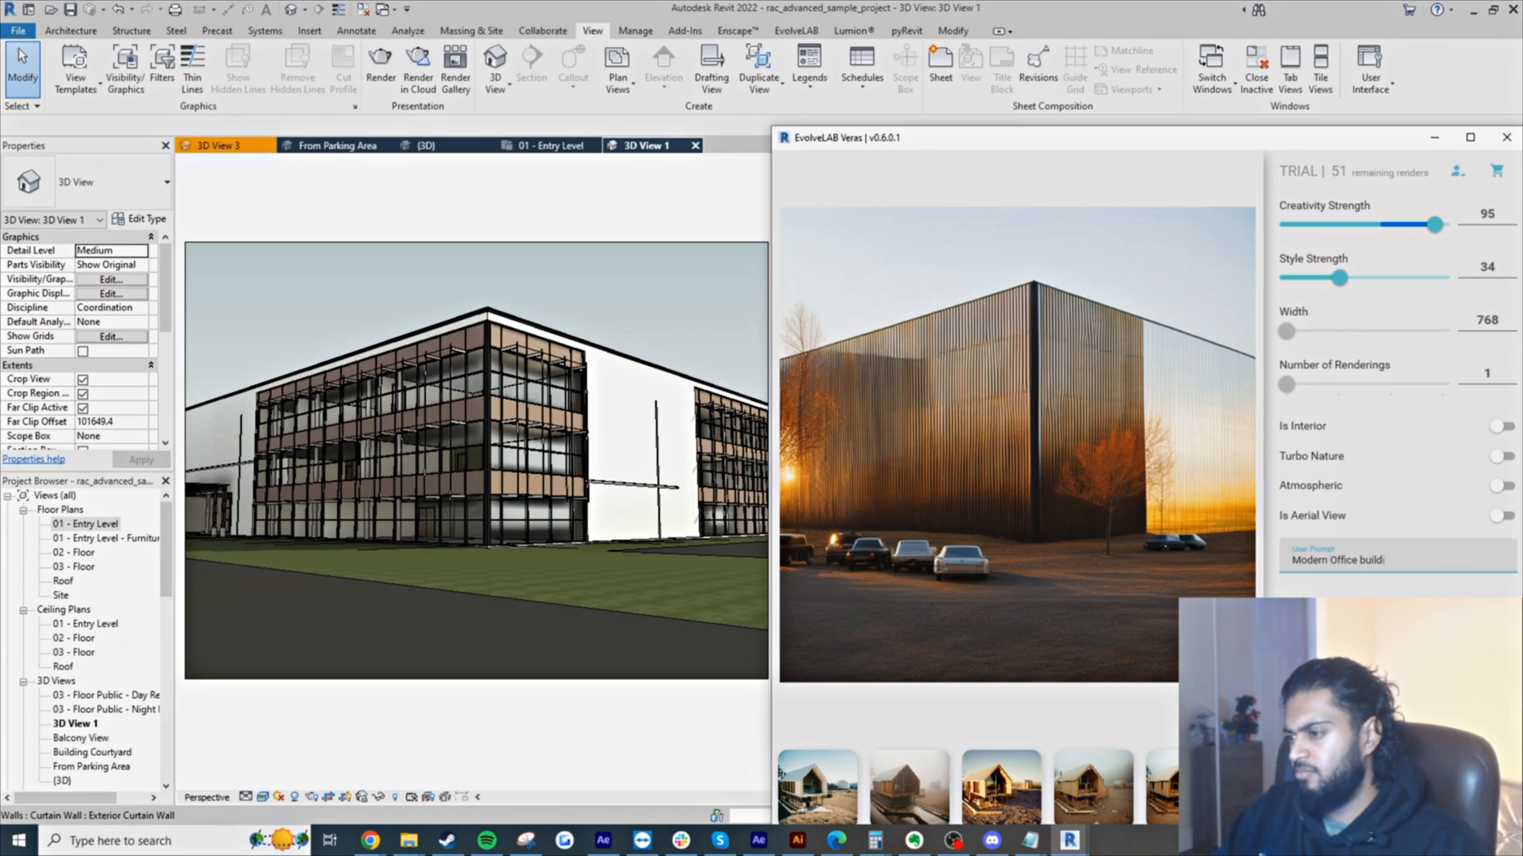
{"action": "type", "text": "ng"}
{"action": "left_click_drag", "start_coordinate": [1202, 139], "coordinate": [1145, 59]}
{"action": "left_click", "coordinate": [1373, 534]}
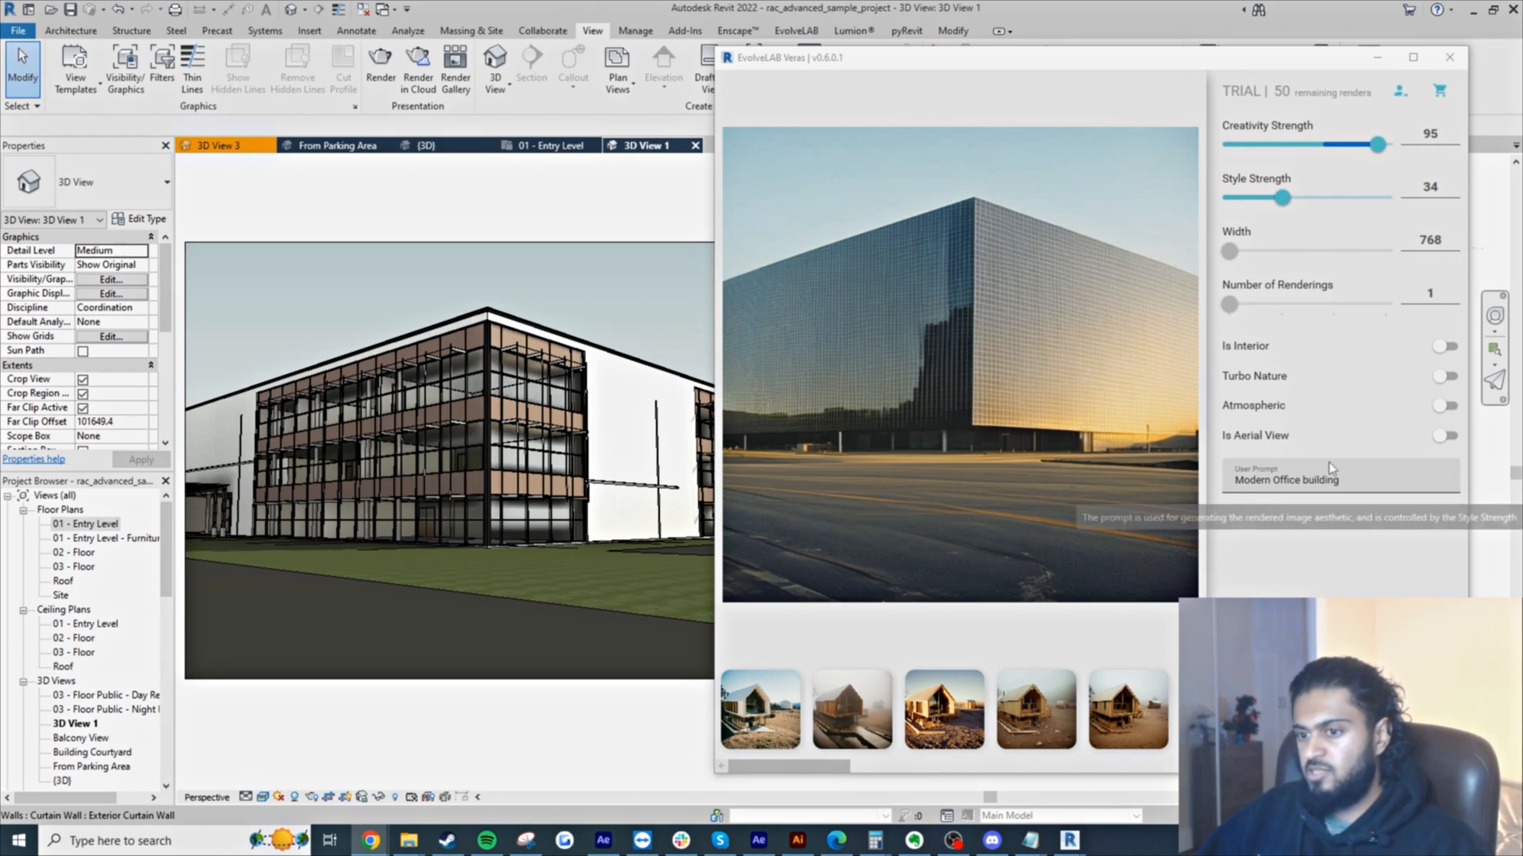
- Open the sun settings of the 3D view and apply the lighting with Relative to View turned off
{"action": "left_click", "coordinate": [494, 443]}
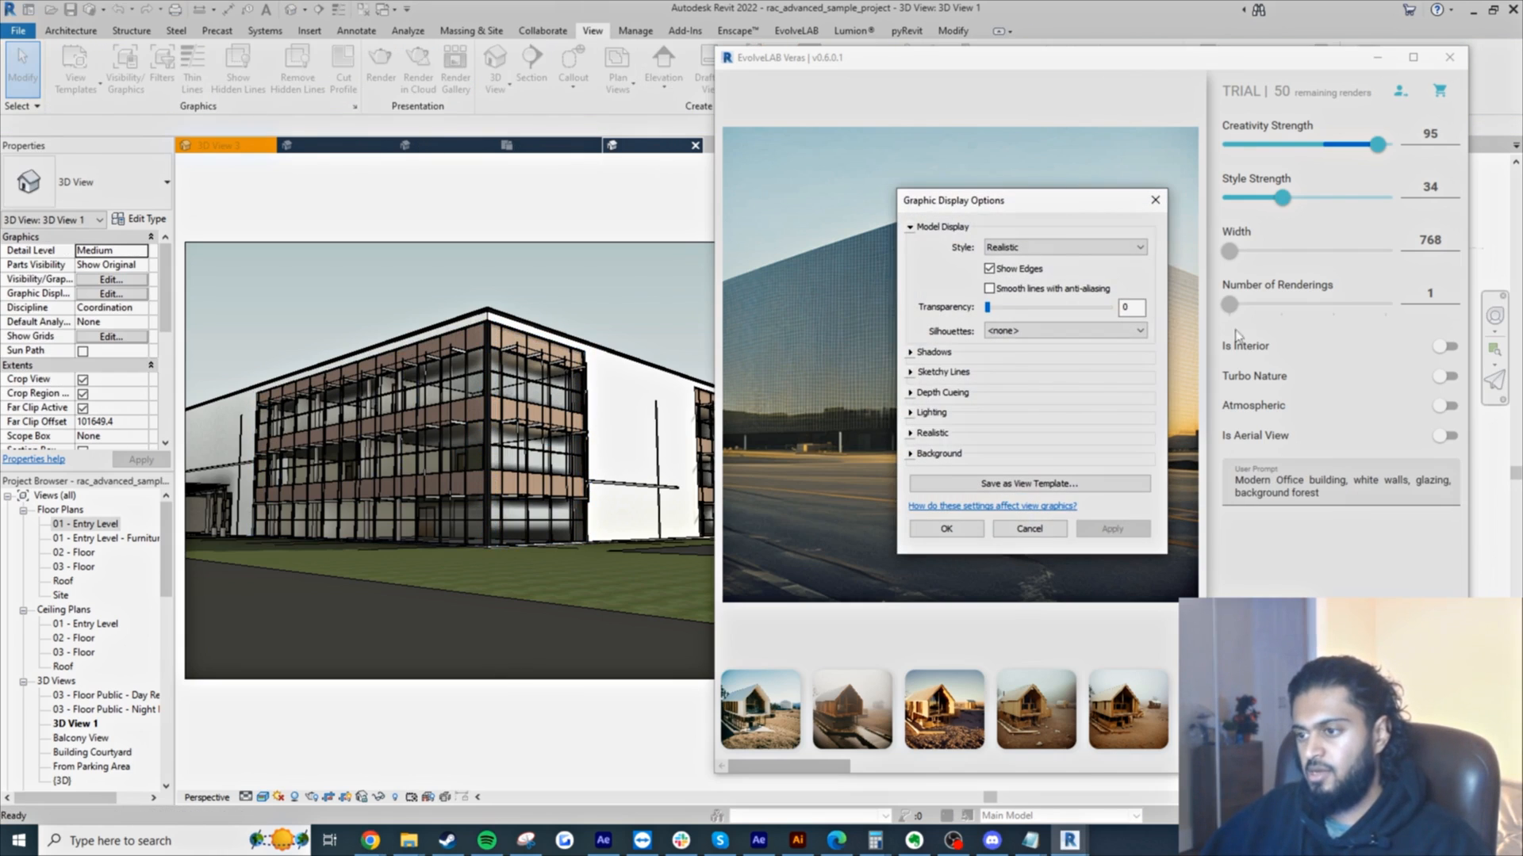
{"action": "left_click", "coordinate": [1154, 200]}
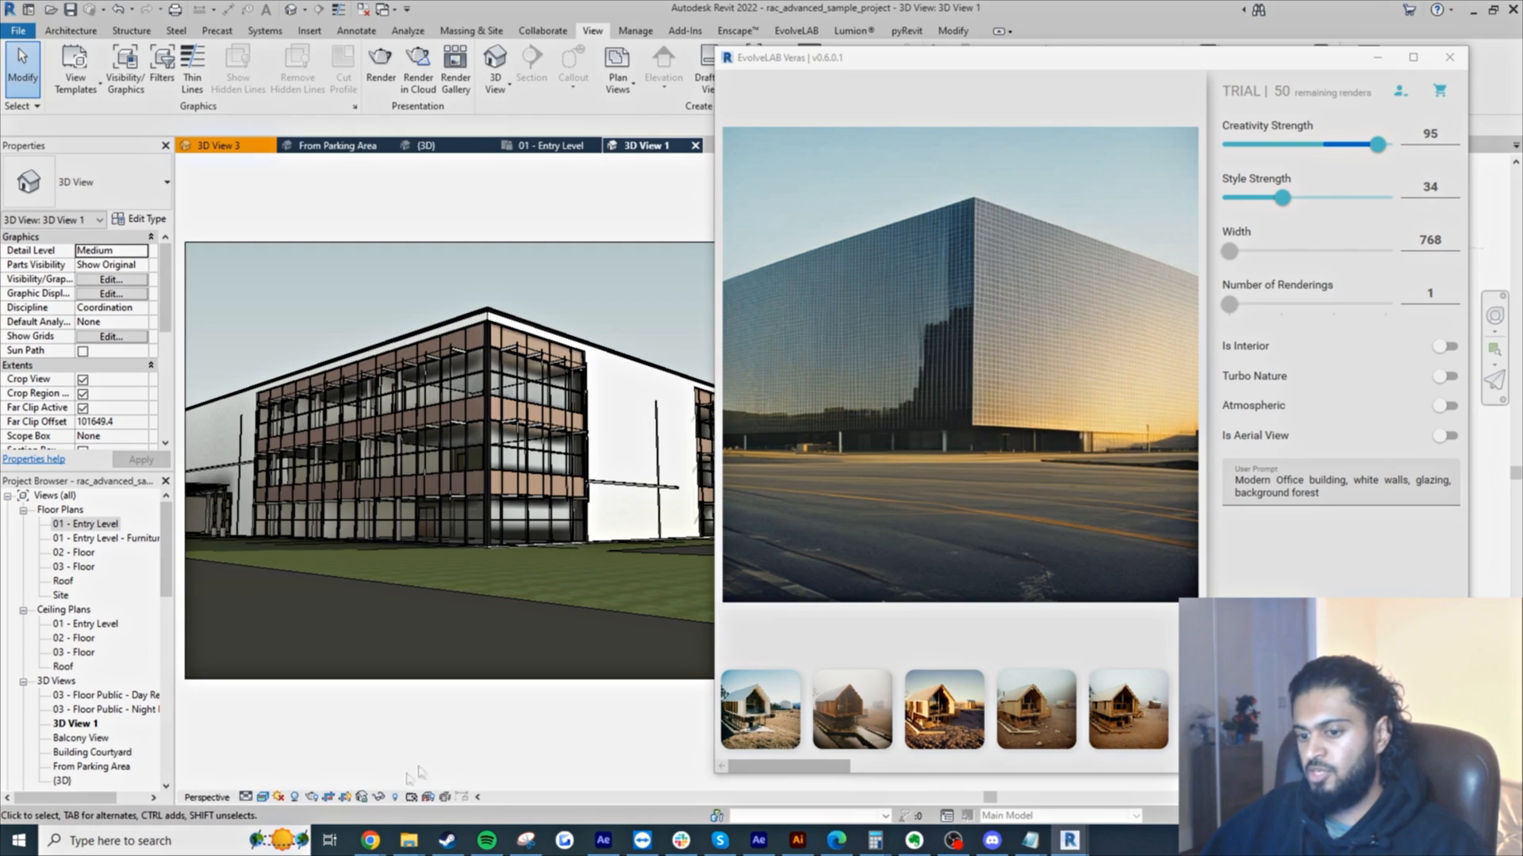
{"action": "left_click", "coordinate": [294, 797]}
{"action": "left_click", "coordinate": [322, 739]}
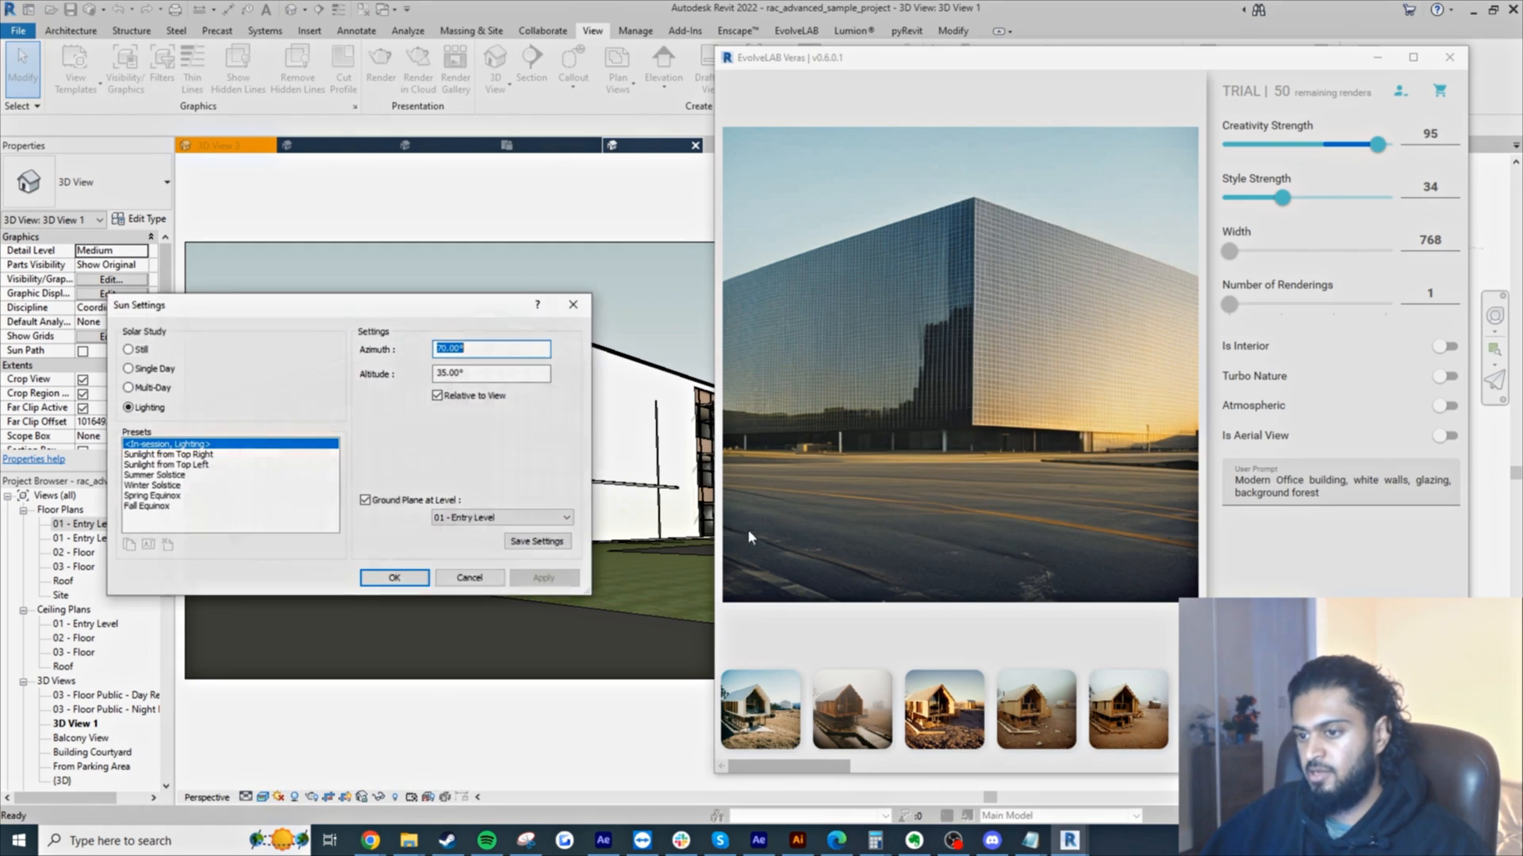
{"action": "left_click", "coordinate": [437, 395]}
{"action": "left_click", "coordinate": [540, 578]}
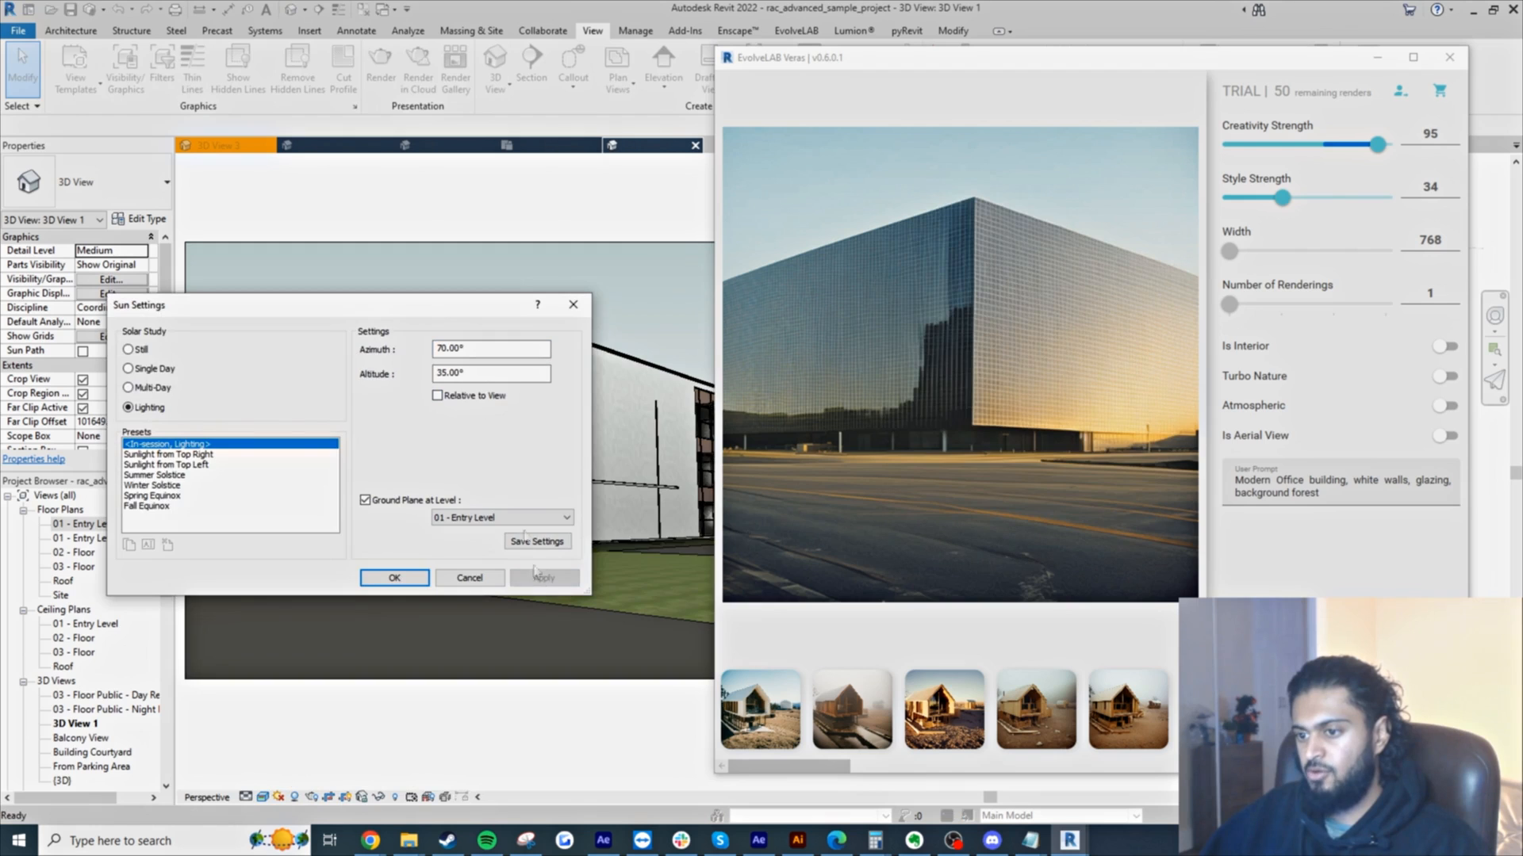
- Turn Relative to View back on for the sun and set its azimuth to 130°
{"action": "left_click_drag", "start_coordinate": [444, 305], "coordinate": [1197, 251]}
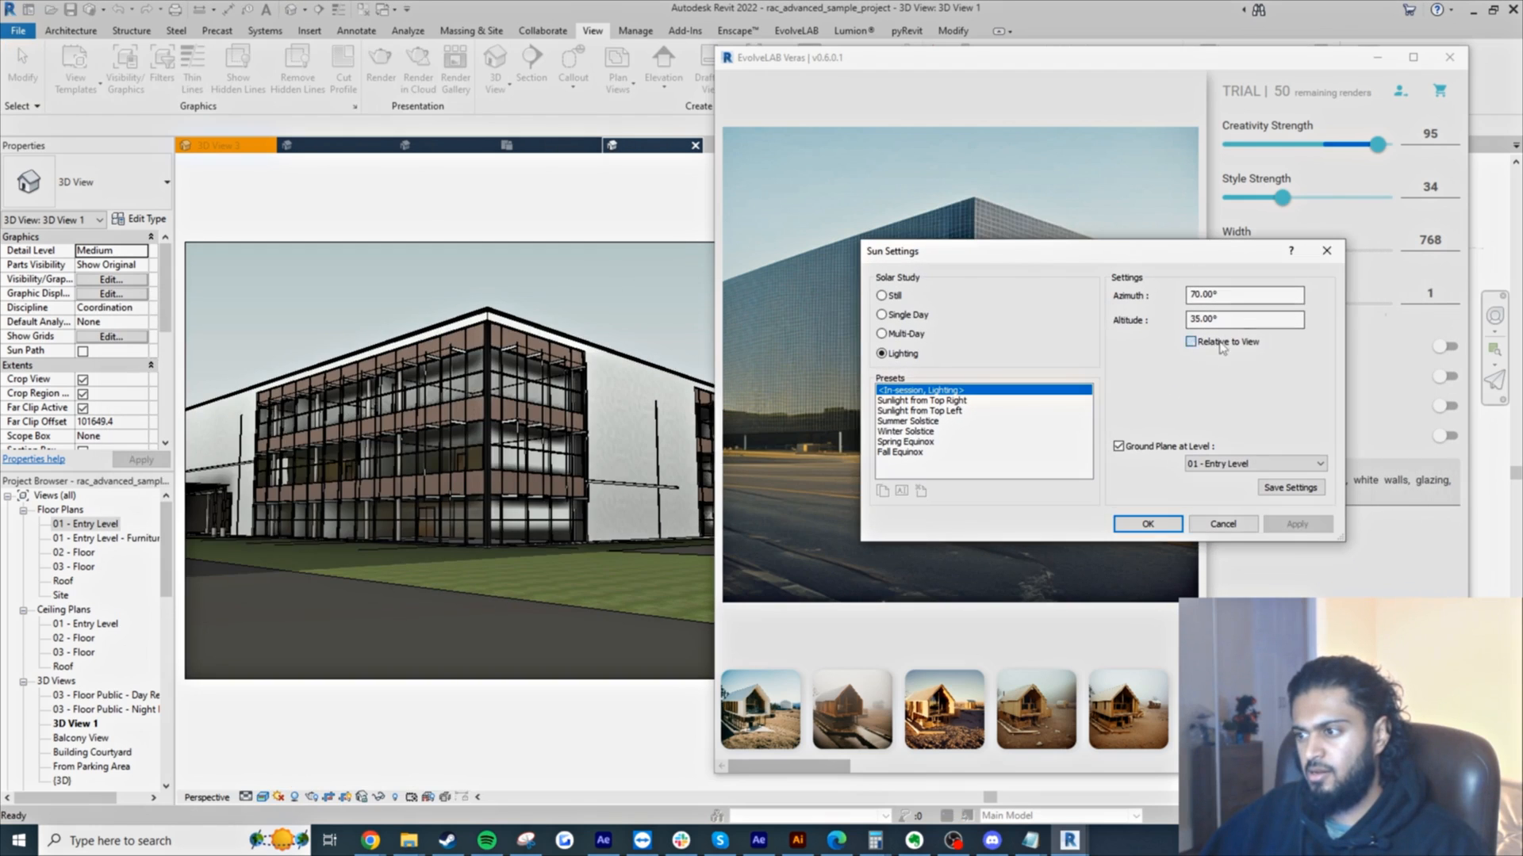
{"action": "left_click", "coordinate": [1221, 344]}
{"action": "left_click", "coordinate": [1296, 523]}
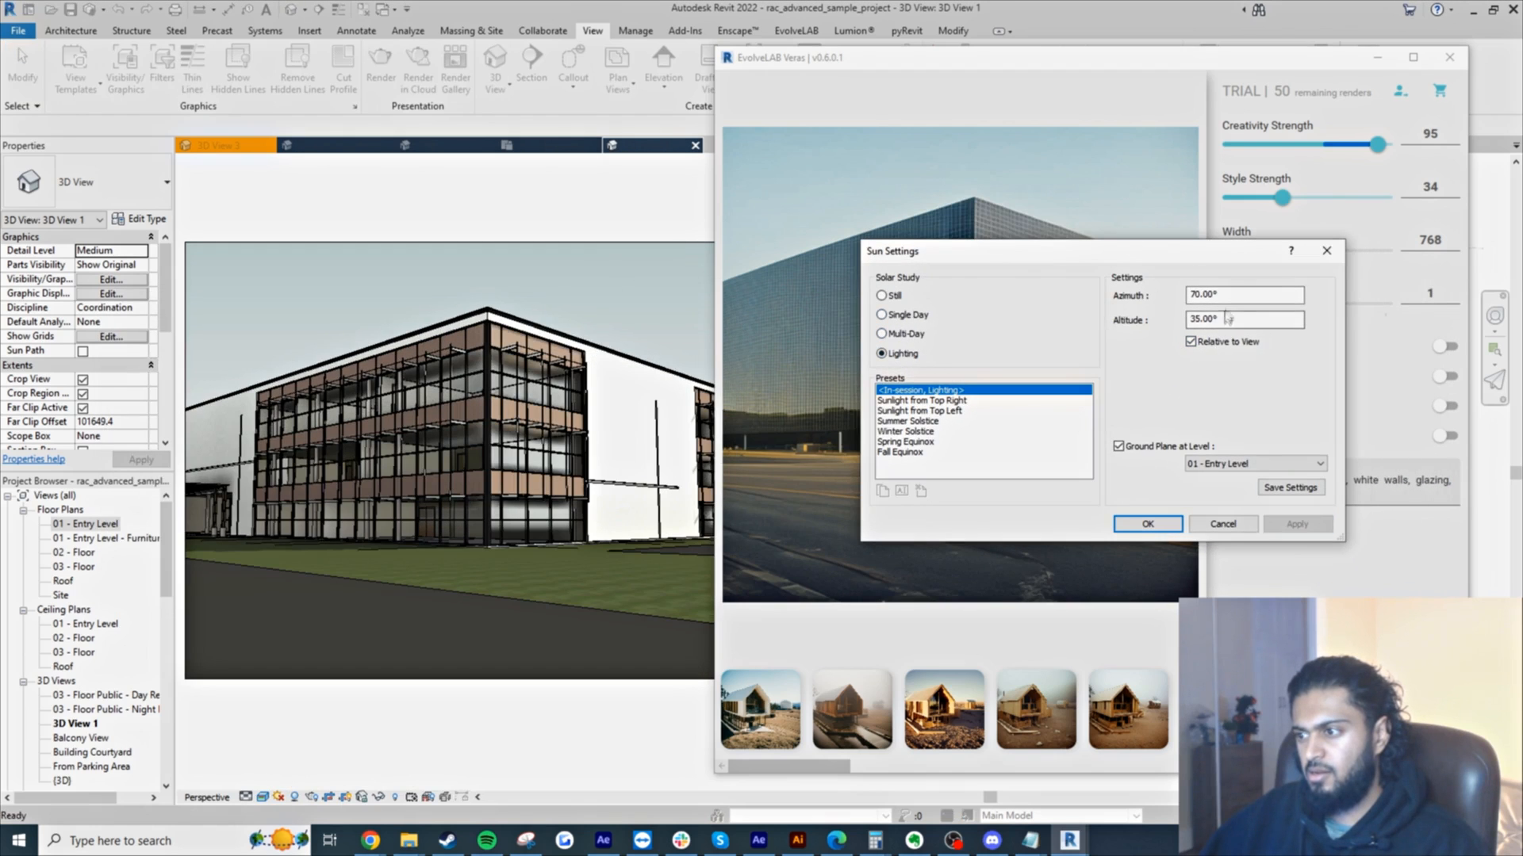
{"action": "double_click", "coordinate": [1206, 295]}
{"action": "type", "text": "1"}
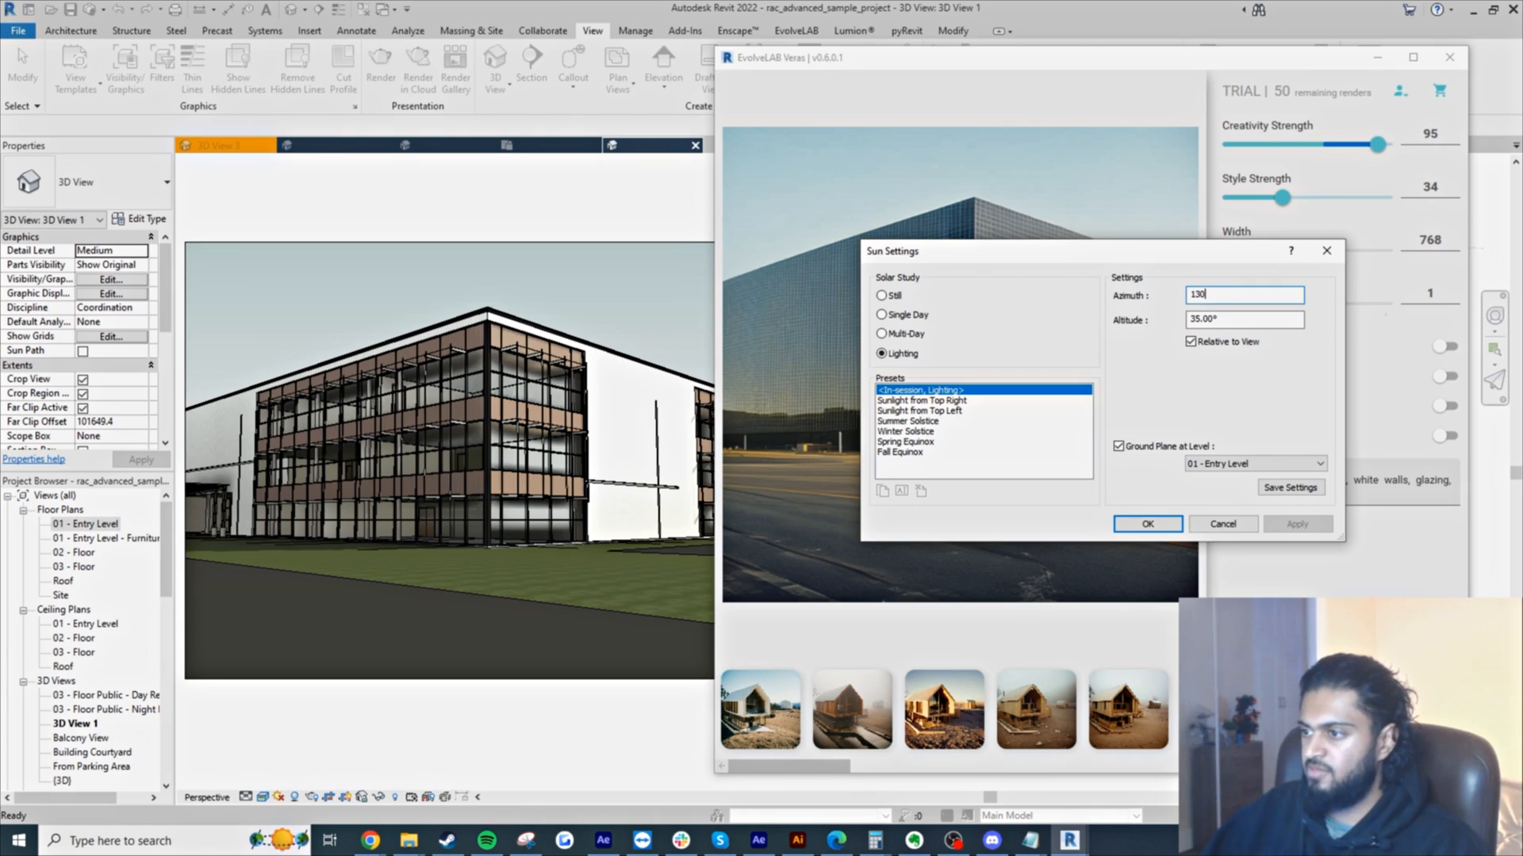
{"action": "type", "text": "30"}
{"action": "key", "text": "Tab"}
{"action": "left_click", "coordinate": [1294, 524]}
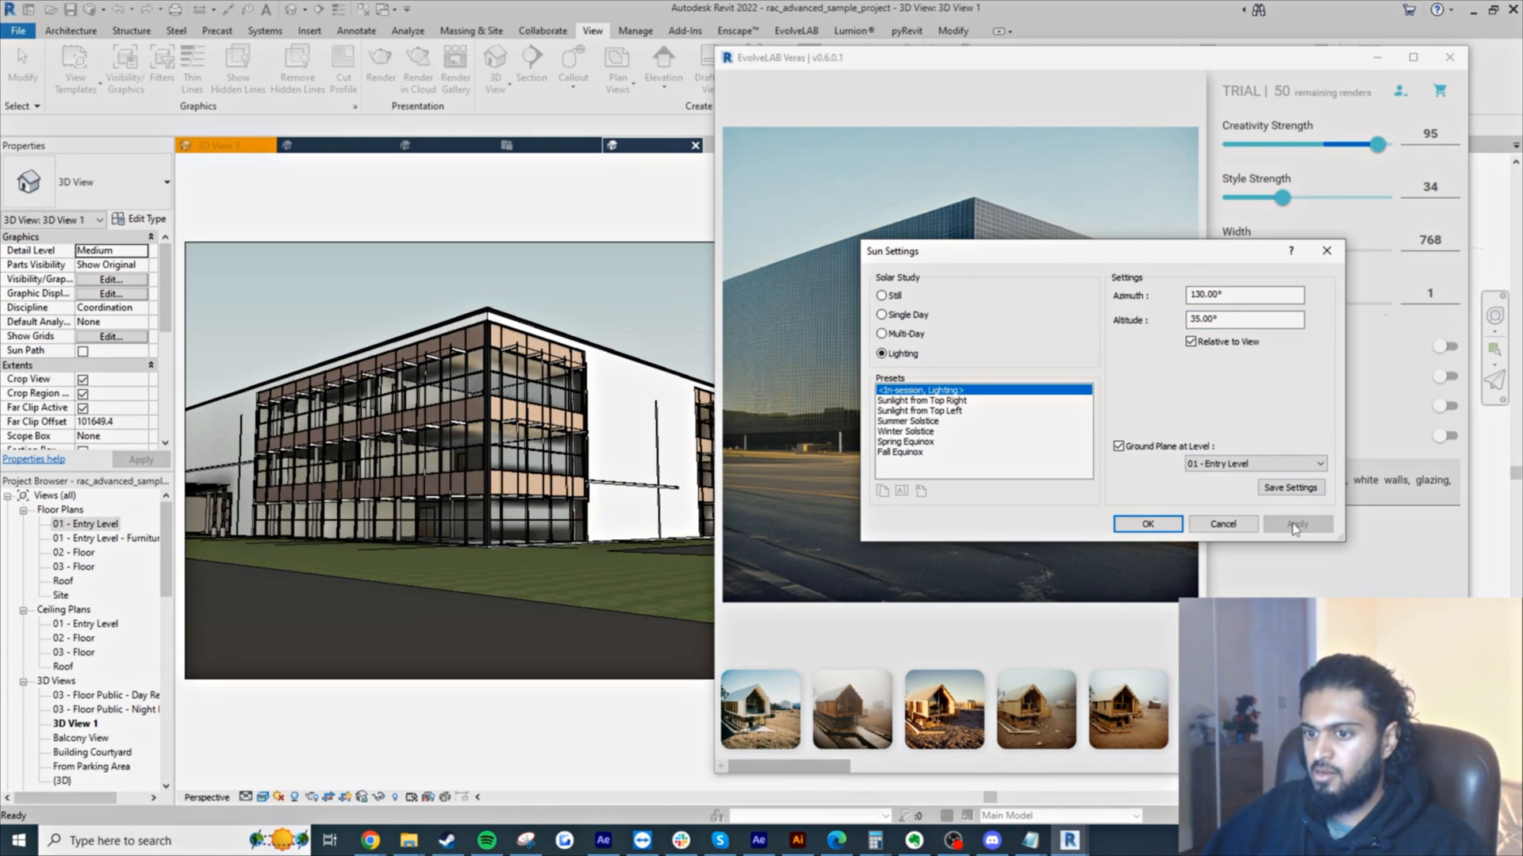
{"action": "left_click", "coordinate": [1147, 524]}
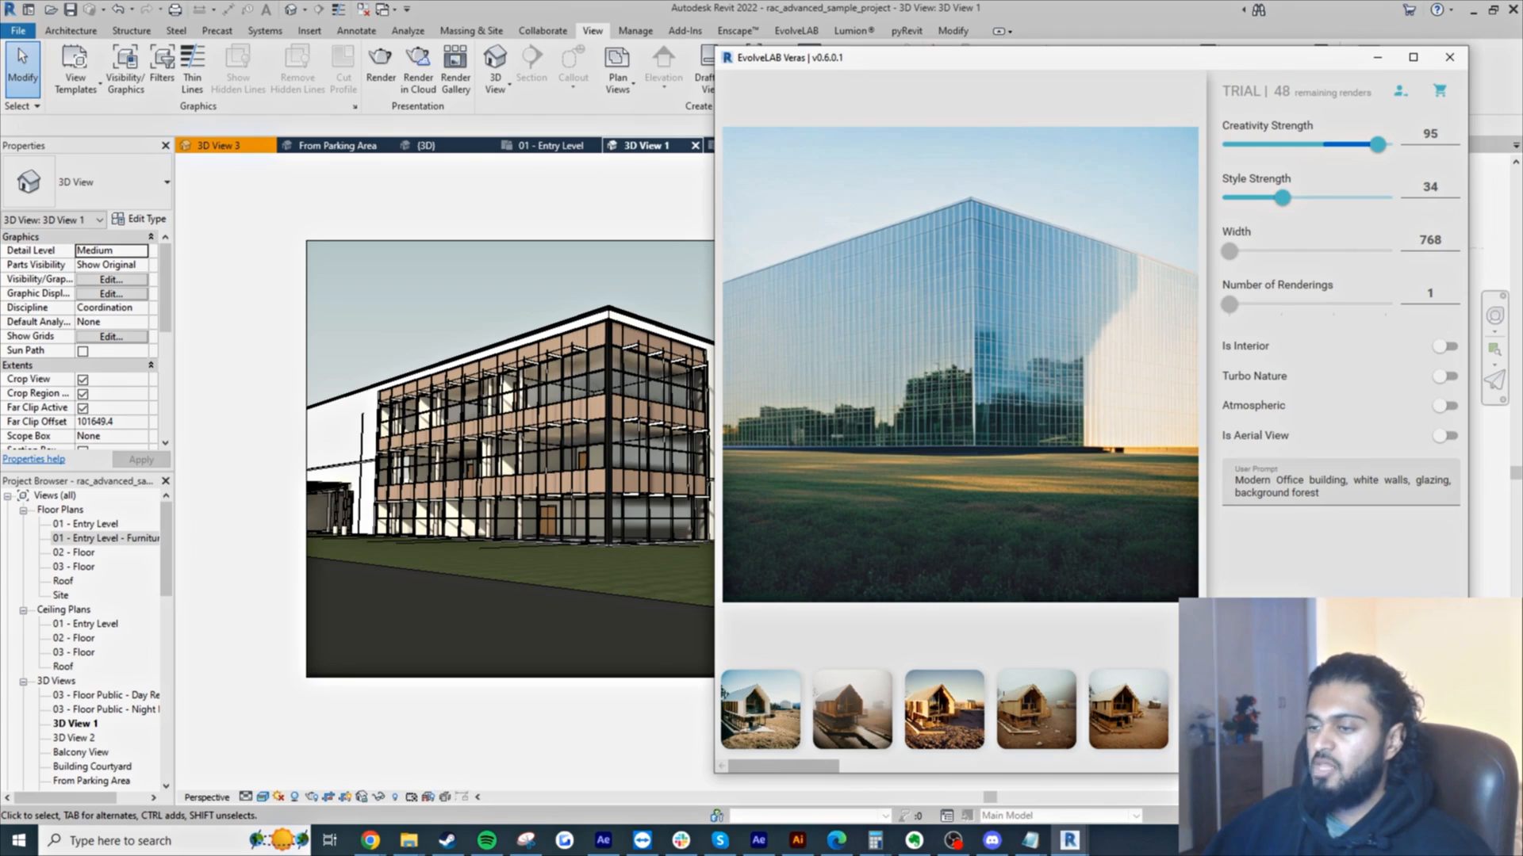
- Minimize Veras and move the 3D View 1 camera in for a close, angled view along the glazed facade
{"action": "left_click", "coordinate": [1378, 57]}
{"action": "key", "text": "shift+w"}
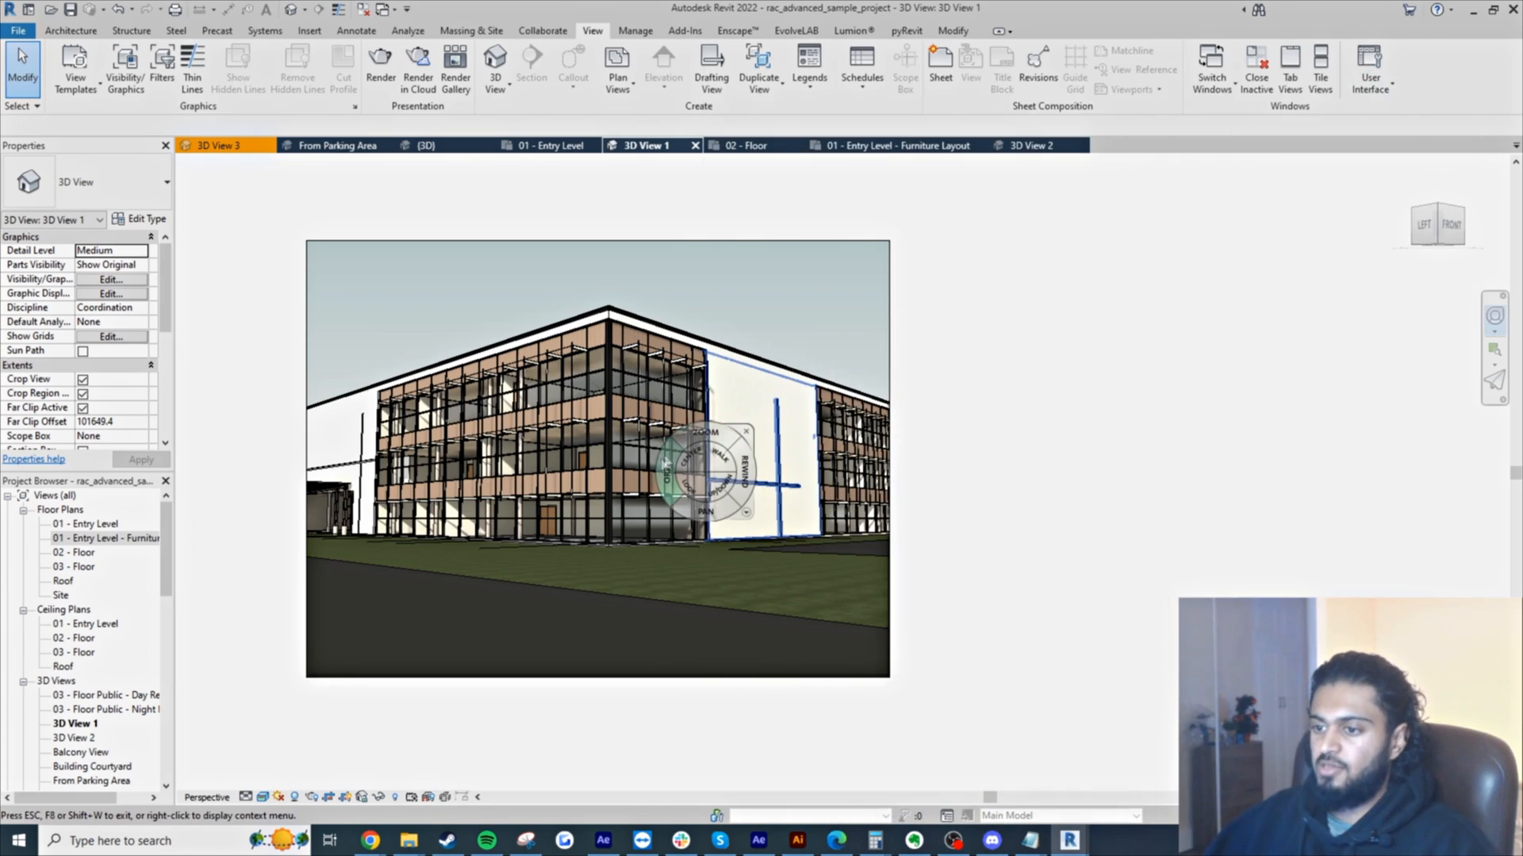
{"action": "left_click_drag", "start_coordinate": [687, 484], "coordinate": [476, 466]}
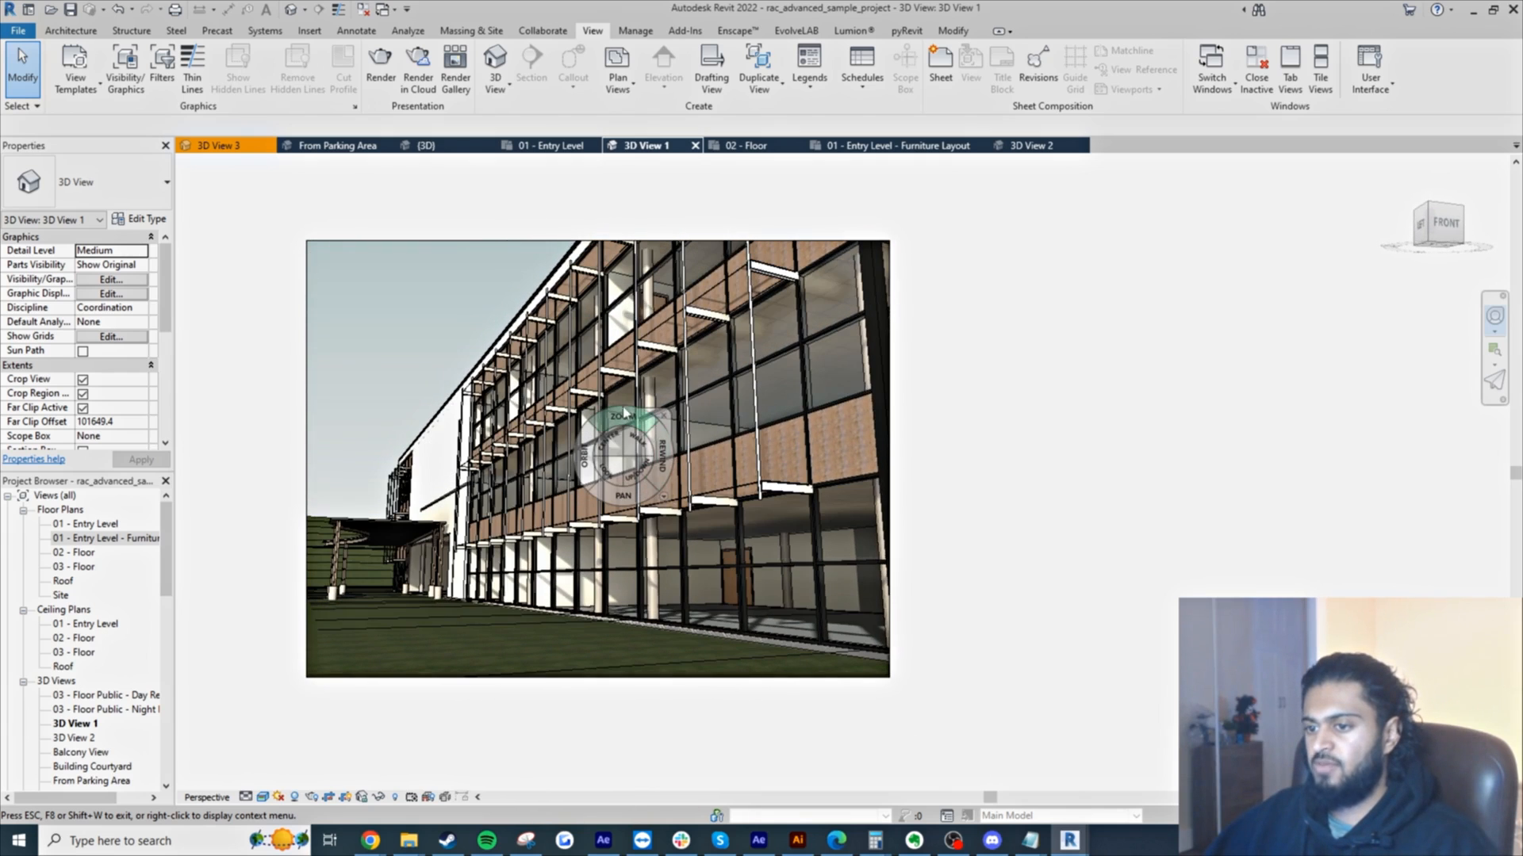
{"action": "left_click", "coordinate": [669, 411]}
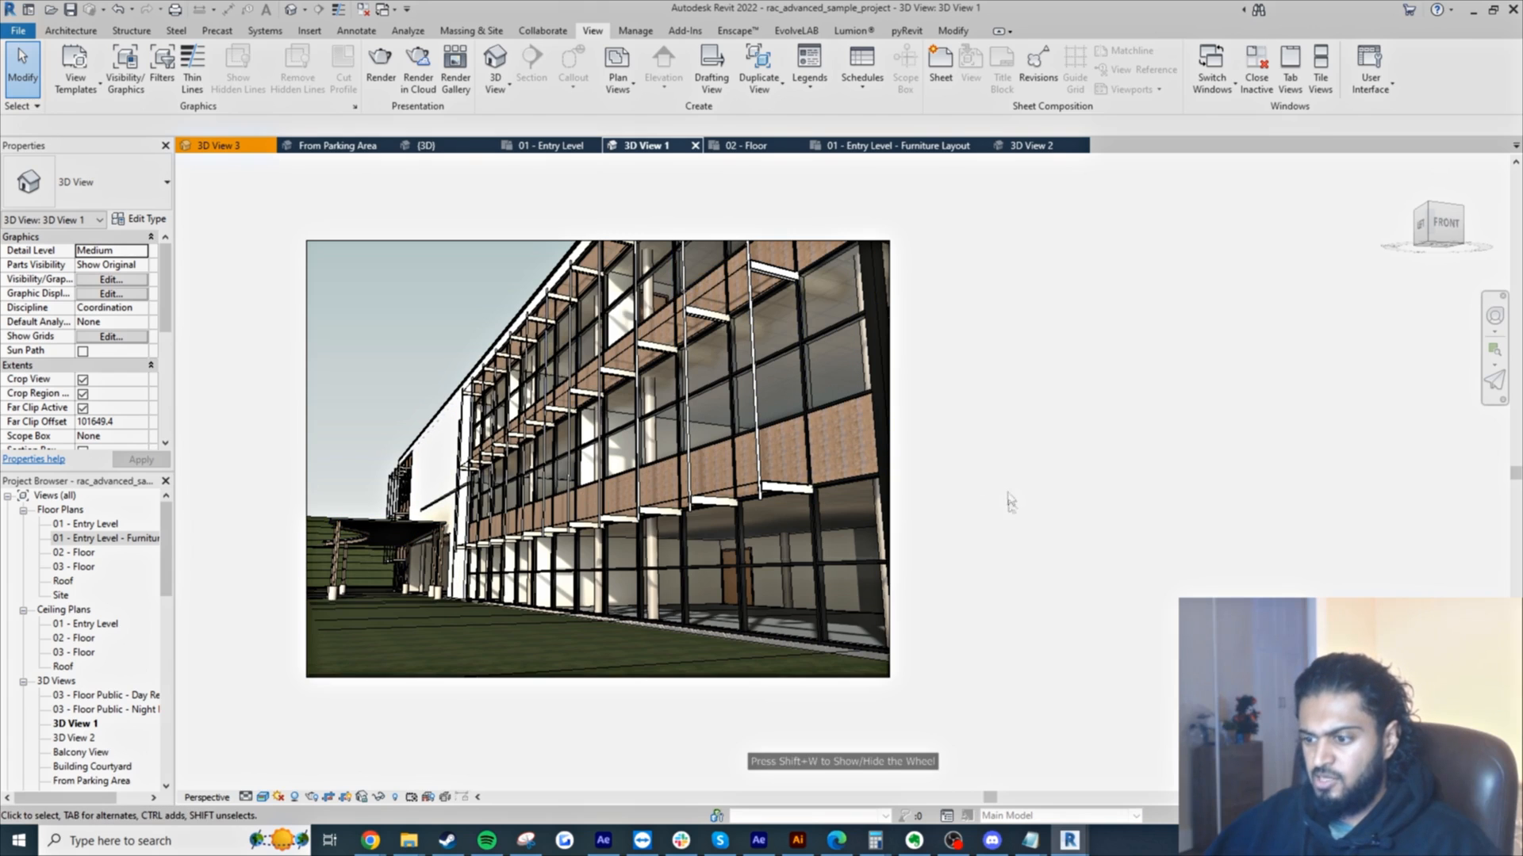
- Restore Veras, show the Revit preview and render the new facade view with the existing prompt
{"action": "mouse_move", "coordinate": [1070, 841]}
{"action": "left_click", "coordinate": [1142, 765]}
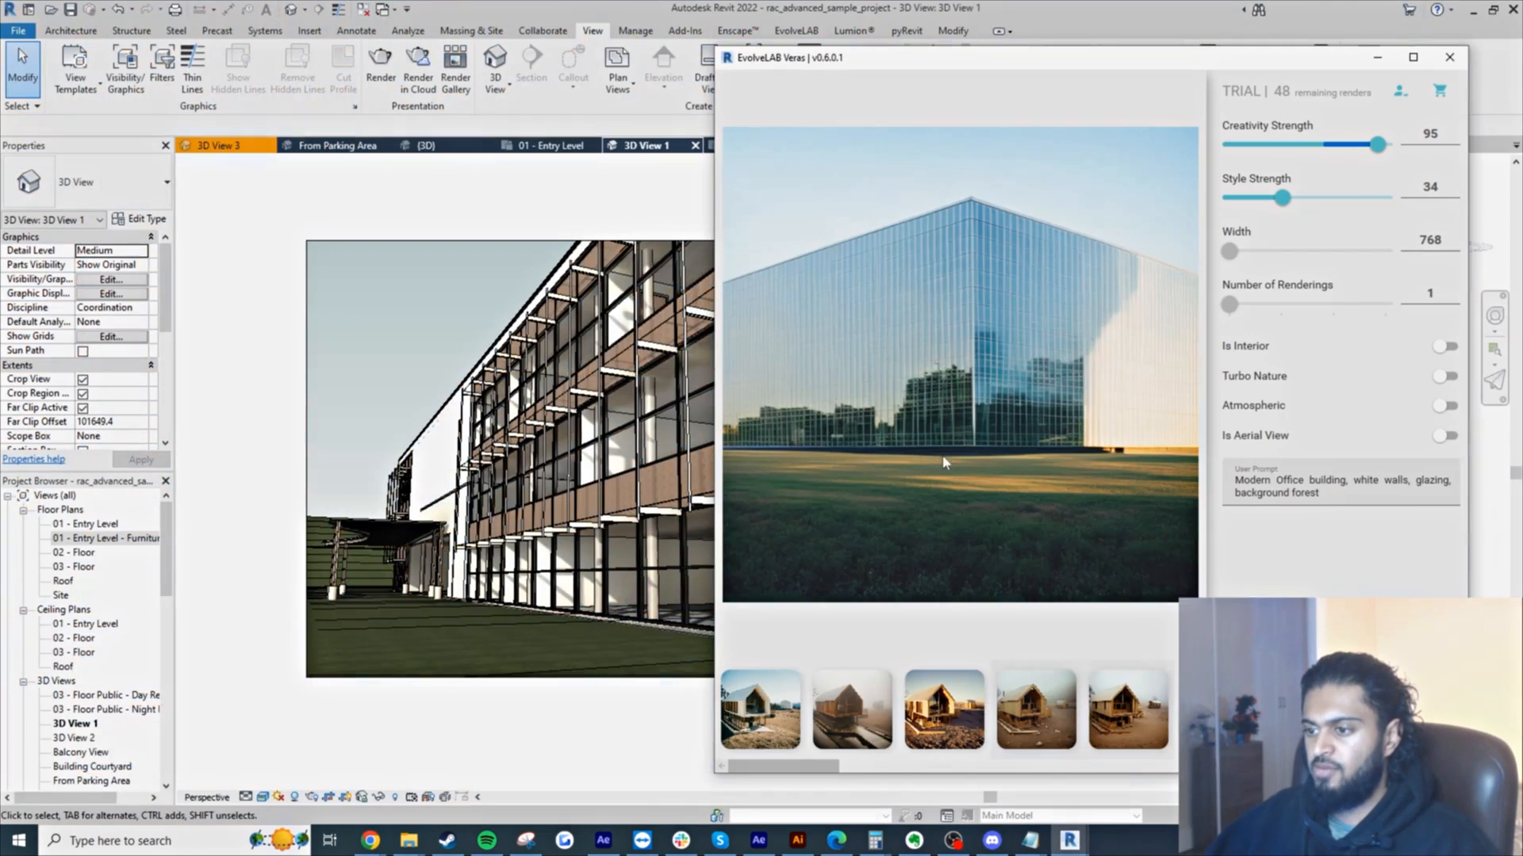
{"action": "right_click", "coordinate": [944, 462]}
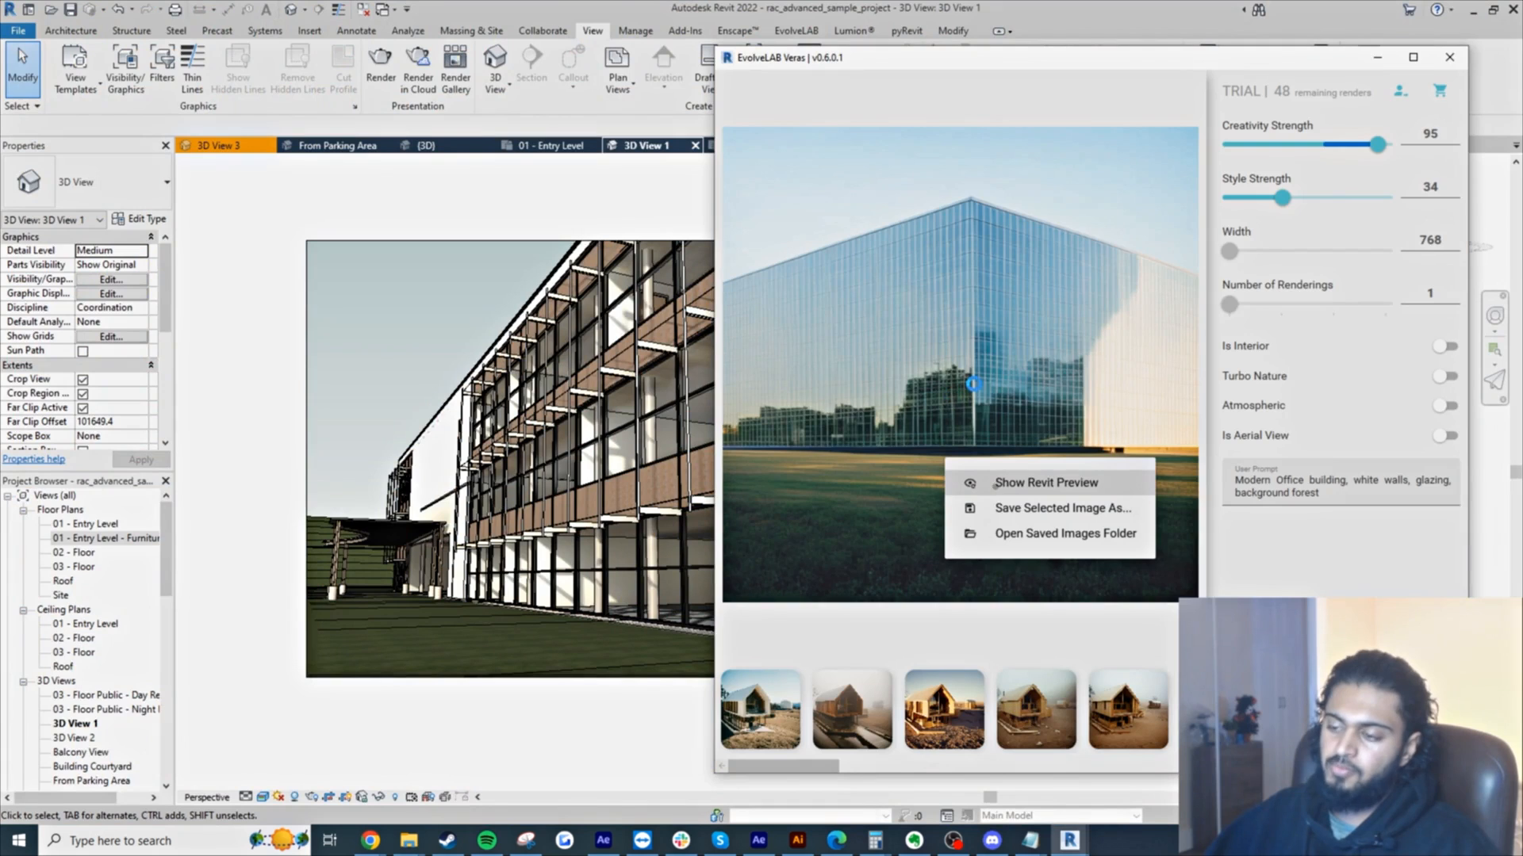
{"action": "left_click", "coordinate": [1046, 474]}
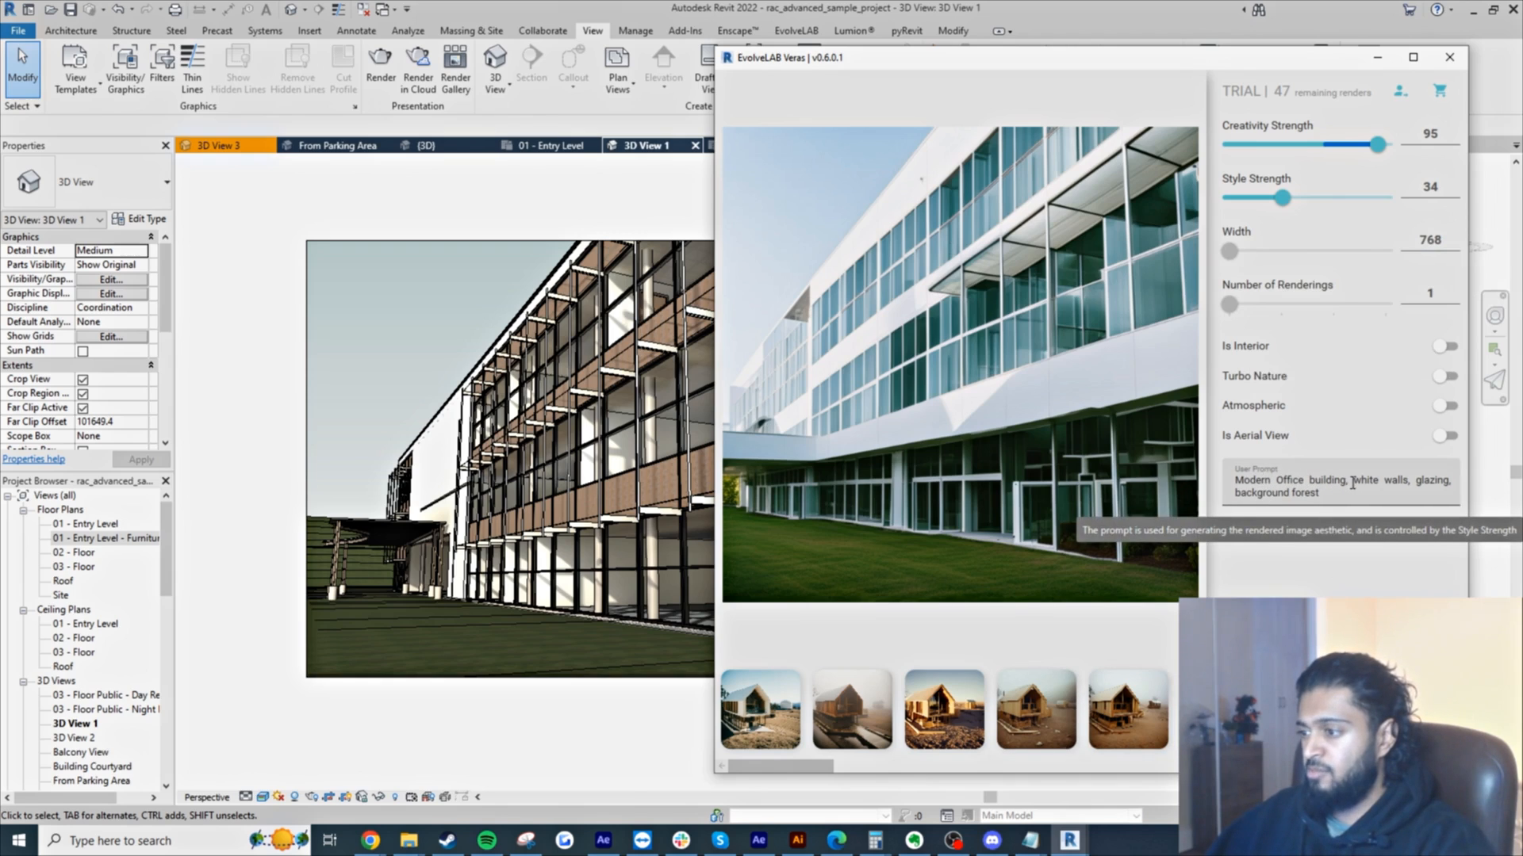
- Edit the prompt to read "Modern Office, grey metal panels, large glazing, background winter" and render the view
{"action": "mouse_move", "coordinate": [1355, 482]}
{"action": "left_mouse_down"}
{"action": "mouse_move", "coordinate": [1408, 482]}
{"action": "mouse_move", "coordinate": [1354, 483]}
{"action": "left_mouse_up"}
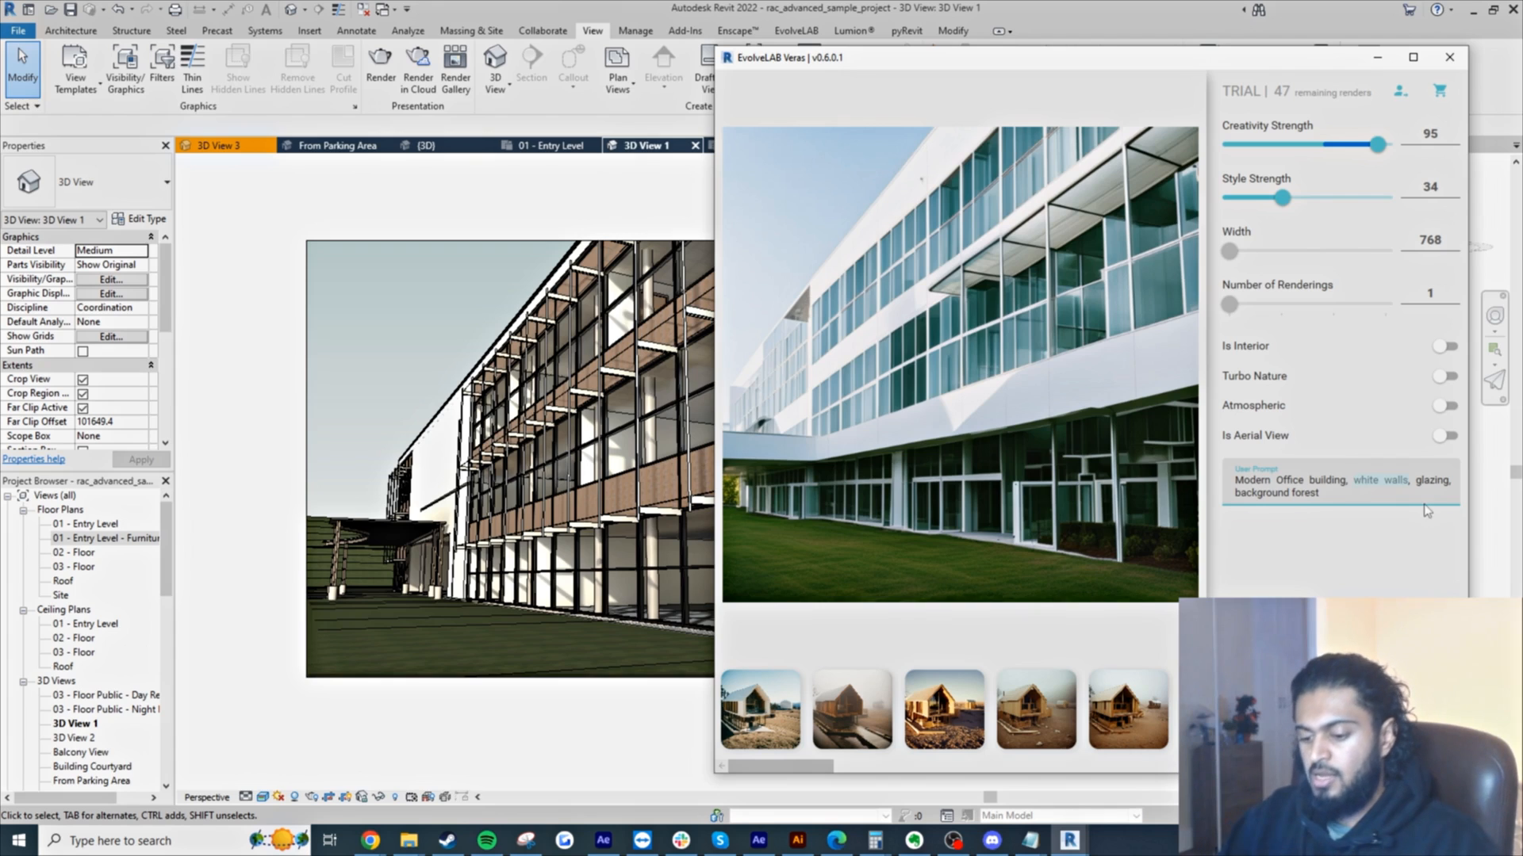
{"action": "type", "text": "grey metal panels"}
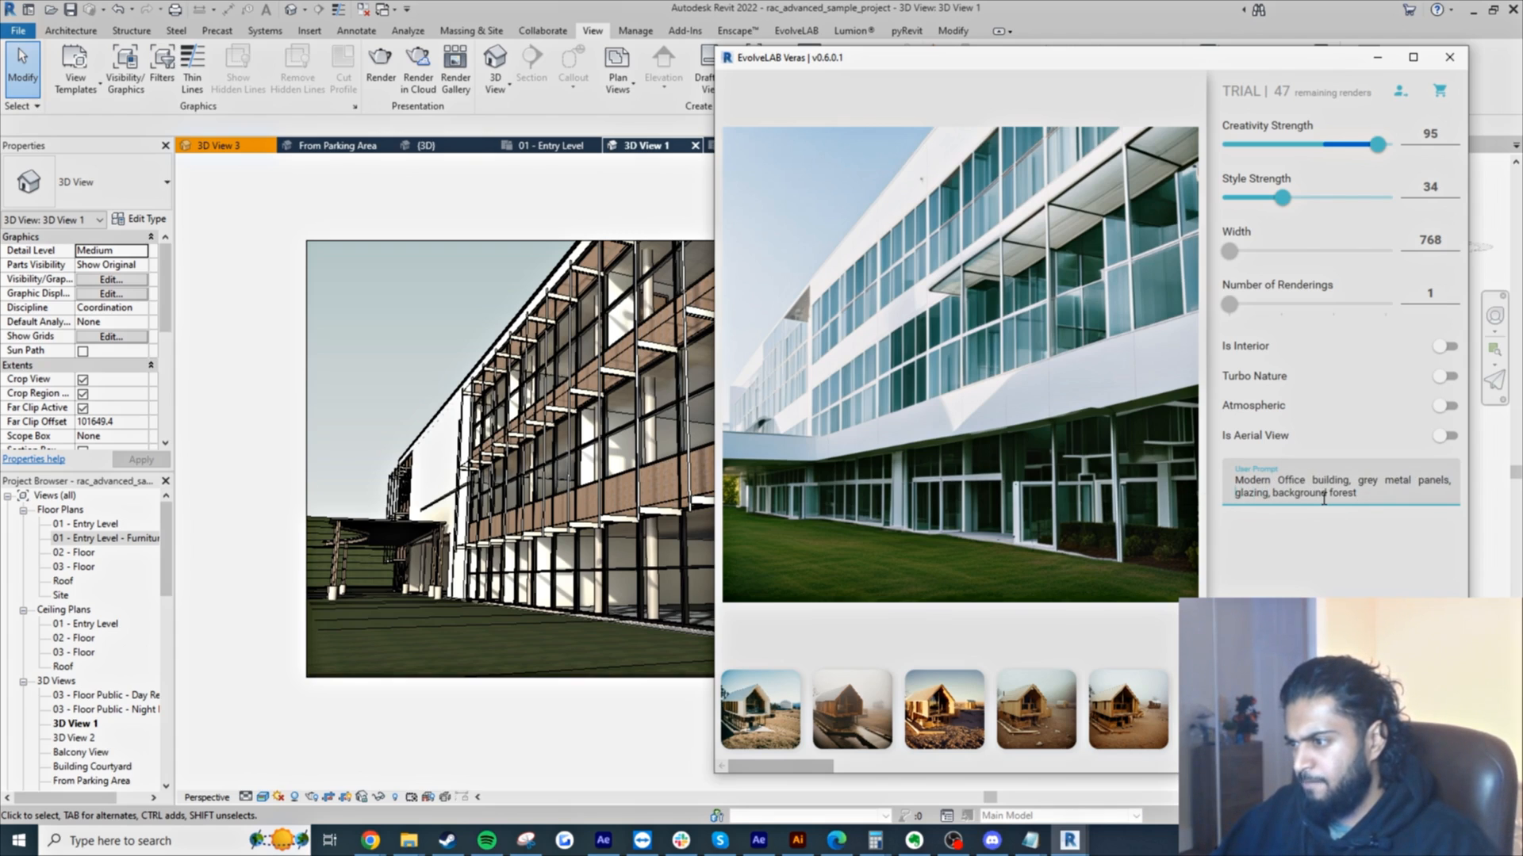
{"action": "type", "text": "large"}
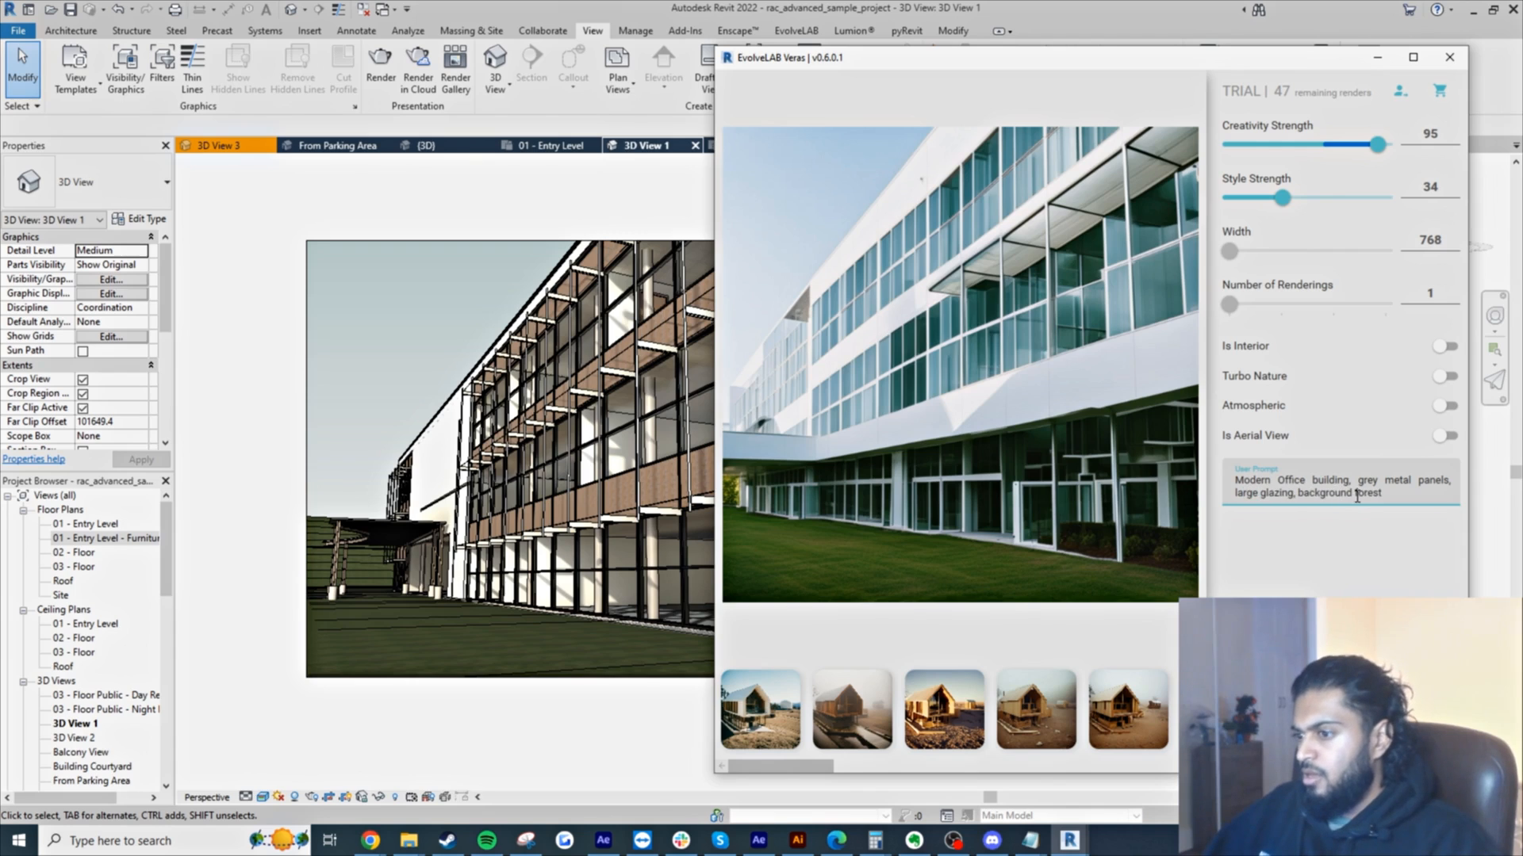
{"action": "left_click_drag", "start_coordinate": [1393, 492], "coordinate": [1352, 499]}
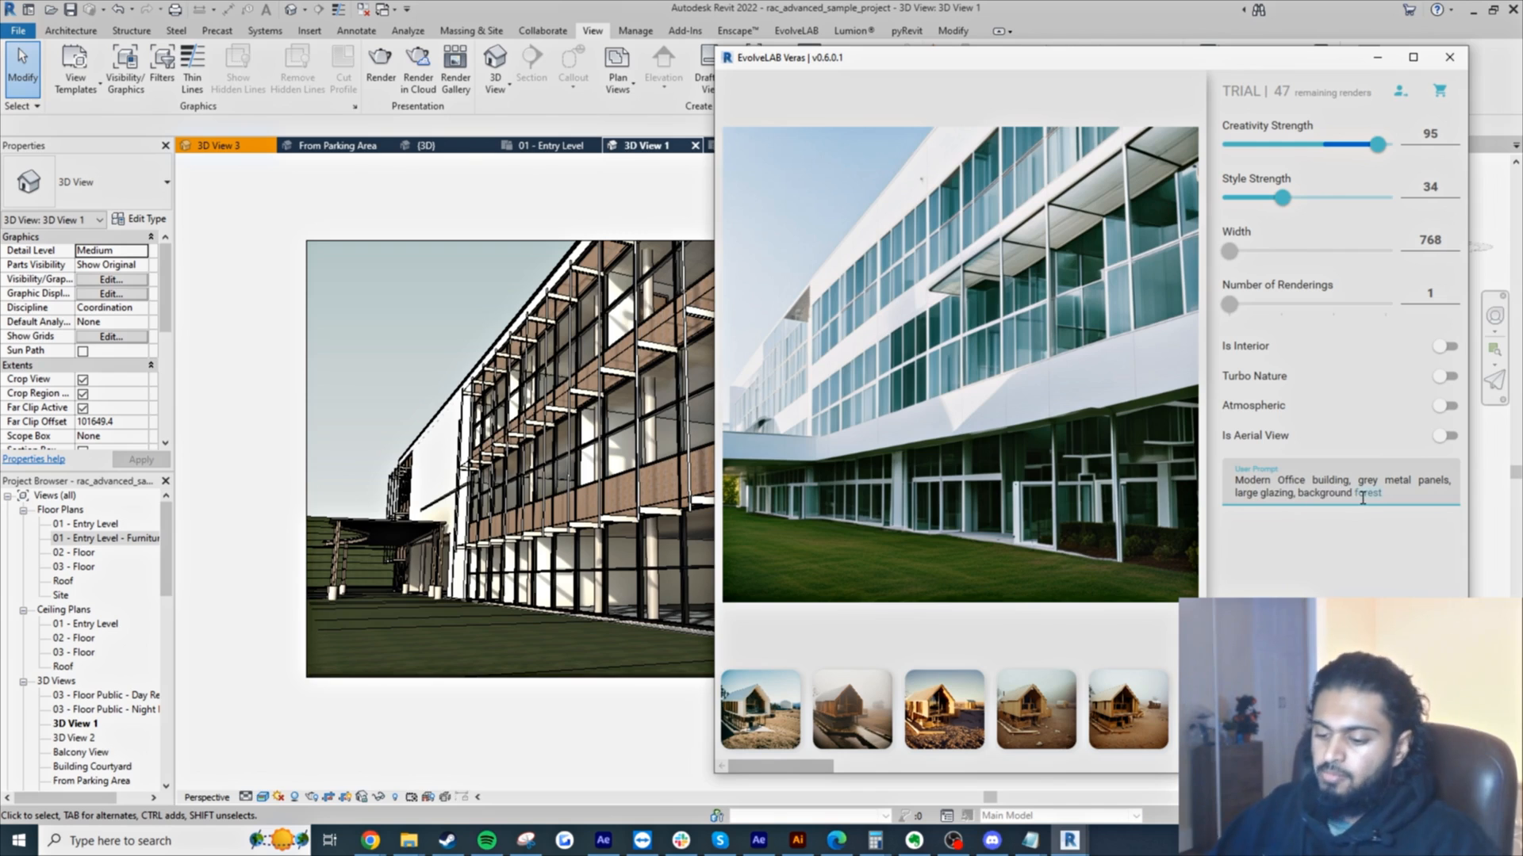
{"action": "type", "text": "winter"}
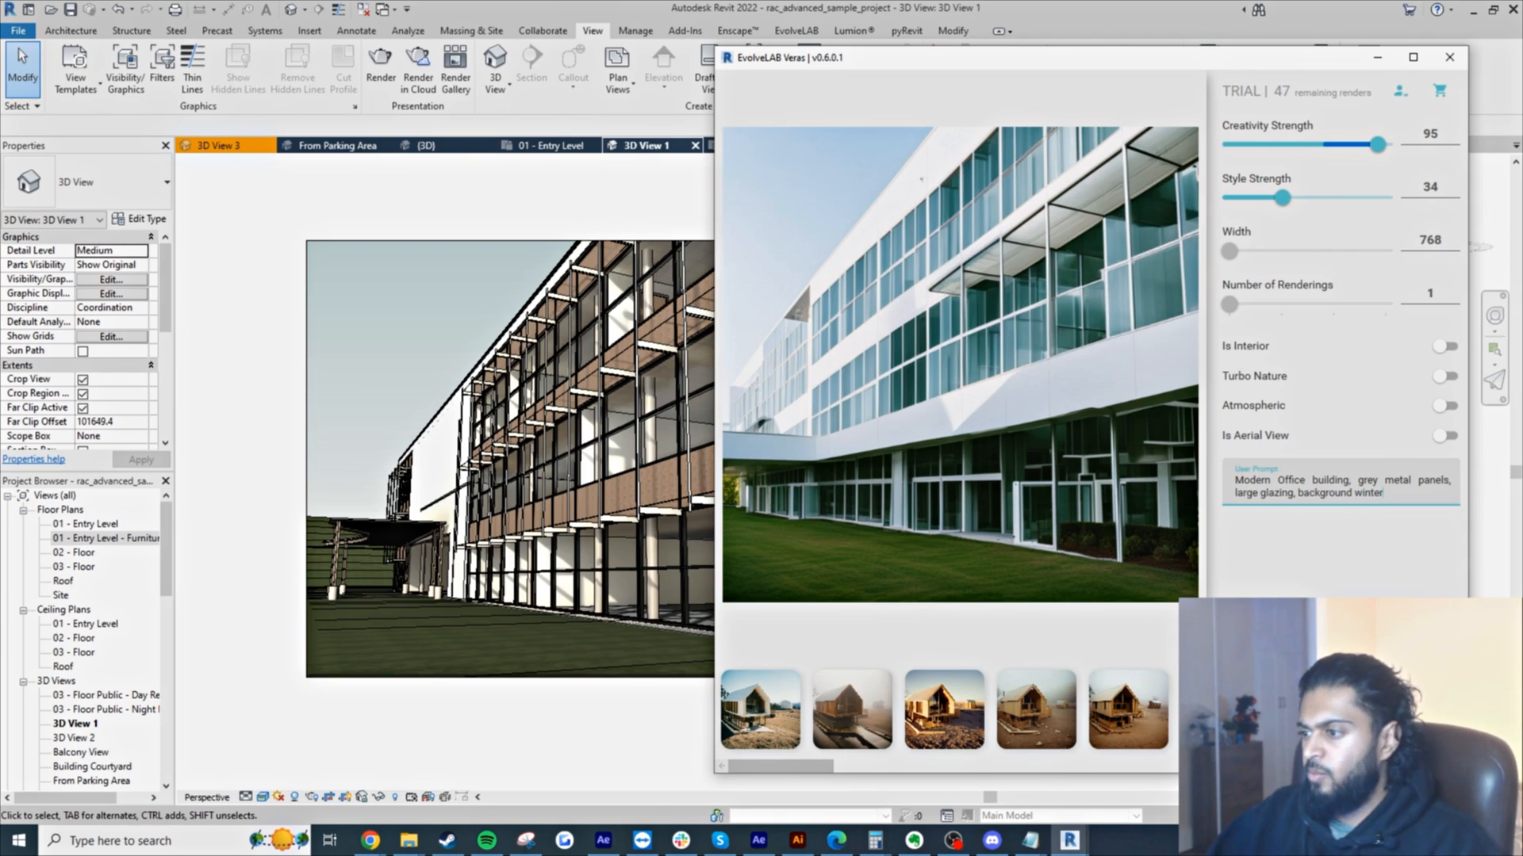
{"action": "double_click", "coordinate": [1283, 480]}
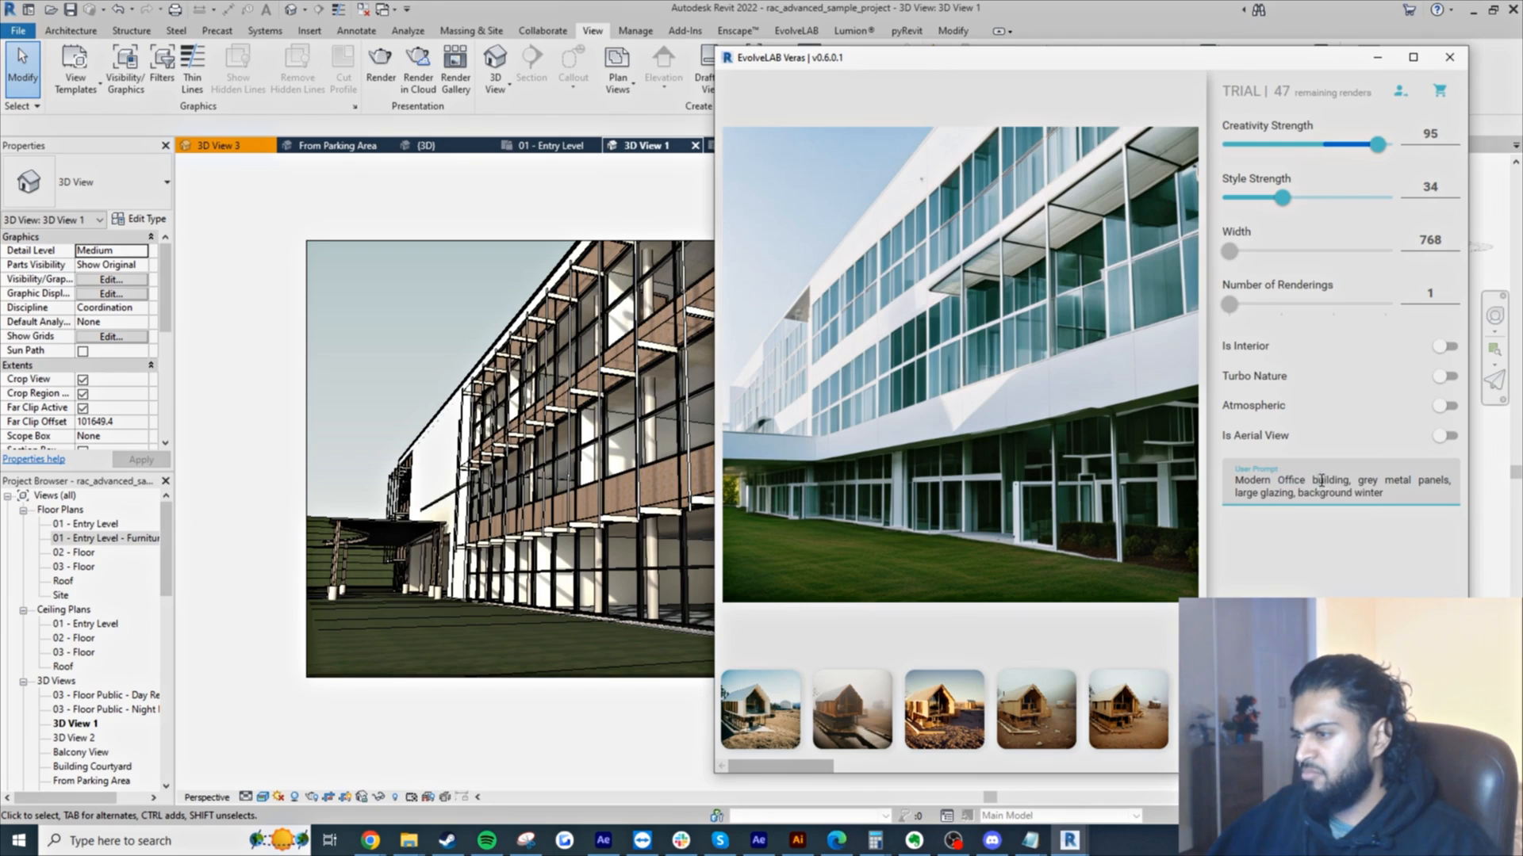
{"action": "left_click_drag", "start_coordinate": [1311, 479], "coordinate": [1352, 481]}
{"action": "key", "text": "BackSpace"}
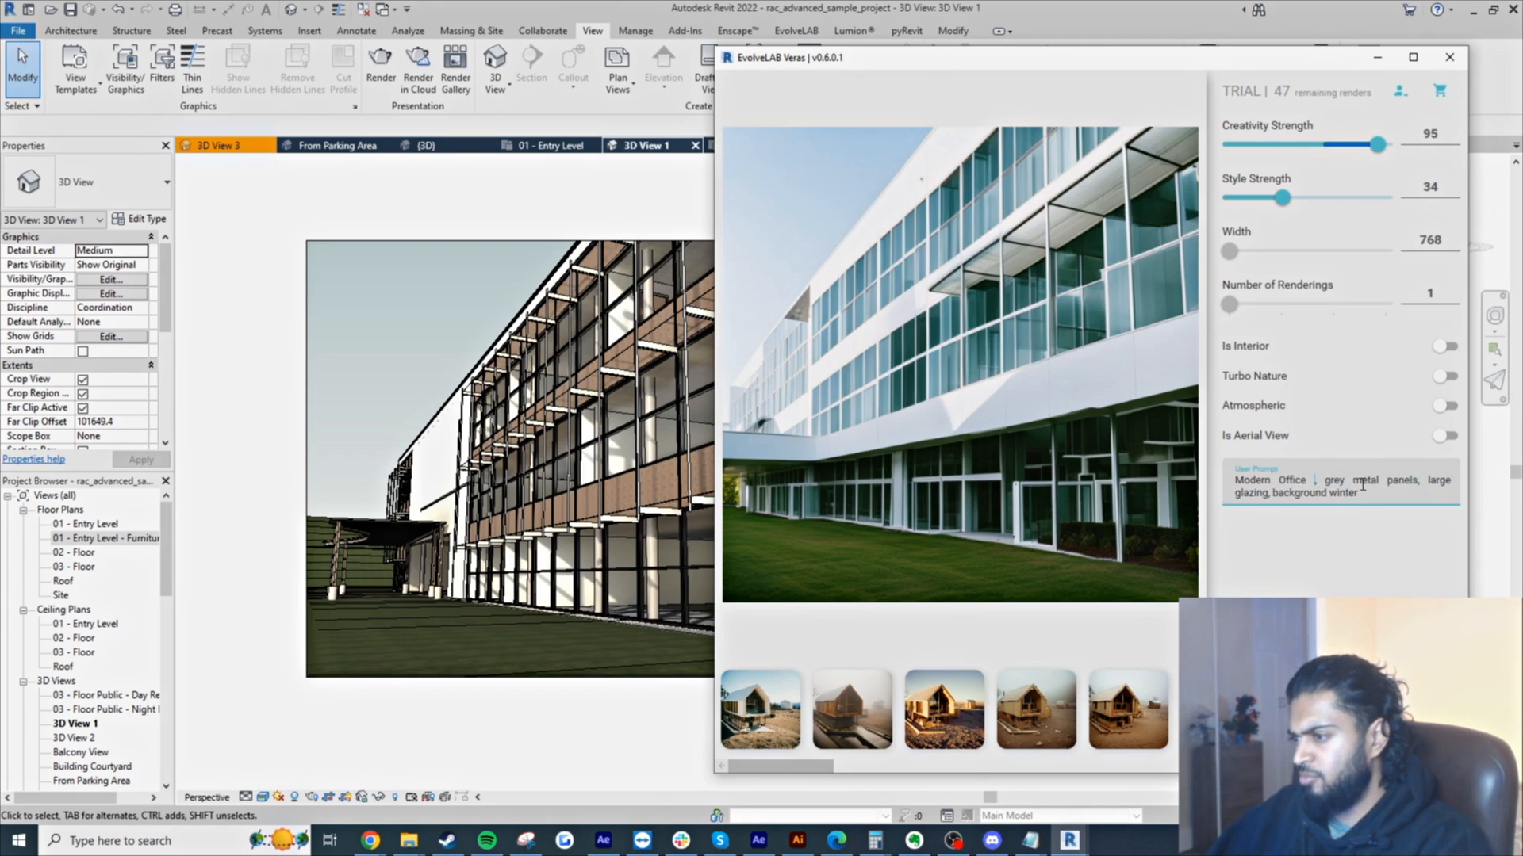
{"action": "type", "text": ","}
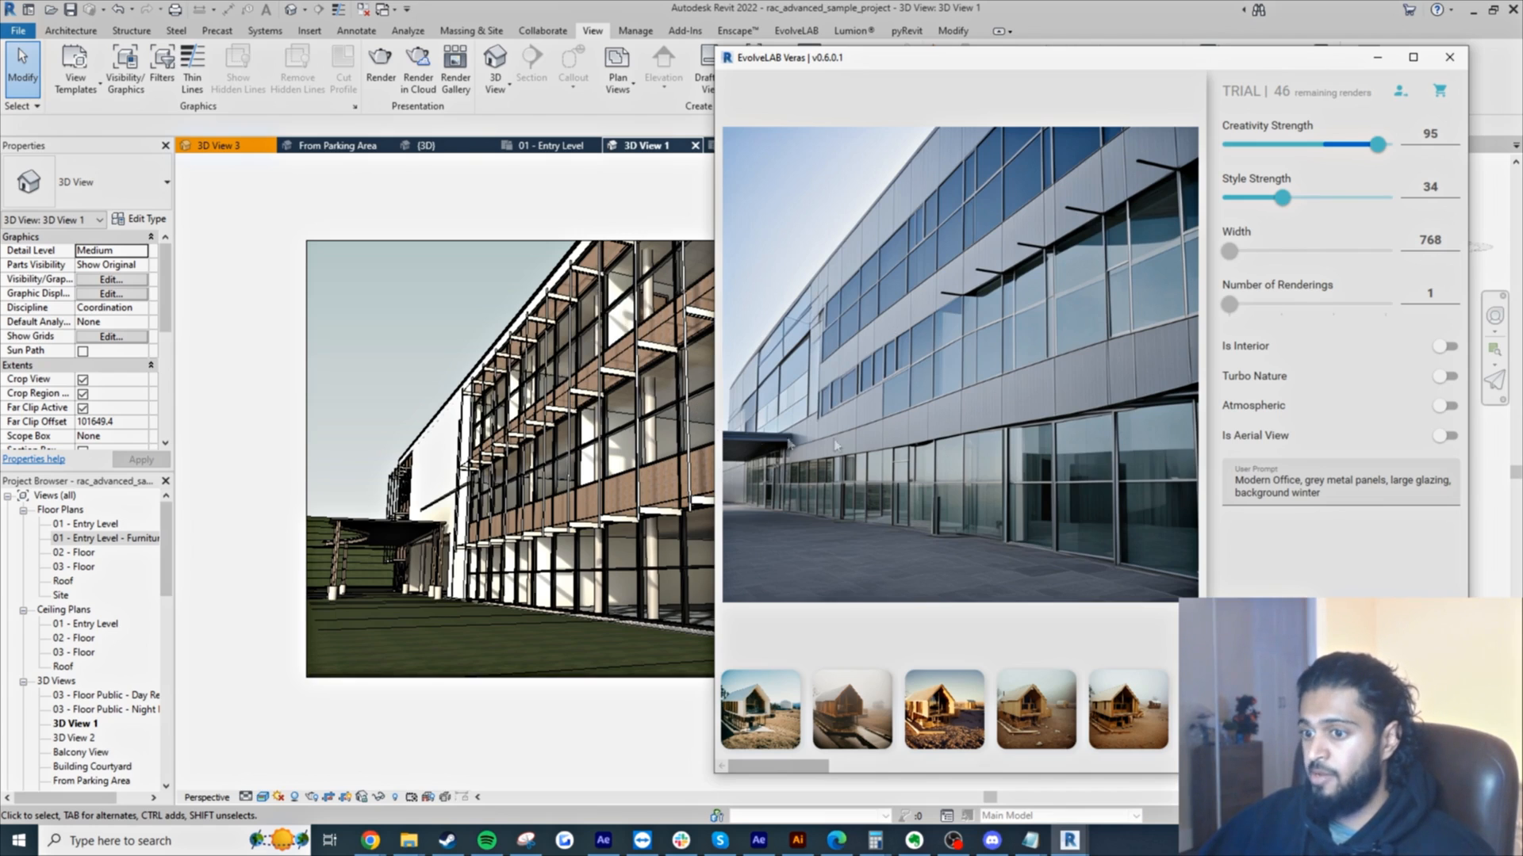
- Edit the prompt to read "Modern residential, multi coloured metal panels, large glazing, background summer" and render the view
{"action": "left_click", "coordinate": [1332, 486]}
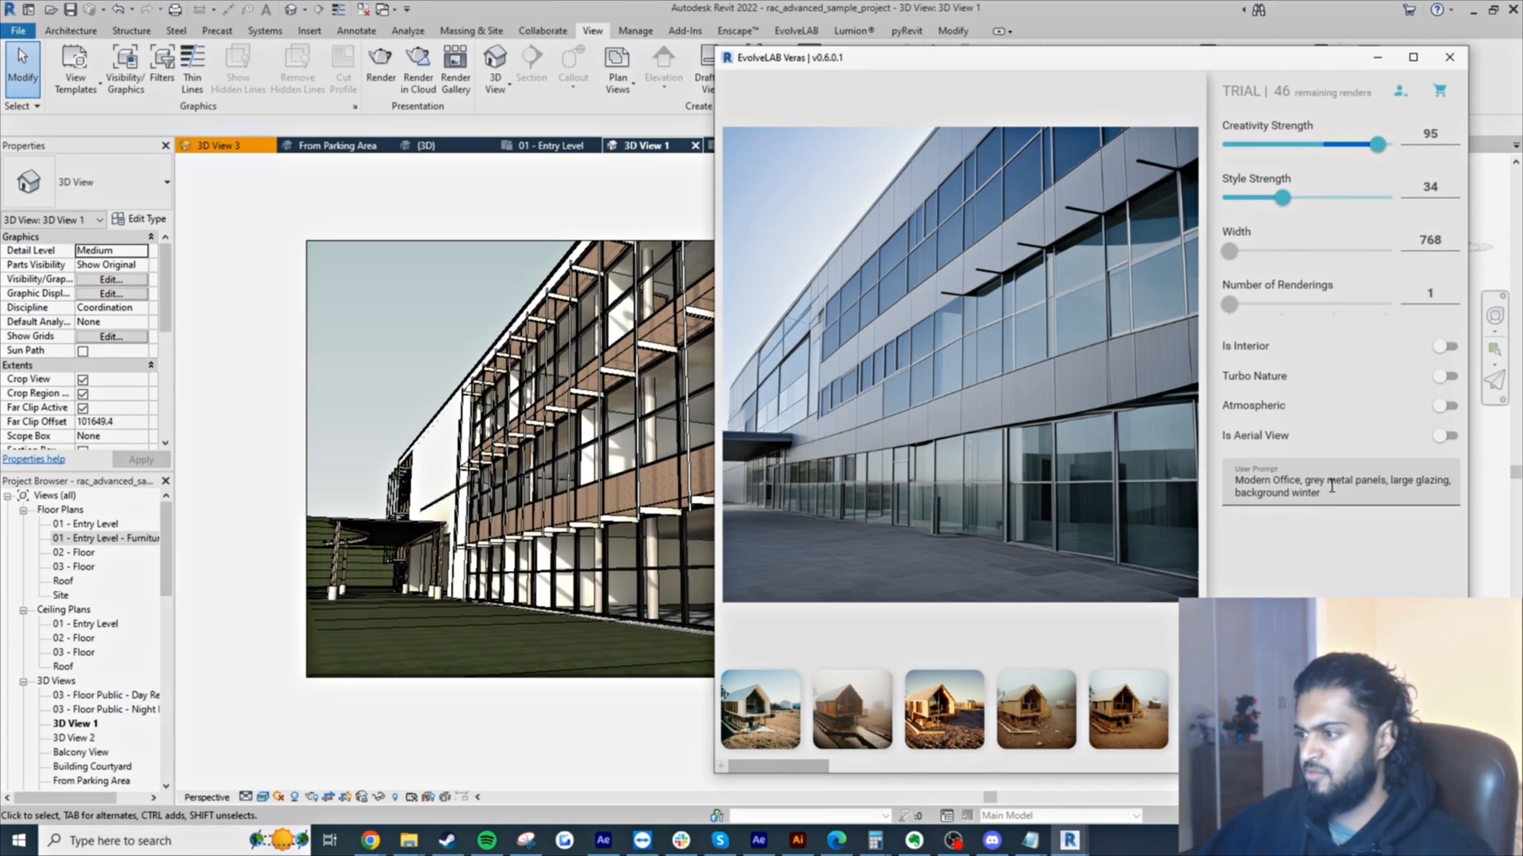
{"action": "left_click", "coordinate": [1344, 494]}
{"action": "left_click_drag", "start_coordinate": [1342, 495], "coordinate": [1297, 498]}
{"action": "type", "text": "summer"}
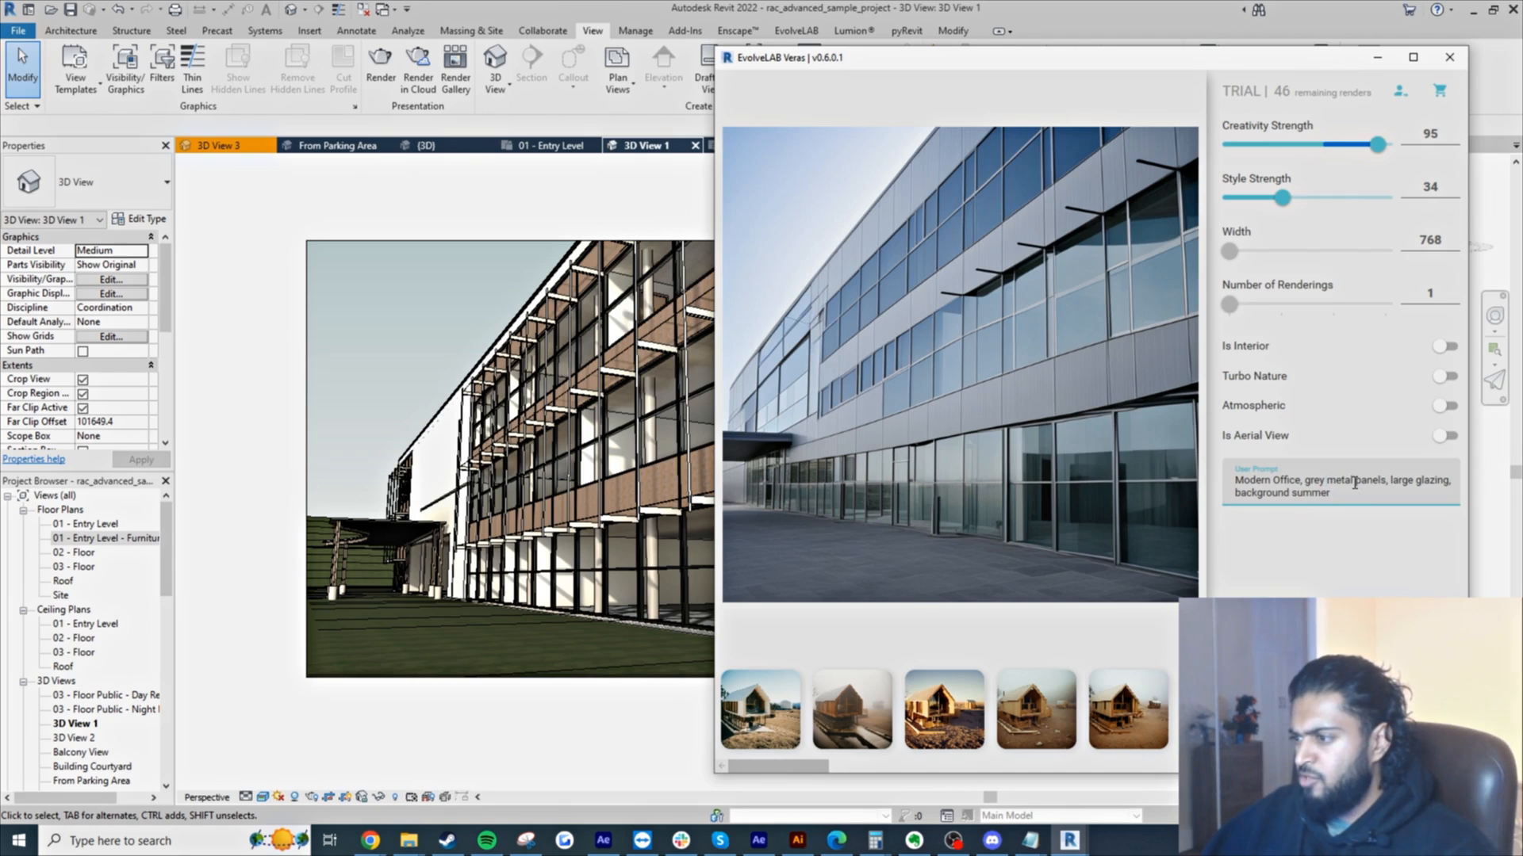
{"action": "left_click_drag", "start_coordinate": [1352, 482], "coordinate": [1309, 487]}
{"action": "type", "text": "multi col"}
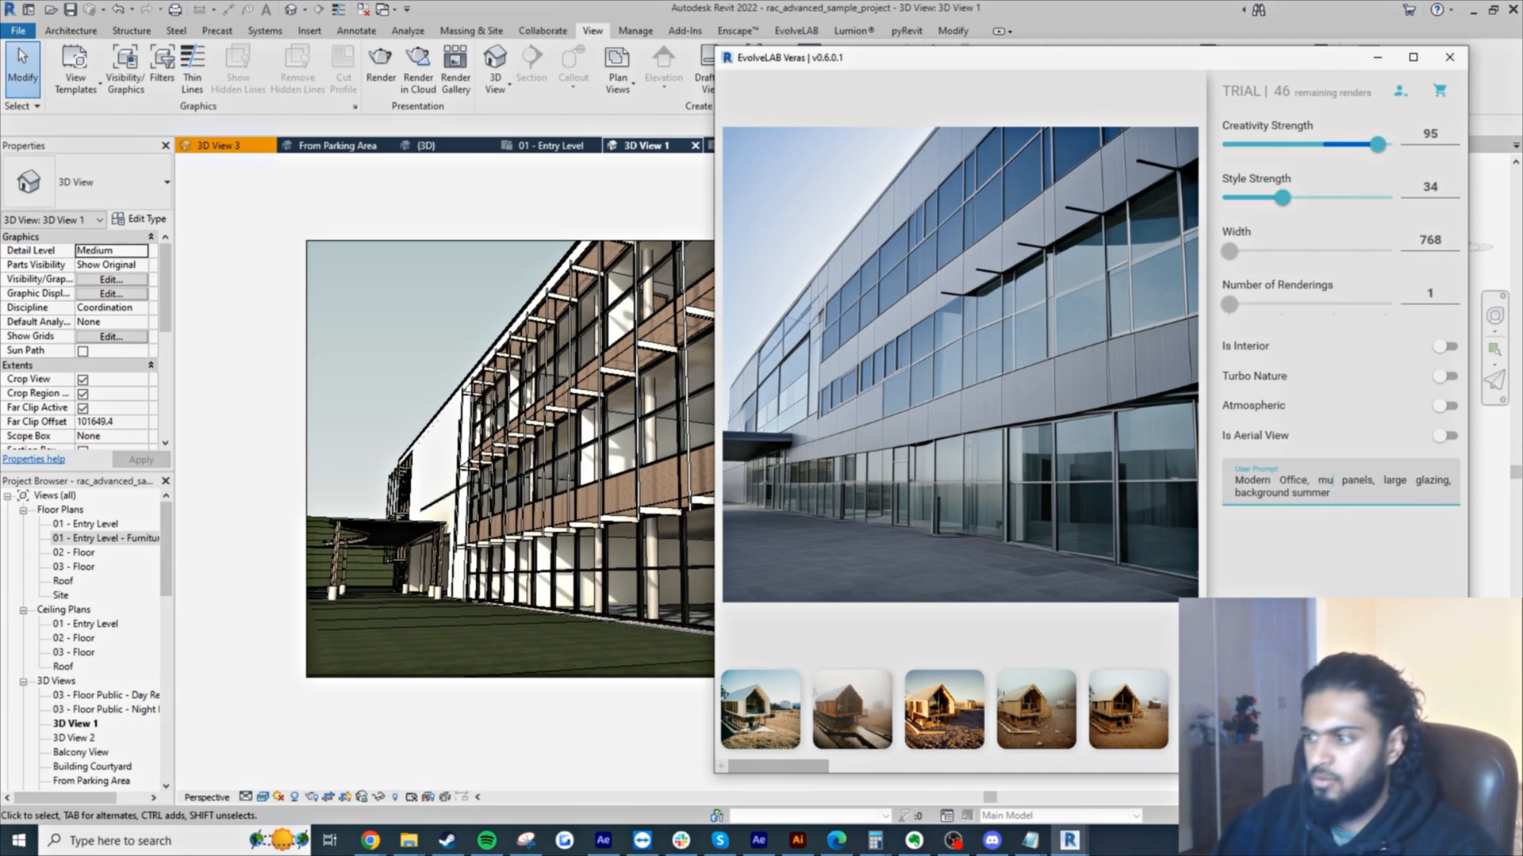
{"action": "type", "text": "oured me"}
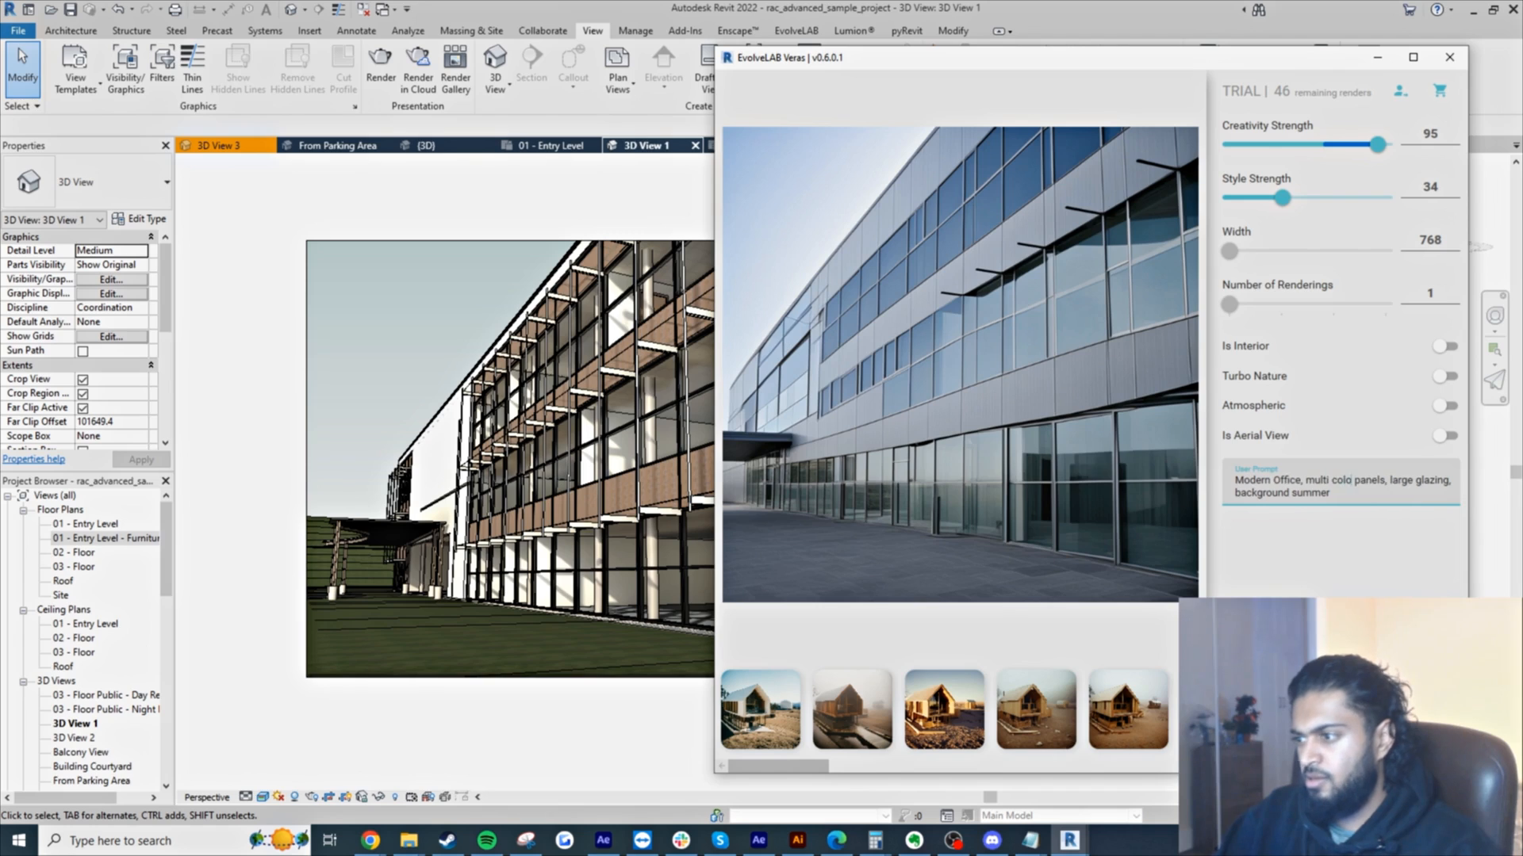
{"action": "type", "text": "tal"}
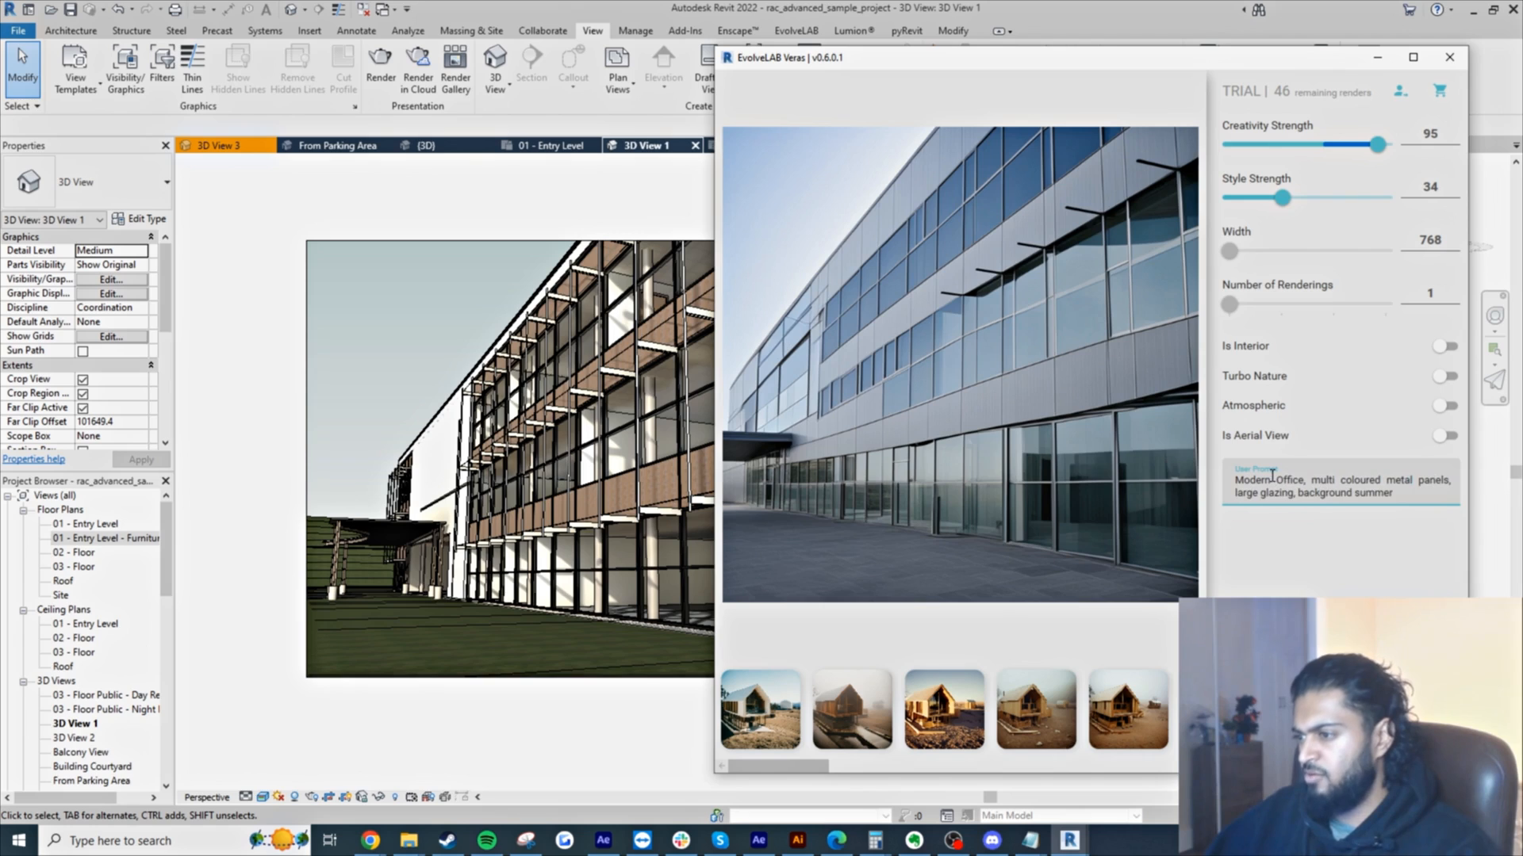
{"action": "left_click_drag", "start_coordinate": [1276, 480], "coordinate": [1304, 485]}
{"action": "type", "text": "res"}
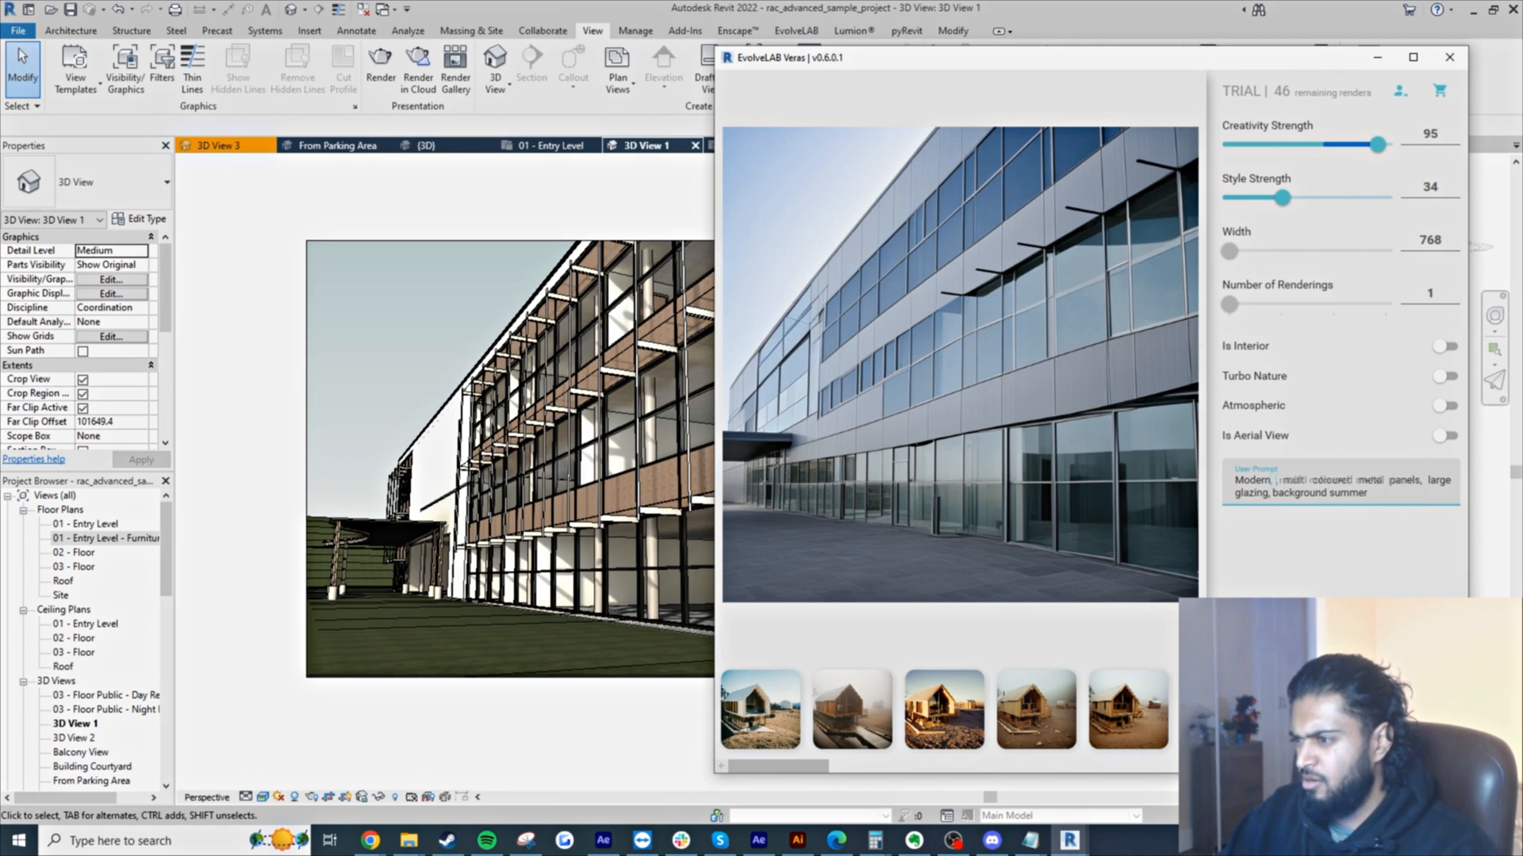
{"action": "type", "text": "idential"}
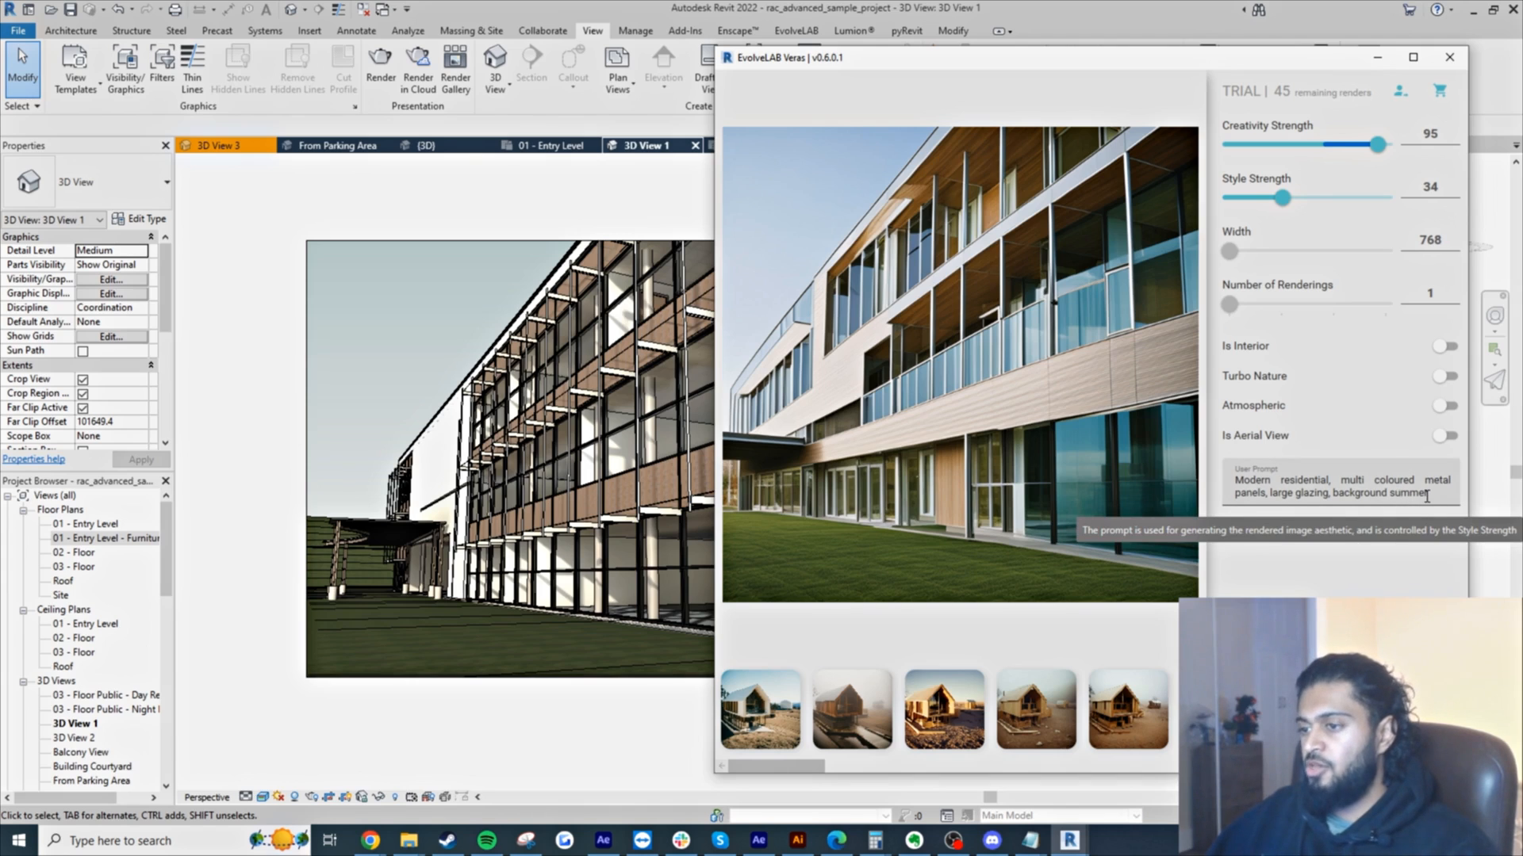
- Browse the most recent renders in the image history and compare the different versions of the office building
{"action": "left_click_drag", "start_coordinate": [817, 767], "coordinate": [1172, 768]}
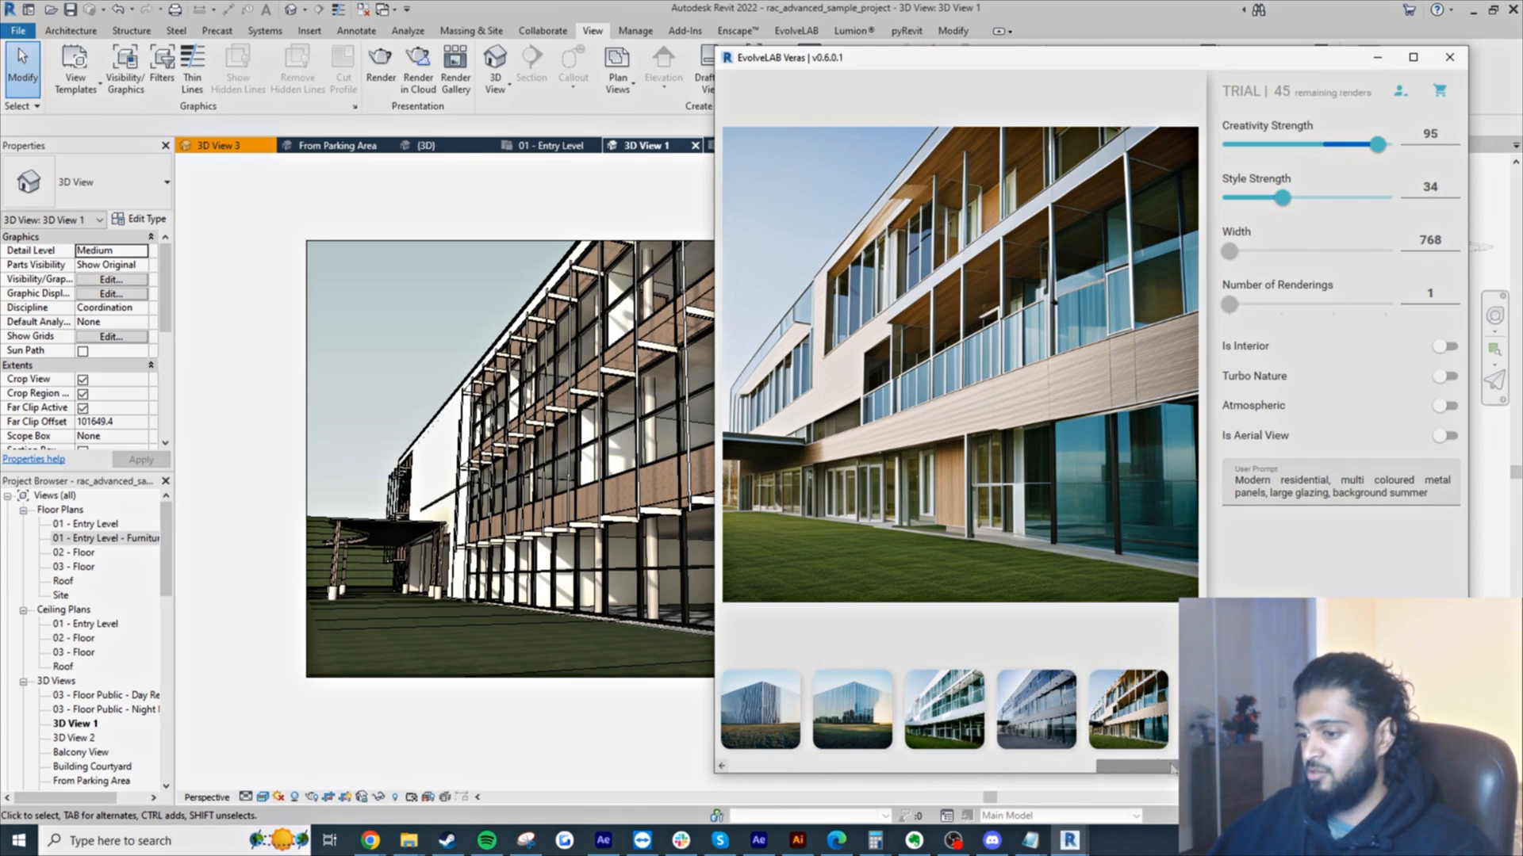
{"action": "left_click", "coordinate": [922, 714]}
{"action": "key", "text": "Right"}
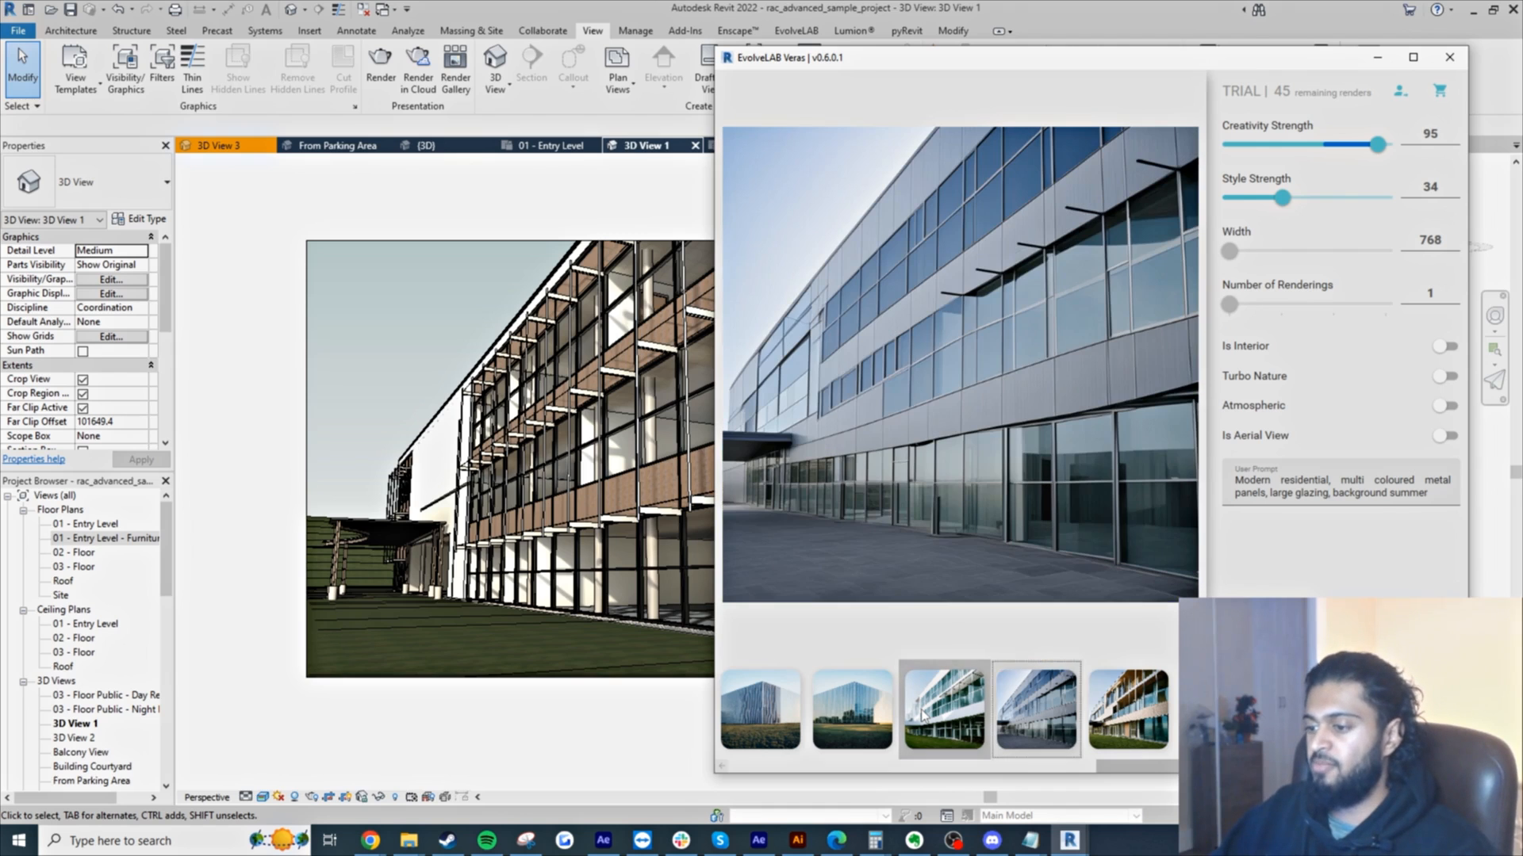
{"action": "key", "text": "Right"}
{"action": "key", "text": "Left"}
{"action": "key", "text": "Left"}
{"action": "key", "text": "Left"}
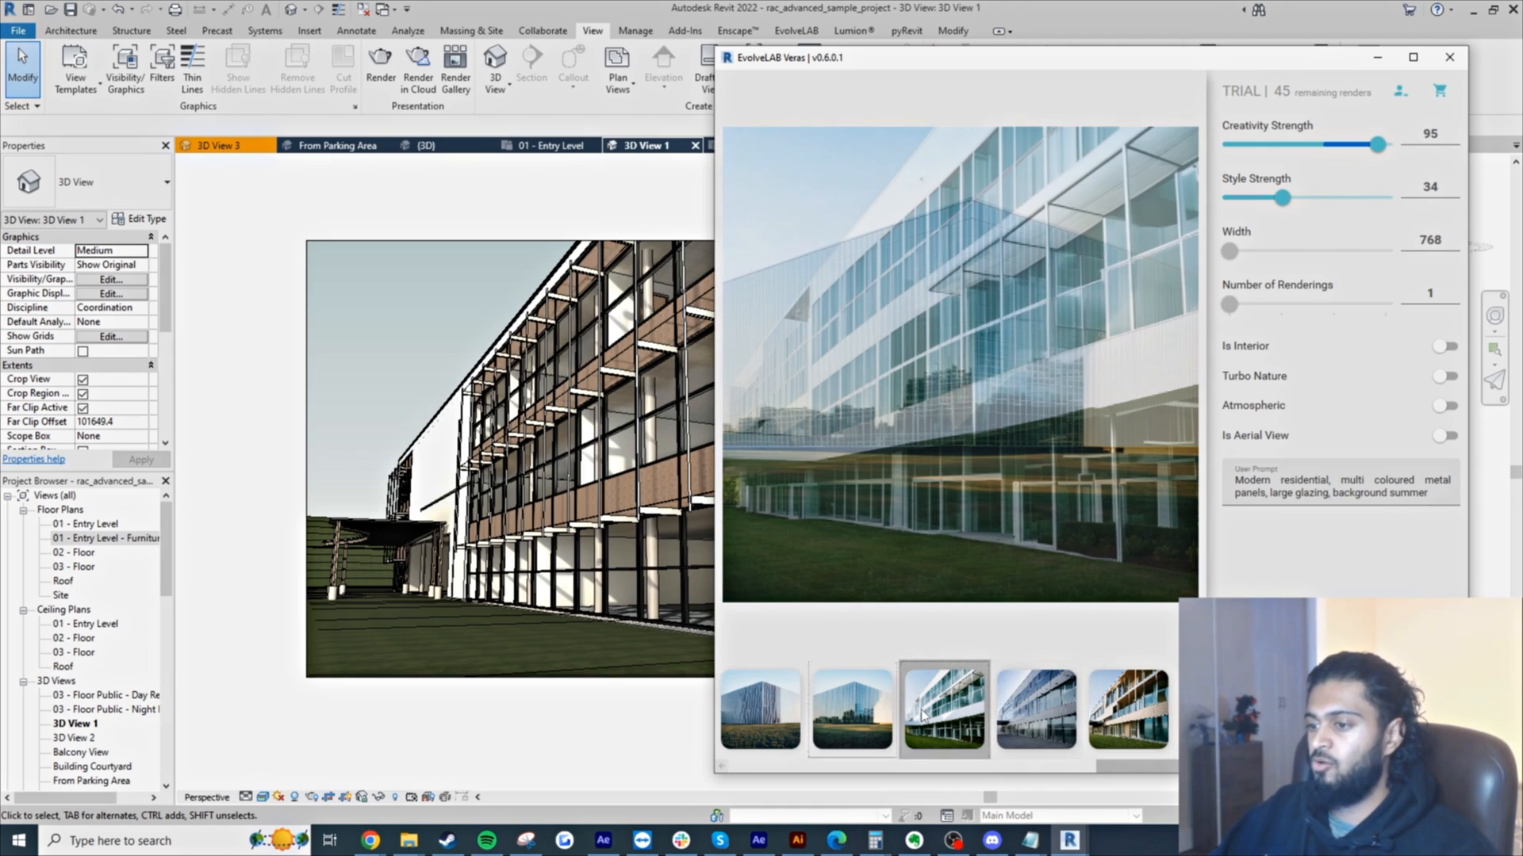
{"action": "key", "text": "Right"}
{"action": "key", "text": "Right"}
{"action": "key", "text": "Right"}
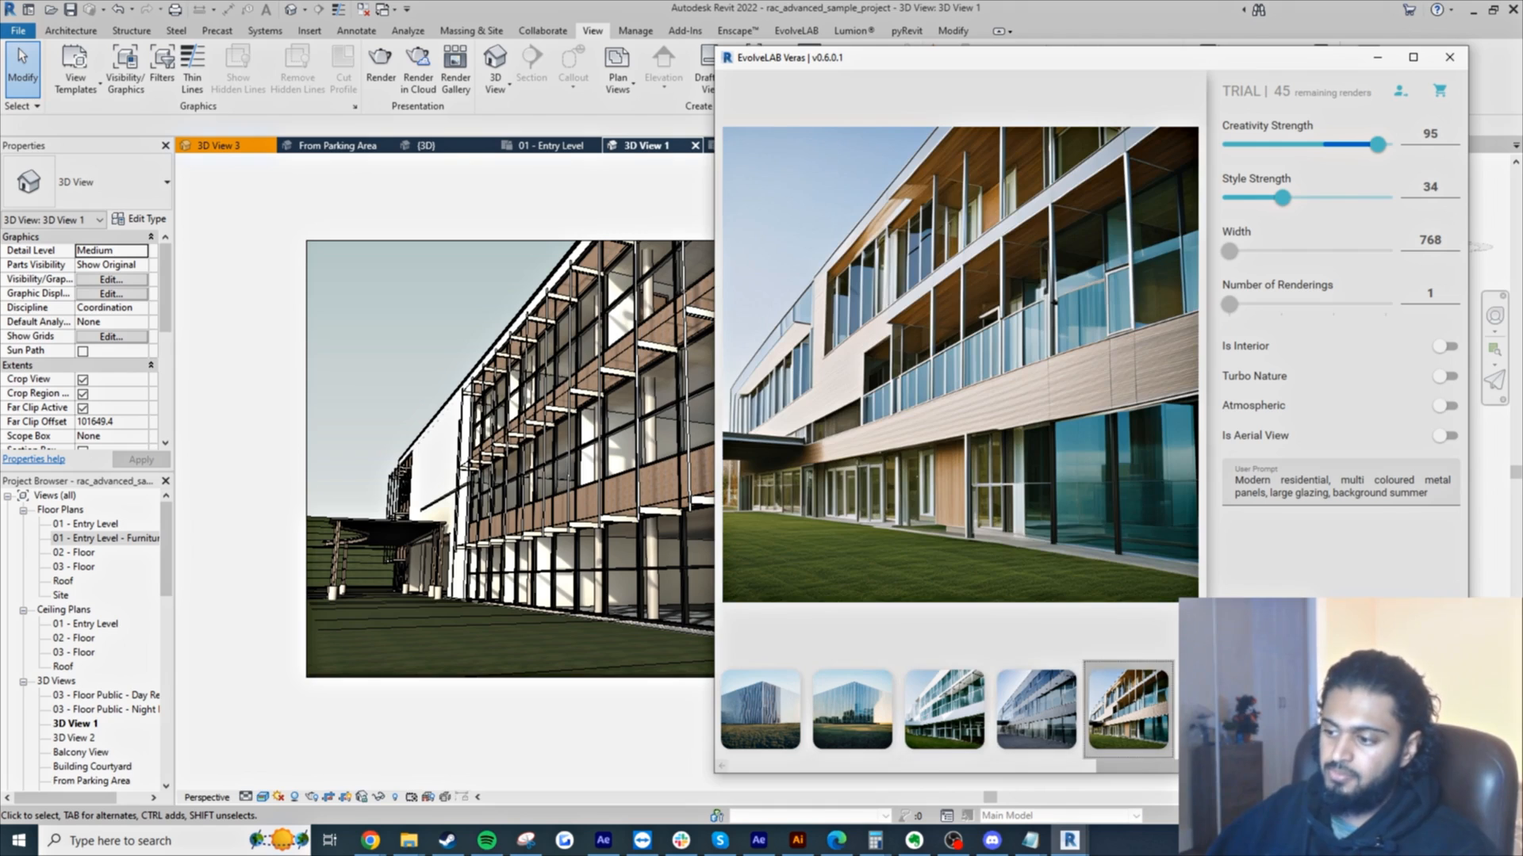
- Edit the prompt to read "Modern wework, metal perforated panels, large glazing, background summer concrete floor" and render the view
{"action": "double_click", "coordinate": [1300, 480]}
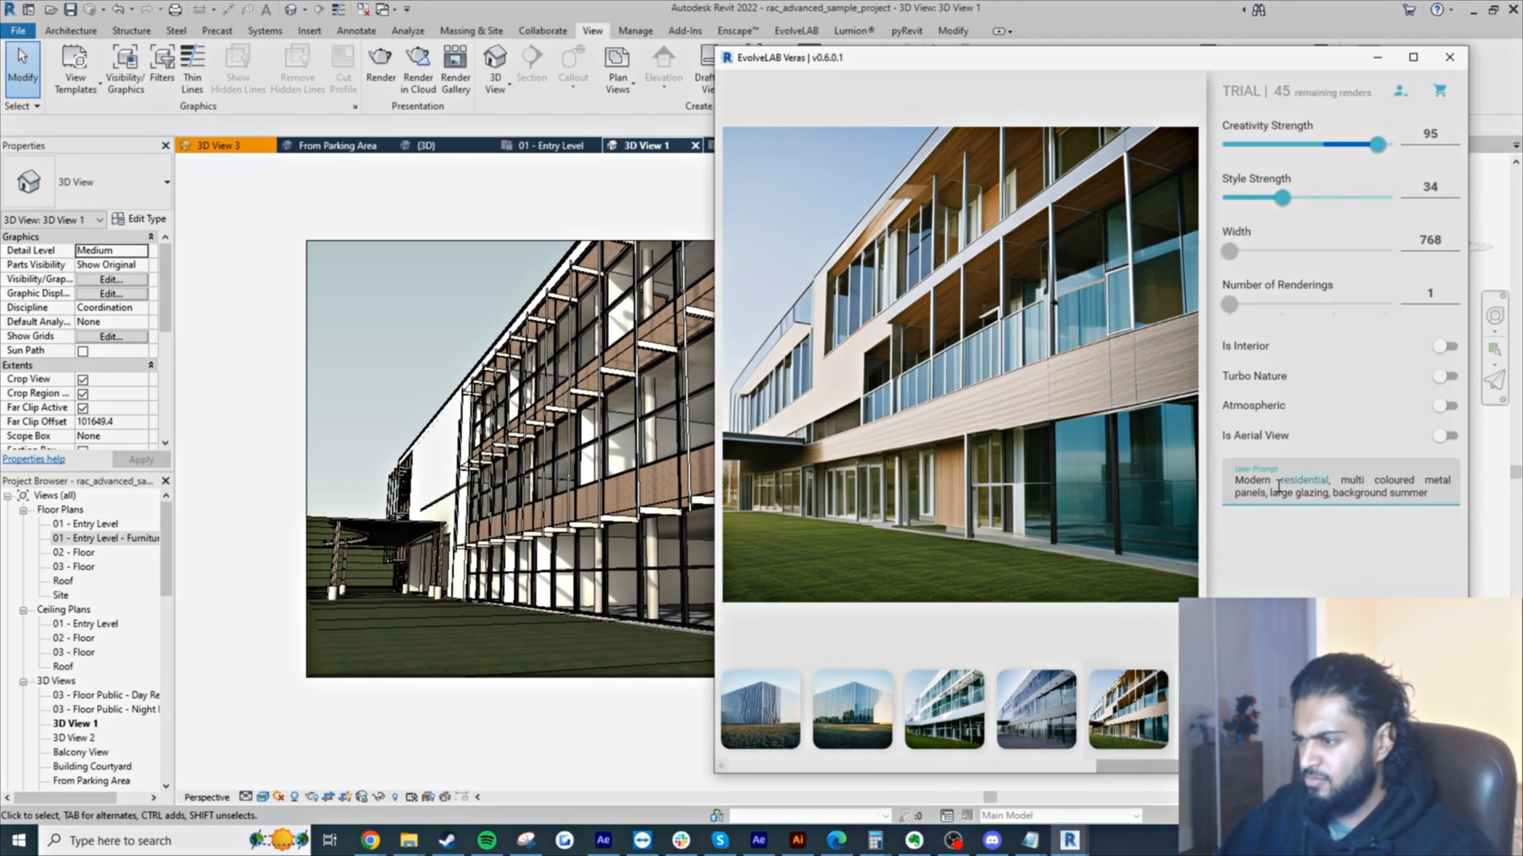
{"action": "type", "text": "wework"}
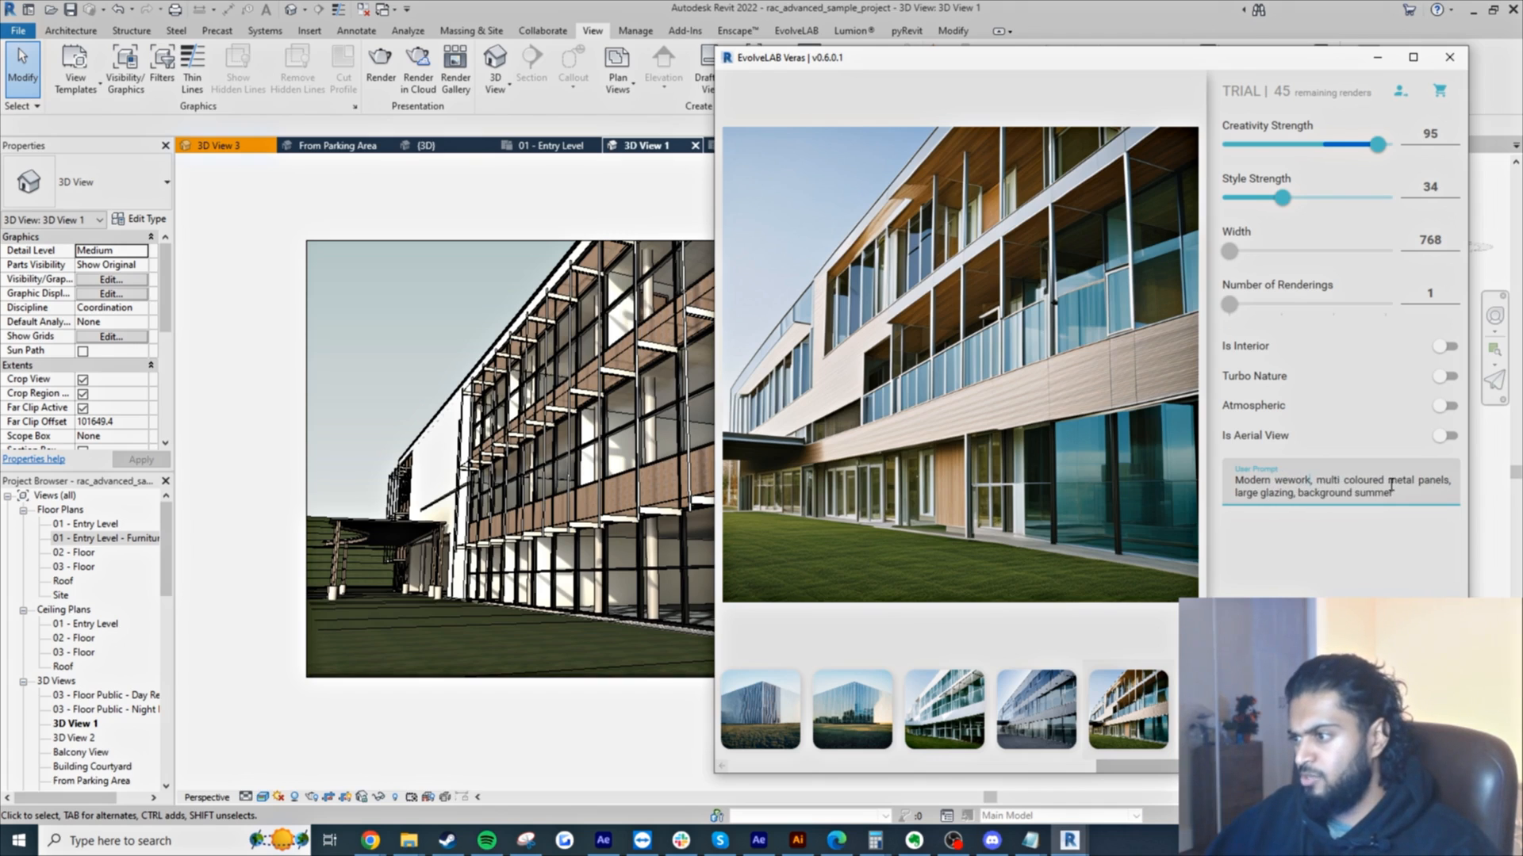
{"action": "left_click_drag", "start_coordinate": [1385, 484], "coordinate": [1345, 485]}
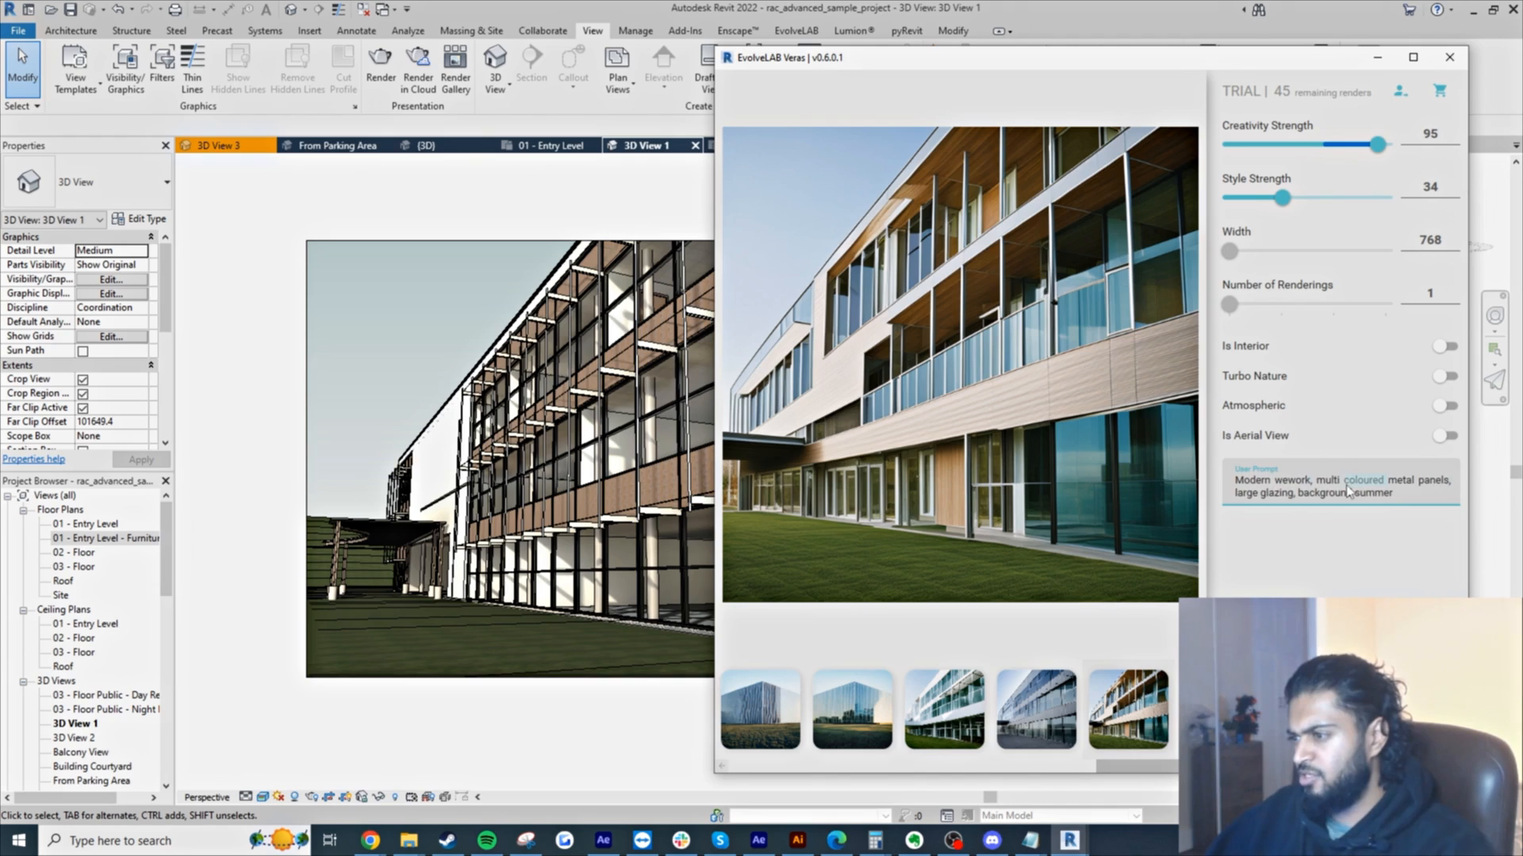
{"action": "key", "text": "BackSpace"}
{"action": "key", "text": "BackSpace"}
{"action": "key", "text": "BackSpace"}
{"action": "key", "text": "BackSpace"}
{"action": "key", "text": "BackSpace"}
{"action": "key", "text": "BackSpace"}
{"action": "key", "text": "BackSpace"}
{"action": "key", "text": "BackSpace"}
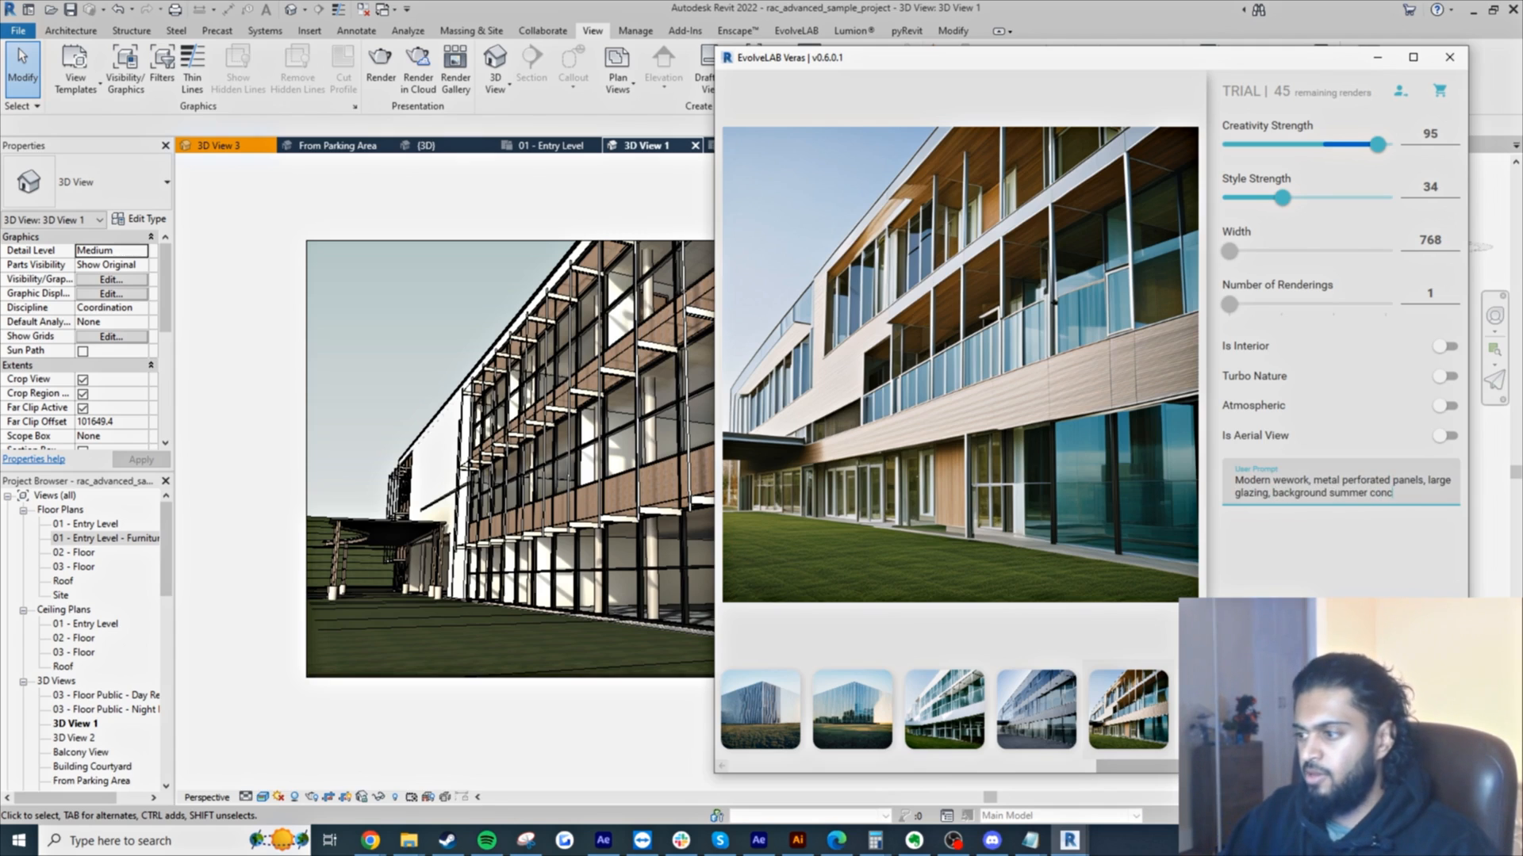
{"action": "type", "text": "concrete floor"}
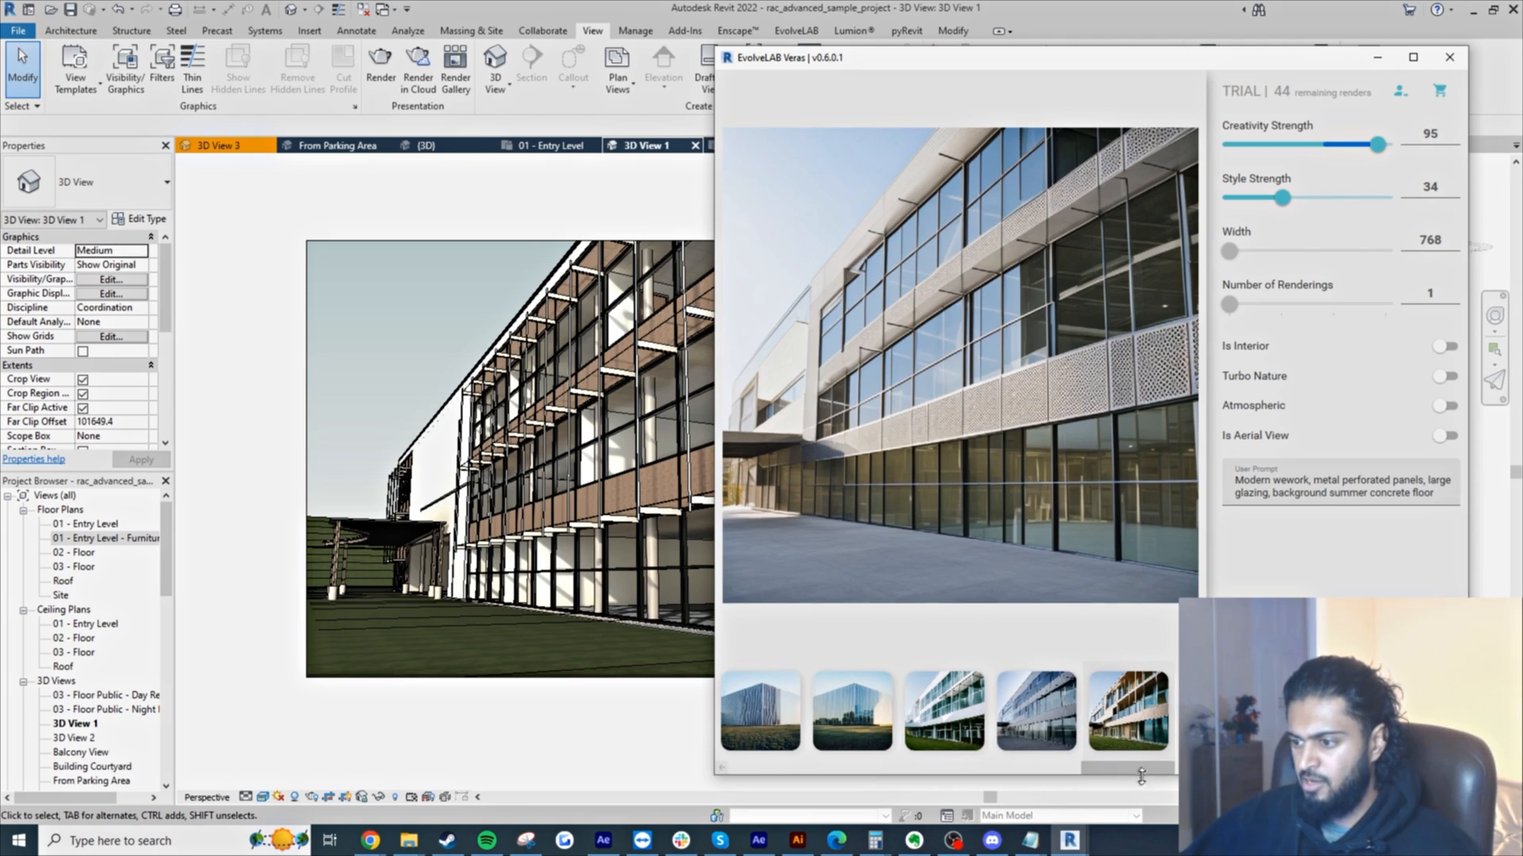
- Compare the perforated-panel render with the earlier facade versions in the image history
{"action": "left_click_drag", "start_coordinate": [1150, 771], "coordinate": [1177, 771]}
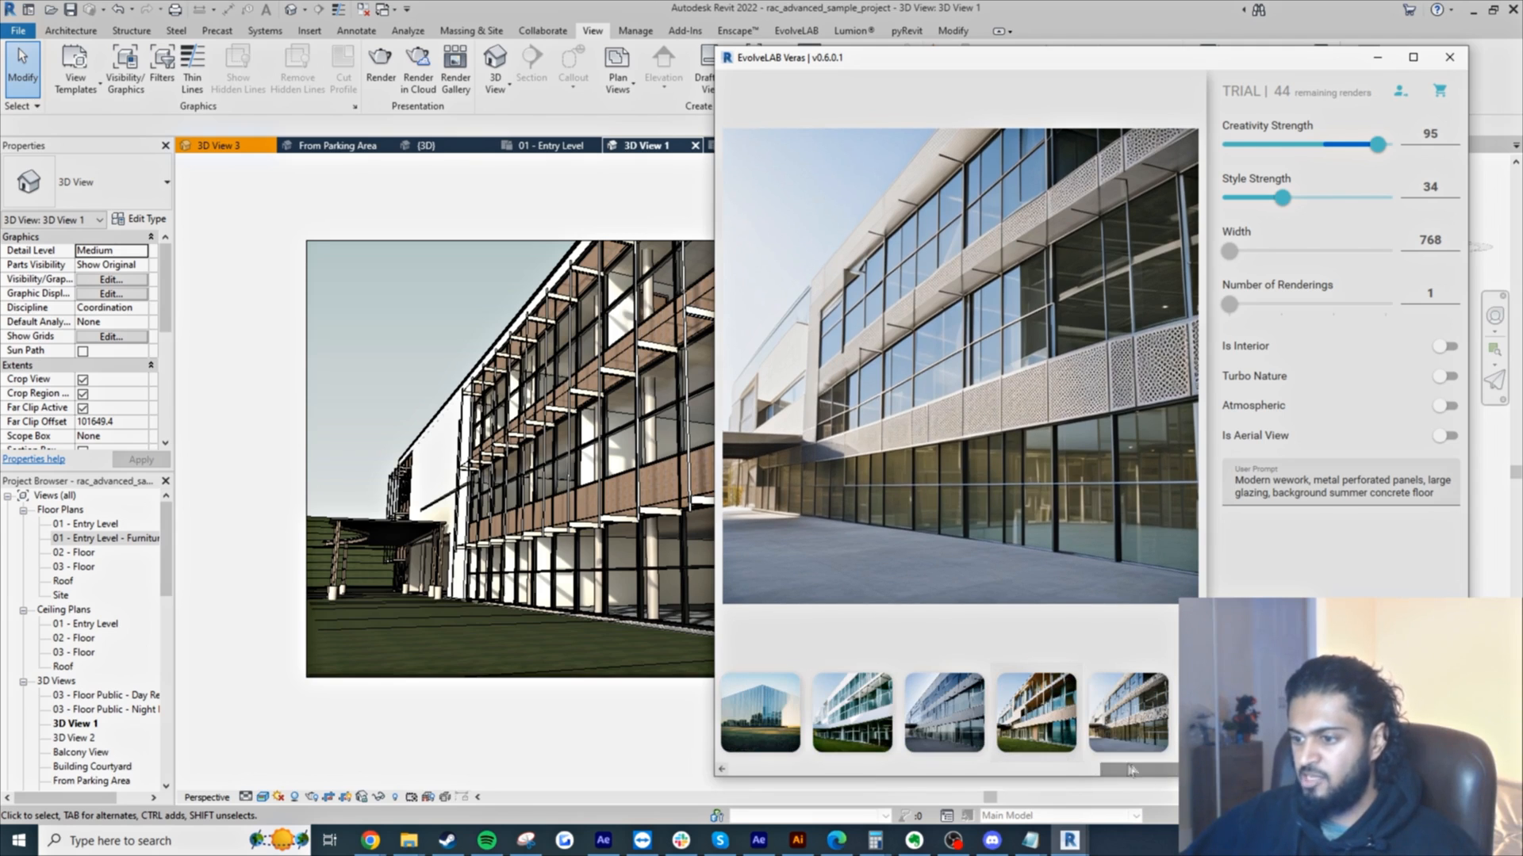
{"action": "left_click", "coordinate": [828, 731]}
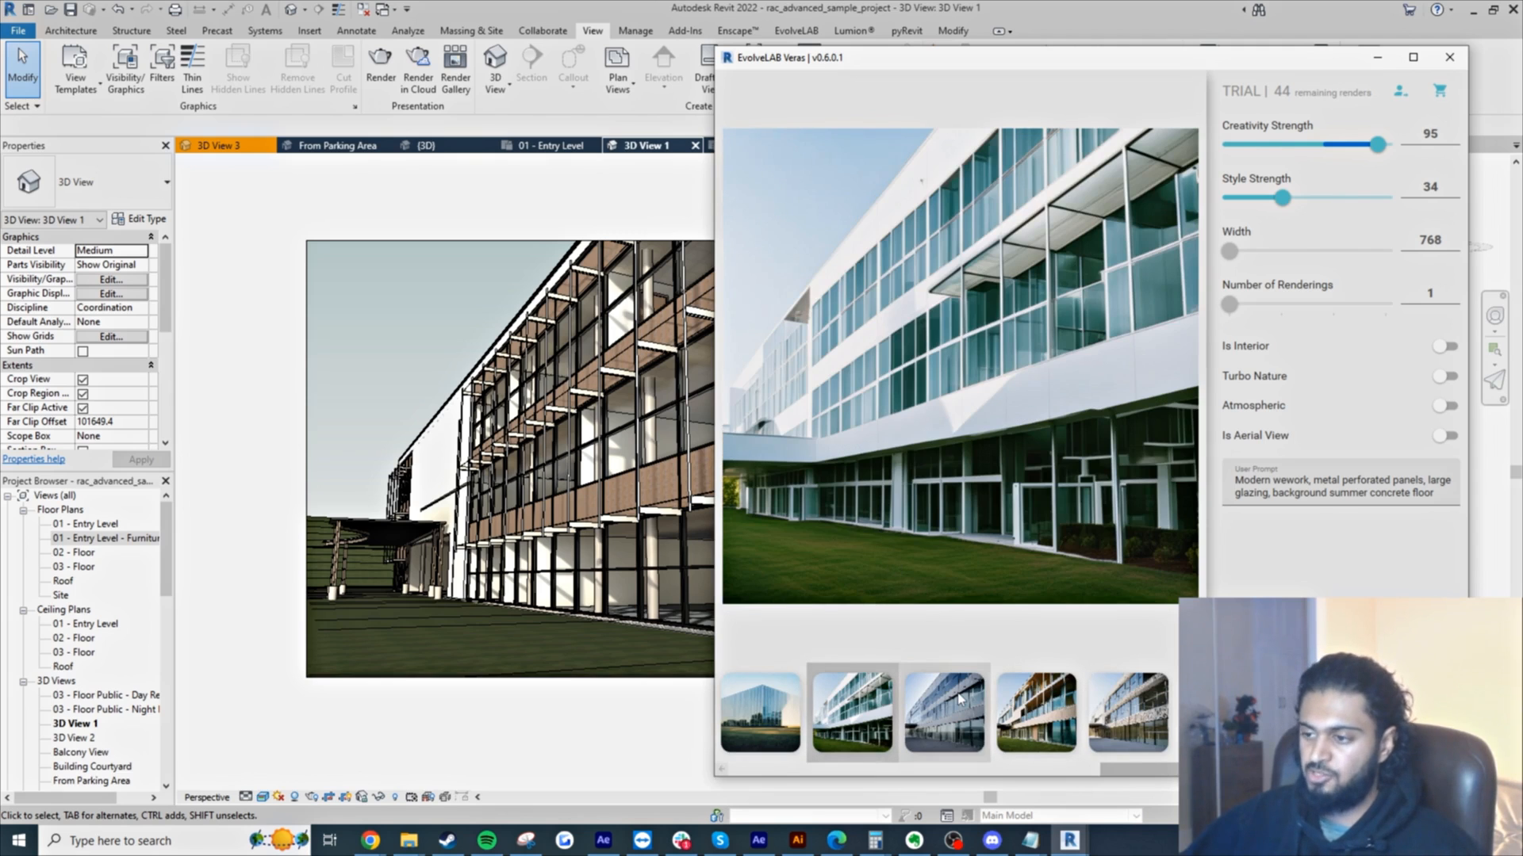
{"action": "key", "text": "Right"}
{"action": "key", "text": "Right"}
{"action": "key", "text": "Left"}
{"action": "key", "text": "Left"}
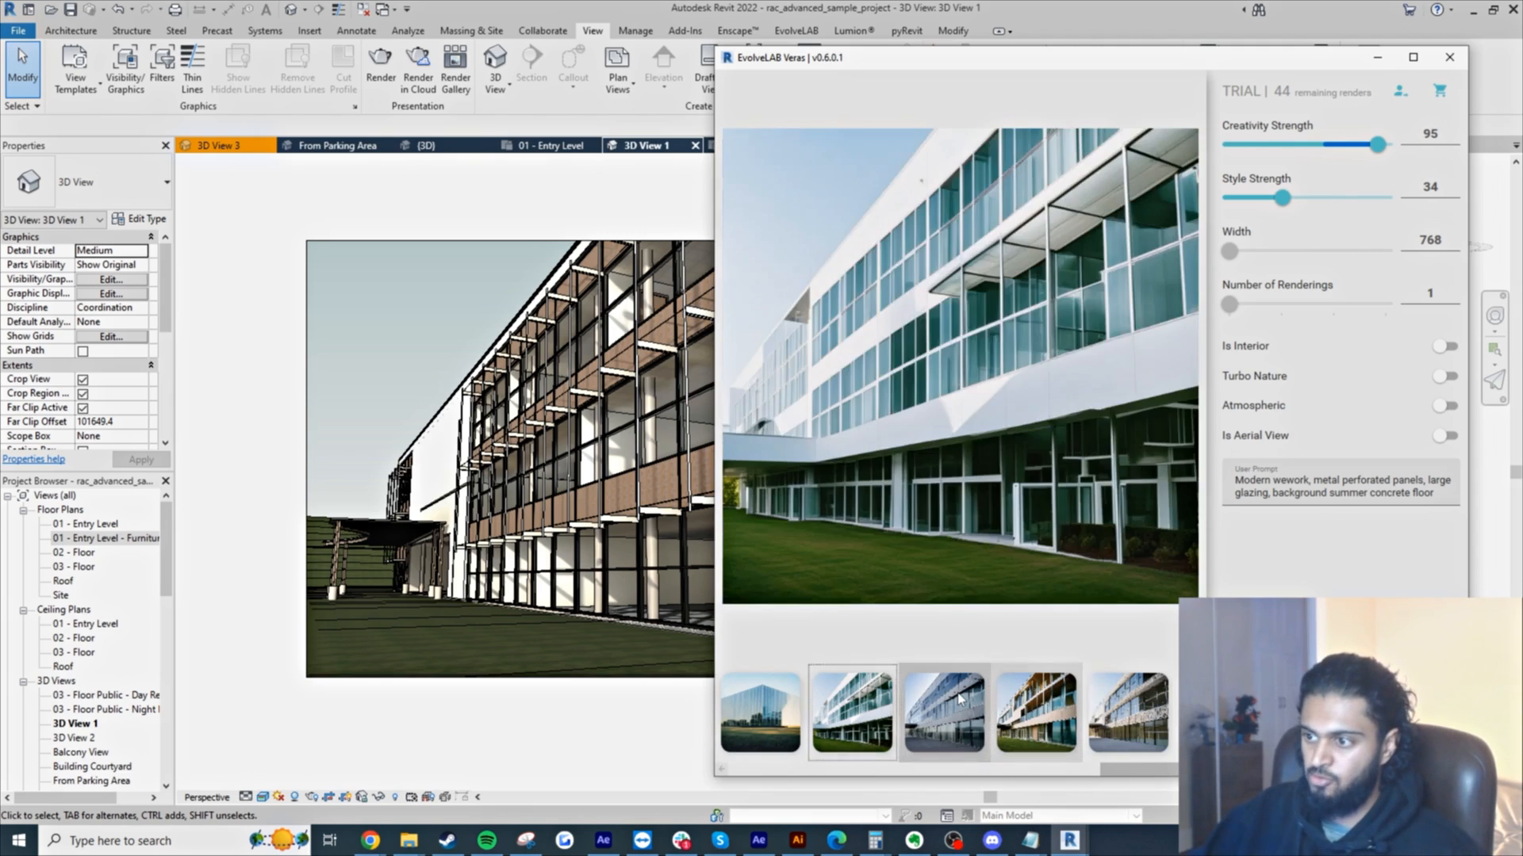
{"action": "key", "text": "Right"}
{"action": "key", "text": "Left"}
{"action": "key", "text": "Right"}
{"action": "key", "text": "Right"}
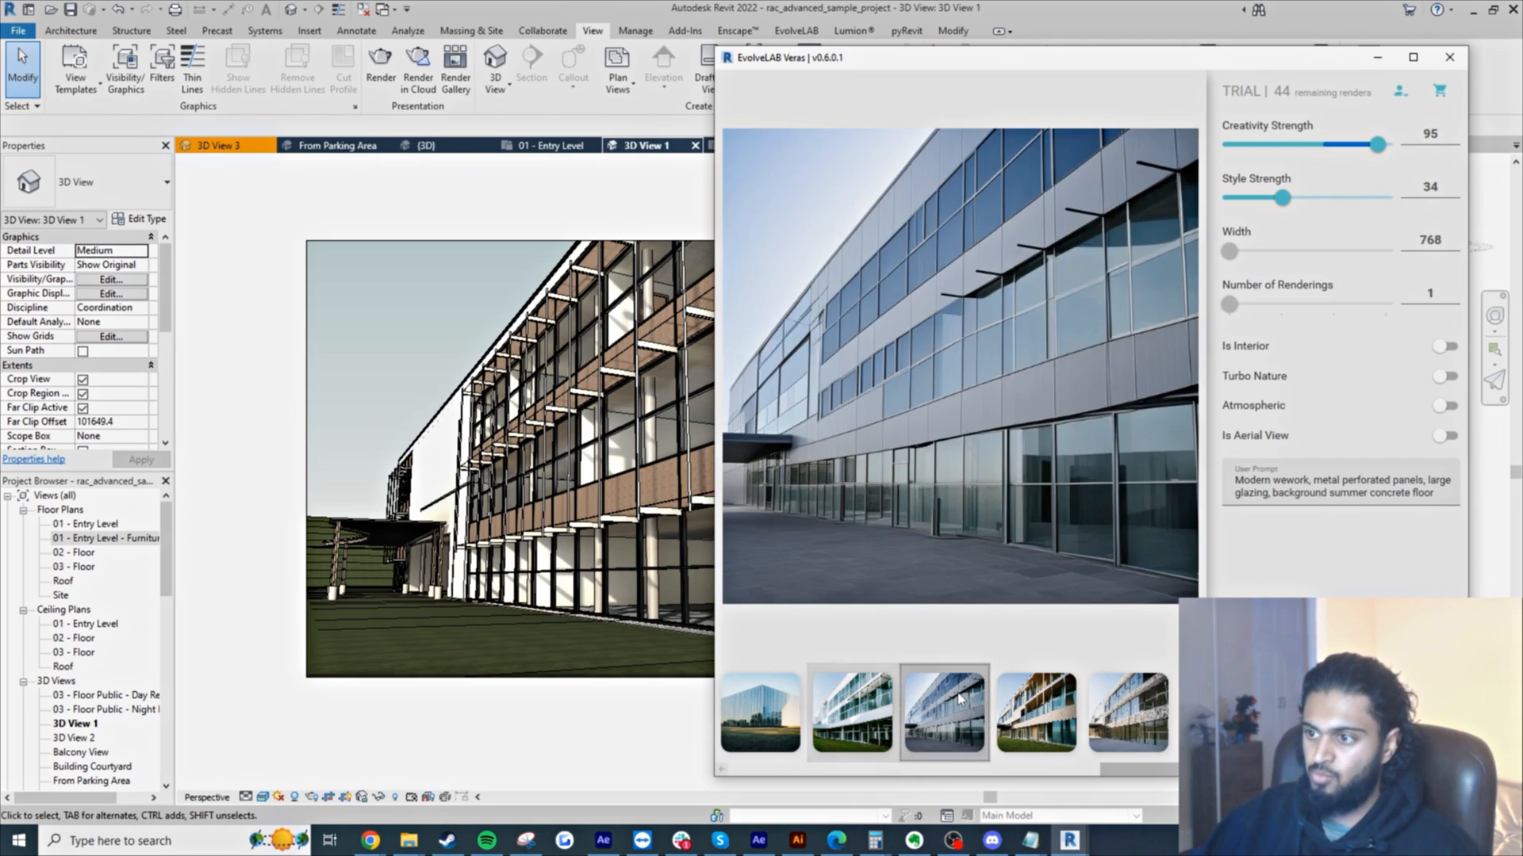
{"action": "key", "text": "Right"}
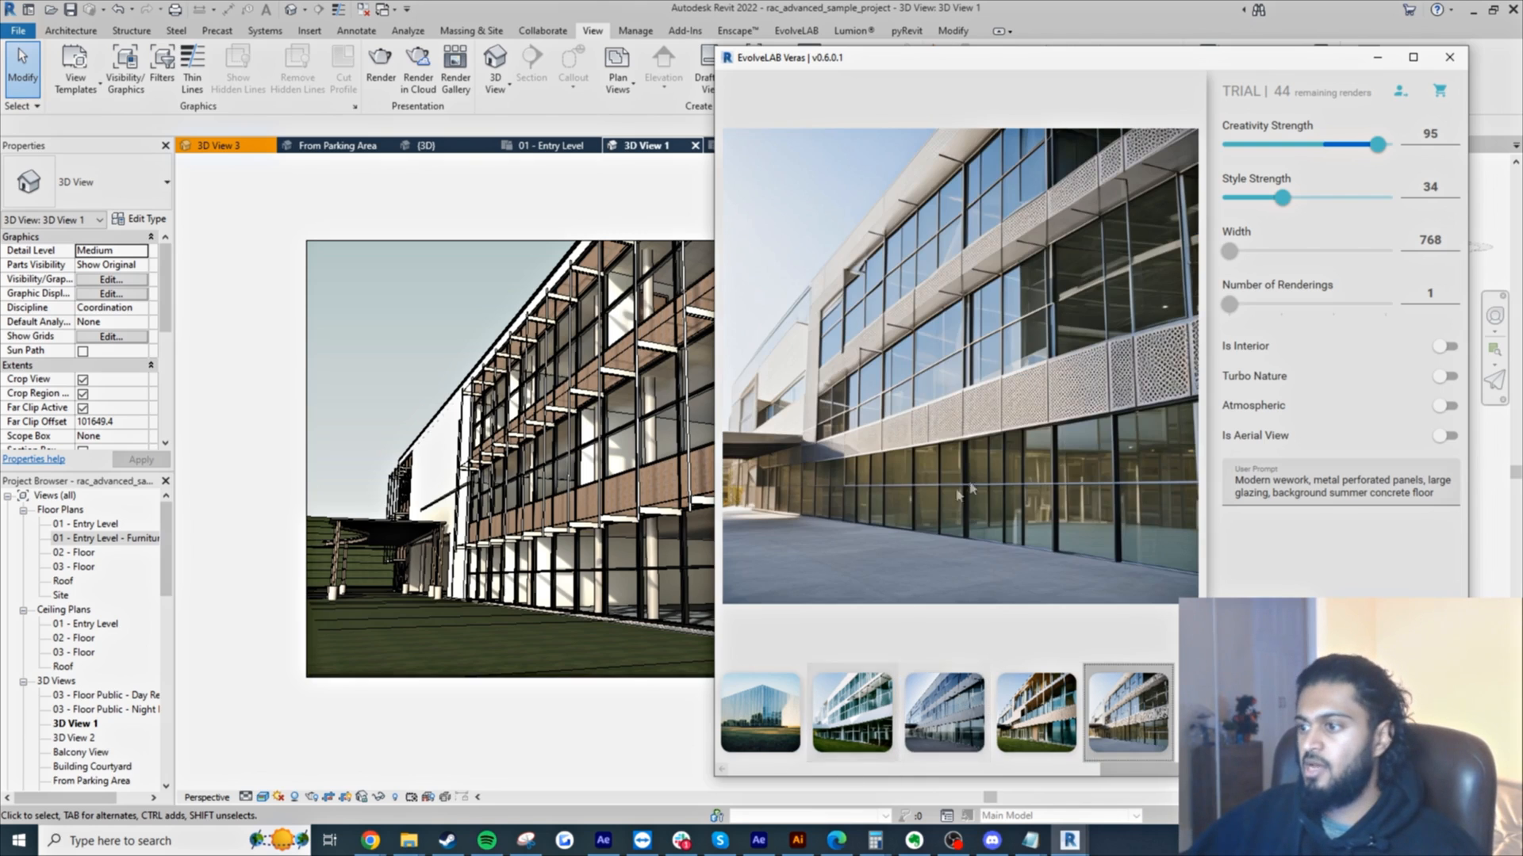
- Add "black" before "metal perforated panels" and "with landscaping" after "concrete floor" in the prompt, and render the view
{"action": "left_click", "coordinate": [1318, 478]}
{"action": "type", "text": "black"}
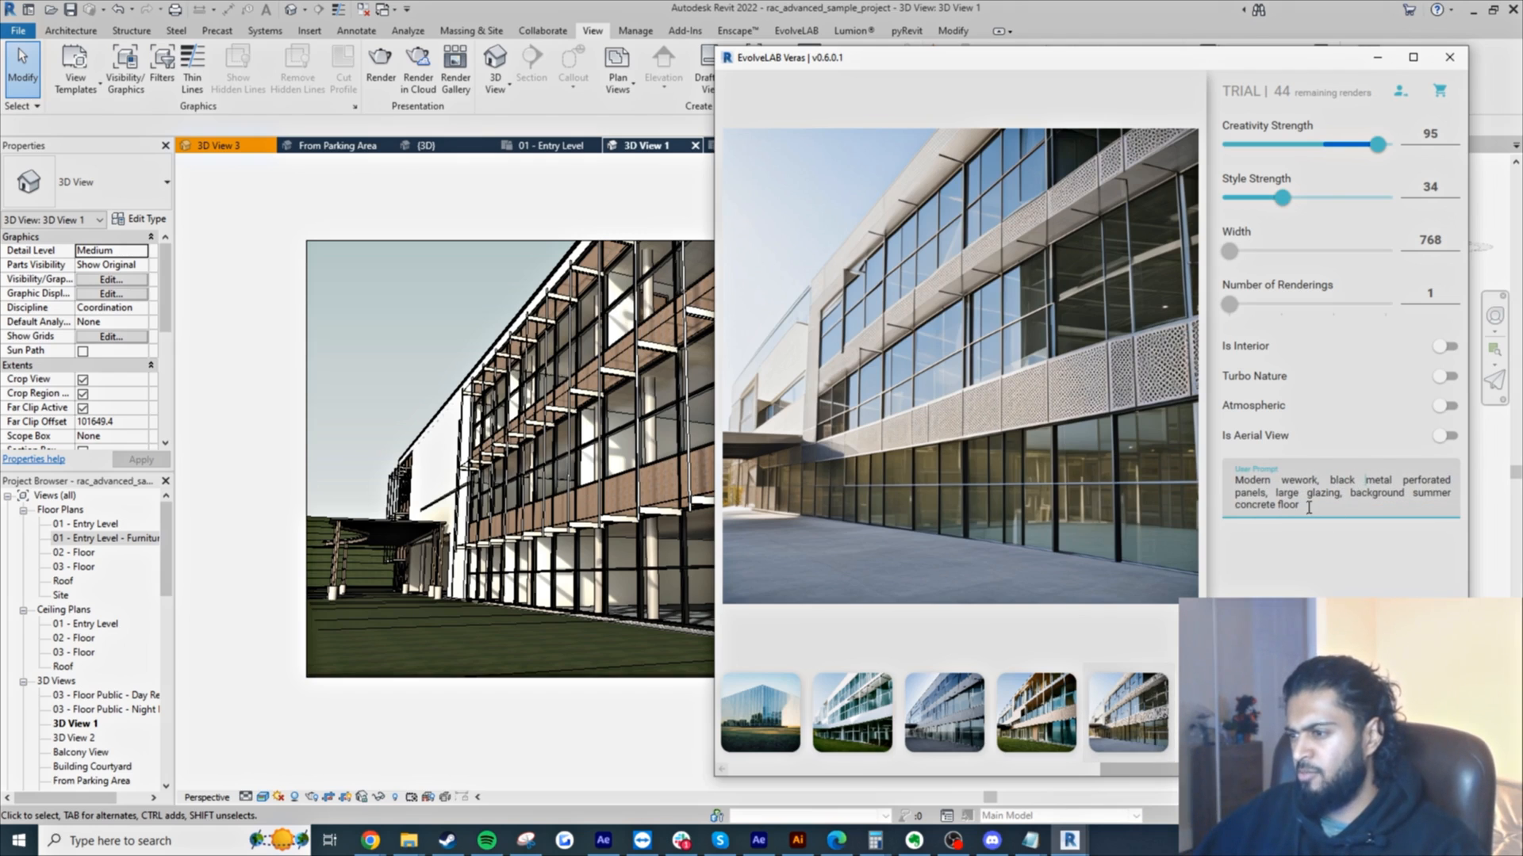
{"action": "type", "text": "  w"}
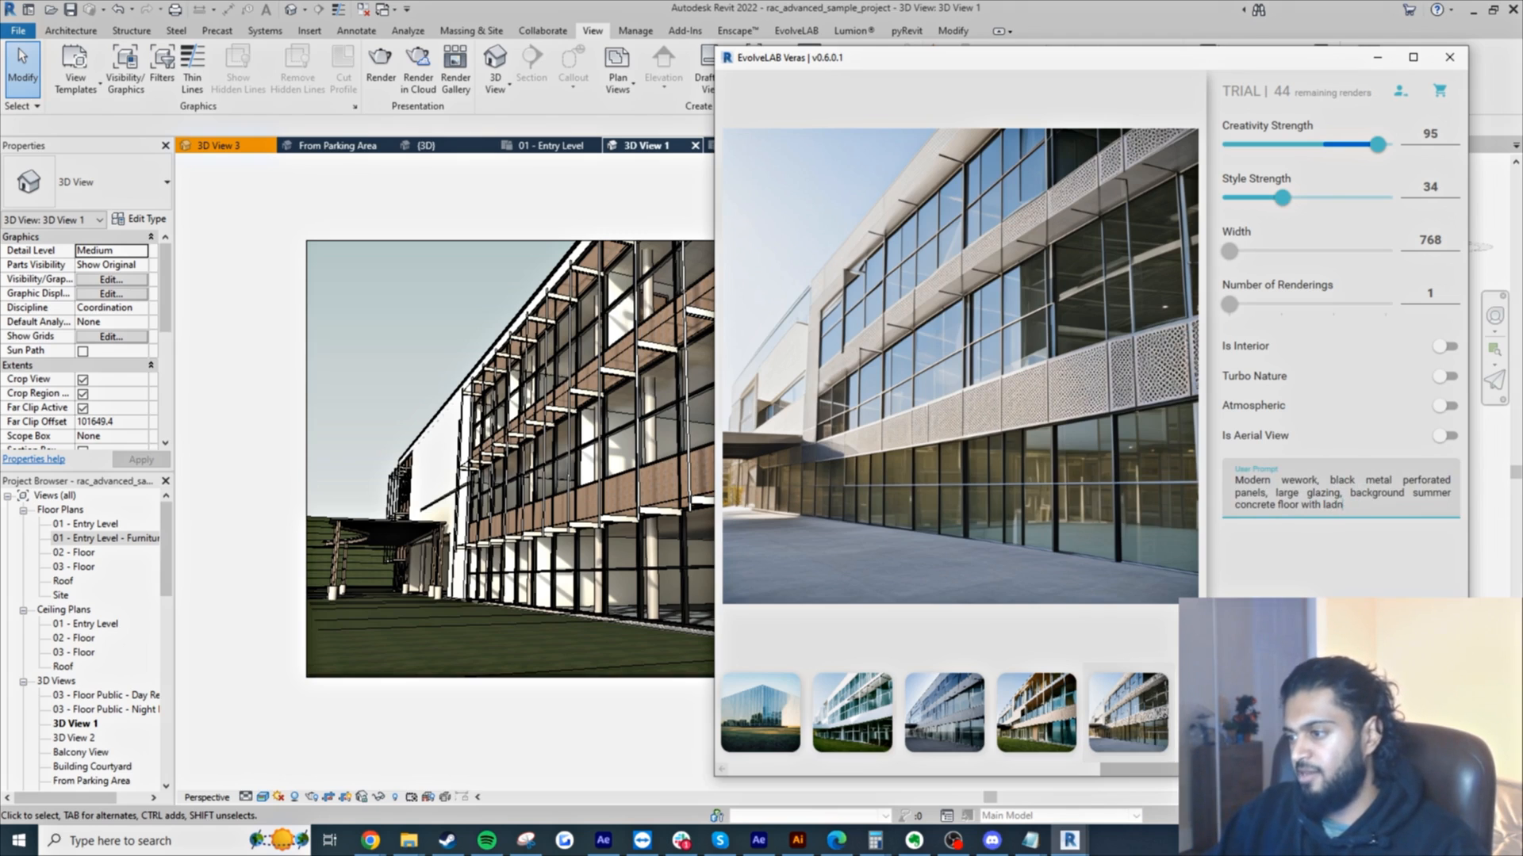
{"action": "type", "text": "ith landscaping"}
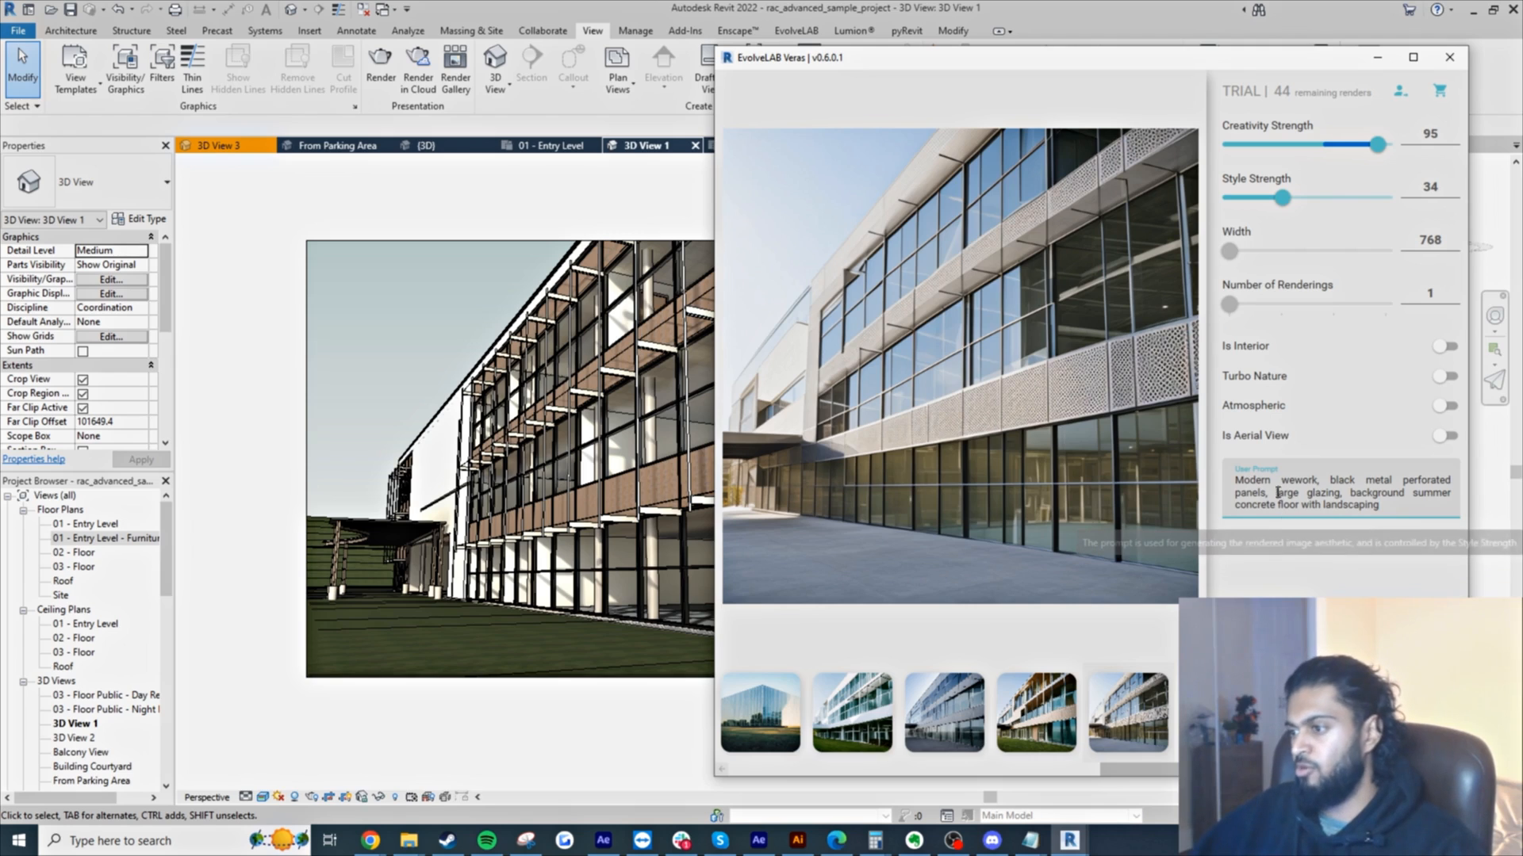
{"action": "left_click", "coordinate": [1319, 481]}
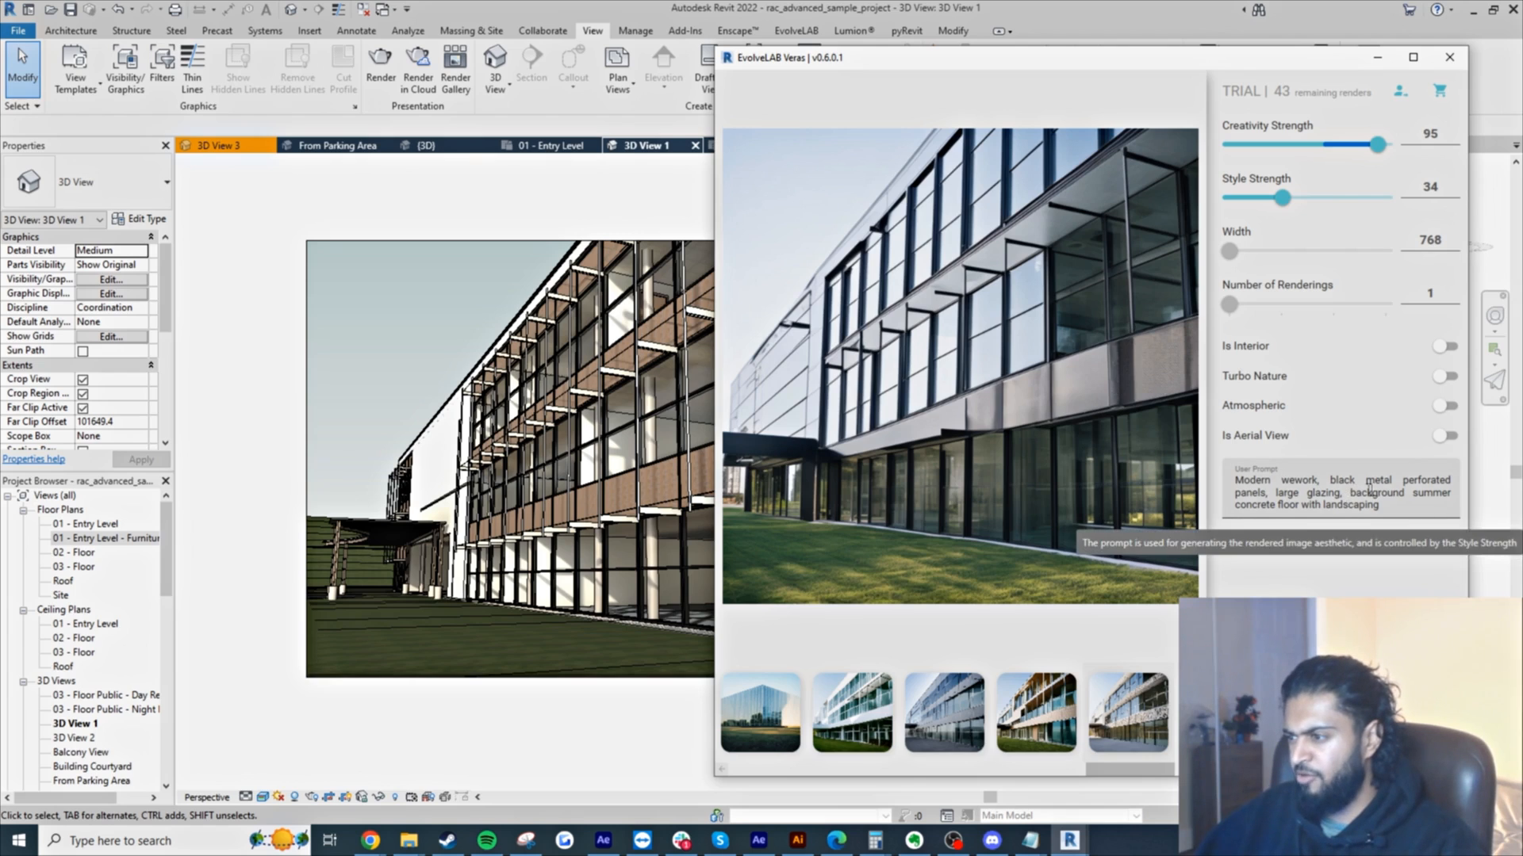
- Add "large" before "perforated panels" in the prompt, replace "landscaping" with "cityscaping", and render the view
{"action": "left_click", "coordinate": [1412, 482]}
{"action": "type", "text": "large"}
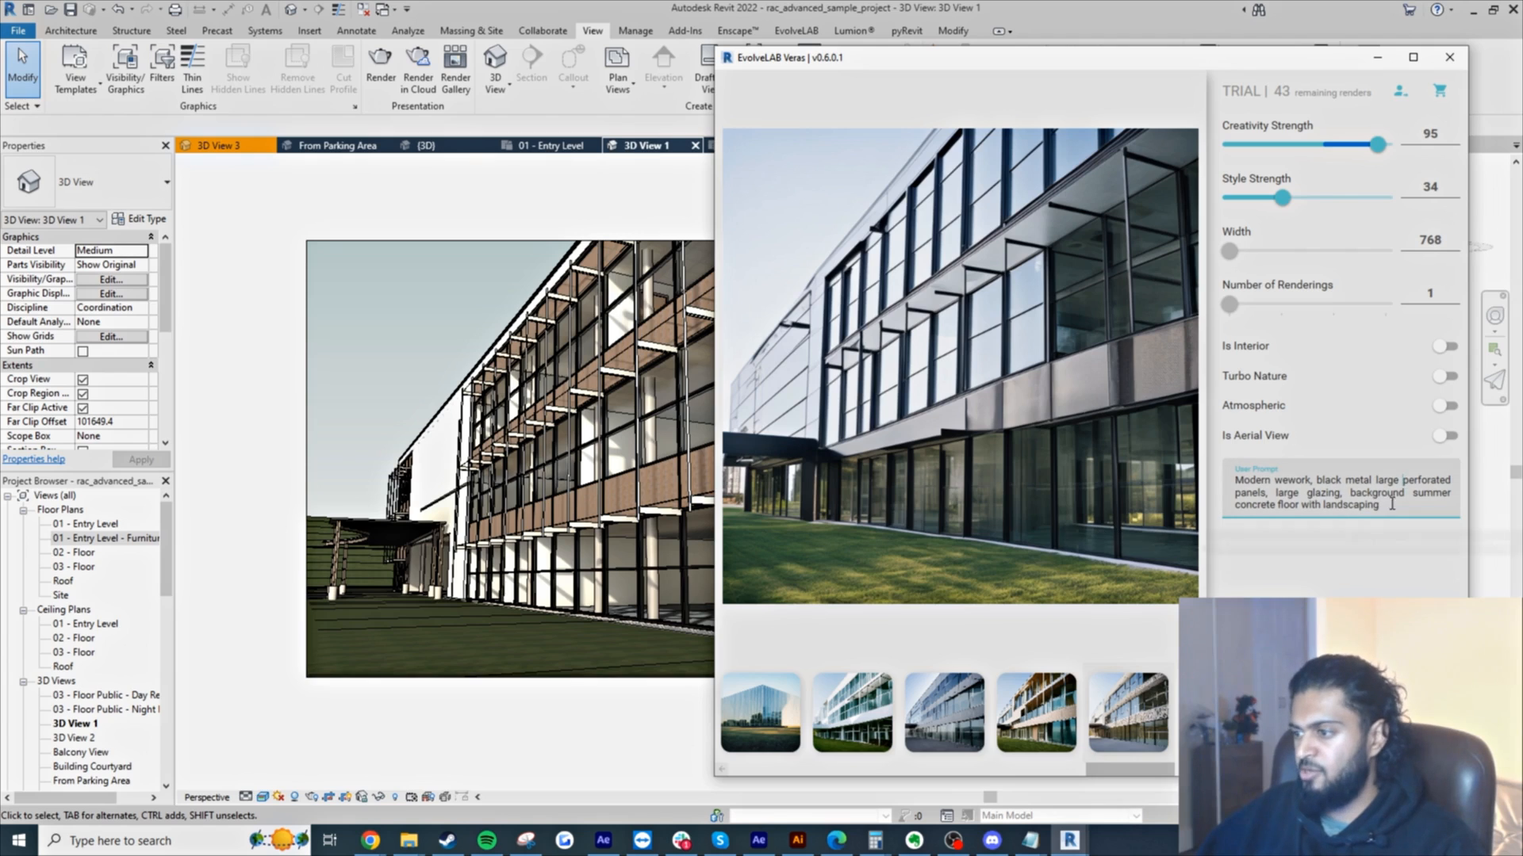
{"action": "double_click", "coordinate": [1325, 507]}
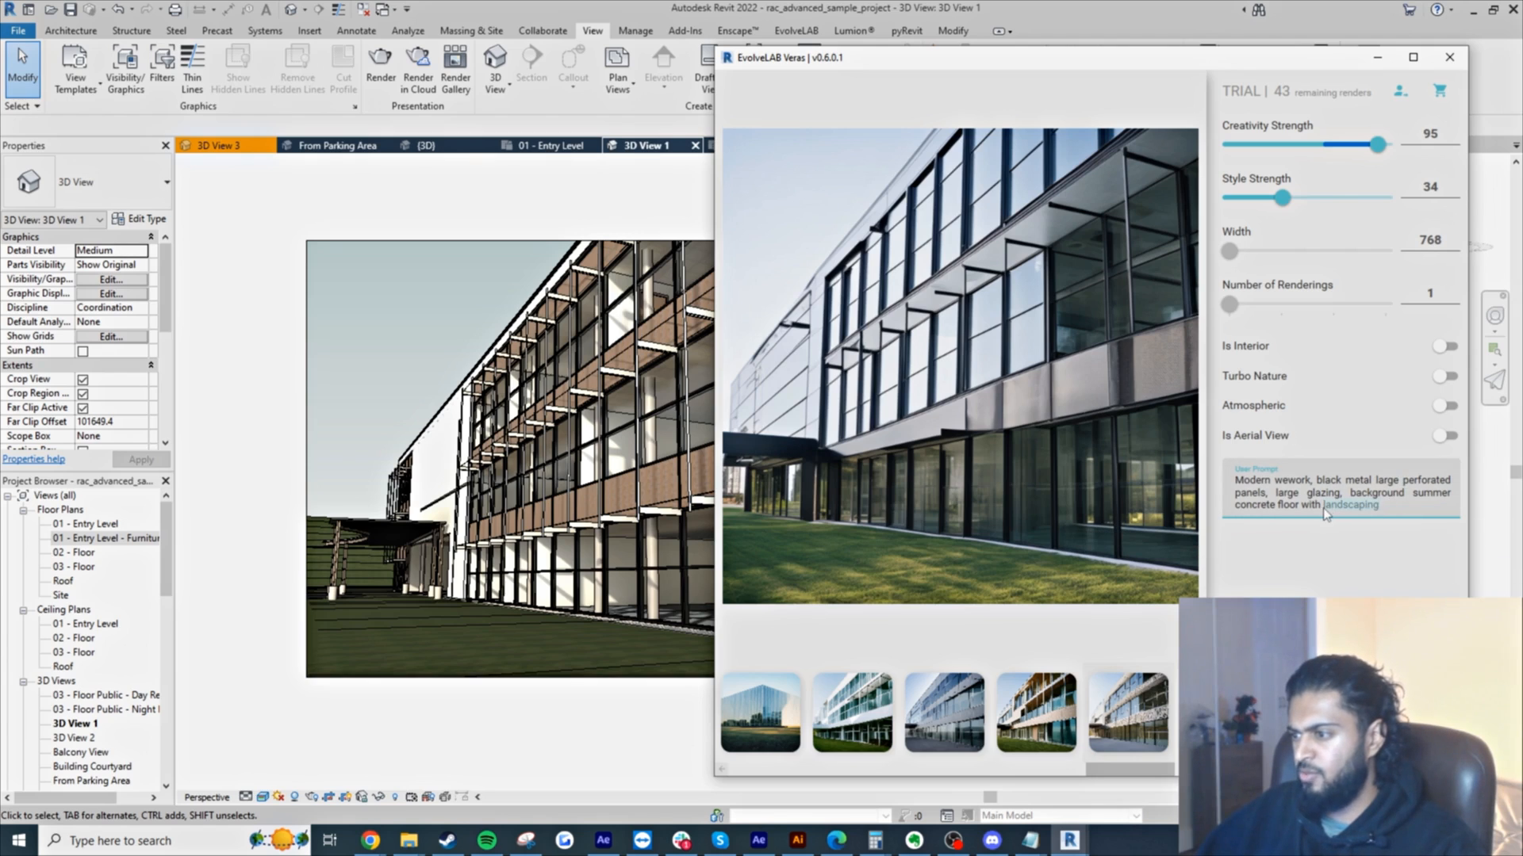
{"action": "type", "text": "cityscaping"}
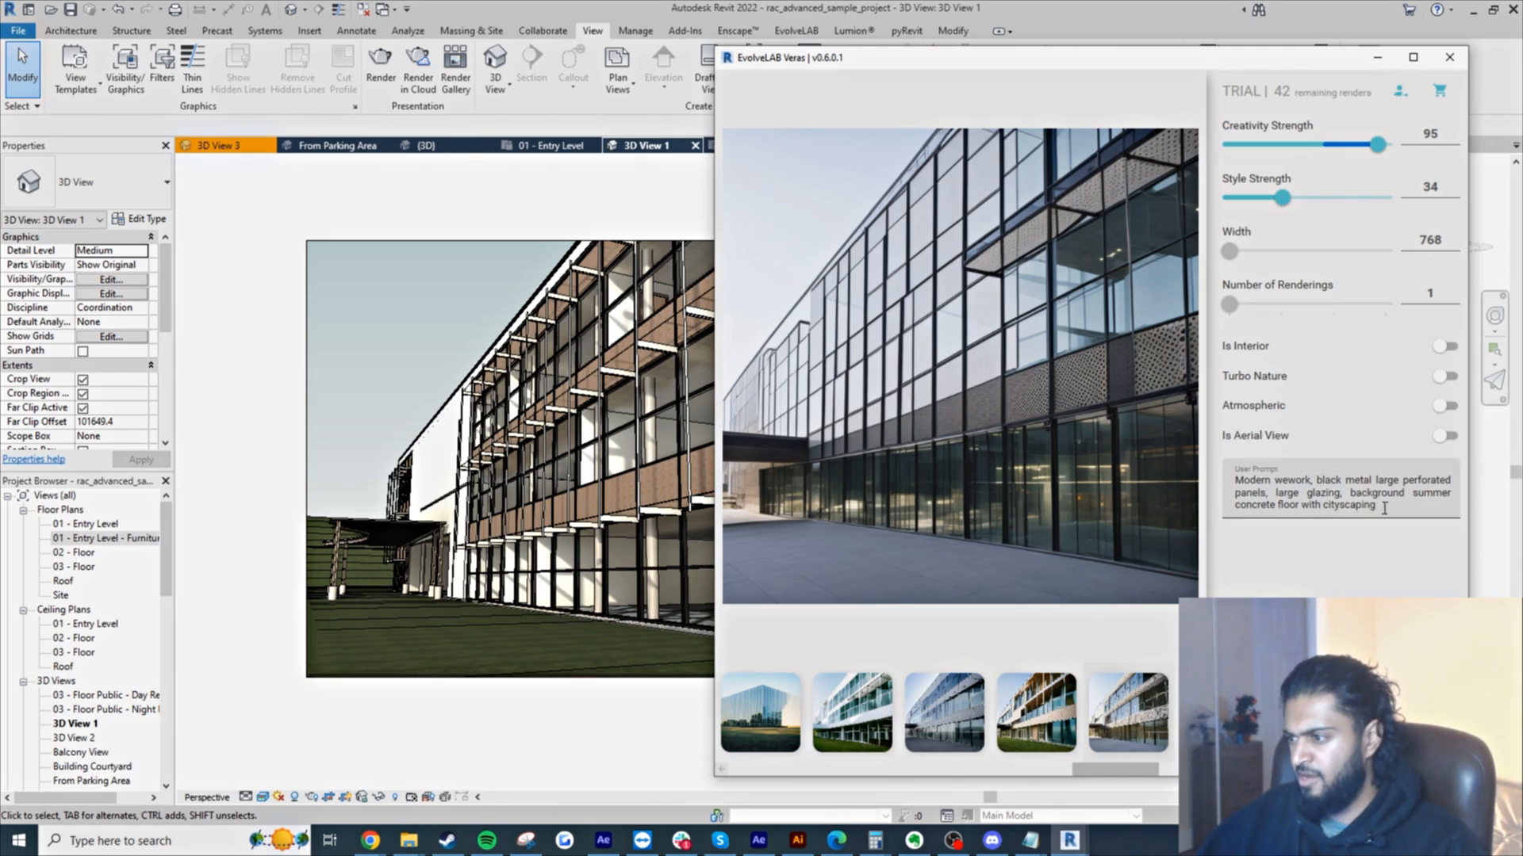
- Edit the prompt to read "Modern wework, black metal large perforated panels, large glazing with interior lights, background night concrete floor" and render
{"action": "left_click", "coordinate": [1420, 501]}
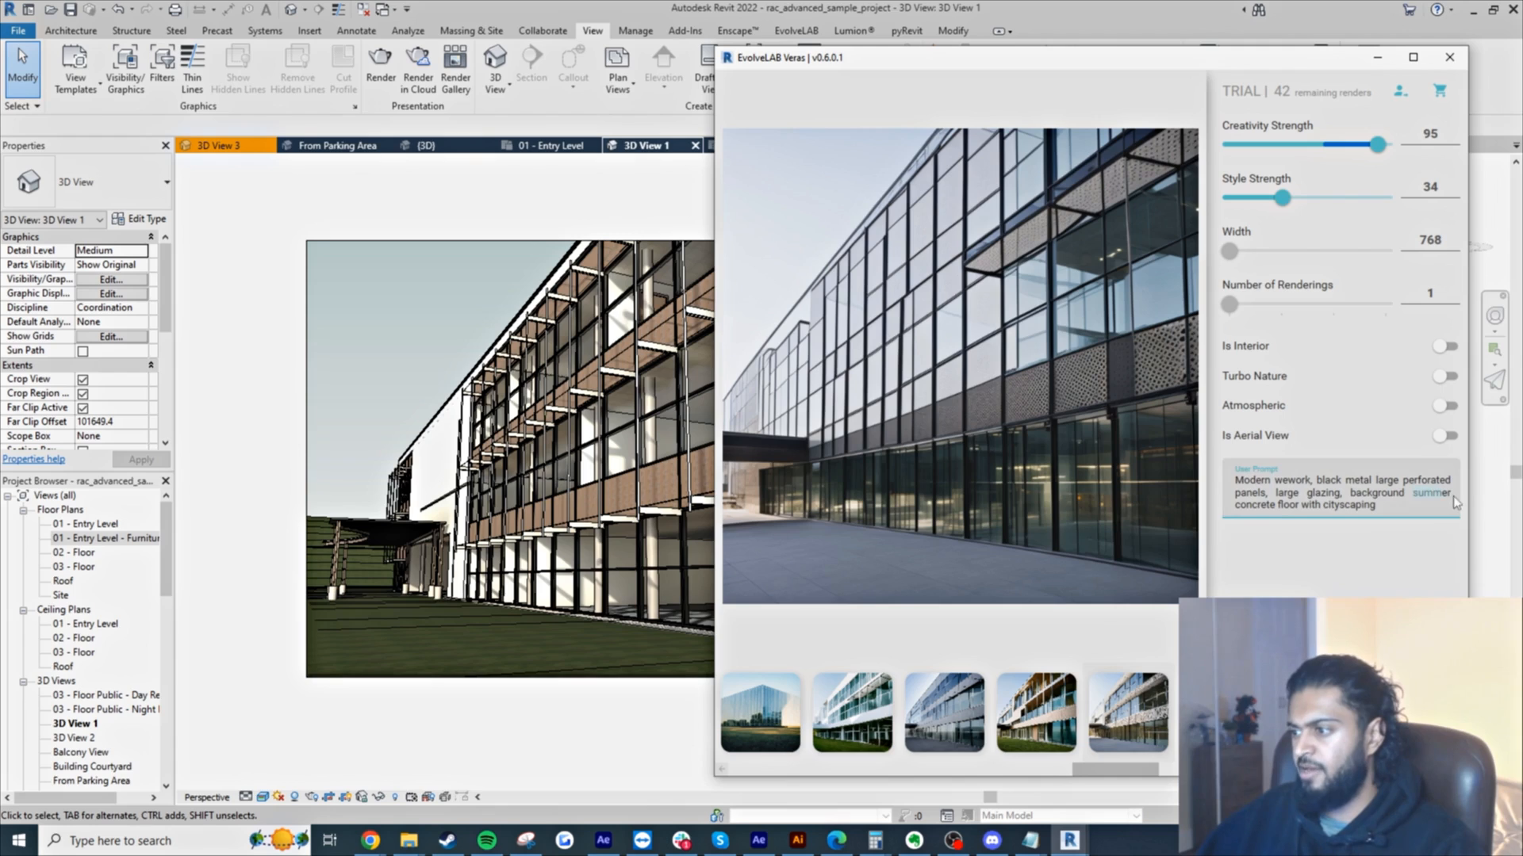
{"action": "left_click_drag", "start_coordinate": [1413, 498], "coordinate": [1458, 503]}
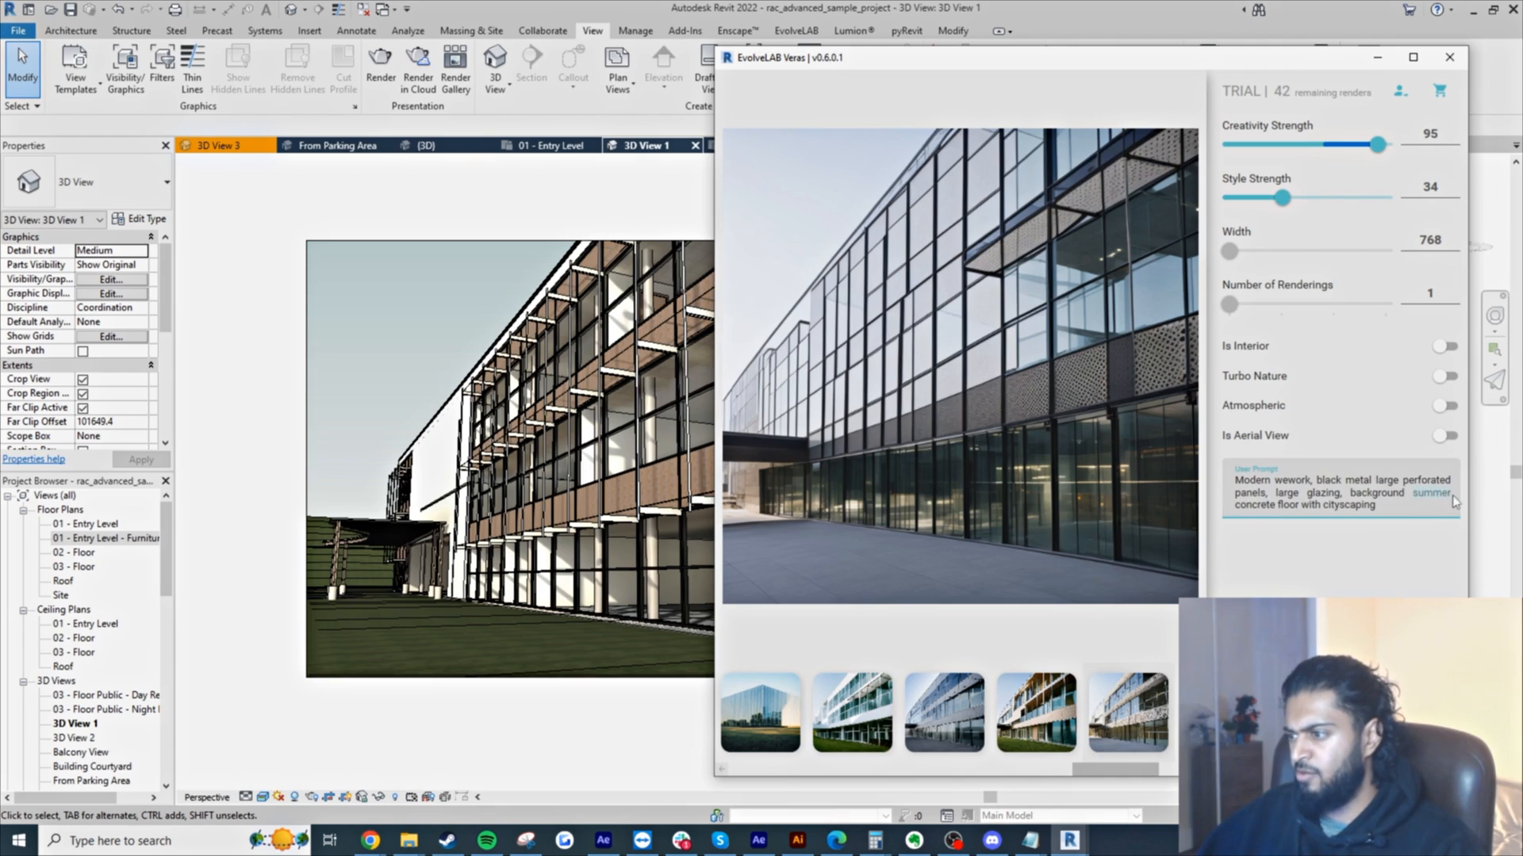
{"action": "type", "text": "night"}
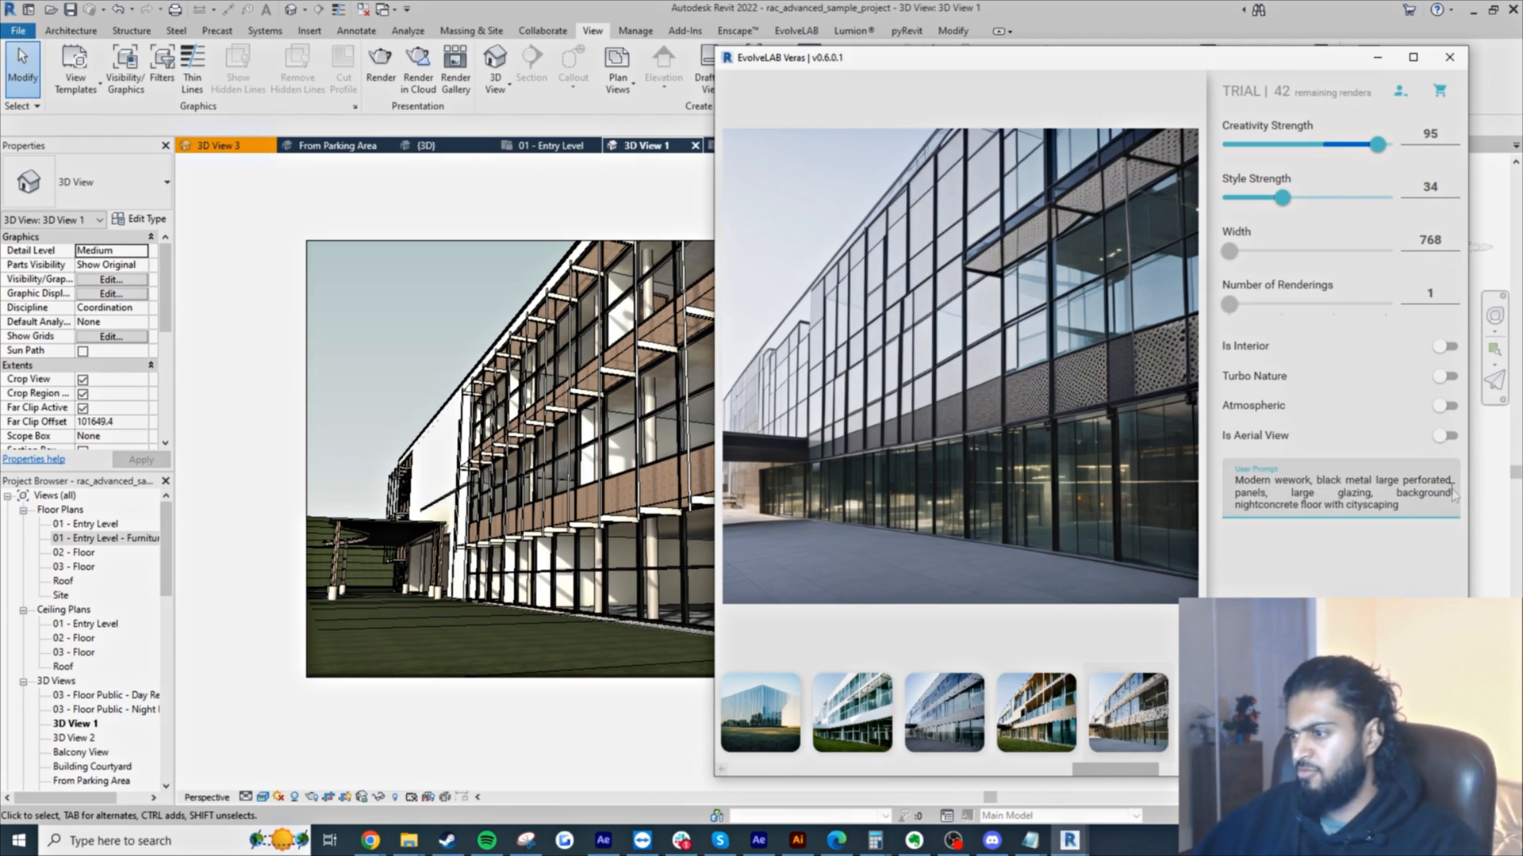
{"action": "left_click_drag", "start_coordinate": [1377, 506], "coordinate": [1301, 509]}
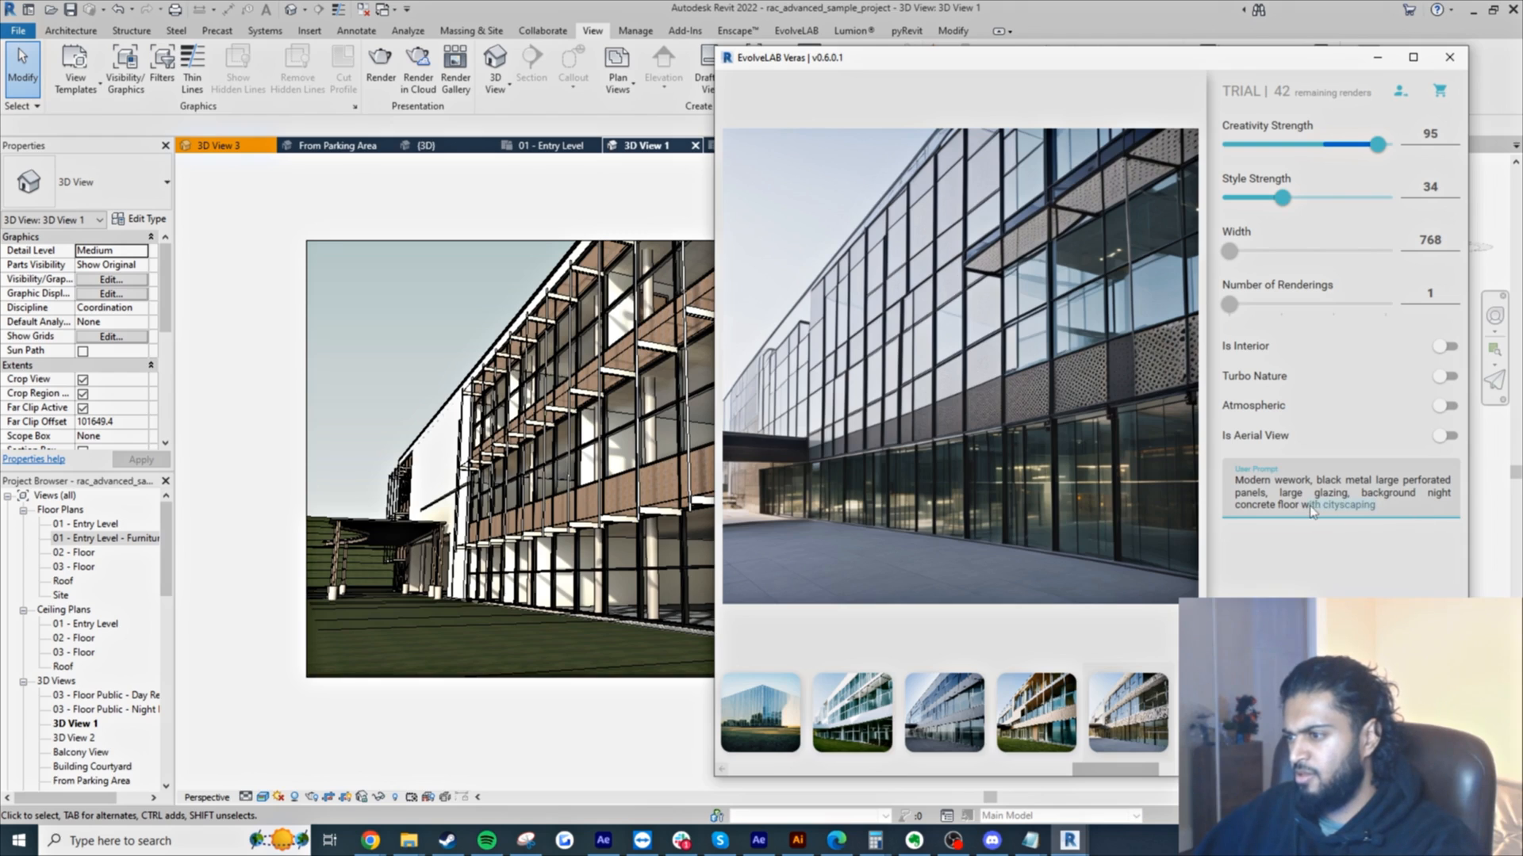
{"action": "key", "text": "BackSpace"}
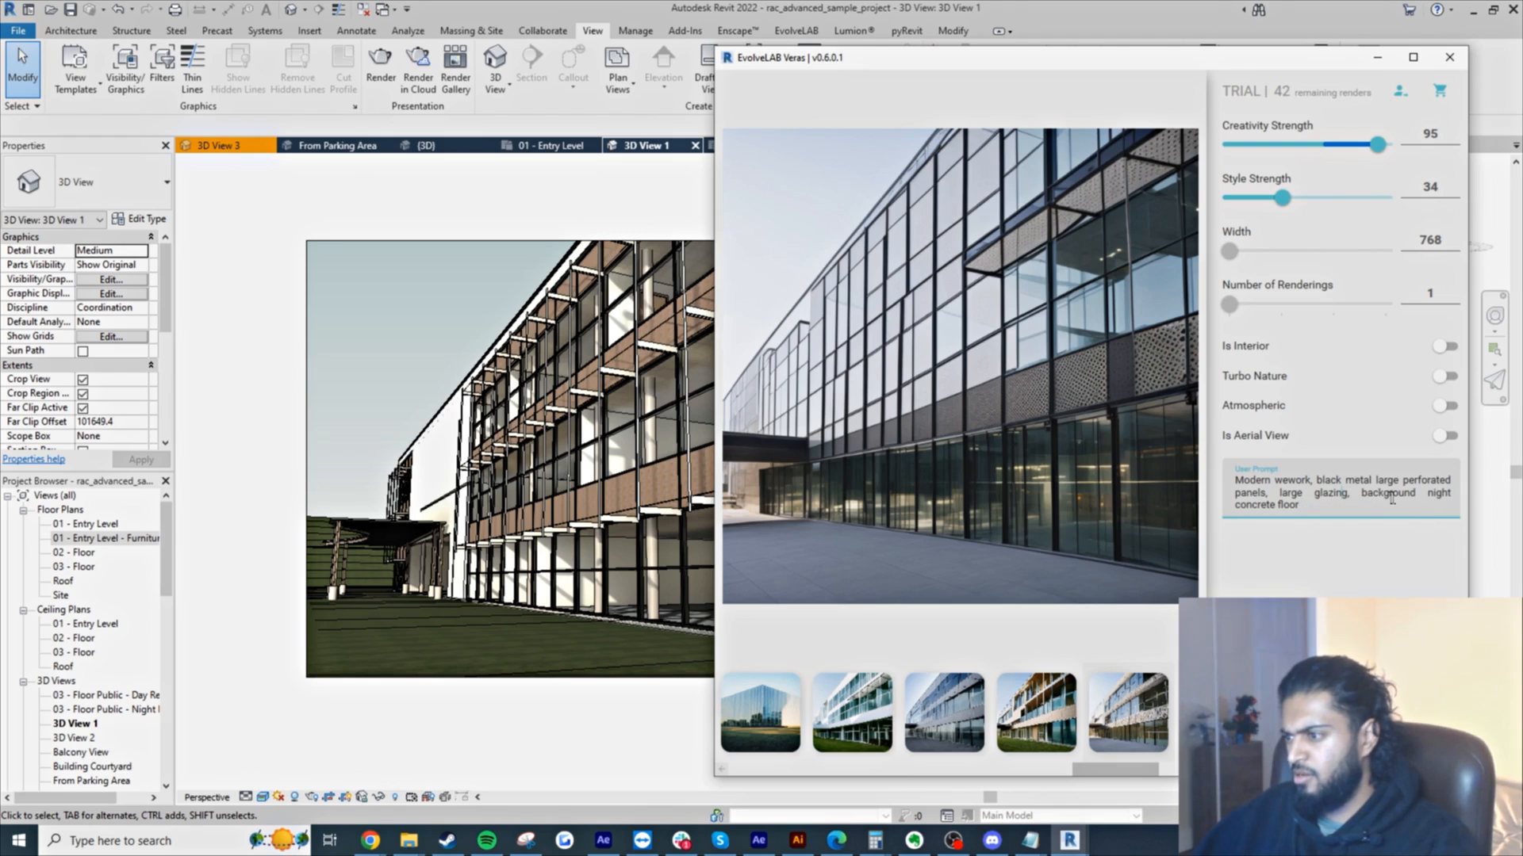
{"action": "left_click", "coordinate": [1347, 492]}
{"action": "type", "text": "with interio"}
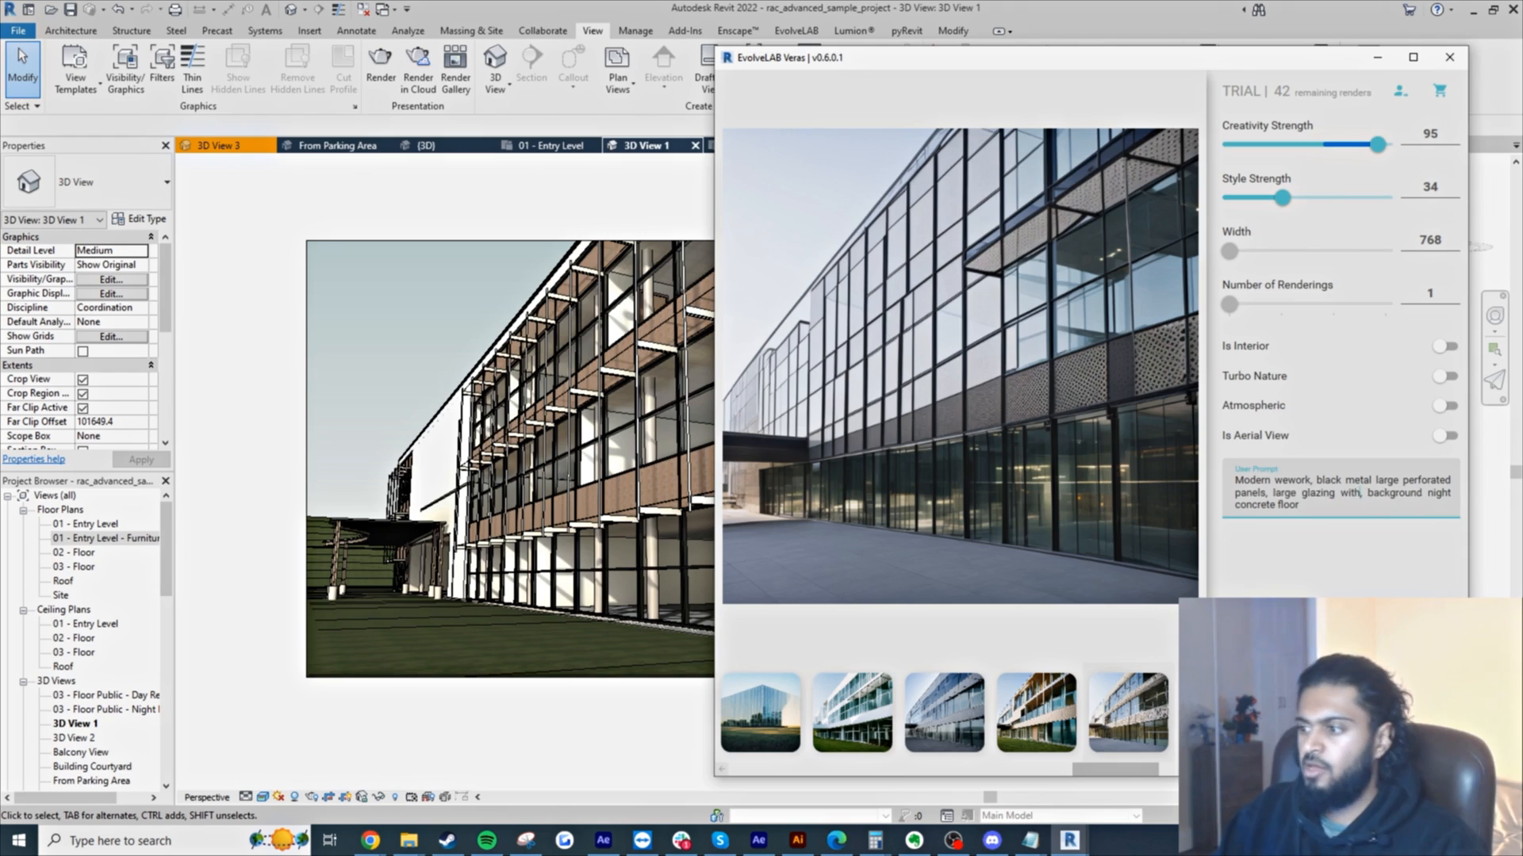
{"action": "type", "text": "r lights"}
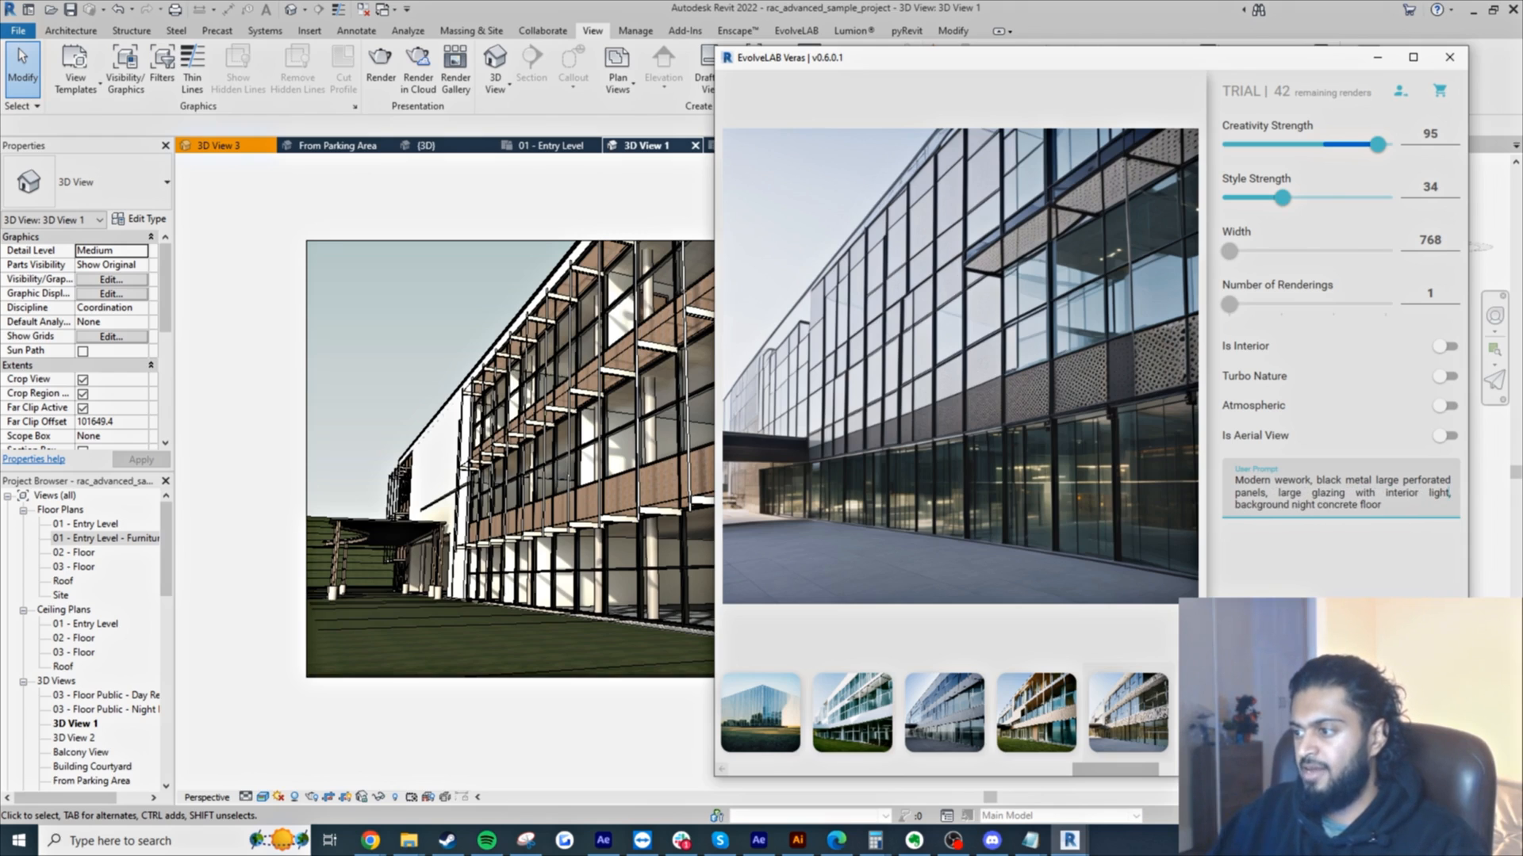
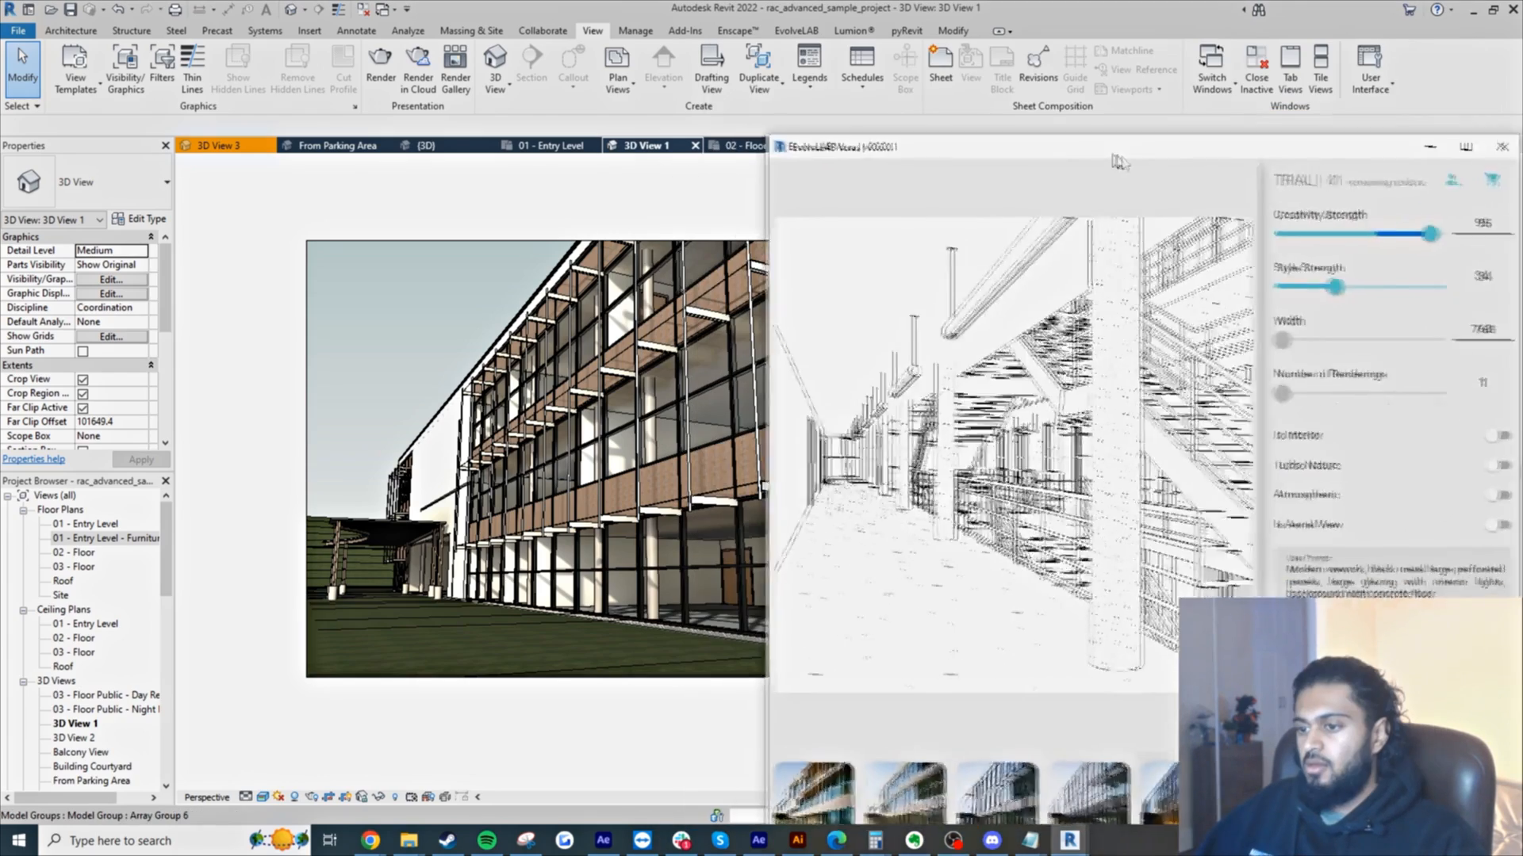
- Show the Revit preview of the exterior facade view, turn on Atmospheric and render with the existing prompt
{"action": "mouse_move", "coordinate": [1113, 155]}
{"action": "left_mouse_down"}
{"action": "mouse_move", "coordinate": [1214, 165]}
{"action": "mouse_move", "coordinate": [1185, 127]}
{"action": "mouse_move", "coordinate": [1025, 104]}
{"action": "left_mouse_up"}
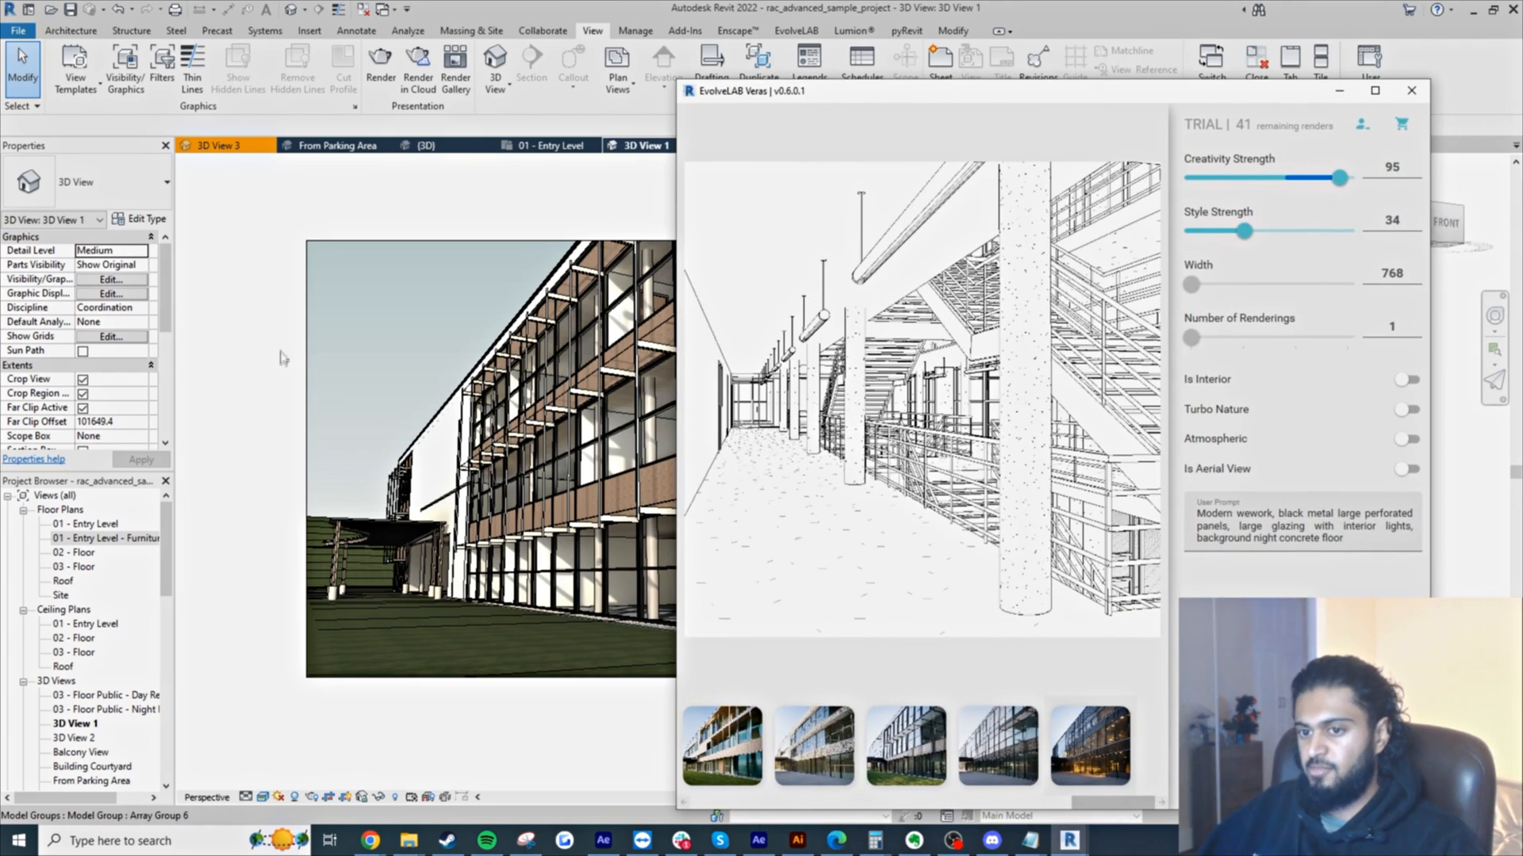
{"action": "right_click", "coordinate": [930, 280]}
{"action": "left_click", "coordinate": [966, 302]}
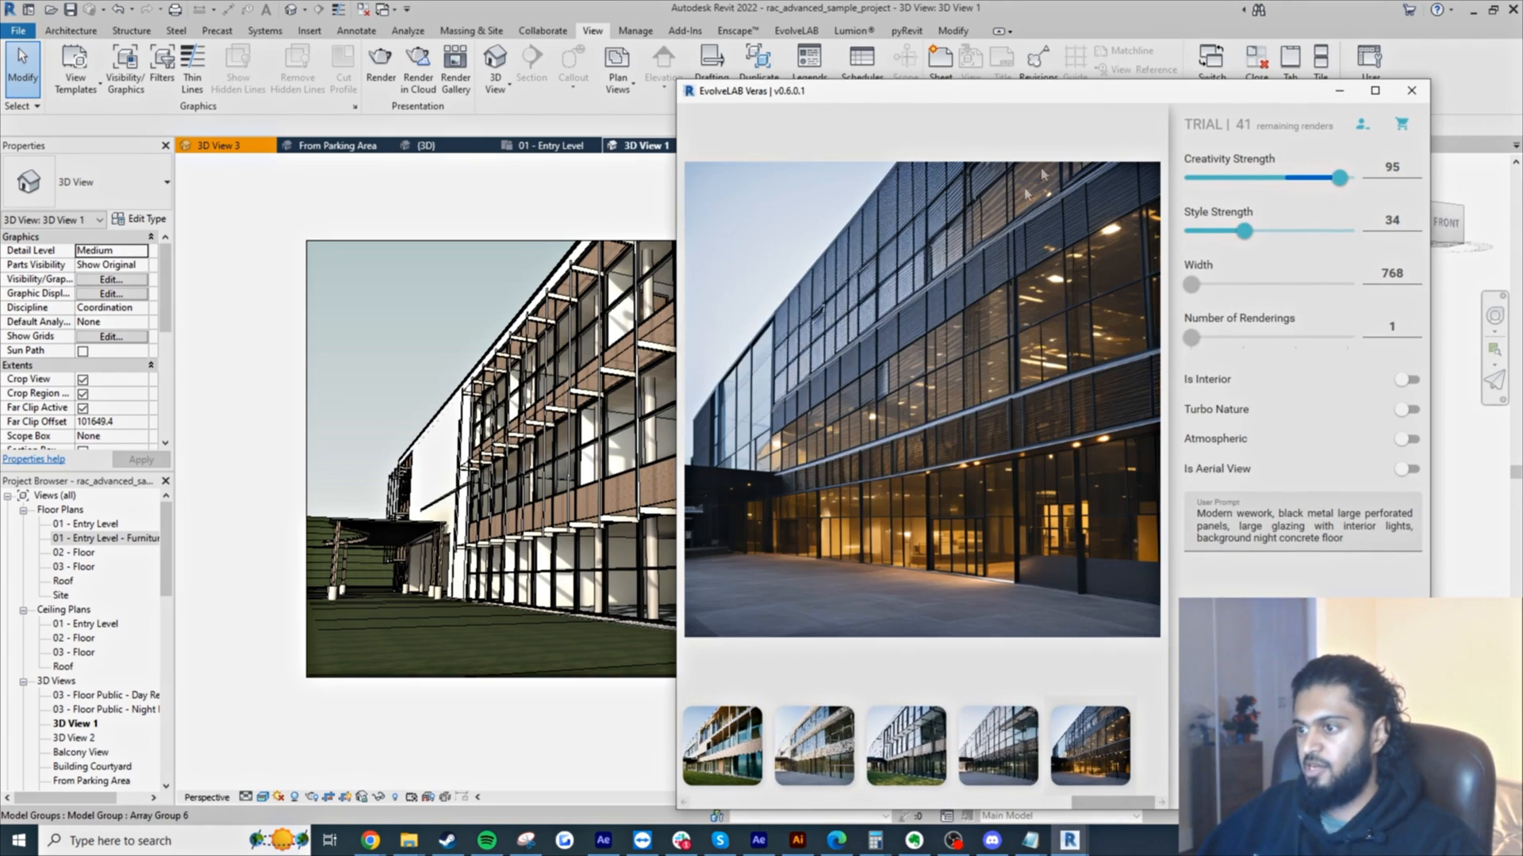
{"action": "right_click", "coordinate": [925, 213]}
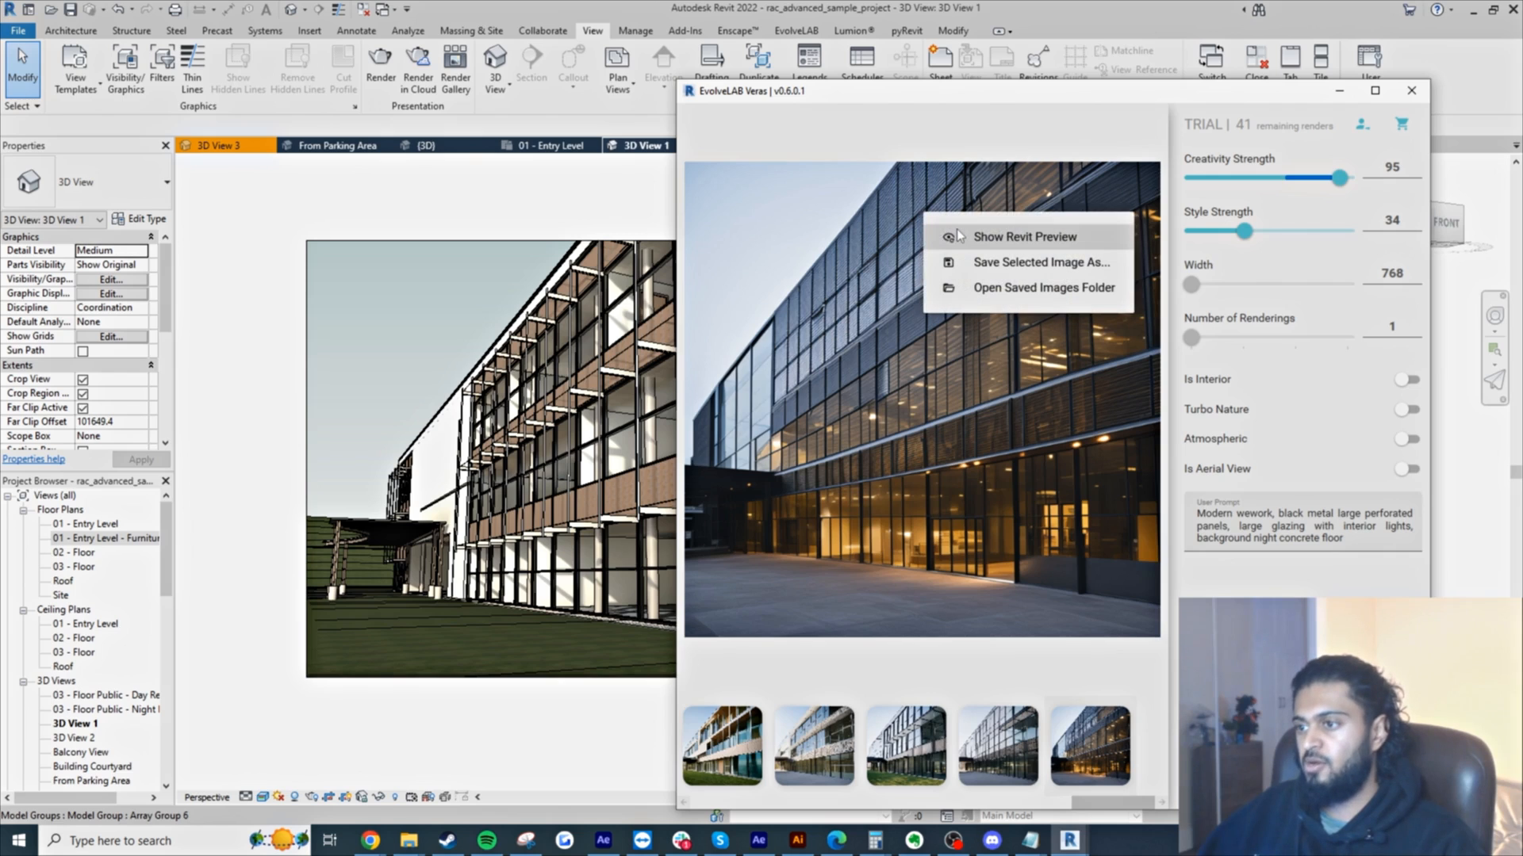
{"action": "left_click", "coordinate": [958, 235]}
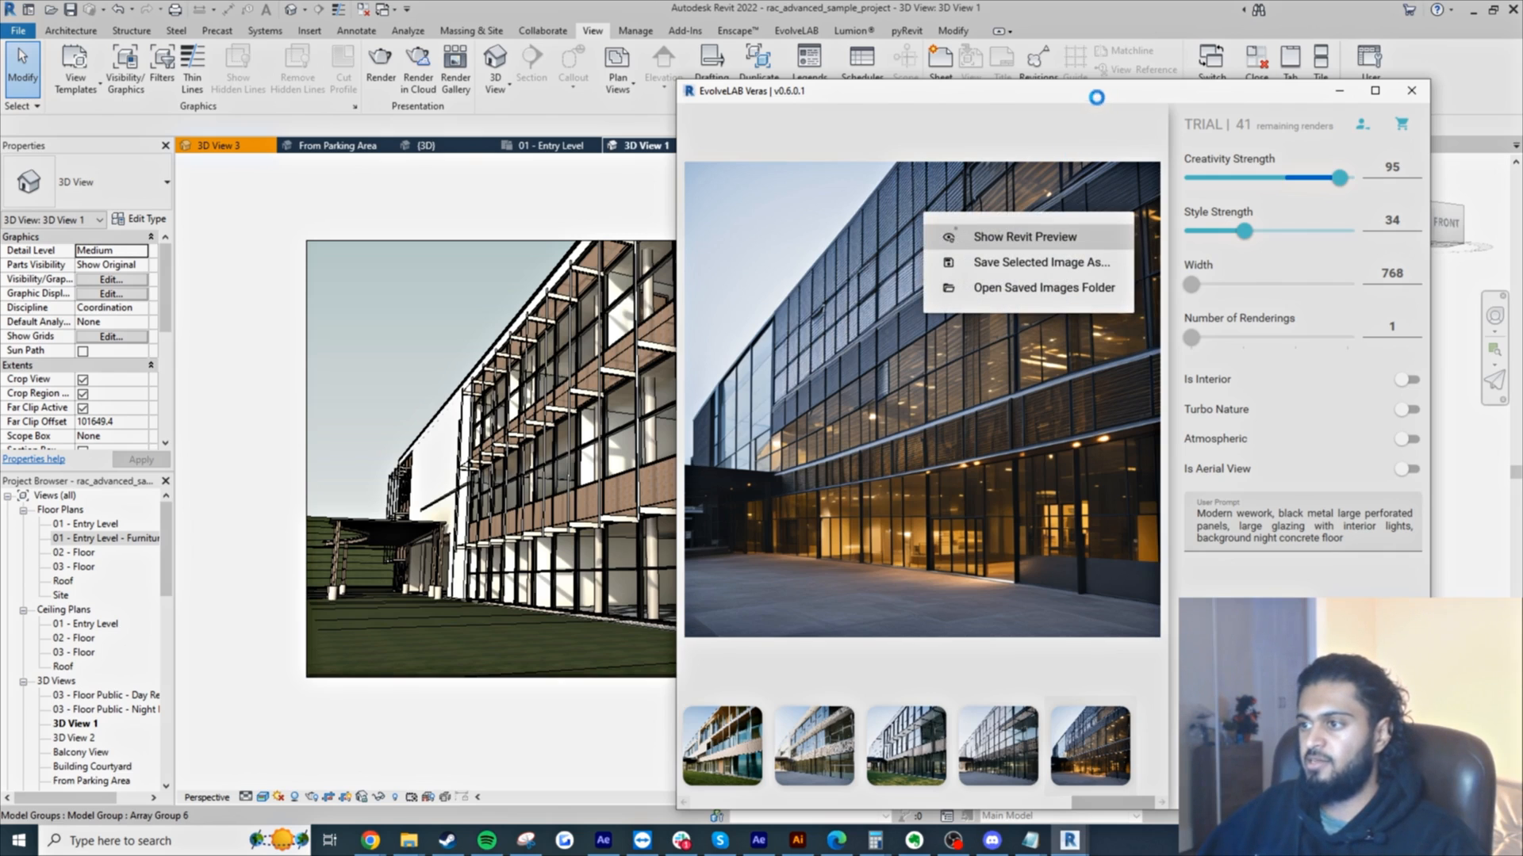
{"action": "left_click_drag", "start_coordinate": [1096, 95], "coordinate": [1117, 72]}
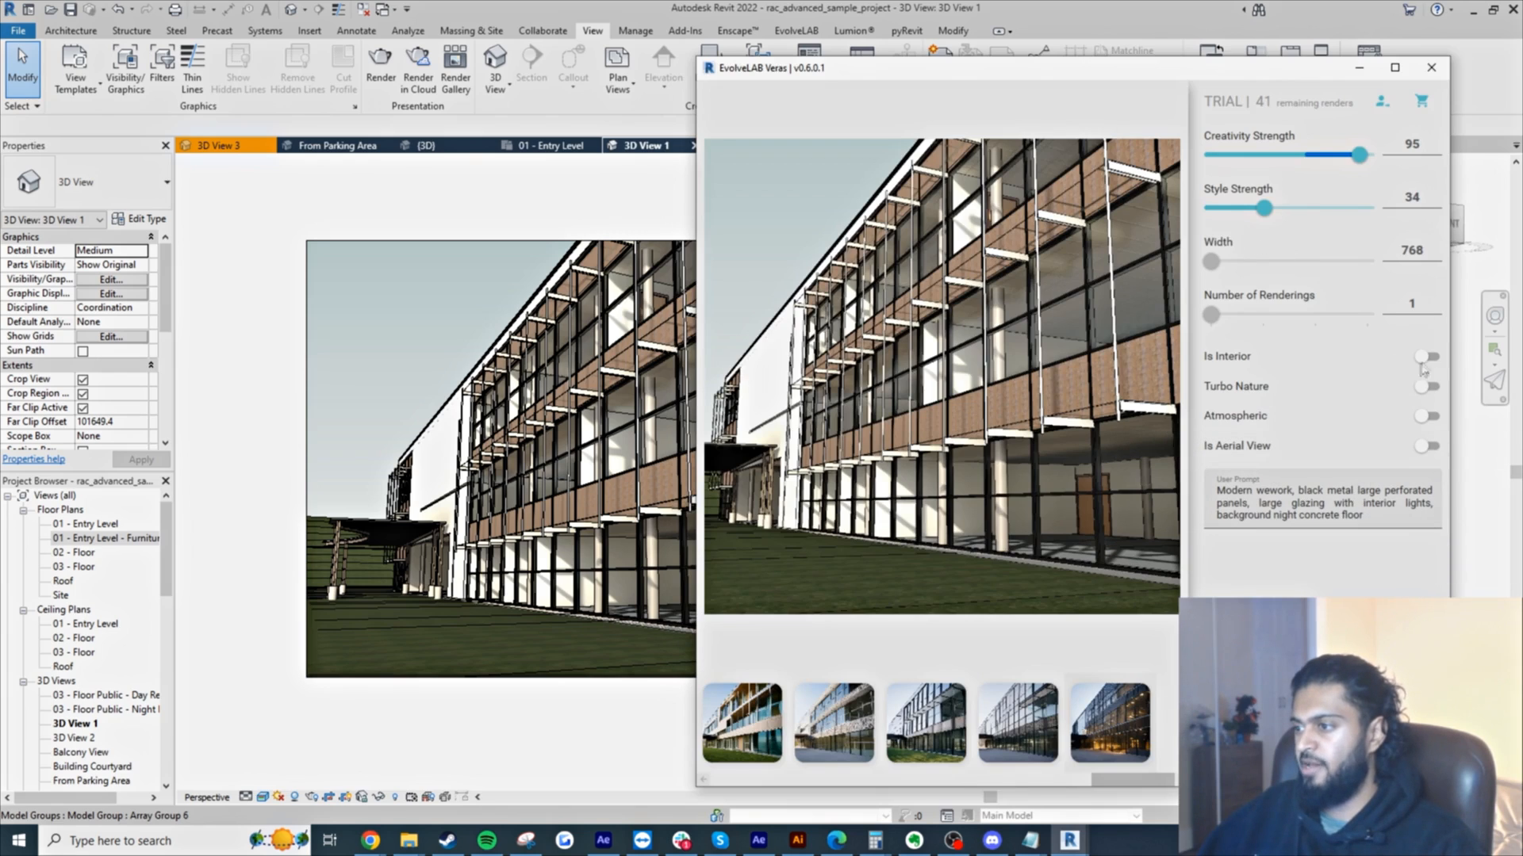
{"action": "left_click", "coordinate": [1429, 417]}
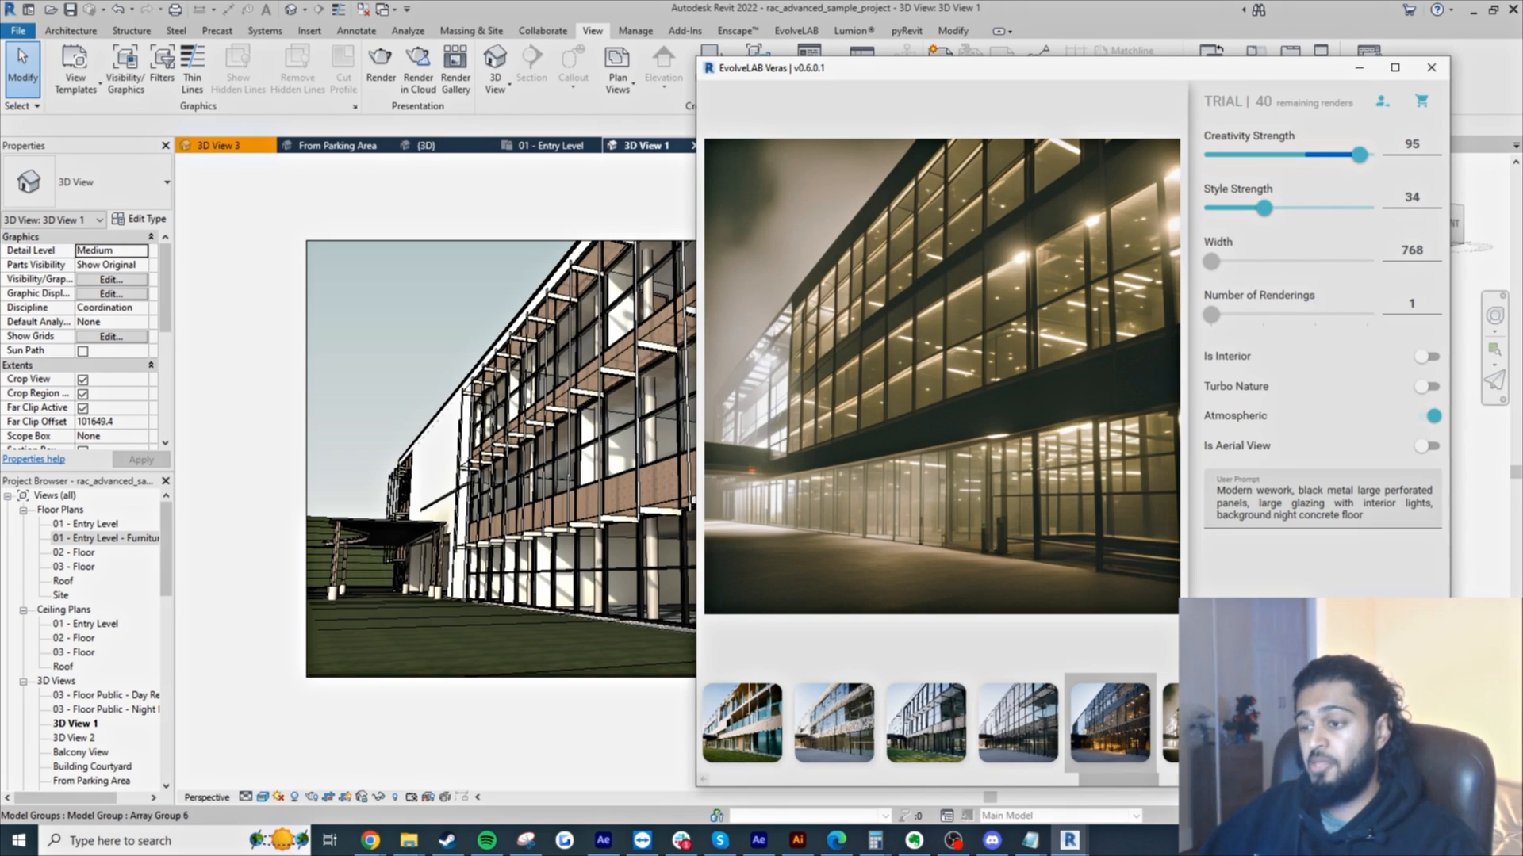
- Compare the atmospheric render with the earlier night and daytime facade renders in the image history
{"action": "left_click_drag", "start_coordinate": [1092, 784], "coordinate": [1156, 777]}
{"action": "left_click", "coordinate": [1032, 720]}
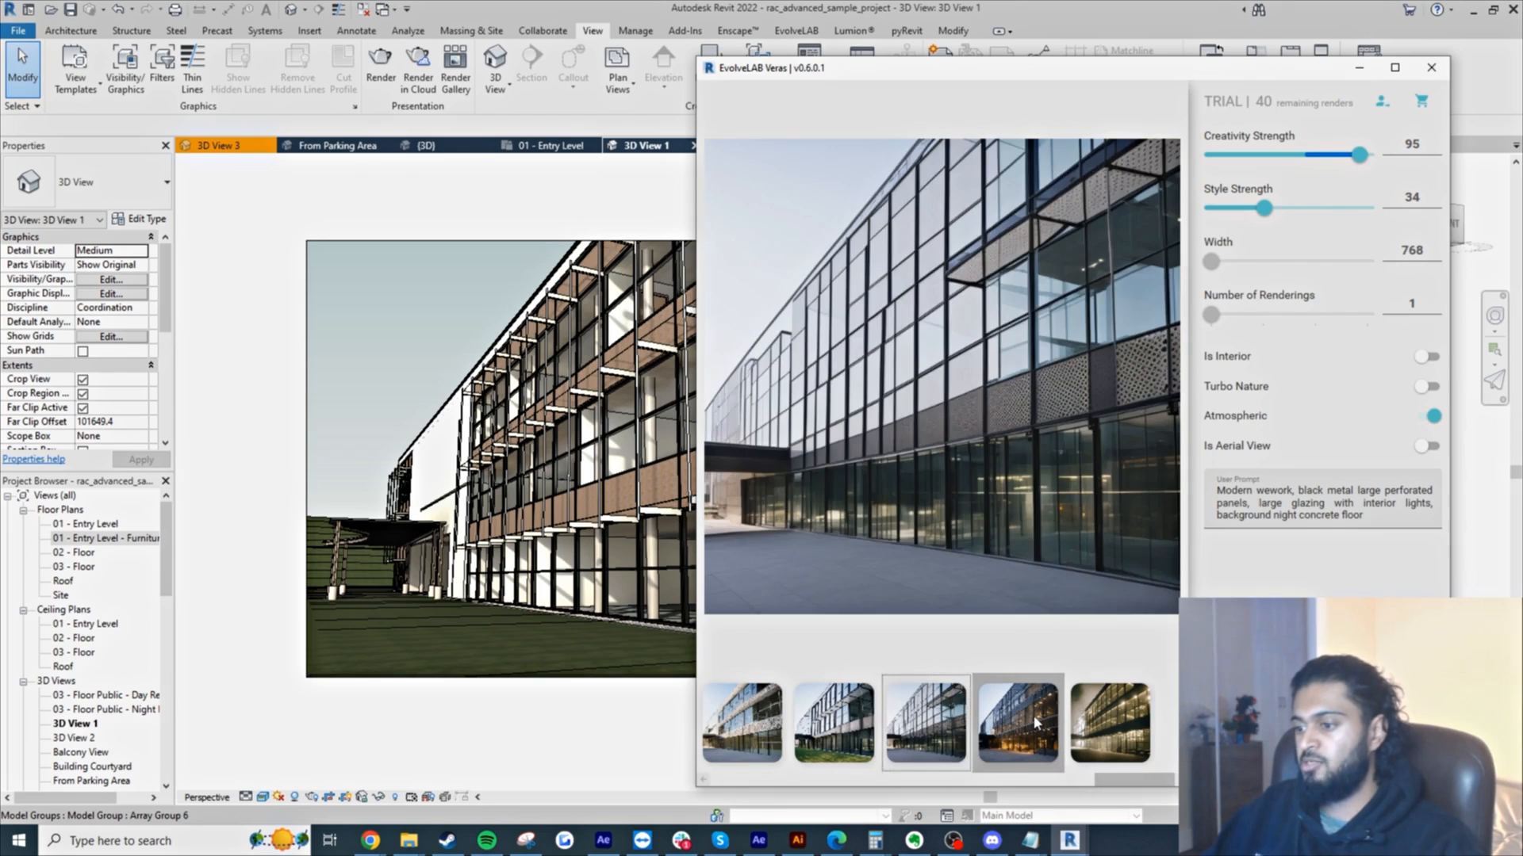
{"action": "key", "text": "Right"}
{"action": "key", "text": "Left"}
{"action": "key", "text": "Right"}
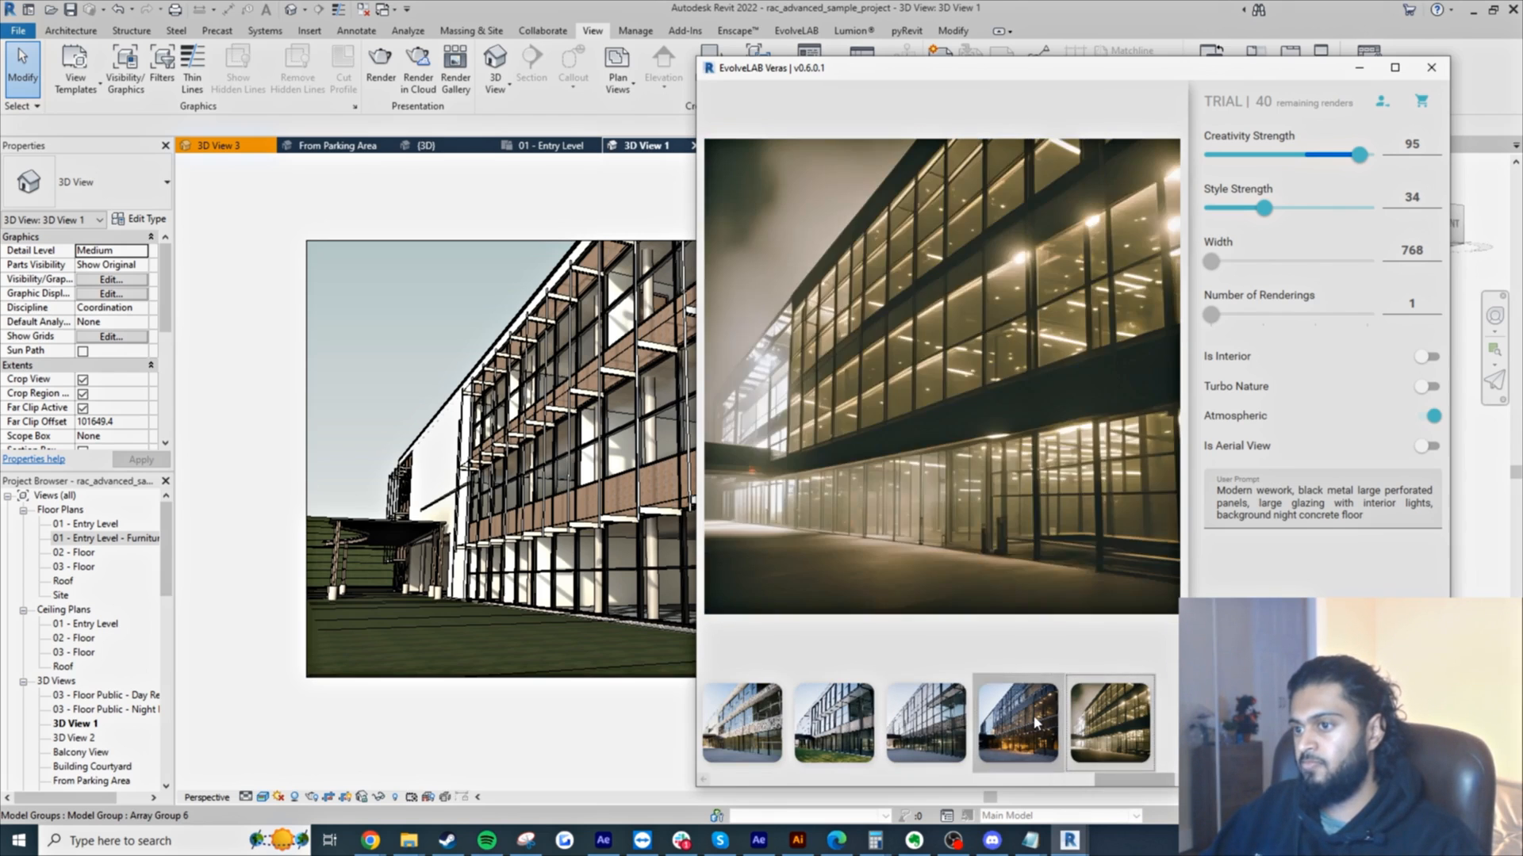
{"action": "key", "text": "Left"}
{"action": "key", "text": "Left"}
{"action": "key", "text": "Right"}
{"action": "key", "text": "Right"}
{"action": "key", "text": "Left"}
{"action": "key", "text": "Left"}
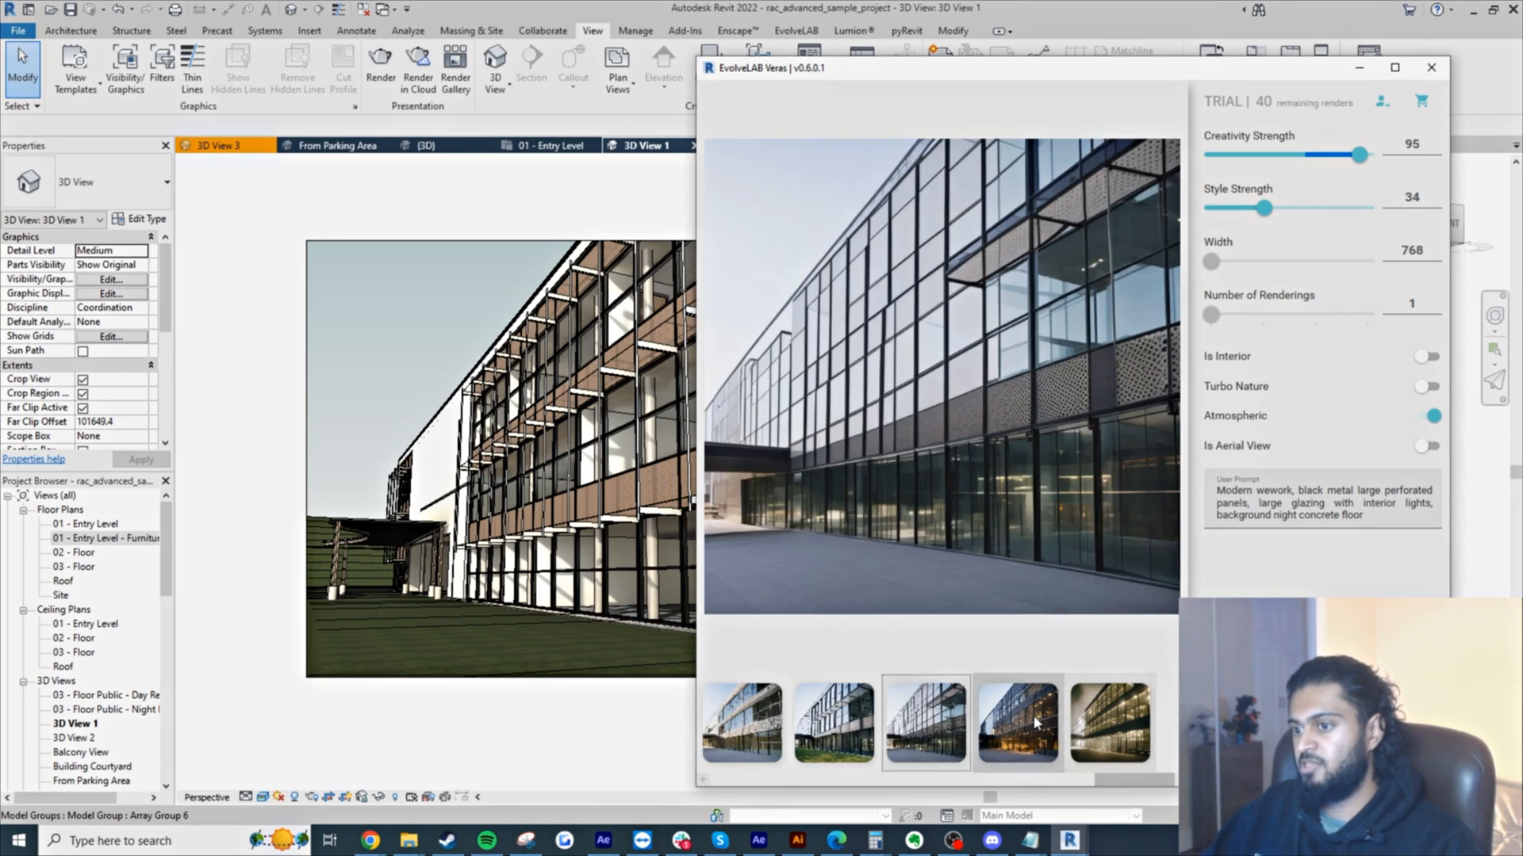
{"action": "key", "text": "Right"}
{"action": "key", "text": "Right"}
{"action": "key", "text": "Left"}
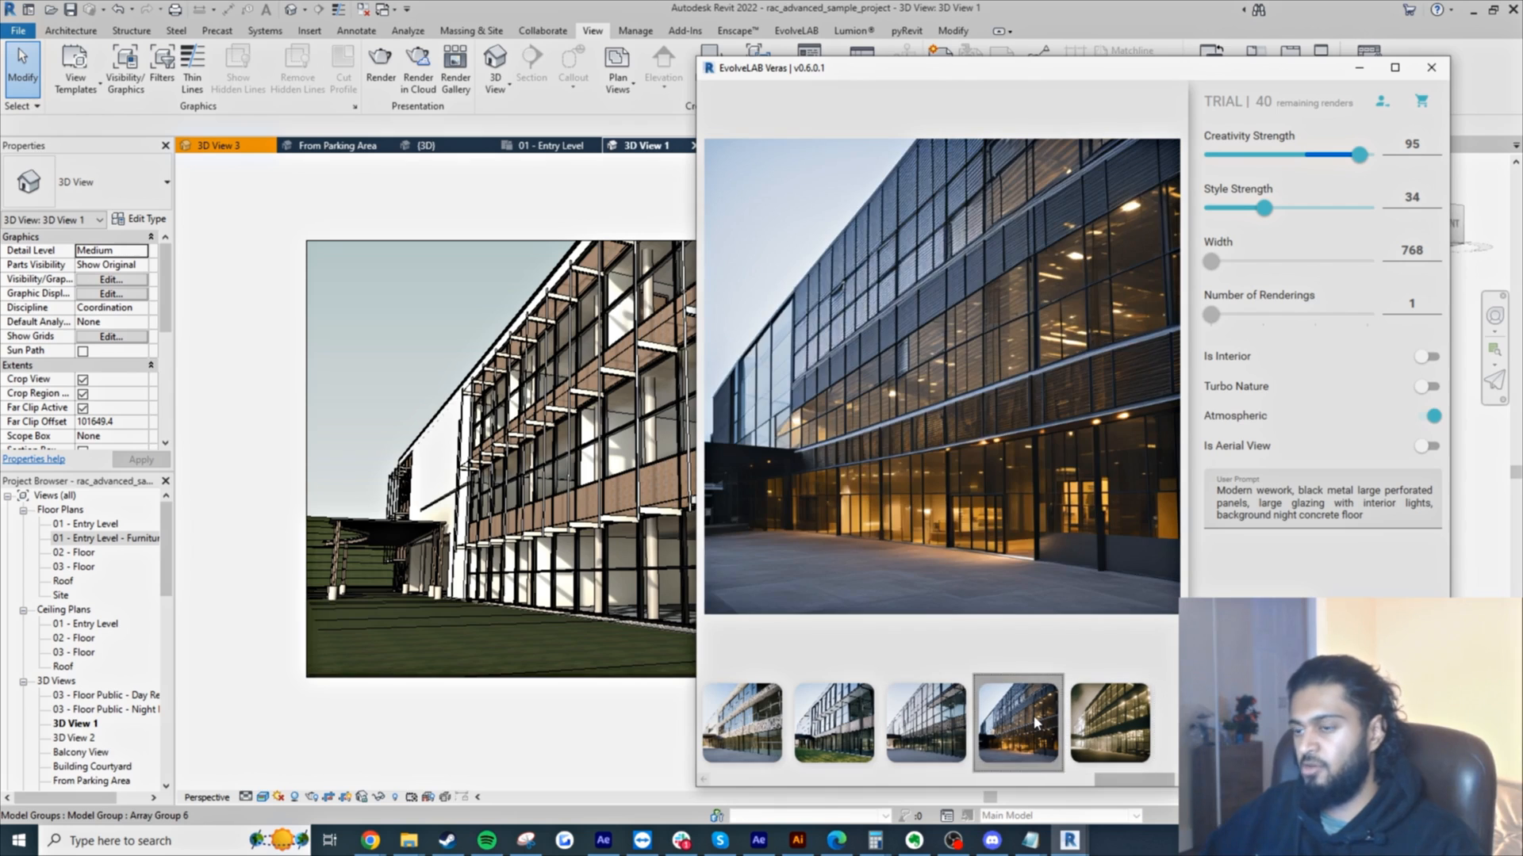
- Step back and forth through the facade renders in the image history and view the atmospheric one again
{"action": "key", "text": "Left"}
{"action": "key", "text": "Right"}
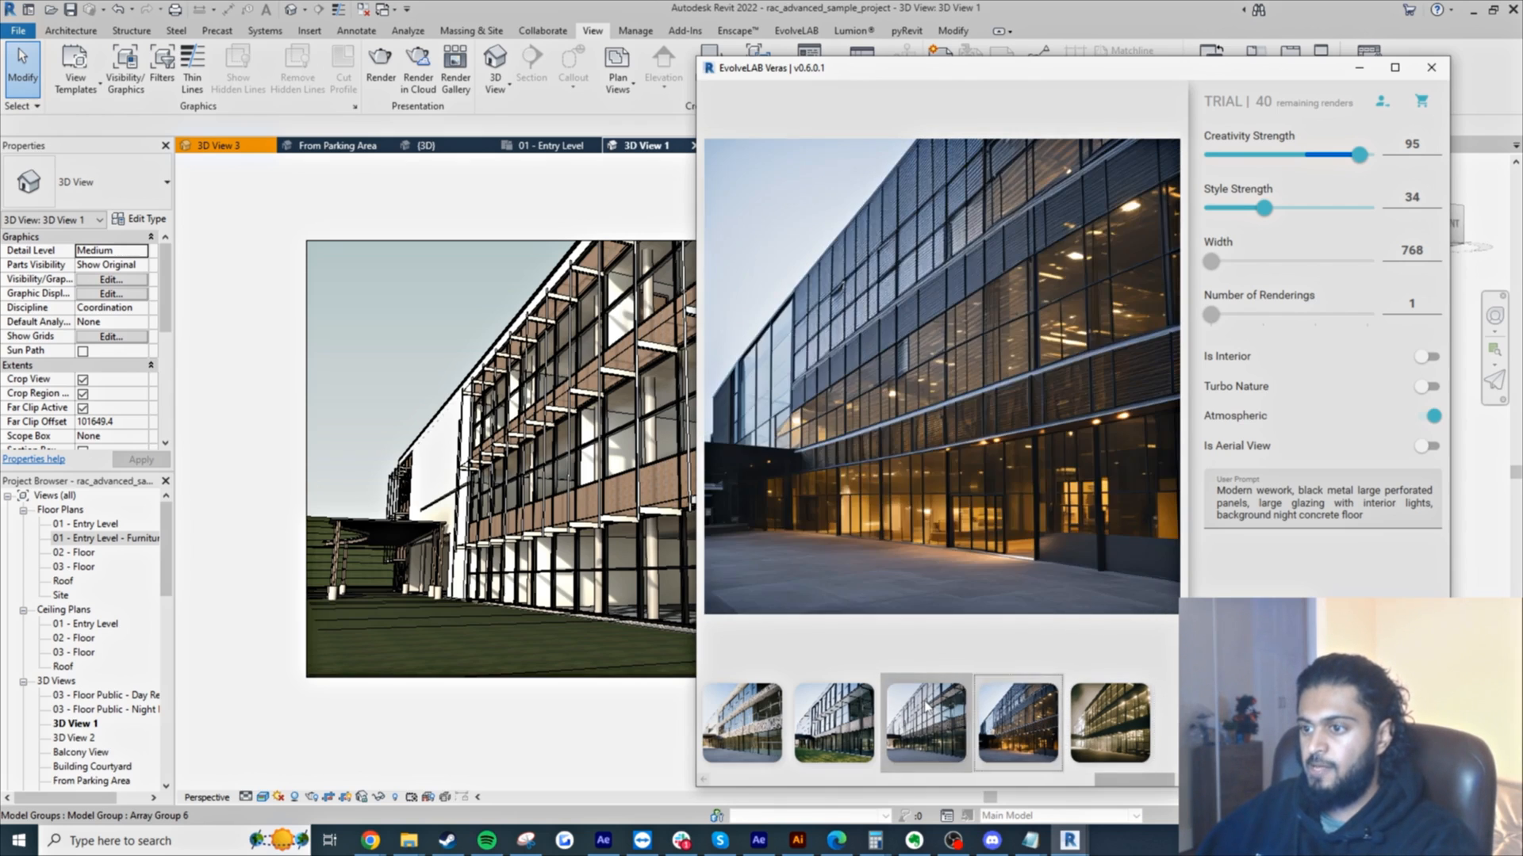
{"action": "key", "text": "Right"}
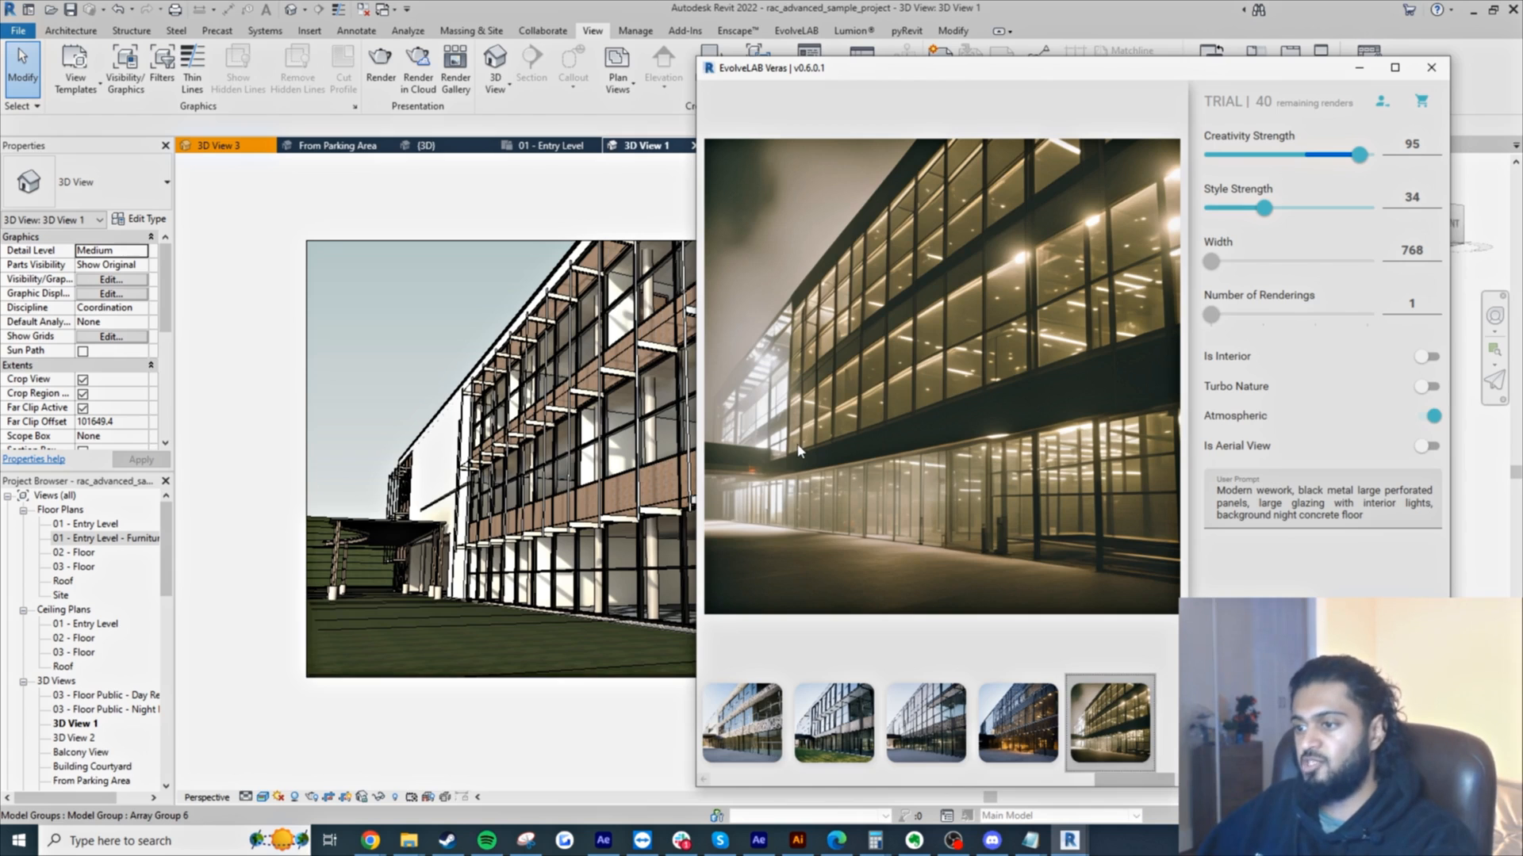
- Load the interior view 3D View 2 as the Revit preview in Veras, with Atmospheric off and Is Interior on
{"action": "left_click", "coordinate": [1360, 67]}
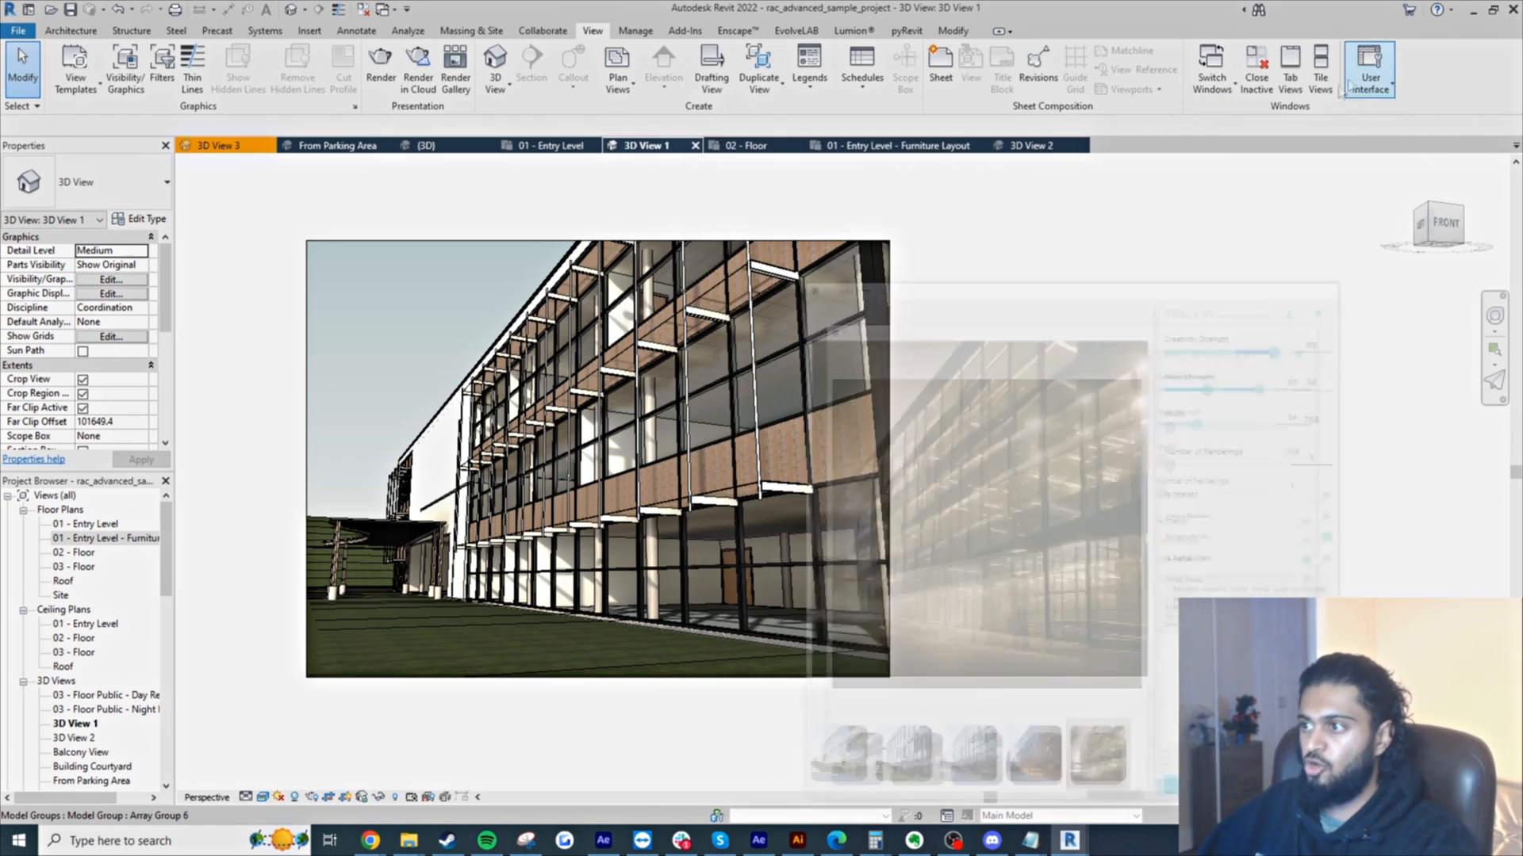
{"action": "left_click", "coordinate": [1037, 147]}
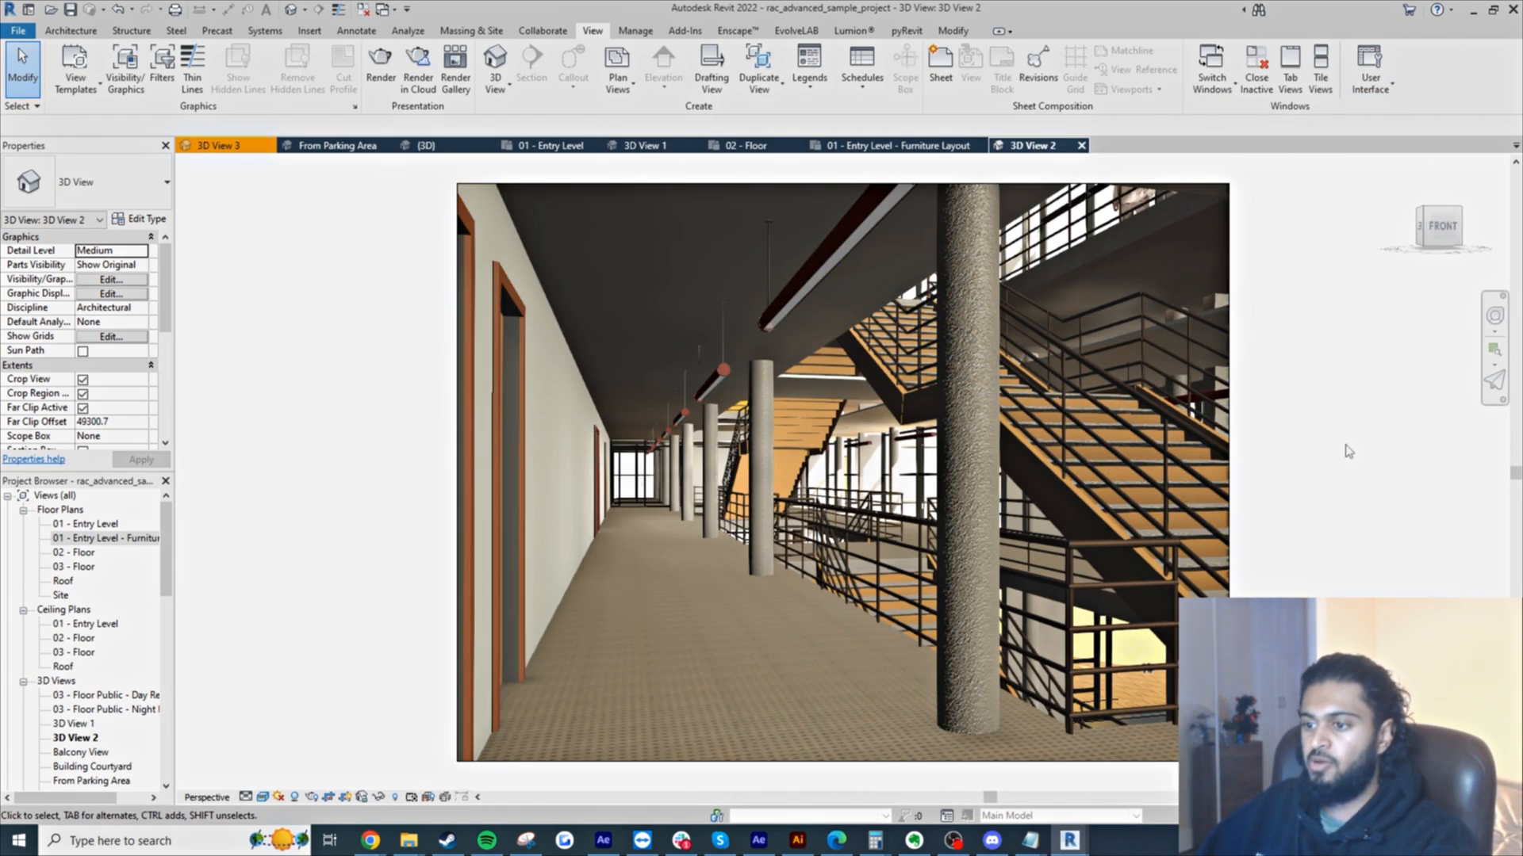
{"action": "mouse_move", "coordinate": [1086, 842]}
{"action": "left_click", "coordinate": [1132, 781]}
{"action": "right_click", "coordinate": [962, 485]}
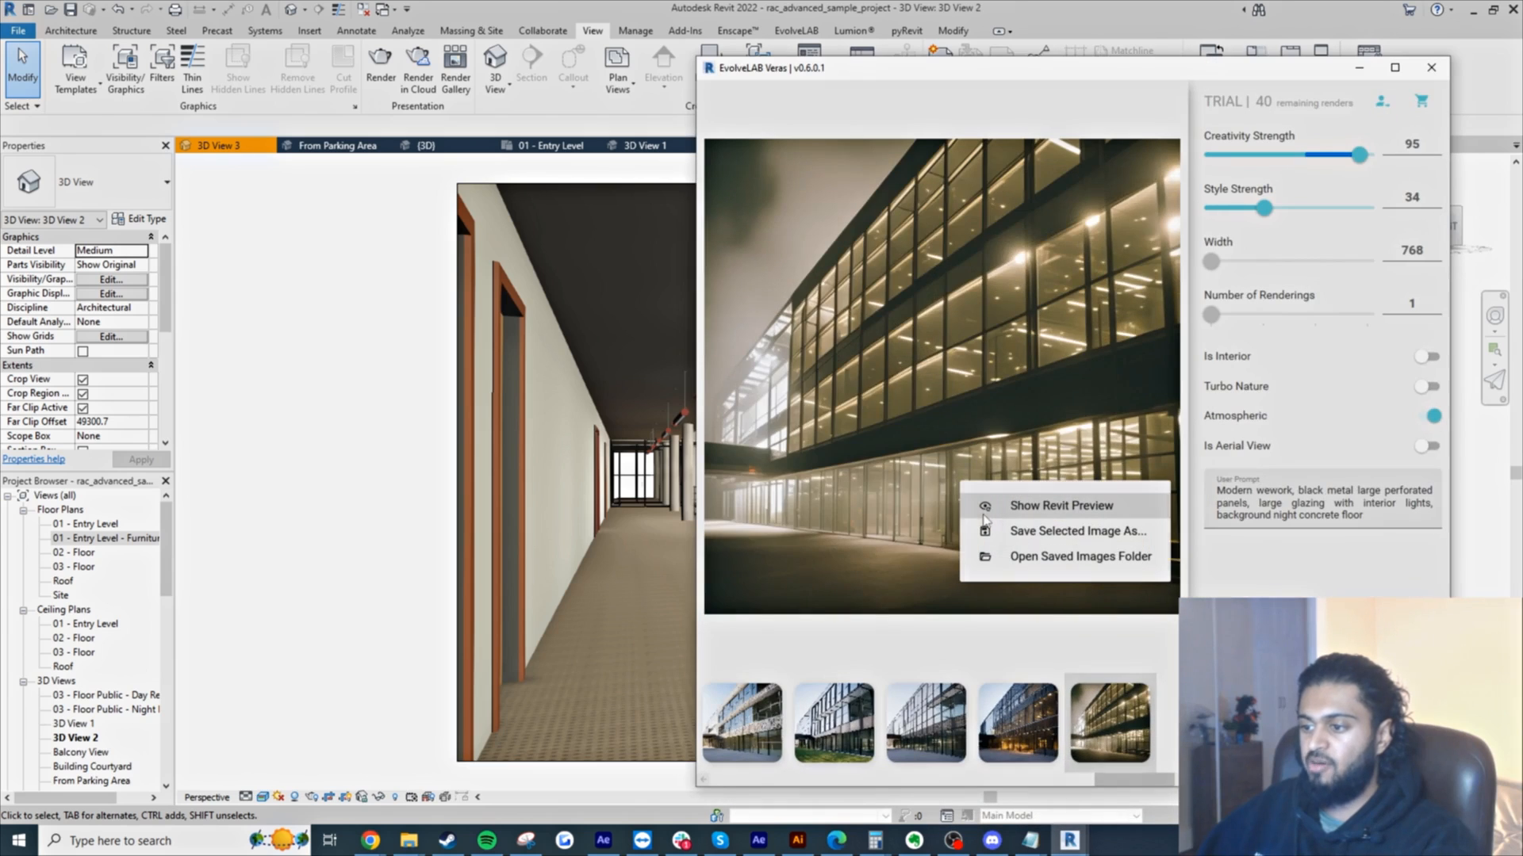
{"action": "left_click", "coordinate": [991, 506]}
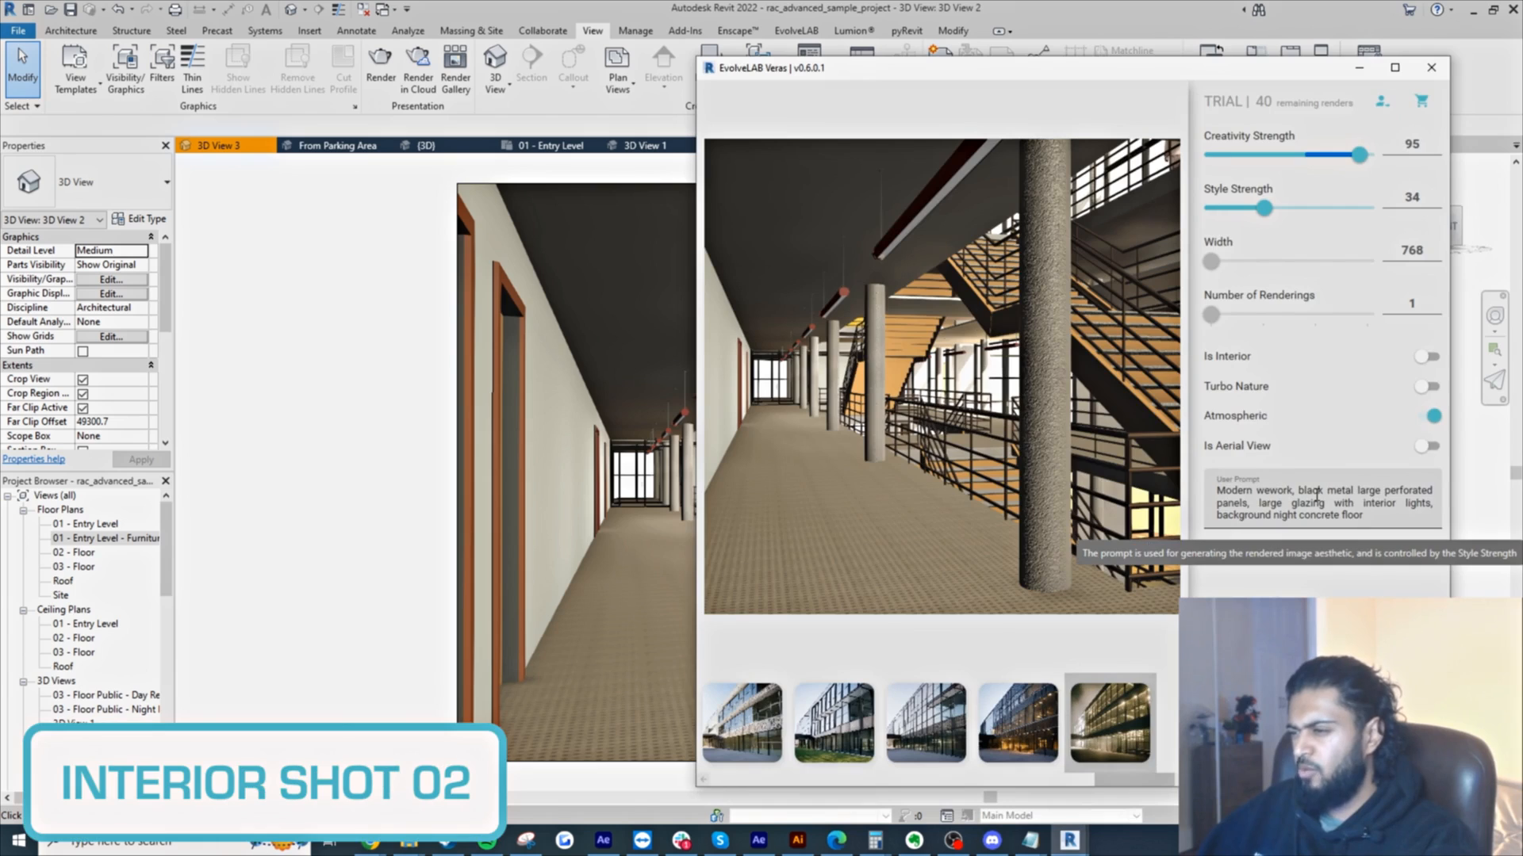
{"action": "left_click", "coordinate": [1432, 416]}
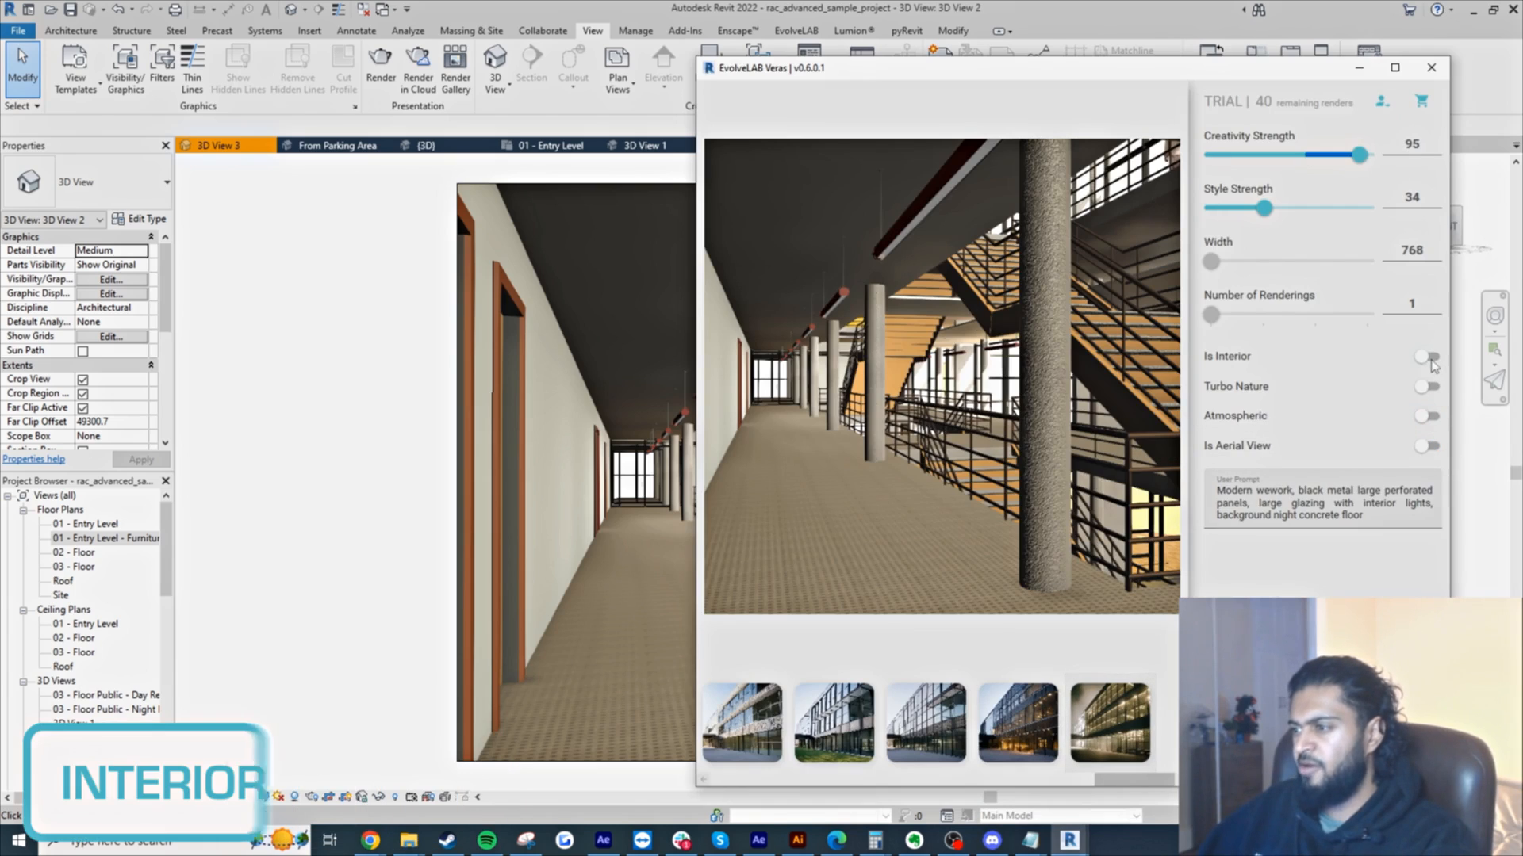
{"action": "left_click", "coordinate": [1432, 358]}
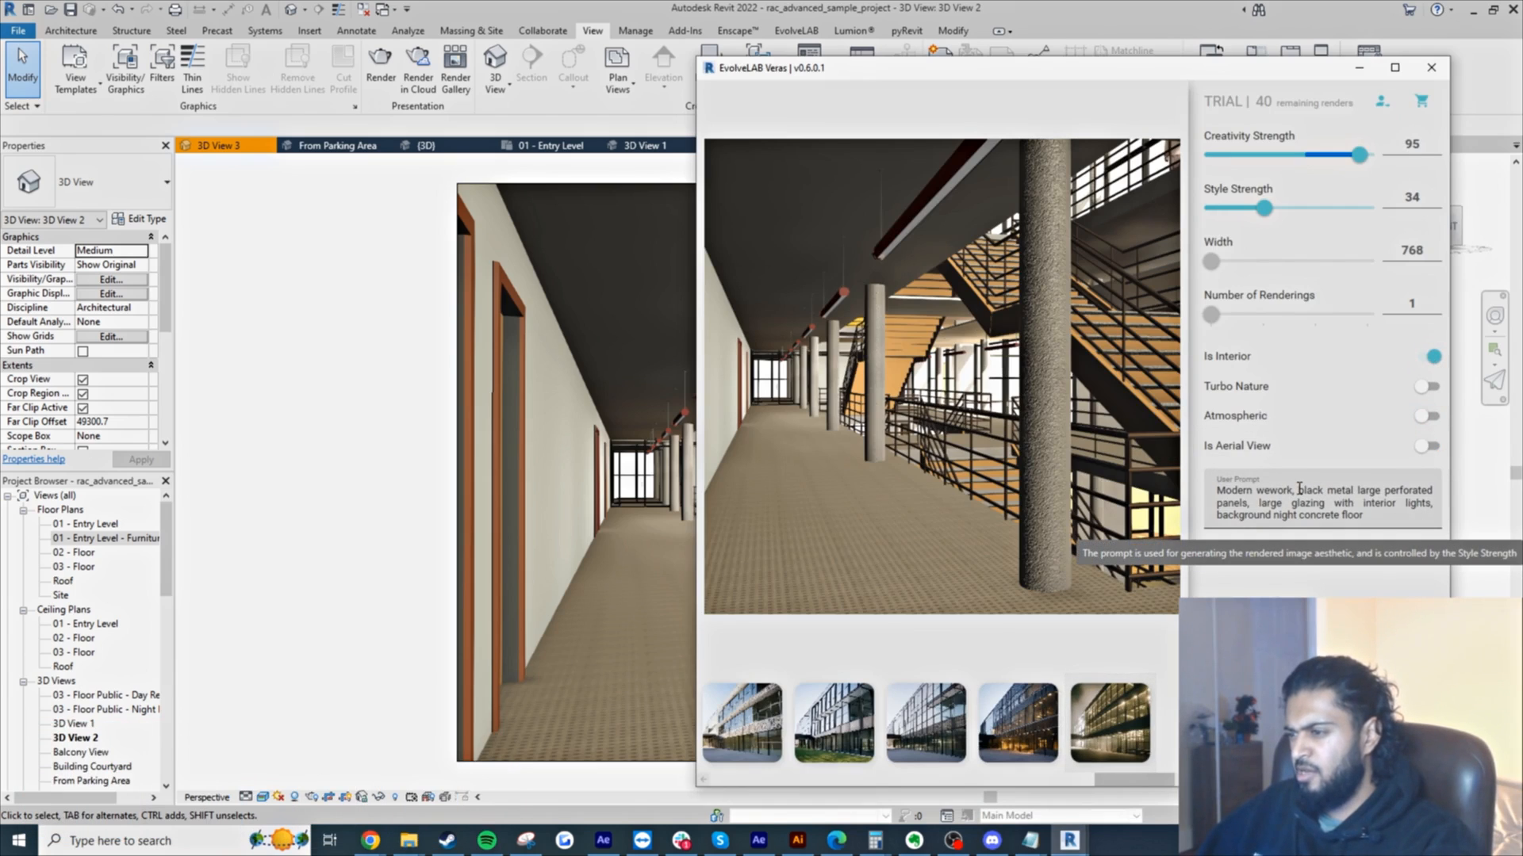
- Replace "black metal large perforated panels" in the prompt with "timber flooring, concrete columns"
{"action": "left_click_drag", "start_coordinate": [1298, 489], "coordinate": [1245, 503]}
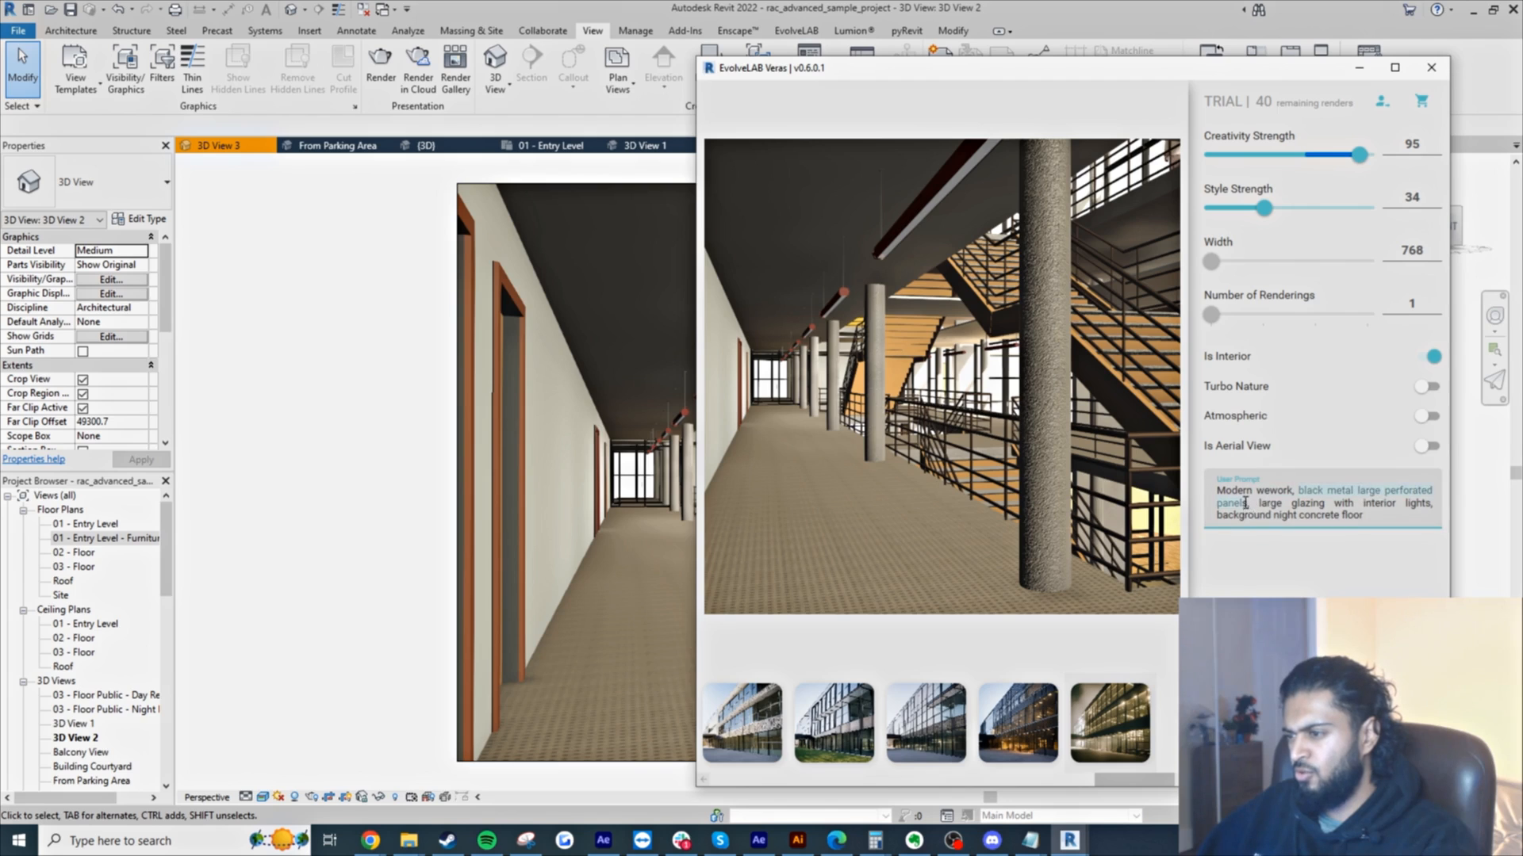
{"action": "key", "text": "BackSpace"}
{"action": "key", "text": "BackSpace"}
{"action": "key", "text": "BackSpace"}
{"action": "key", "text": "BackSpace"}
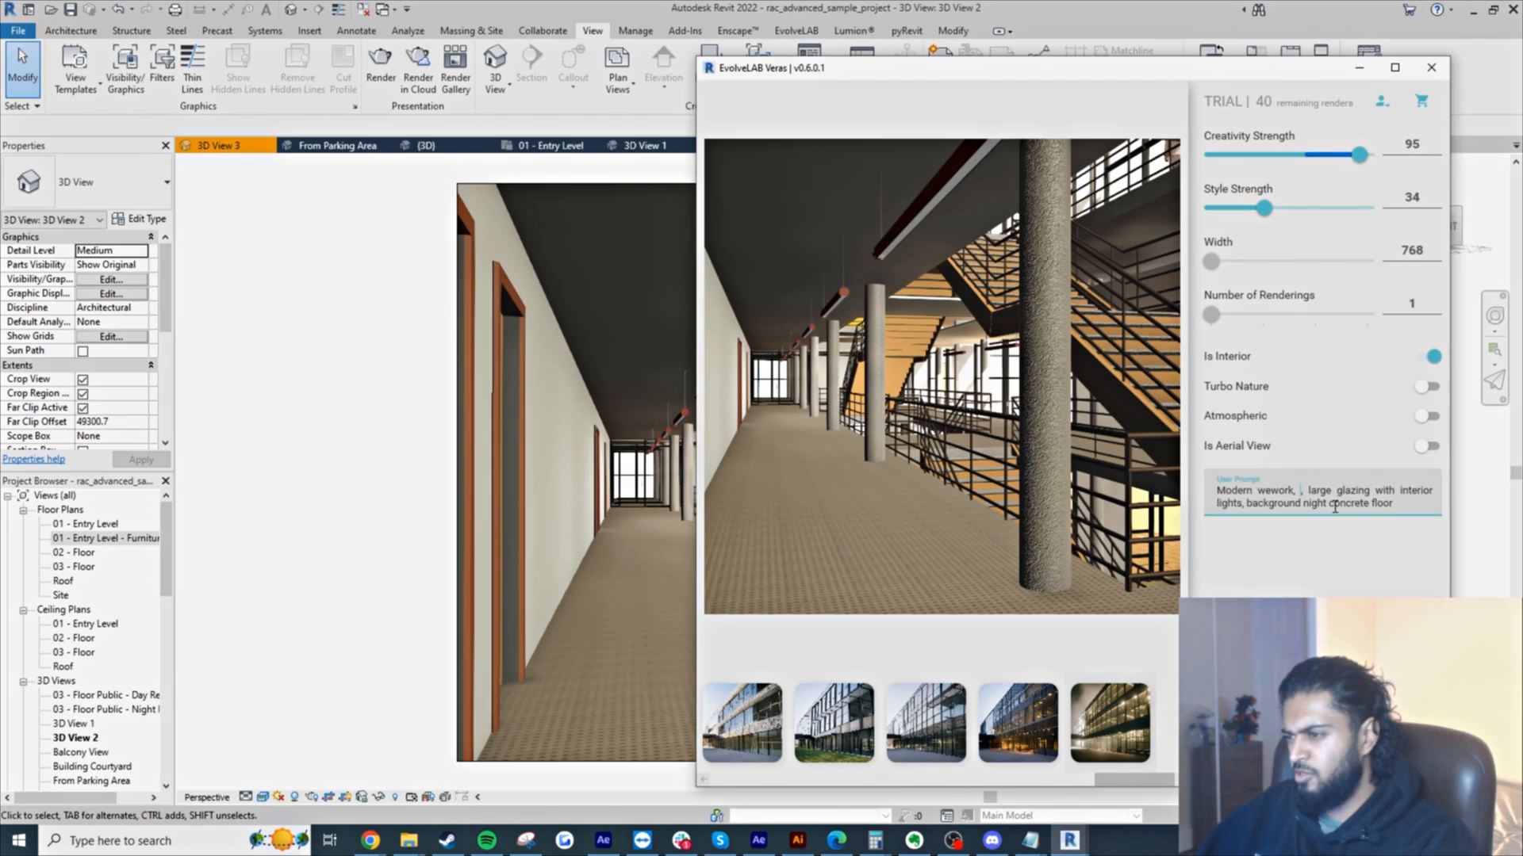
{"action": "type", "text": ", "}
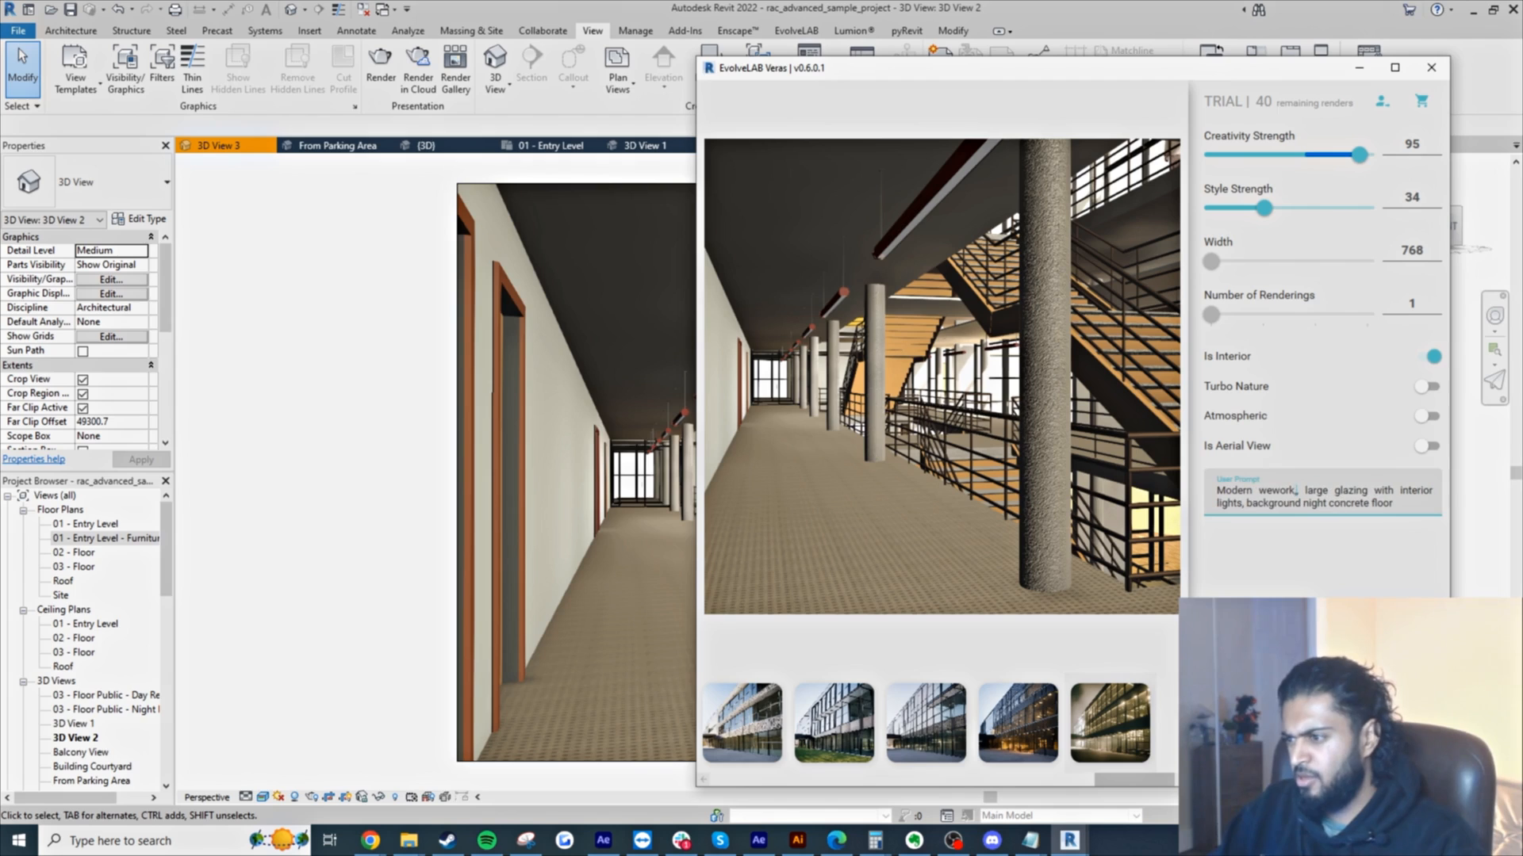
{"action": "type", "text": "timber flooring"}
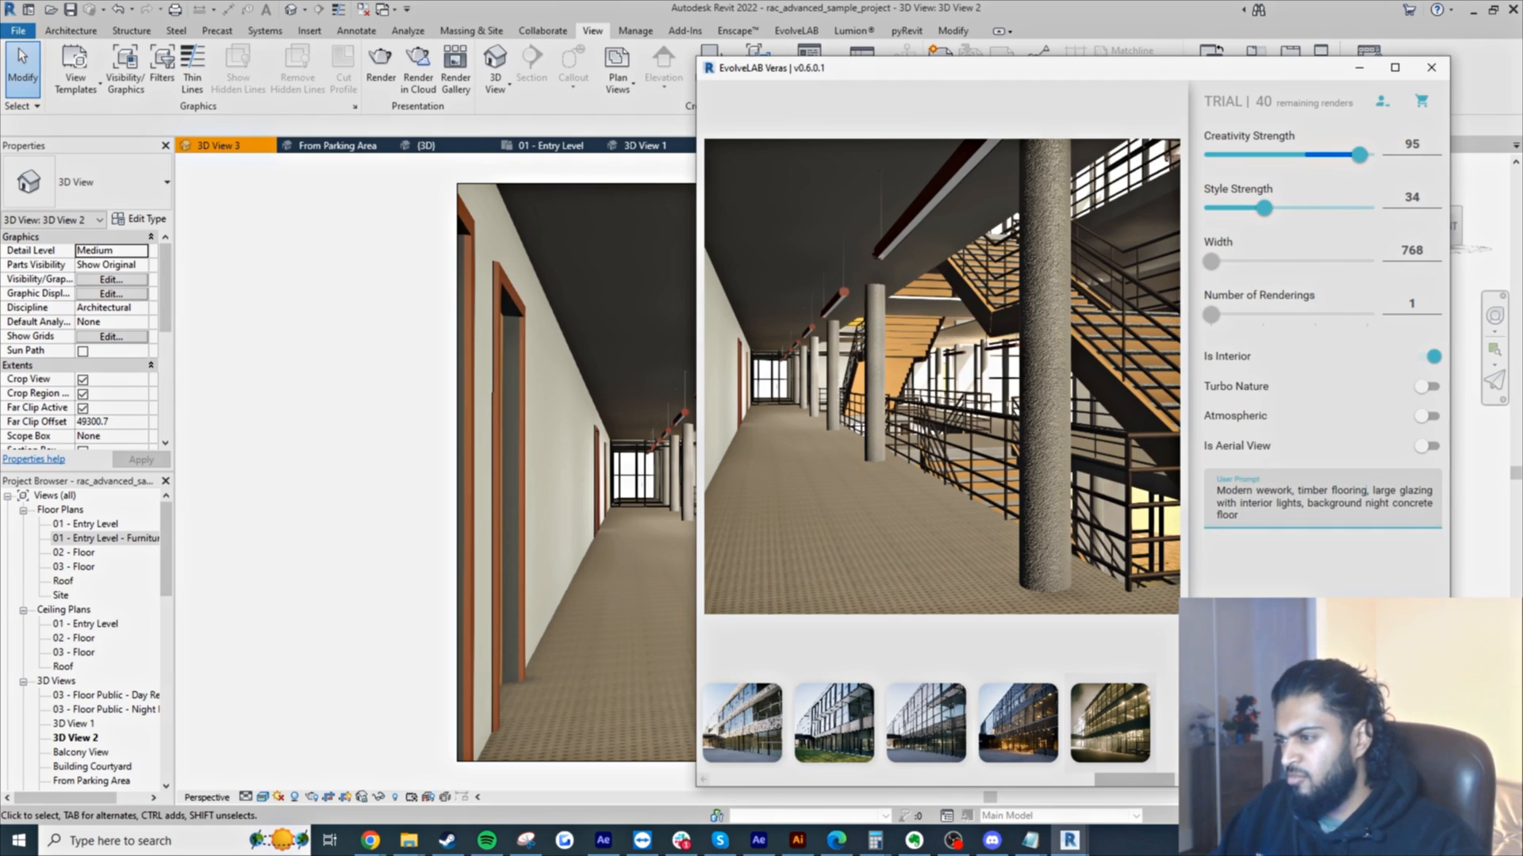
{"action": "type", "text": ", conc"}
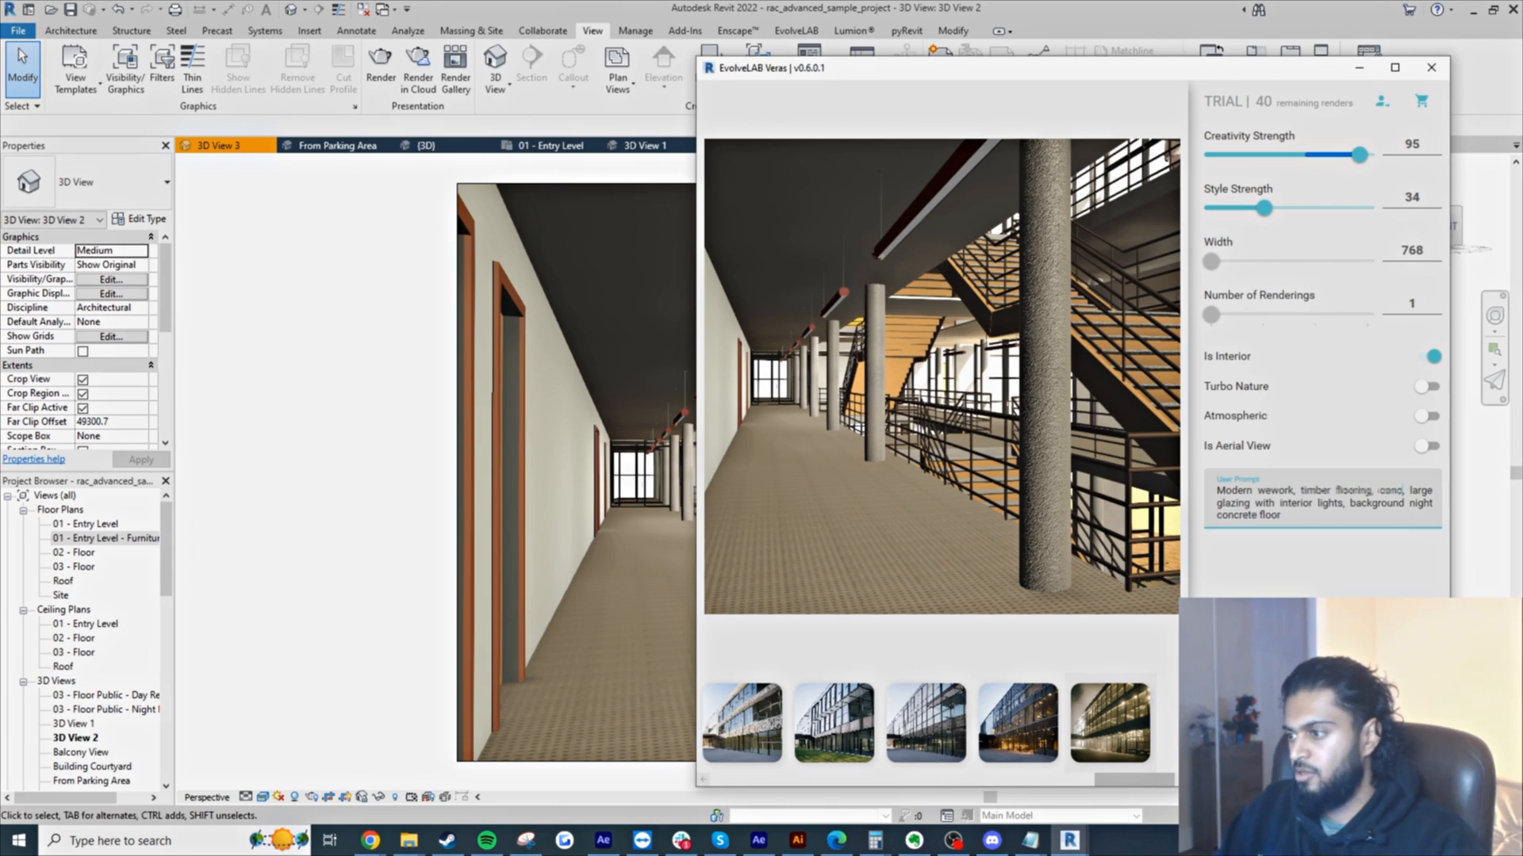
{"action": "type", "text": "rete columns"}
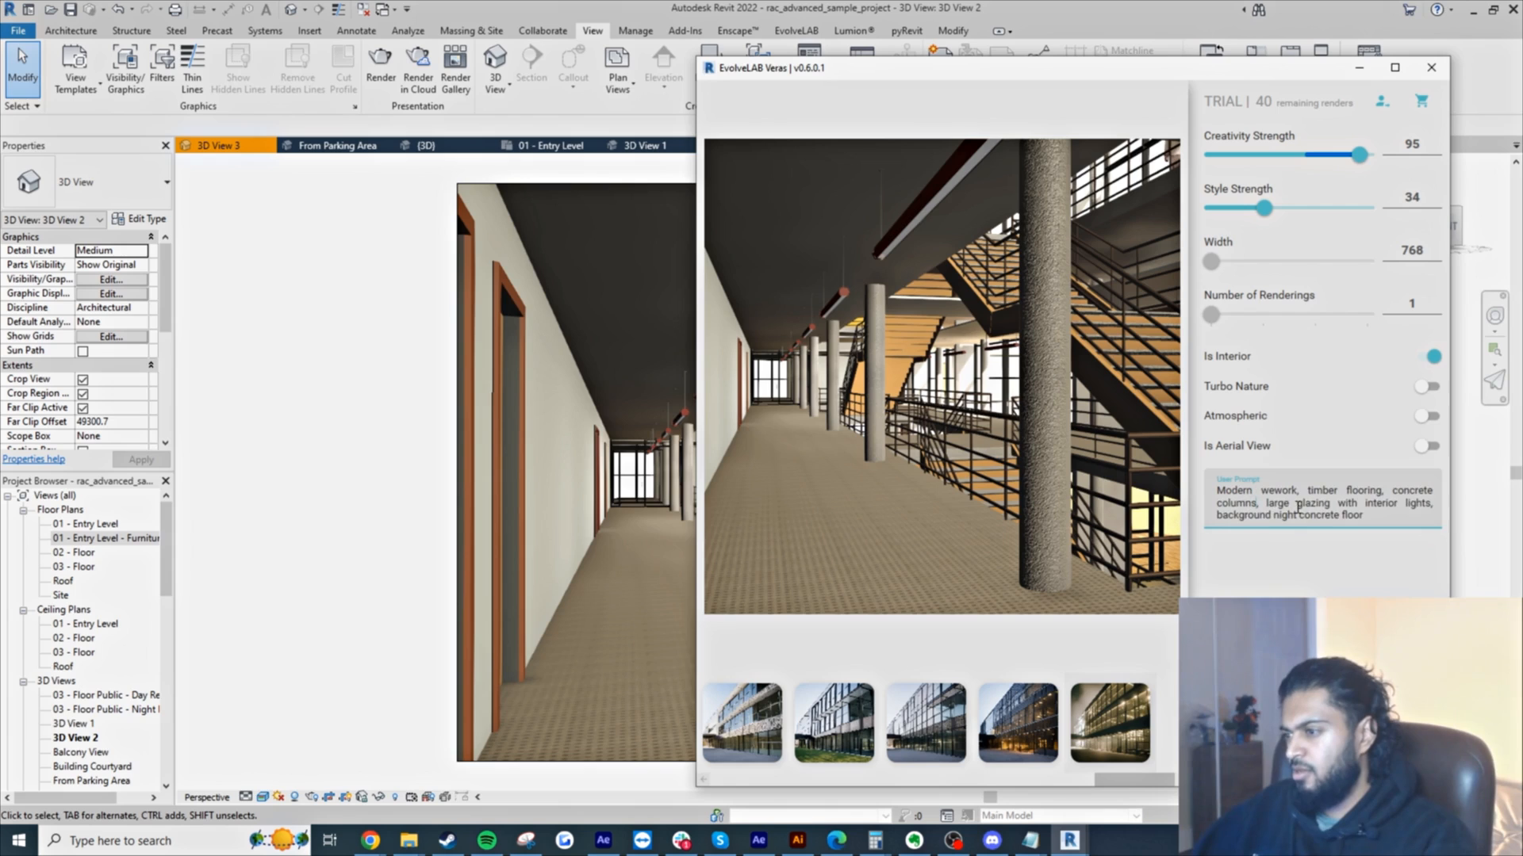
- Remove "background night concrete floor" from the end of the prompt and render the interior view
{"action": "left_click_drag", "start_coordinate": [1364, 515], "coordinate": [1219, 524]}
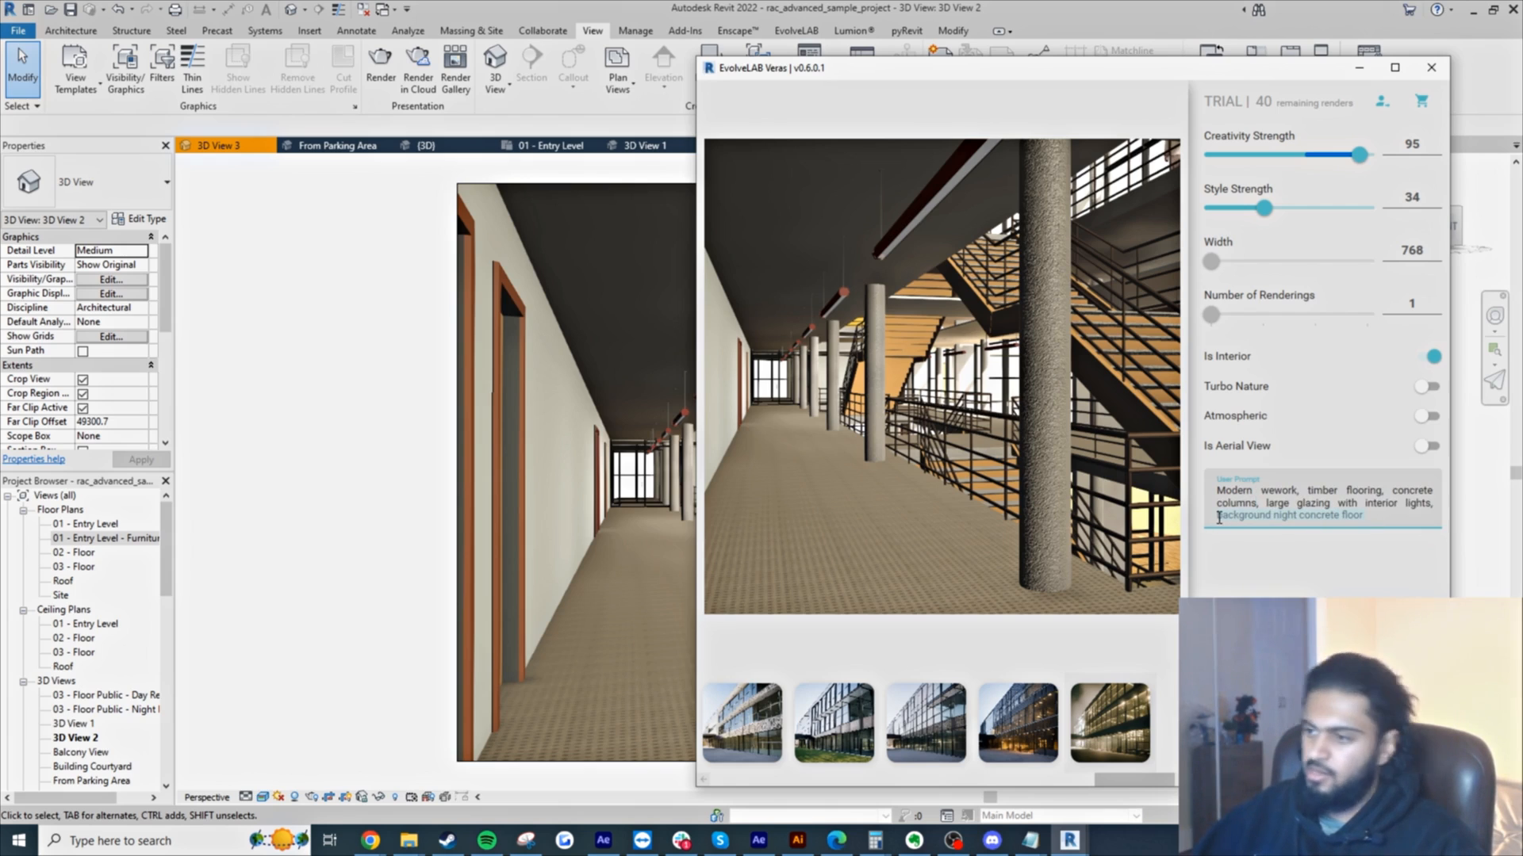
{"action": "key", "text": "BackSpace"}
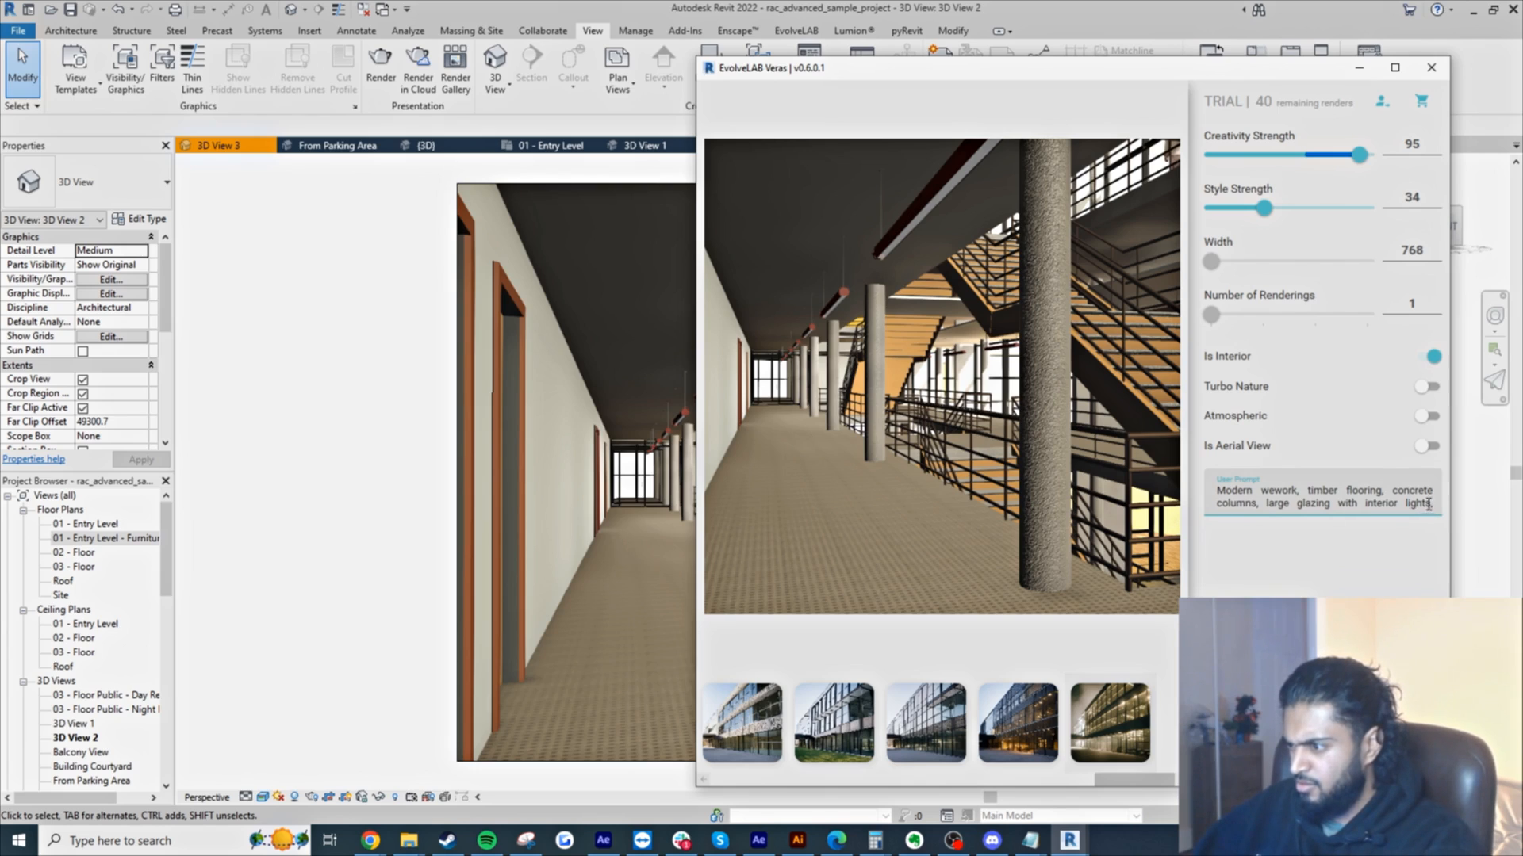
{"action": "left_click", "coordinate": [1373, 560]}
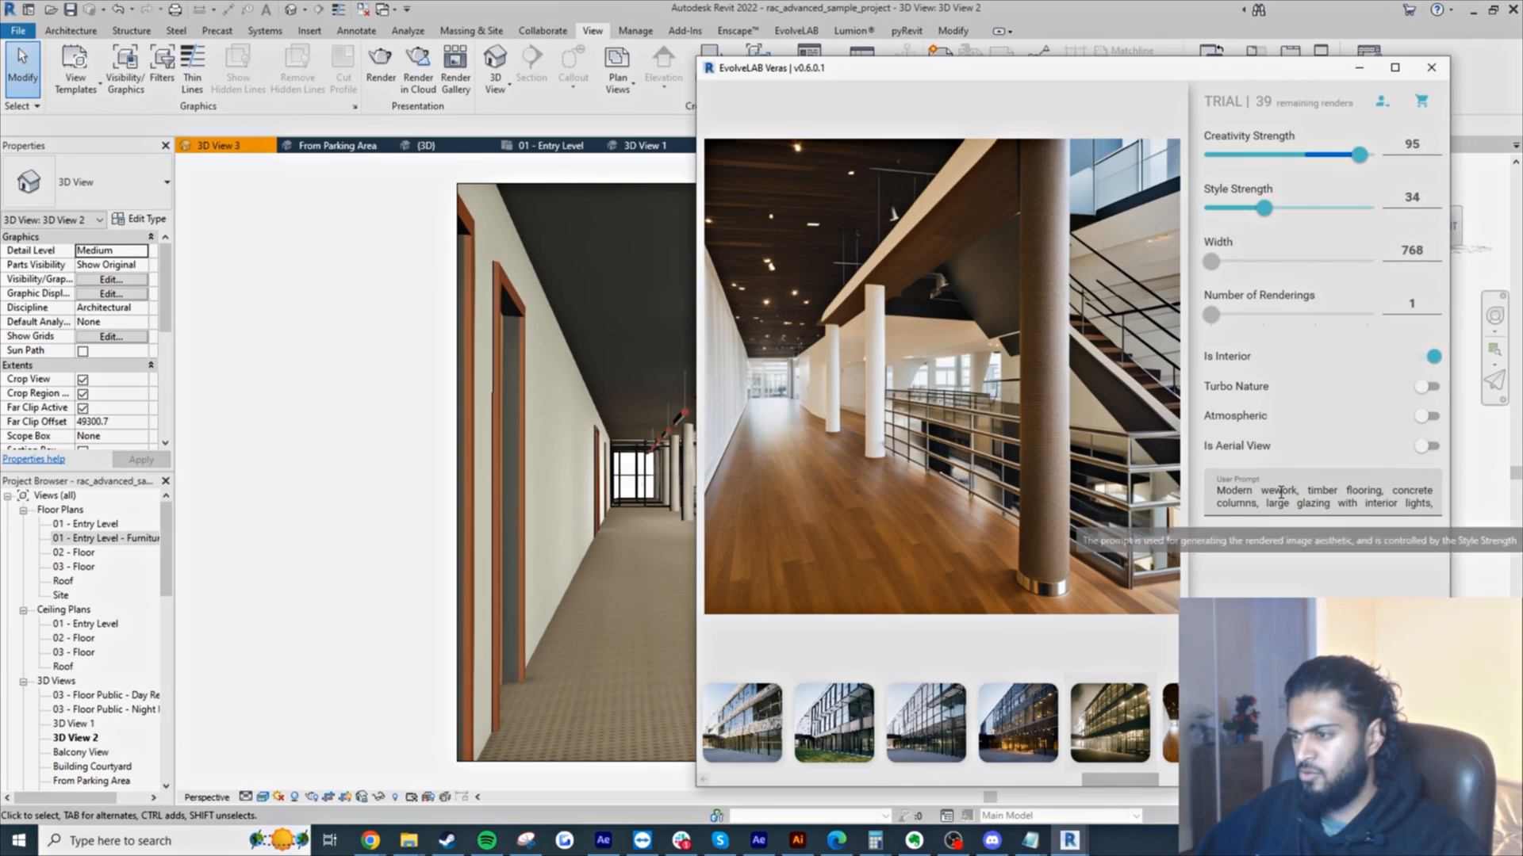
- Replace the prompt with "Modern office, dark timber floor, white walls, brass metal finish, summer lighting background" and render the interior view
{"action": "left_click", "coordinate": [1280, 492]}
{"action": "key", "text": "ctrl+a"}
{"action": "key", "text": "BackSpace"}
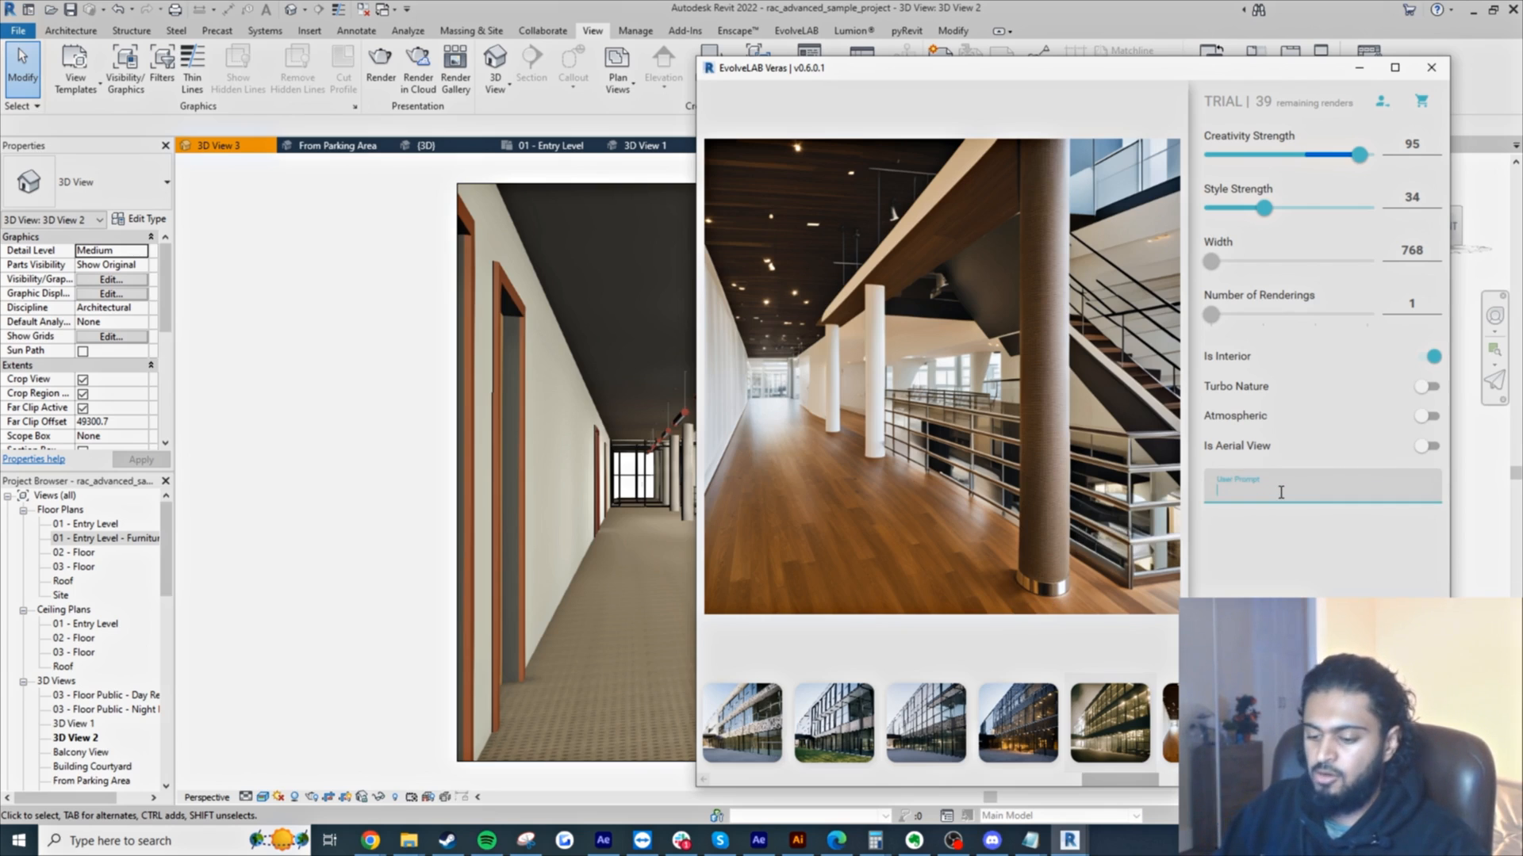
{"action": "type", "text": "Modern office, dark timber floor, white"}
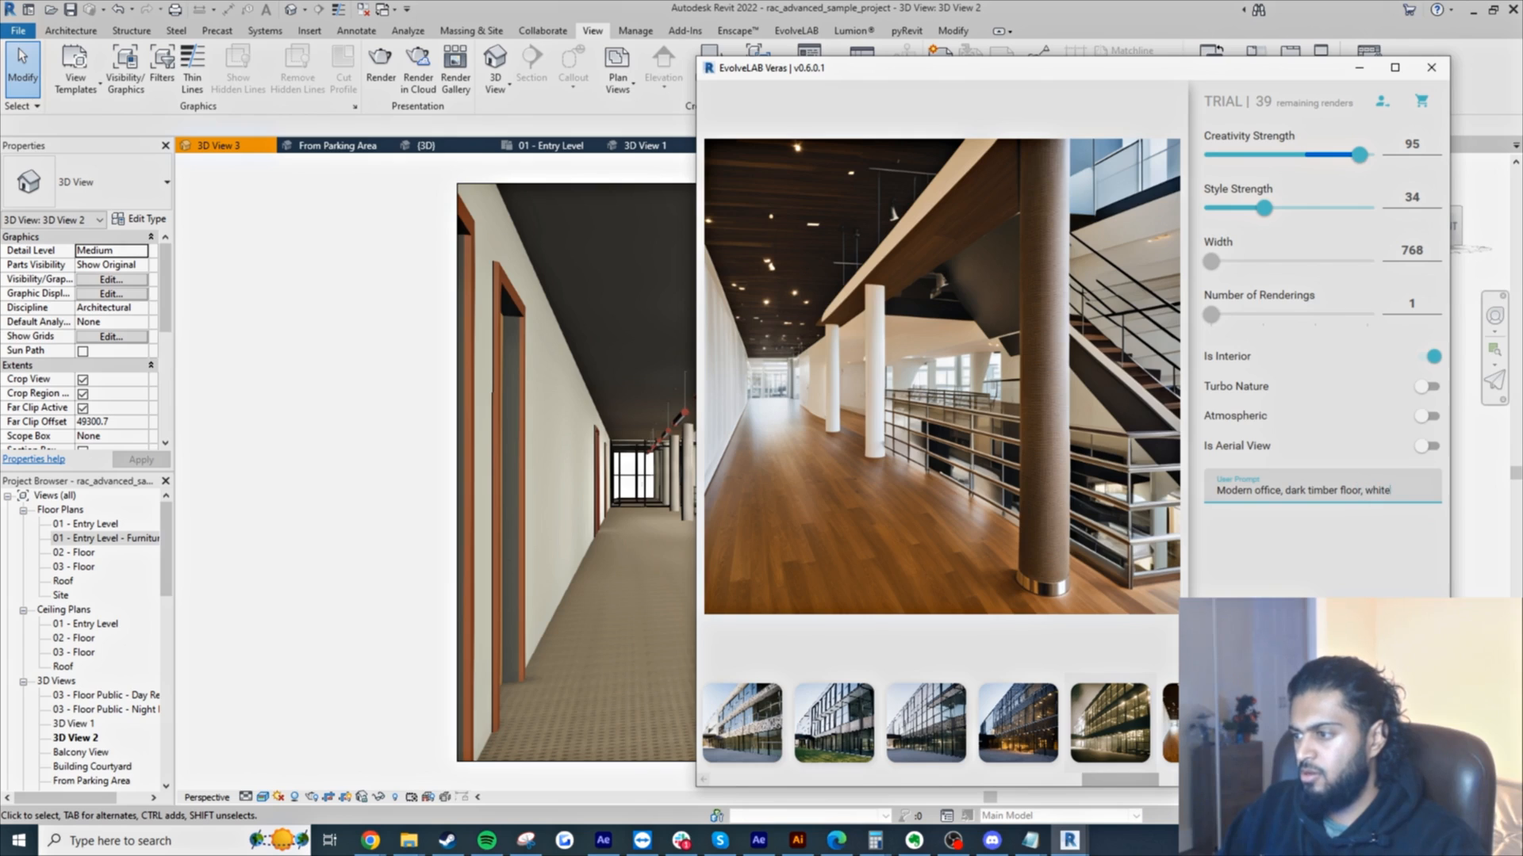
{"action": "type", "text": "brass metal finish, summer lighting background"}
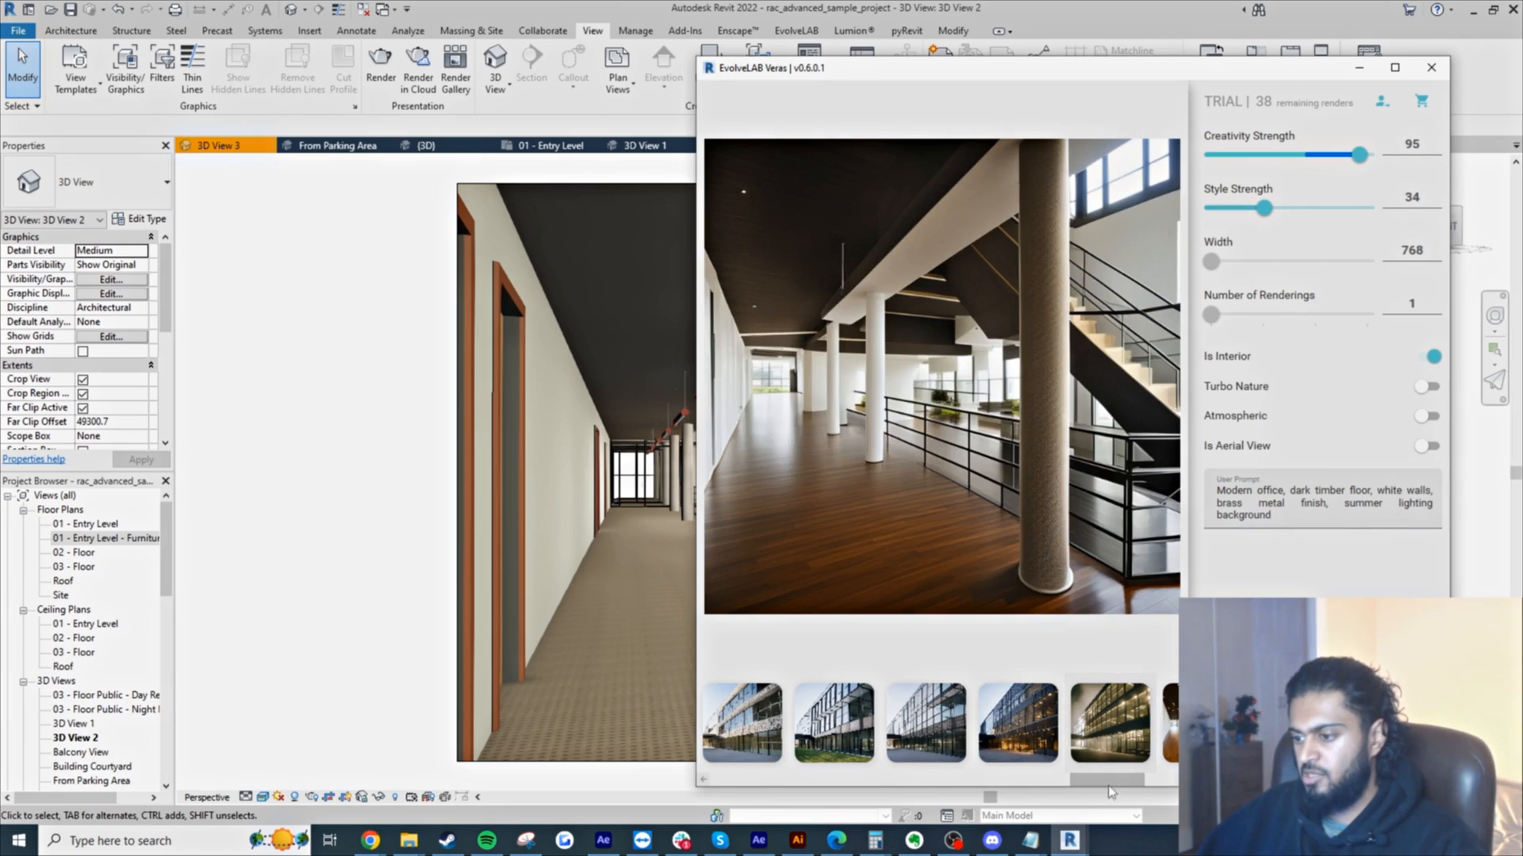
- Select the newest interior render in the image history and compare it with the Revit view behind the Veras window
{"action": "left_click_drag", "start_coordinate": [1108, 785], "coordinate": [1166, 786]}
{"action": "left_click", "coordinate": [1095, 730]}
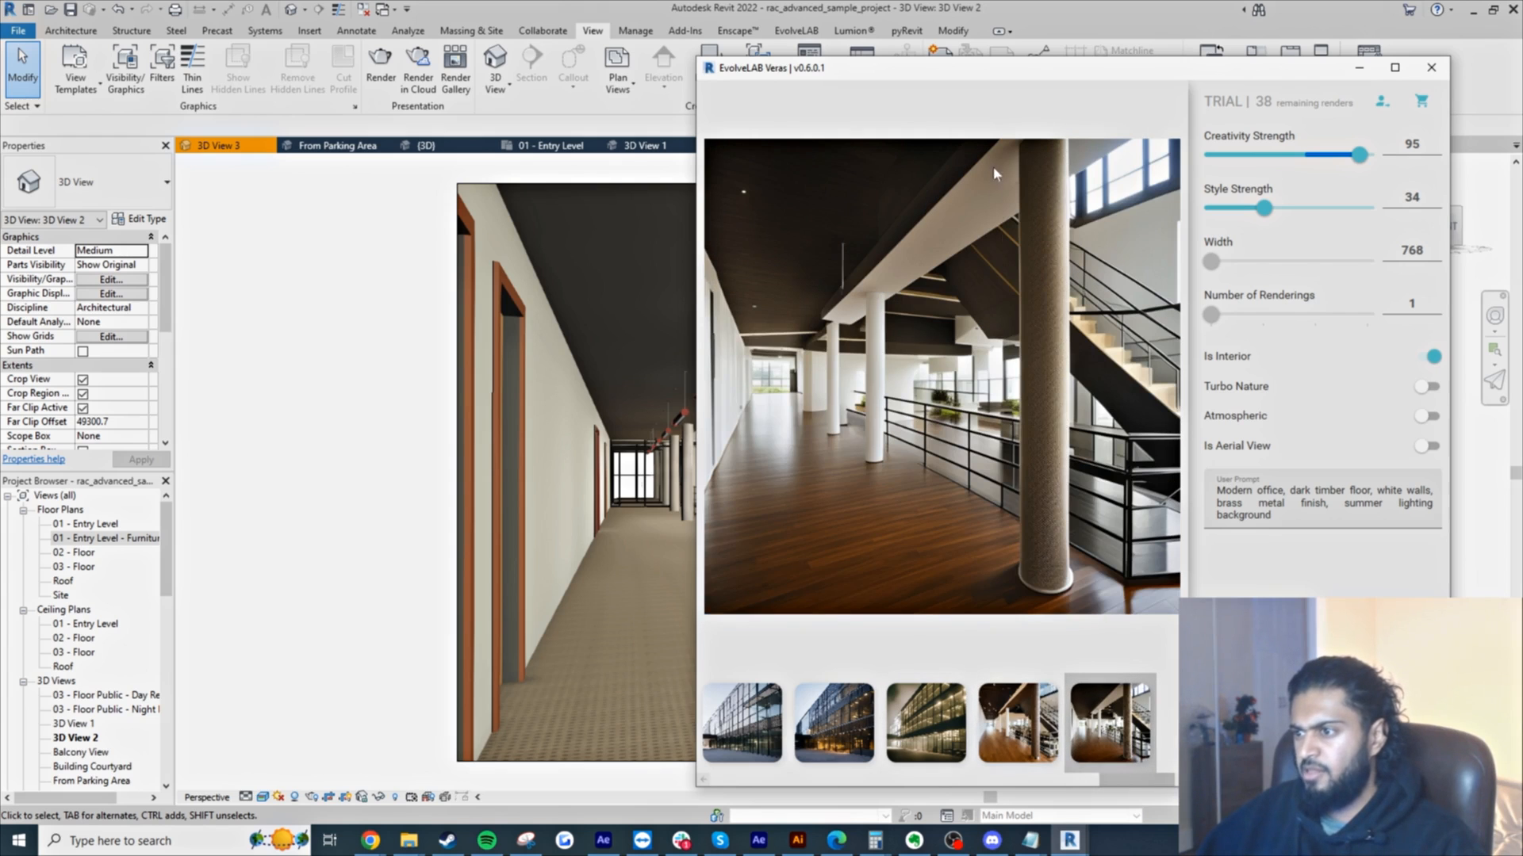
{"action": "left_click_drag", "start_coordinate": [1041, 81], "coordinate": [1356, 192]}
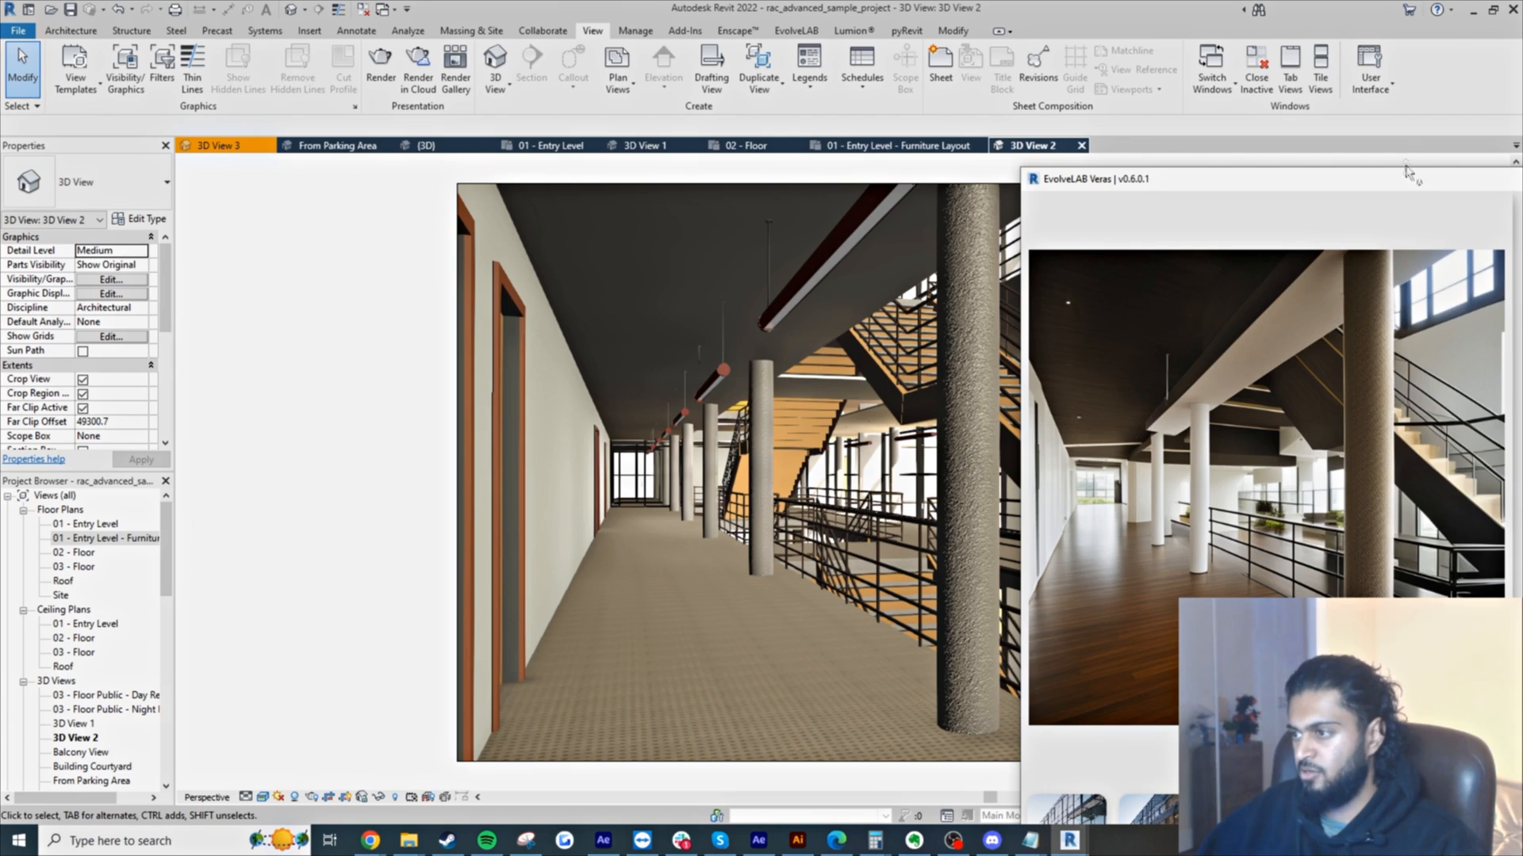
{"action": "left_click_drag", "start_coordinate": [1366, 188], "coordinate": [771, 168]}
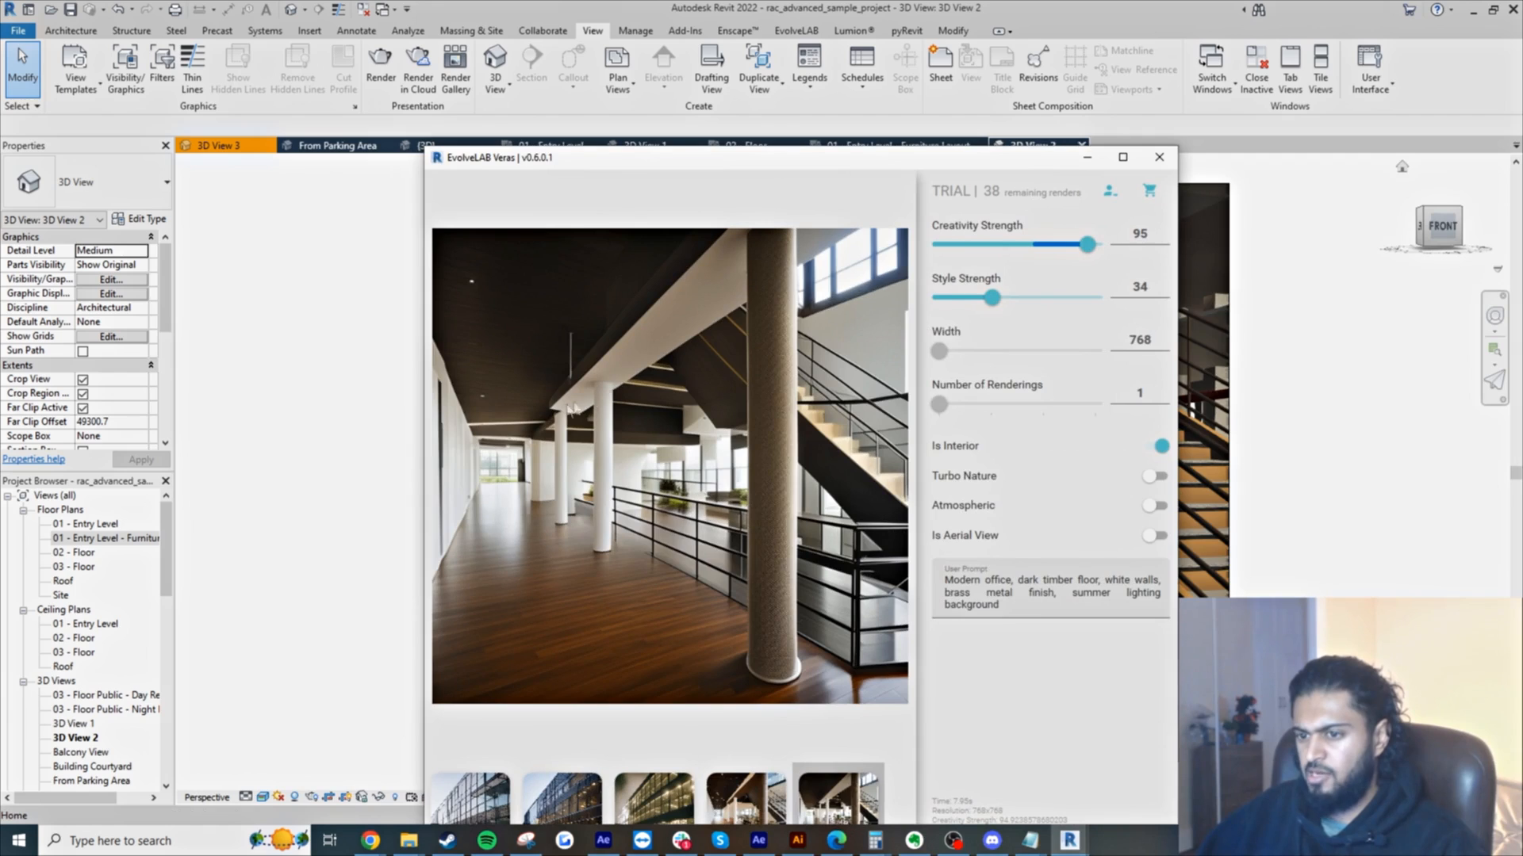
- Replace the prompt with "Retro office, ceiling with disco lights, pink walls, checkerboard floor tiling, neon theme" and render the interior view
{"action": "left_click", "coordinate": [1059, 583]}
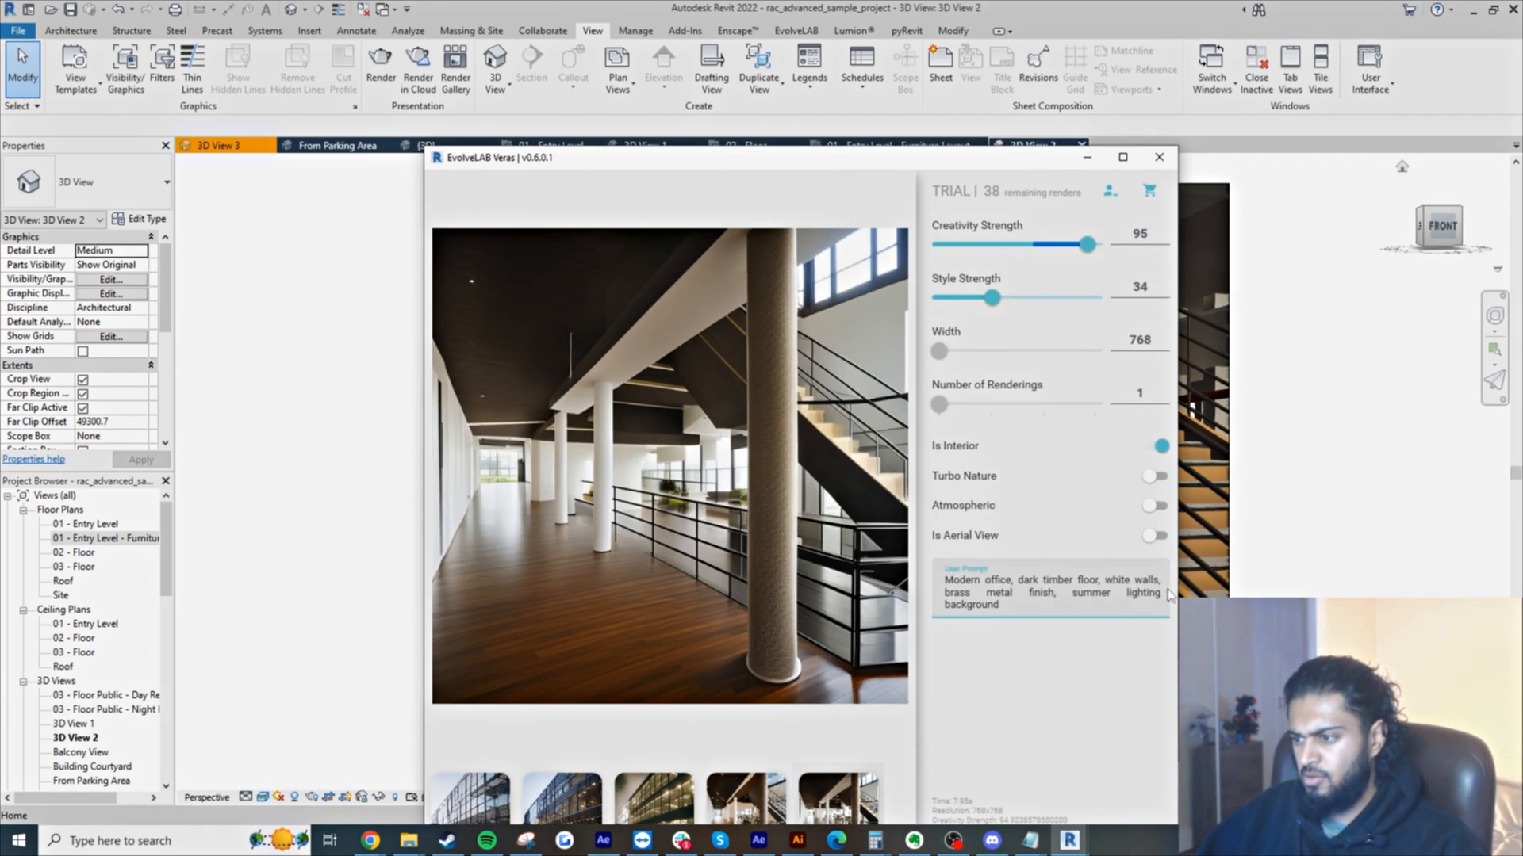
{"action": "type", "text": "Retro office, c"}
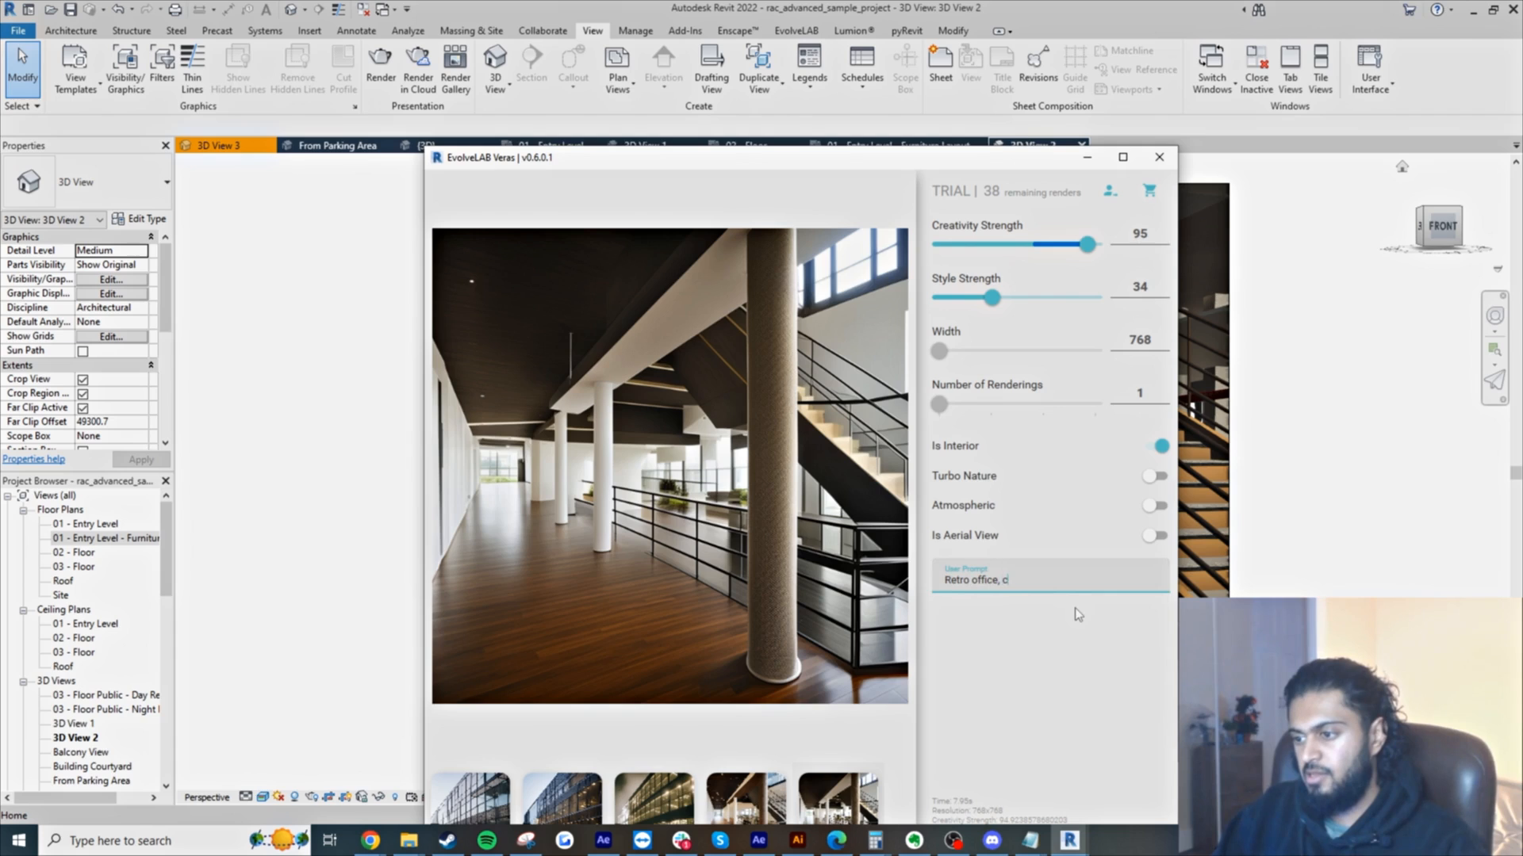
{"action": "type", "text": "eiling with disco"}
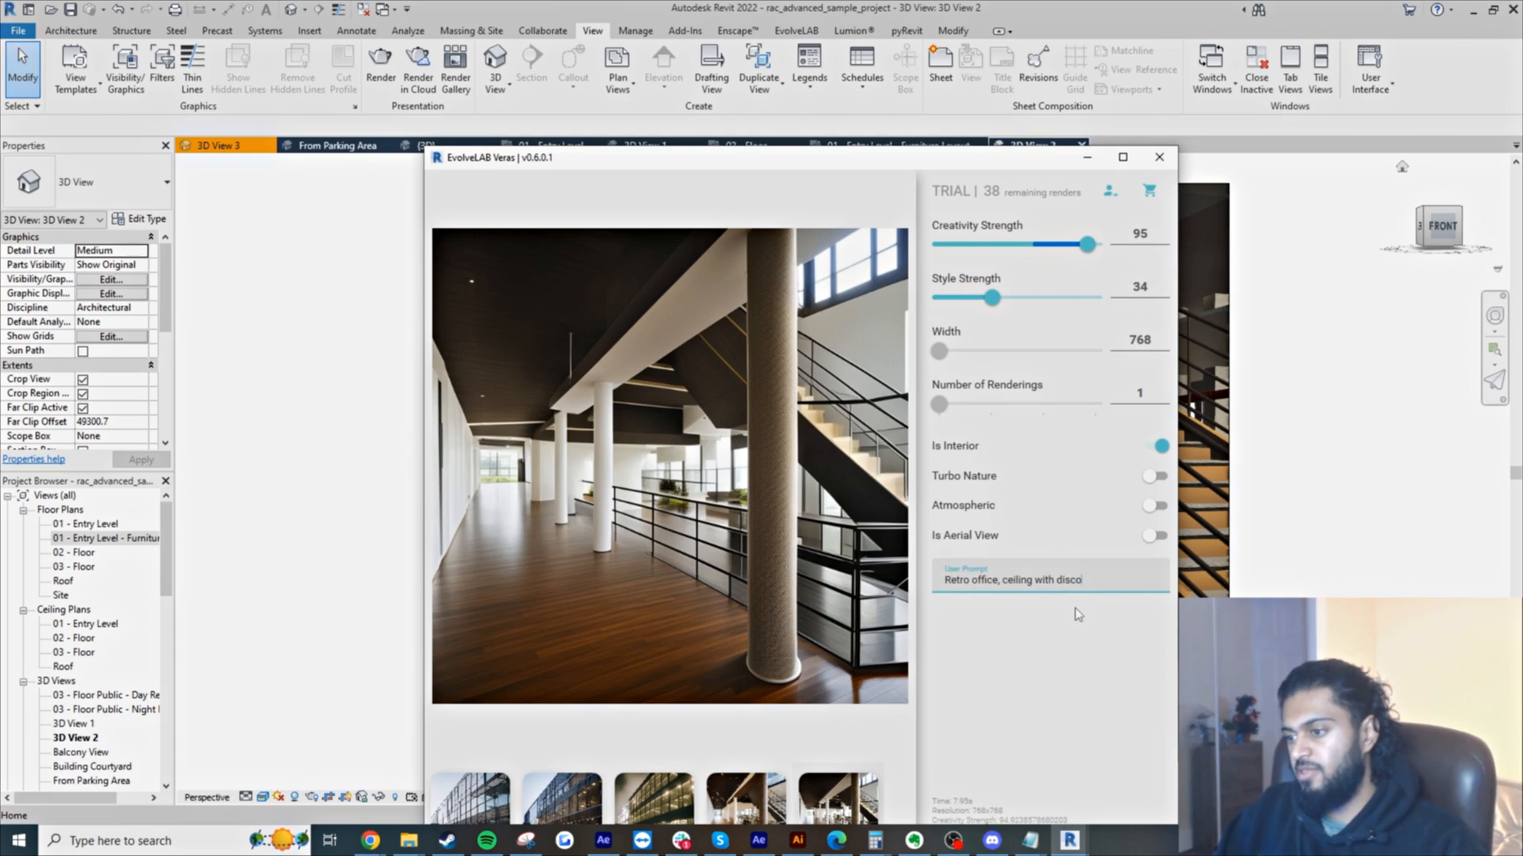
{"action": "type", "text": " lights, pink"}
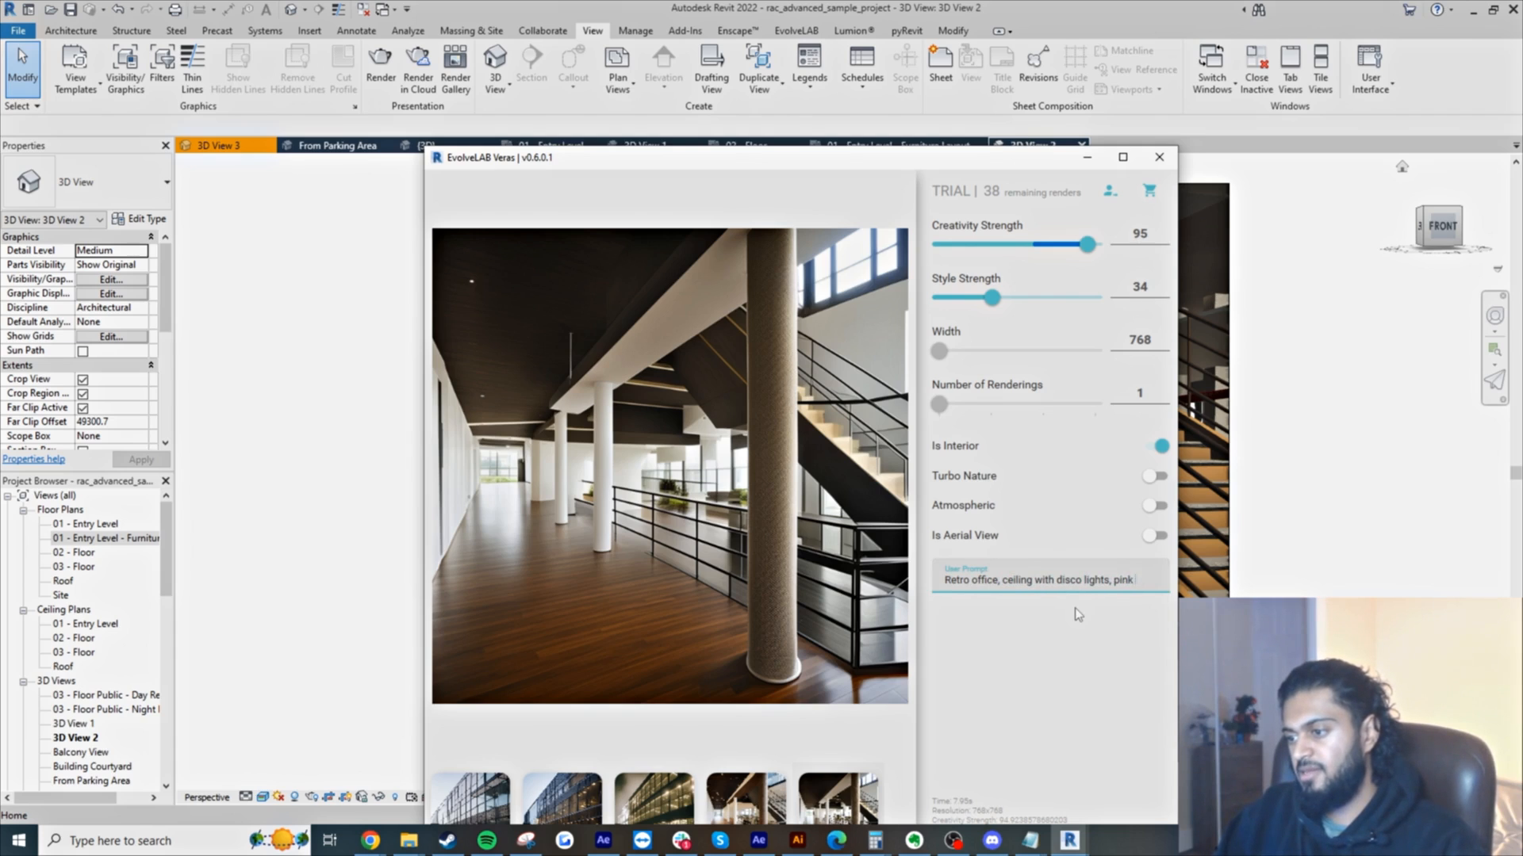
{"action": "type", "text": " walls,"}
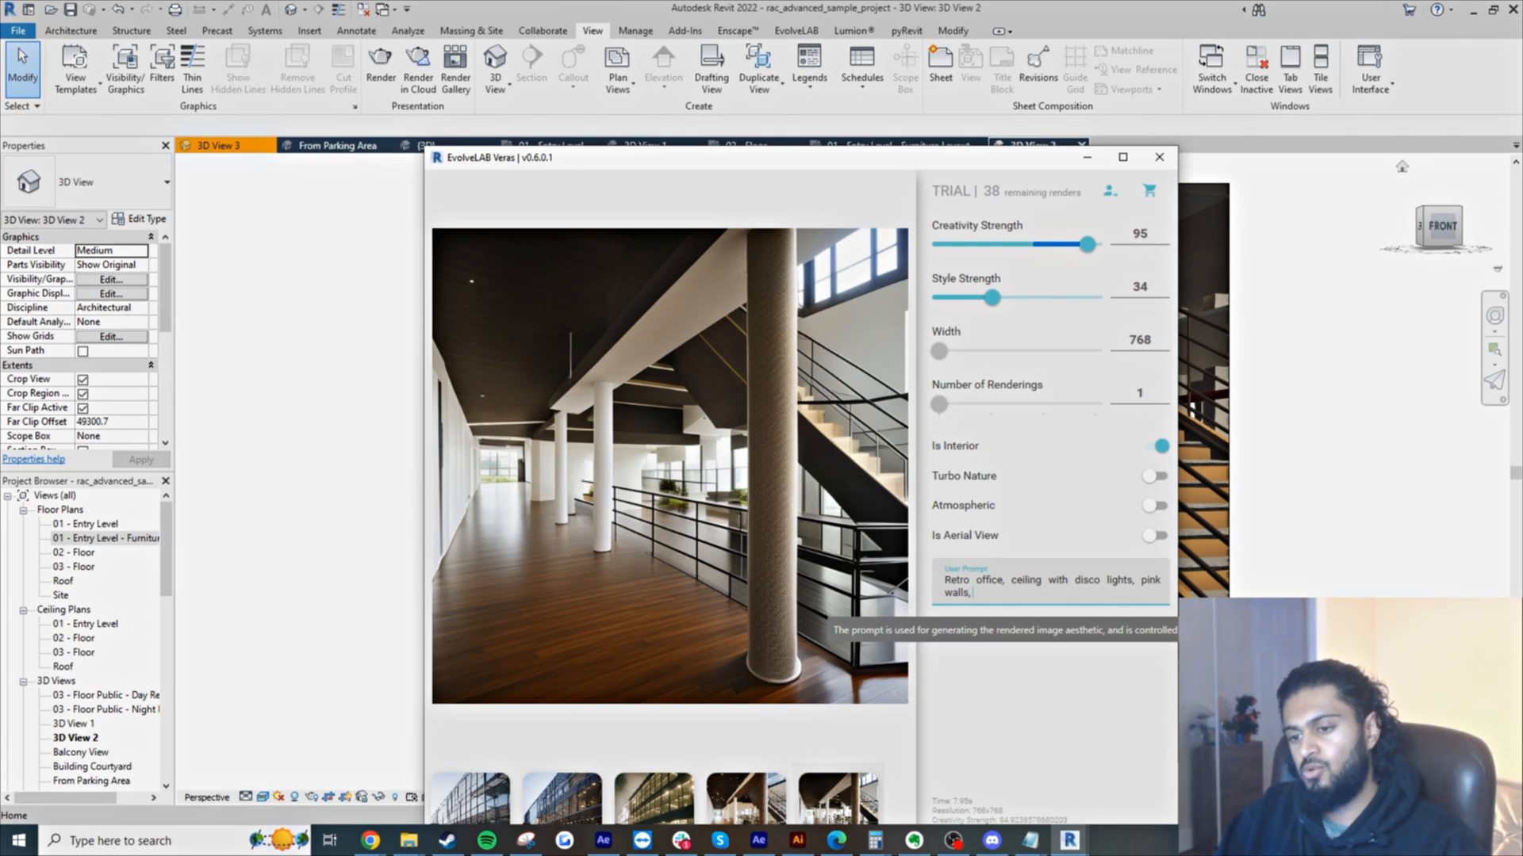
{"action": "type", "text": " floo"}
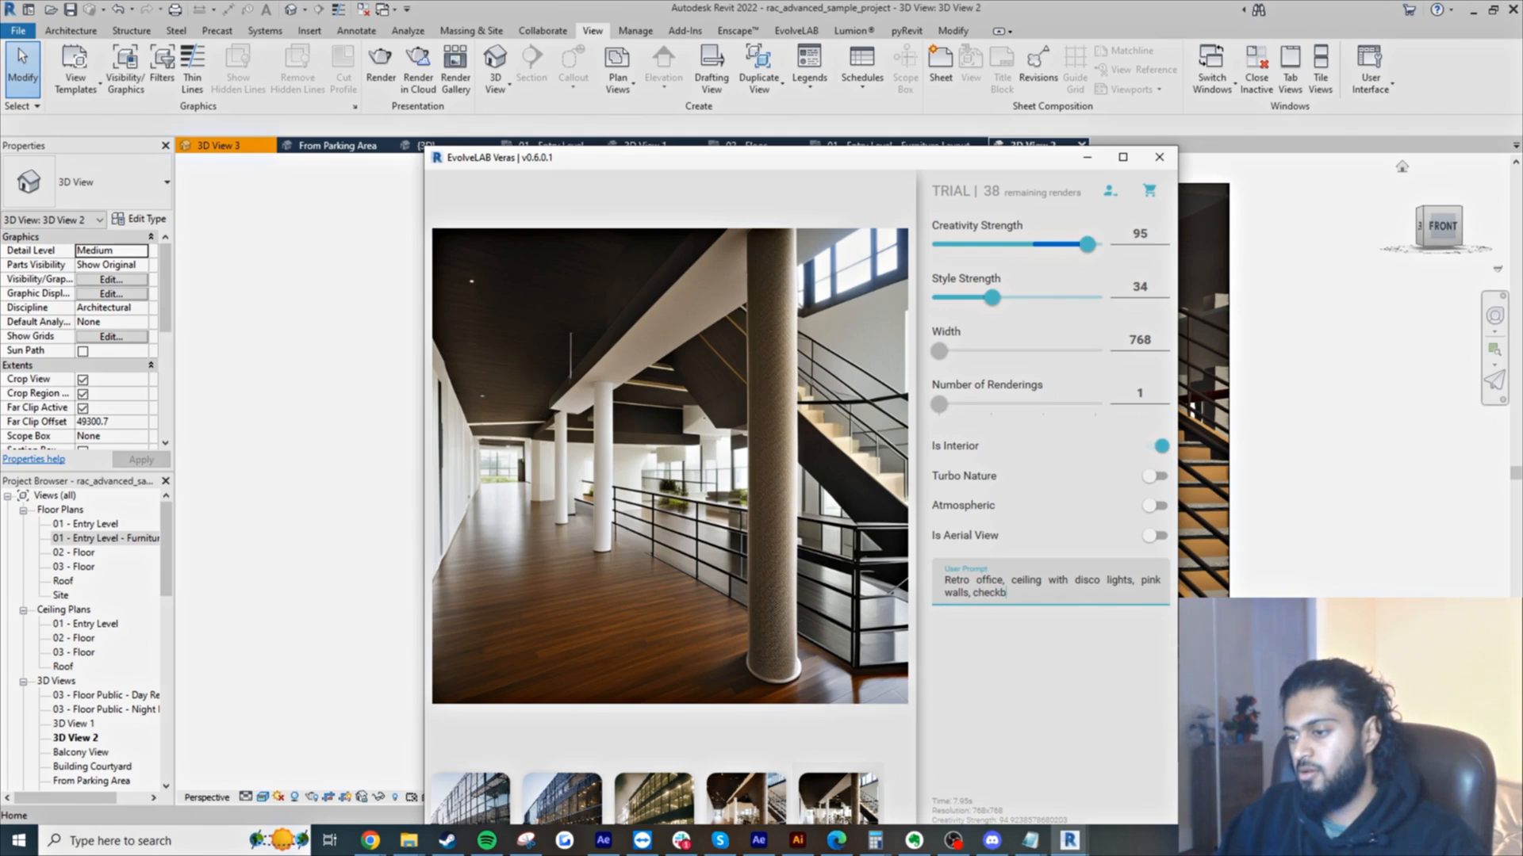
{"action": "type", "text": "checkerboard floor"}
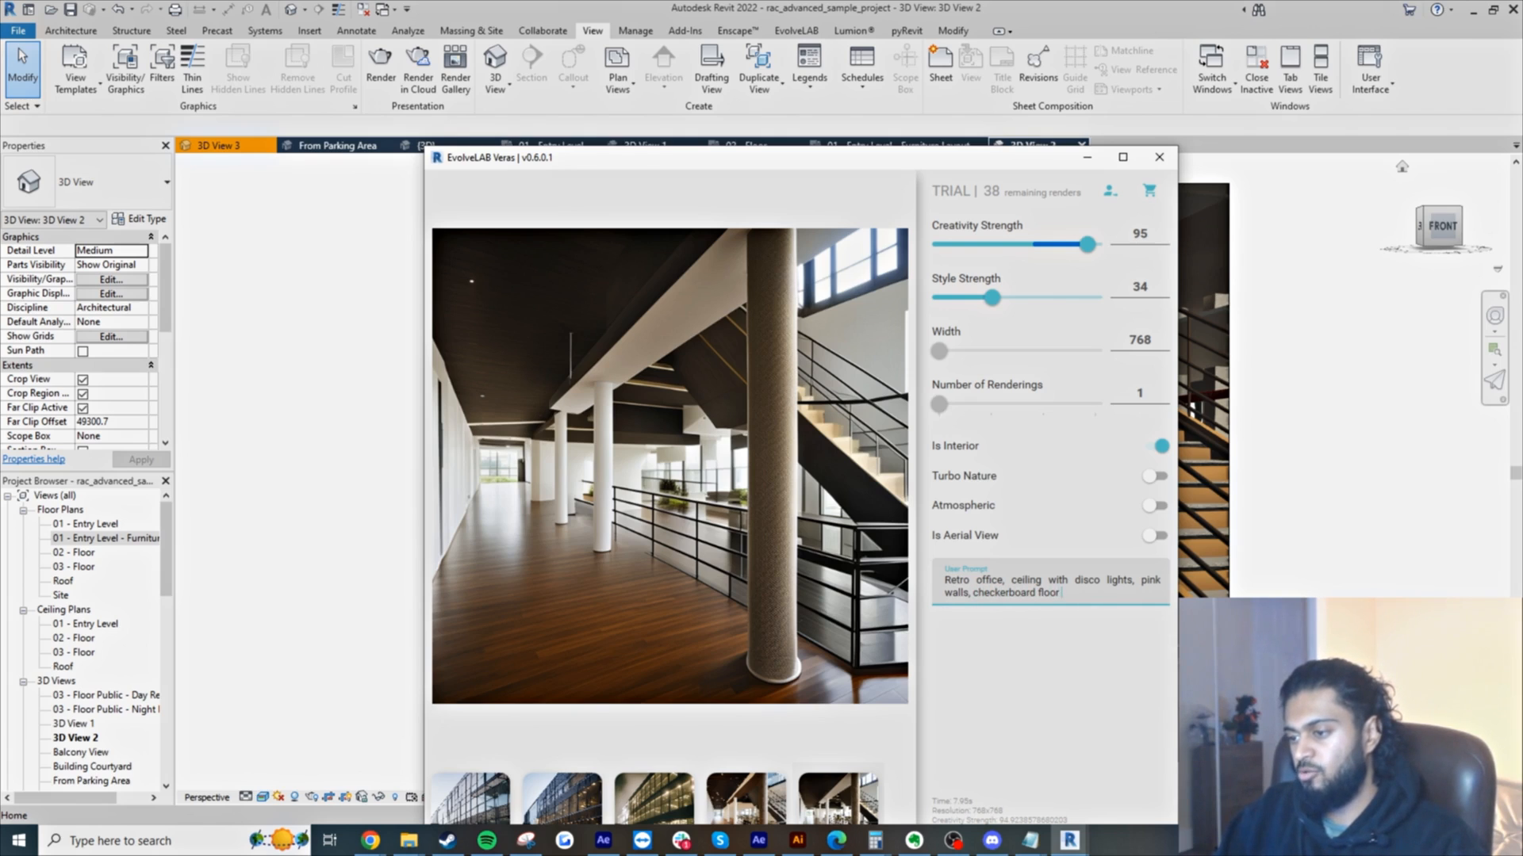
{"action": "type", "text": " tiling,"}
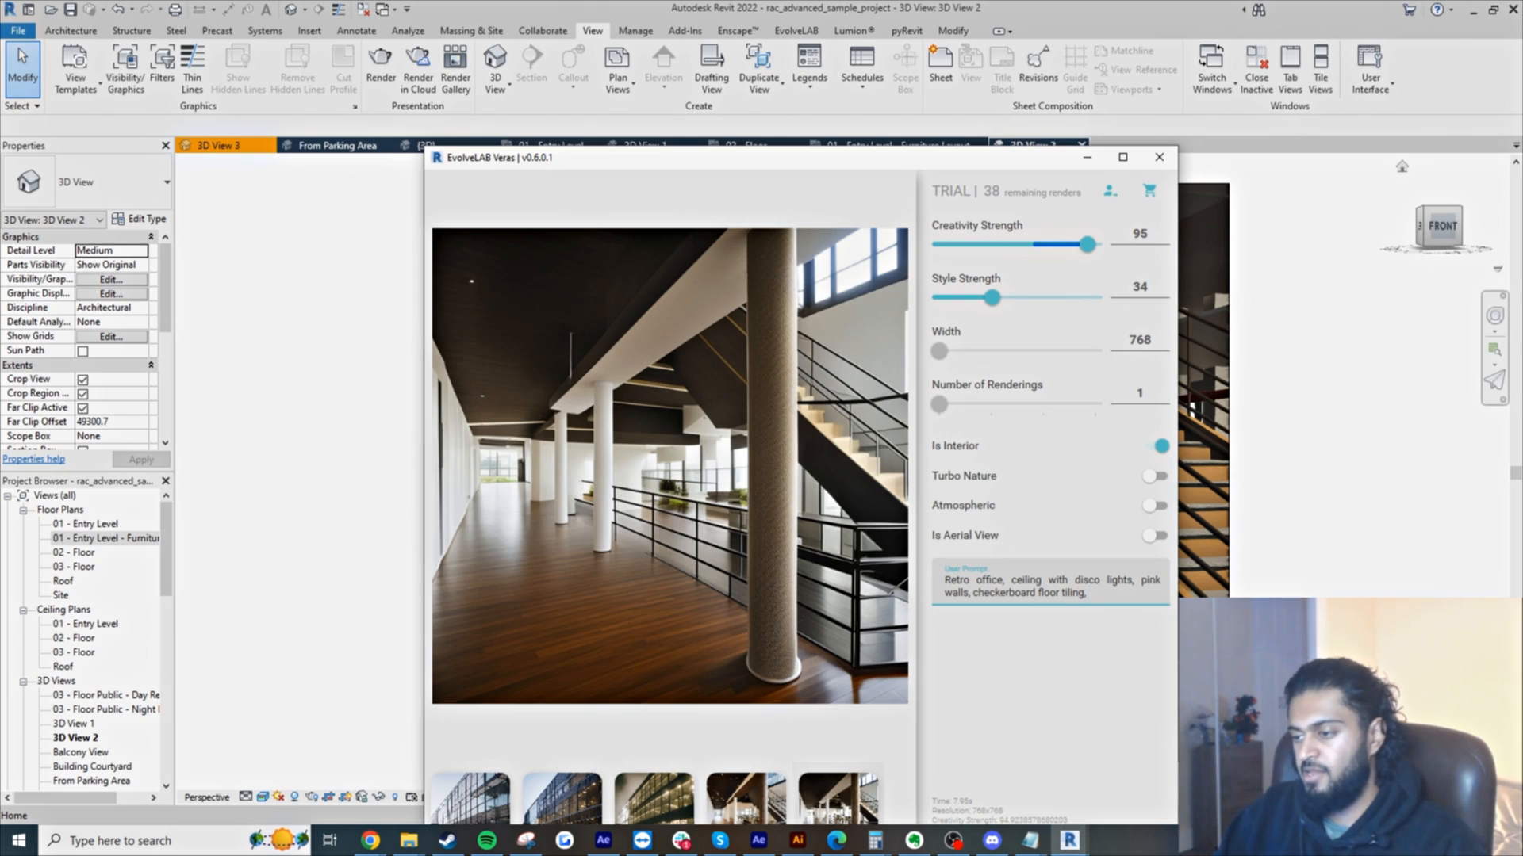
{"action": "type", "text": " neon theme"}
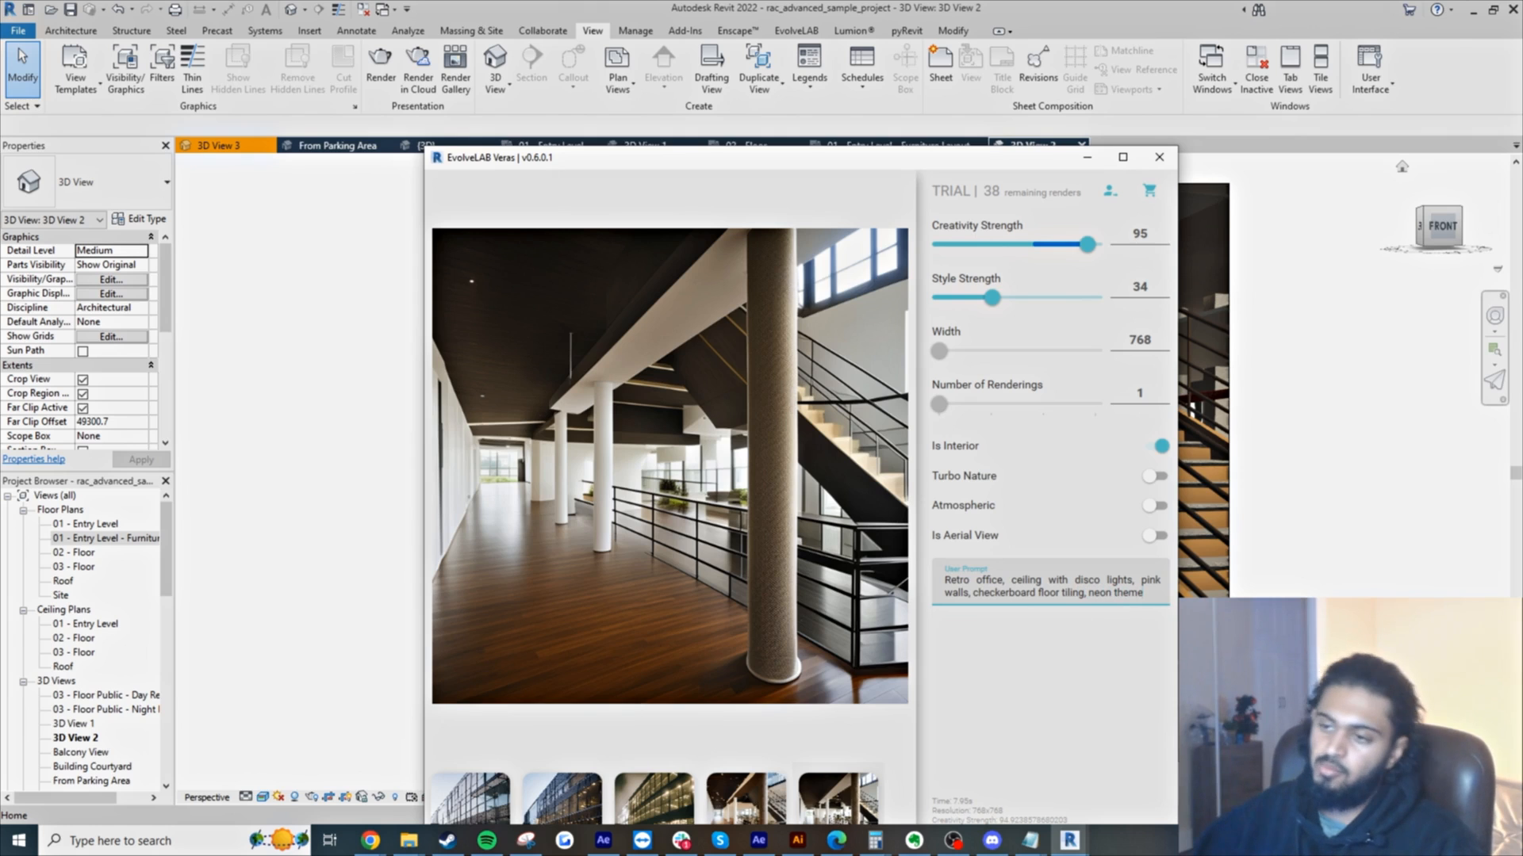
{"action": "left_click_drag", "start_coordinate": [643, 169], "coordinate": [697, 76]}
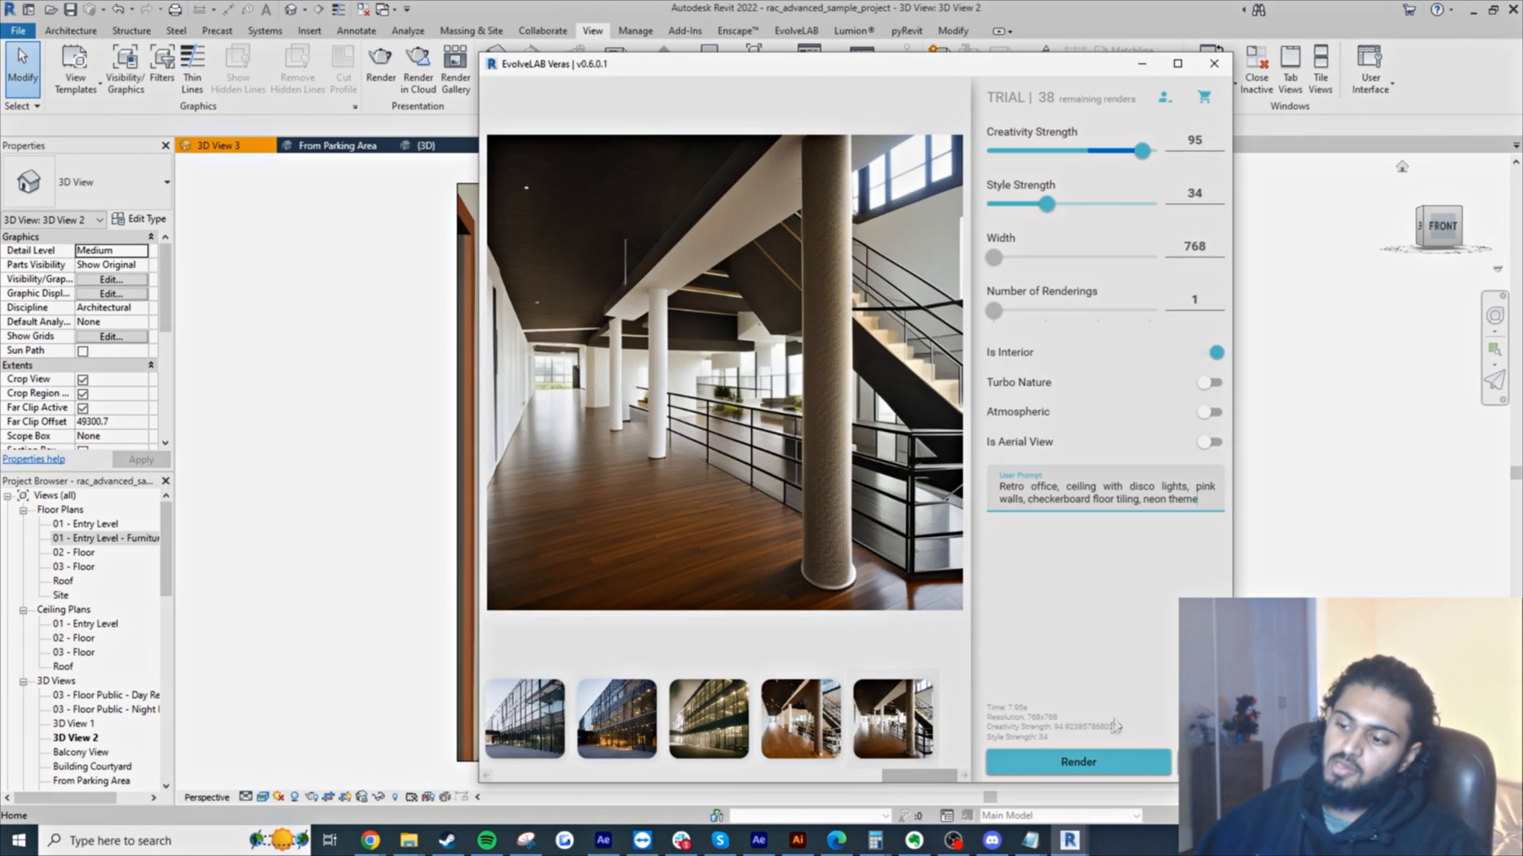
{"action": "left_click", "coordinate": [1106, 766]}
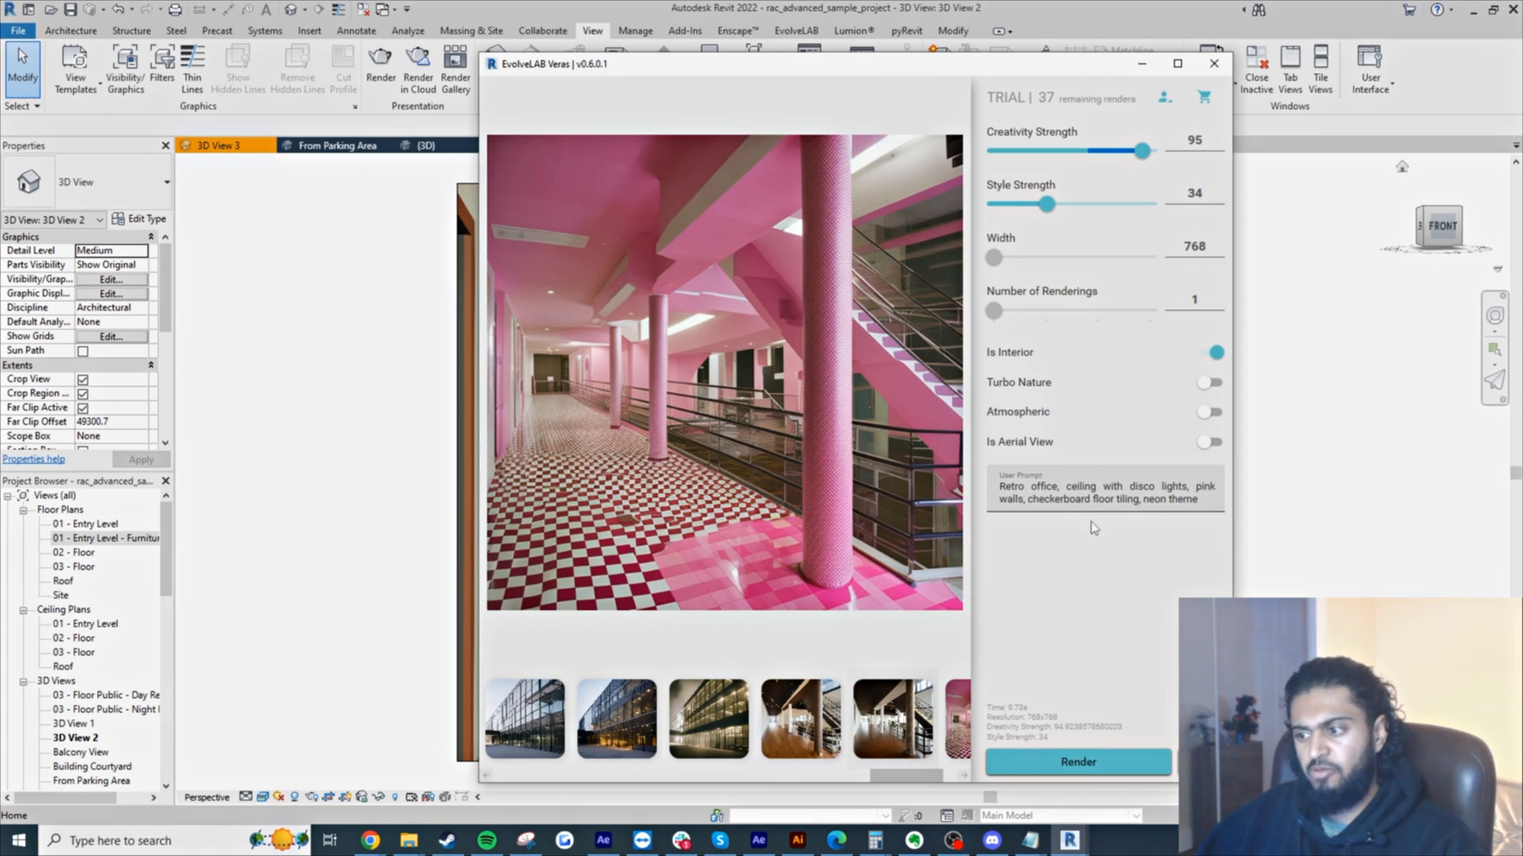
{"action": "mouse_move", "coordinate": [1092, 527]}
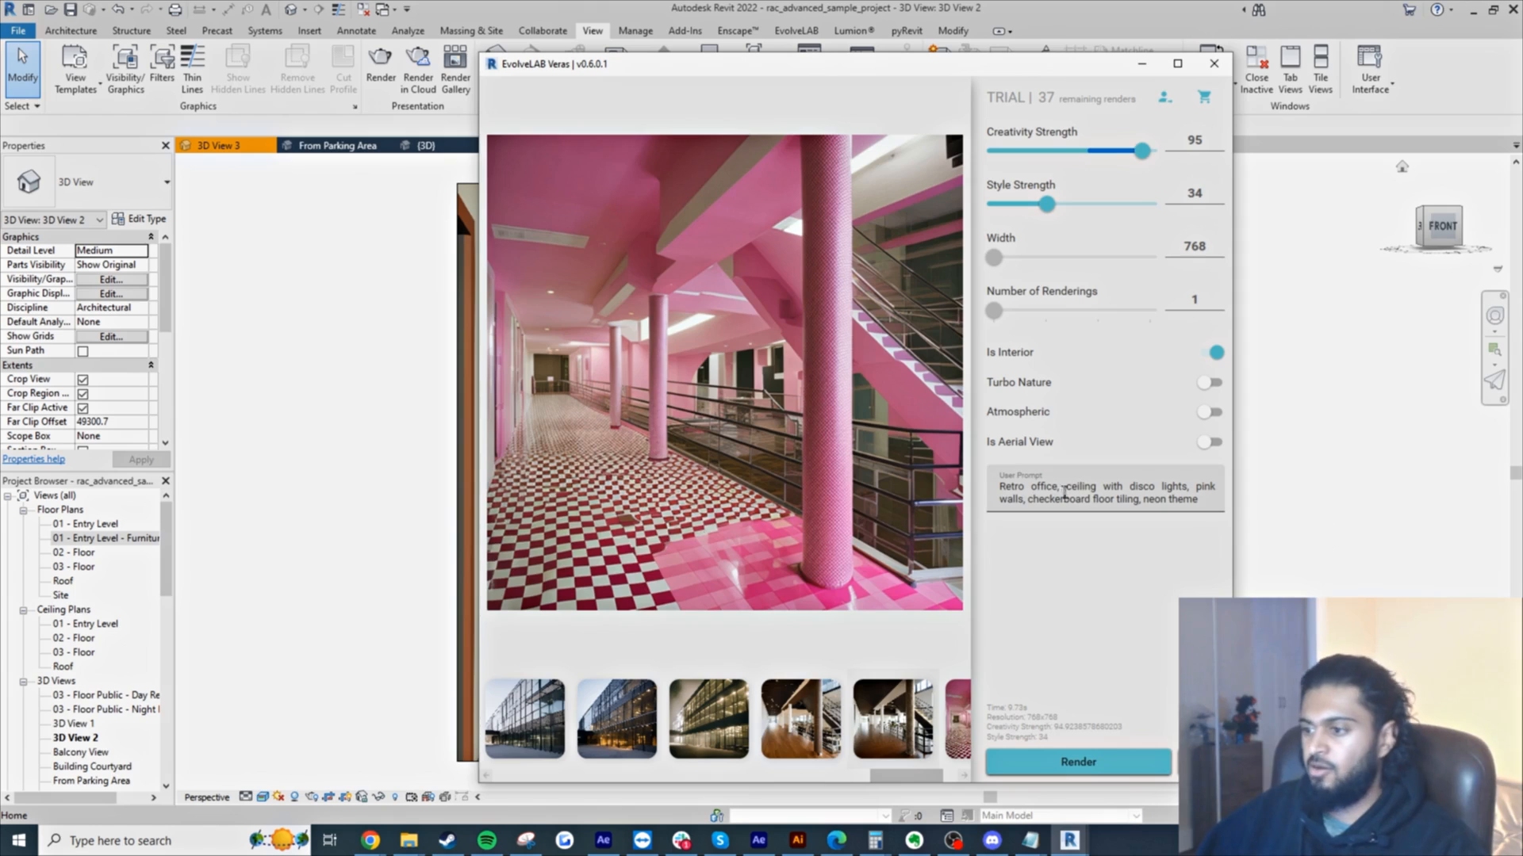
- Replace the prompt with "Mcdonalds restaurant interior, checkboard tile floor, artsy wallpaper, concrete columns" and render the interior view
{"action": "left_click", "coordinate": [1023, 486]}
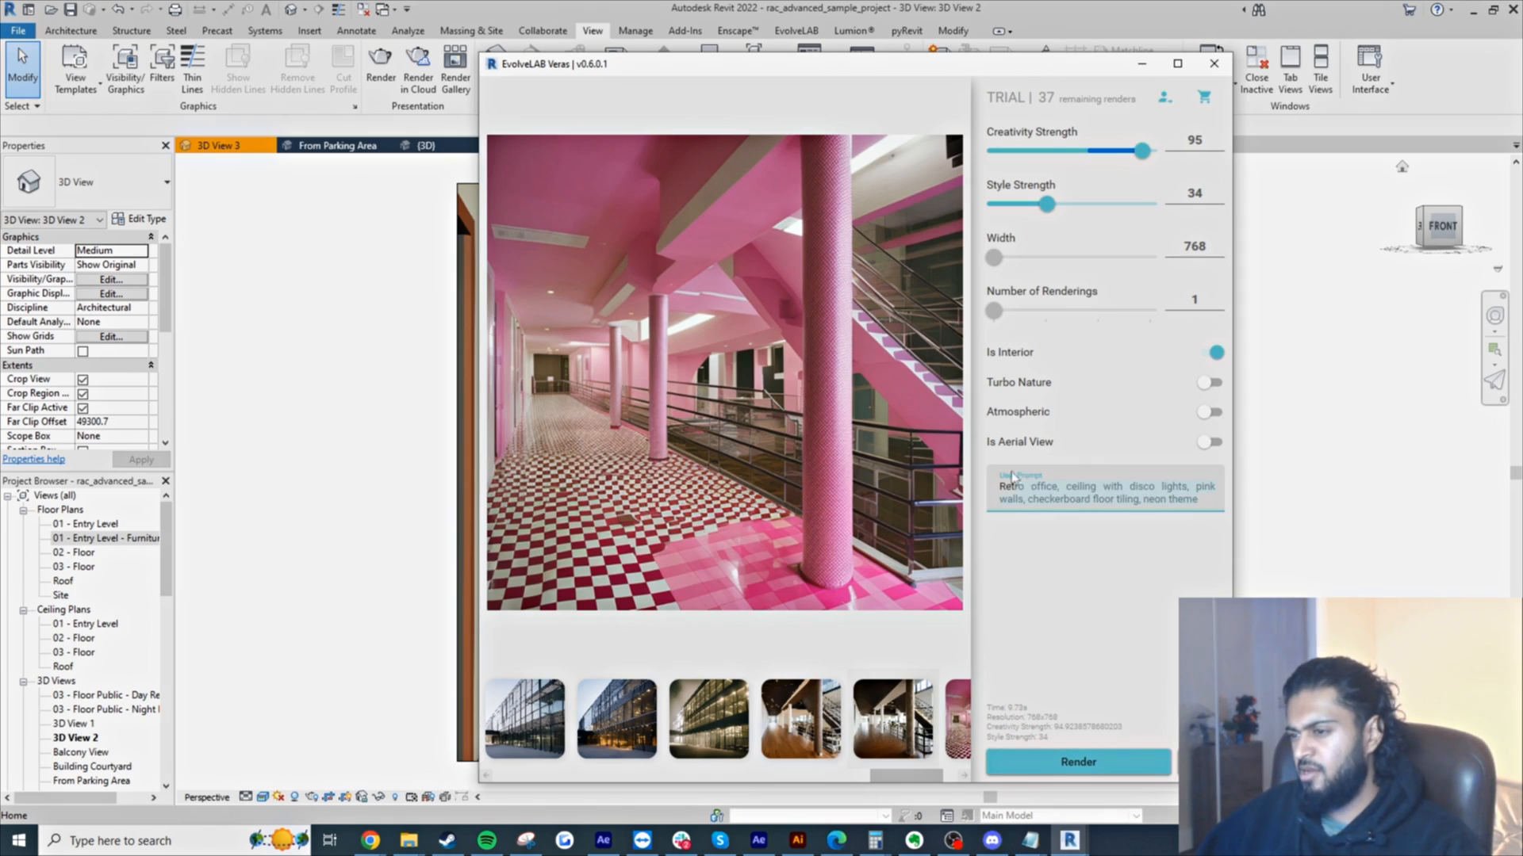
{"action": "key", "text": "ctrl+a"}
{"action": "type", "text": "Mcdona"}
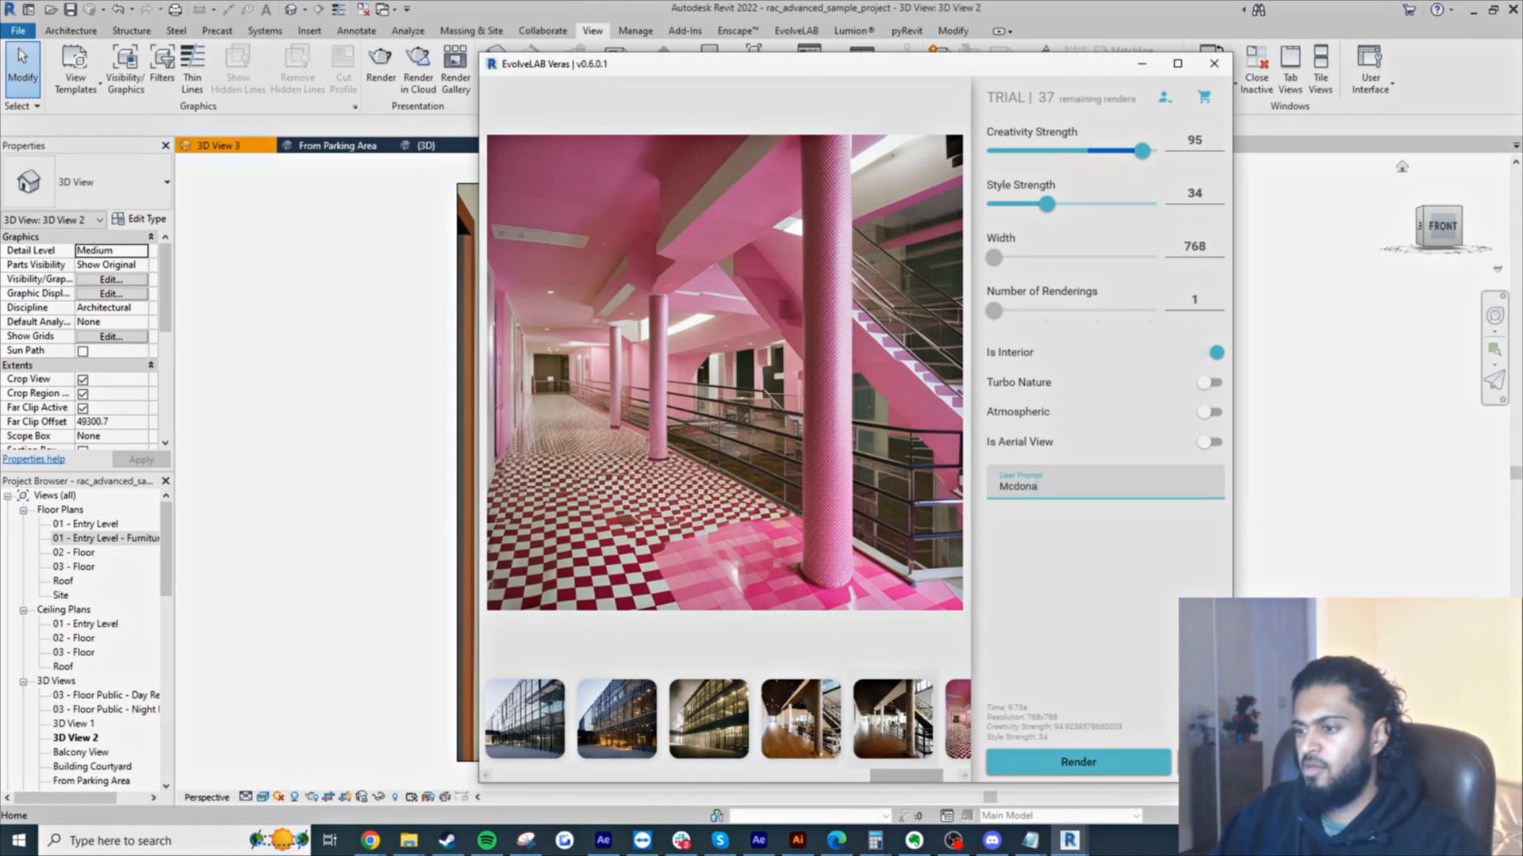
{"action": "type", "text": "lds rest"}
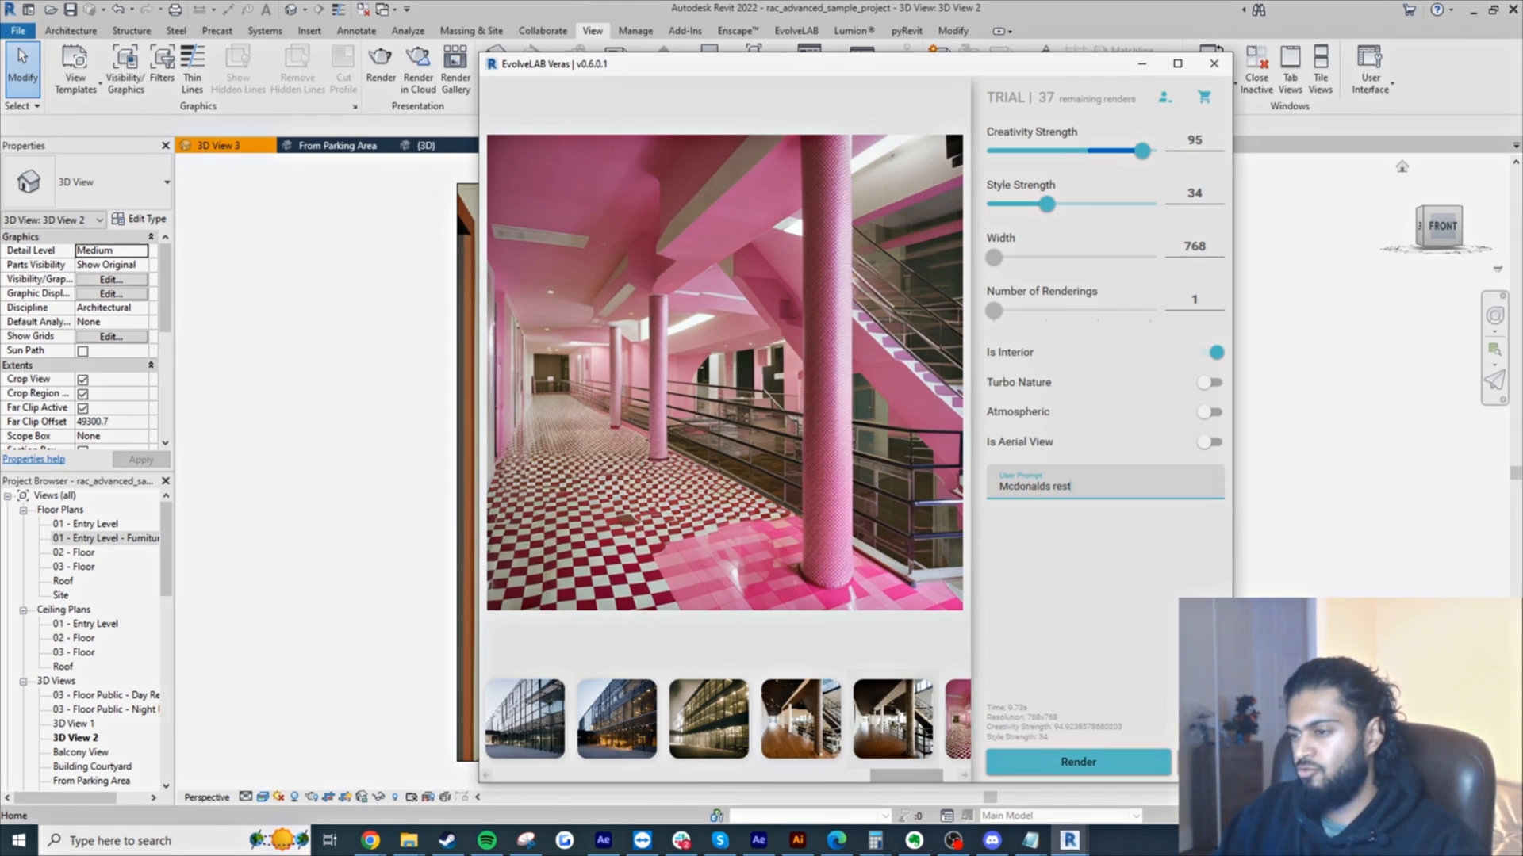
{"action": "type", "text": "aurant interior,"}
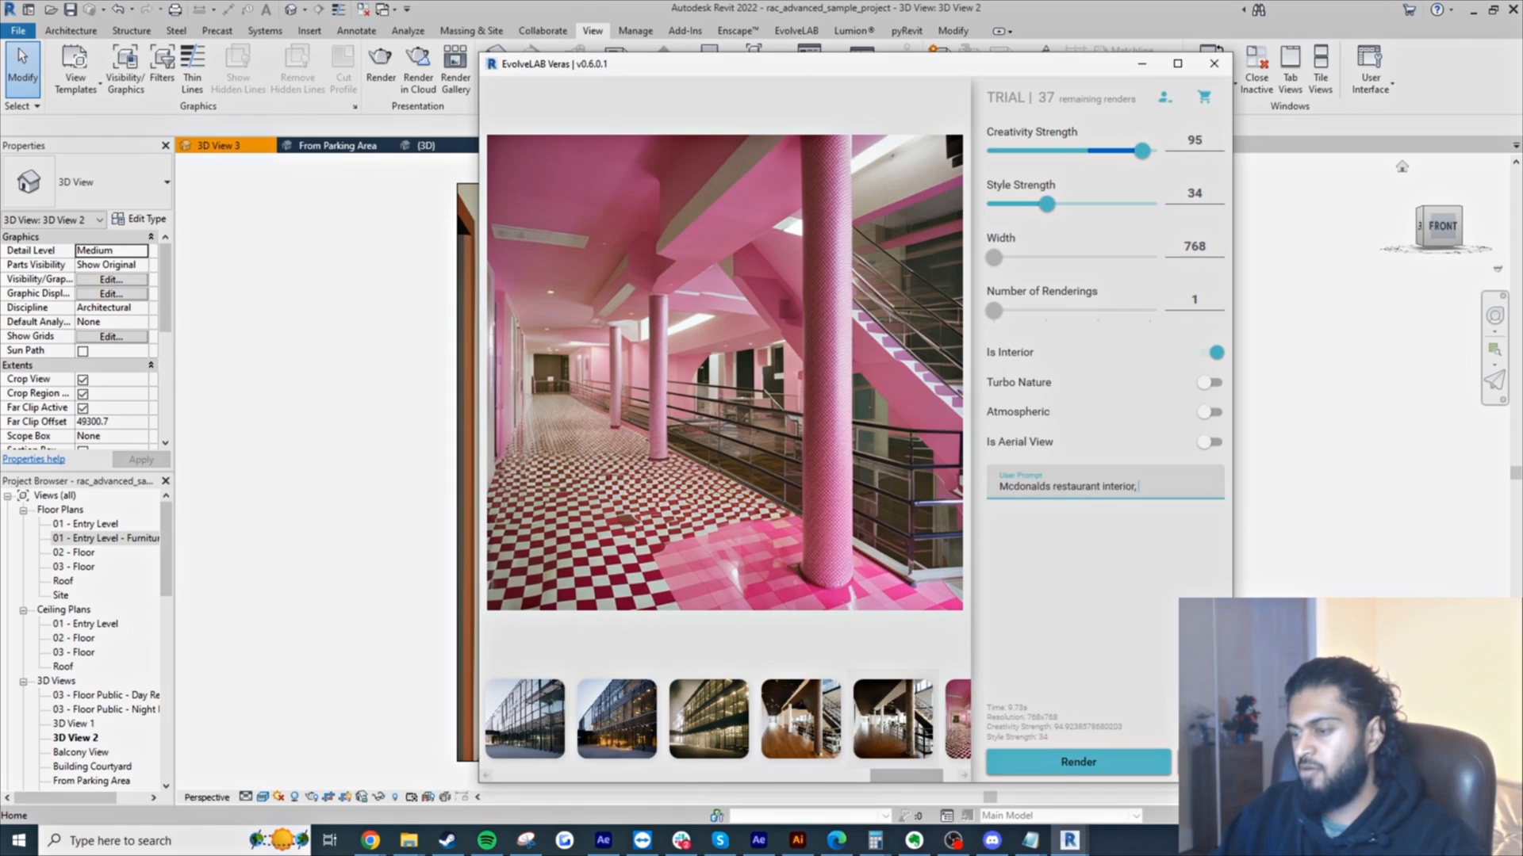
{"action": "type", "text": " checkboard ti"}
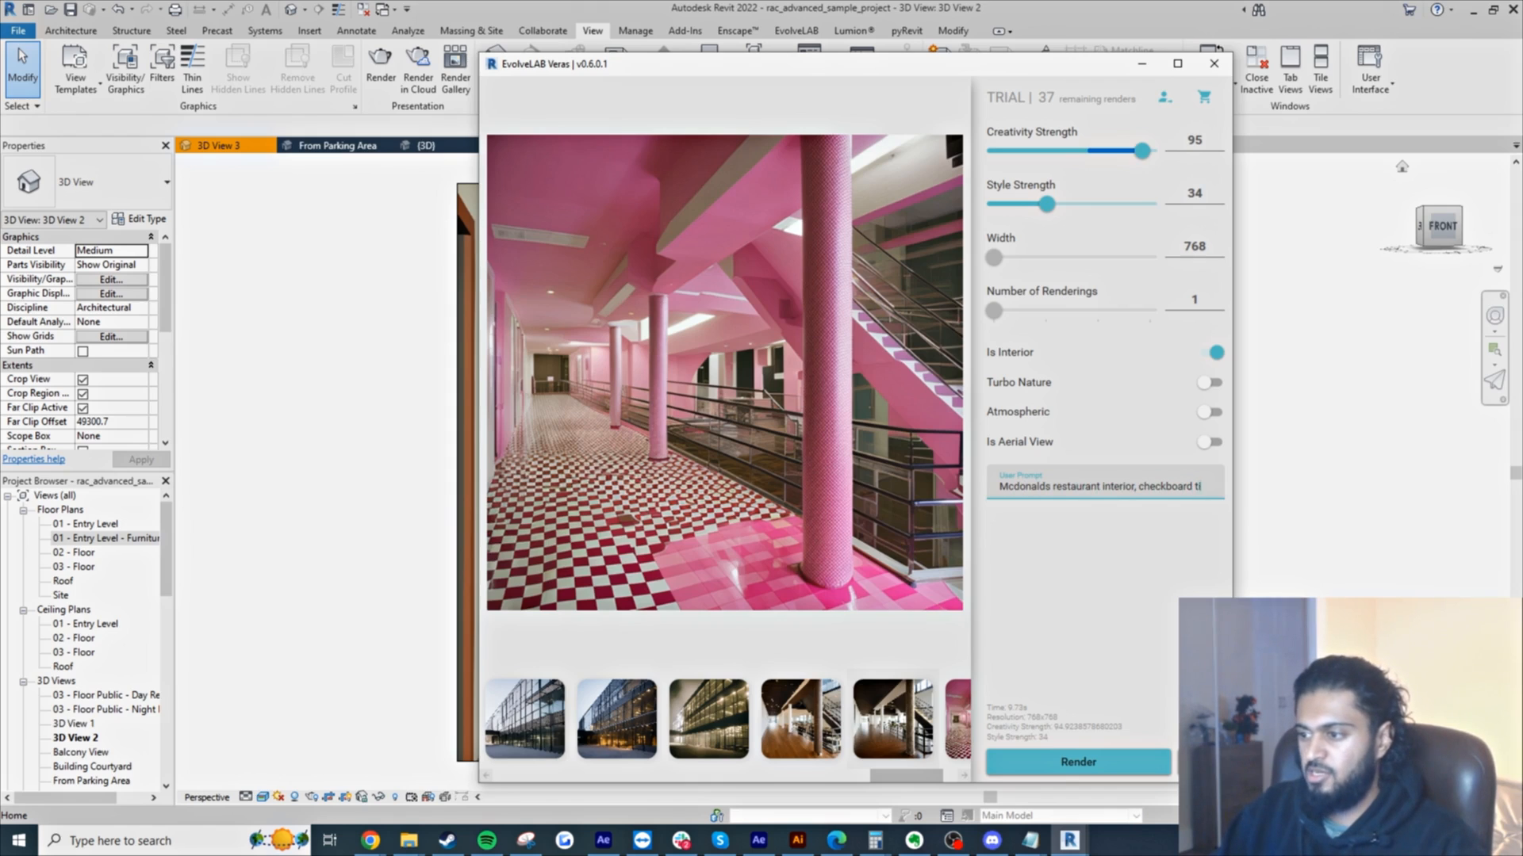
{"action": "type", "text": "le floor,"}
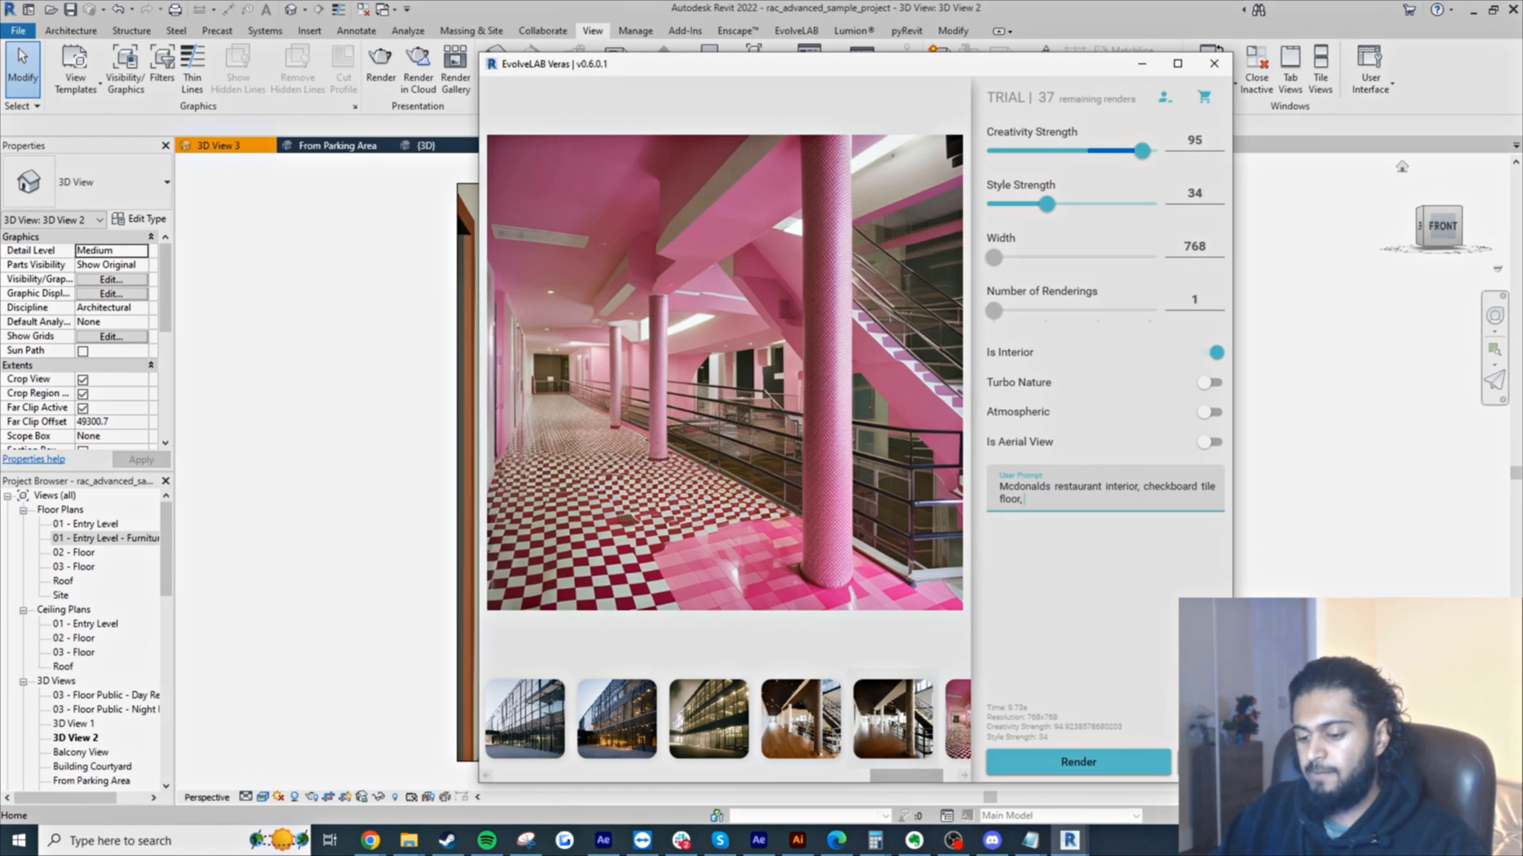
{"action": "type", "text": " artsy wallpaper, concrete columns"}
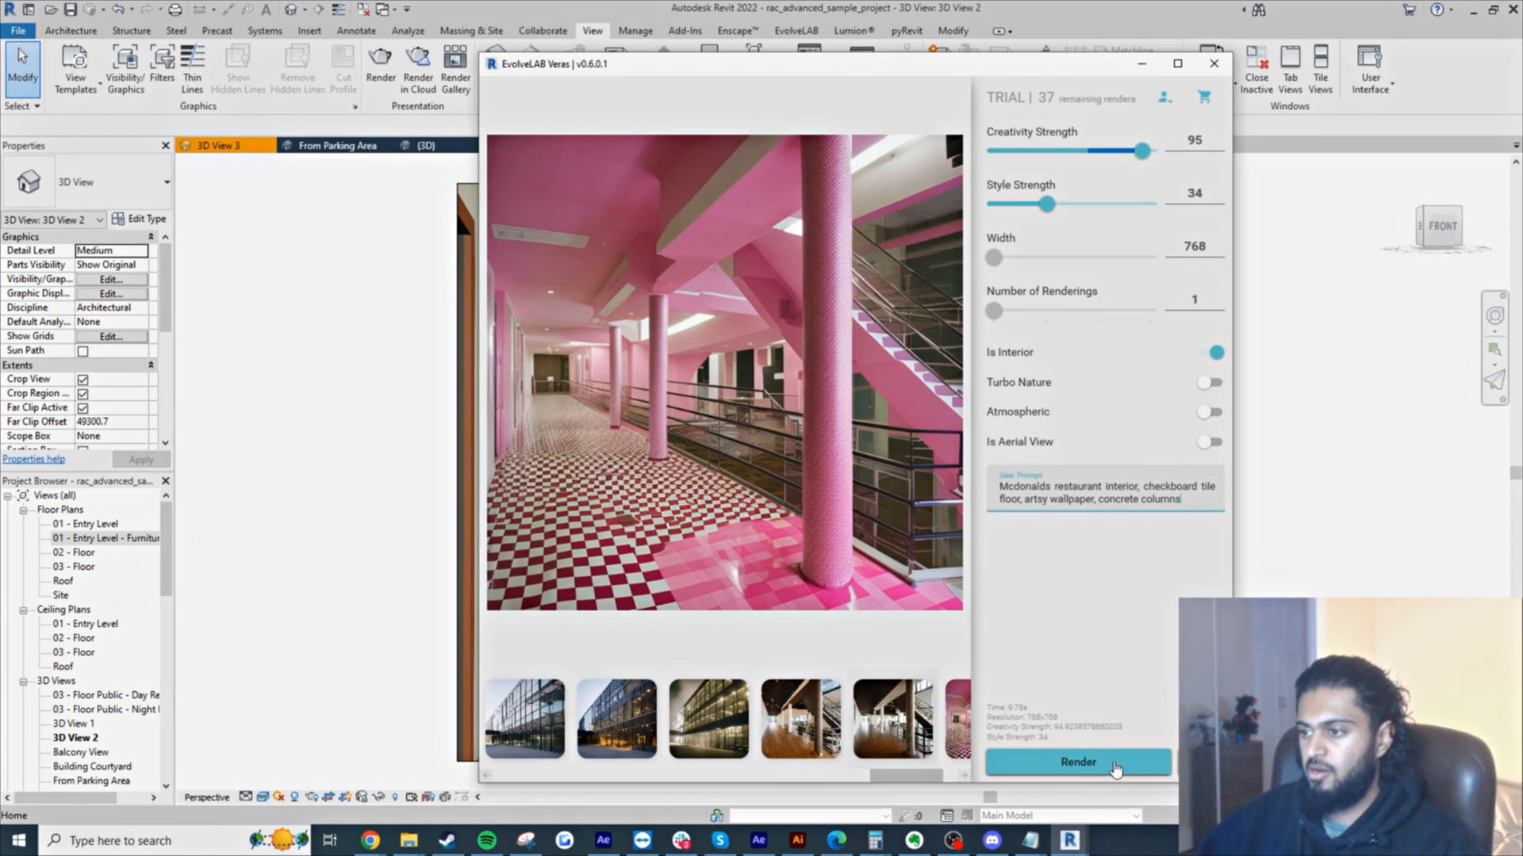
{"action": "left_click", "coordinate": [1088, 762]}
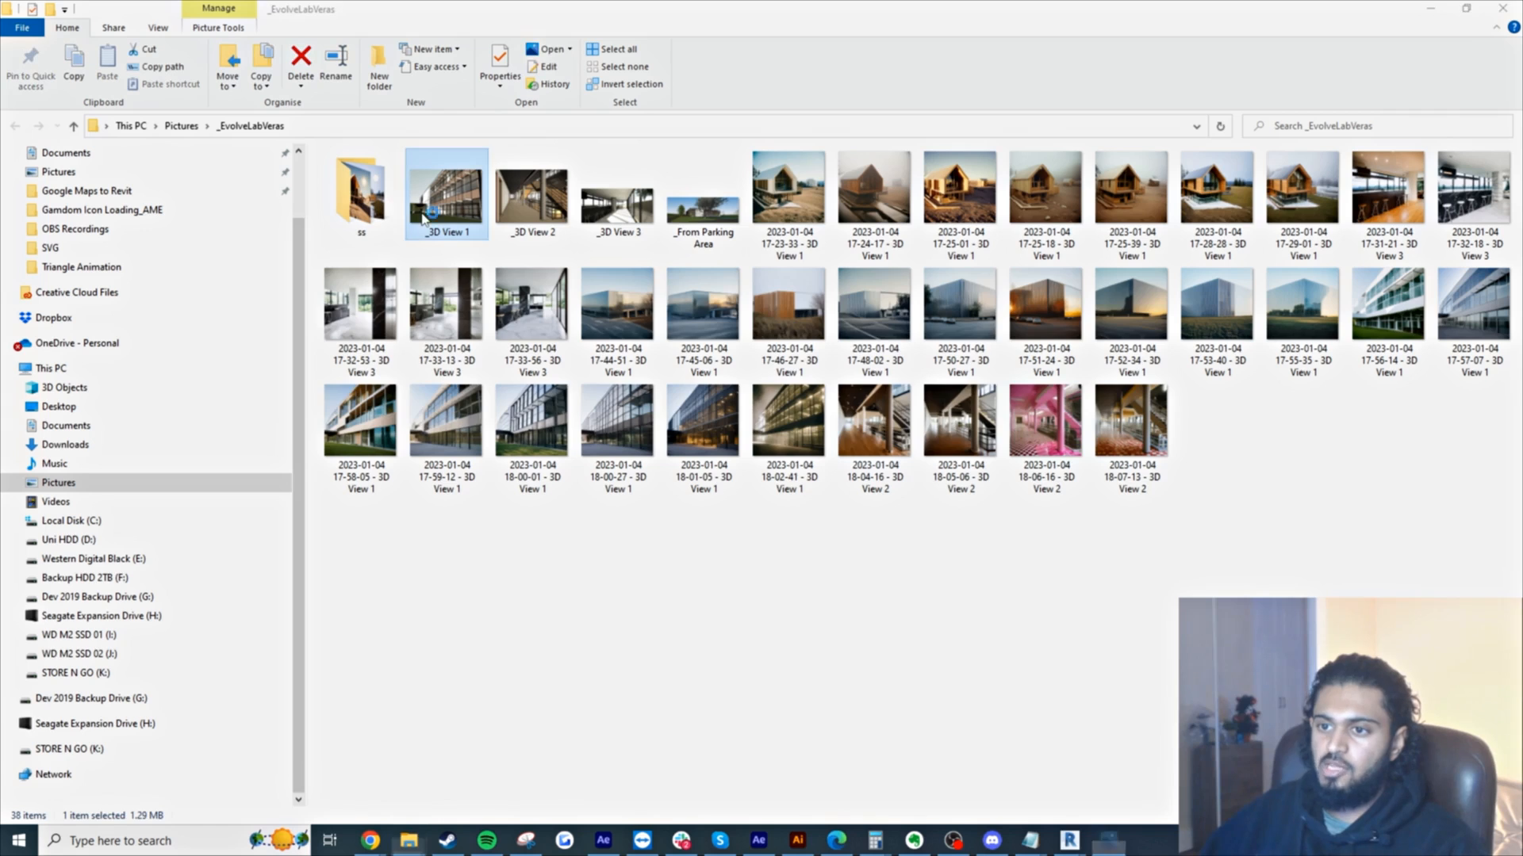
- Open the _3D View 1 image from the _EvolveLabVeras folder, browse the captured Revit views through _3D View 3, and maximize the image viewer
{"action": "double_click", "coordinate": [446, 194]}
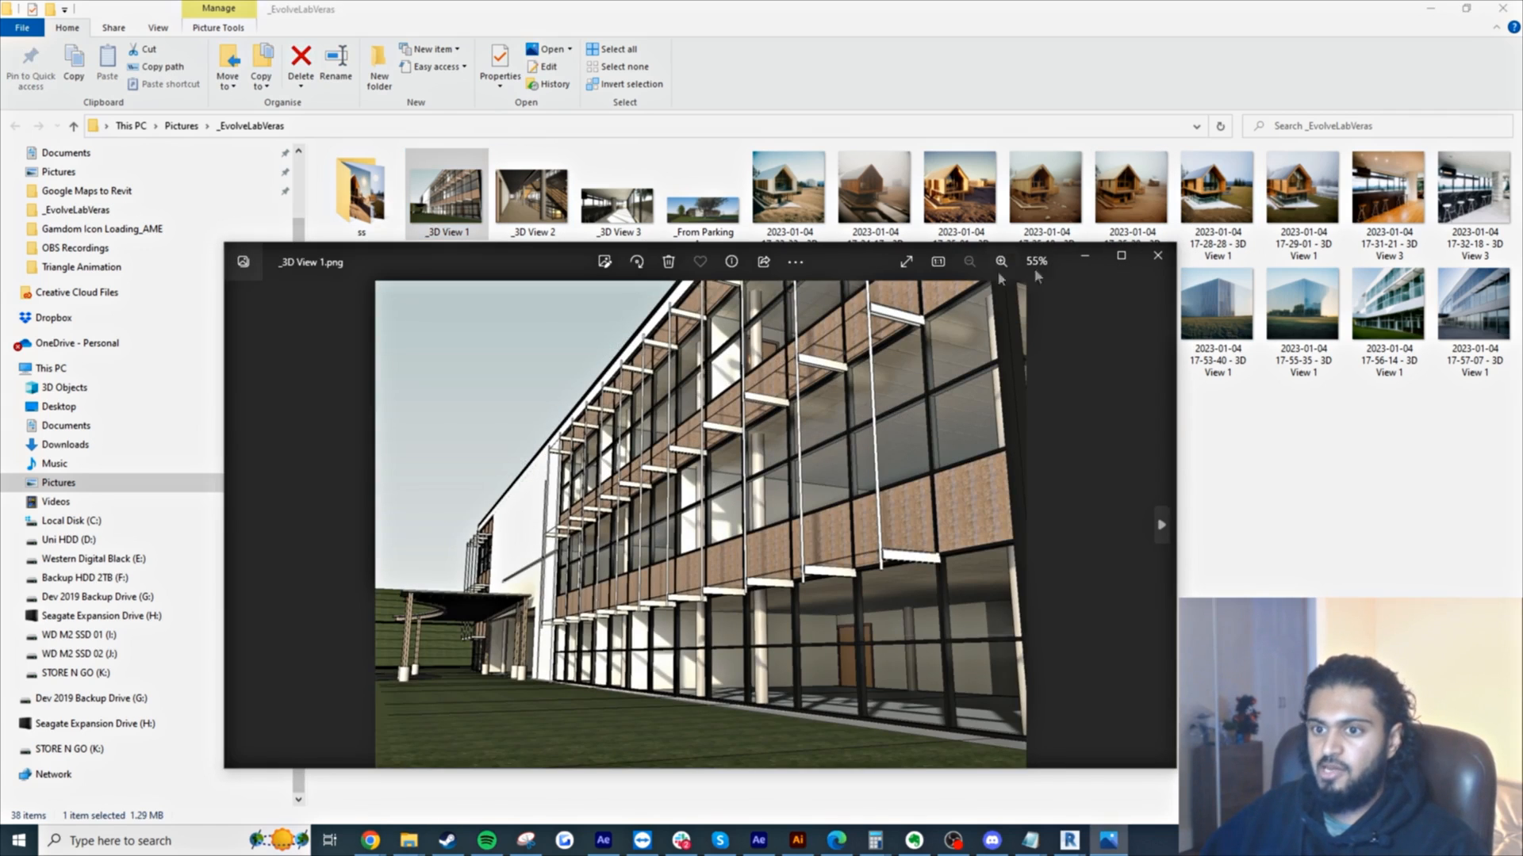
{"action": "left_click_drag", "start_coordinate": [302, 275], "coordinate": [310, 291]}
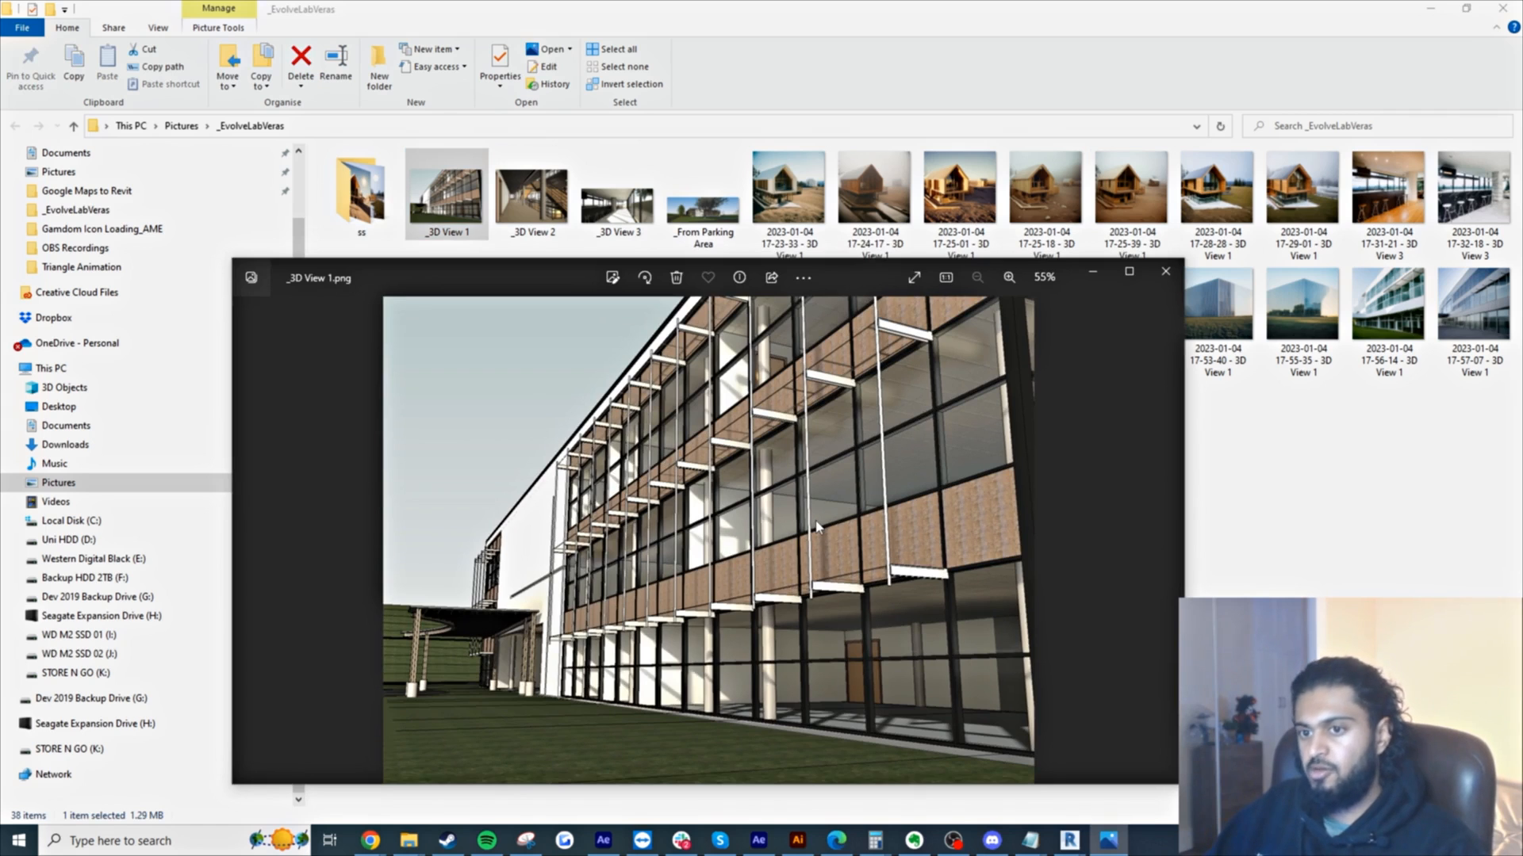
{"action": "key", "text": "Right"}
{"action": "key", "text": "Right"}
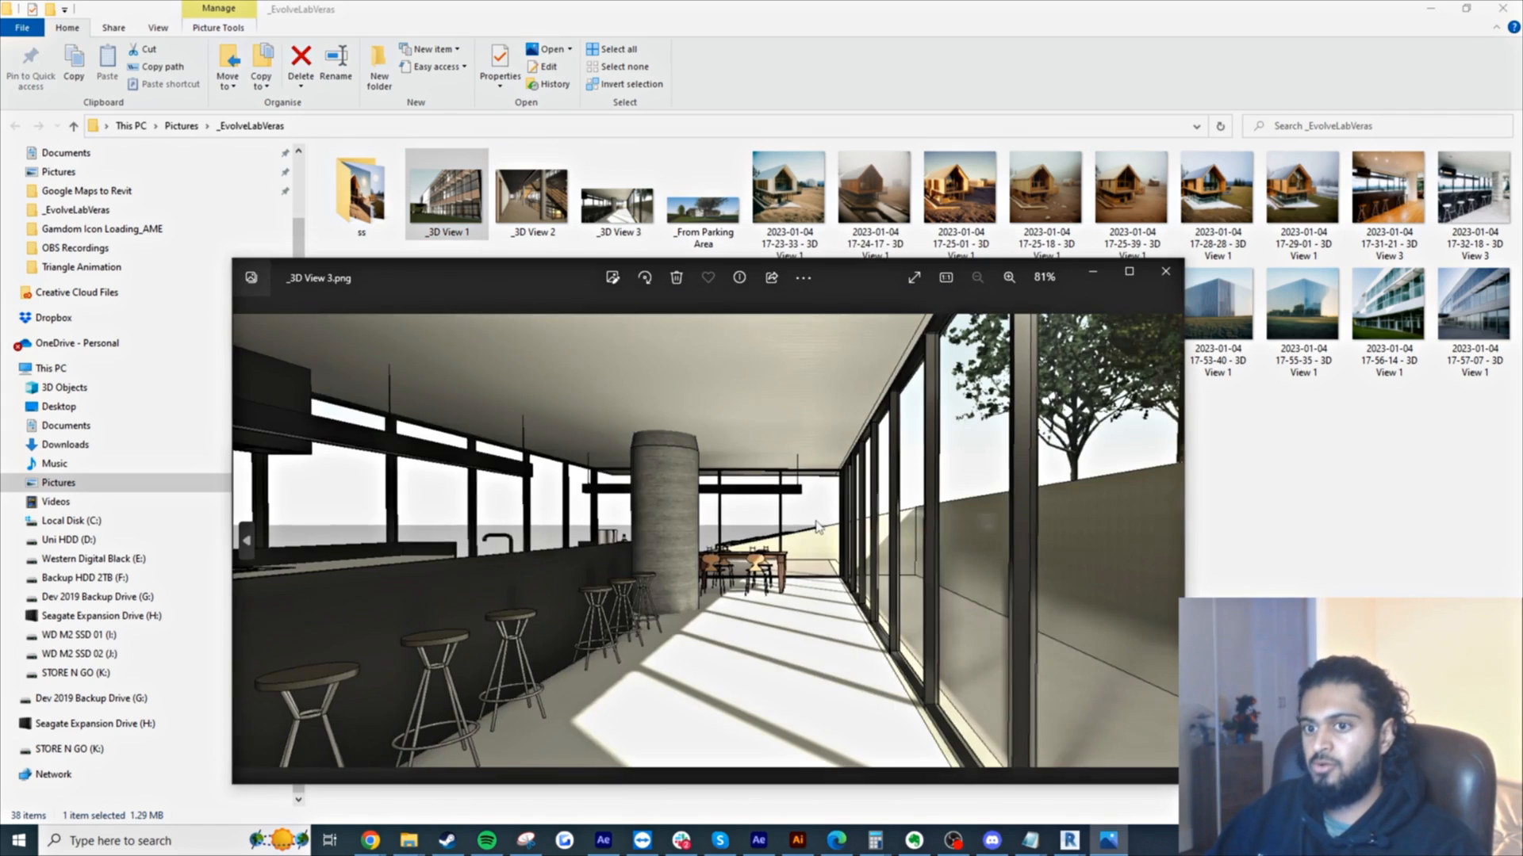
{"action": "key", "text": "Right"}
{"action": "key", "text": "Right"}
{"action": "key", "text": "Left"}
{"action": "key", "text": "Left"}
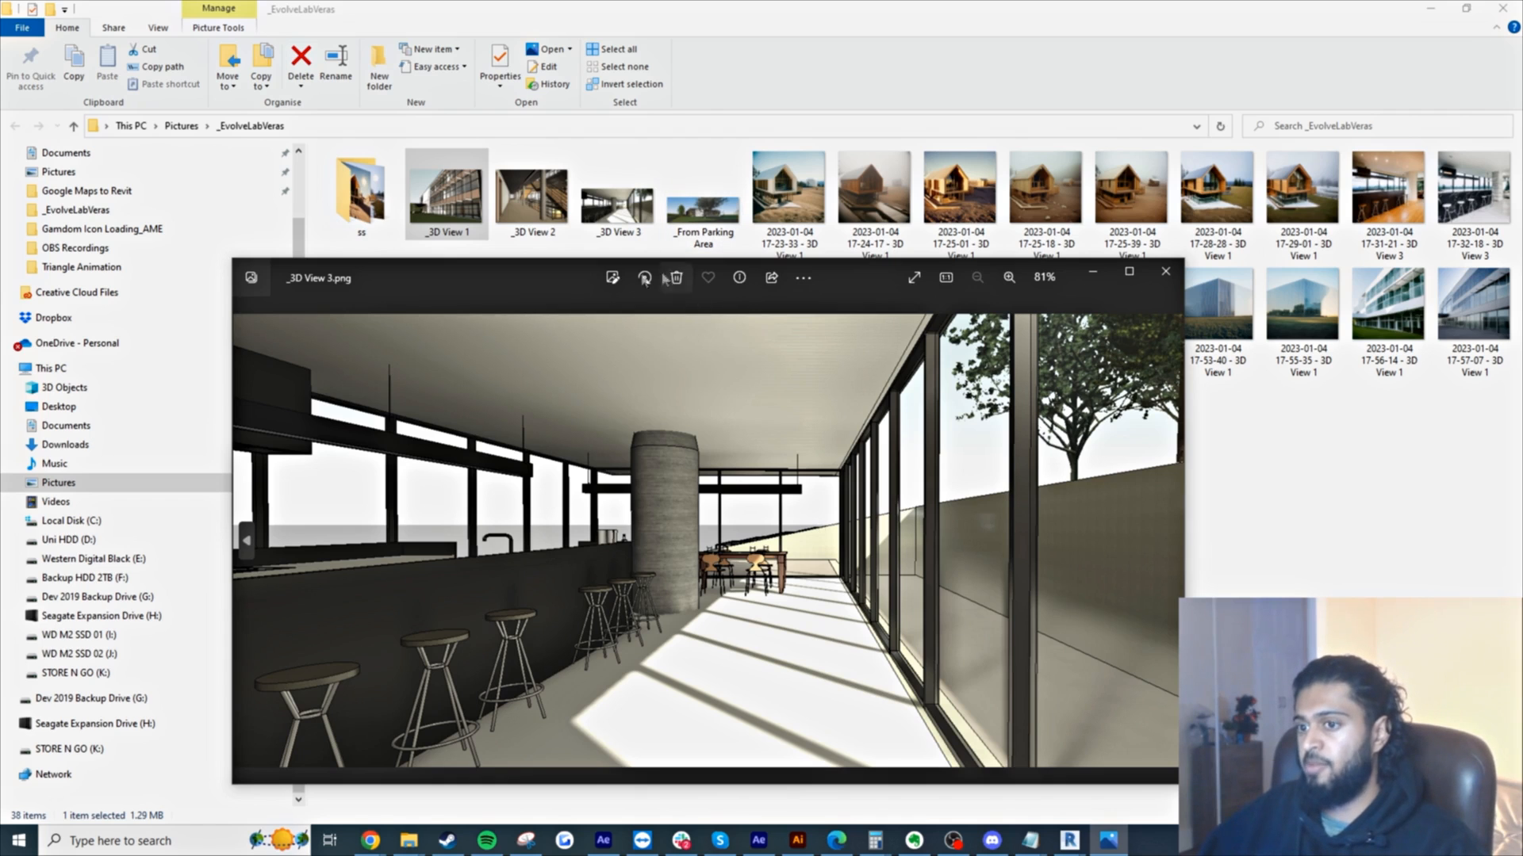
{"action": "left_click_drag", "start_coordinate": [570, 280], "coordinate": [538, 449]}
{"action": "left_click", "coordinate": [1110, 436]}
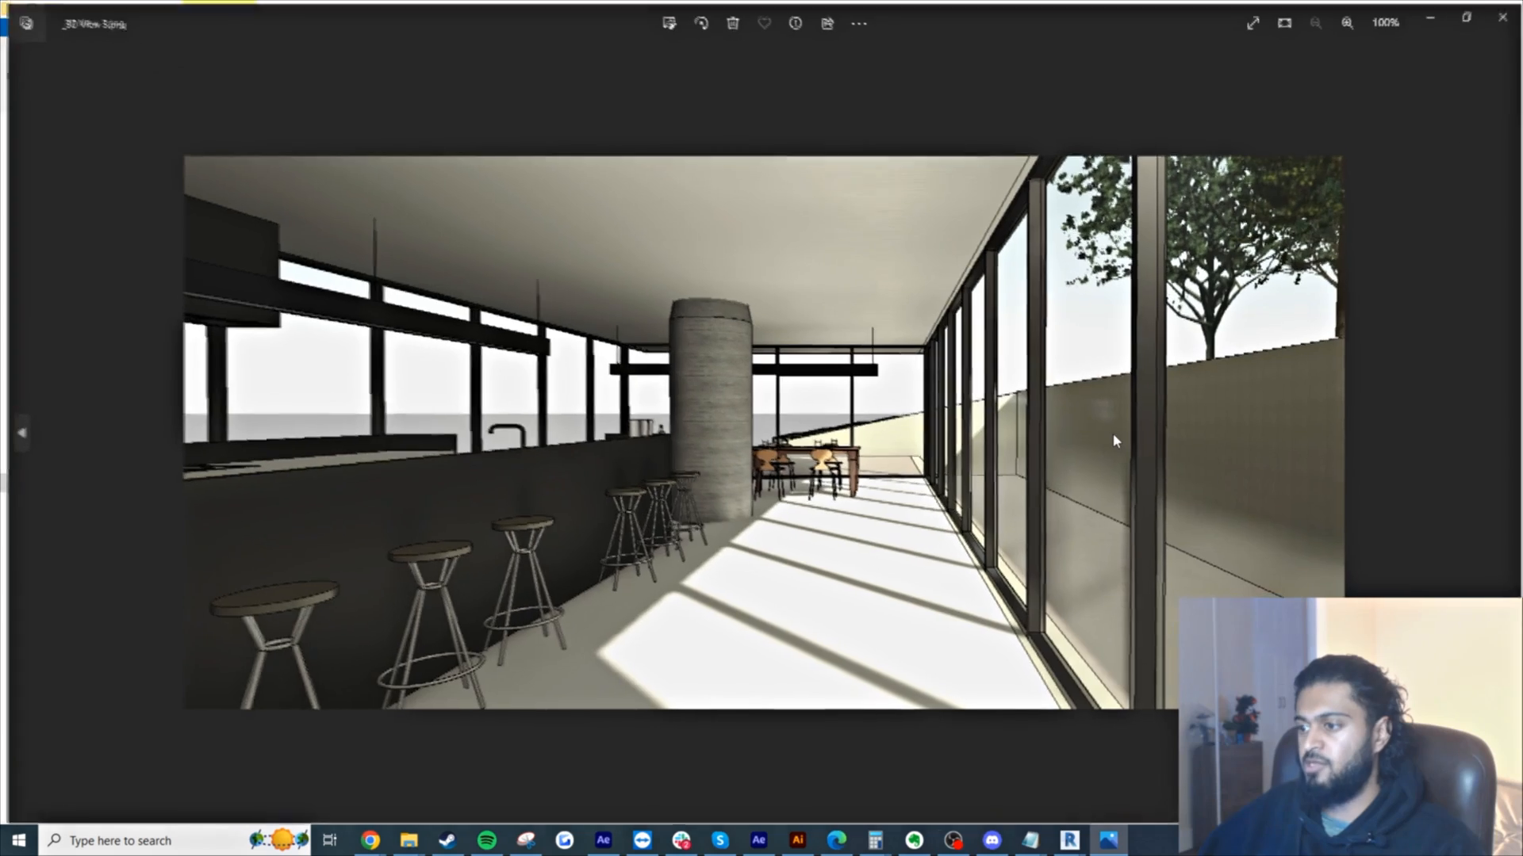
{"action": "key", "text": "Right"}
{"action": "key", "text": "Right"}
{"action": "key", "text": "Right"}
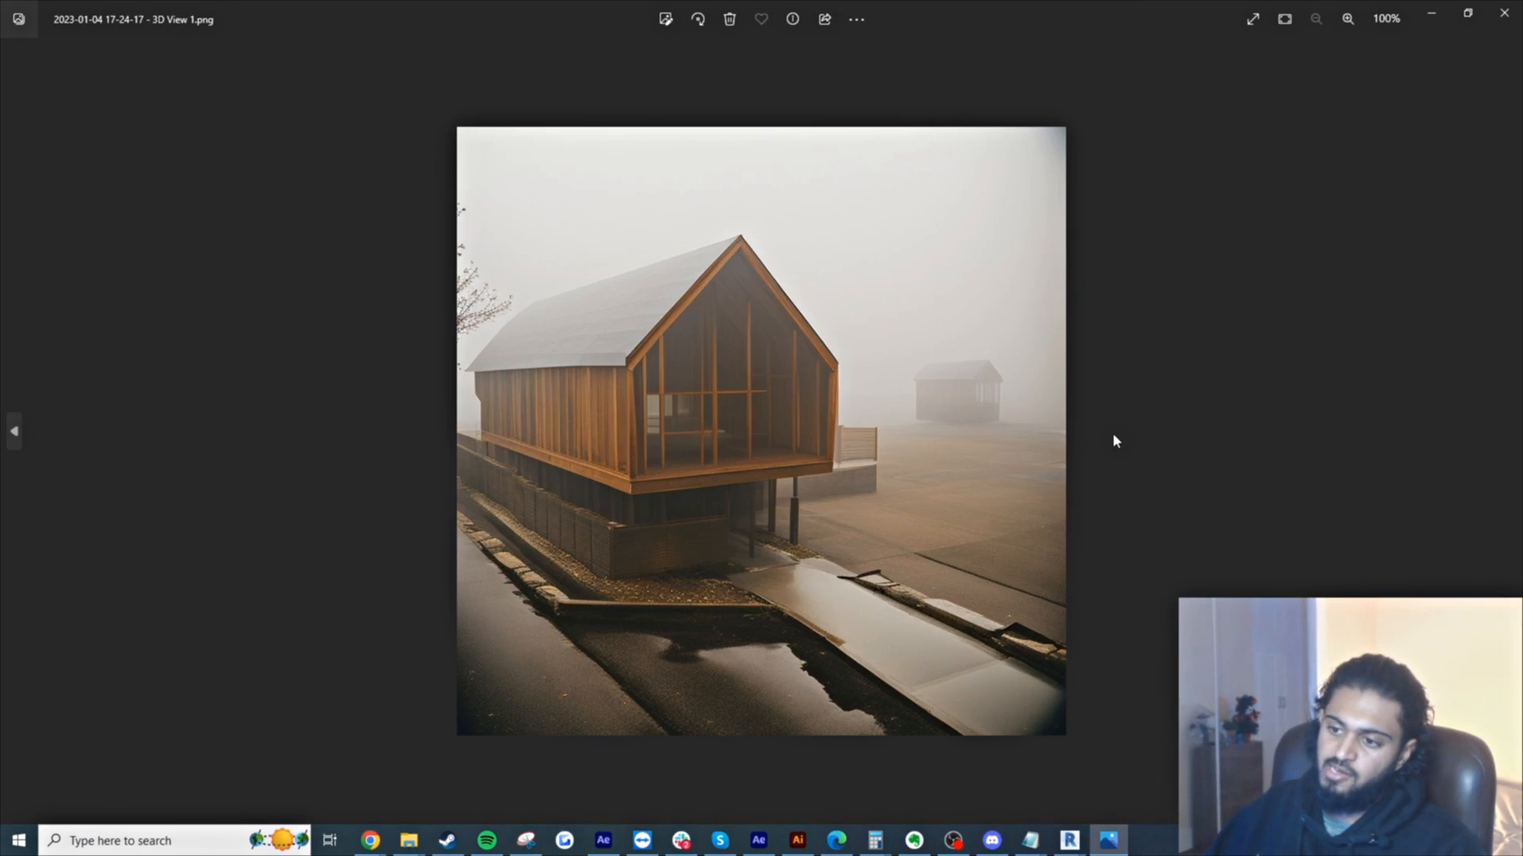
{"action": "key", "text": "Right"}
{"action": "key", "text": "Right"}
{"action": "key", "text": "Right"}
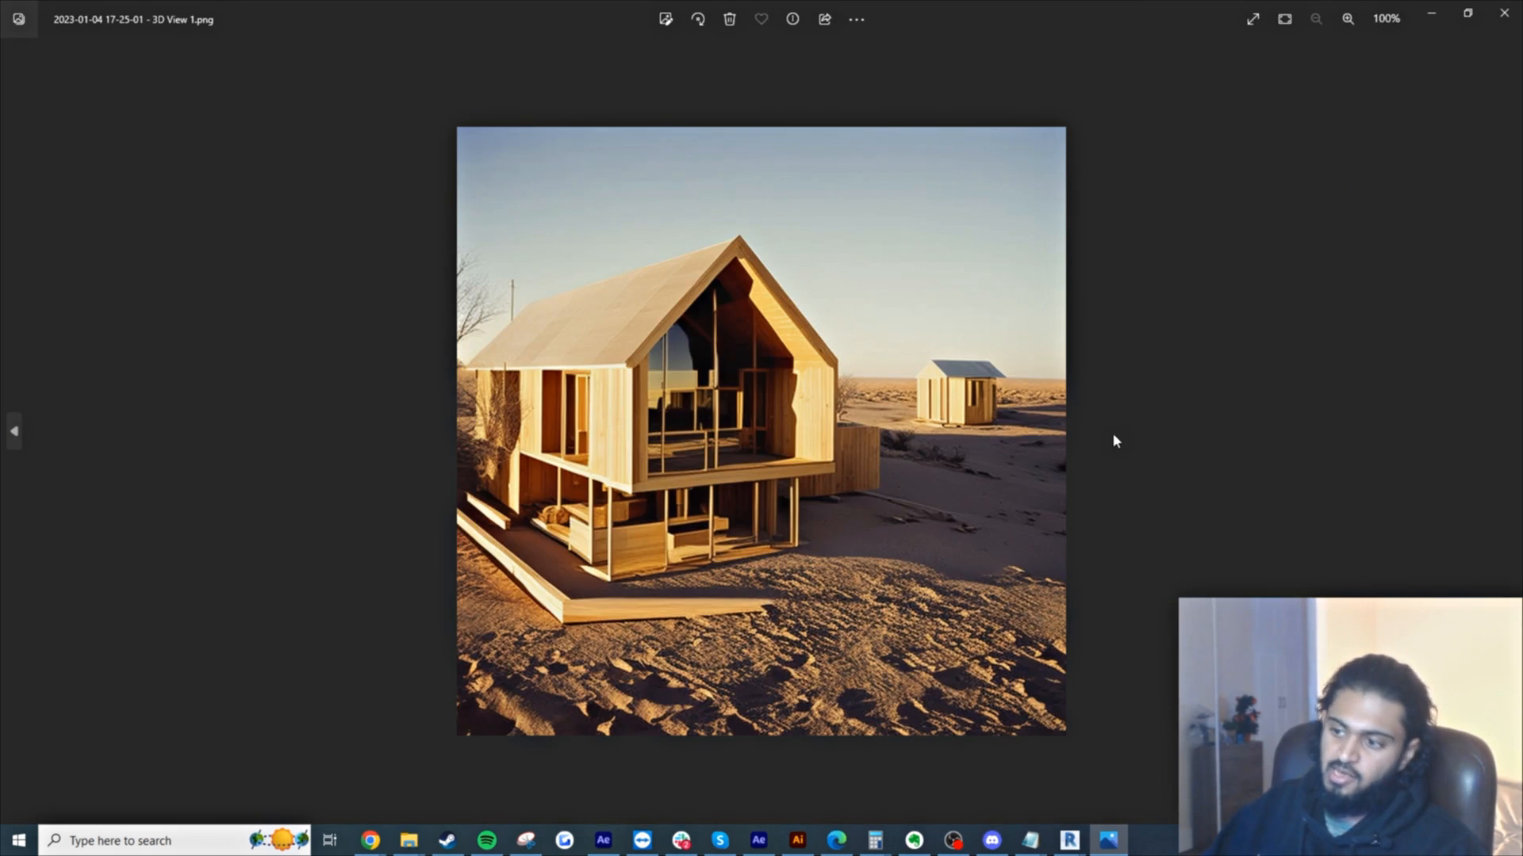
{"action": "key", "text": "Right"}
{"action": "key", "text": "Right"}
{"action": "key", "text": "Right"}
{"action": "key", "text": "Right"}
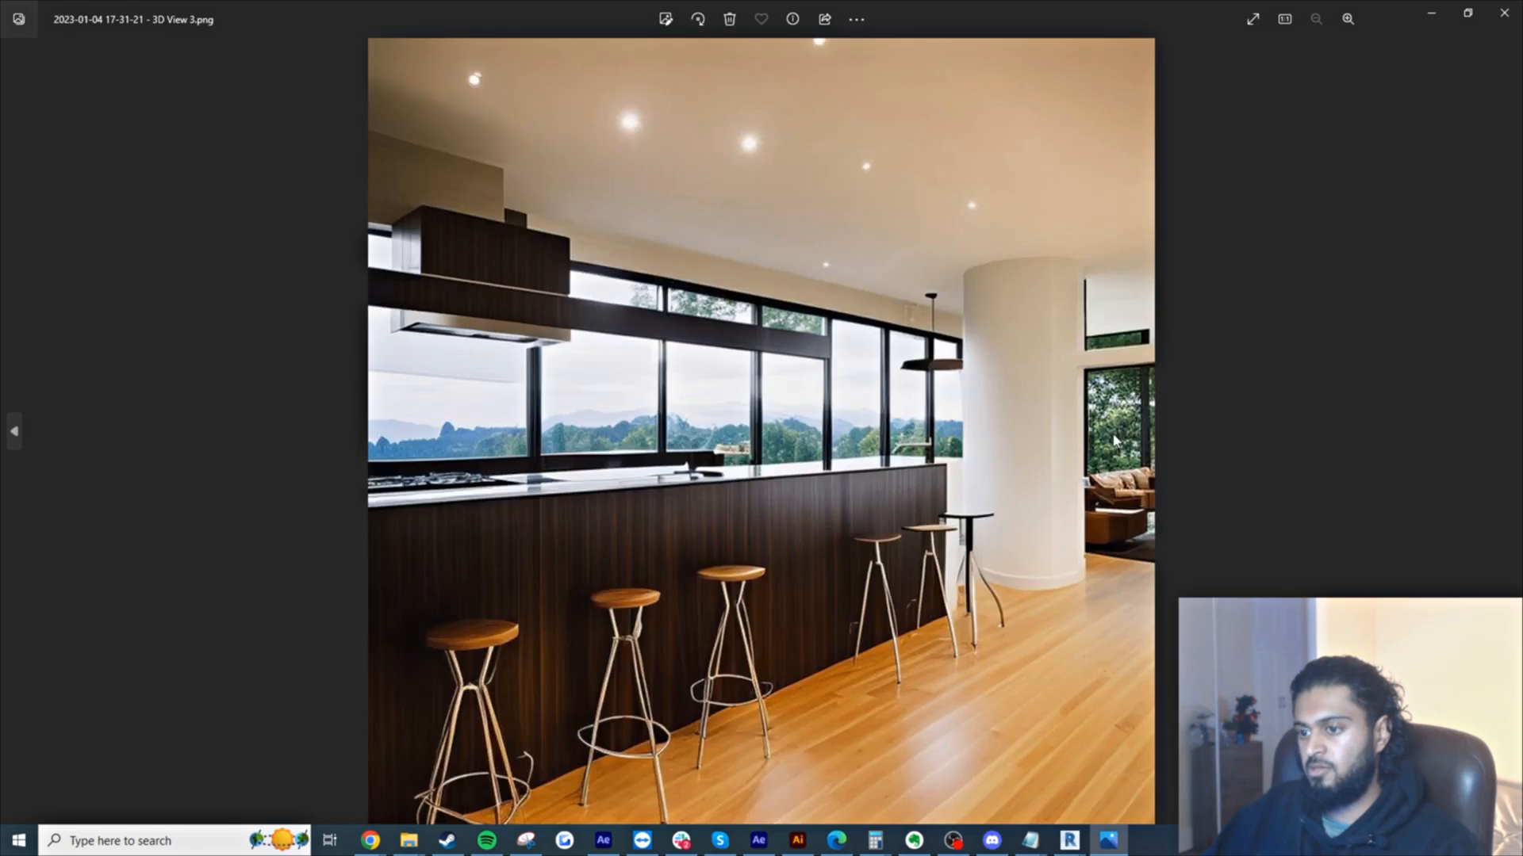
{"action": "key", "text": "Right"}
{"action": "key", "text": "Right"}
{"action": "key", "text": "Right"}
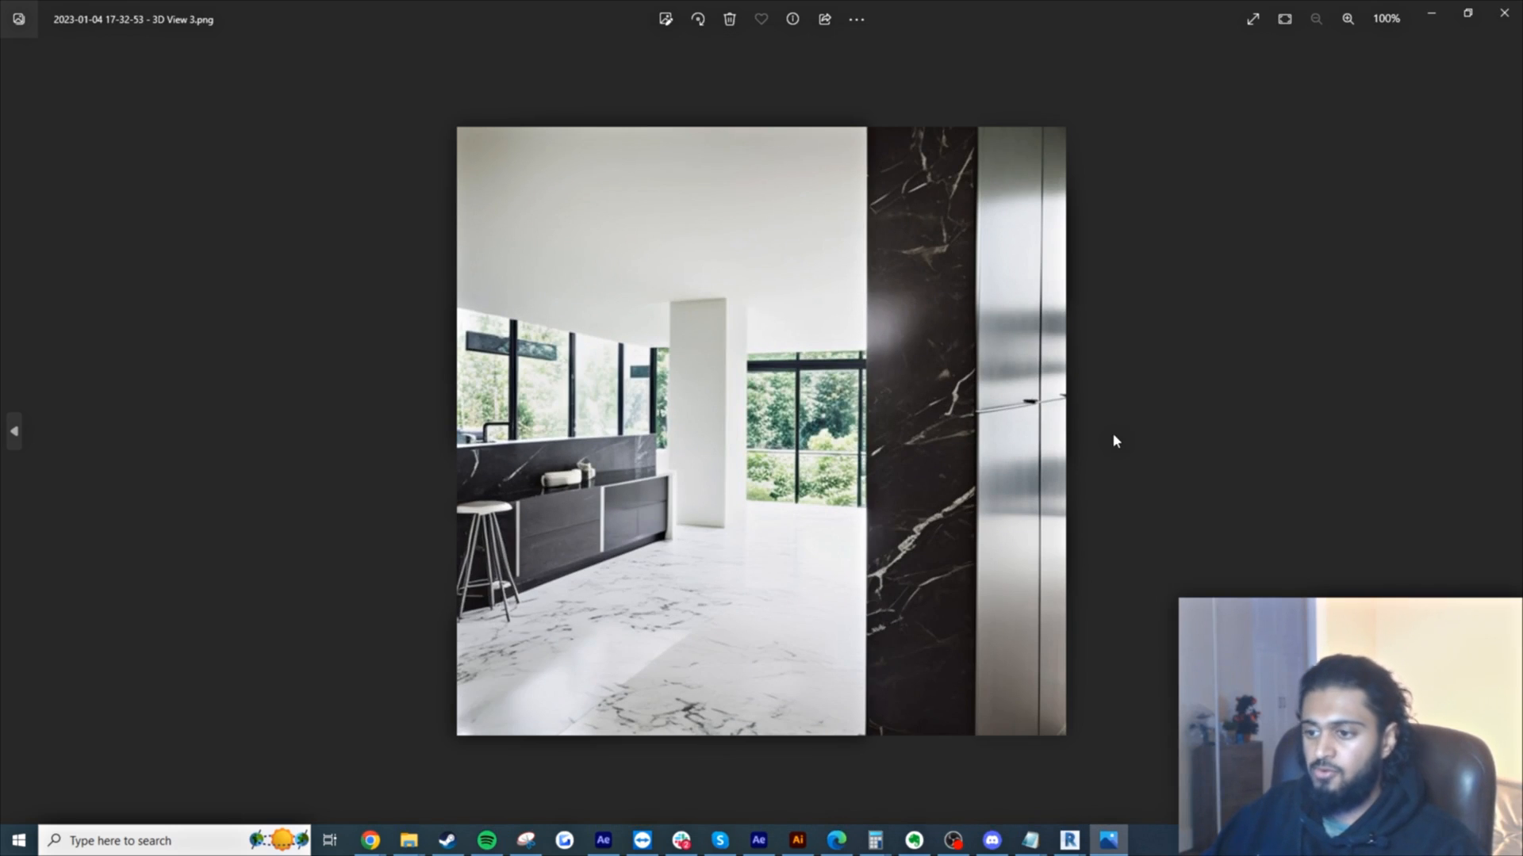
{"action": "key", "text": "Right"}
{"action": "key", "text": "Right"}
{"action": "key", "text": "Right"}
{"action": "key", "text": "Right"}
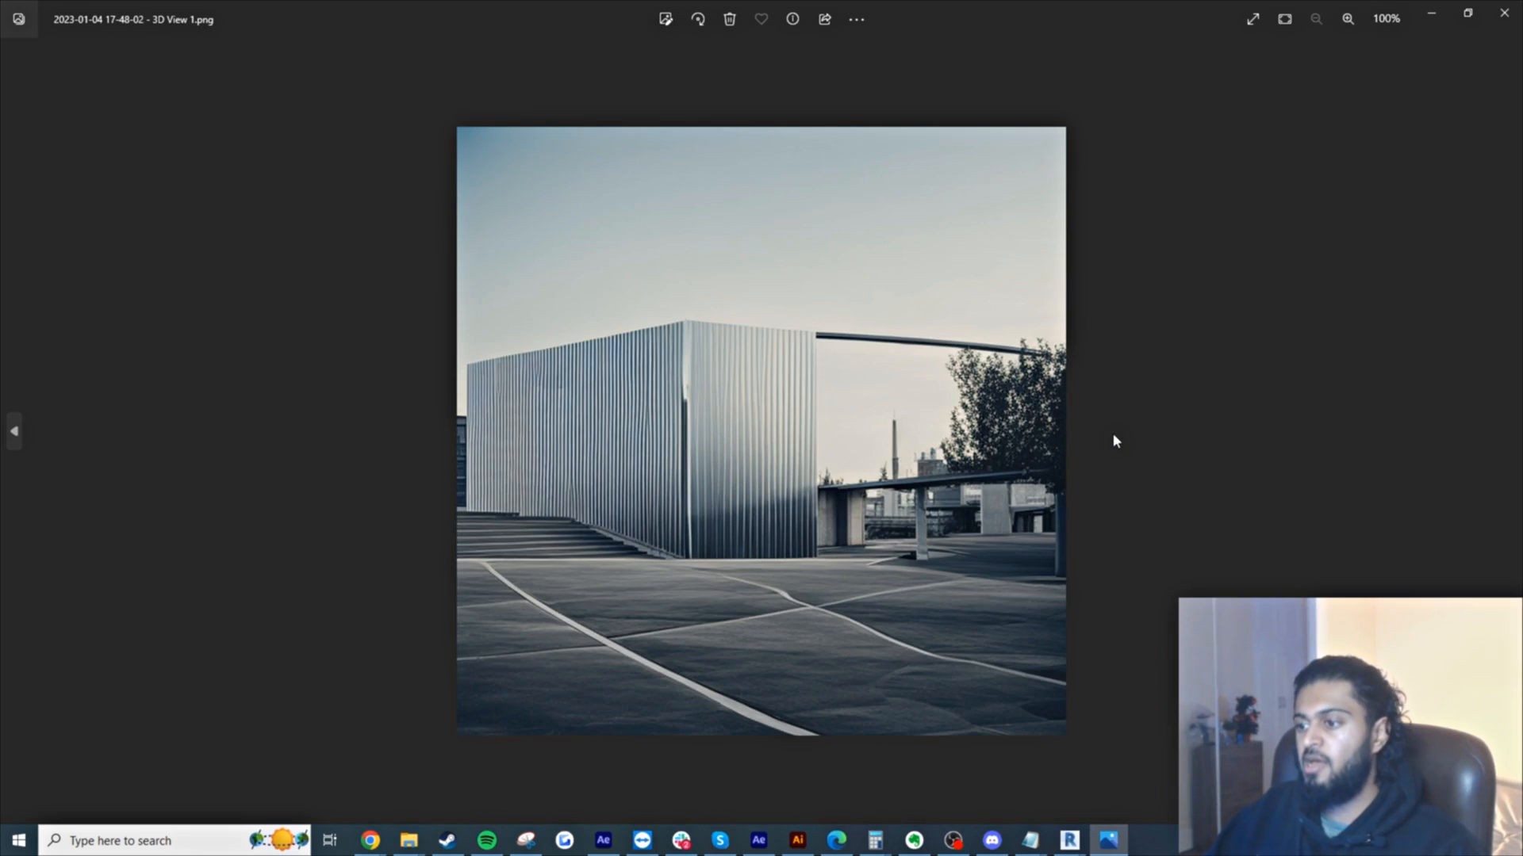
{"action": "key", "text": "Right"}
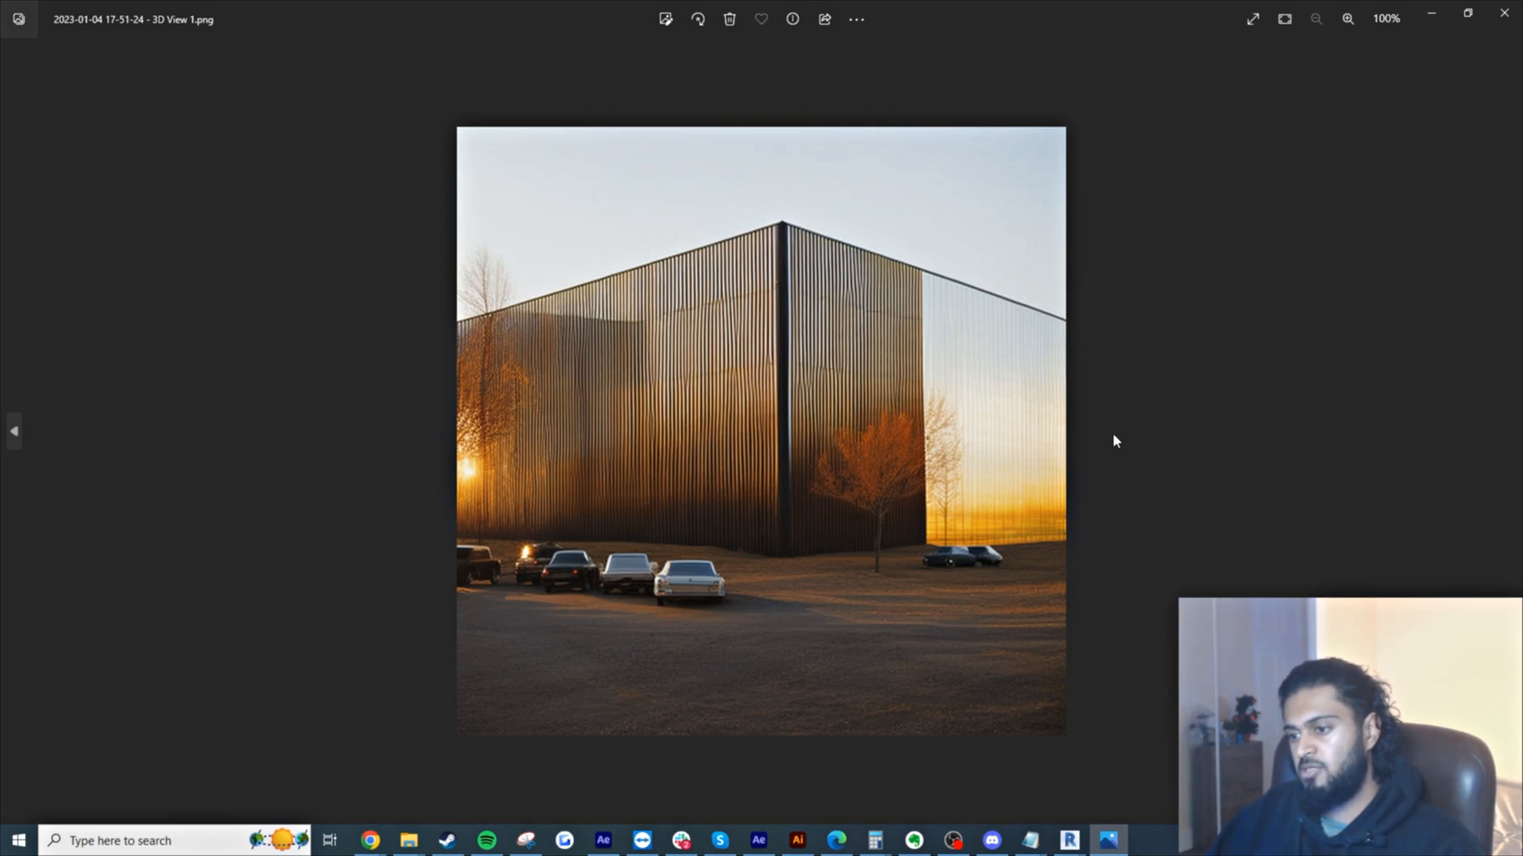
{"action": "key", "text": "Right"}
{"action": "key", "text": "Right"}
{"action": "key", "text": "Right"}
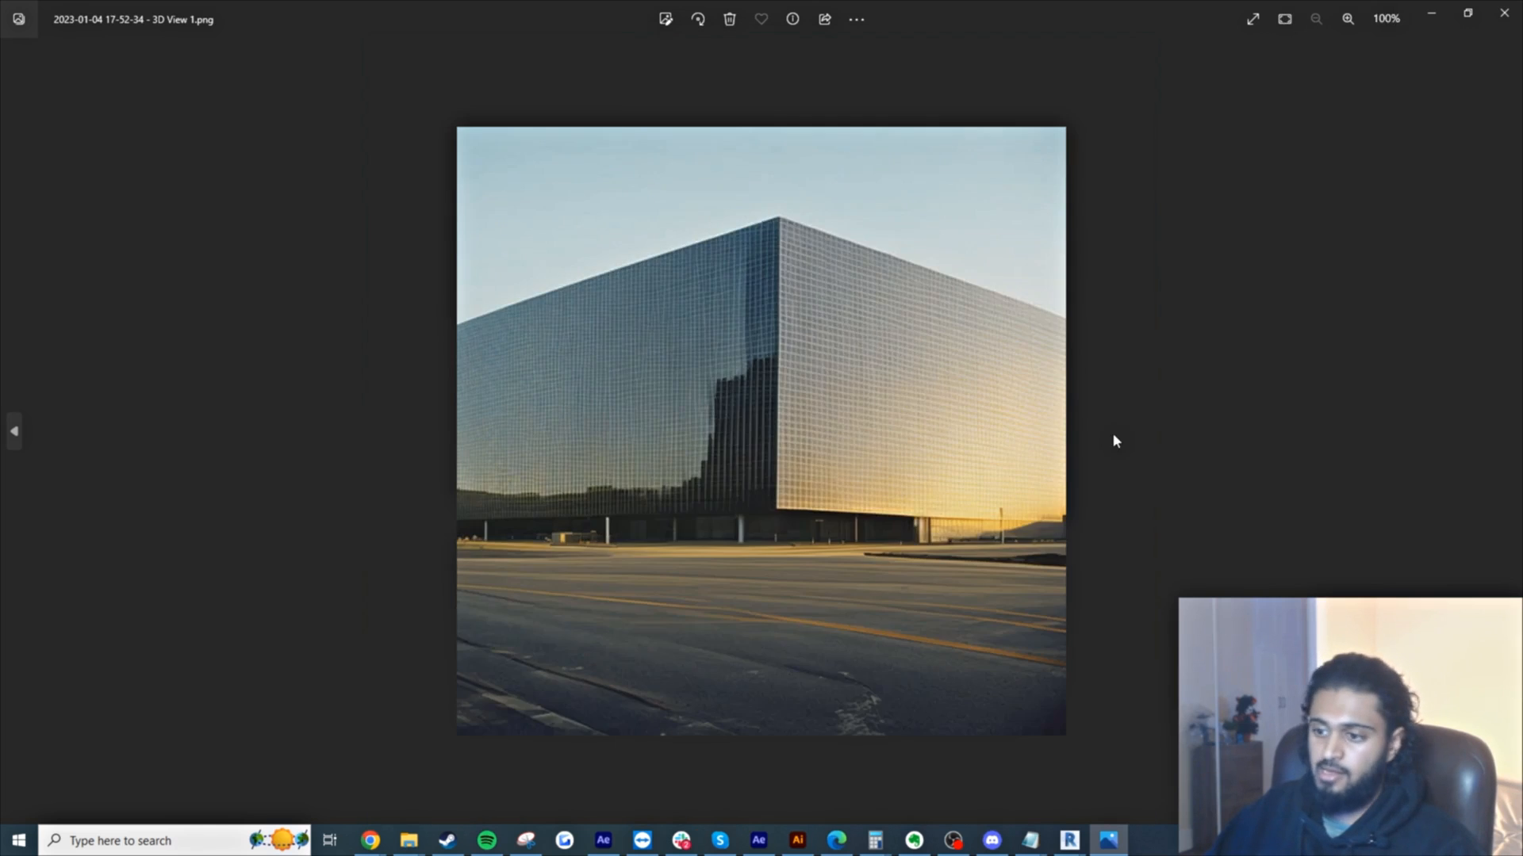
{"action": "key", "text": "Right"}
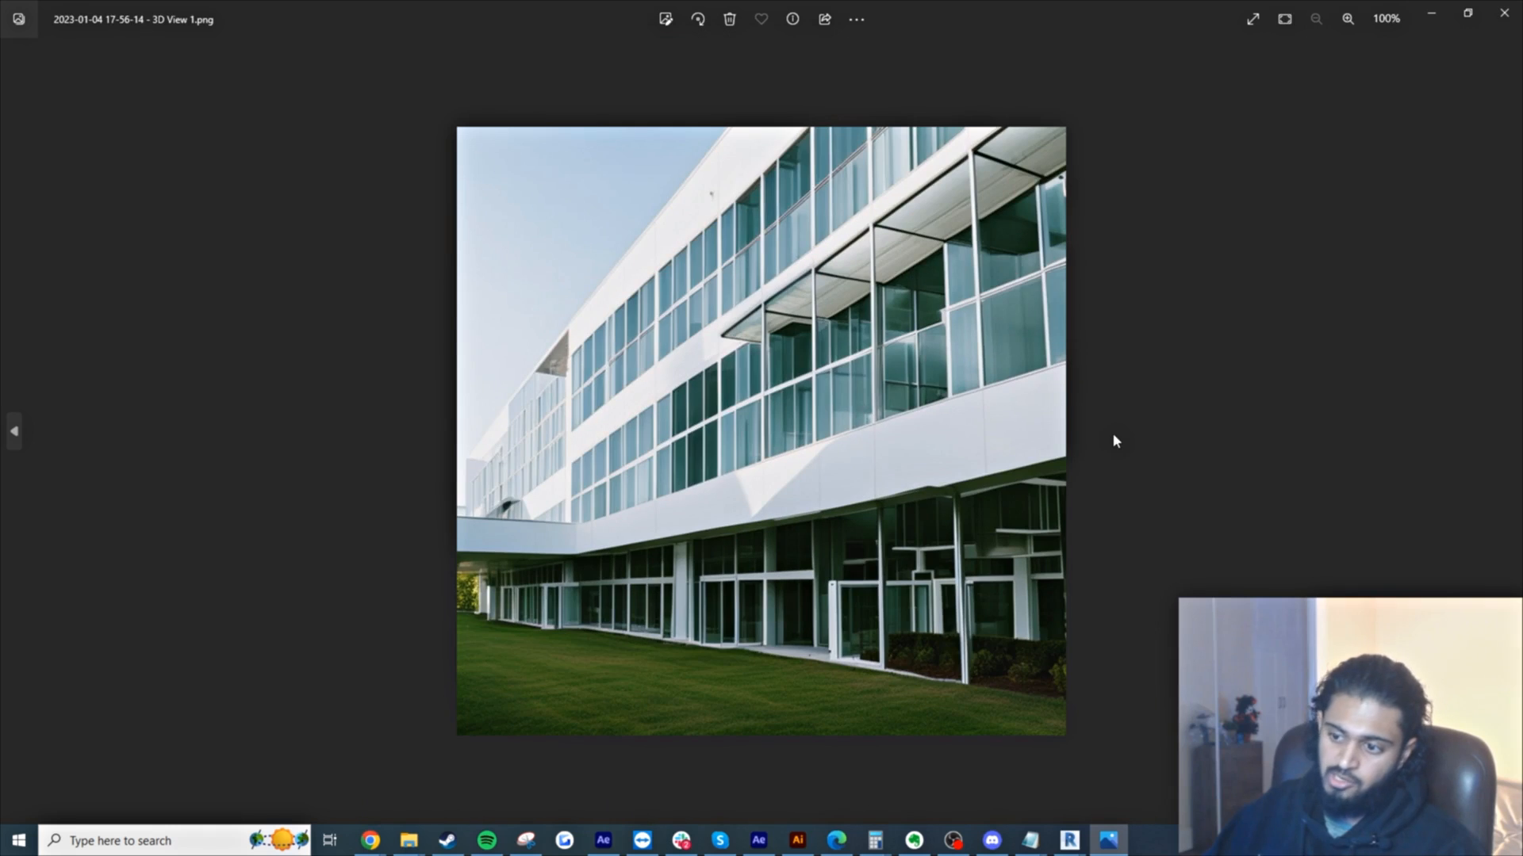
{"action": "key", "text": "Left"}
{"action": "key", "text": "Left"}
{"action": "key", "text": "Left"}
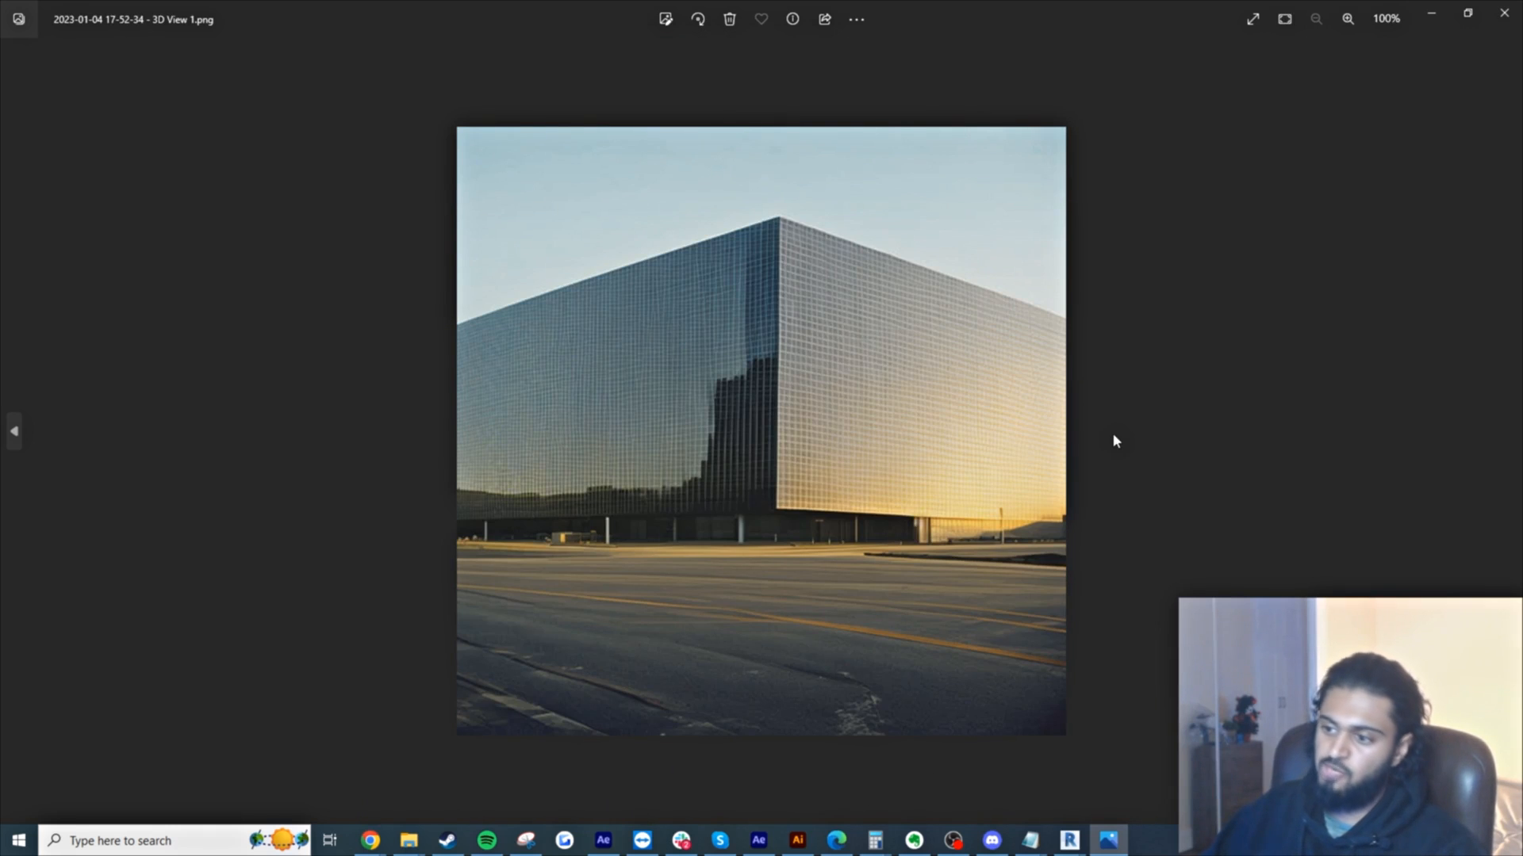
{"action": "key", "text": "Right"}
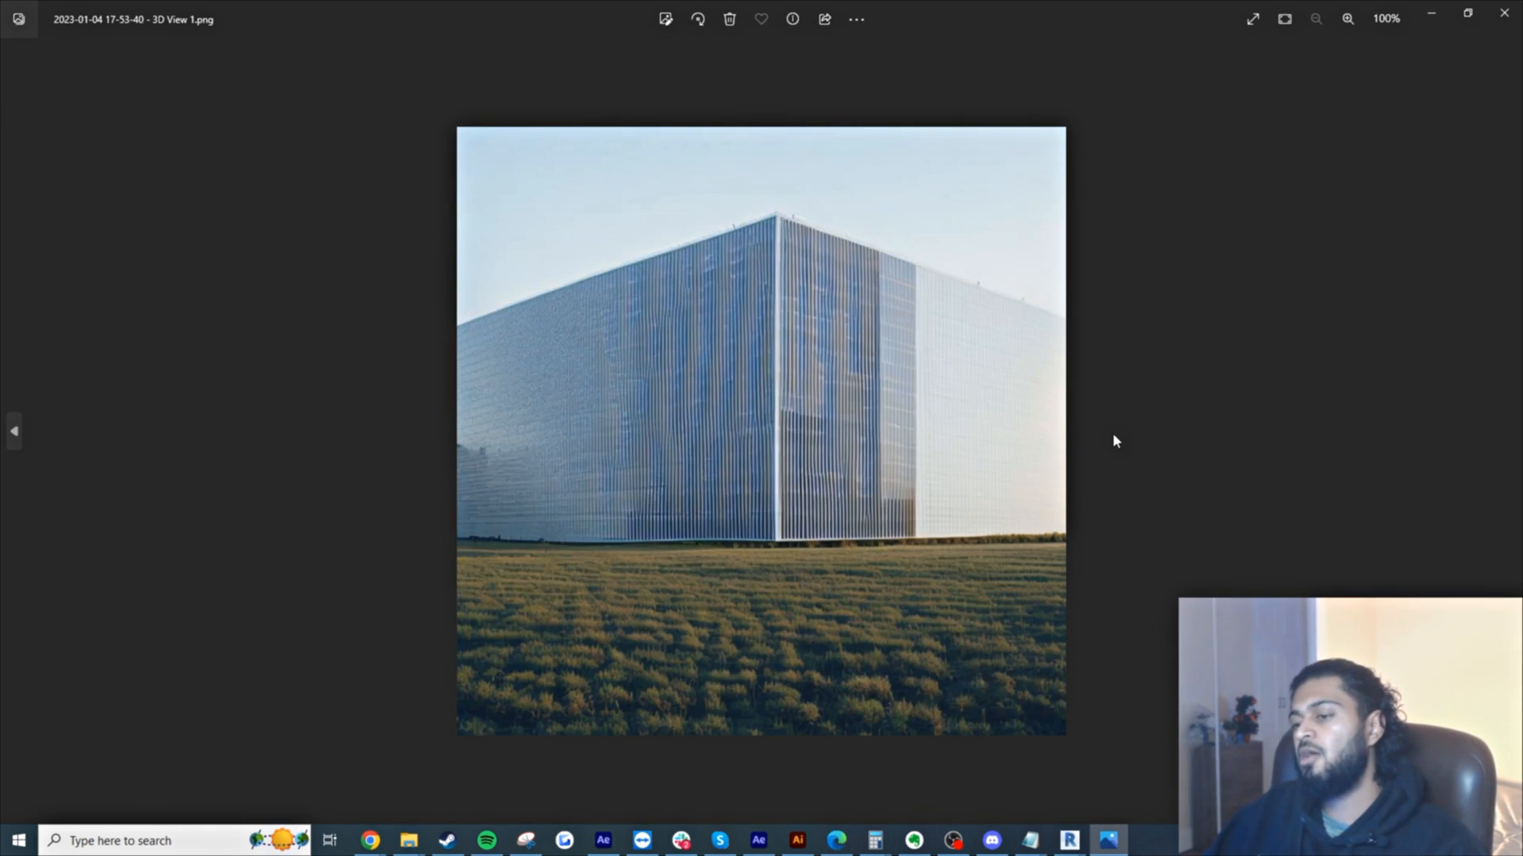
{"action": "key", "text": "Right"}
{"action": "key", "text": "Right"}
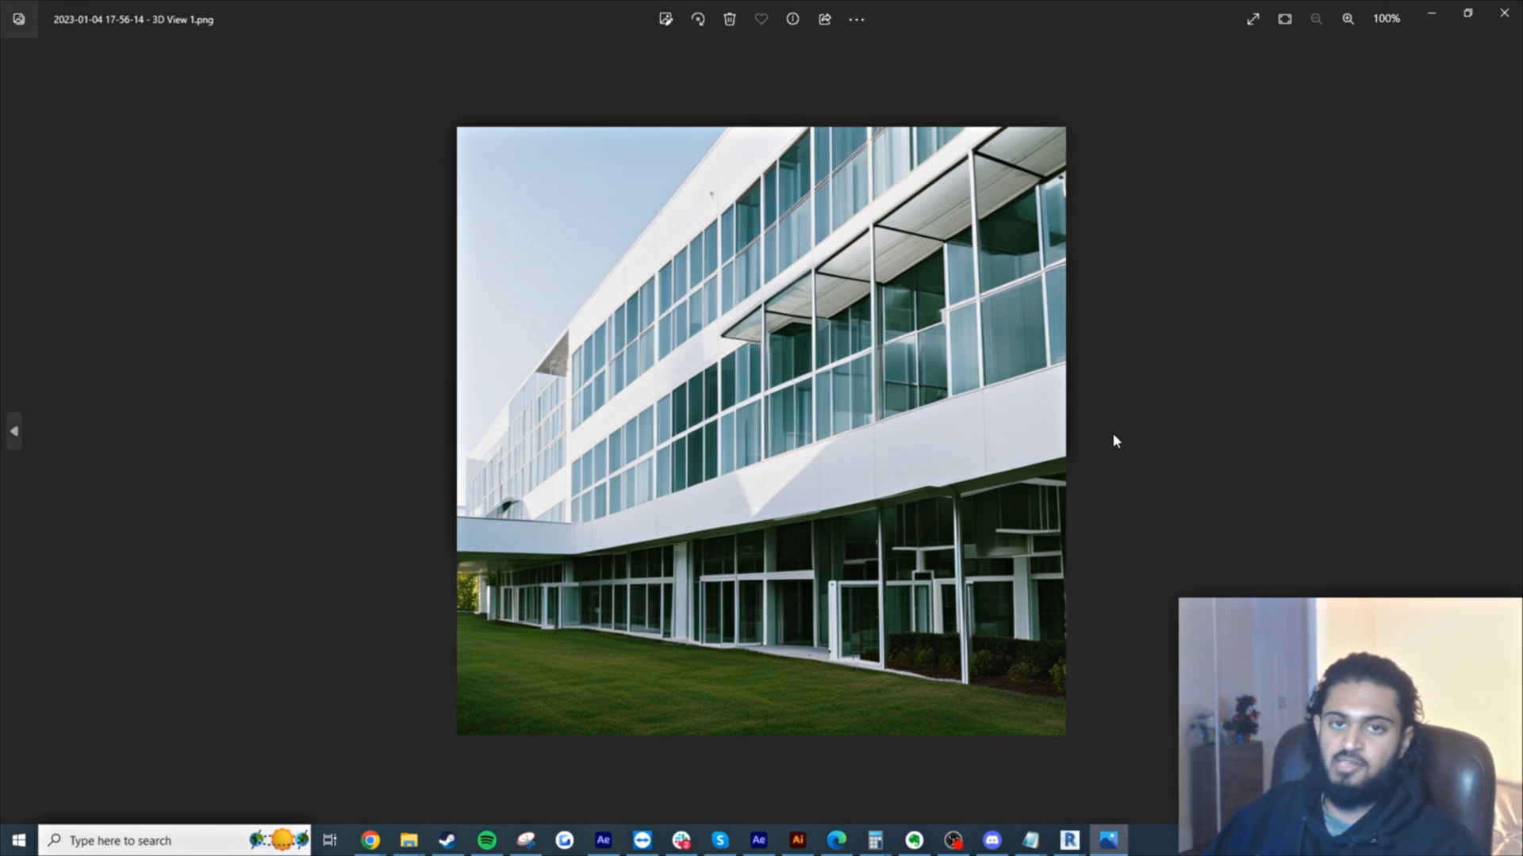
{"action": "key", "text": "Right"}
{"action": "key", "text": "Right"}
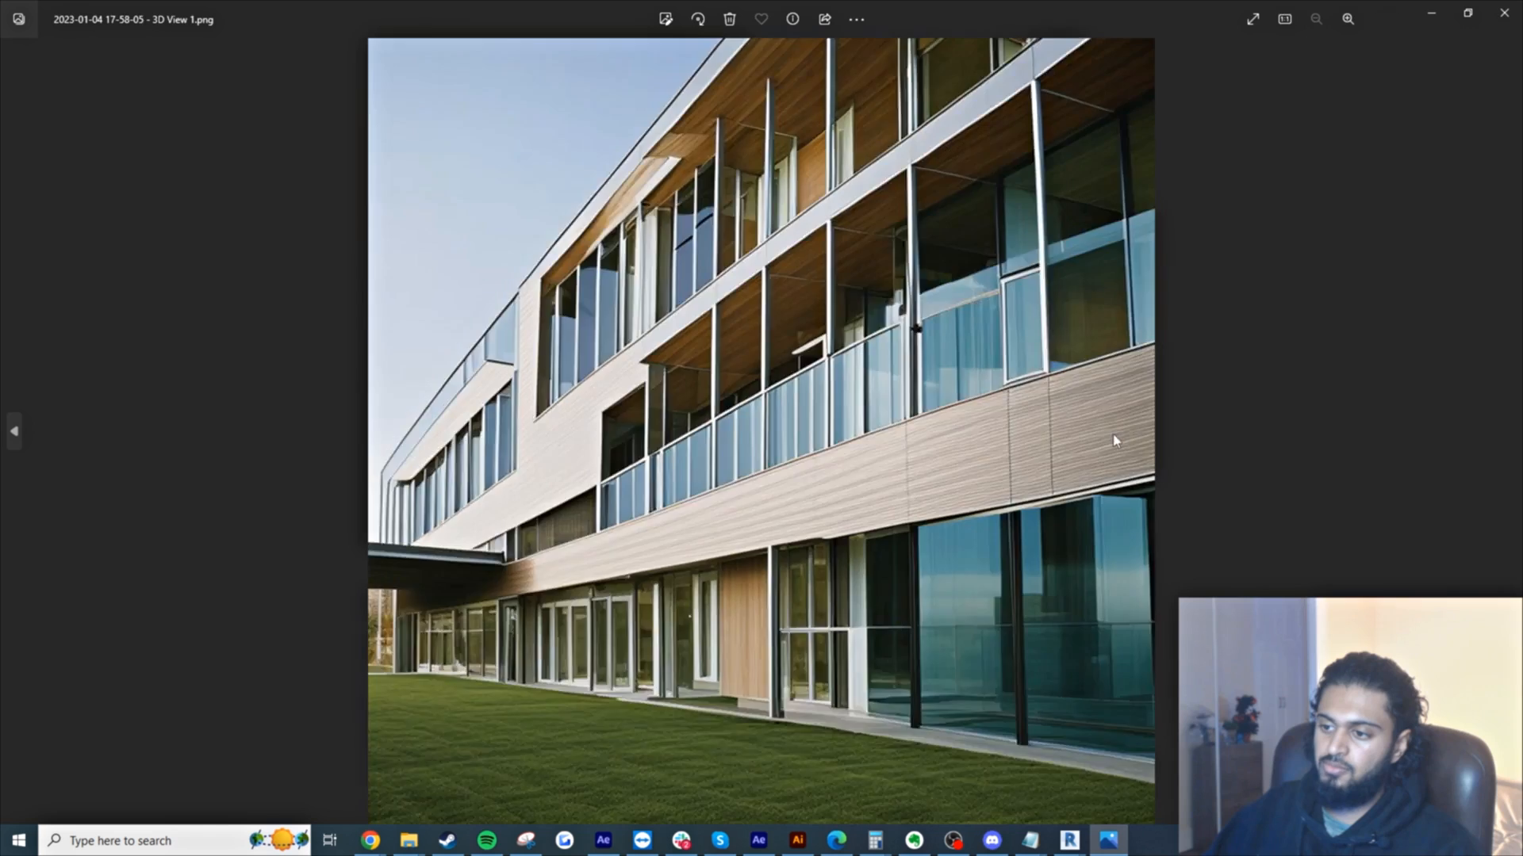
{"action": "key", "text": "Right"}
{"action": "key", "text": "Right"}
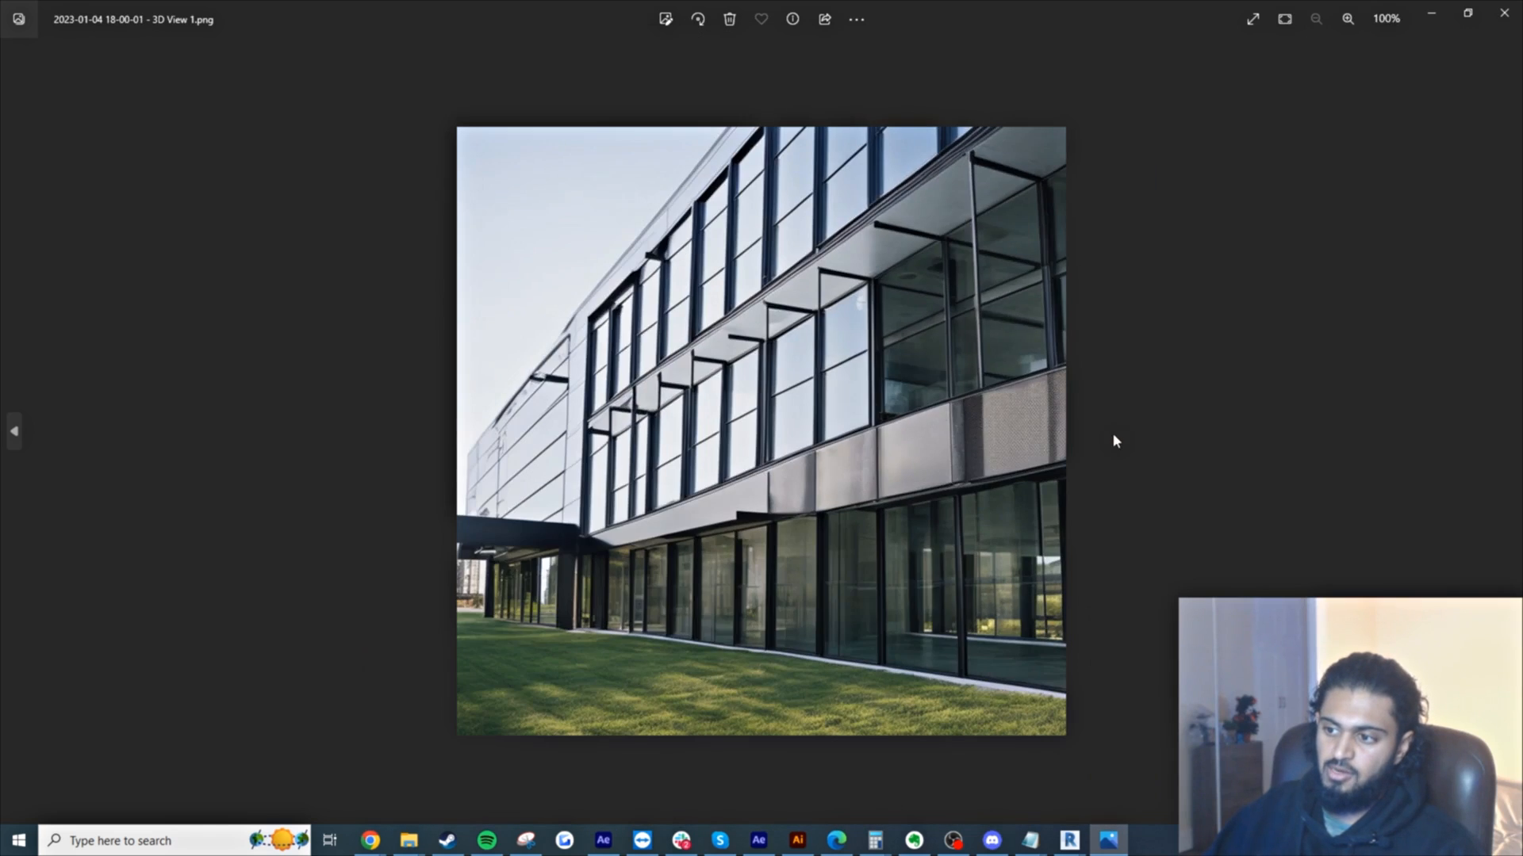
{"action": "key", "text": "Right"}
{"action": "key", "text": "Right"}
{"action": "key", "text": "Right"}
{"action": "key", "text": "Right"}
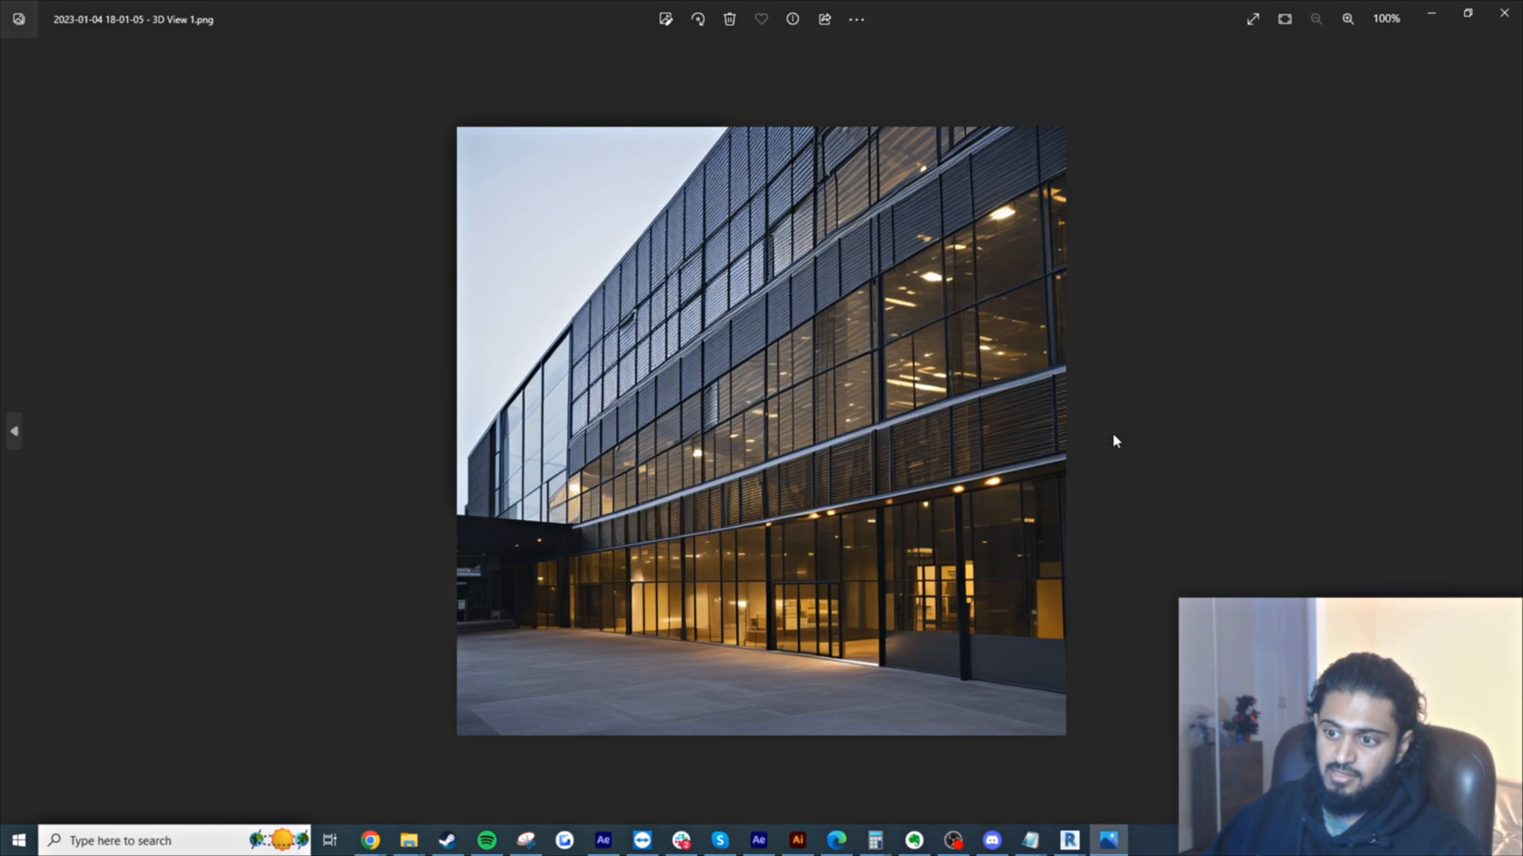
{"action": "key", "text": "Right"}
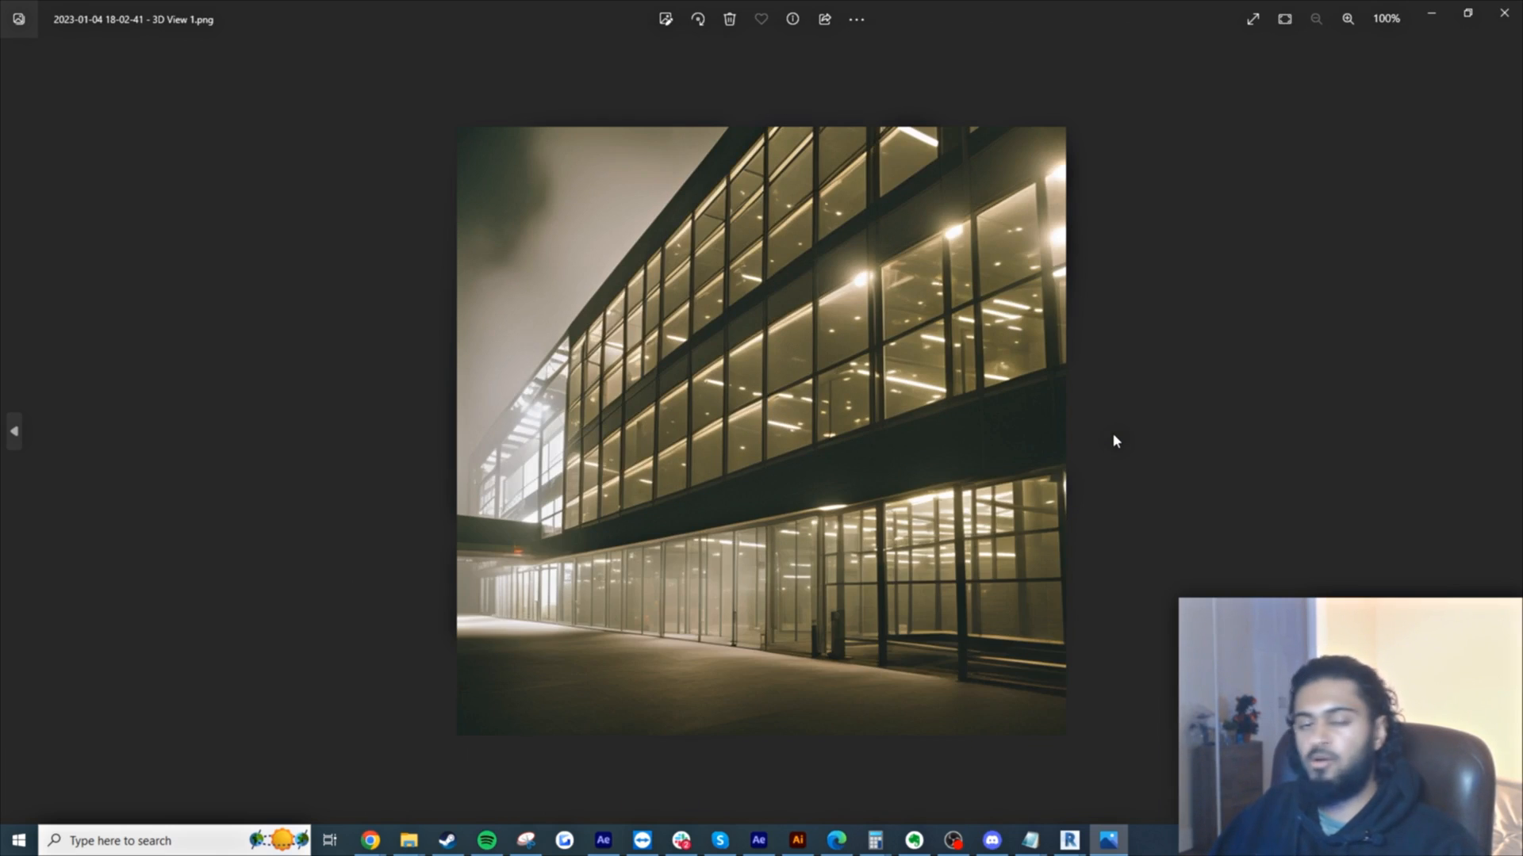
- Review the 3D View 2 interior renders, from the timber floor versions through the pink retro office to the restaurant version
{"action": "key", "text": "Right"}
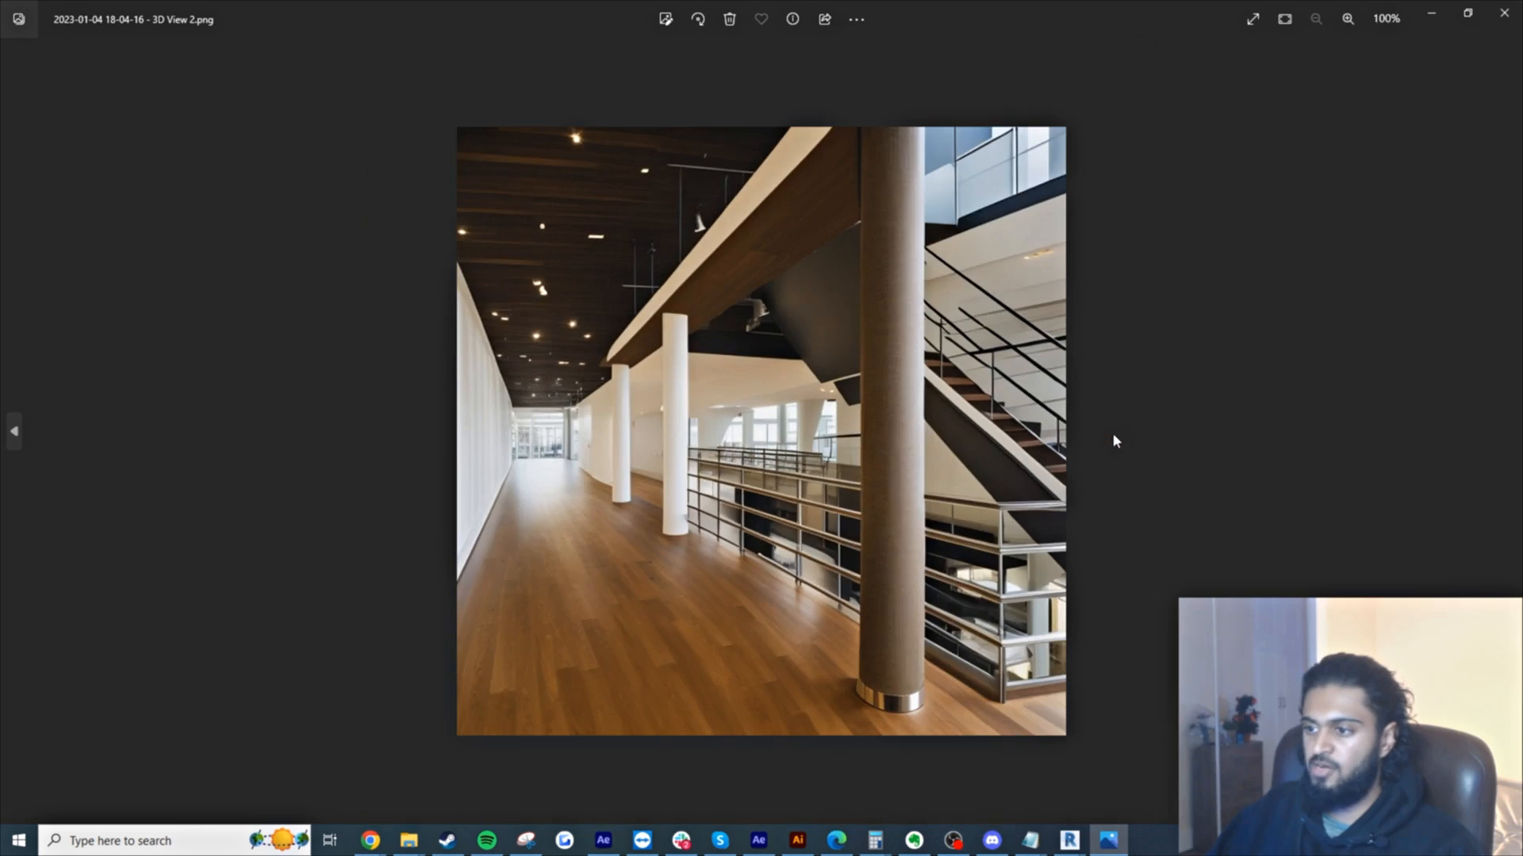
{"action": "key", "text": "Right"}
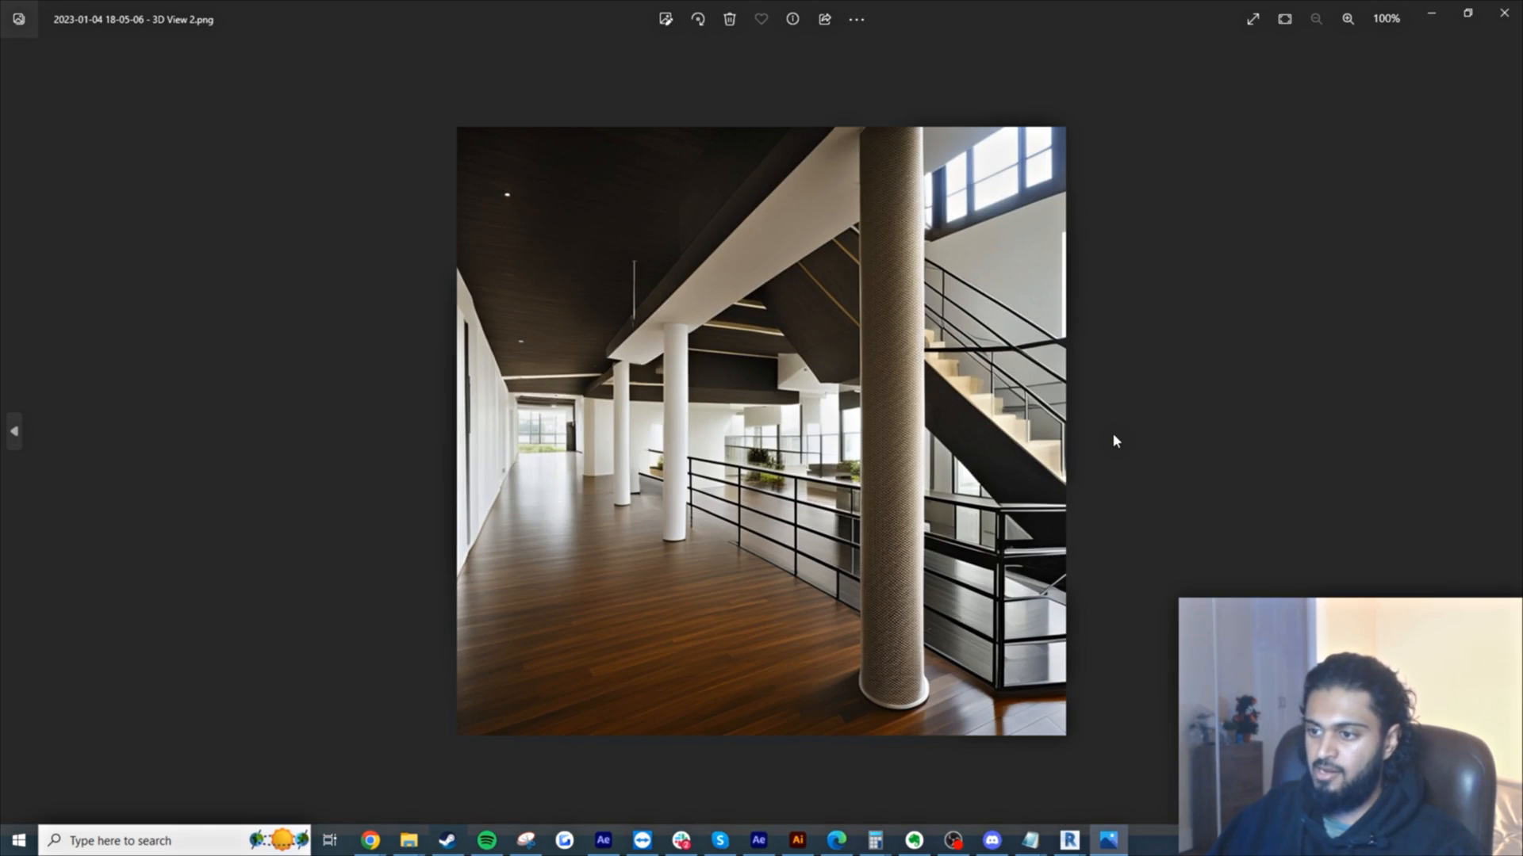
{"action": "key", "text": "Right"}
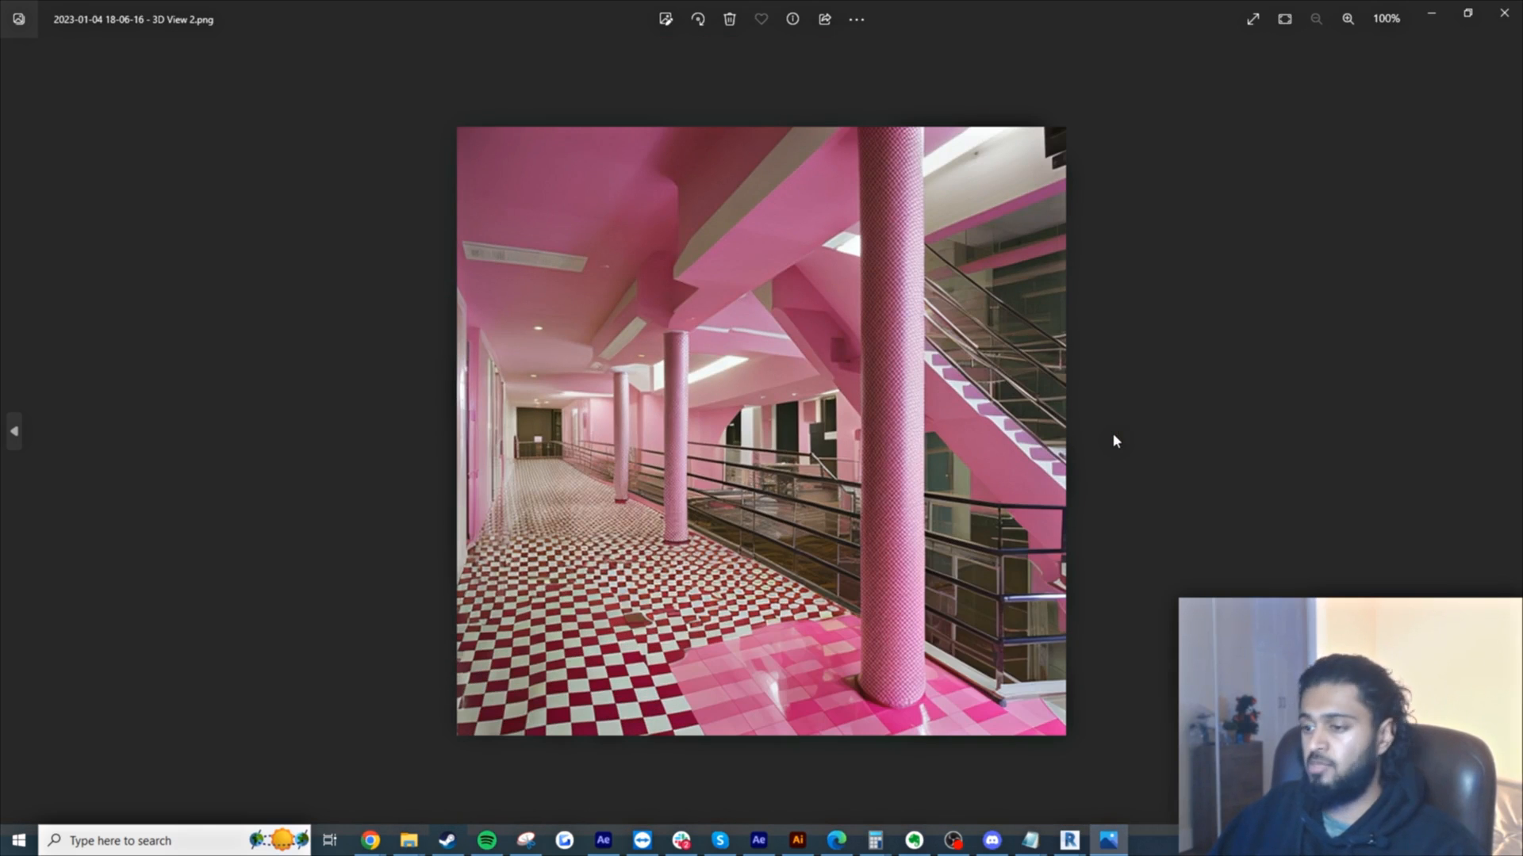
{"action": "key", "text": "Right"}
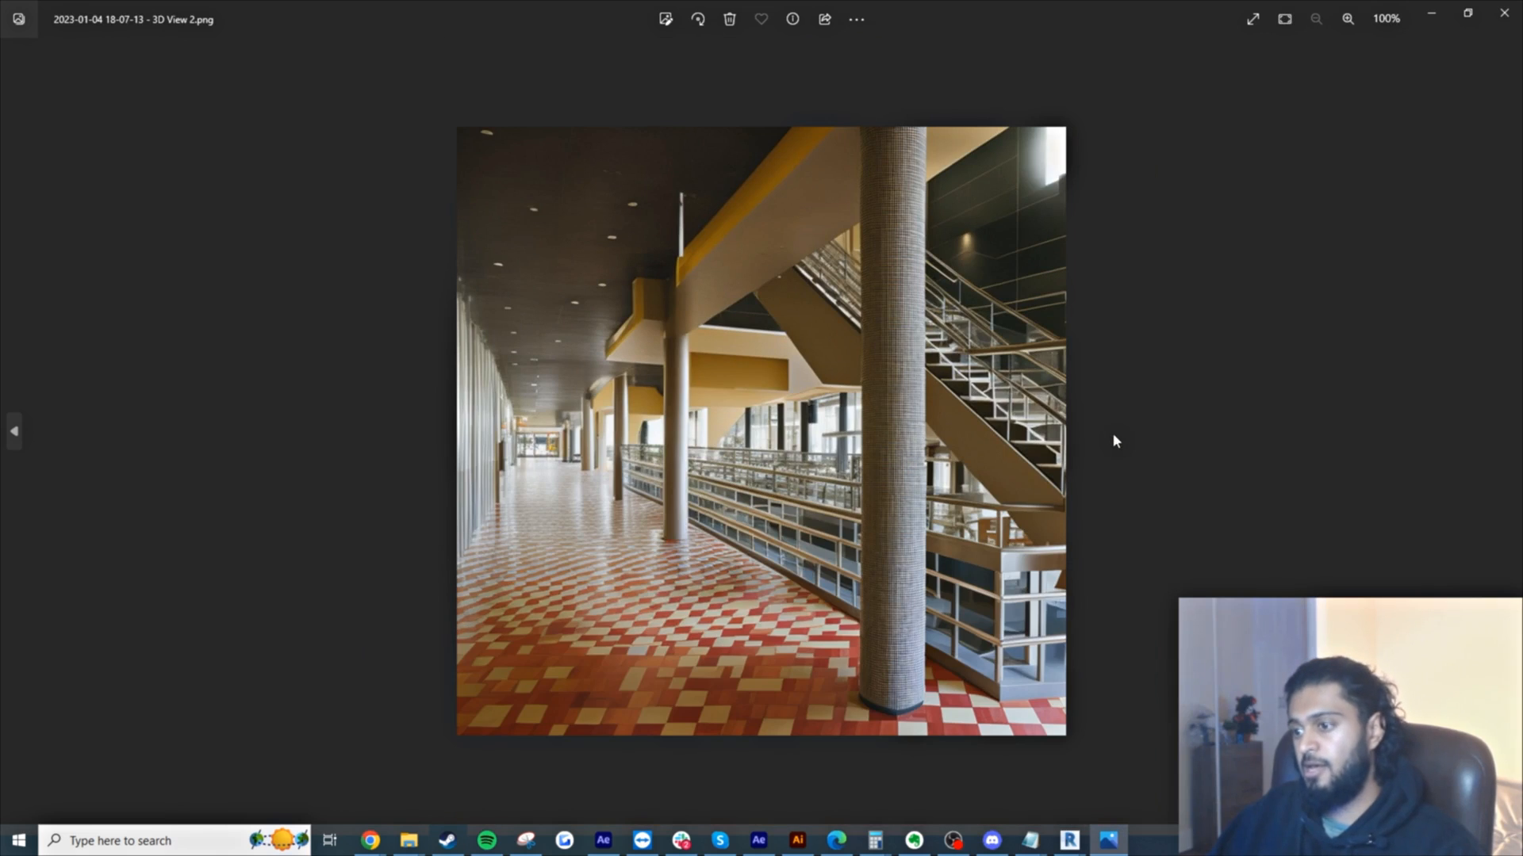